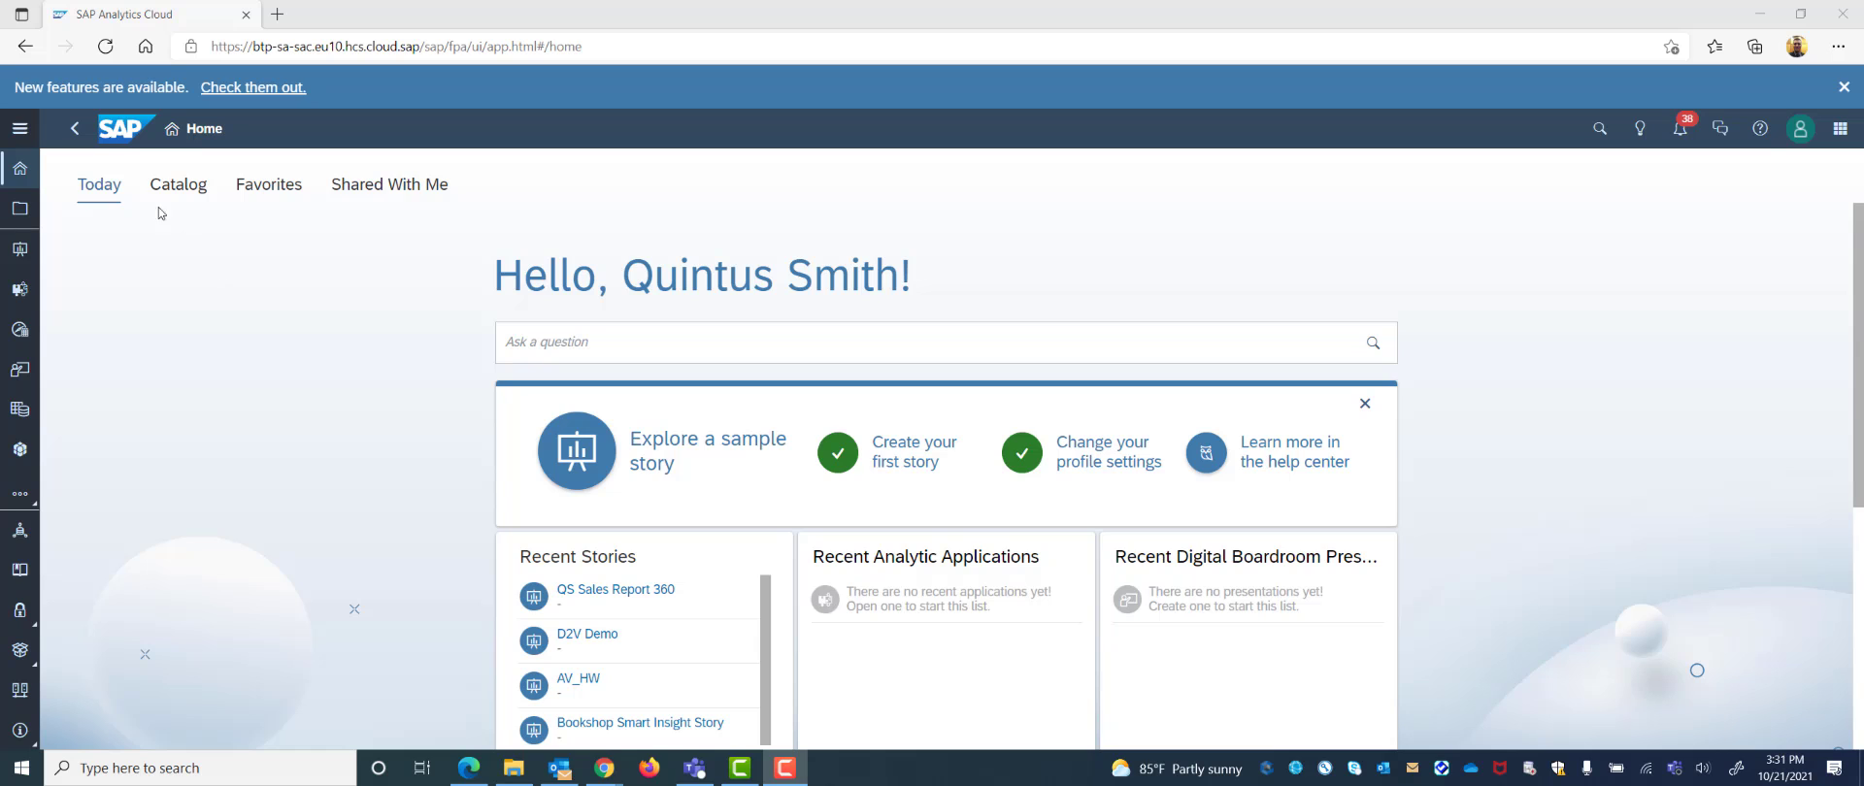
Create a new story with a Responsive page from the Stories area
click(33, 136)
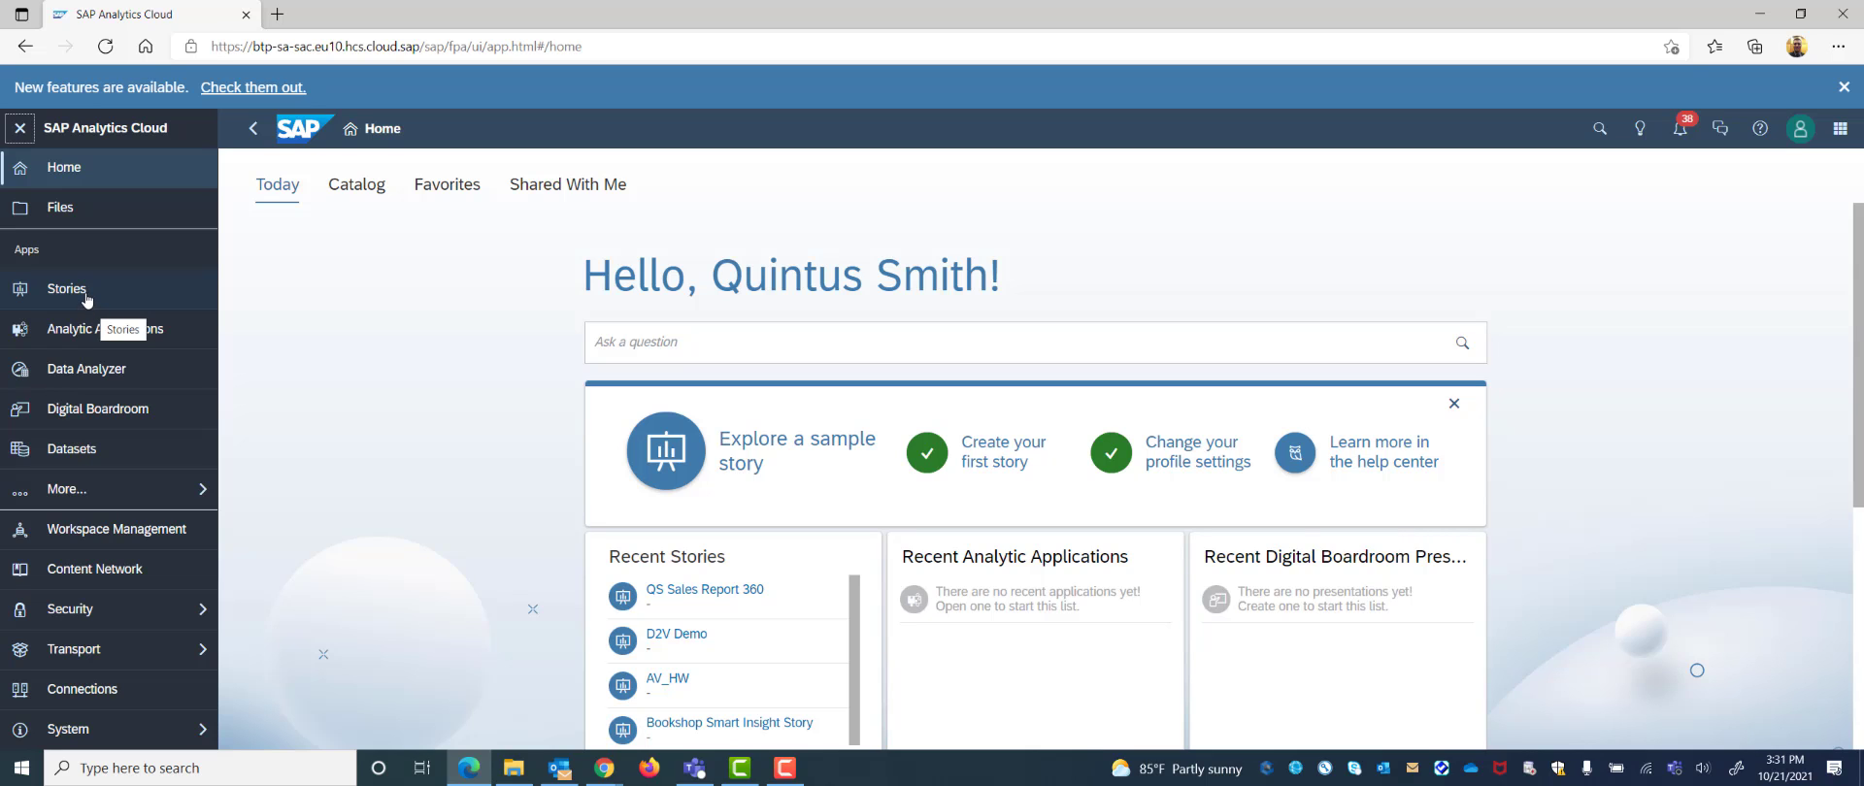
click(86, 291)
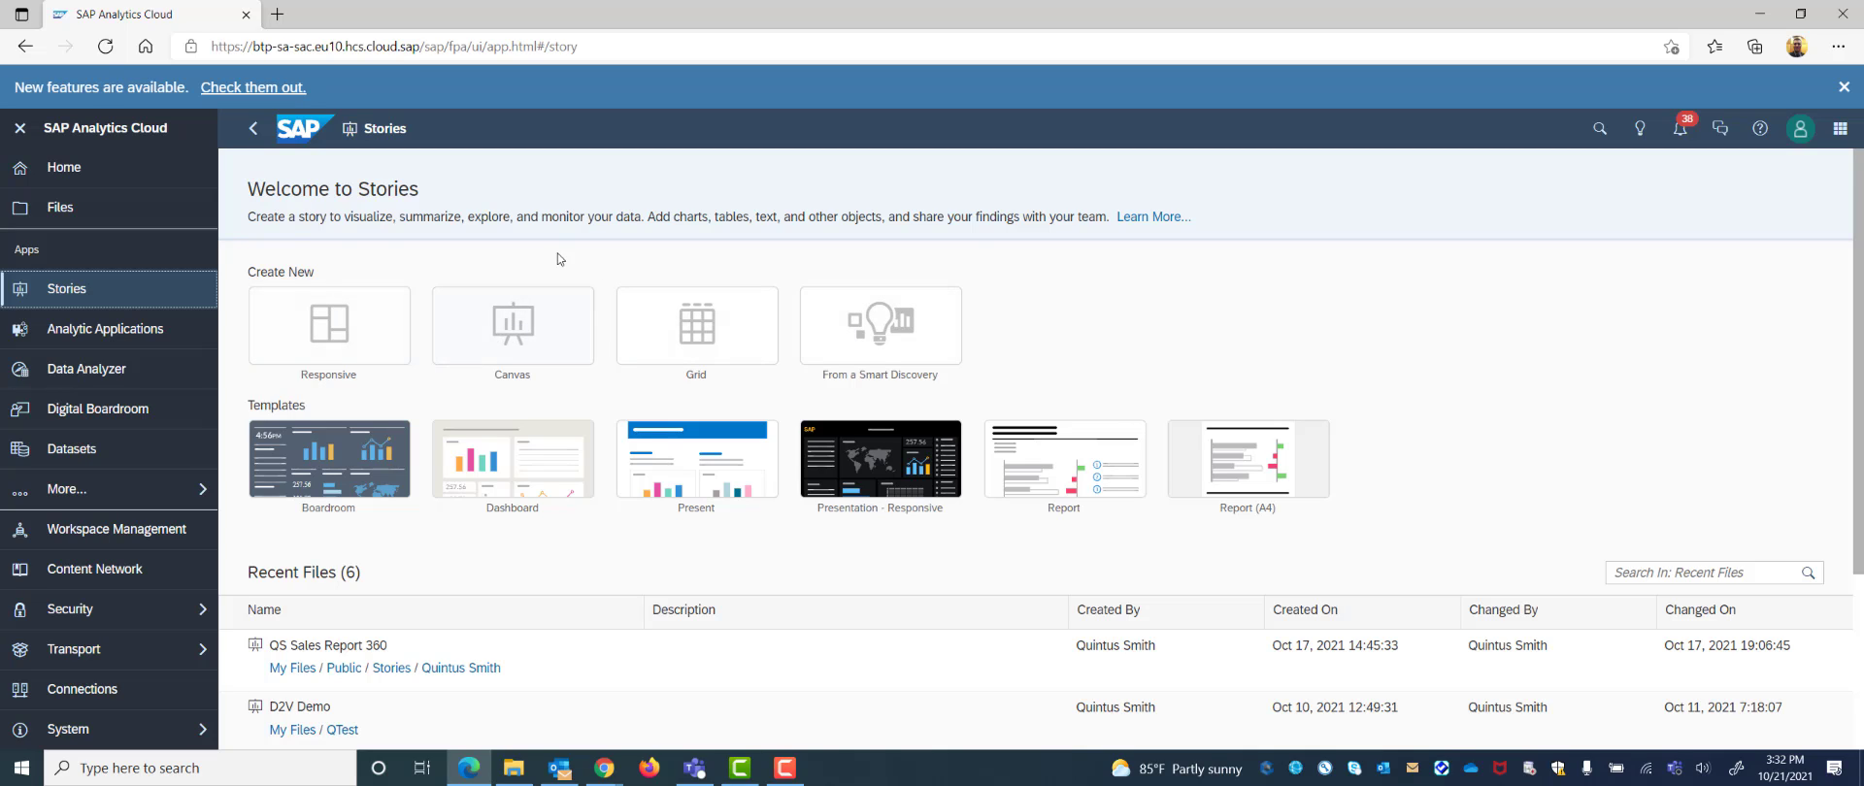
click(350, 344)
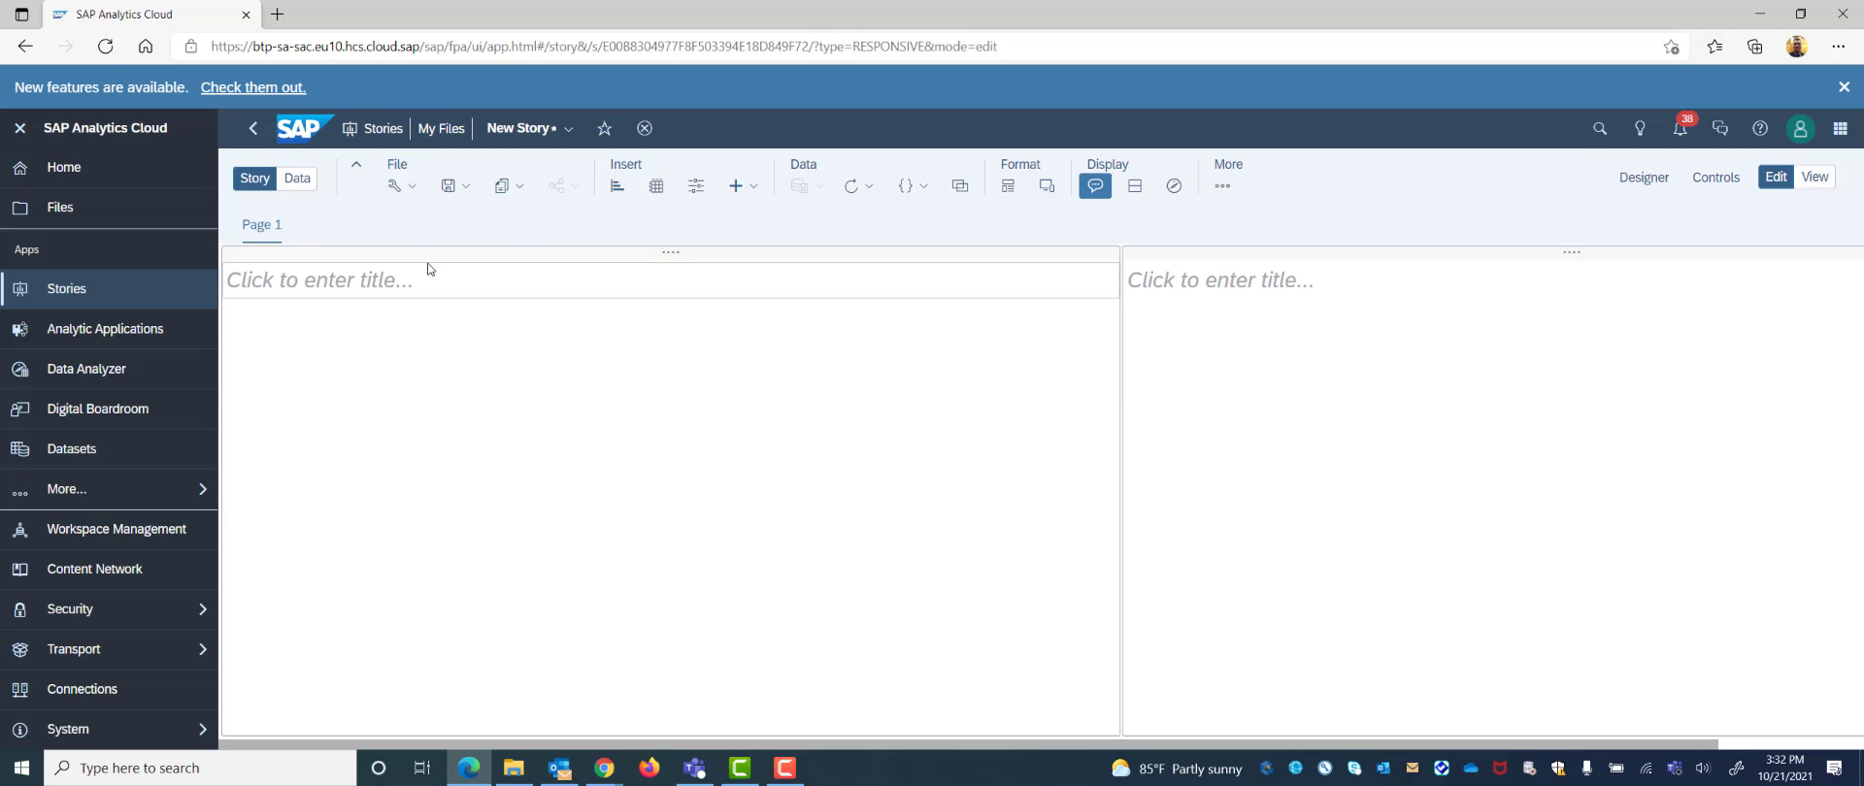
Try stacking the page's two lanes vertically and return them to a side-by-side arrangement
click(447, 311)
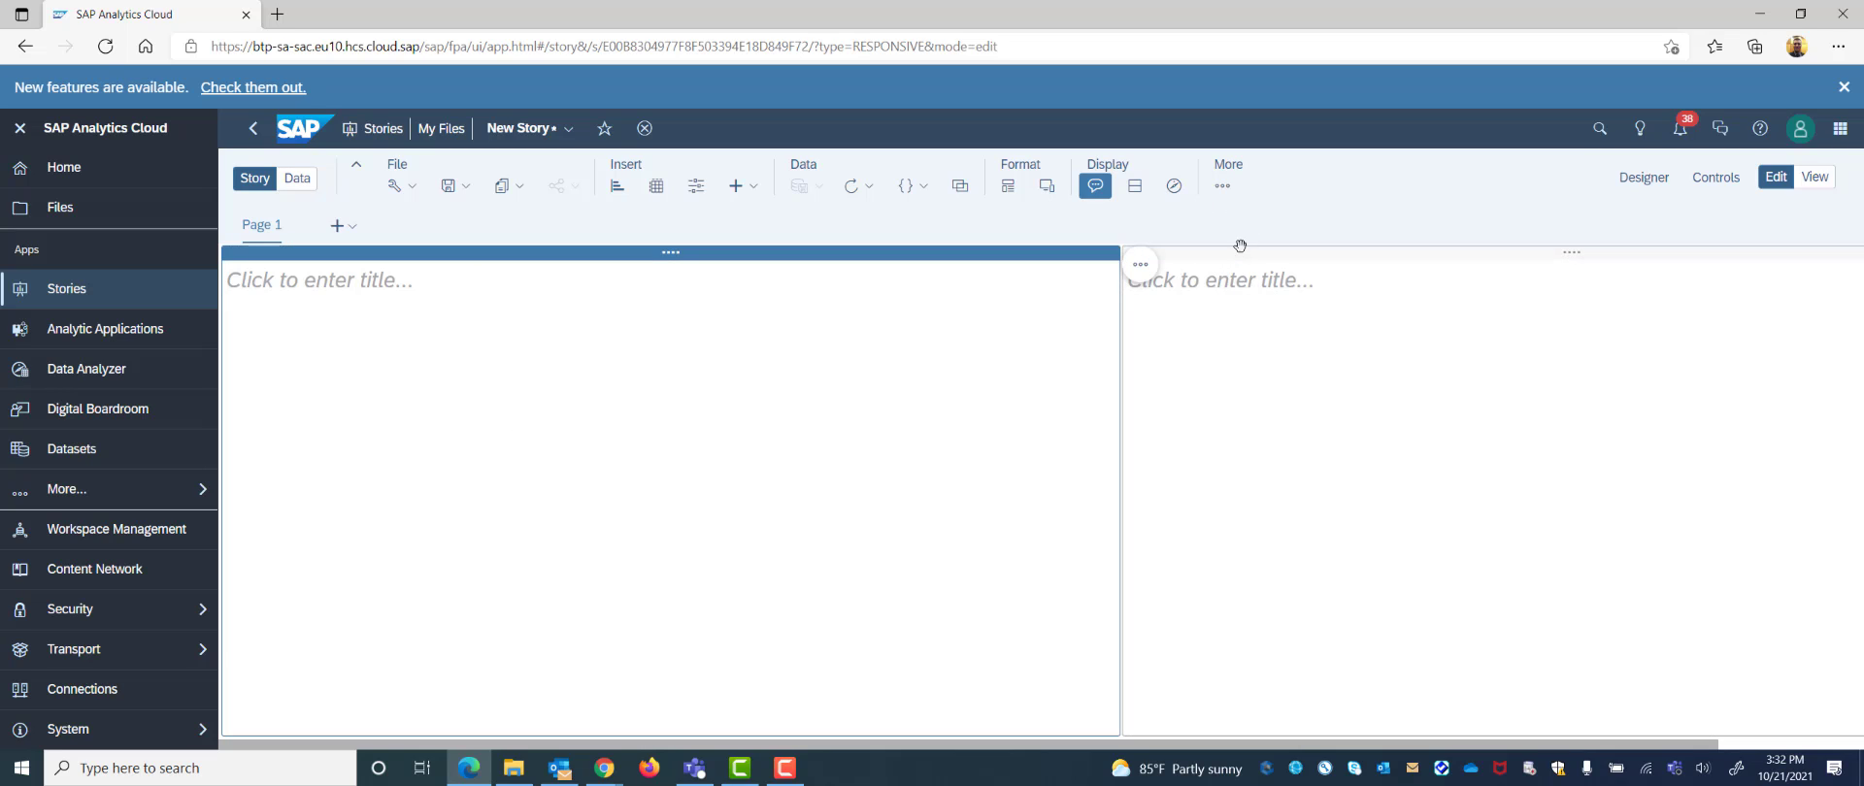
drag(1241, 246, 1215, 370)
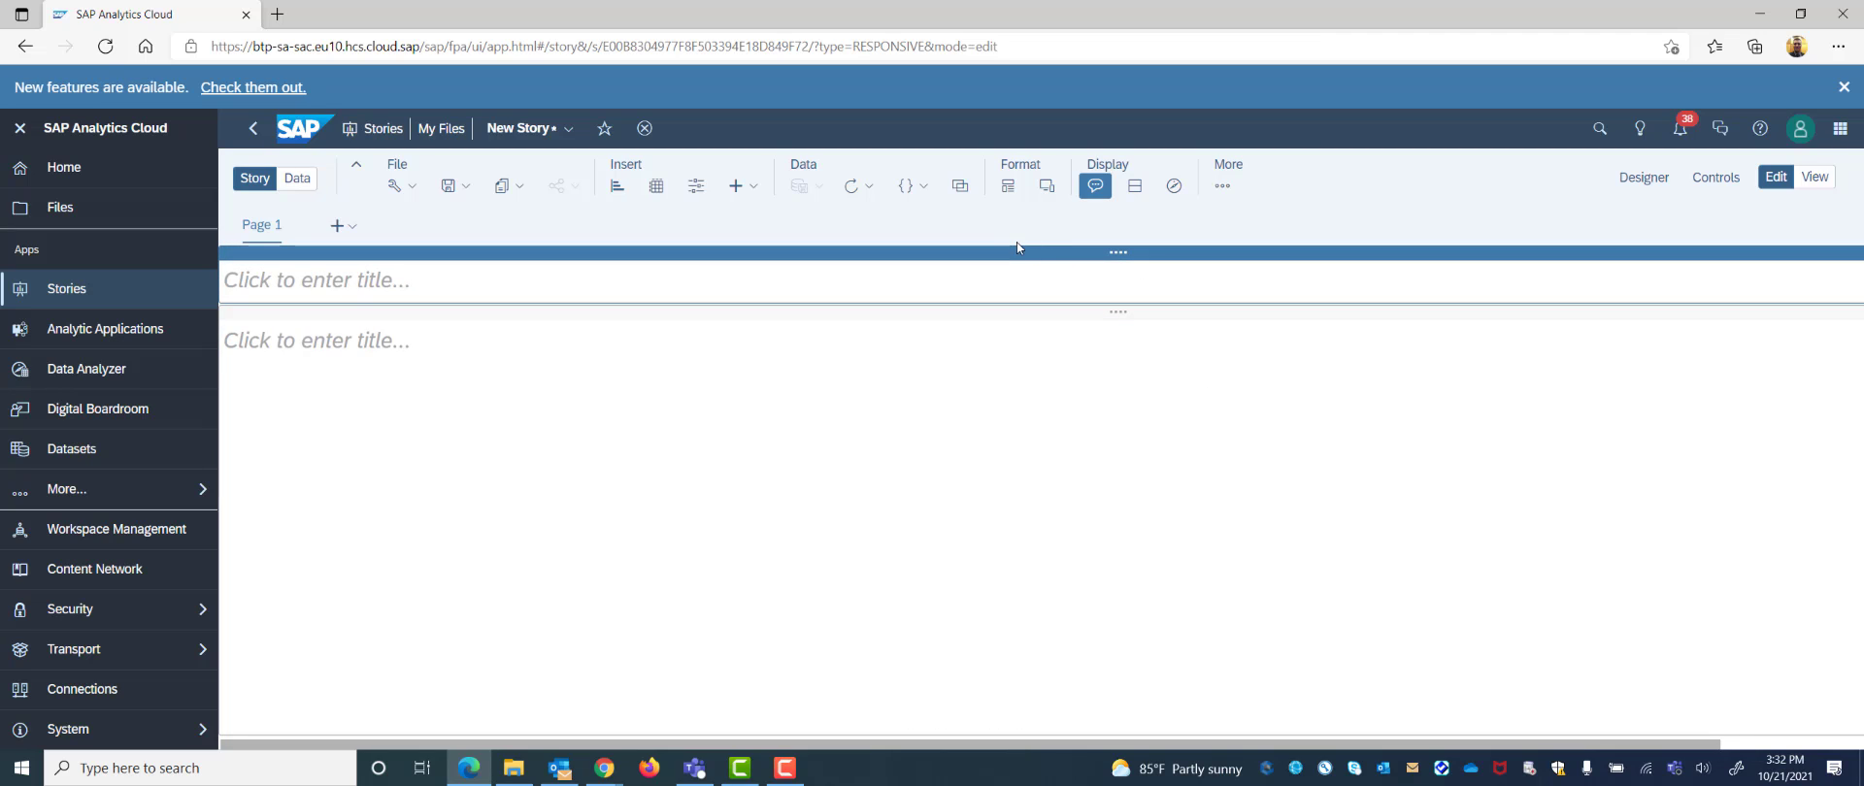
drag(1017, 247, 1381, 362)
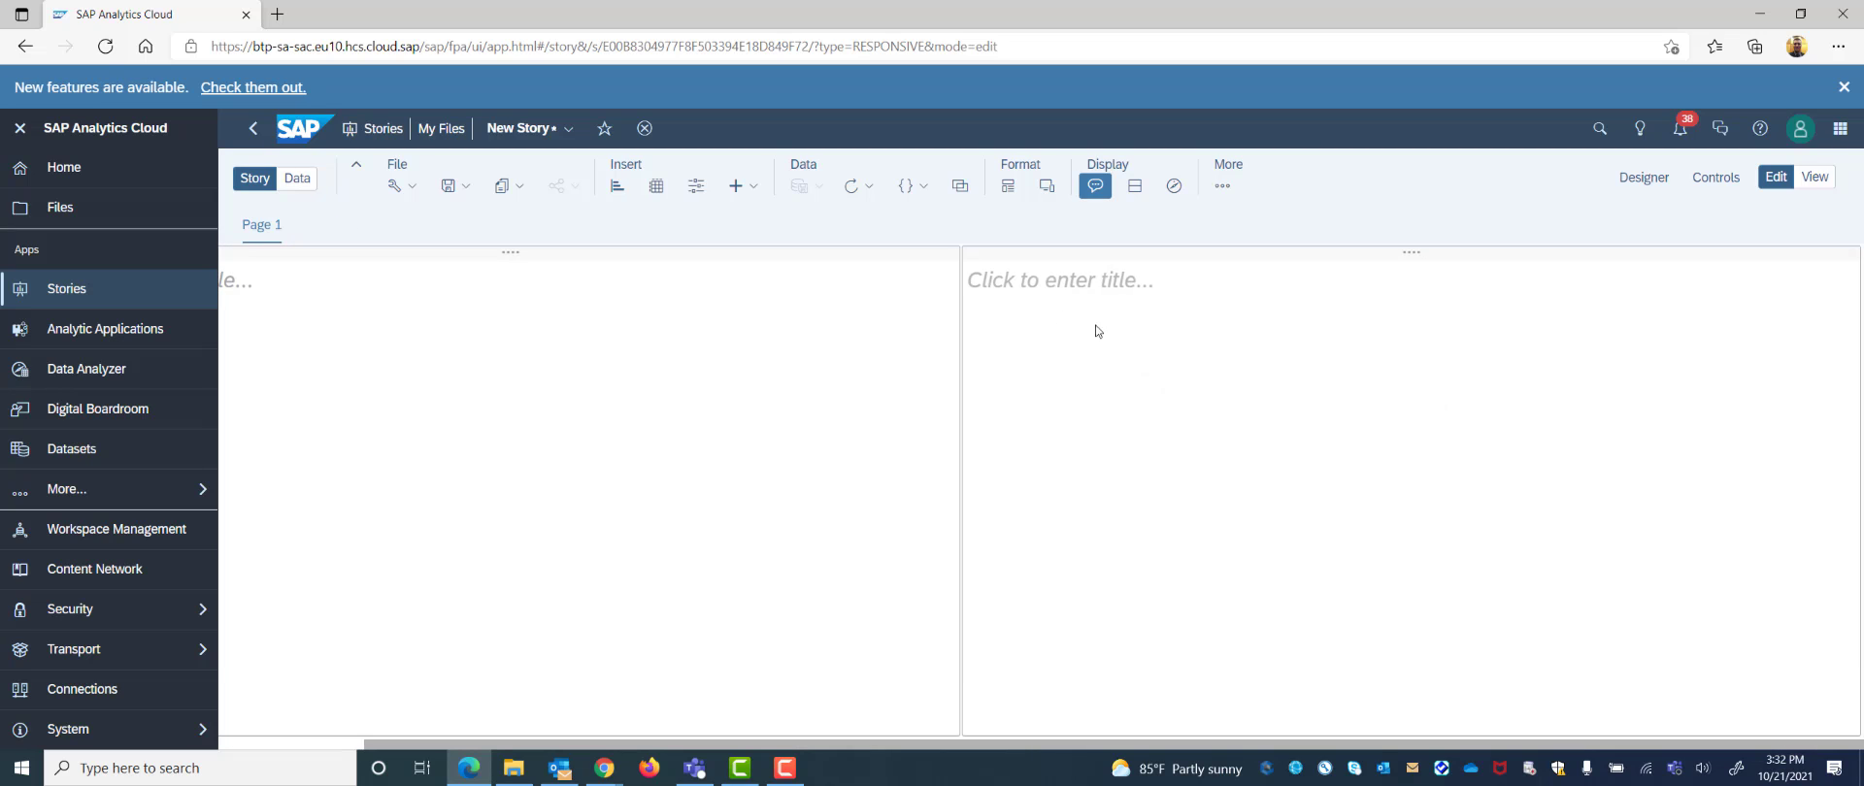
drag(737, 744, 526, 729)
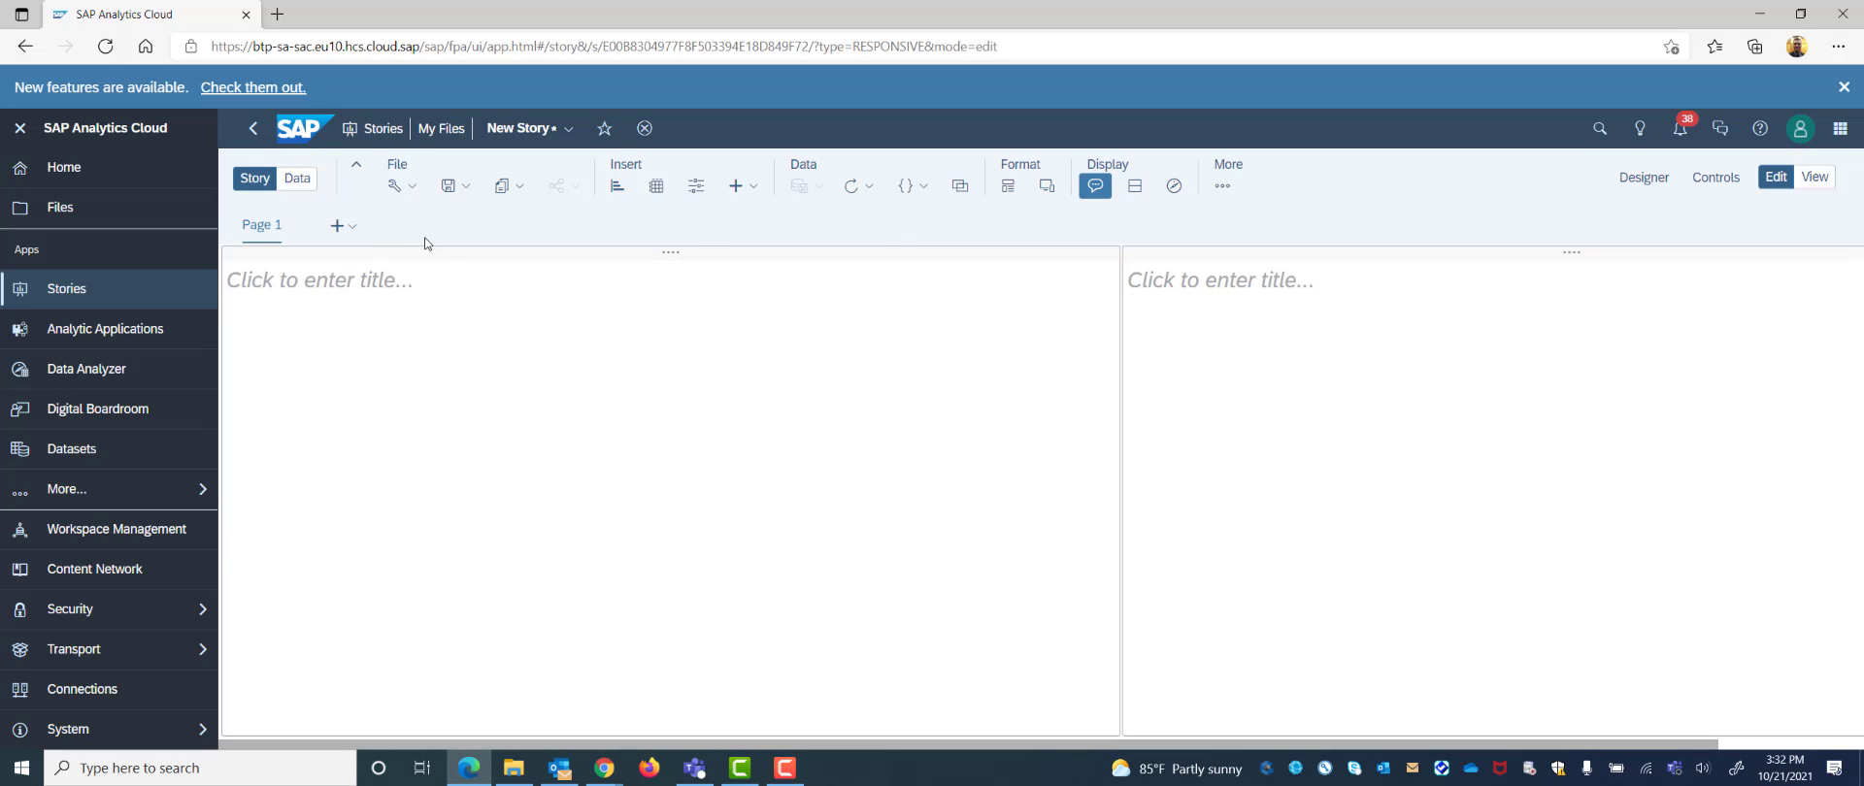
Connect the story to live data from SAP Data Warehouse Cloud through the DWC2D2V connection
click(305, 185)
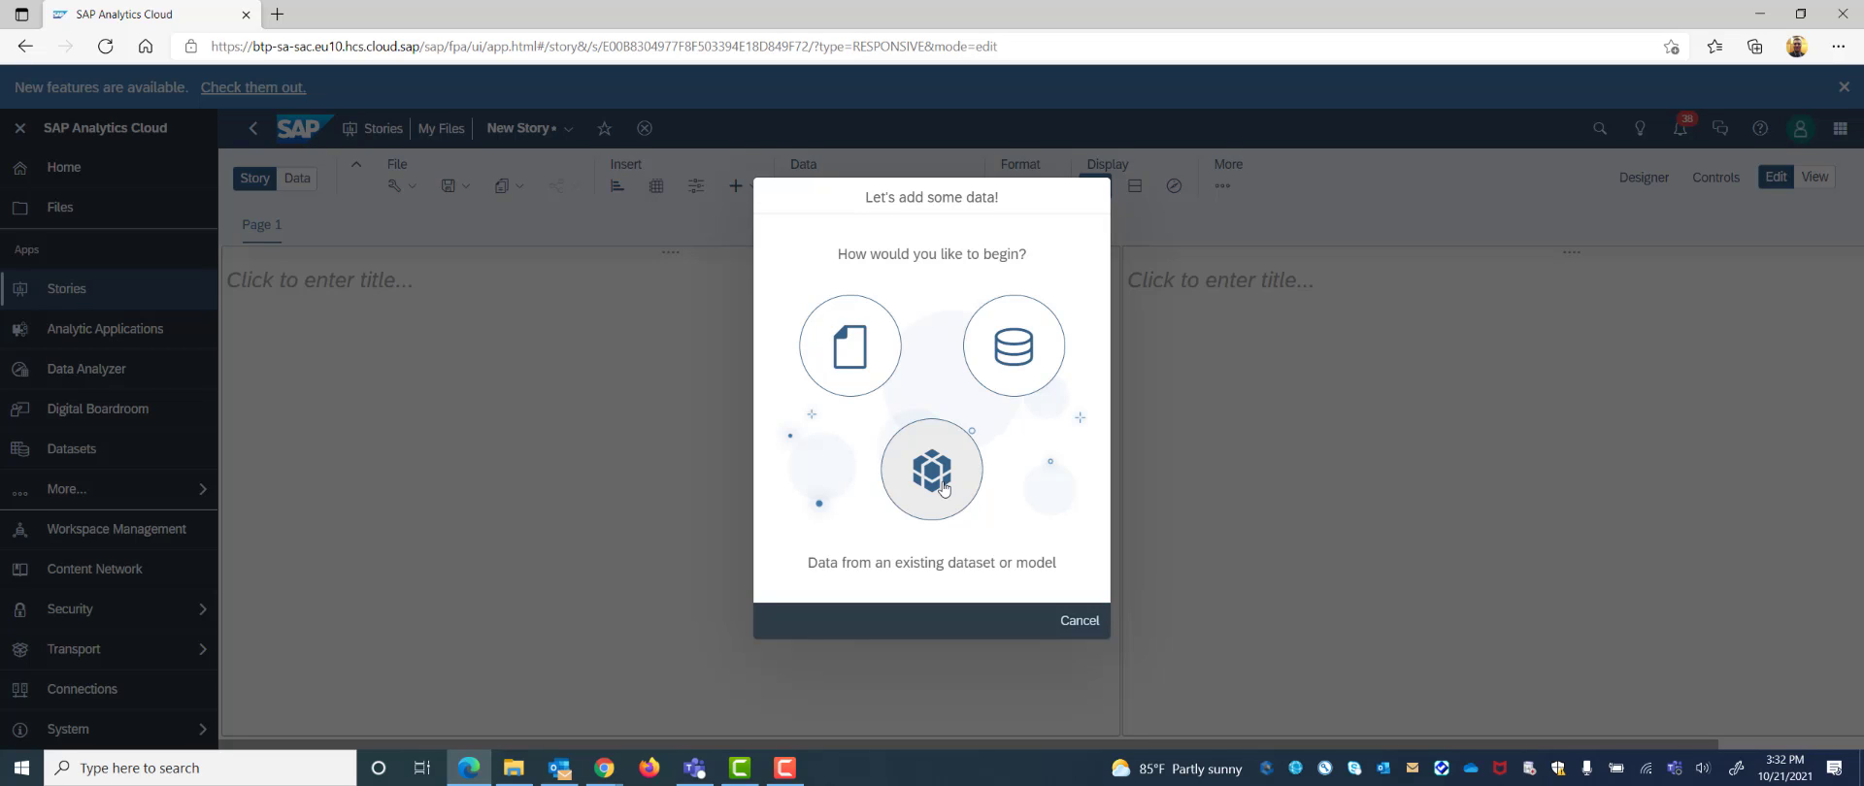
click(1016, 361)
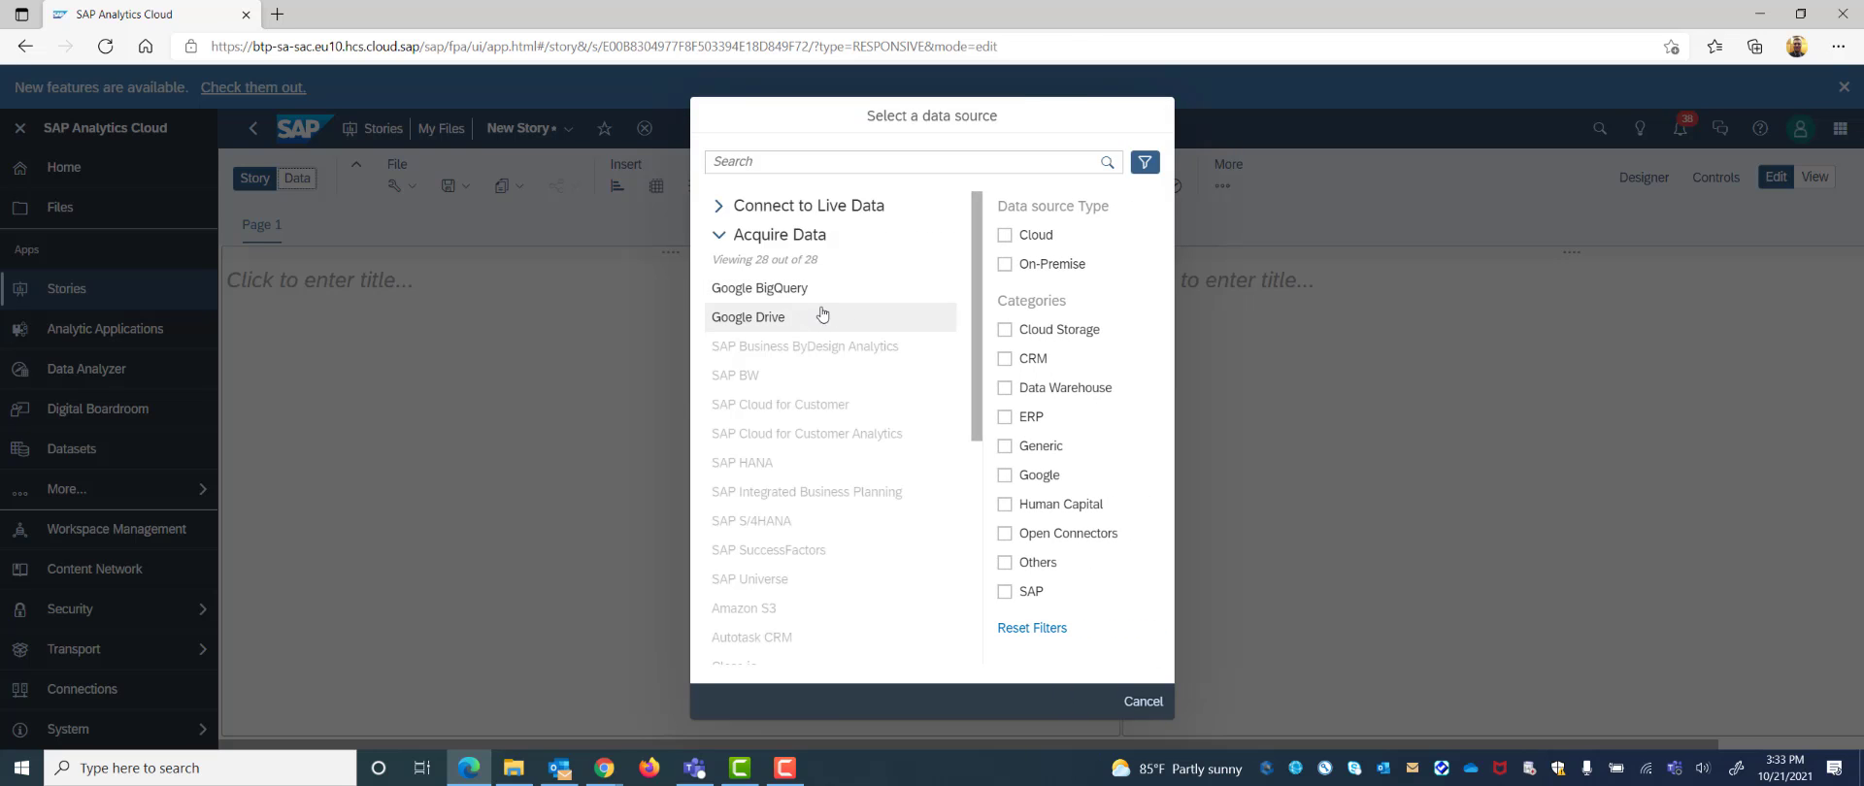
click(719, 209)
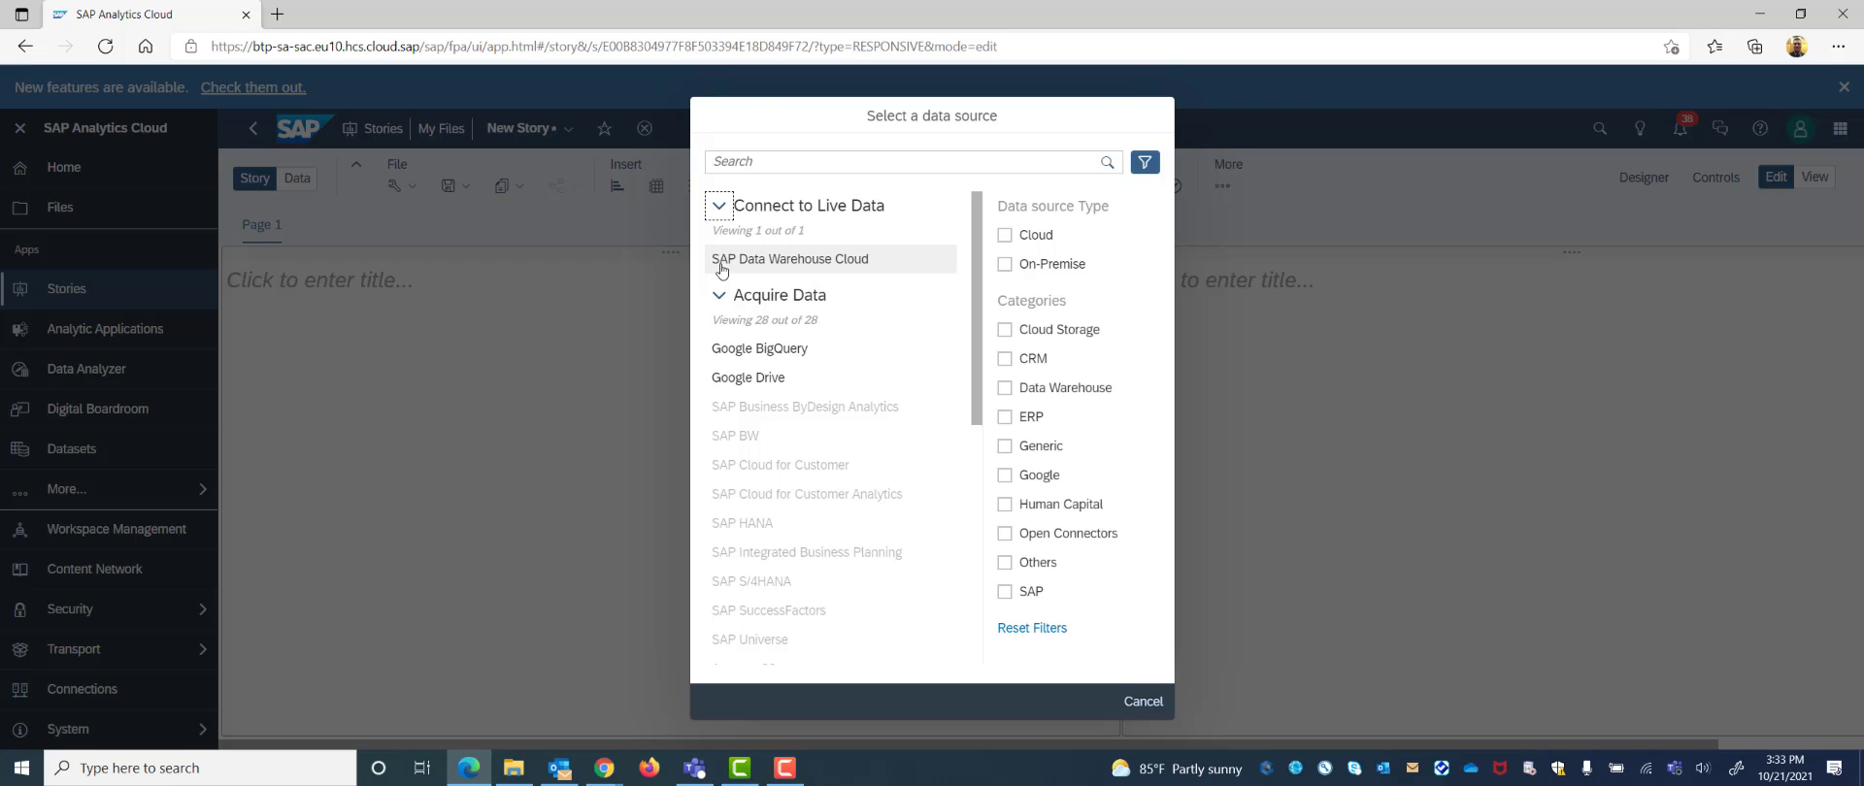
click(804, 262)
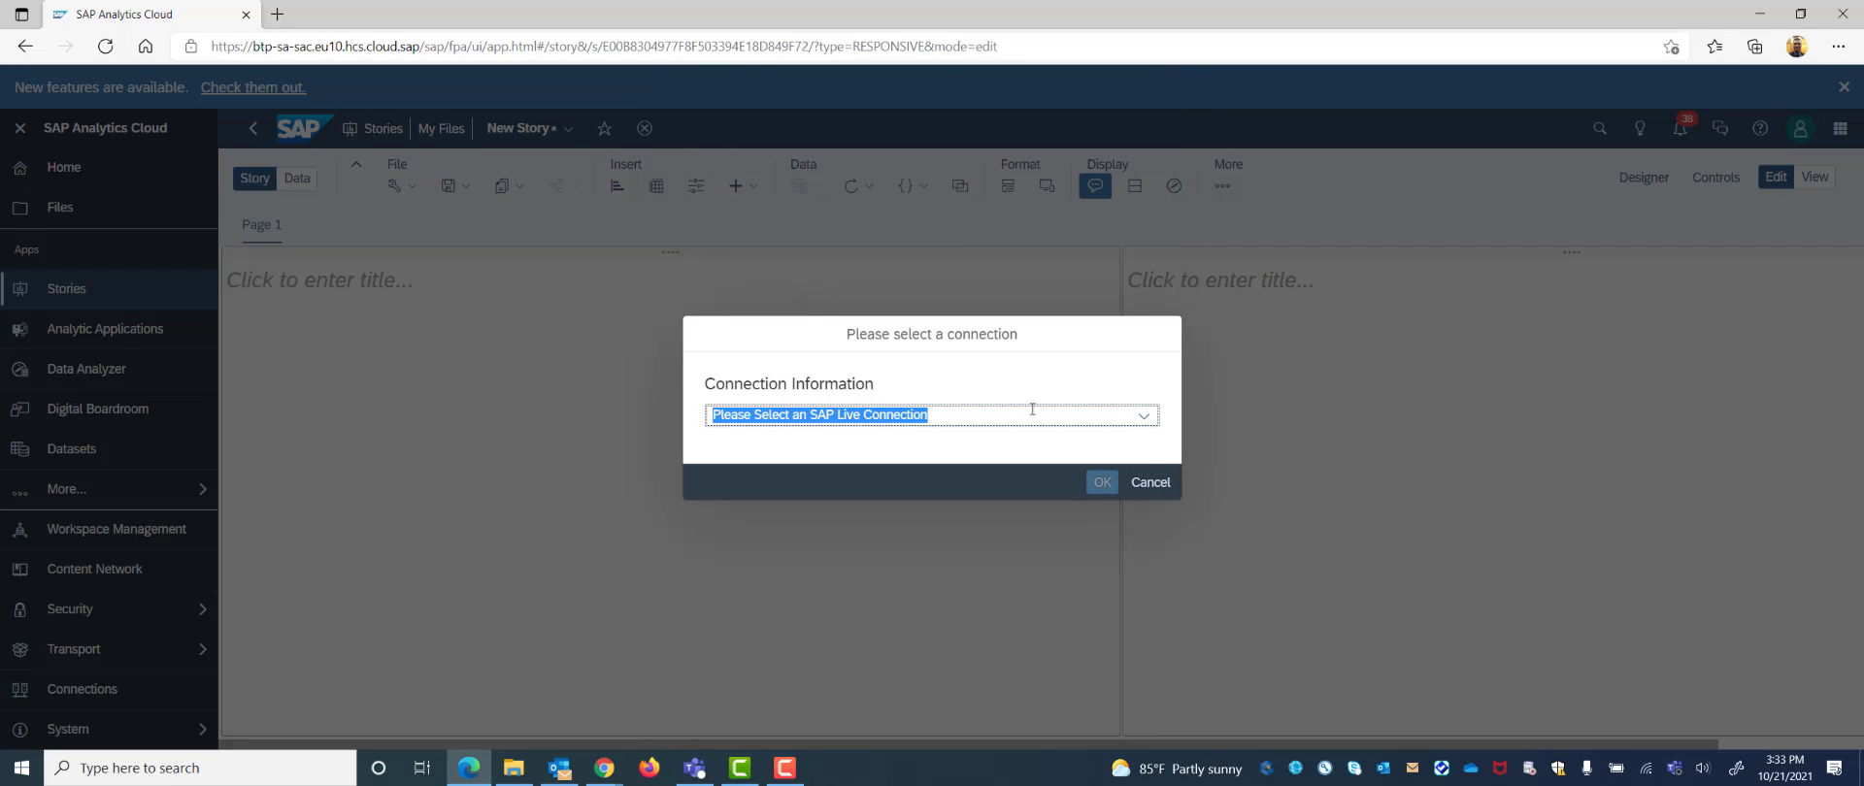
click(1145, 419)
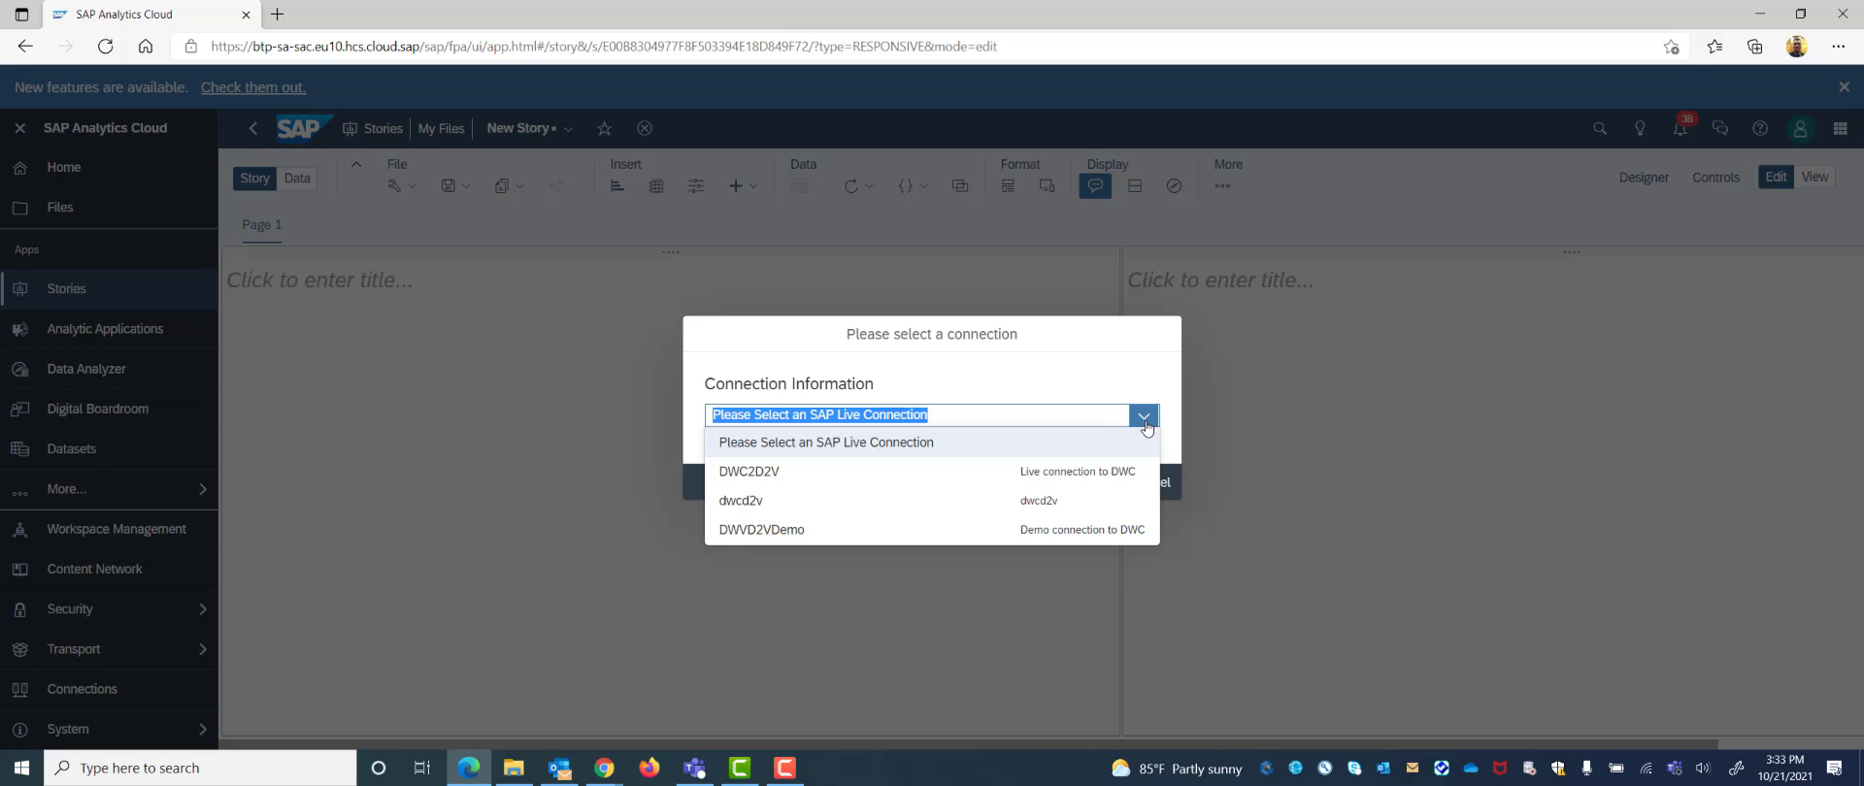
click(767, 476)
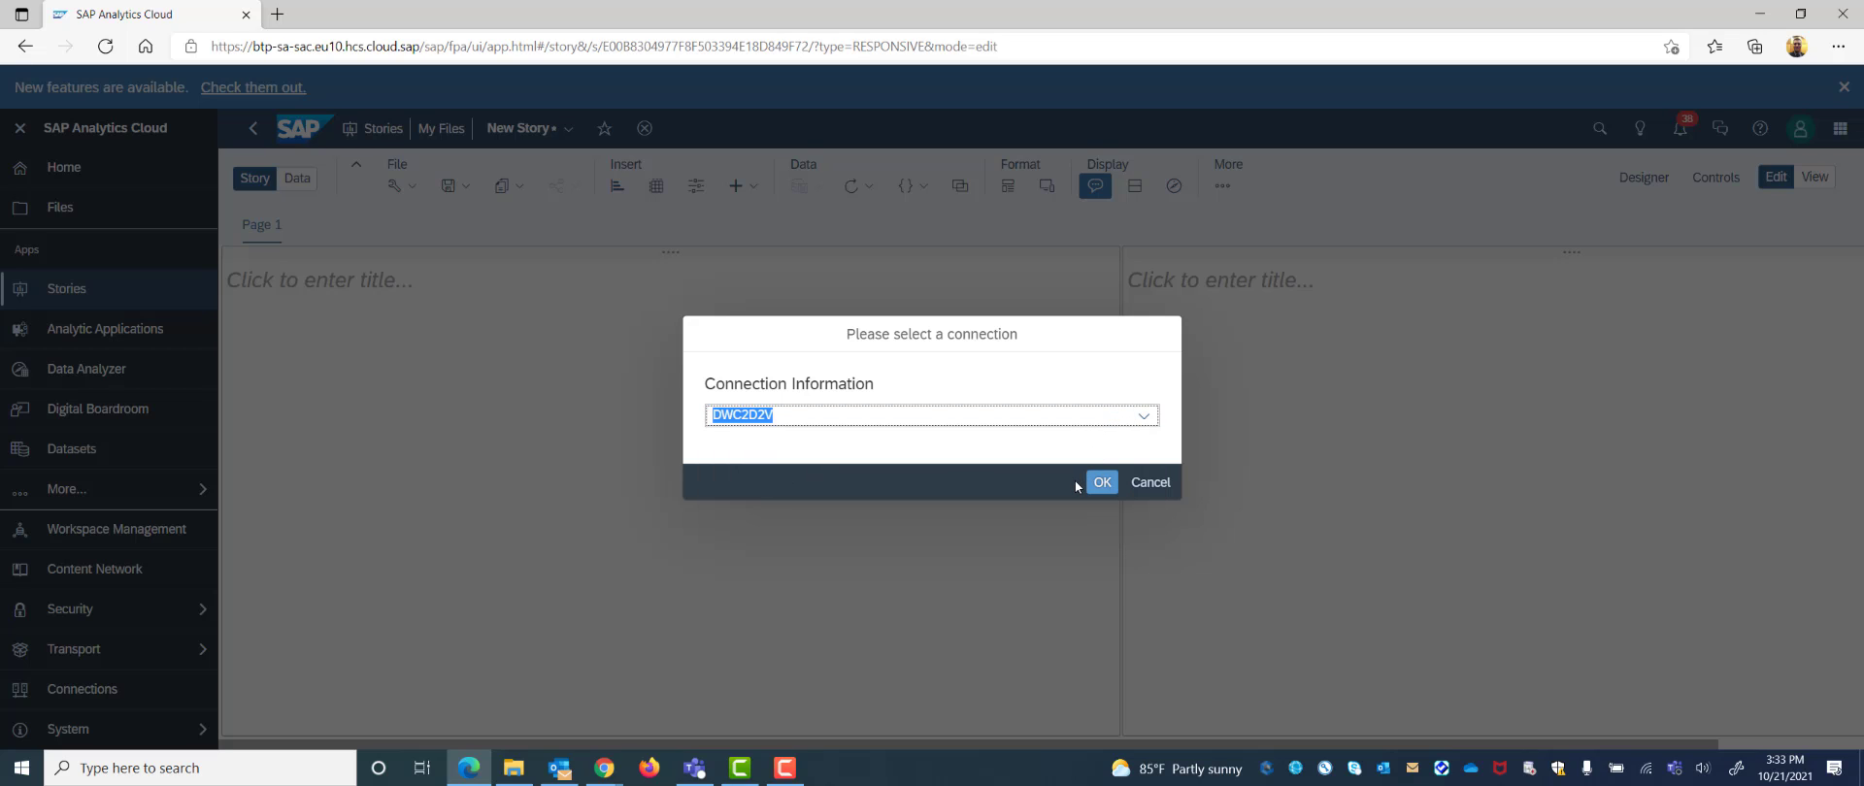
click(1101, 483)
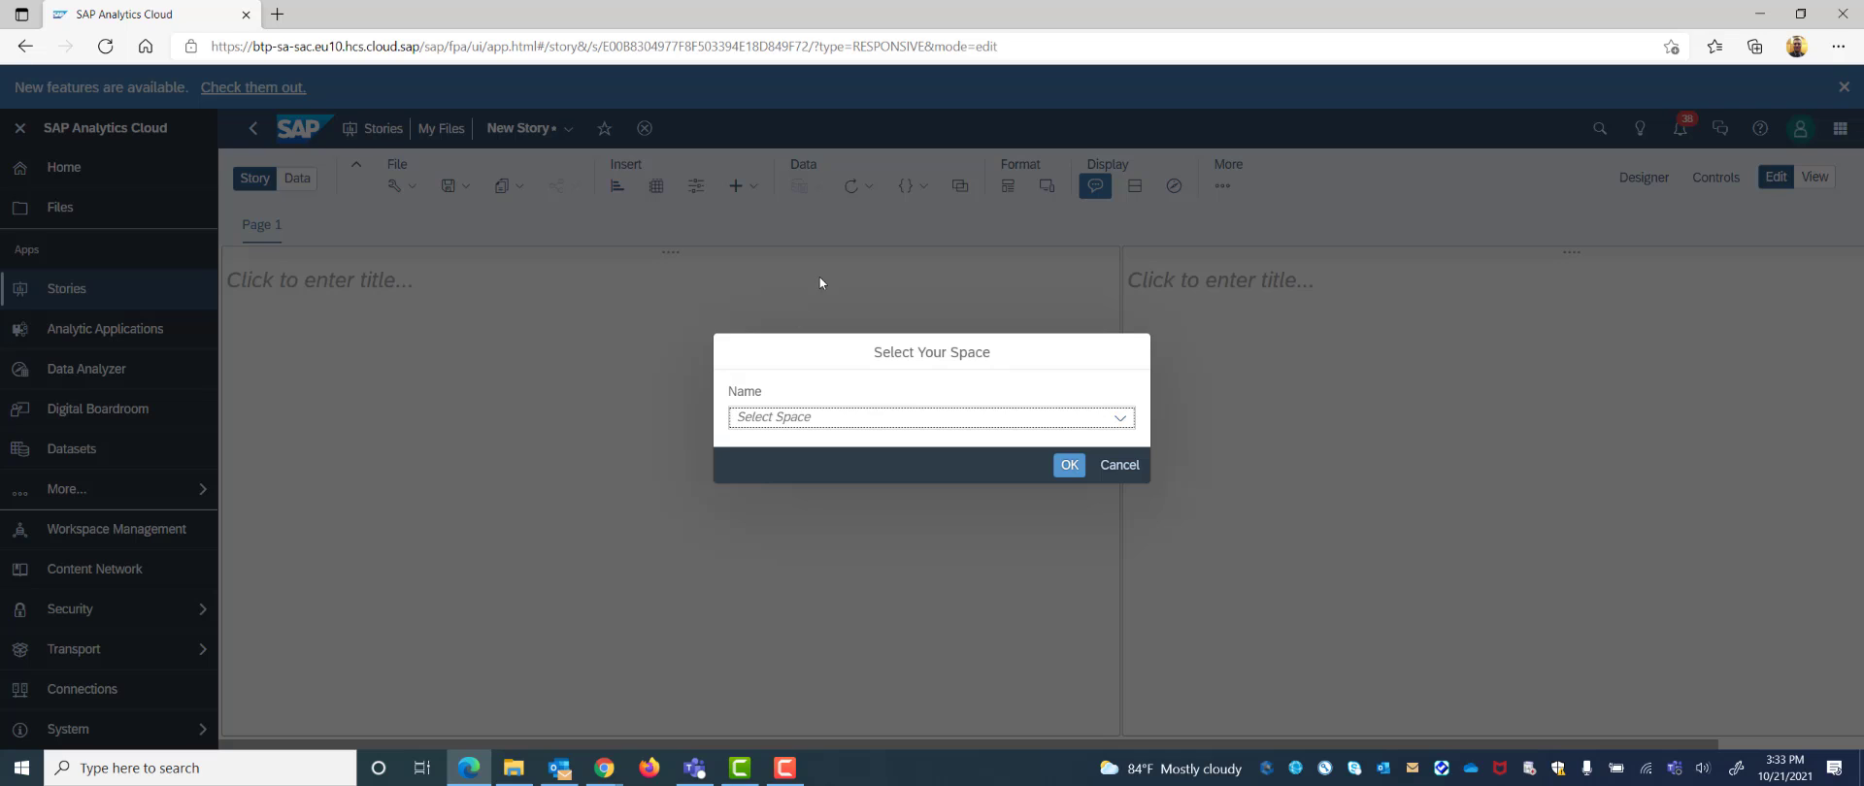
Choose the DEV space and add its All_BL_Sales_Data analytical dataset to the story
click(1119, 418)
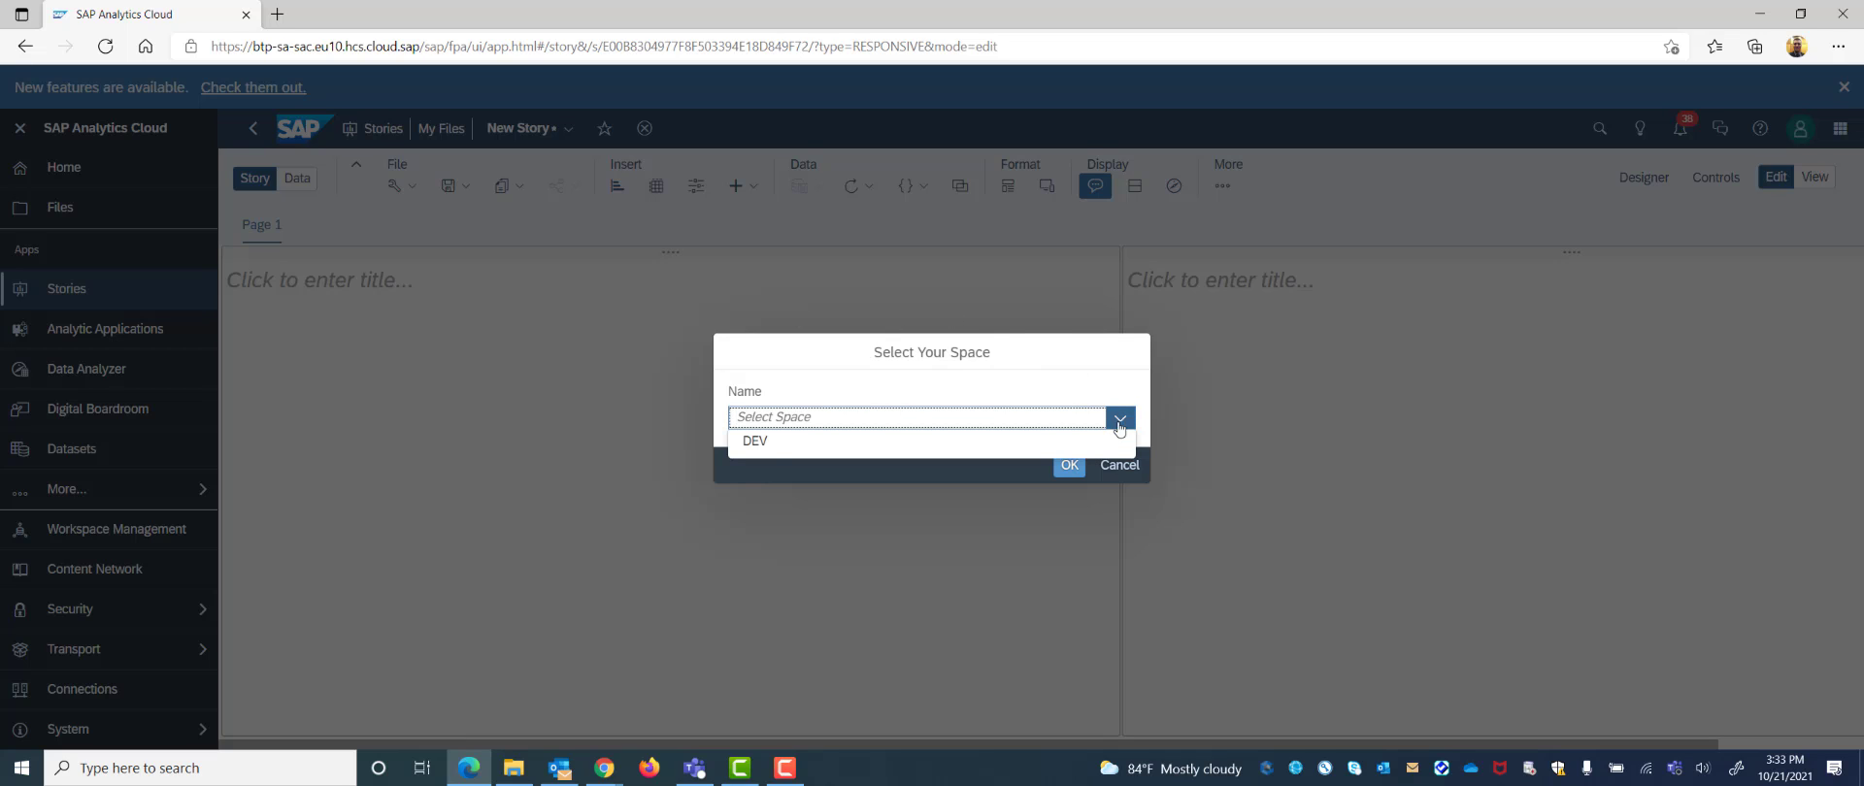
click(752, 442)
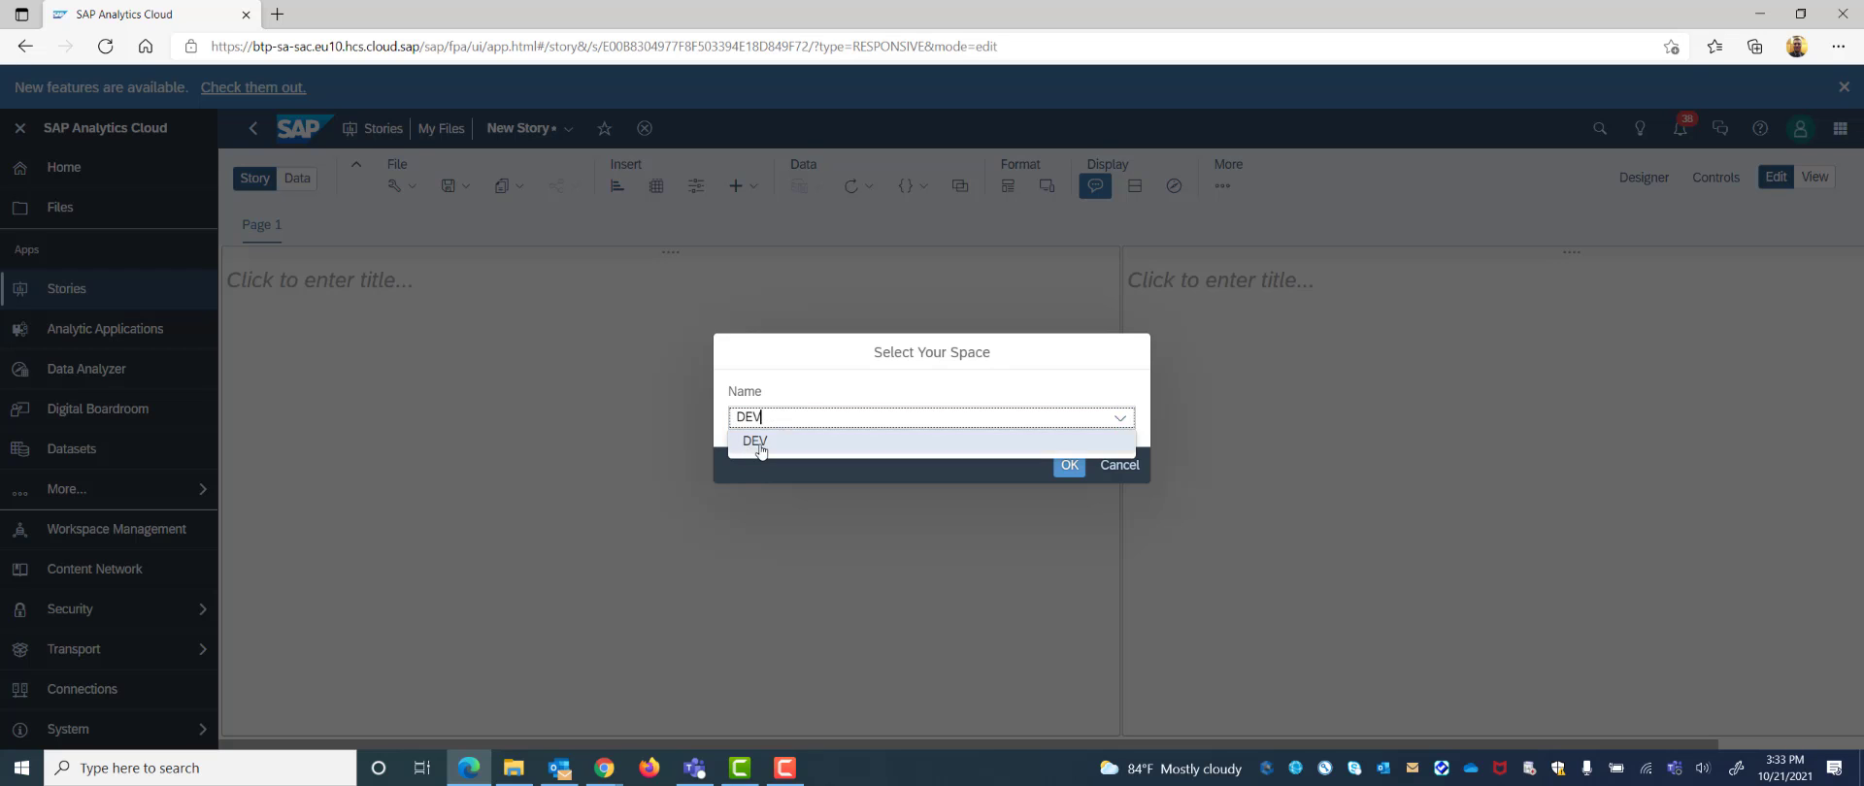
click(1067, 466)
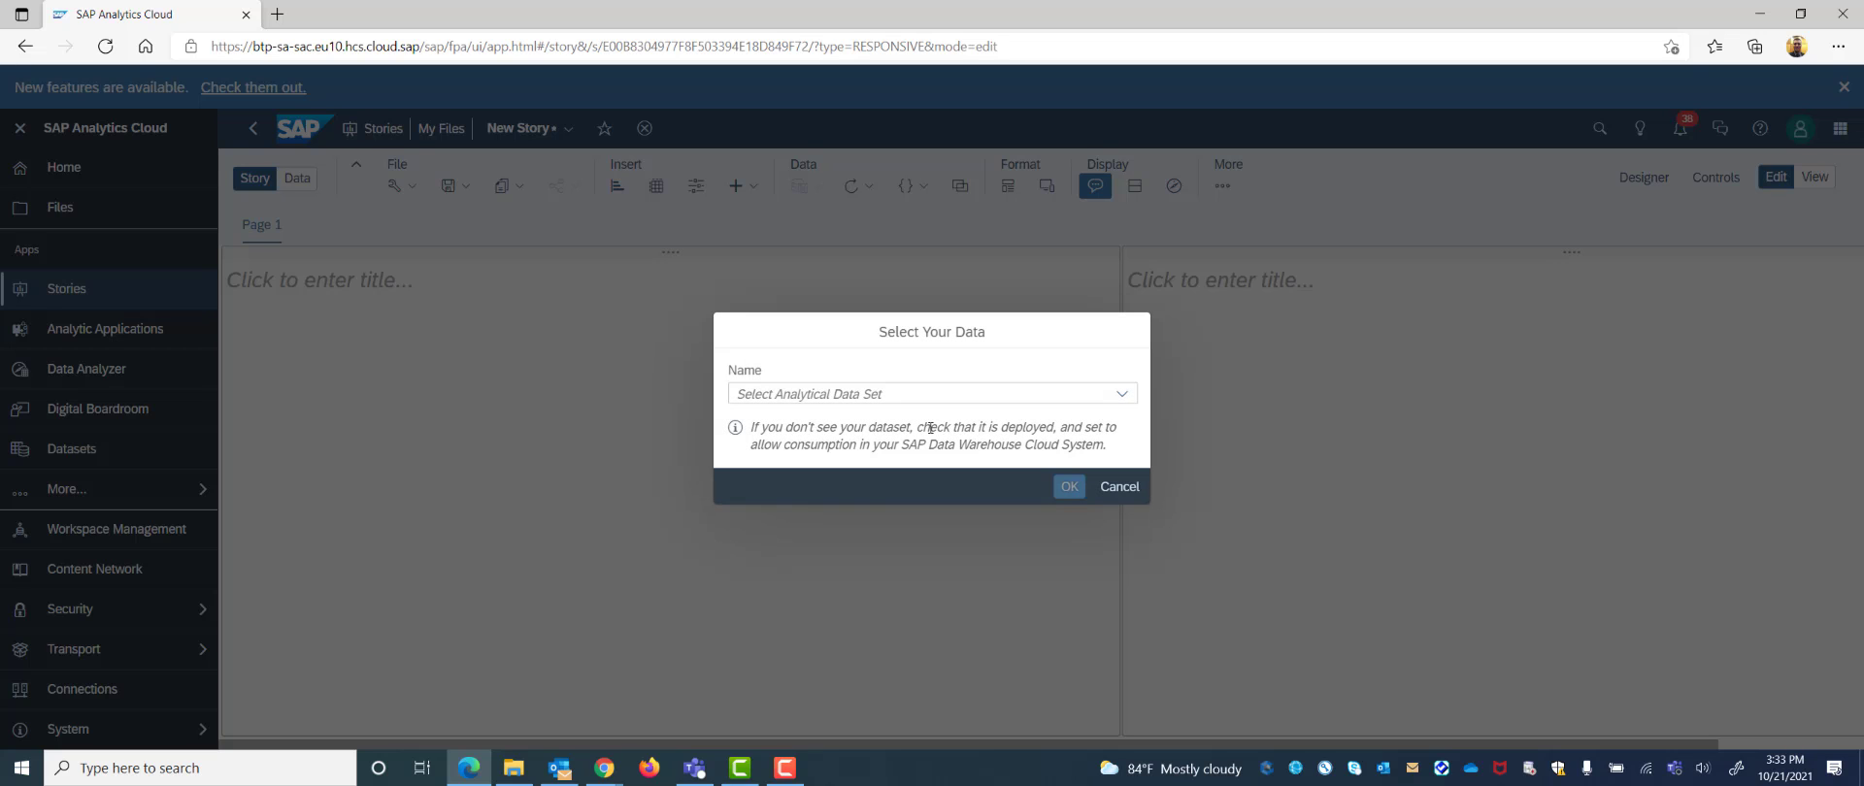
click(1131, 396)
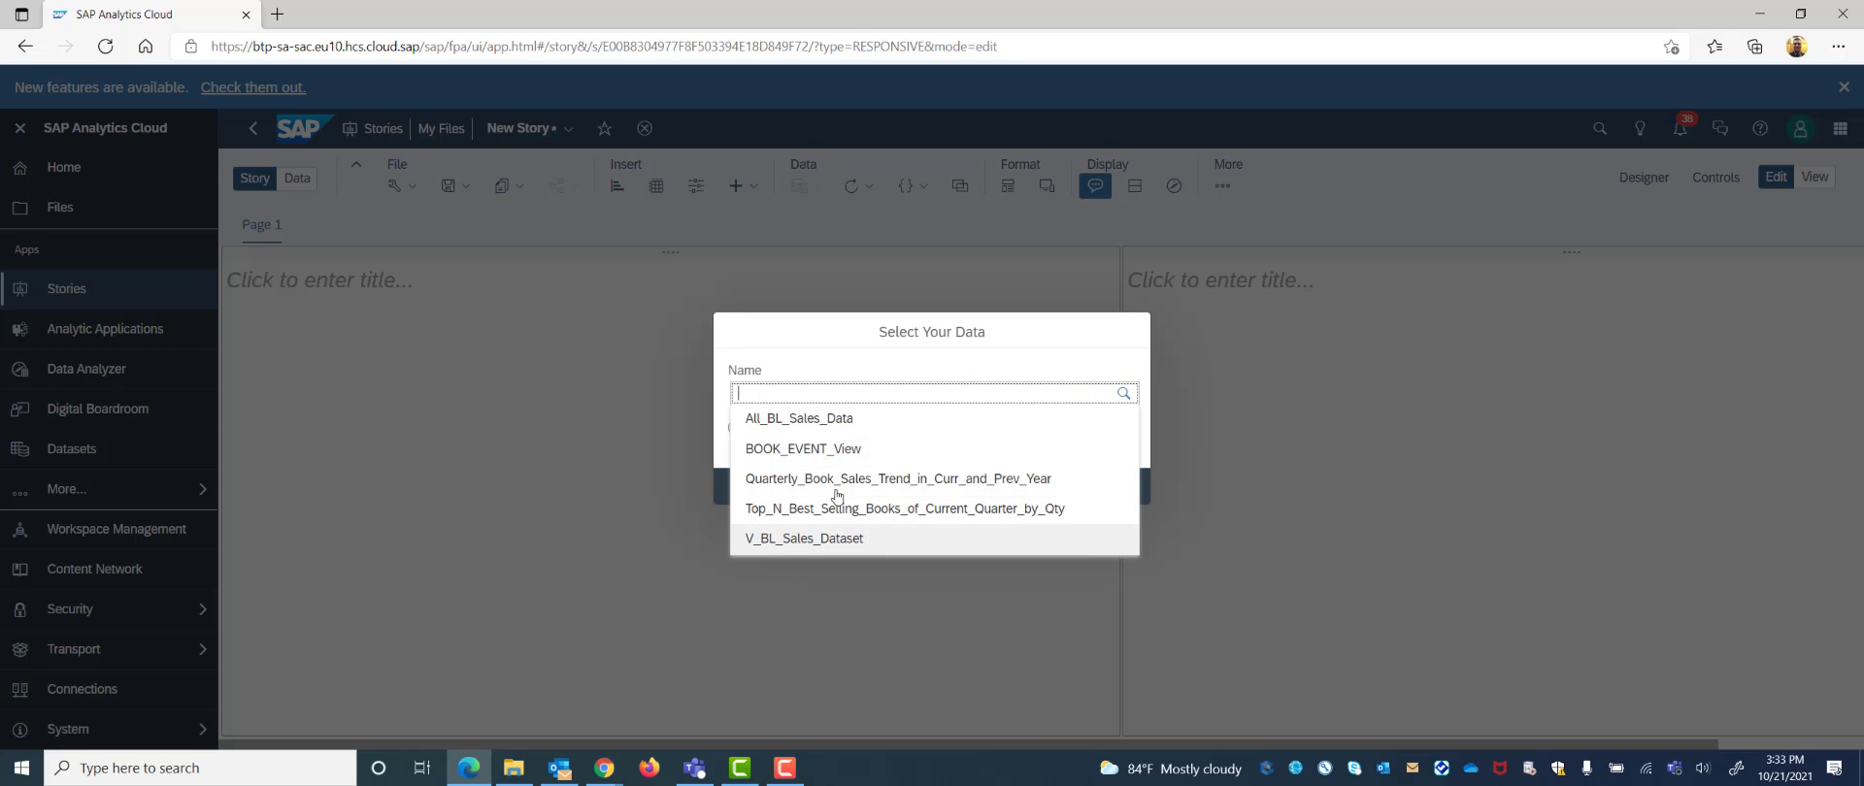
click(850, 420)
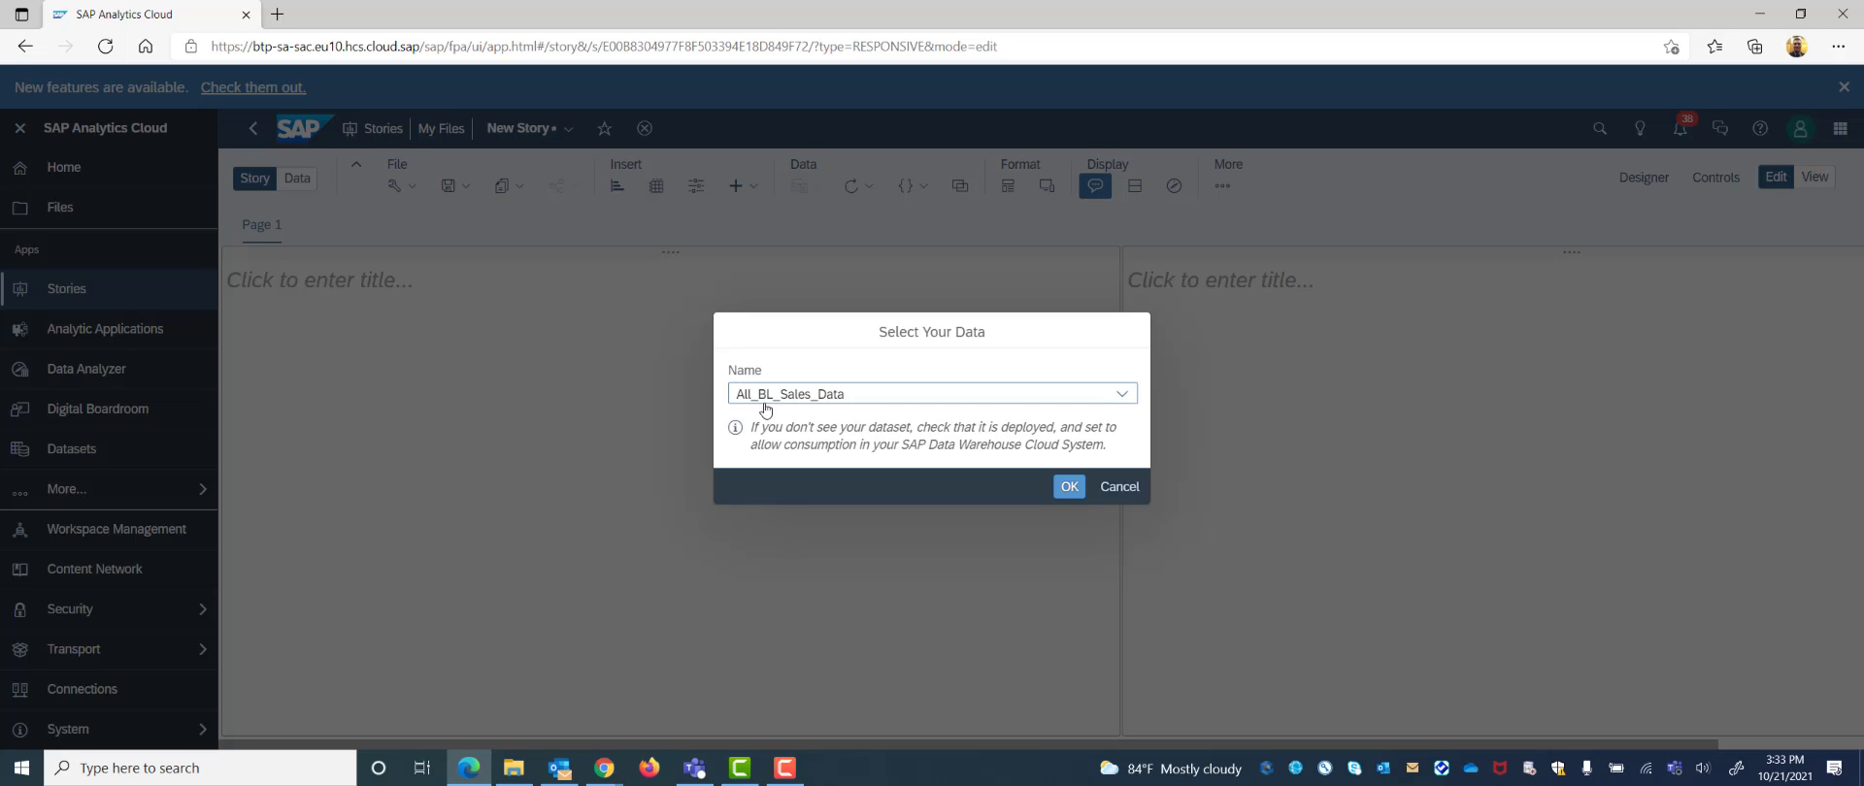
click(1069, 487)
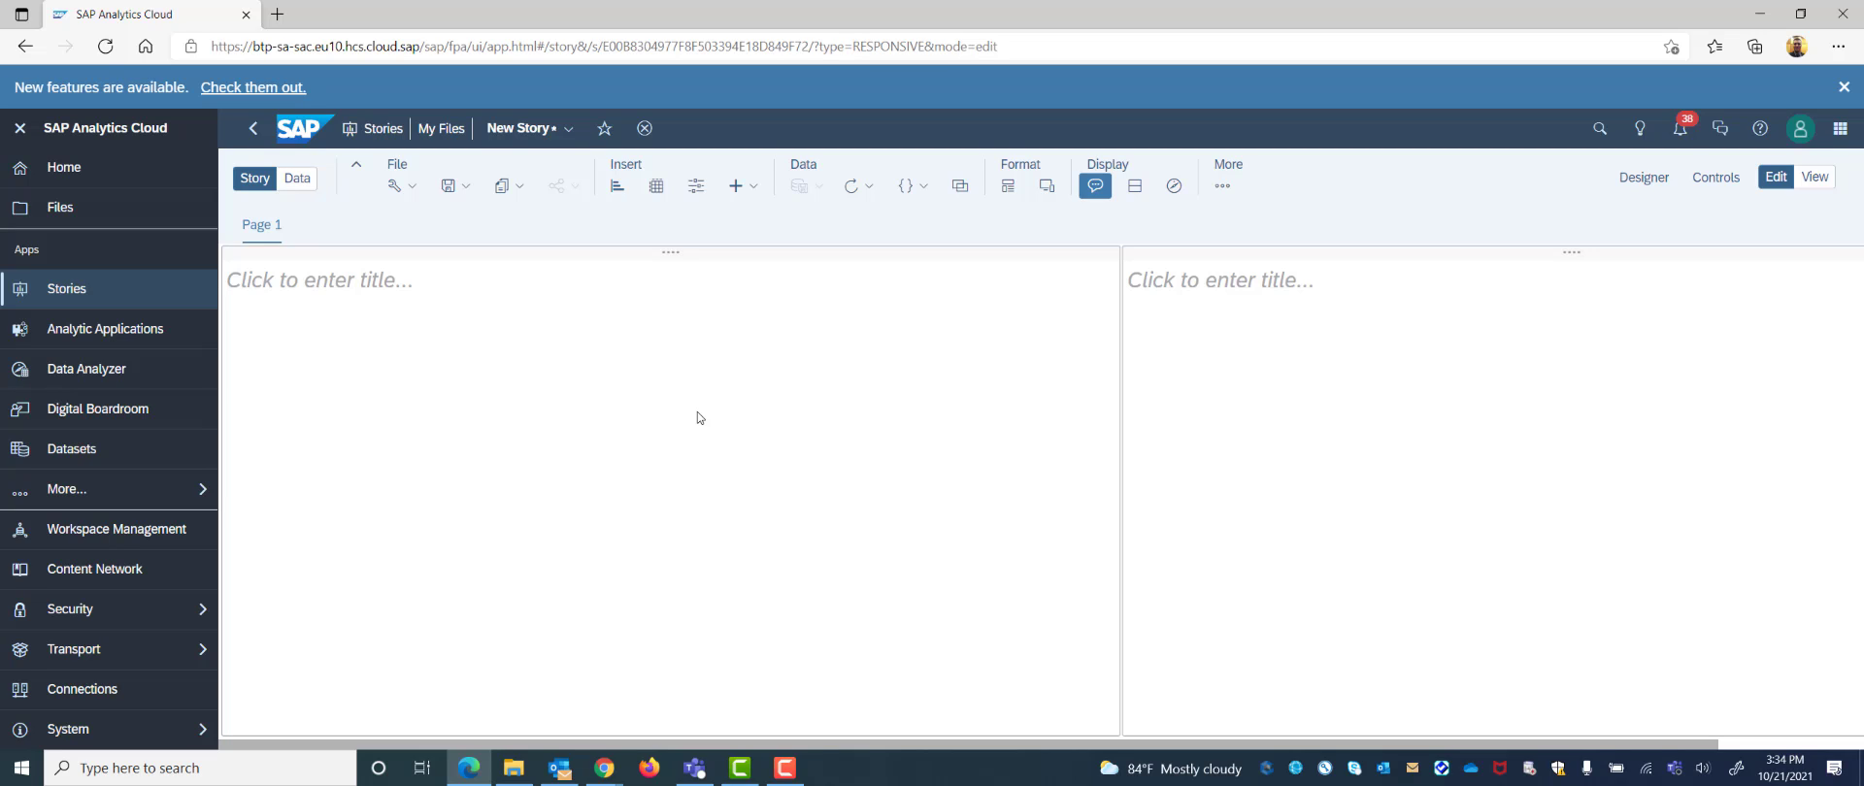
Insert a chart in the first lane with Net Amount and Quantity as its measures
click(619, 188)
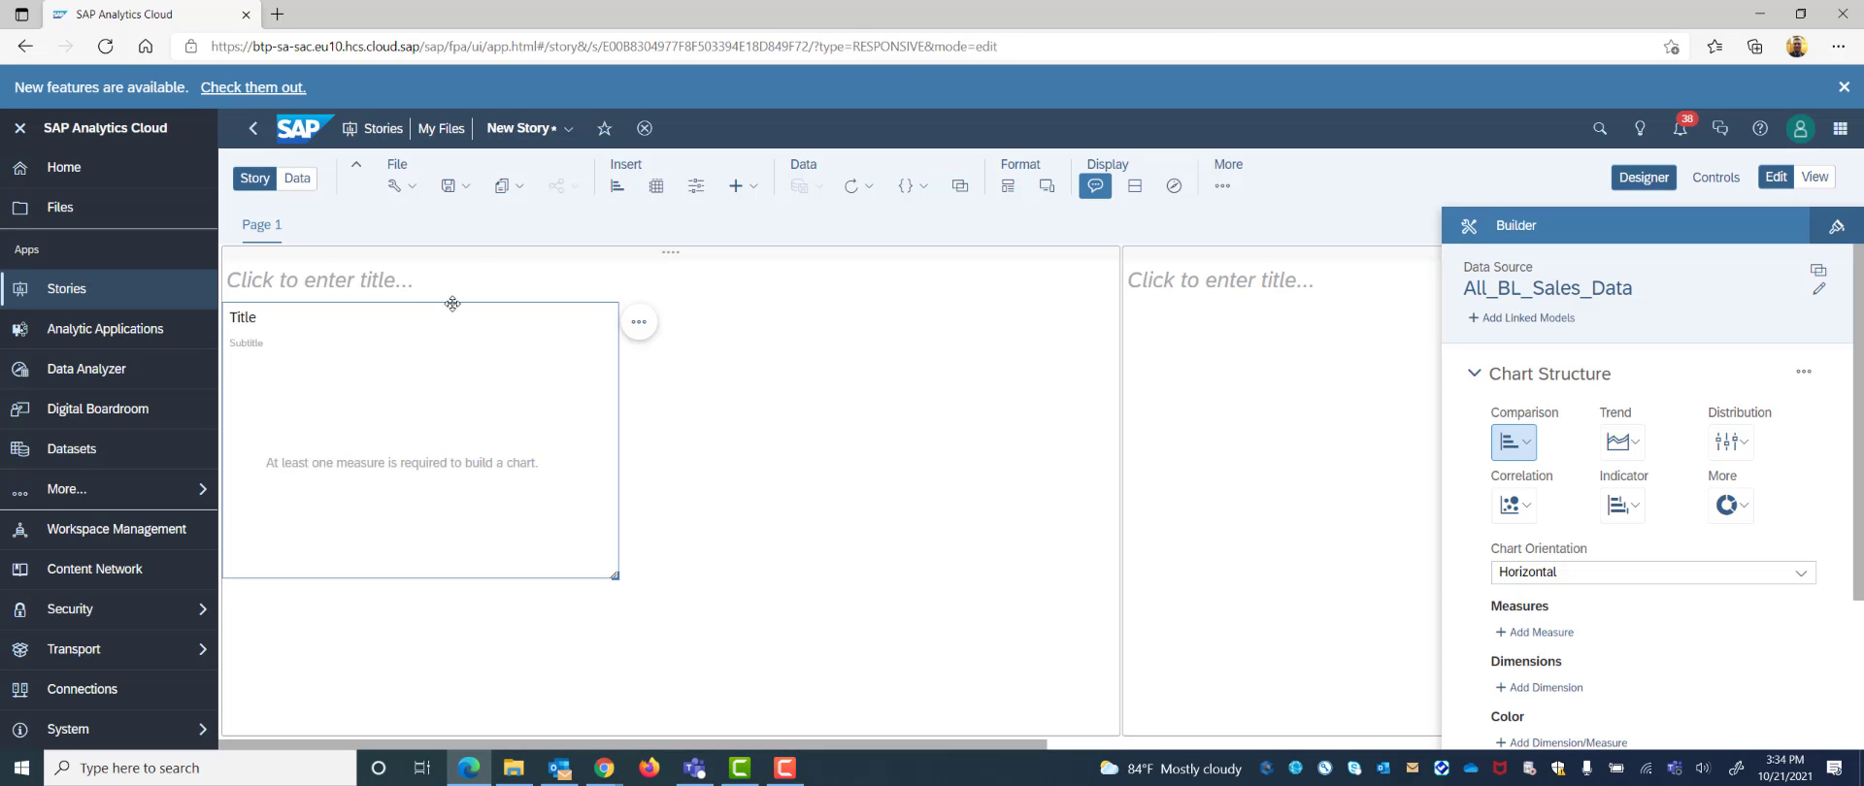
click(1534, 636)
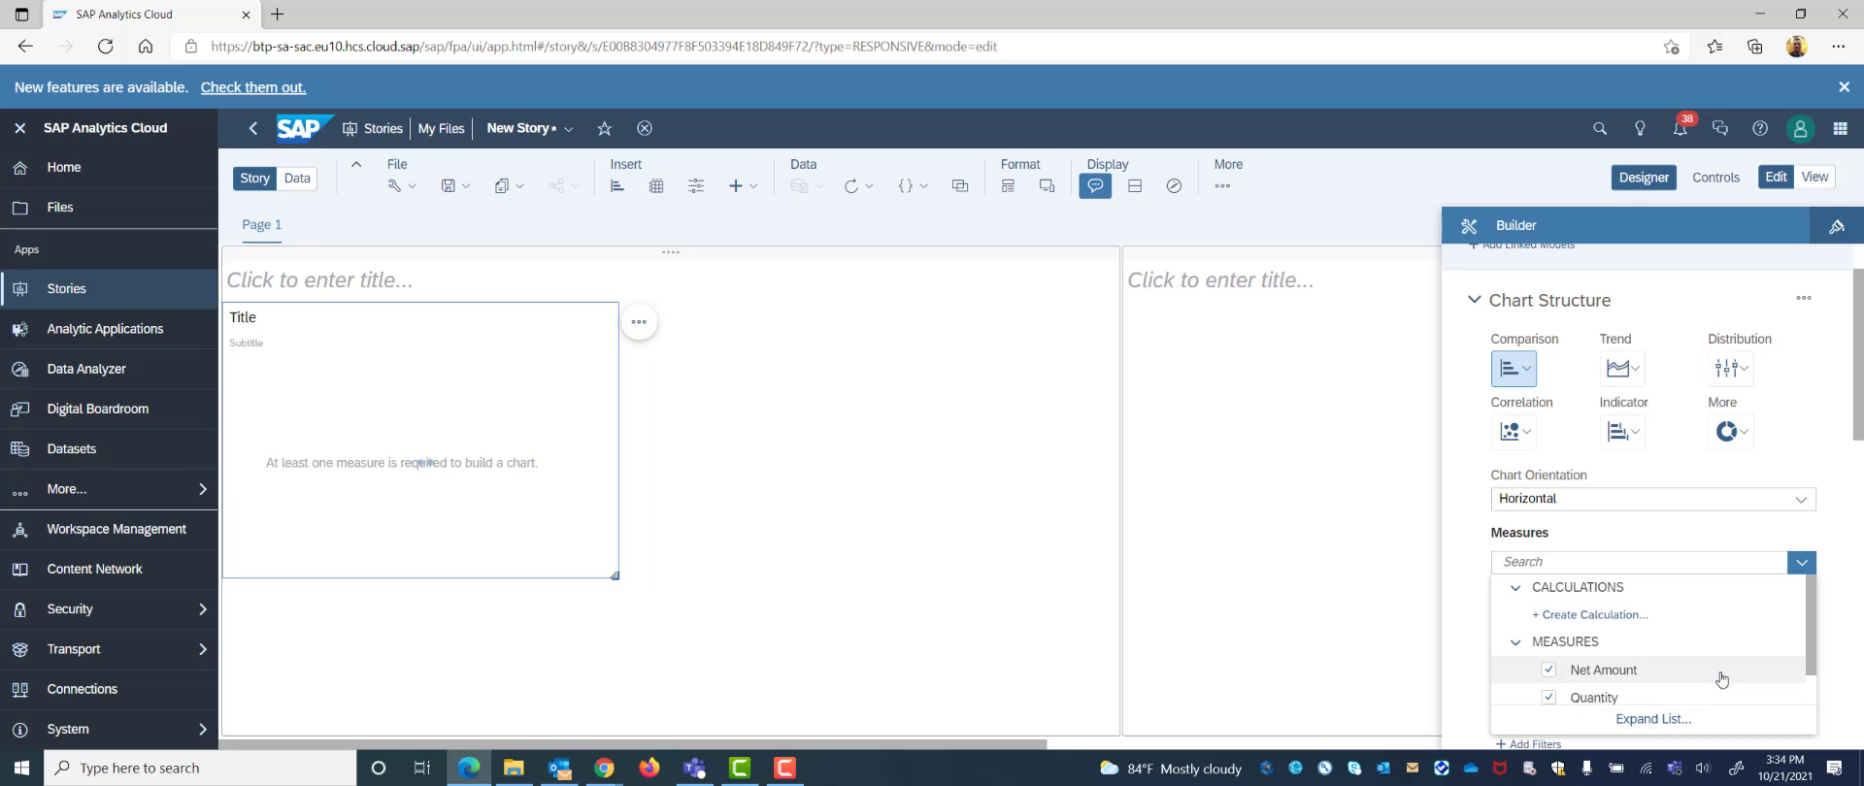
click(1582, 696)
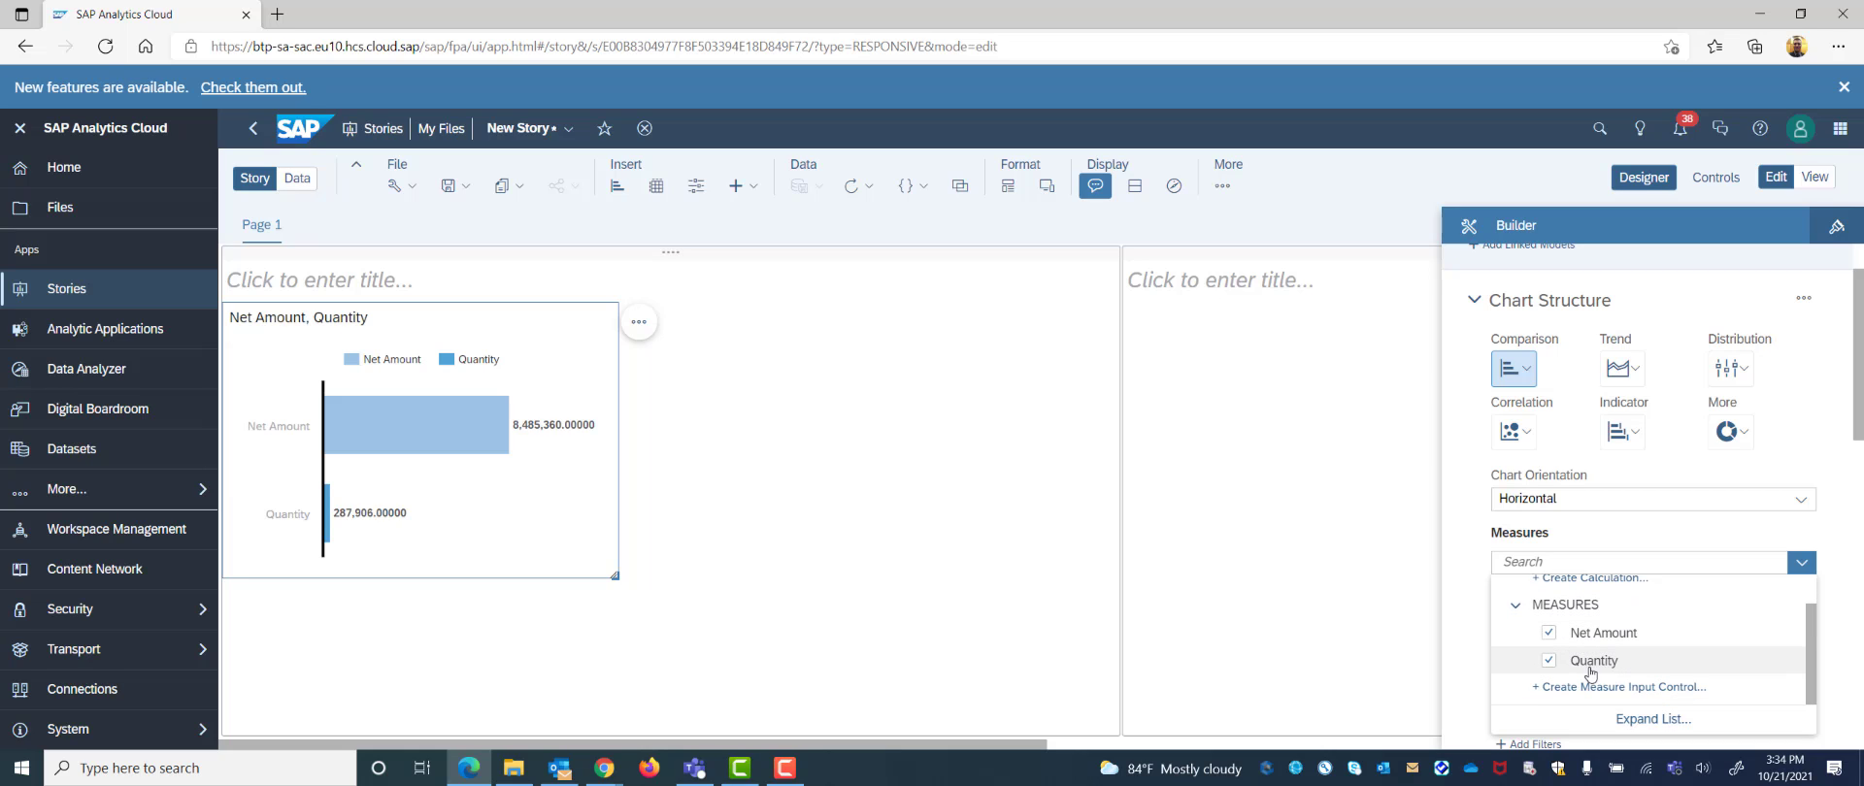
click(1834, 527)
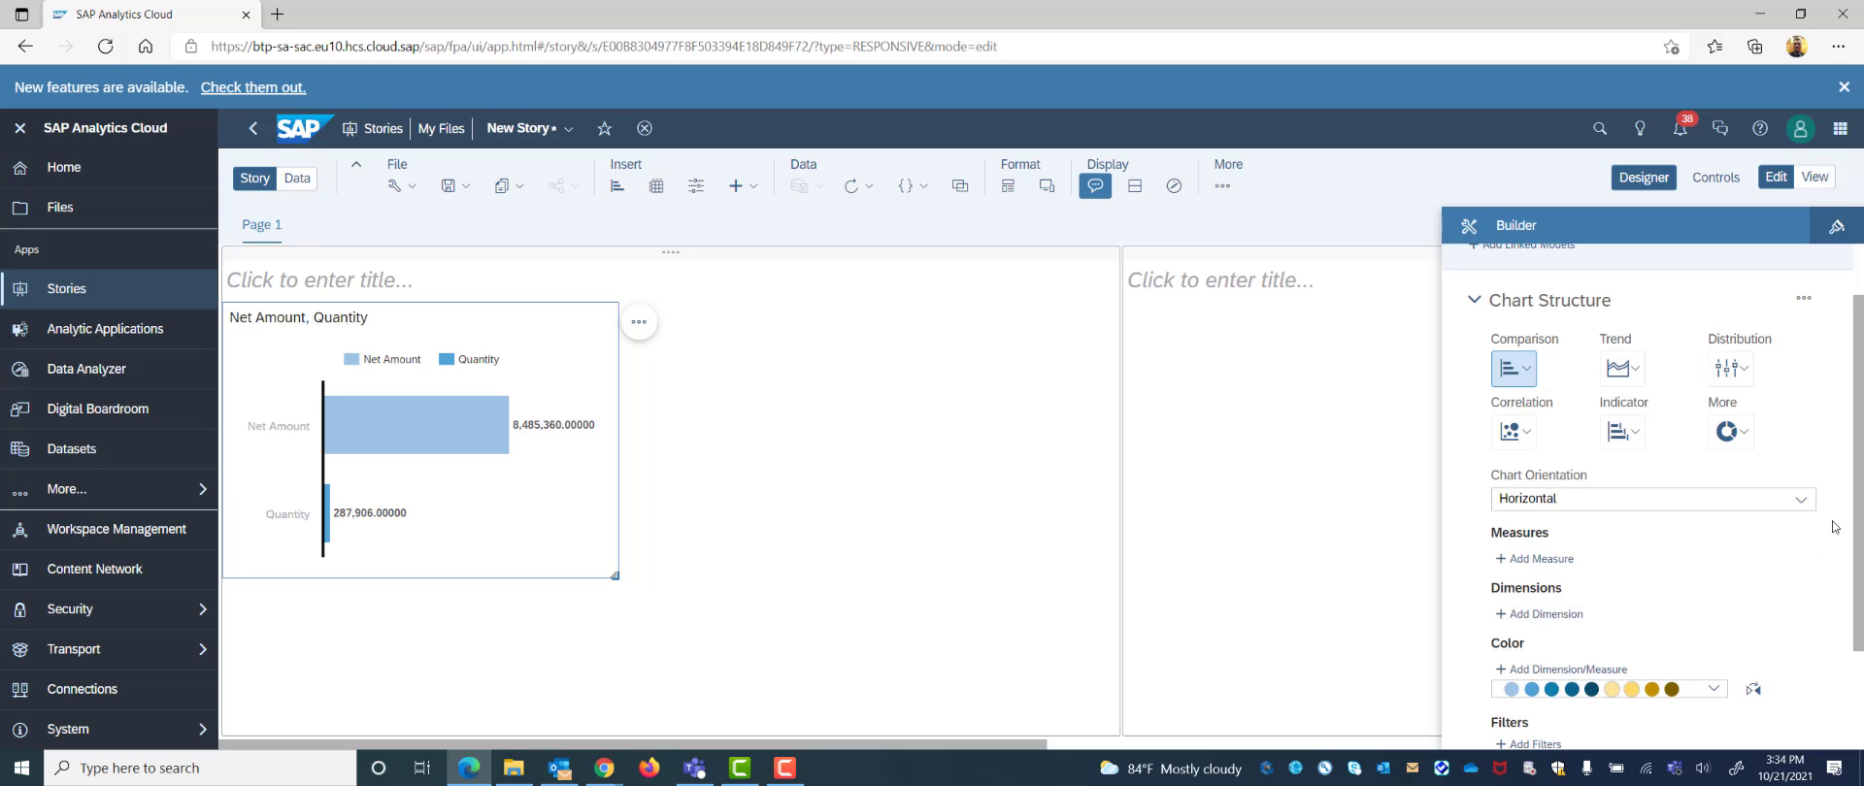
Add a dynamic Order Date range filter to the chart with Year granularity, including the range up to the current period
scroll(1736, 603, down, 3)
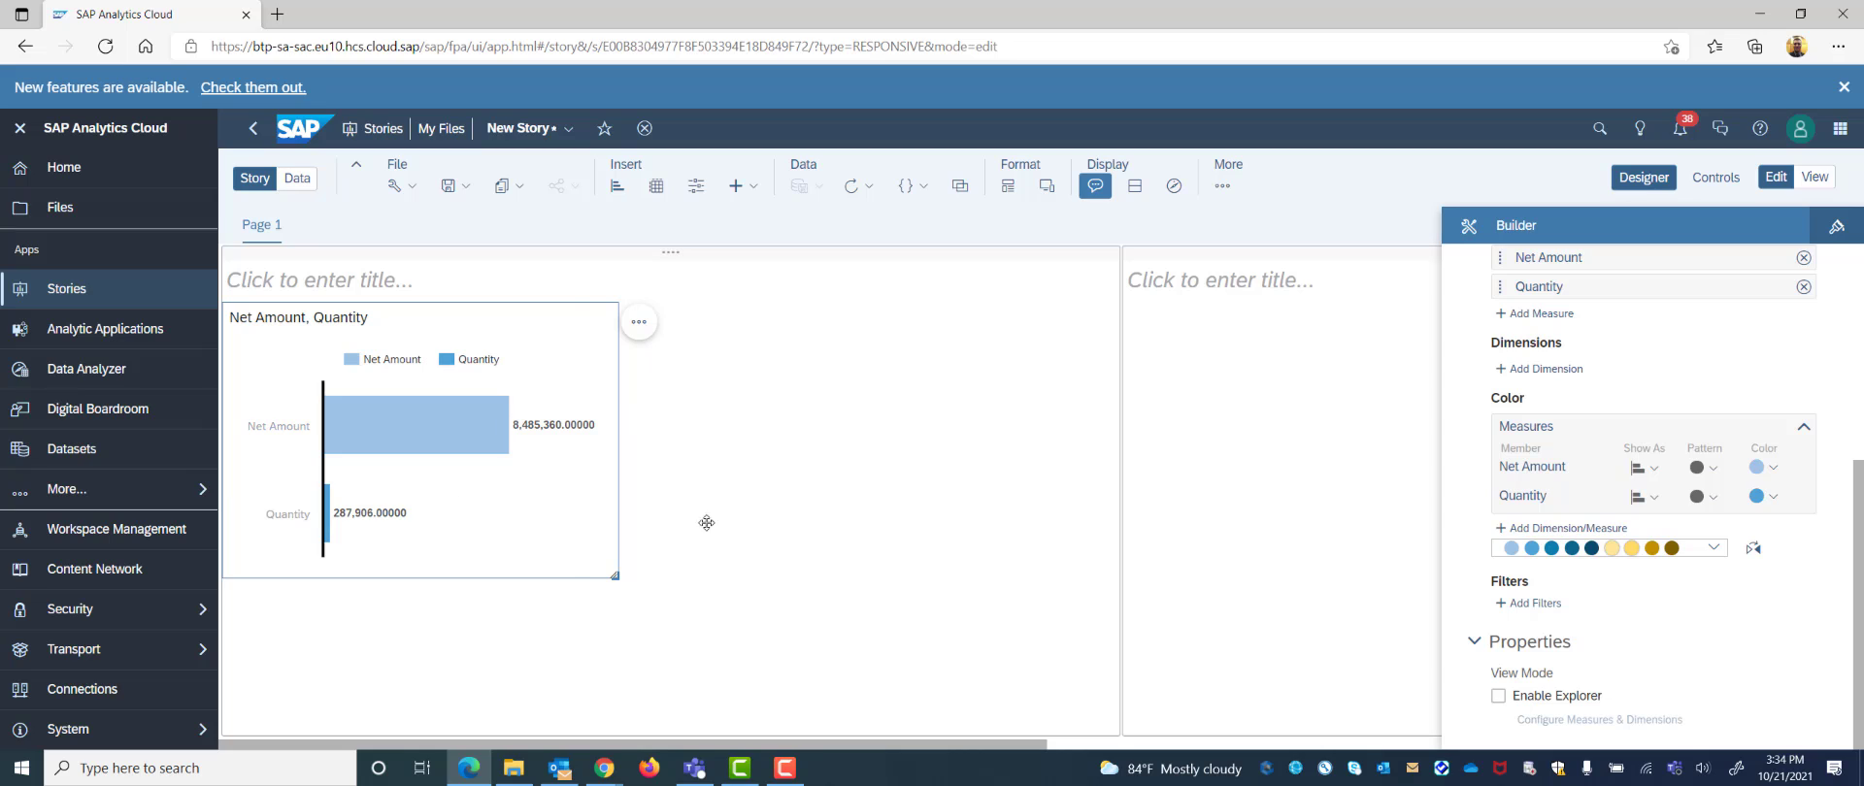
click(1530, 603)
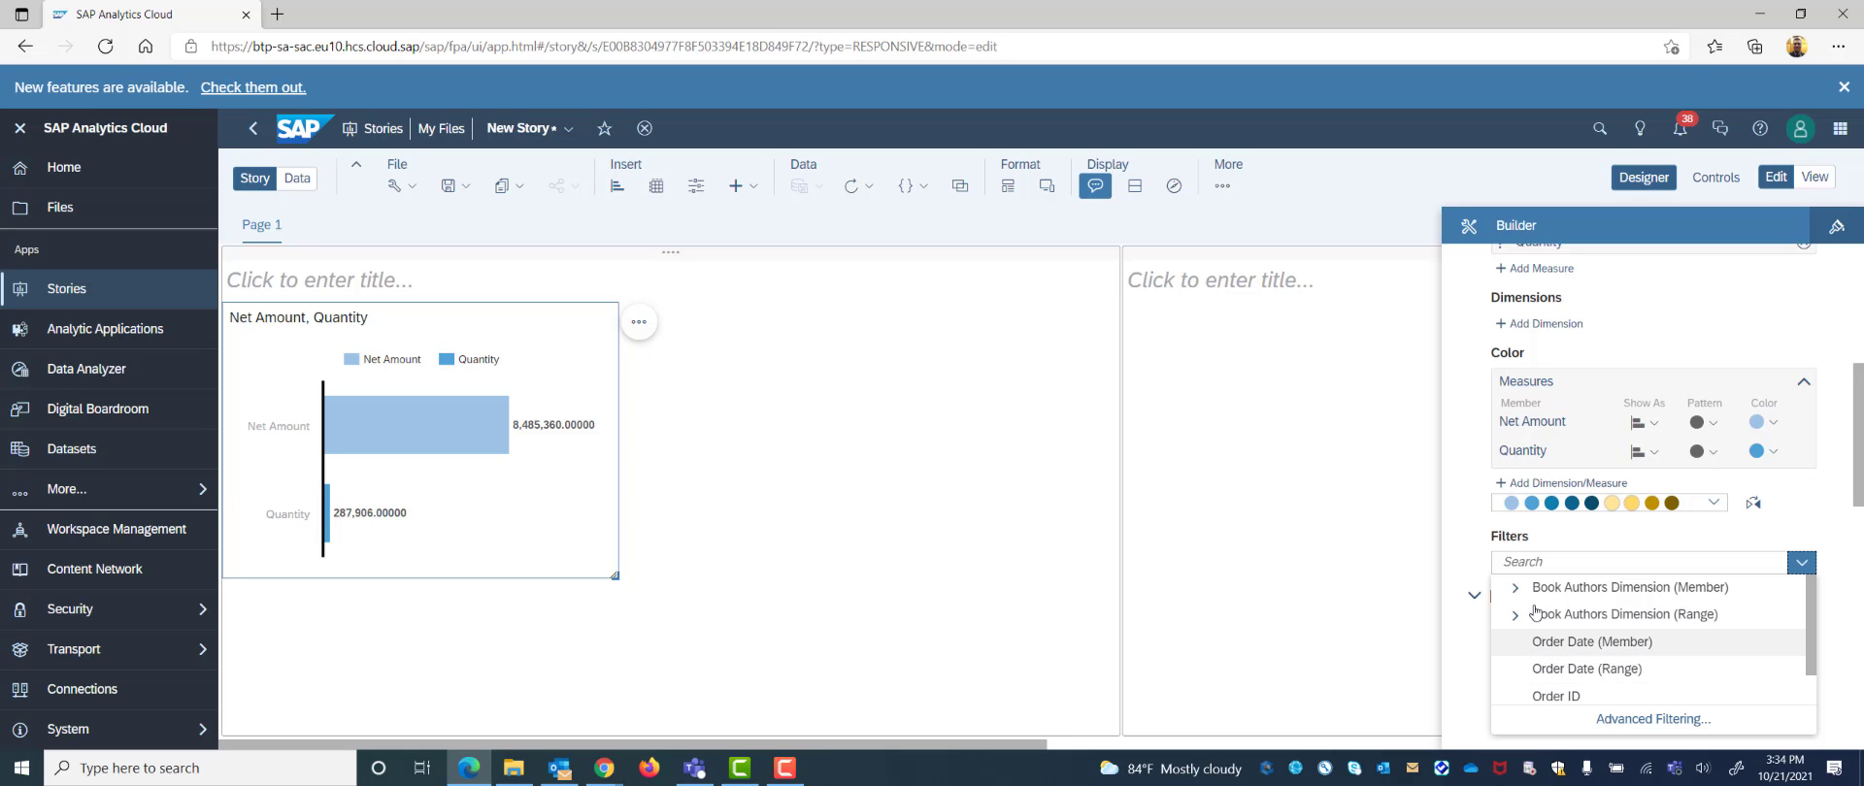
click(1564, 672)
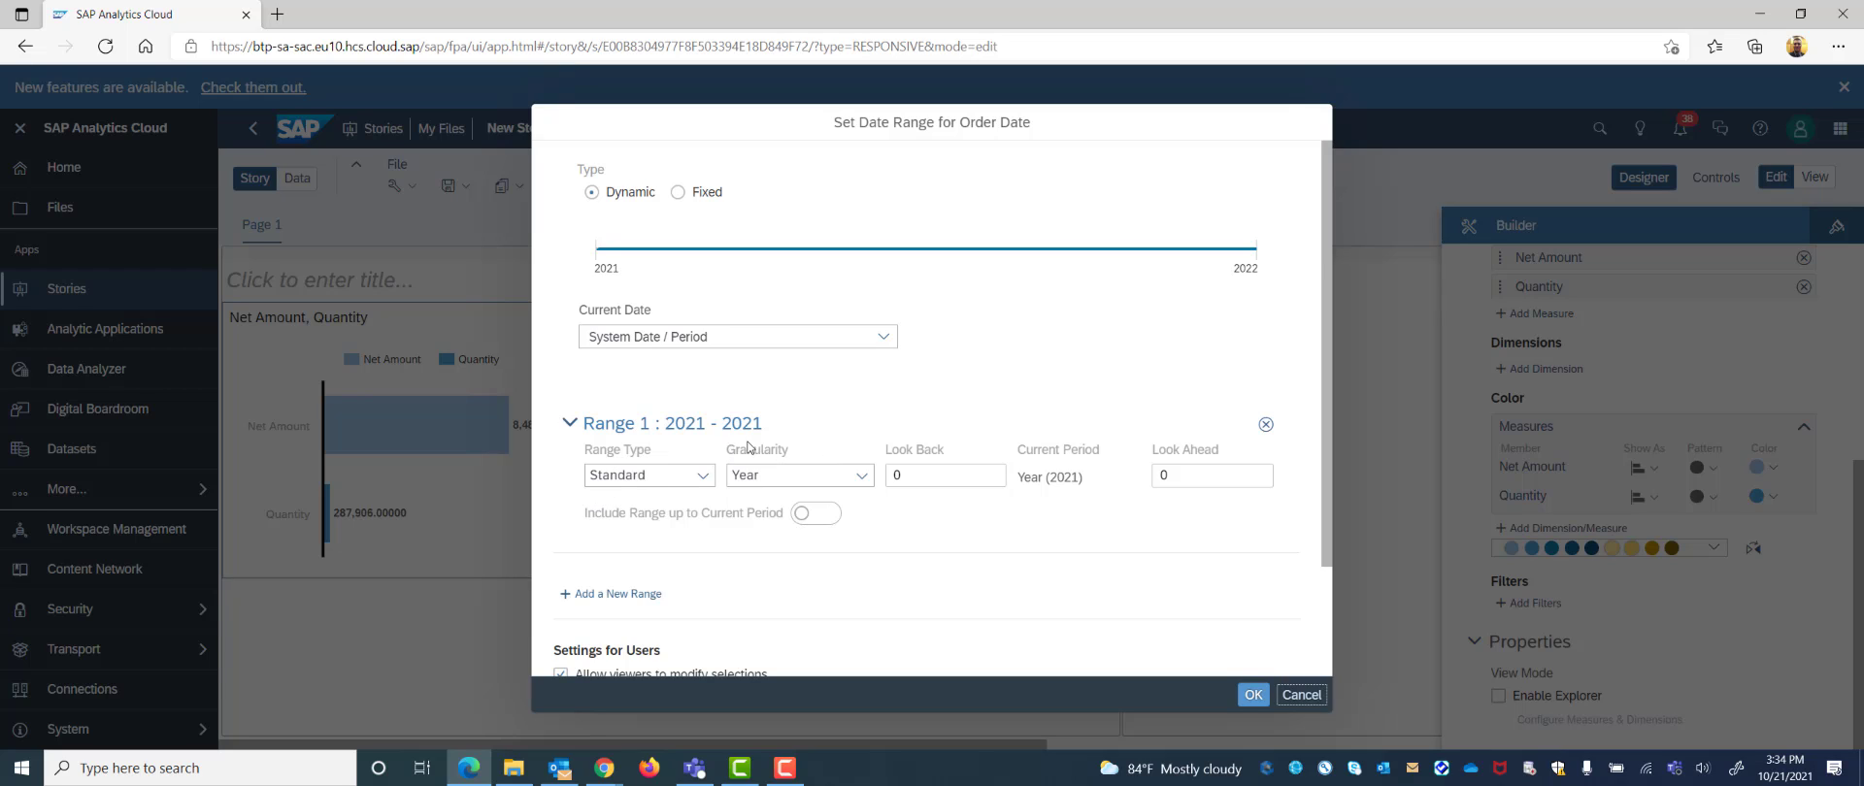
click(850, 479)
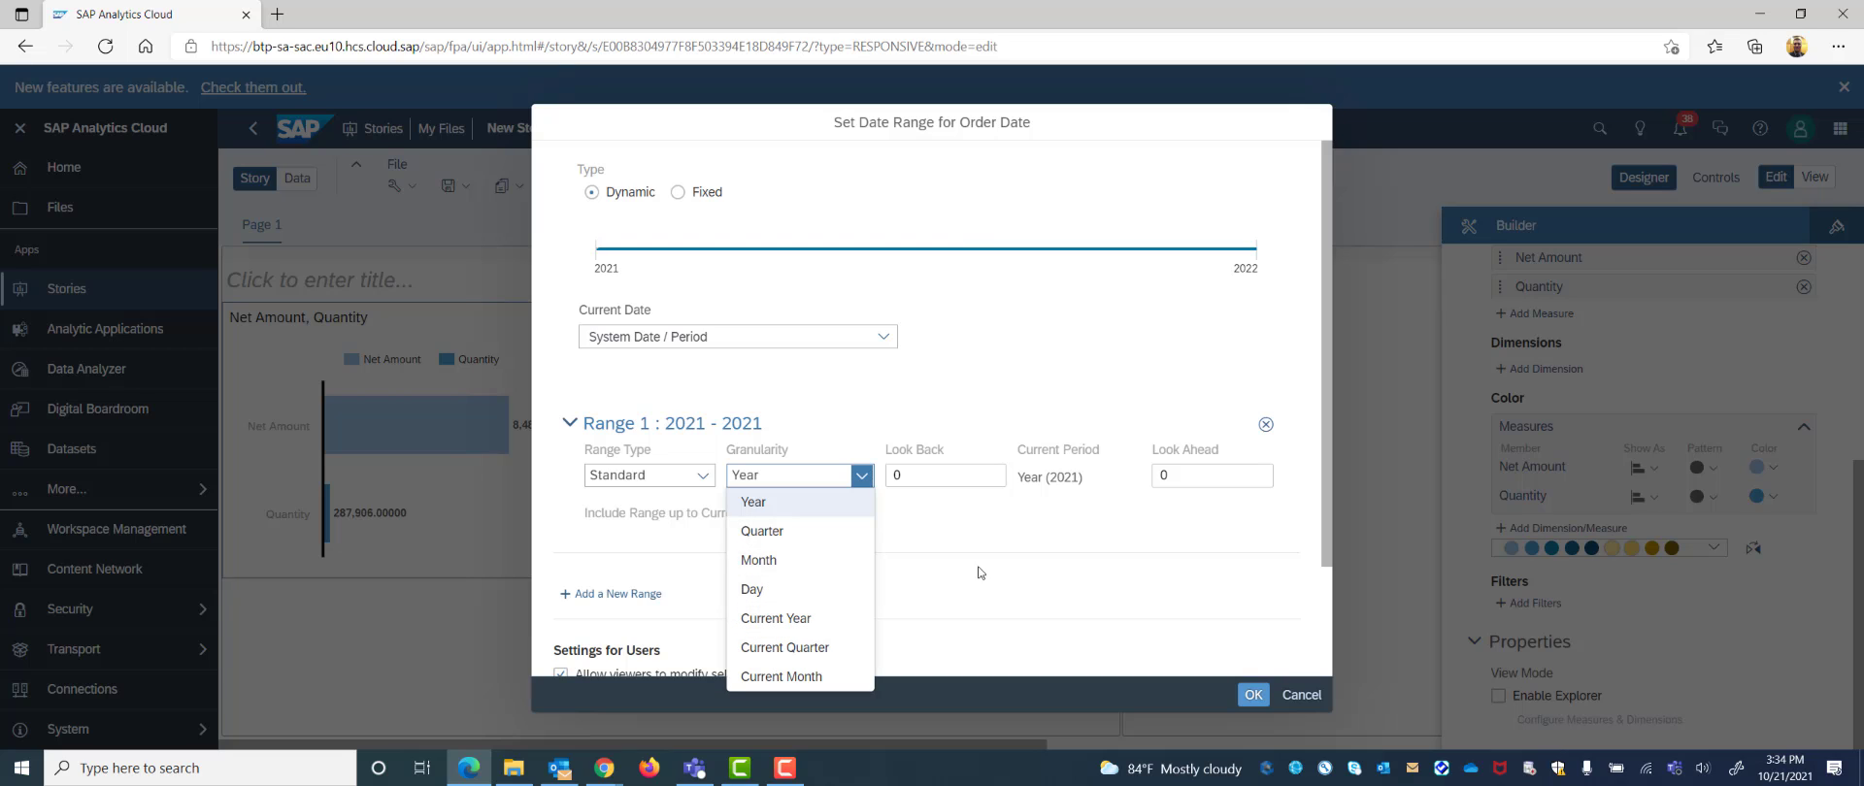
click(959, 541)
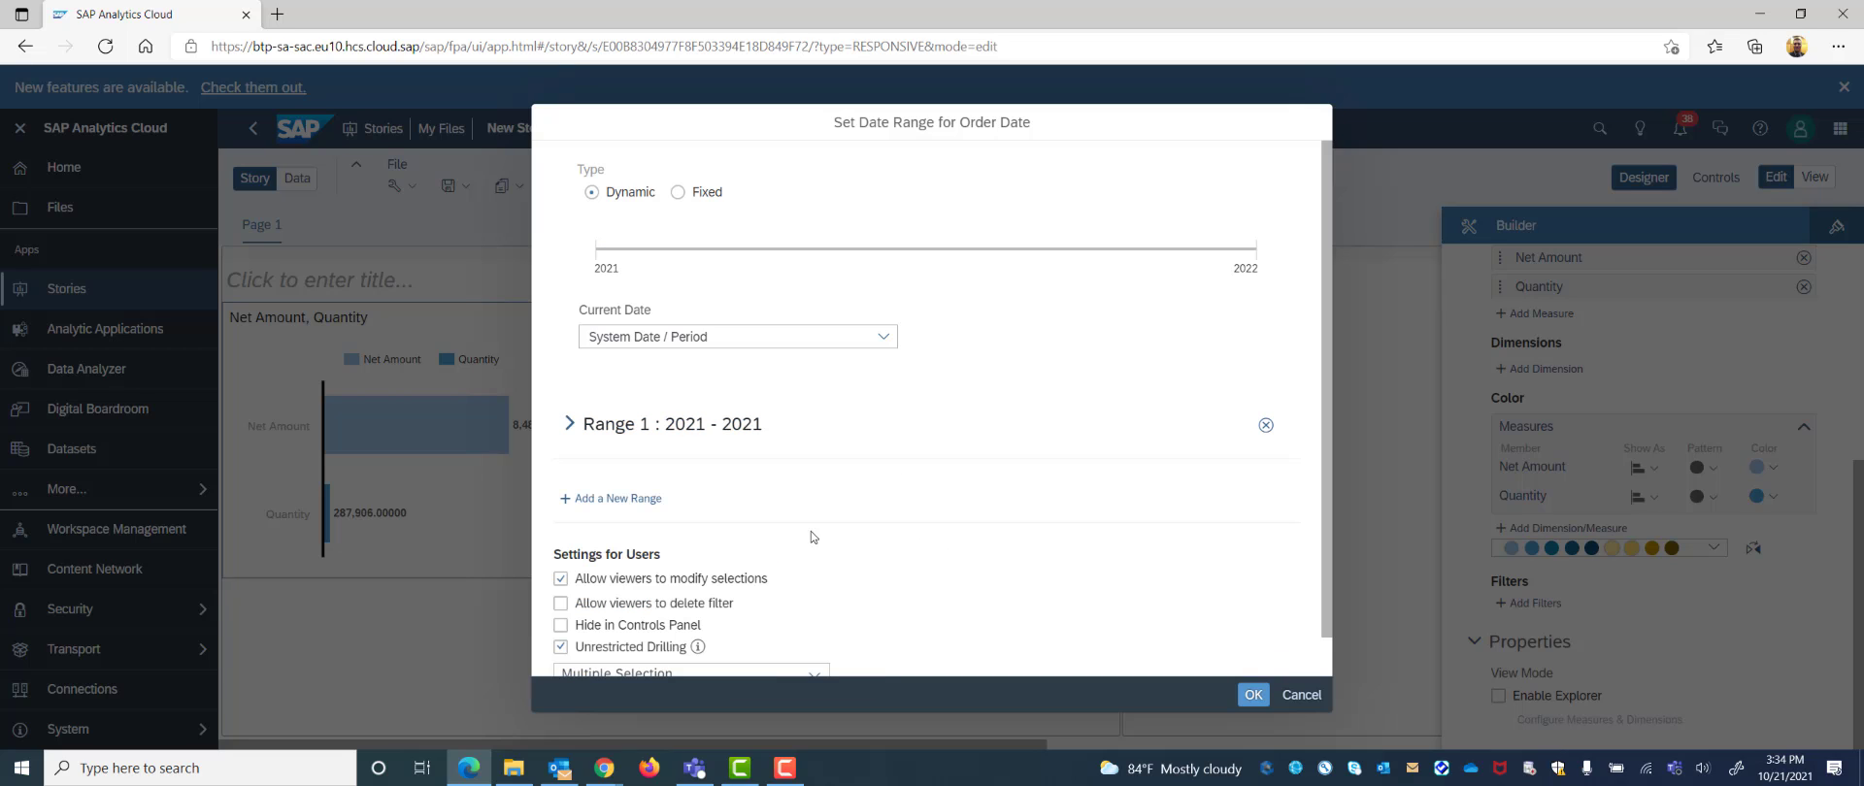
click(565, 426)
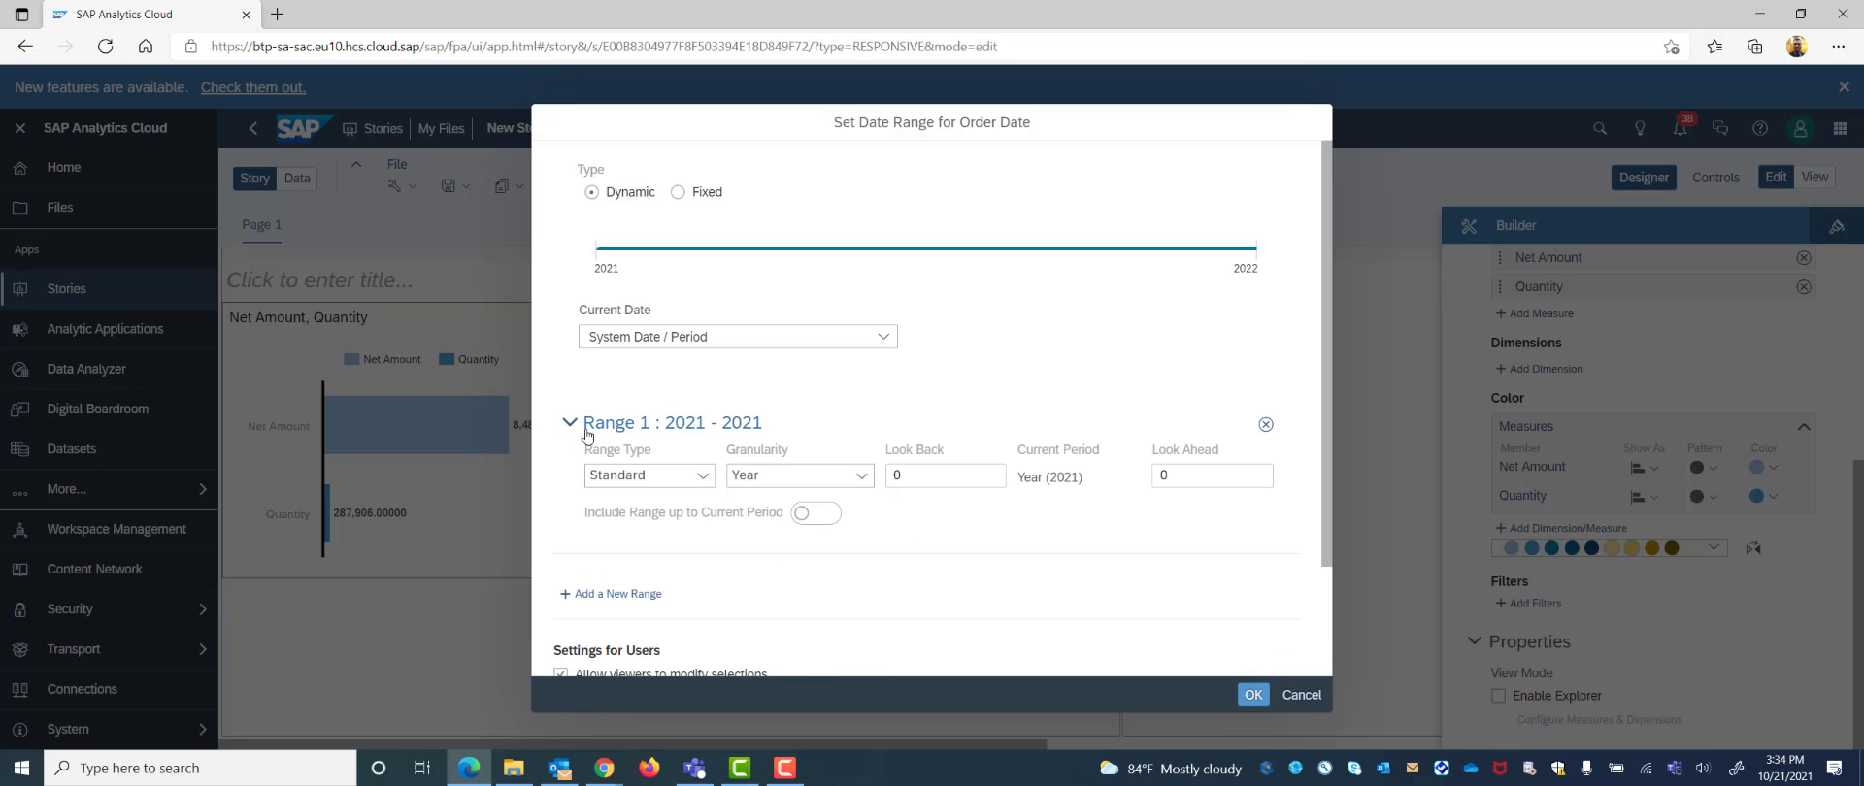
click(800, 523)
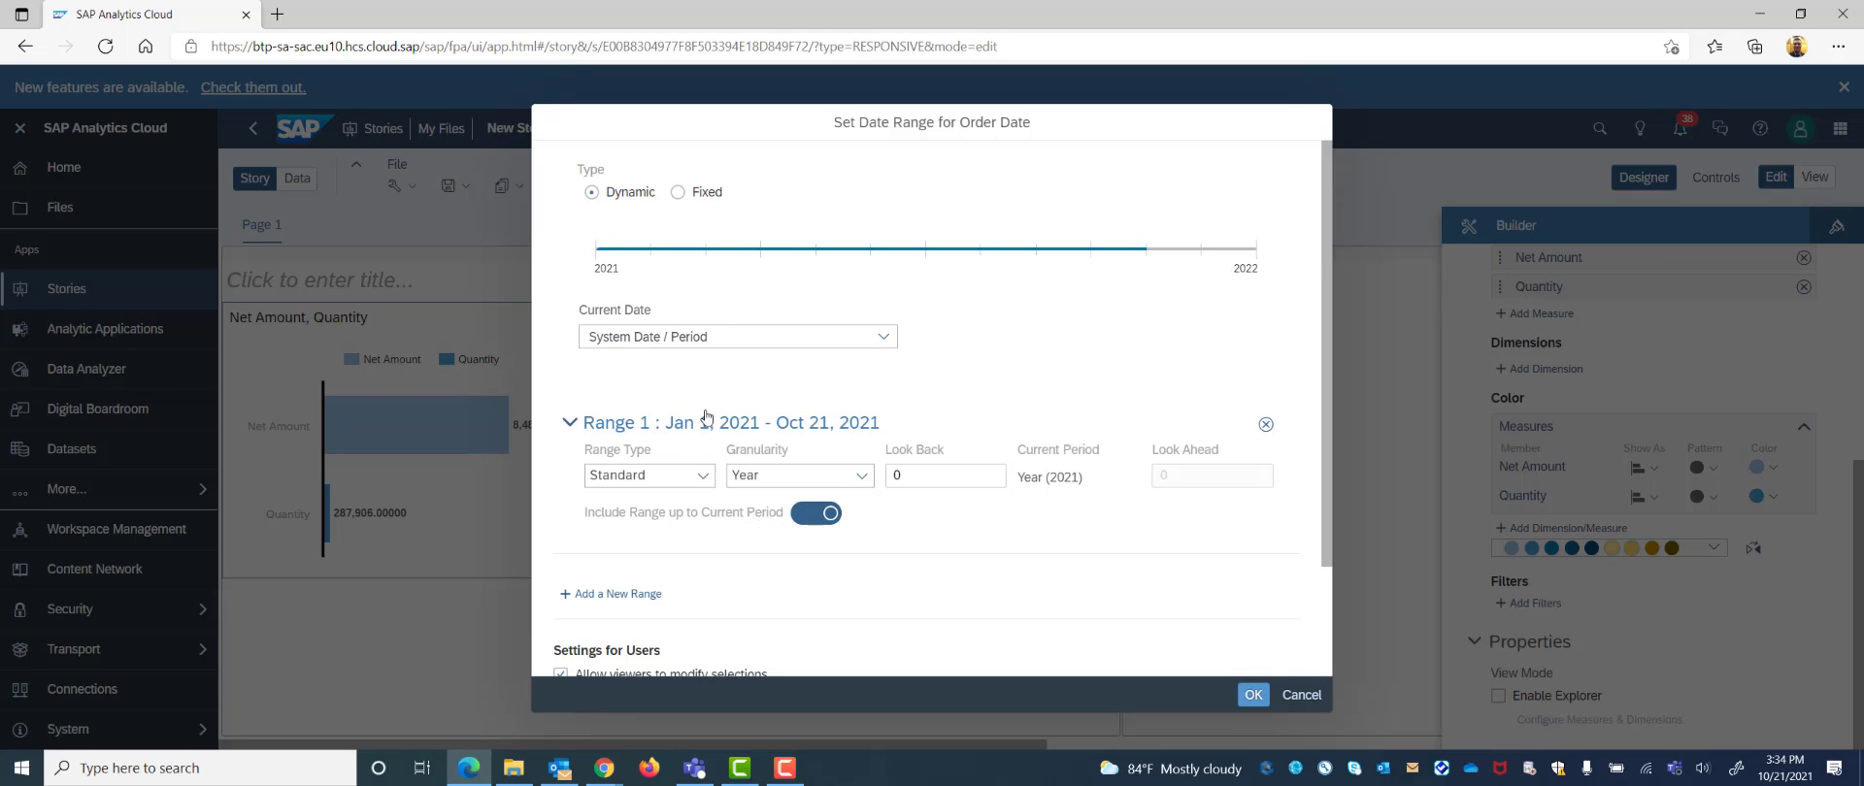
click(1251, 695)
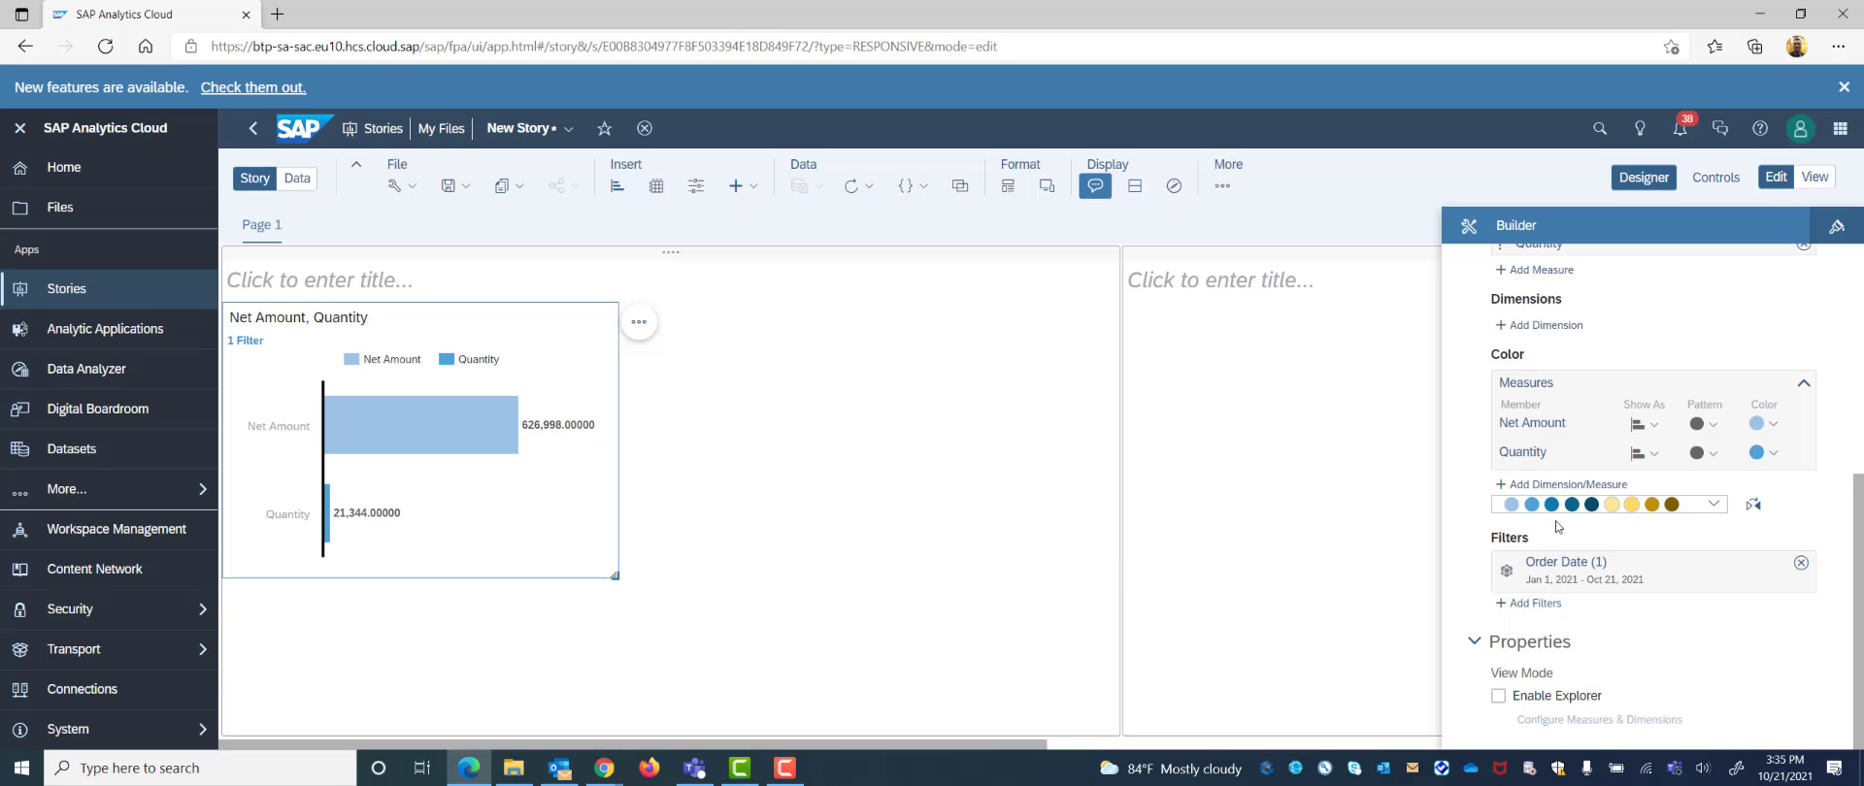
Change the Net Amount and Quantity chart to the Numeric Point indicator type
scroll(1558, 527, up, 5)
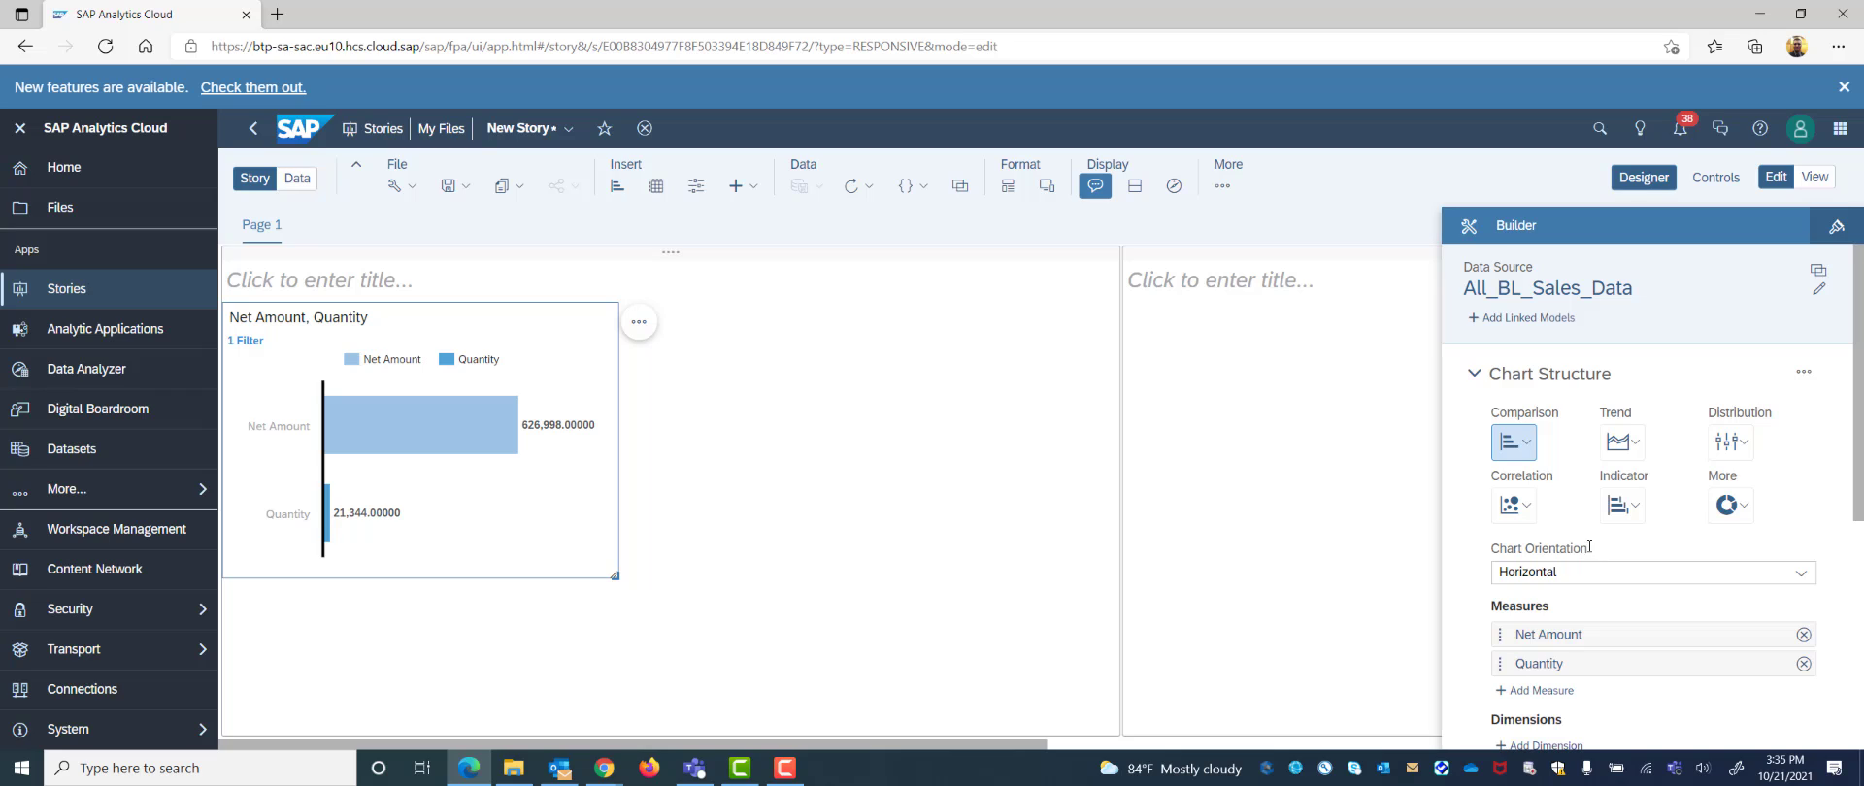
click(1636, 507)
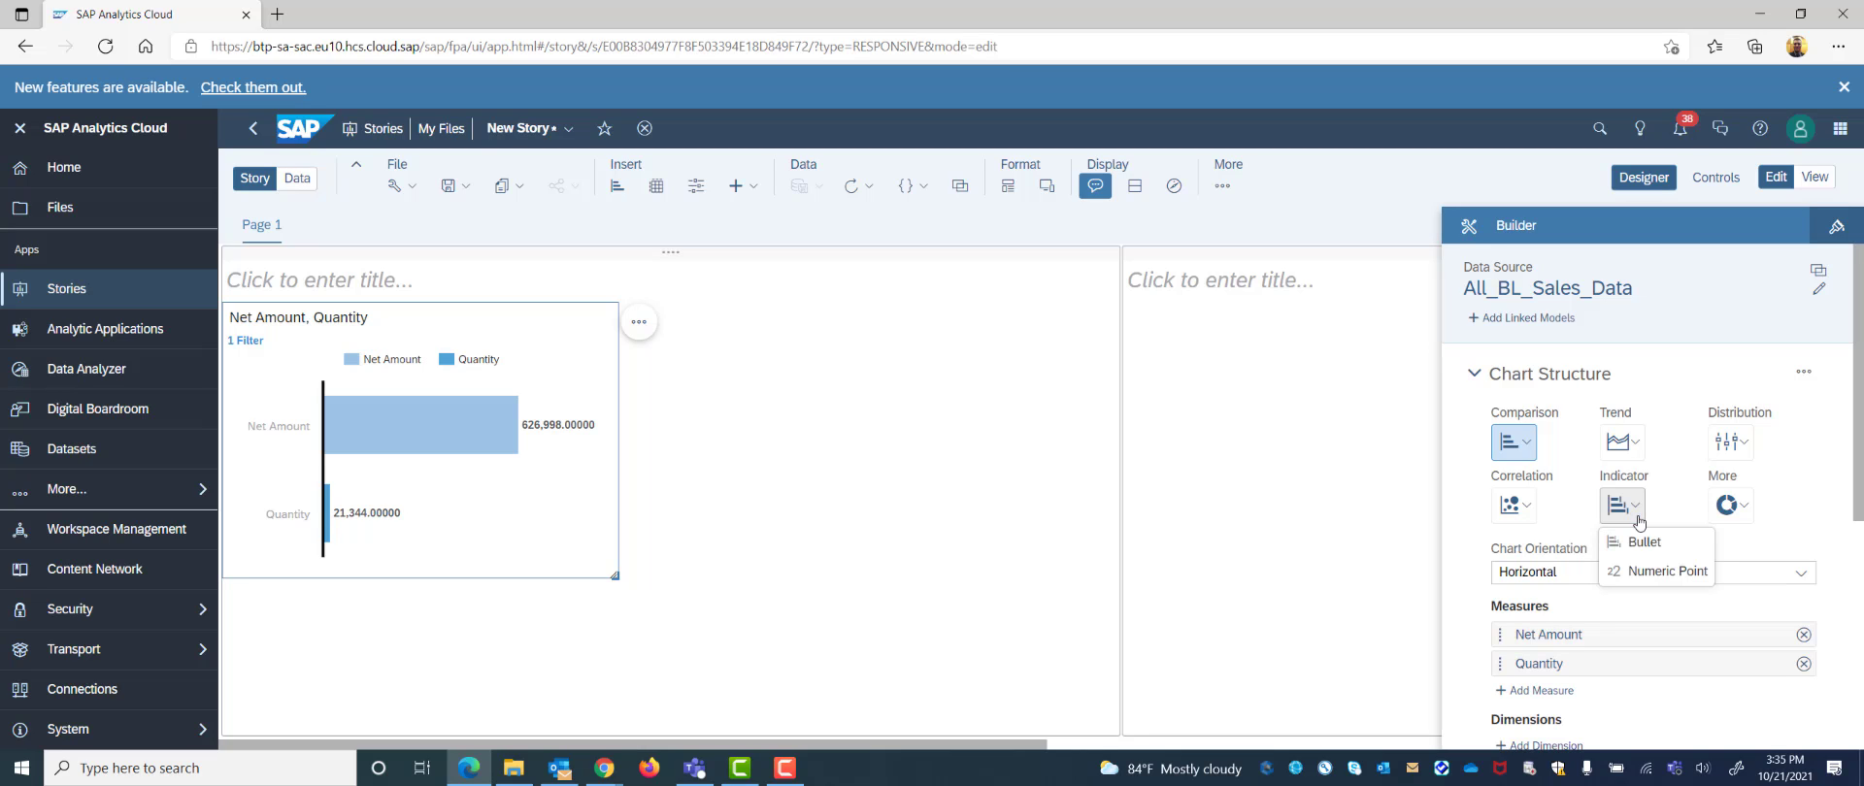
click(1655, 571)
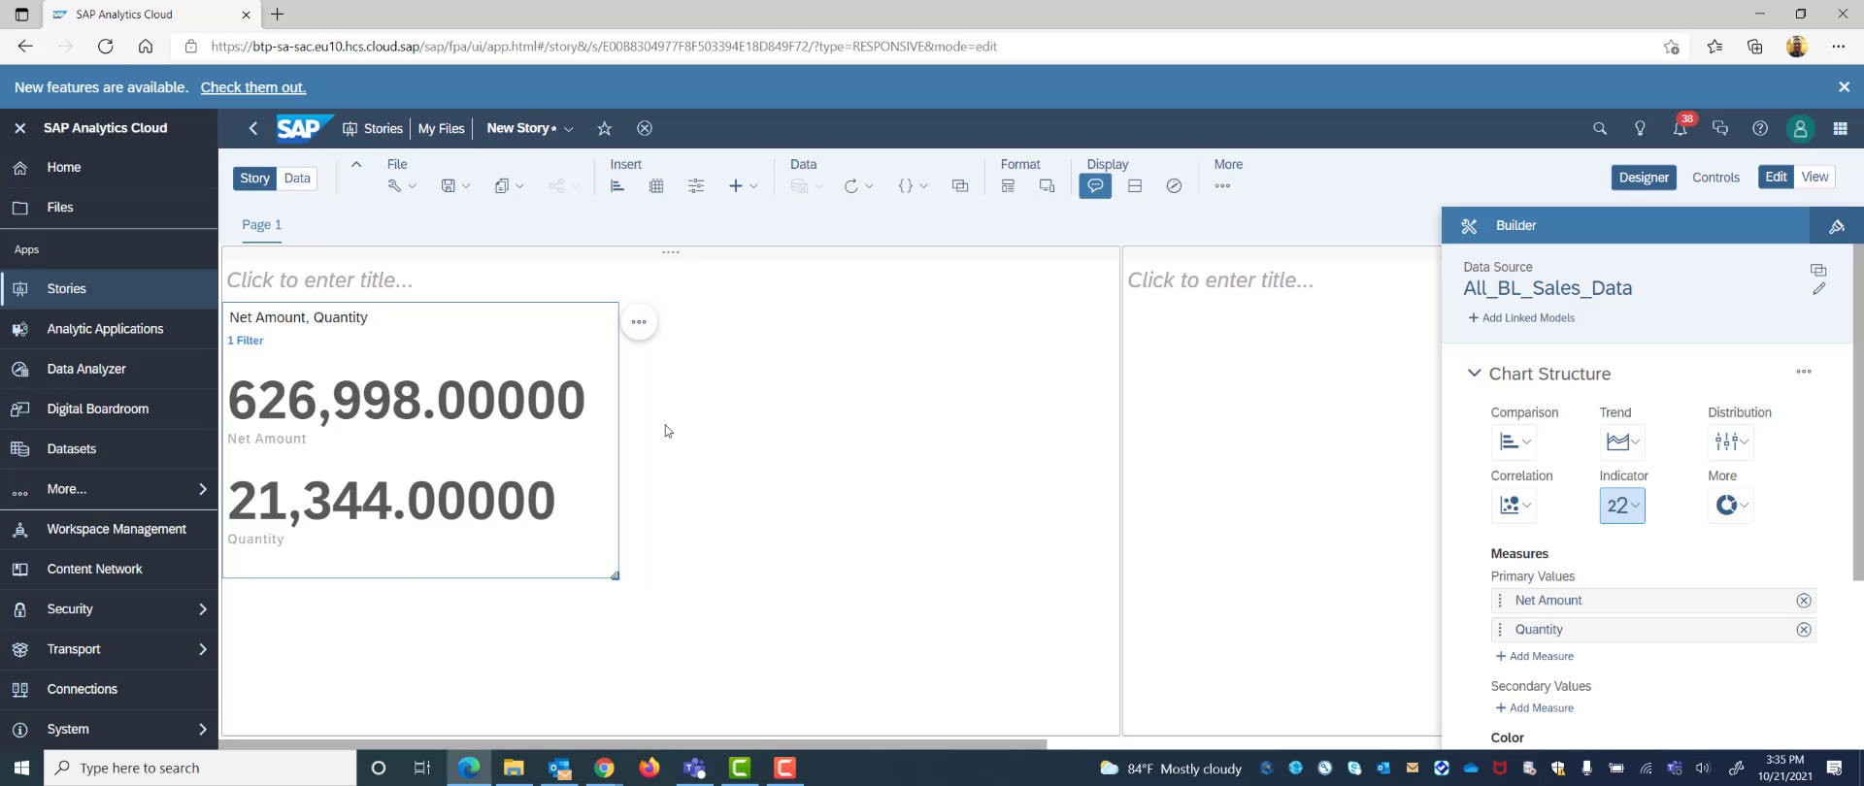
Set the Net Amount and Quantity indicator's number format to 2 decimal places for all measures
click(1838, 230)
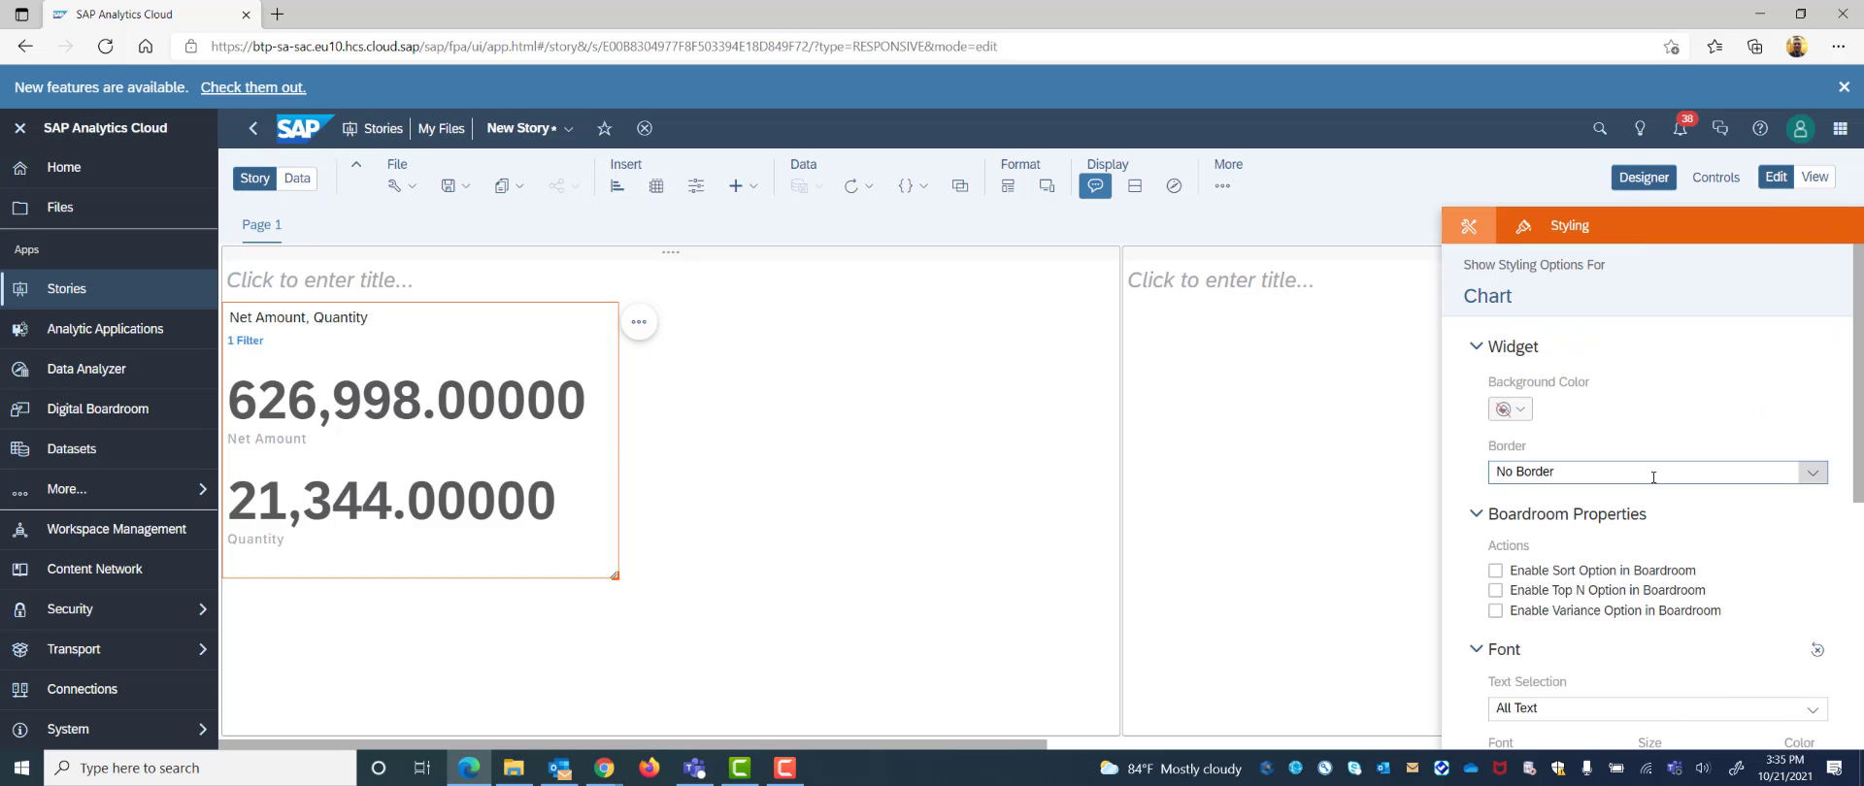
scroll(1653, 476, down, 5)
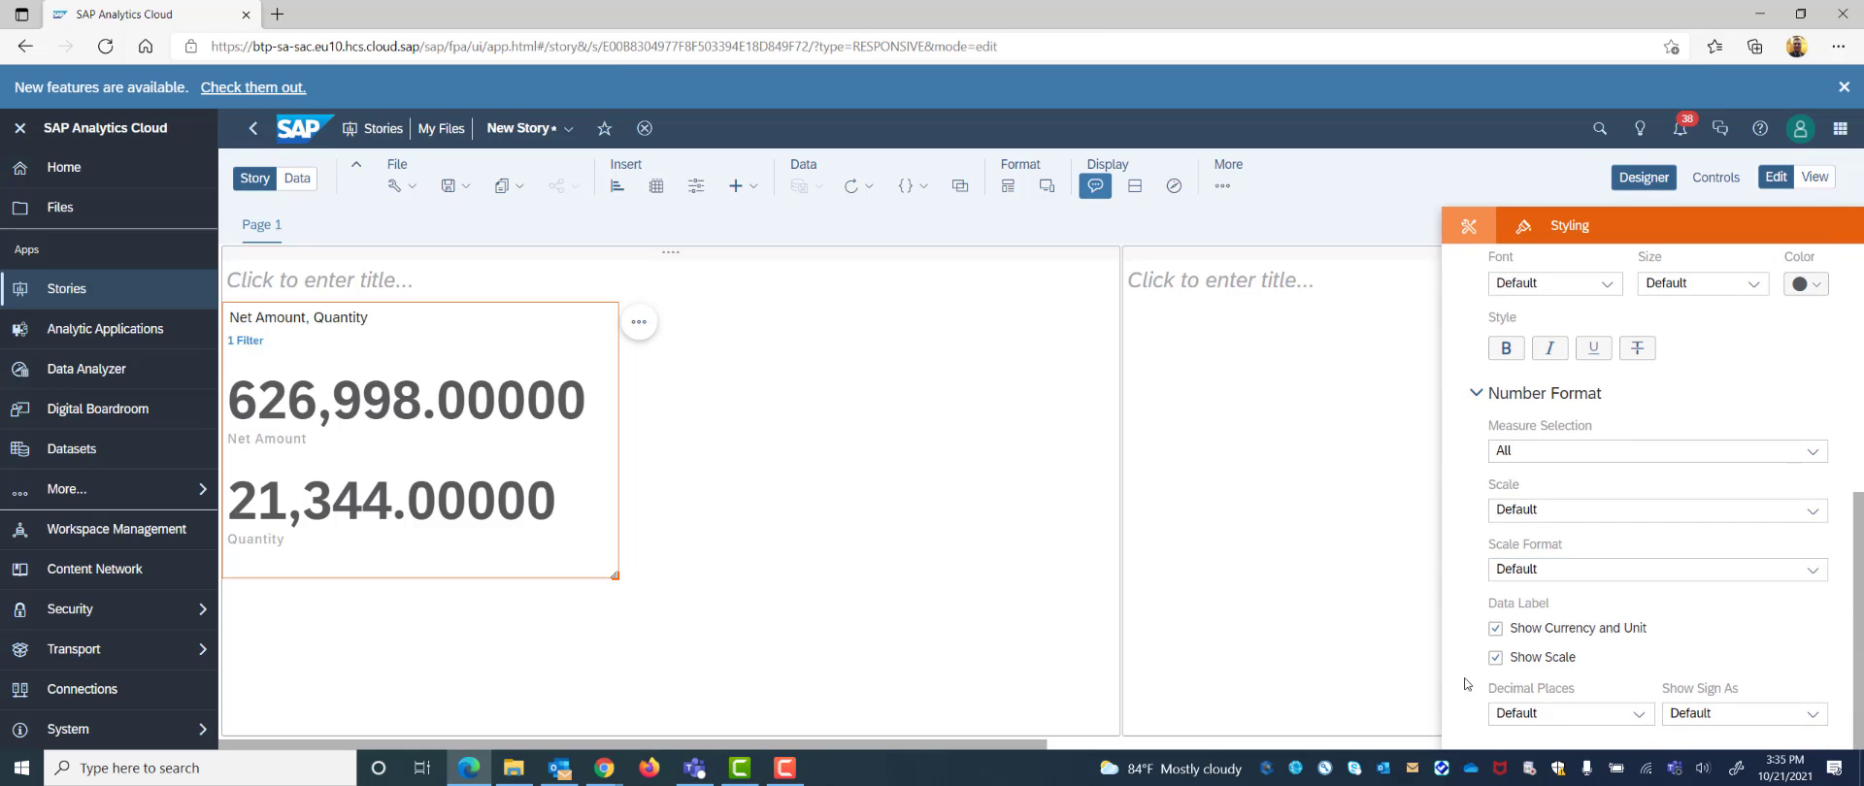
click(1637, 714)
click(1527, 573)
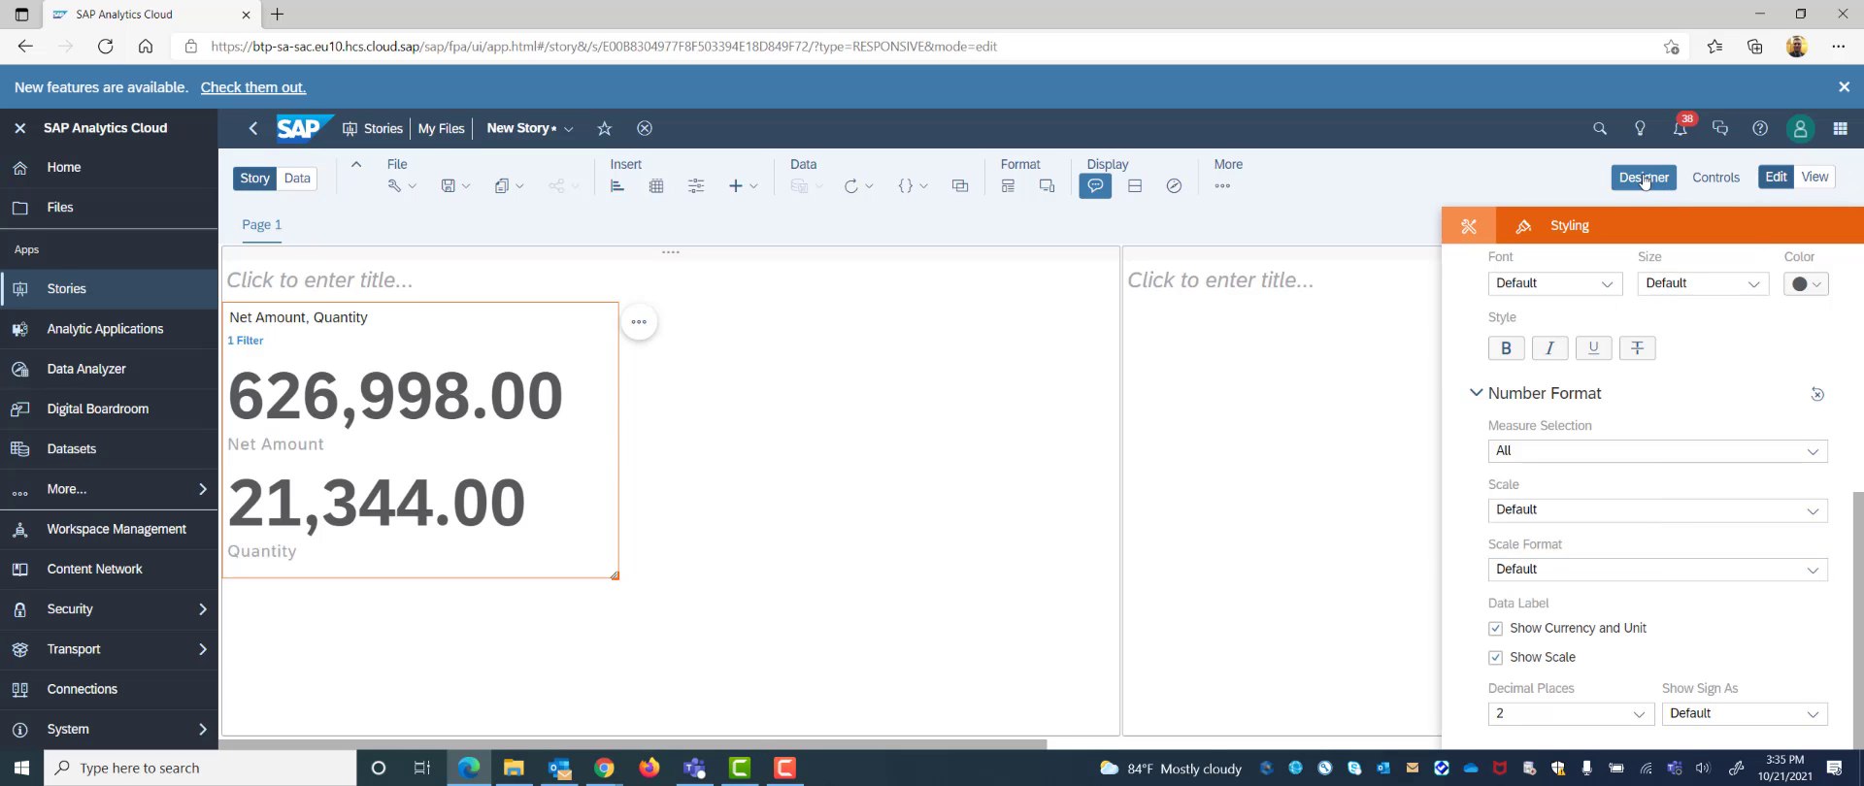
Insert a second chart in the first lane with Net Amount as its measure
click(837, 369)
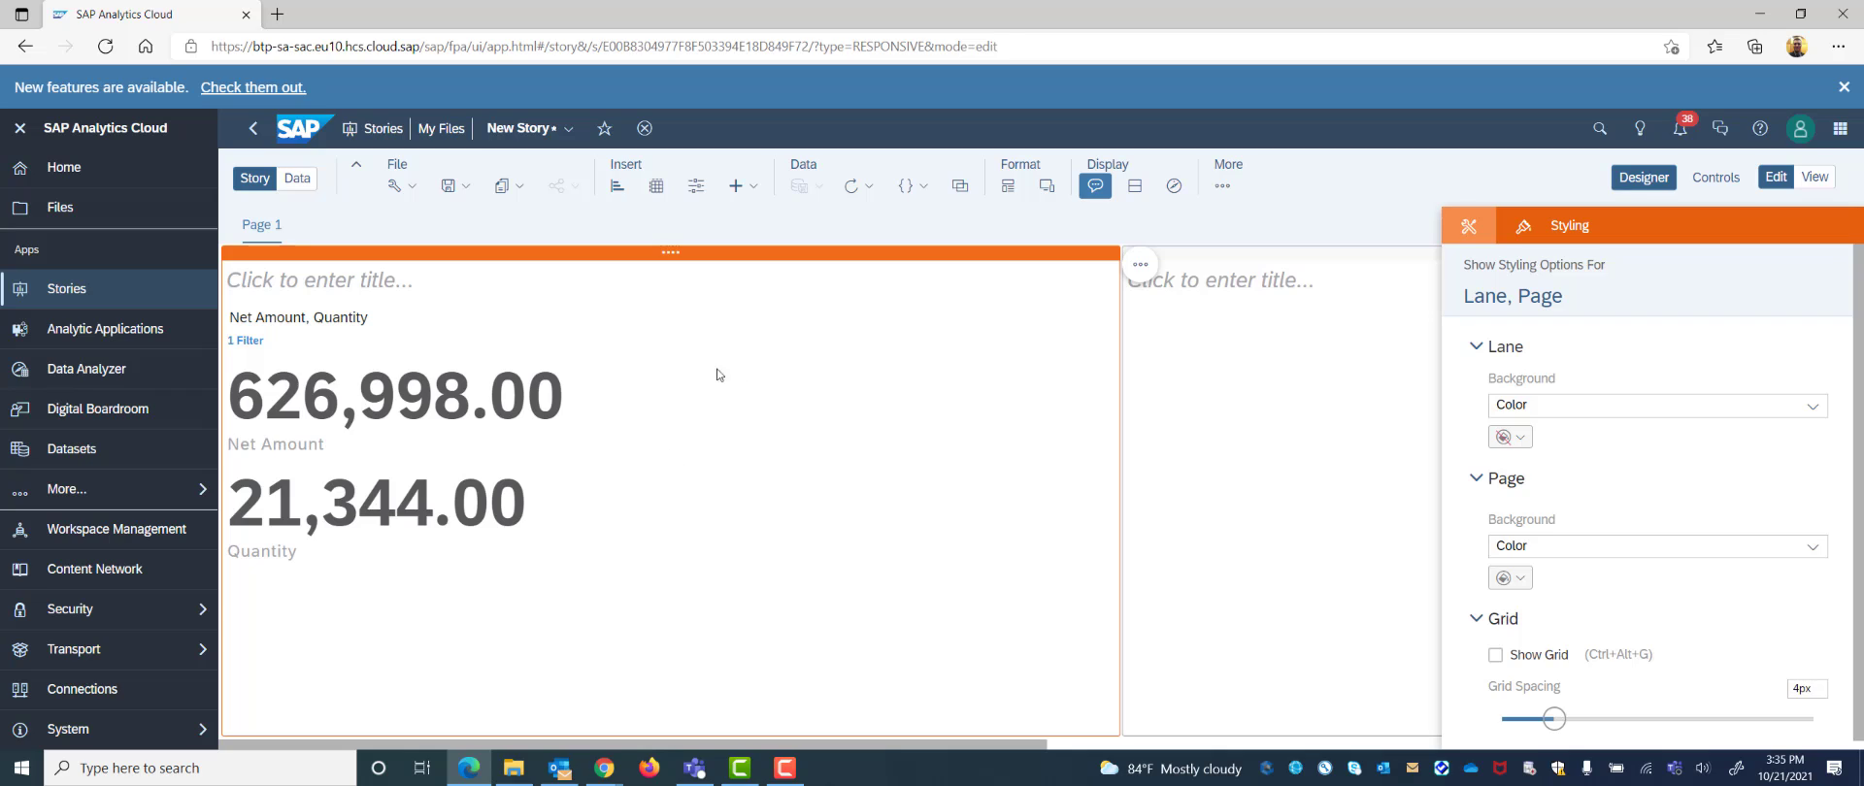
click(618, 187)
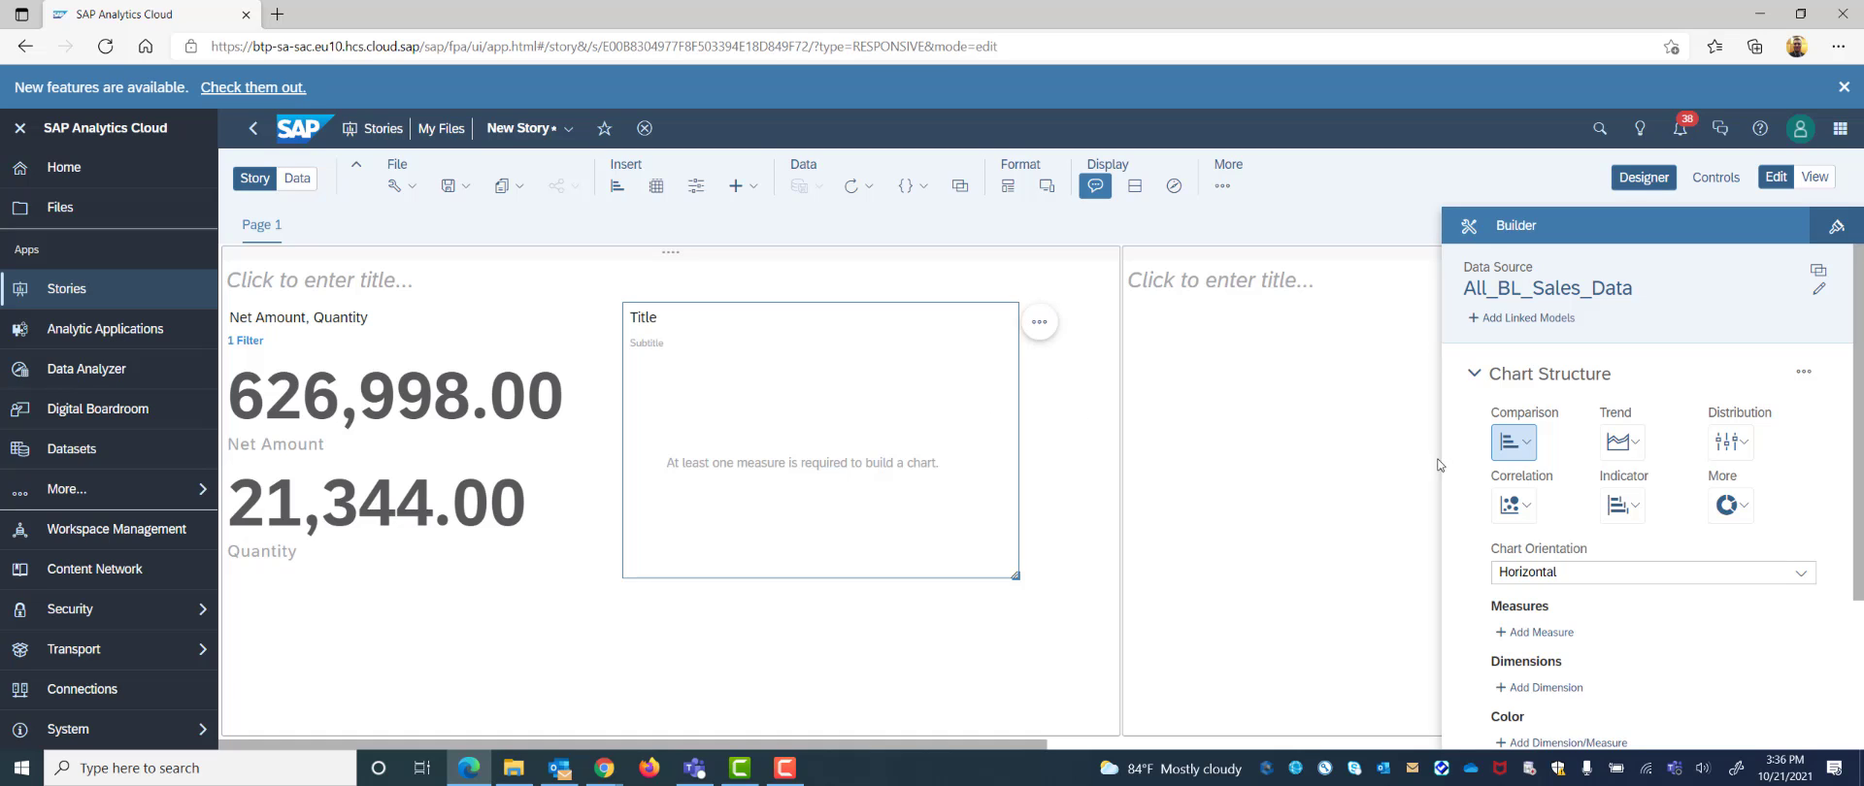
click(1537, 633)
click(1548, 671)
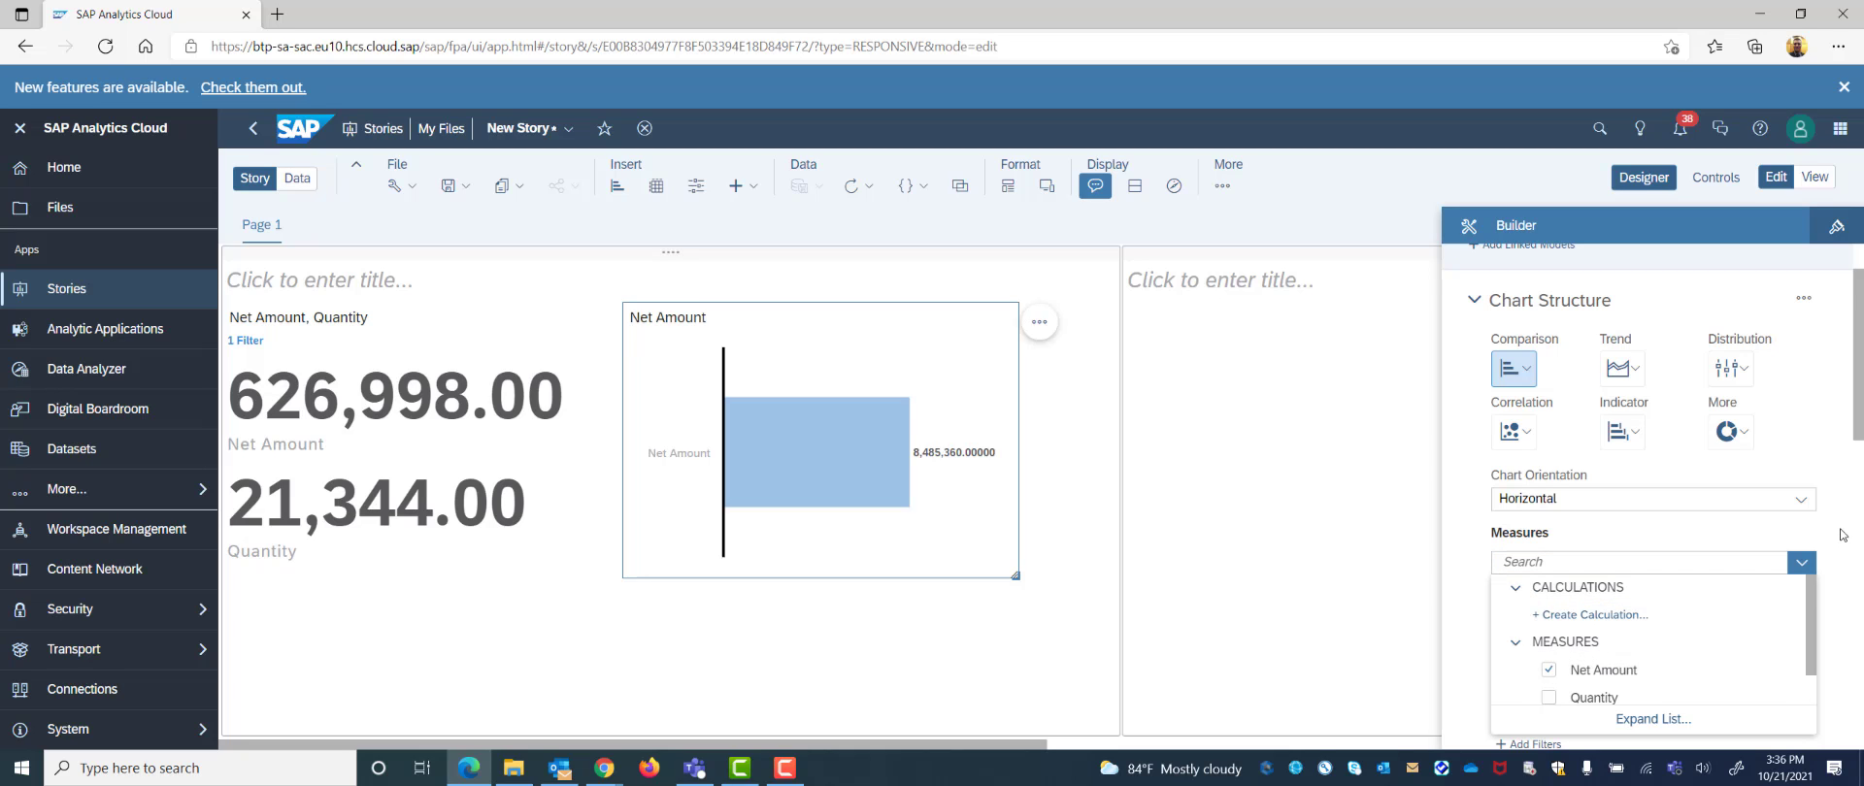
click(1836, 561)
Add Book Title from the Book Authors Dimension as the Net Amount chart's dimension
scroll(1590, 577, down, 1)
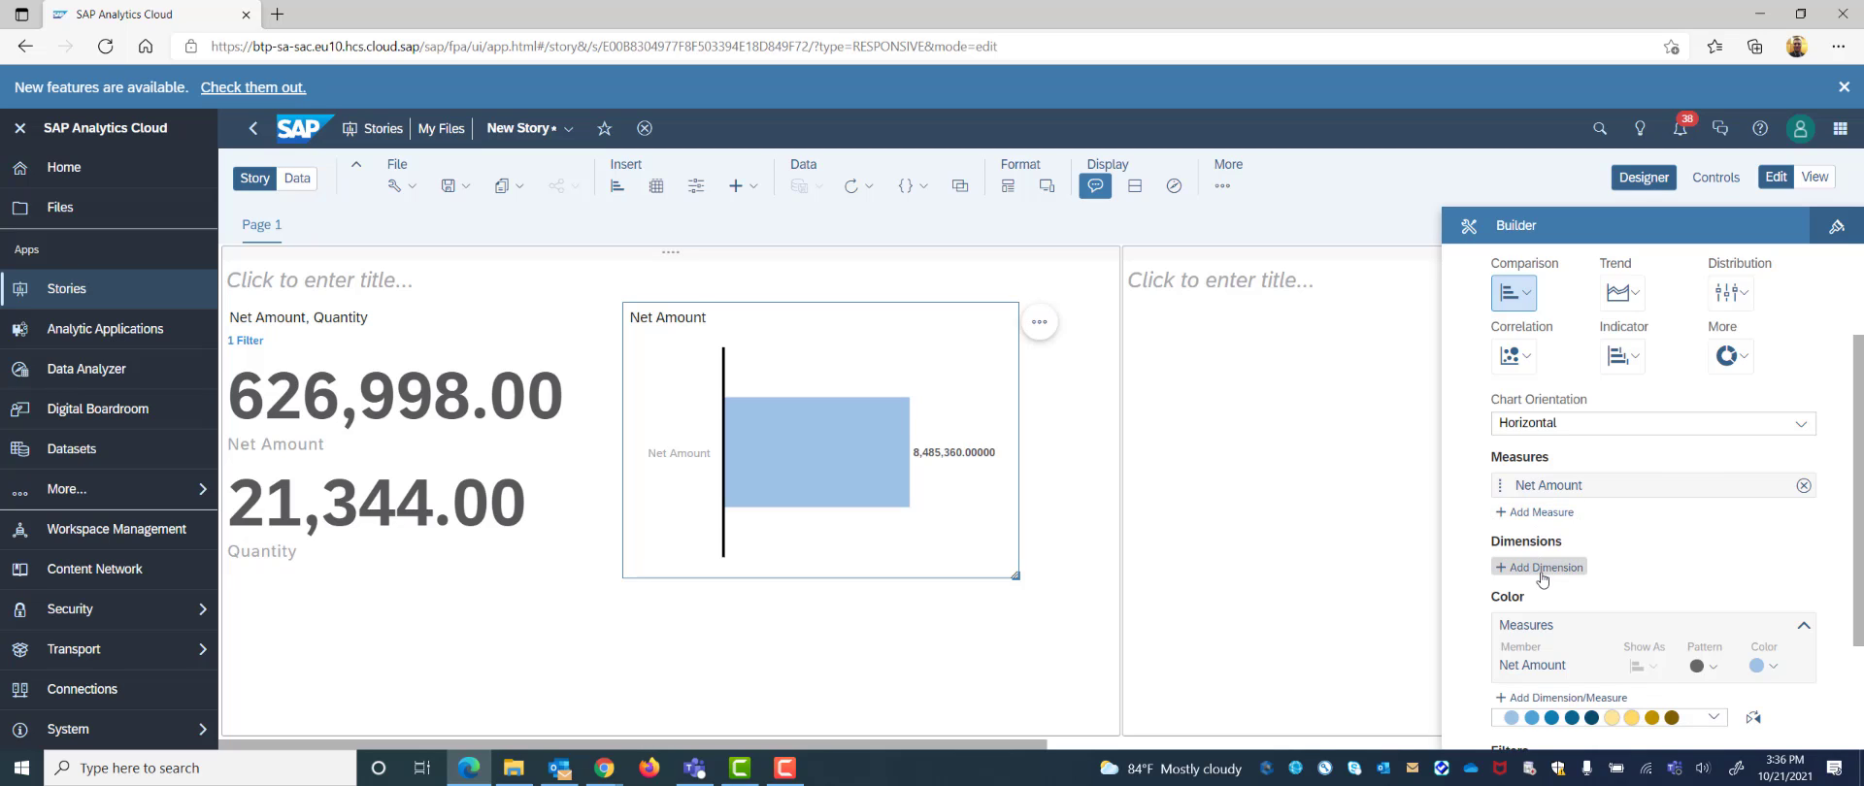
click(1542, 573)
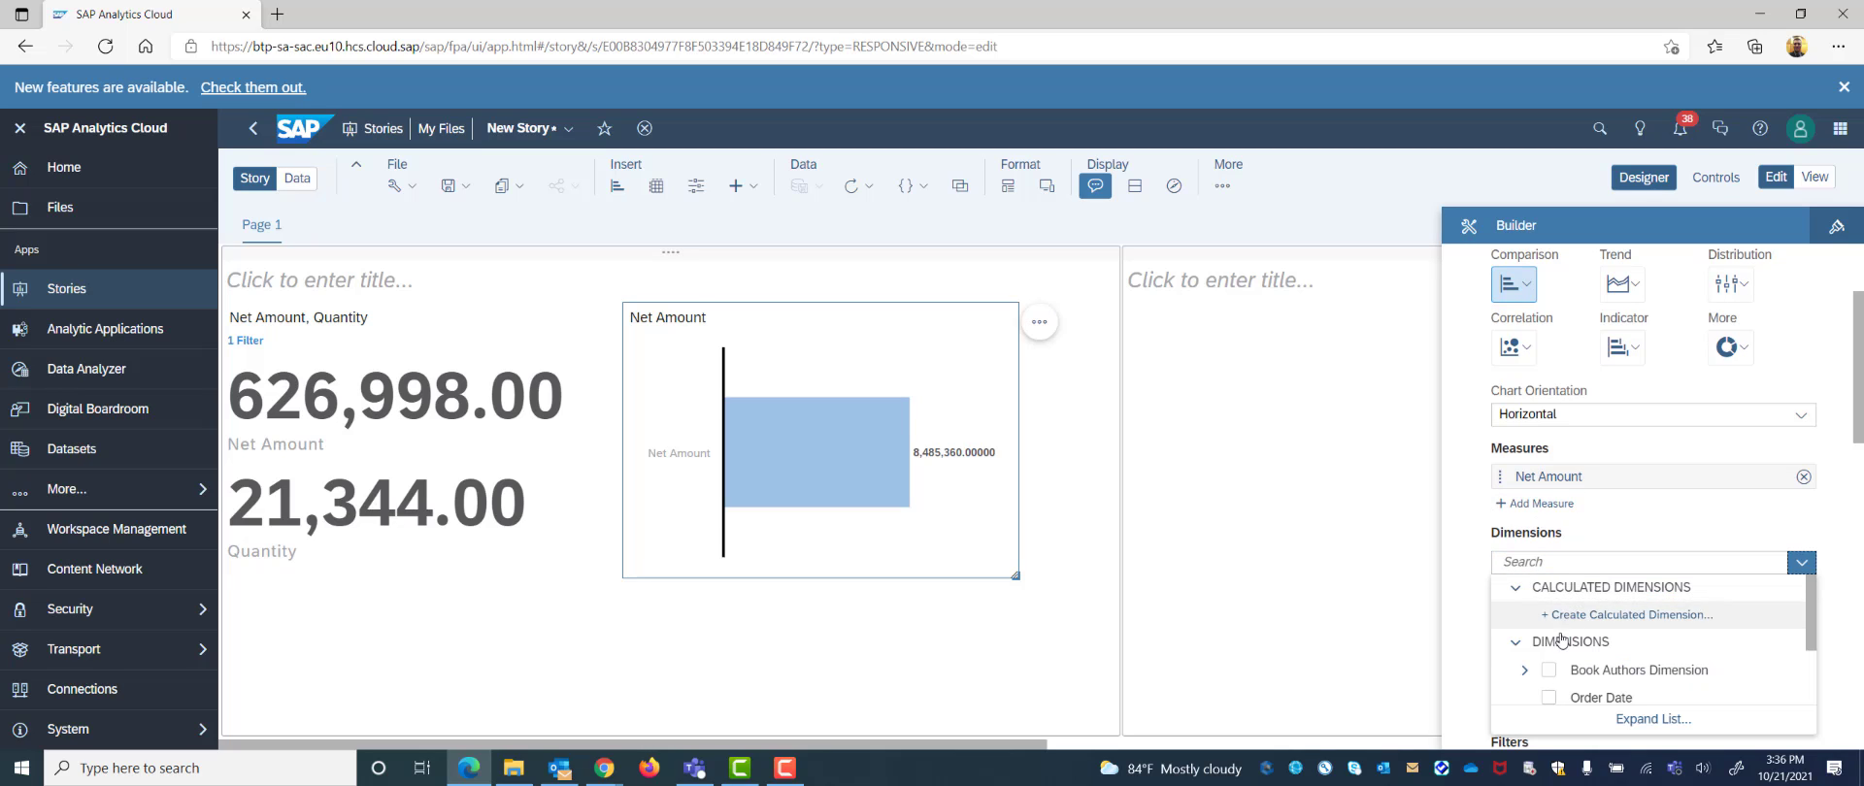
scroll(1561, 639, down, 3)
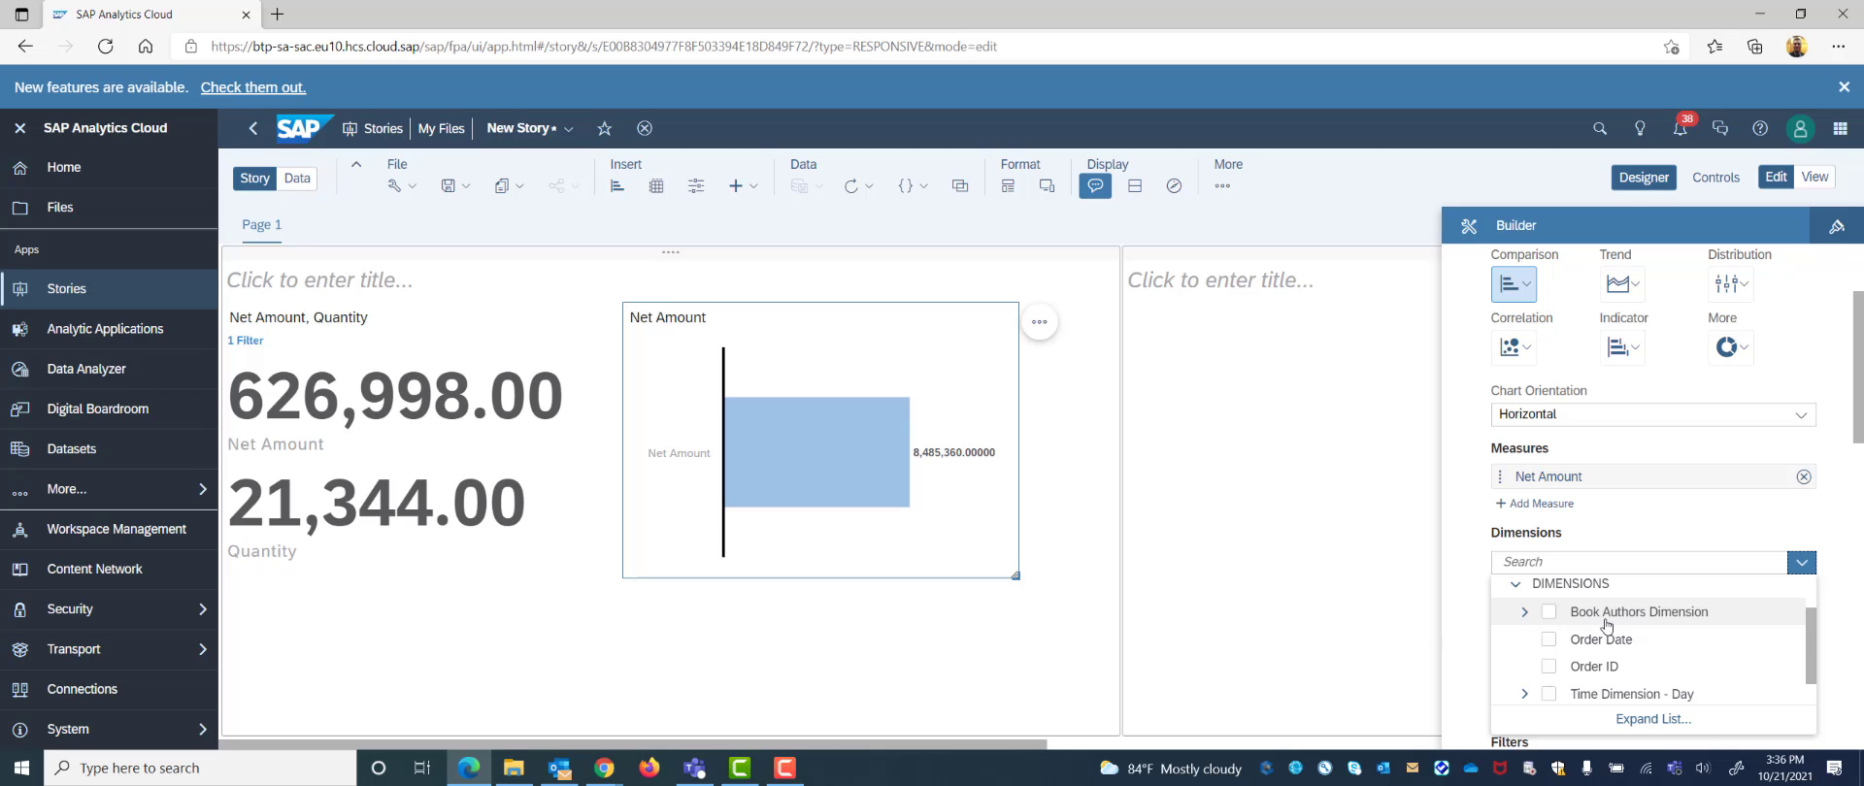
click(1524, 612)
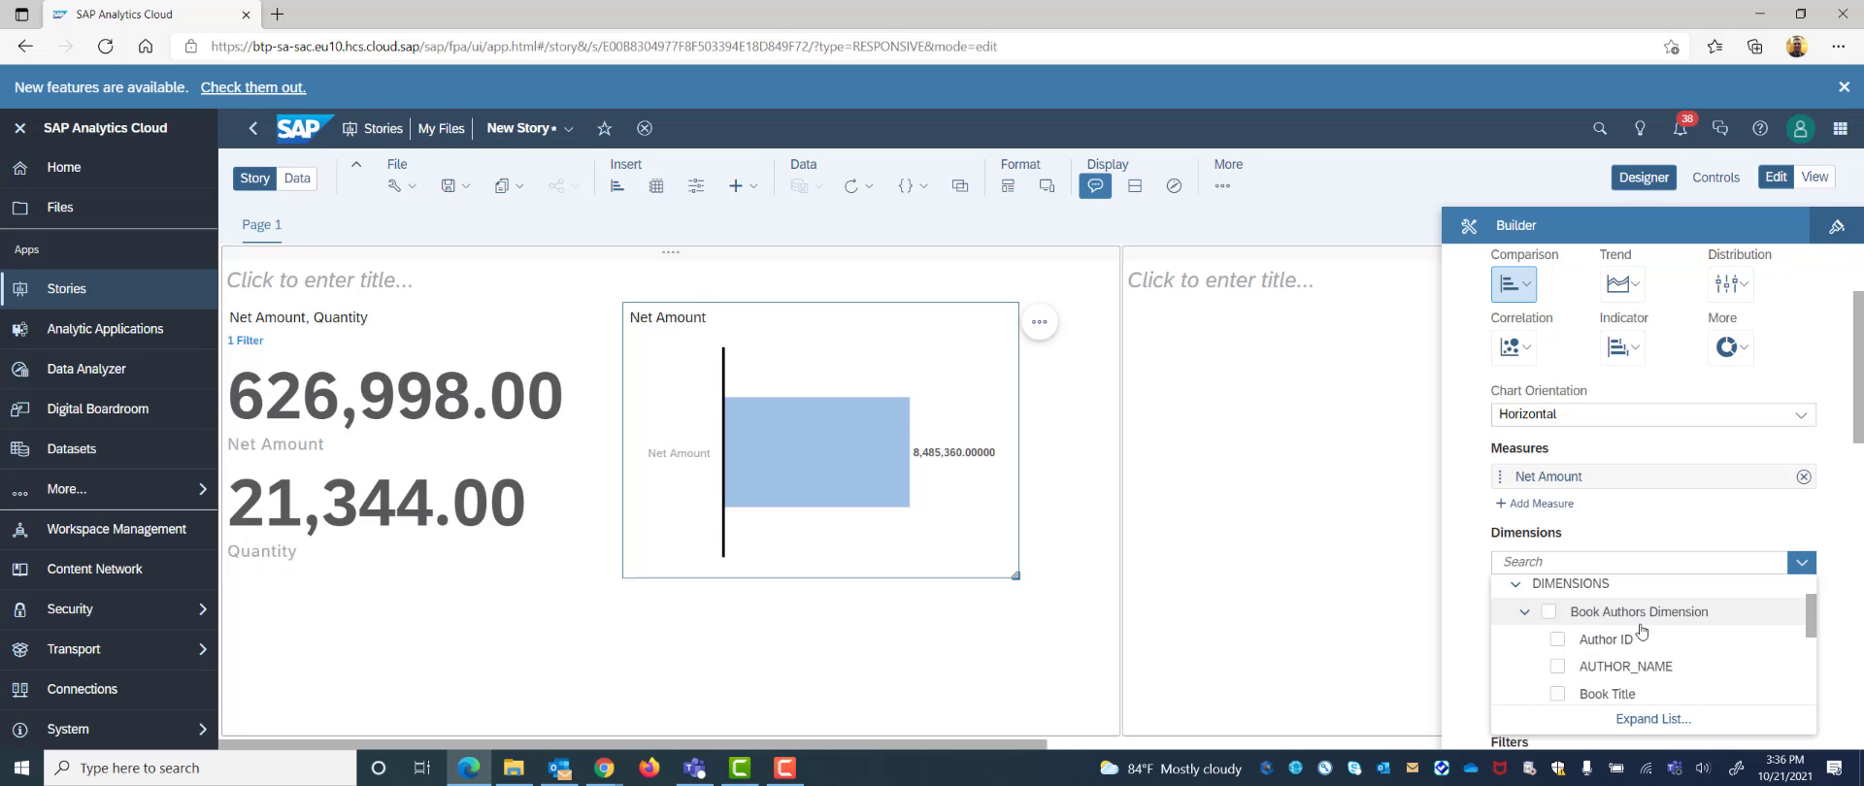
scroll(1612, 645, down, 1)
scroll(1565, 652, down, 1)
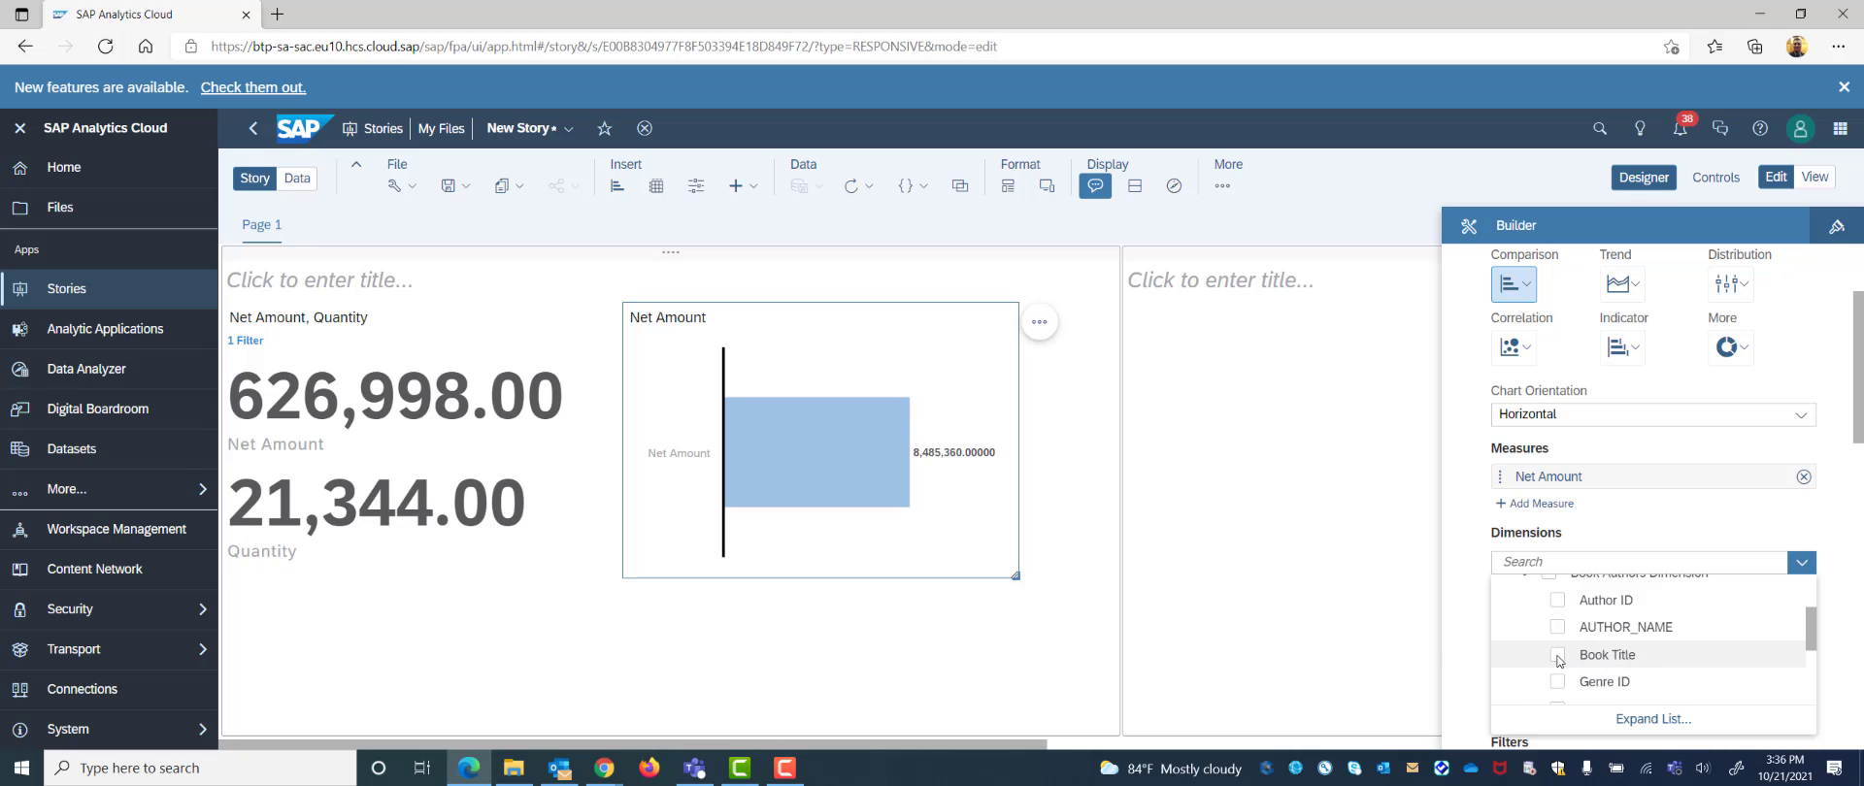
click(1558, 656)
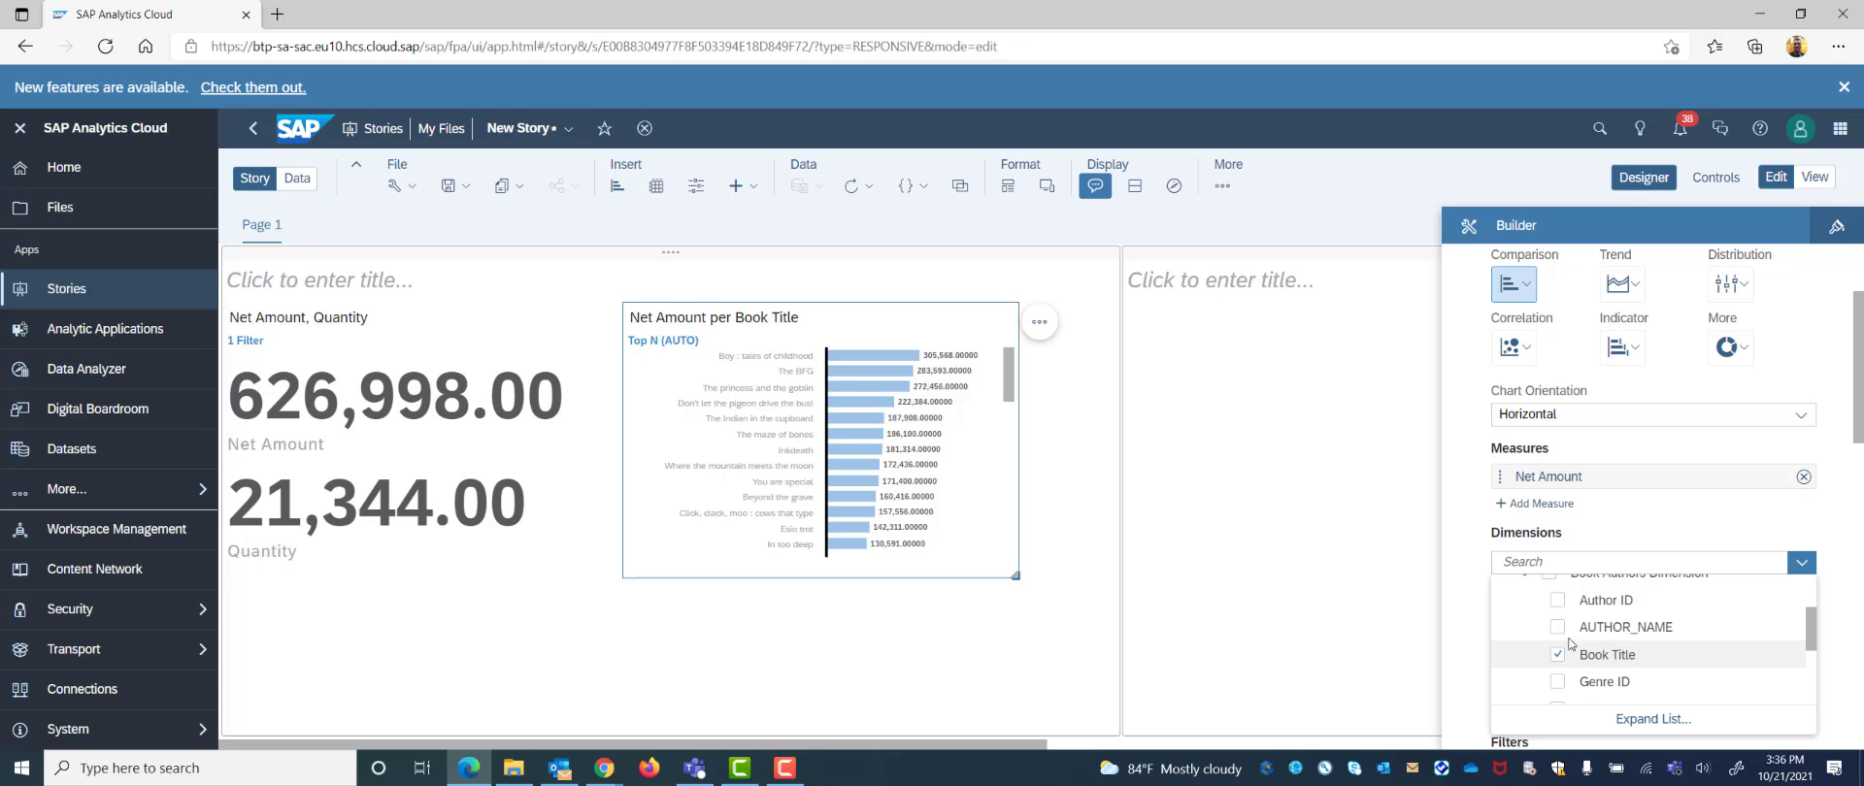
click(1849, 482)
Filter the Net Amount per Book Title chart by a dynamic Order Date range with Year granularity, including the range up to the current period
scroll(1597, 600, down, 2)
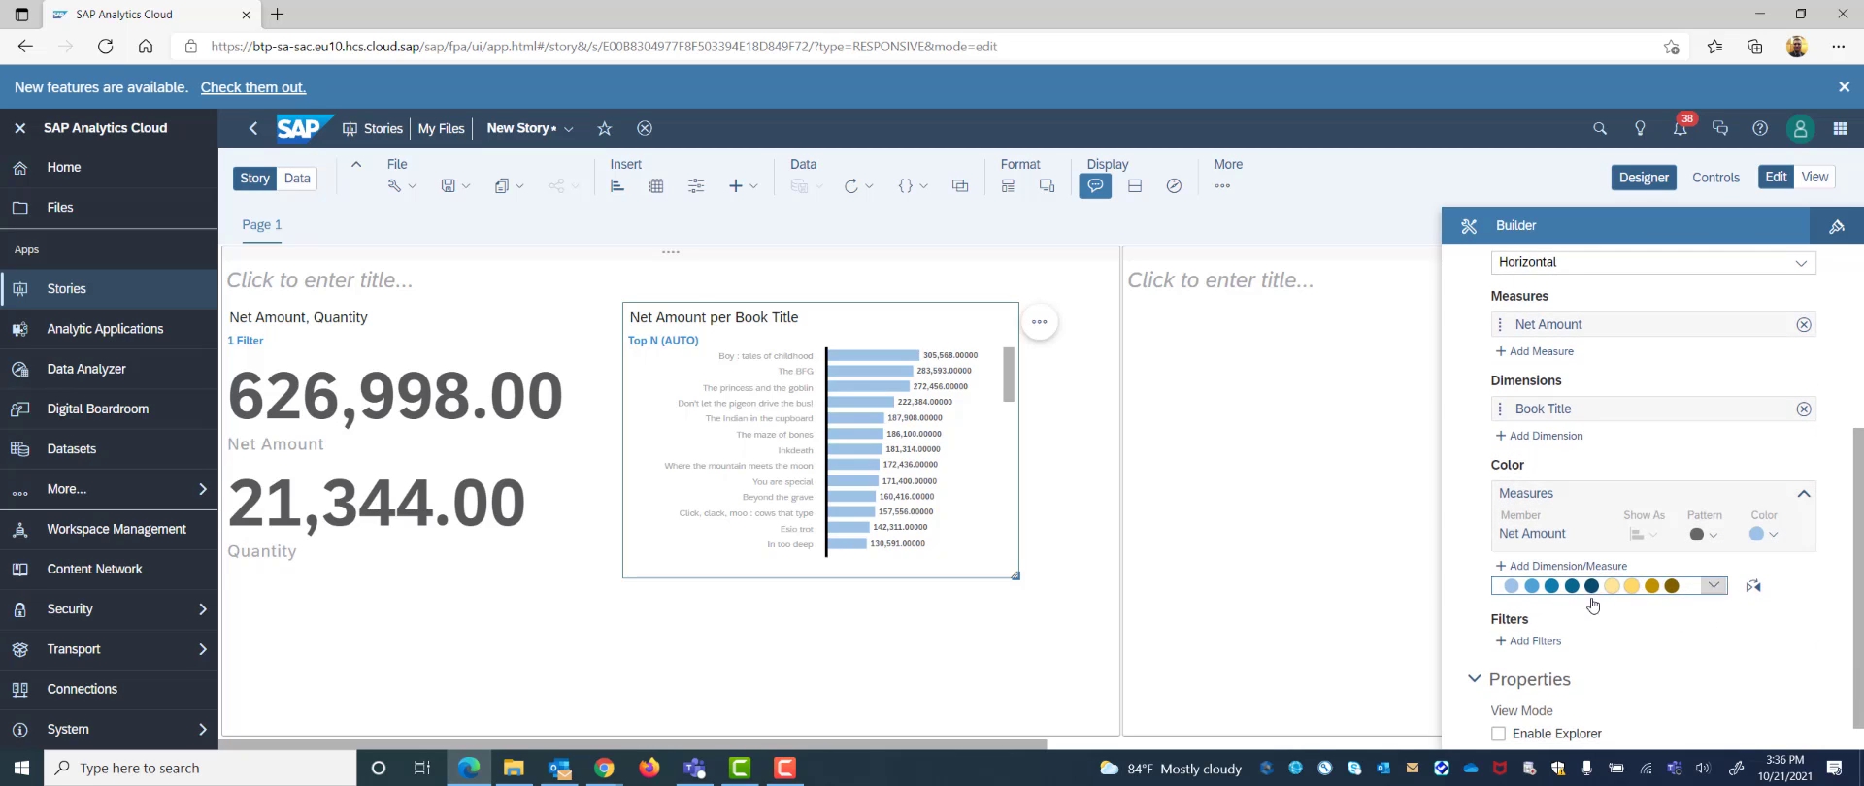
click(1547, 643)
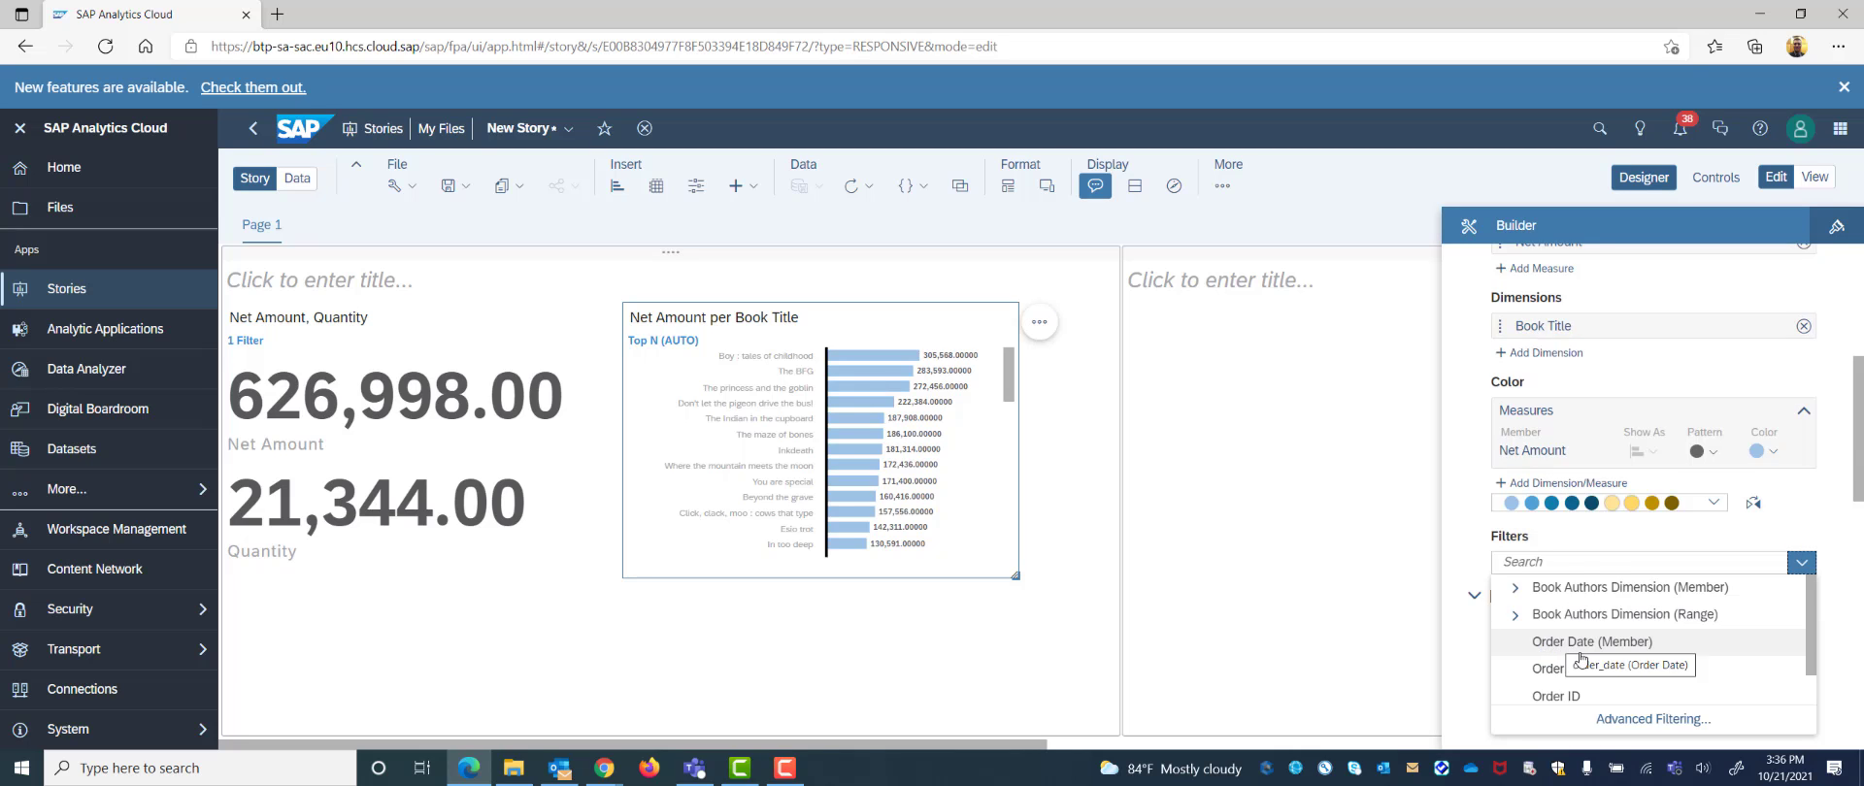
click(1579, 669)
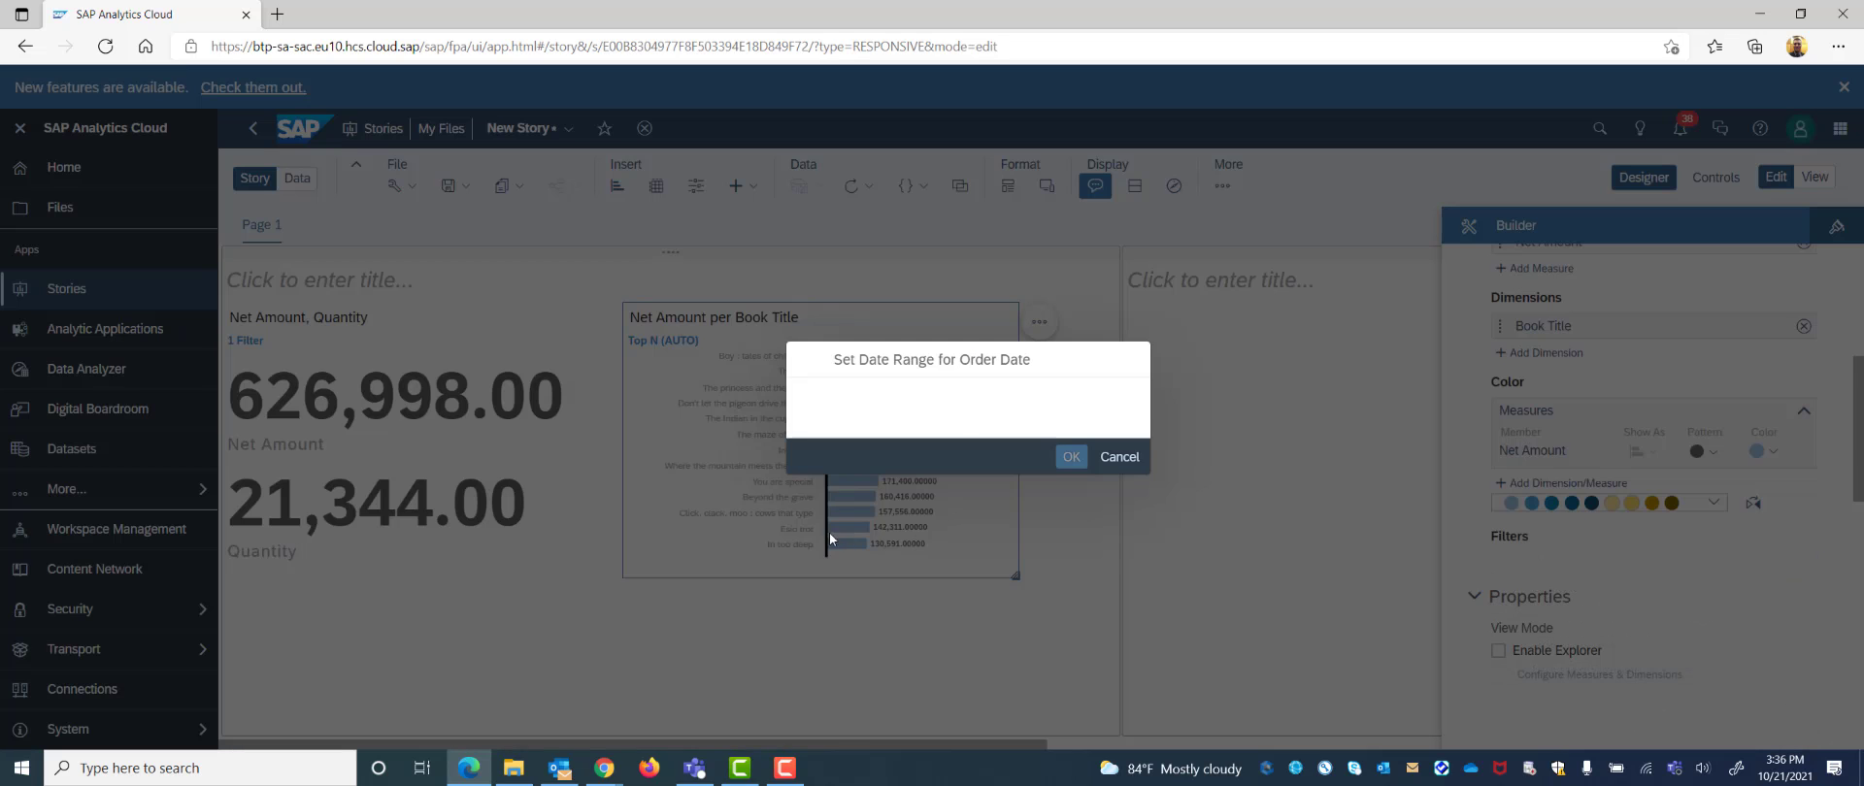
click(814, 513)
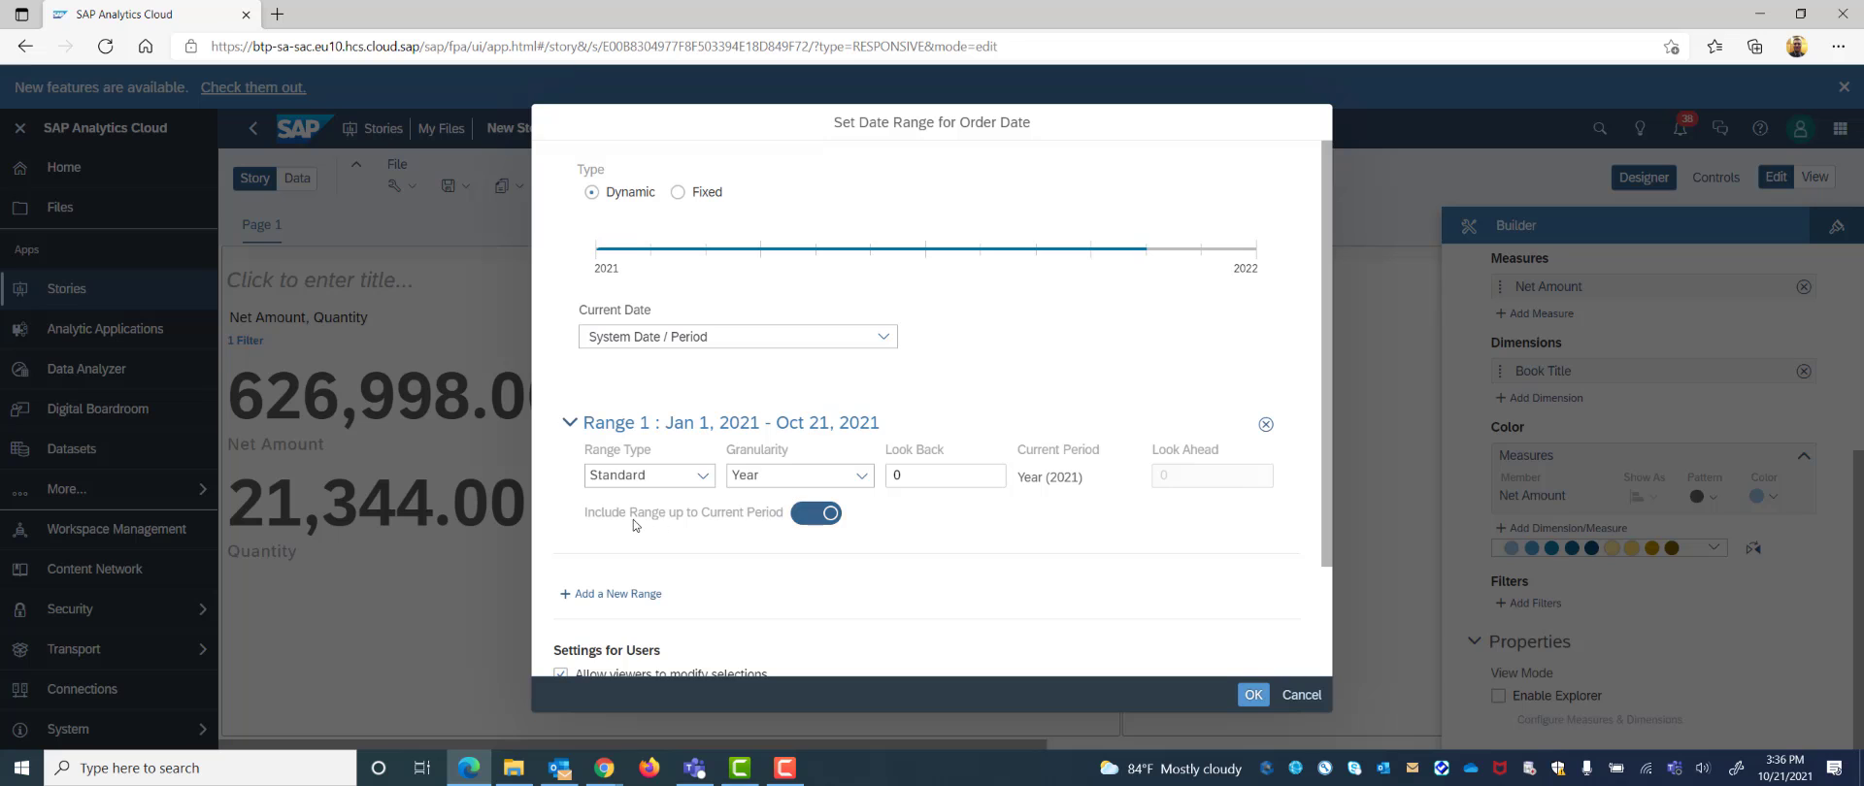
click(1258, 705)
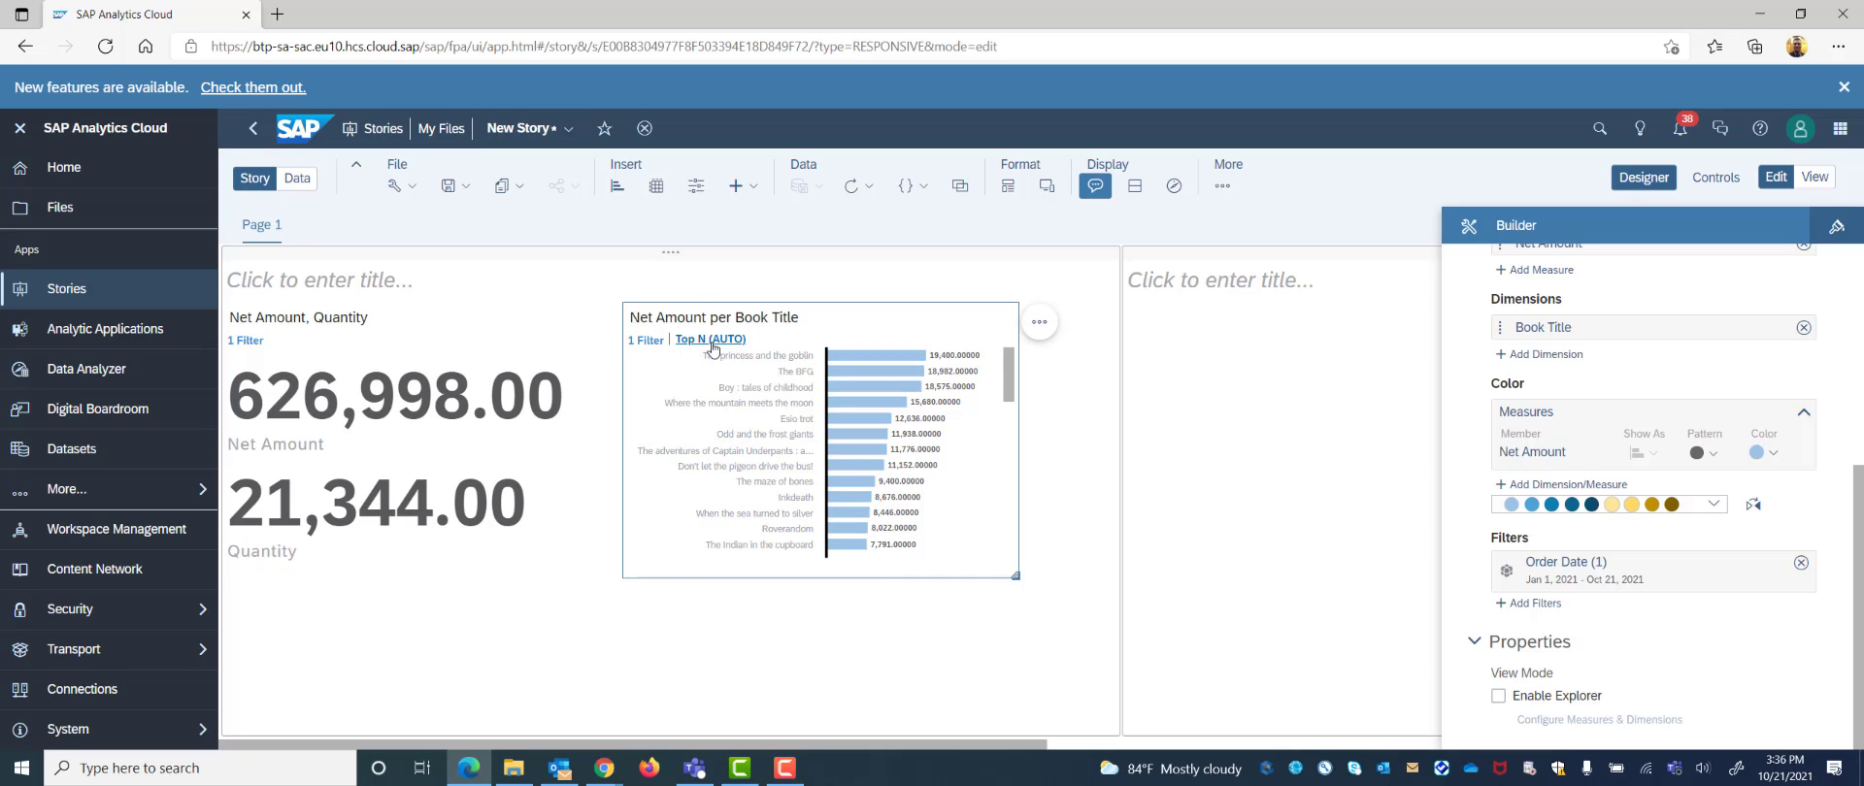
Limit the Net Amount per Book Title chart to the top 10 across all dimensions, ranked by Net Amount
mouse_move(711, 349)
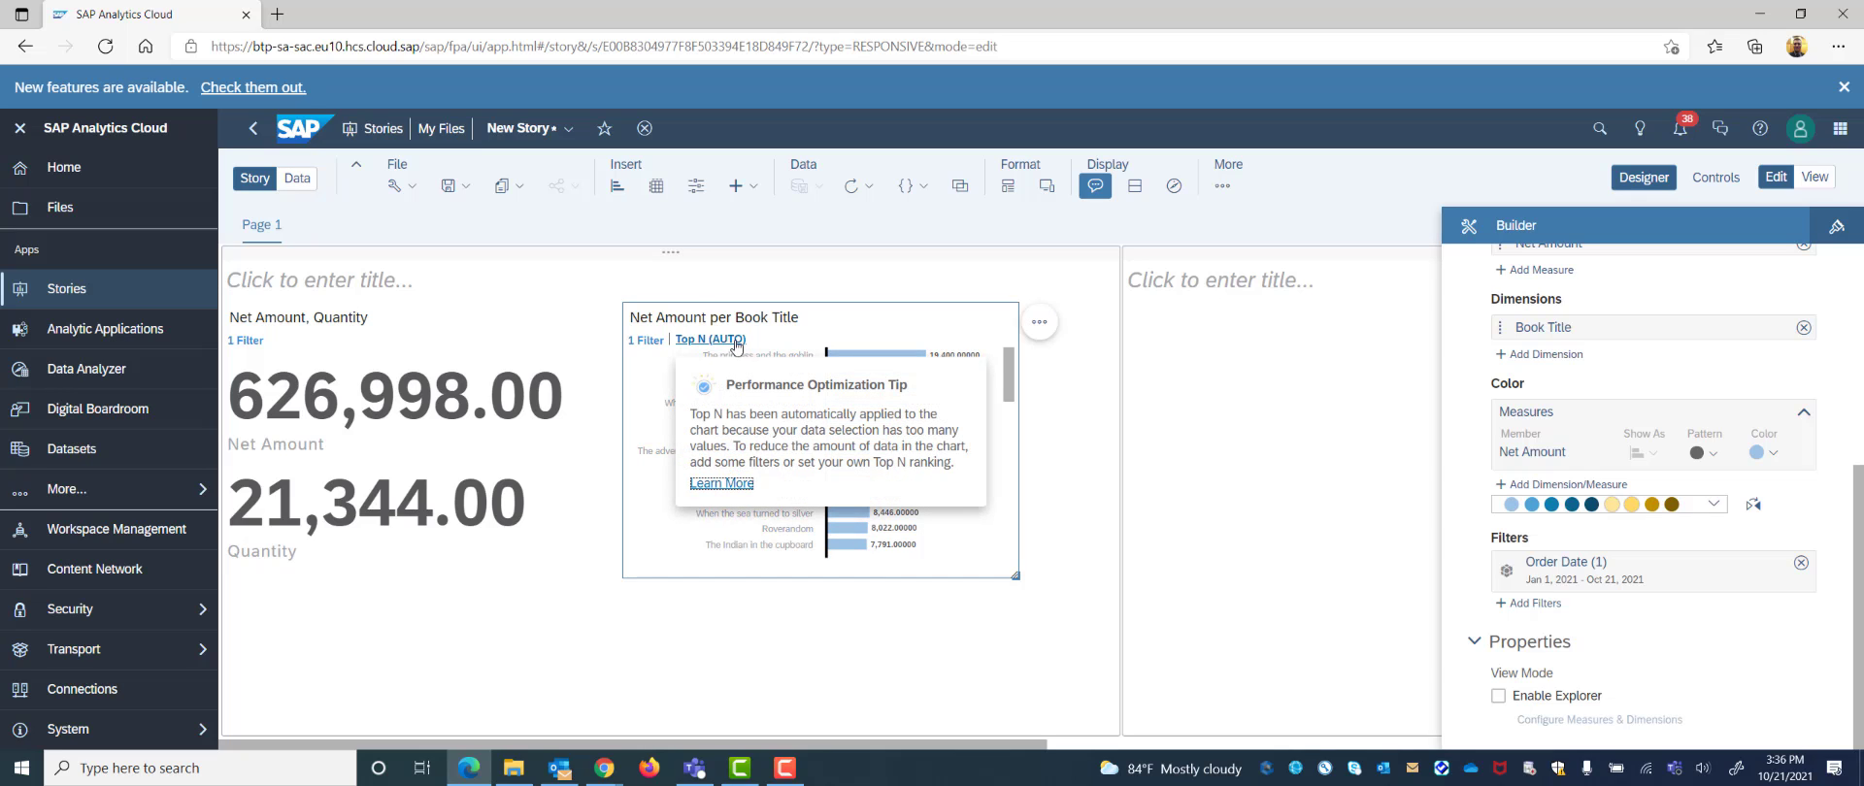
click(731, 346)
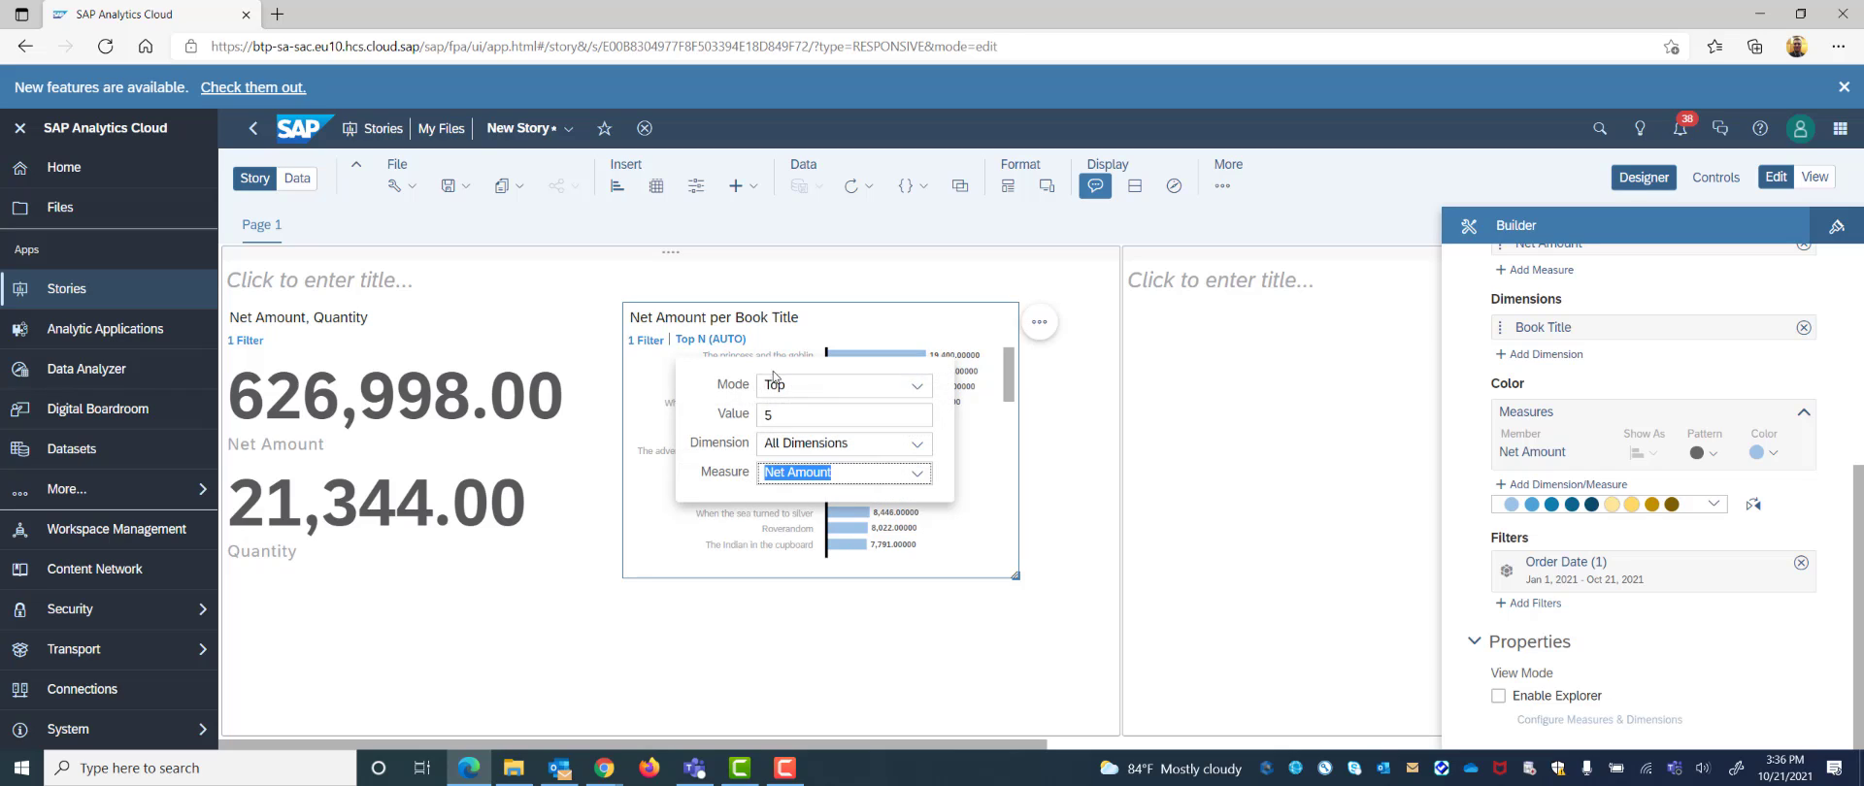
double_click(771, 415)
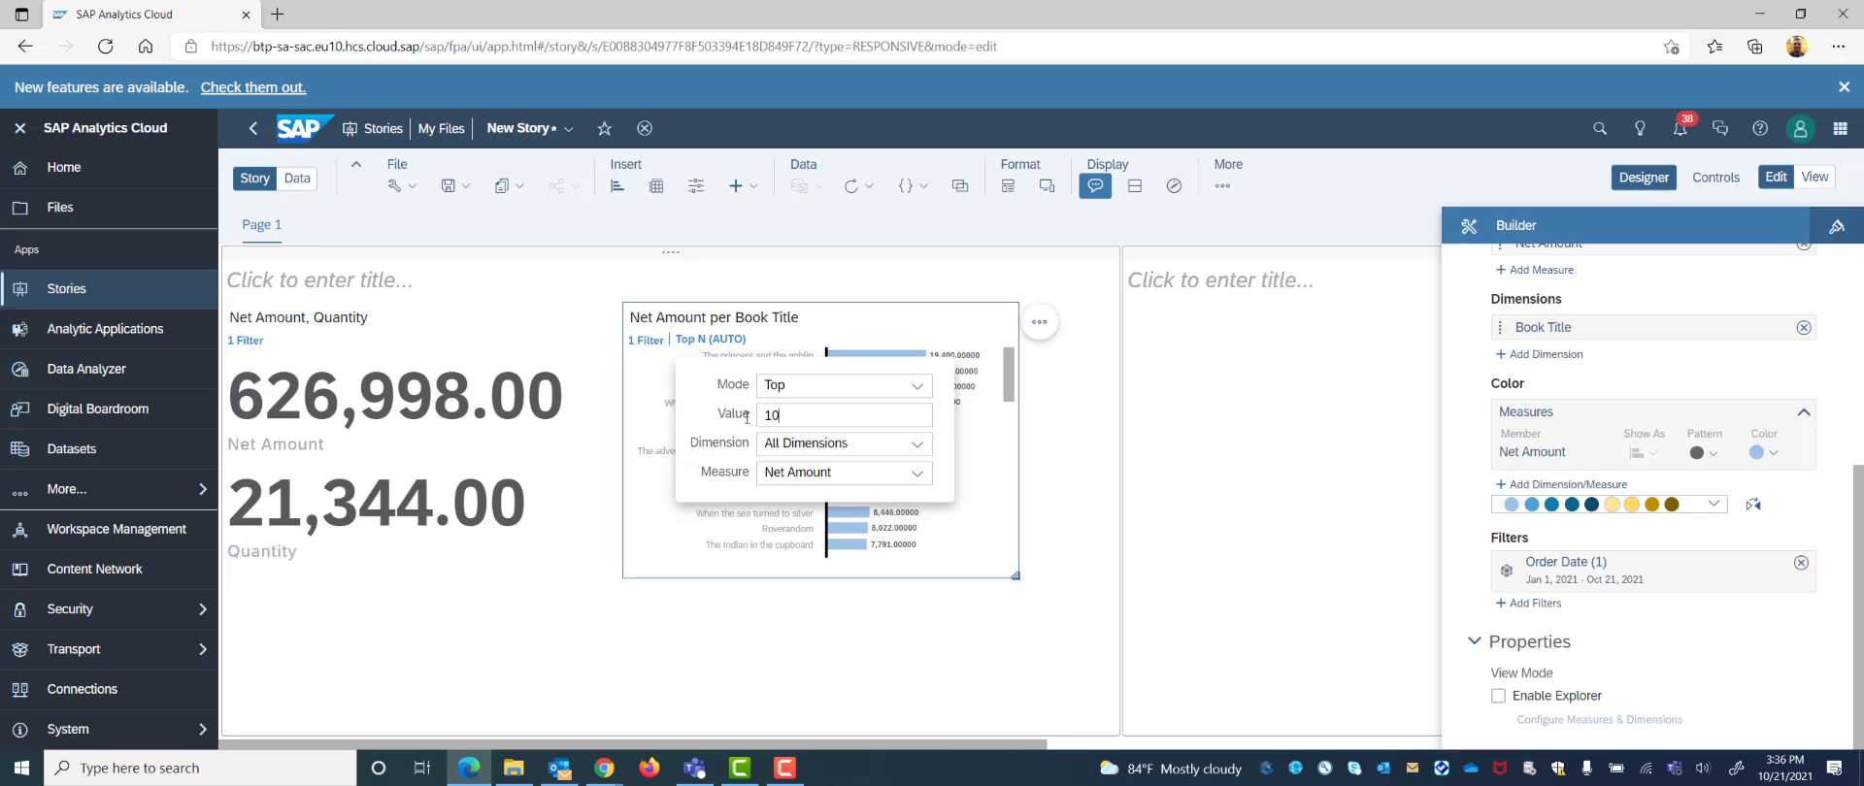
click(1004, 499)
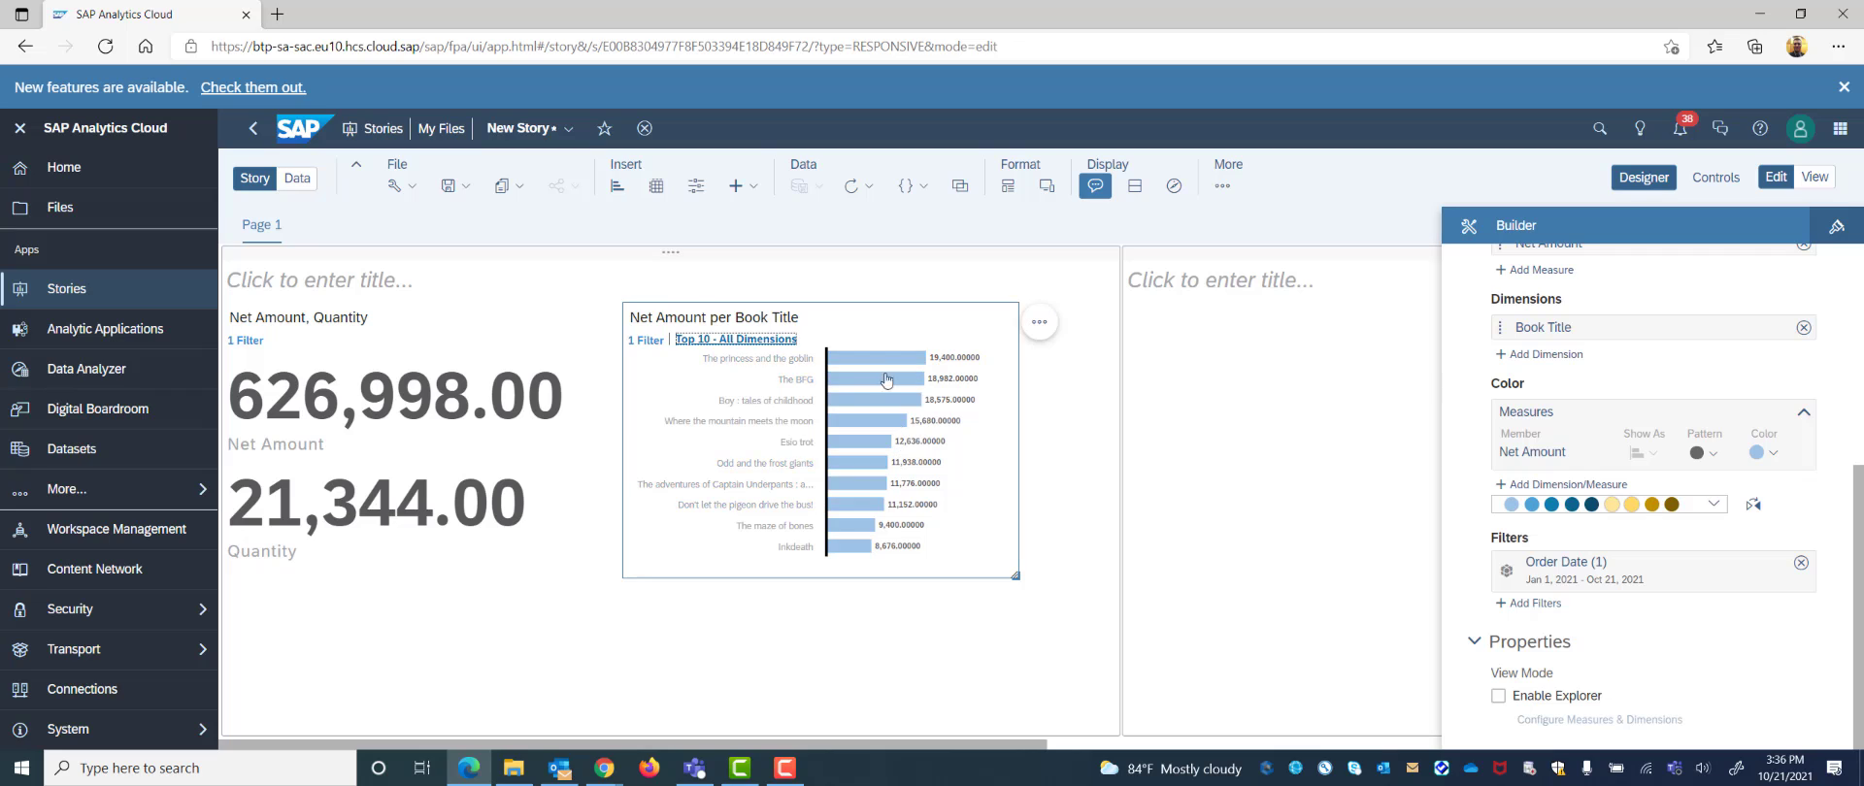
mouse_move(863, 365)
mouse_move(832, 409)
Insert a third chart in the first lane with Quantity as its measure
click(617, 191)
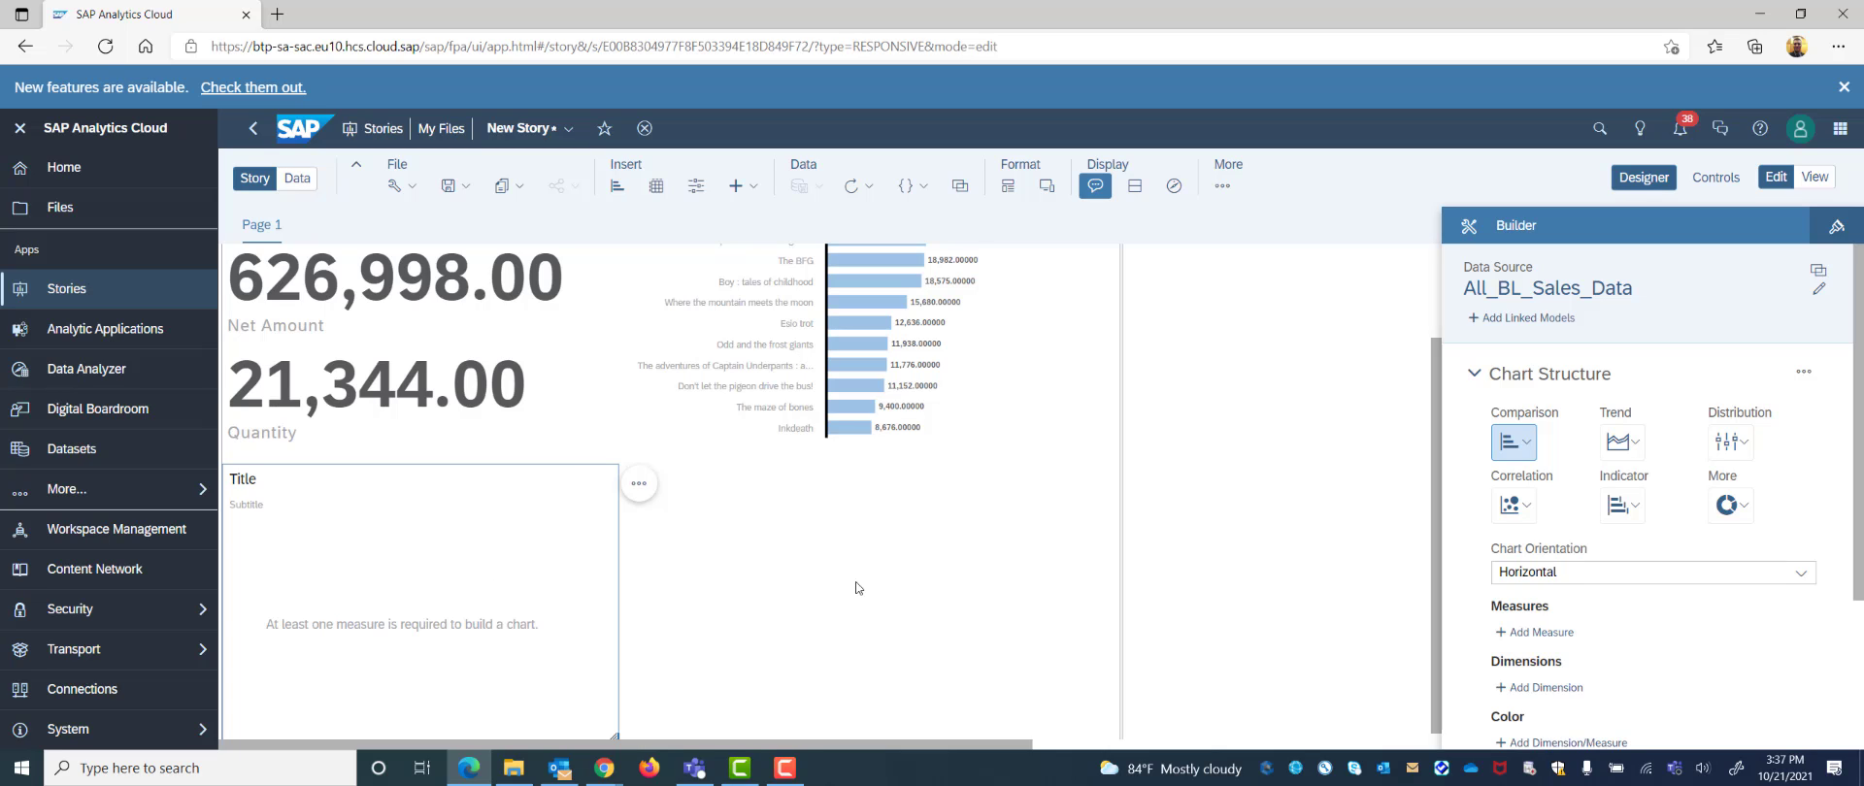
click(1535, 633)
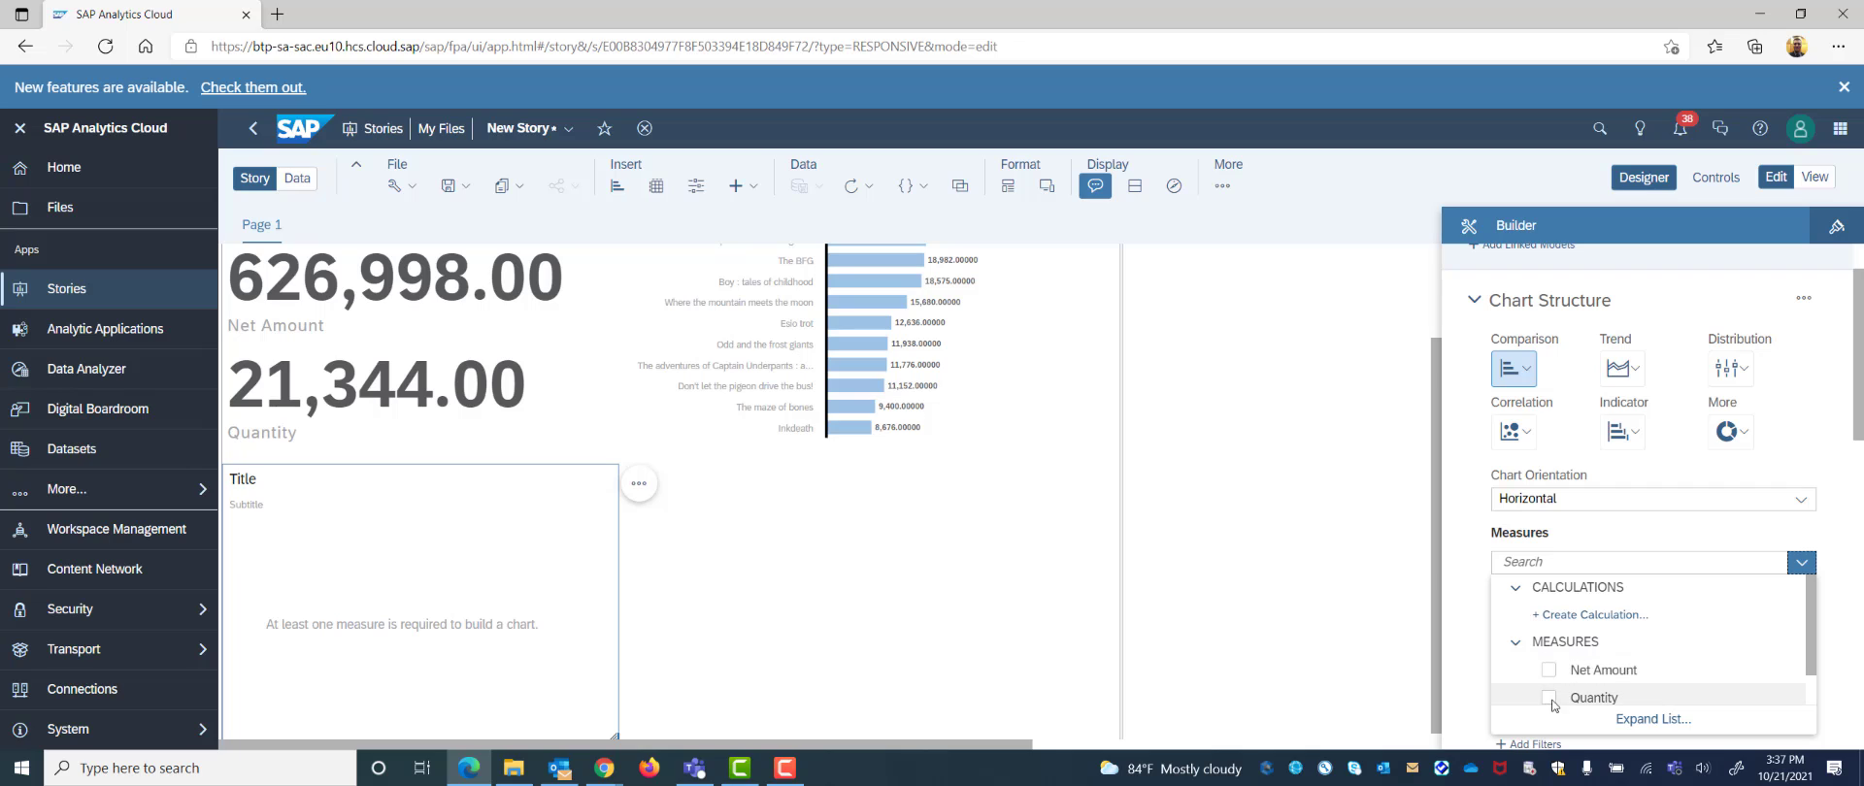
click(1463, 642)
Add Calendar Month from Time Dimension - Day as the Quantity chart's dimension
click(1555, 645)
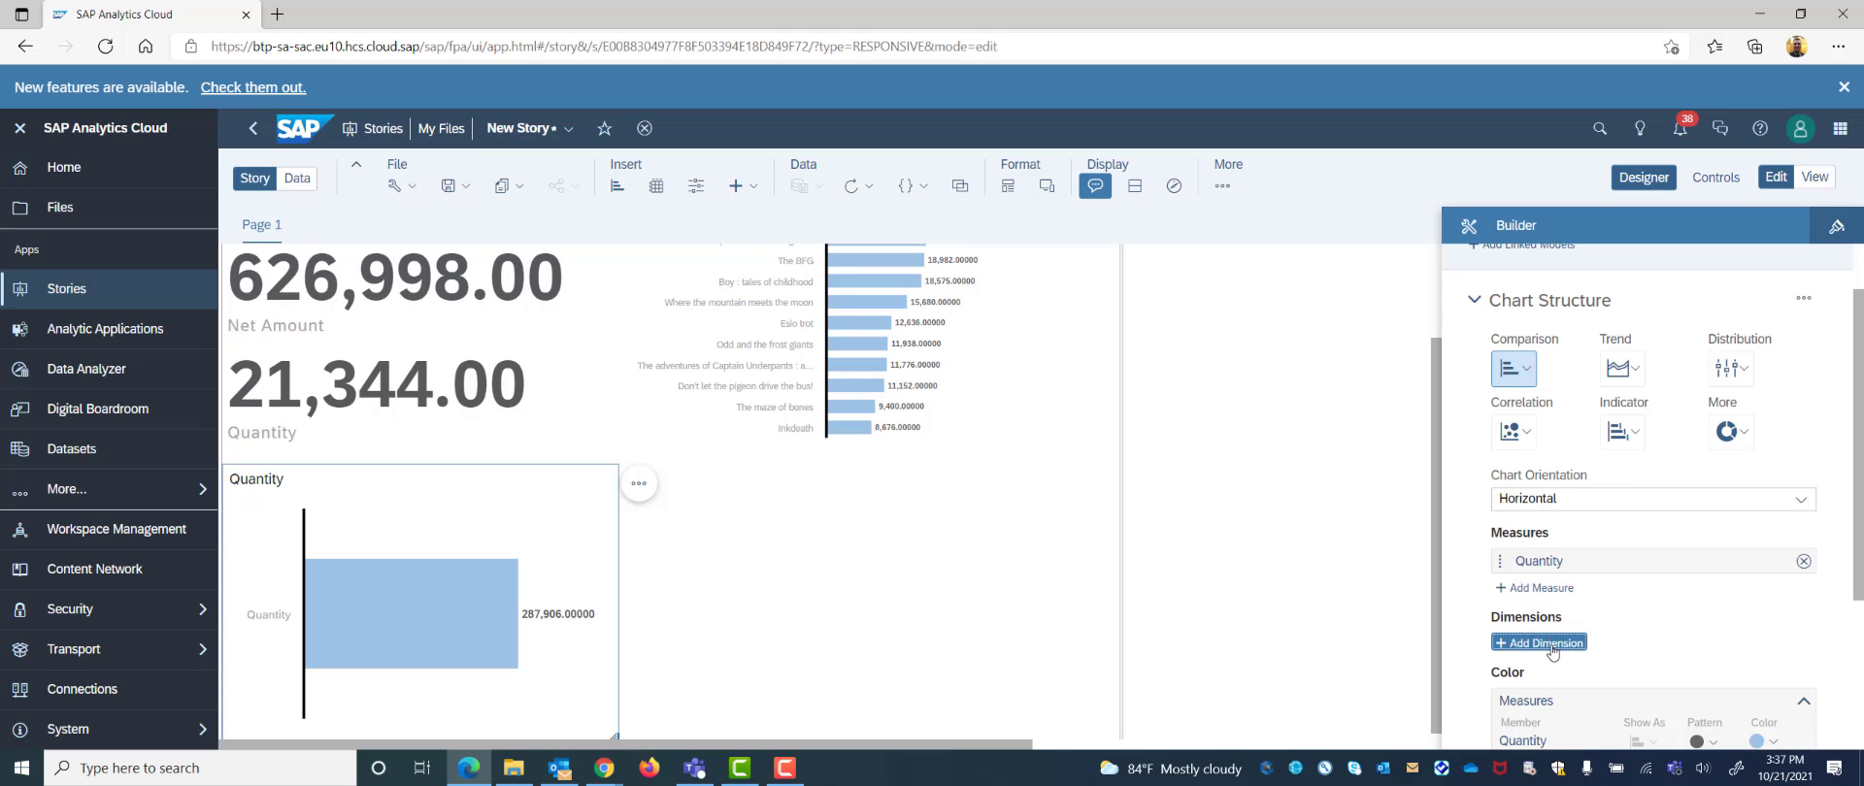
scroll(1563, 674, down, 1)
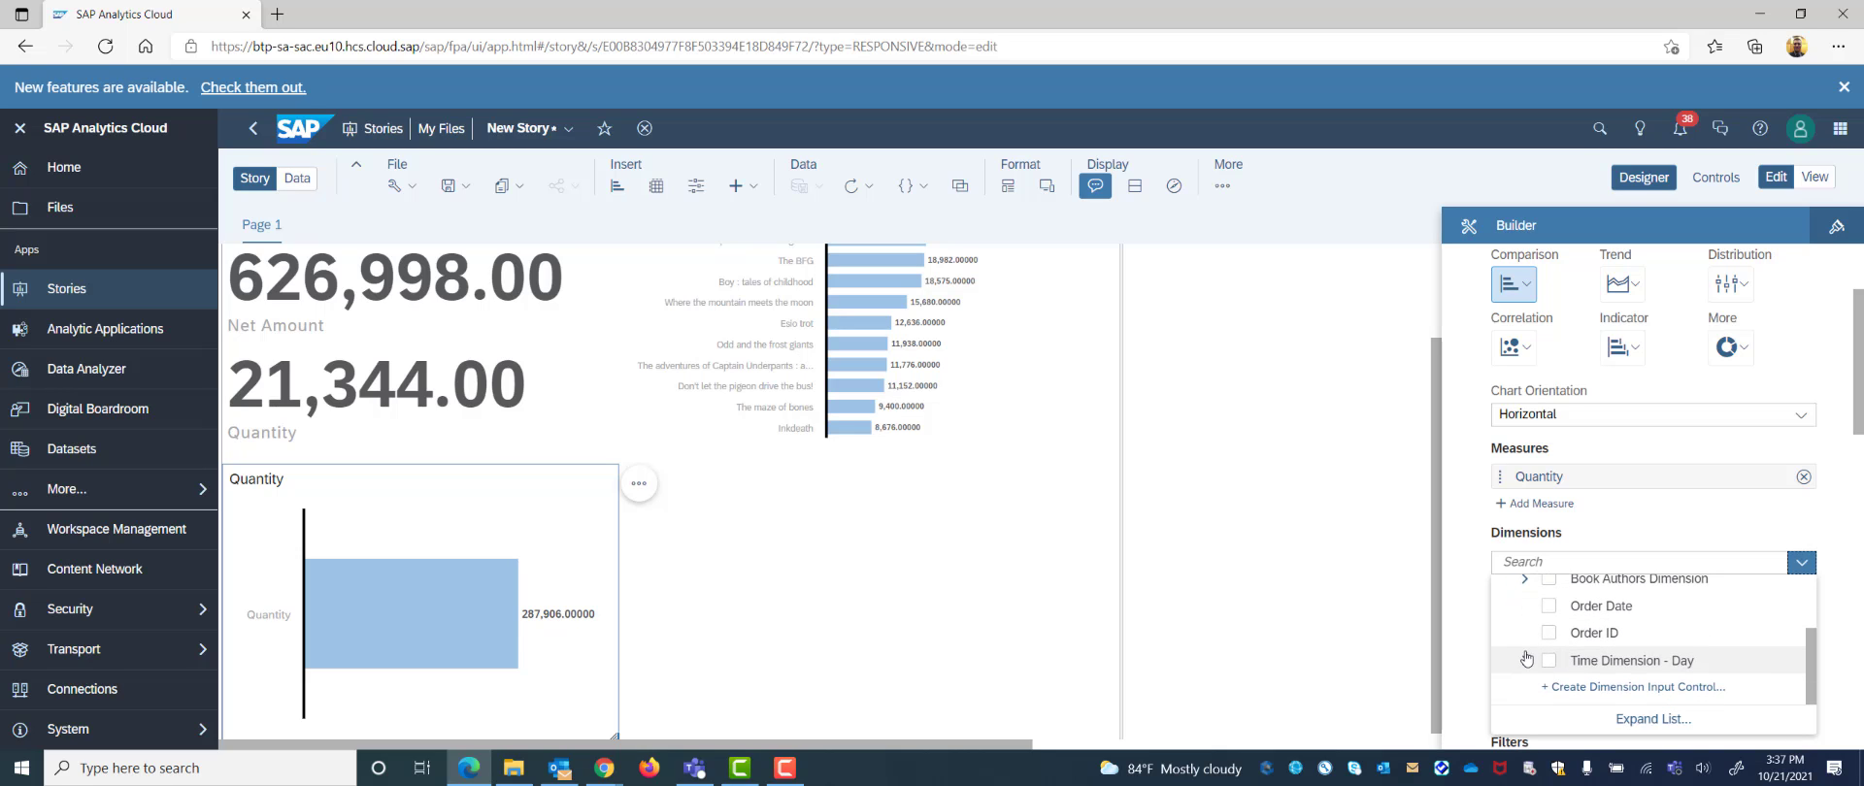
click(1526, 660)
scroll(1593, 670, down, 1)
click(1561, 650)
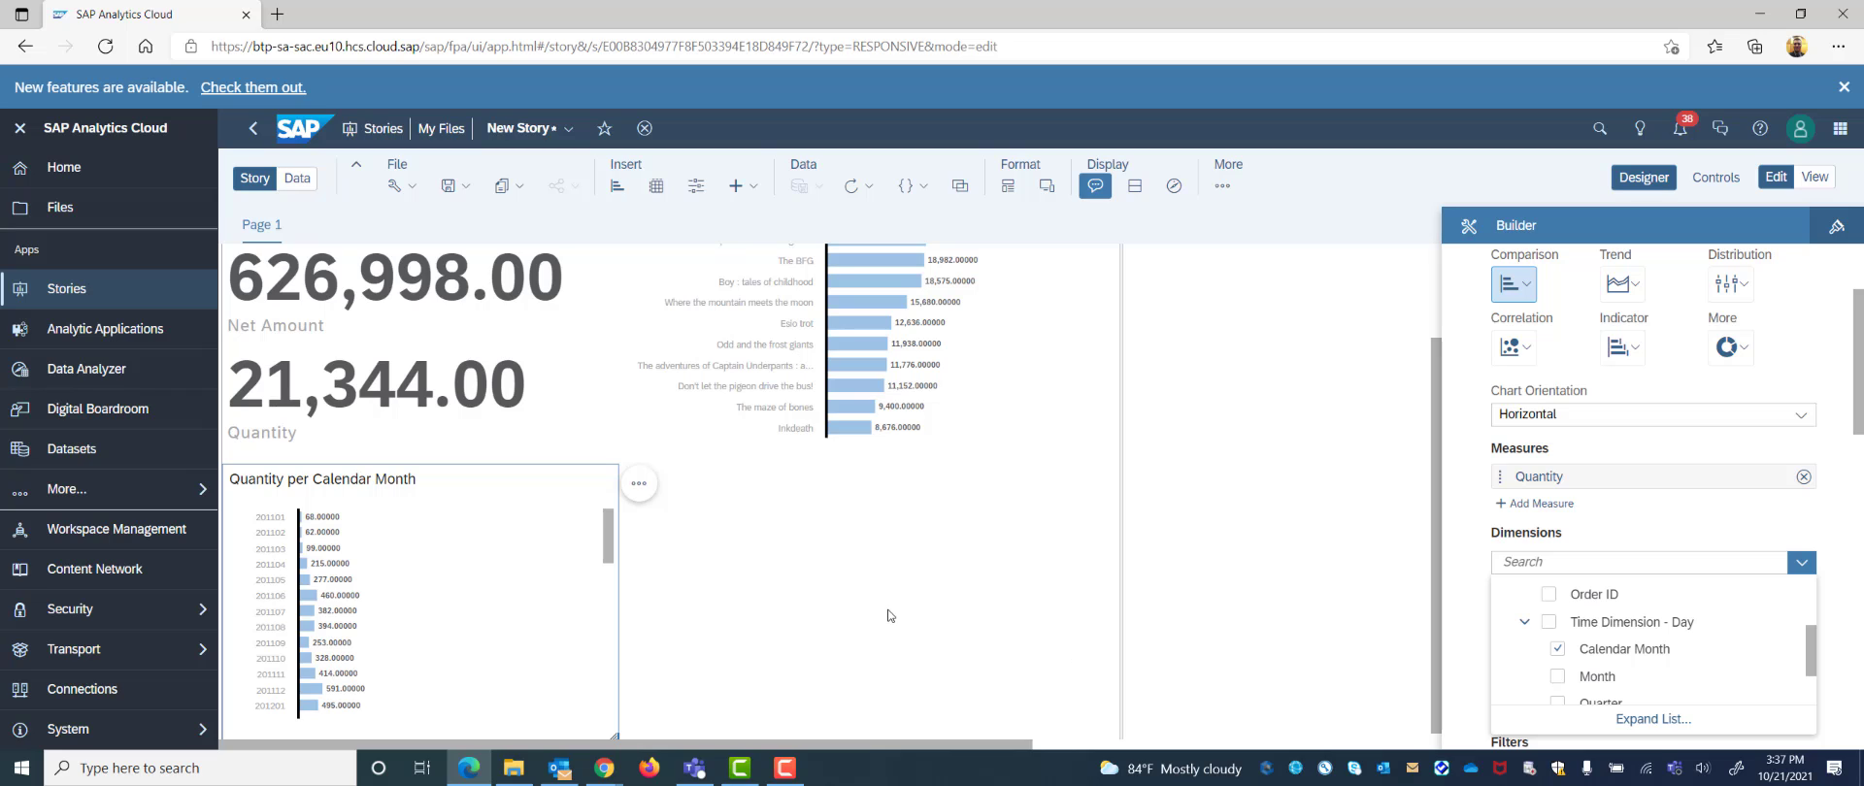
click(1473, 574)
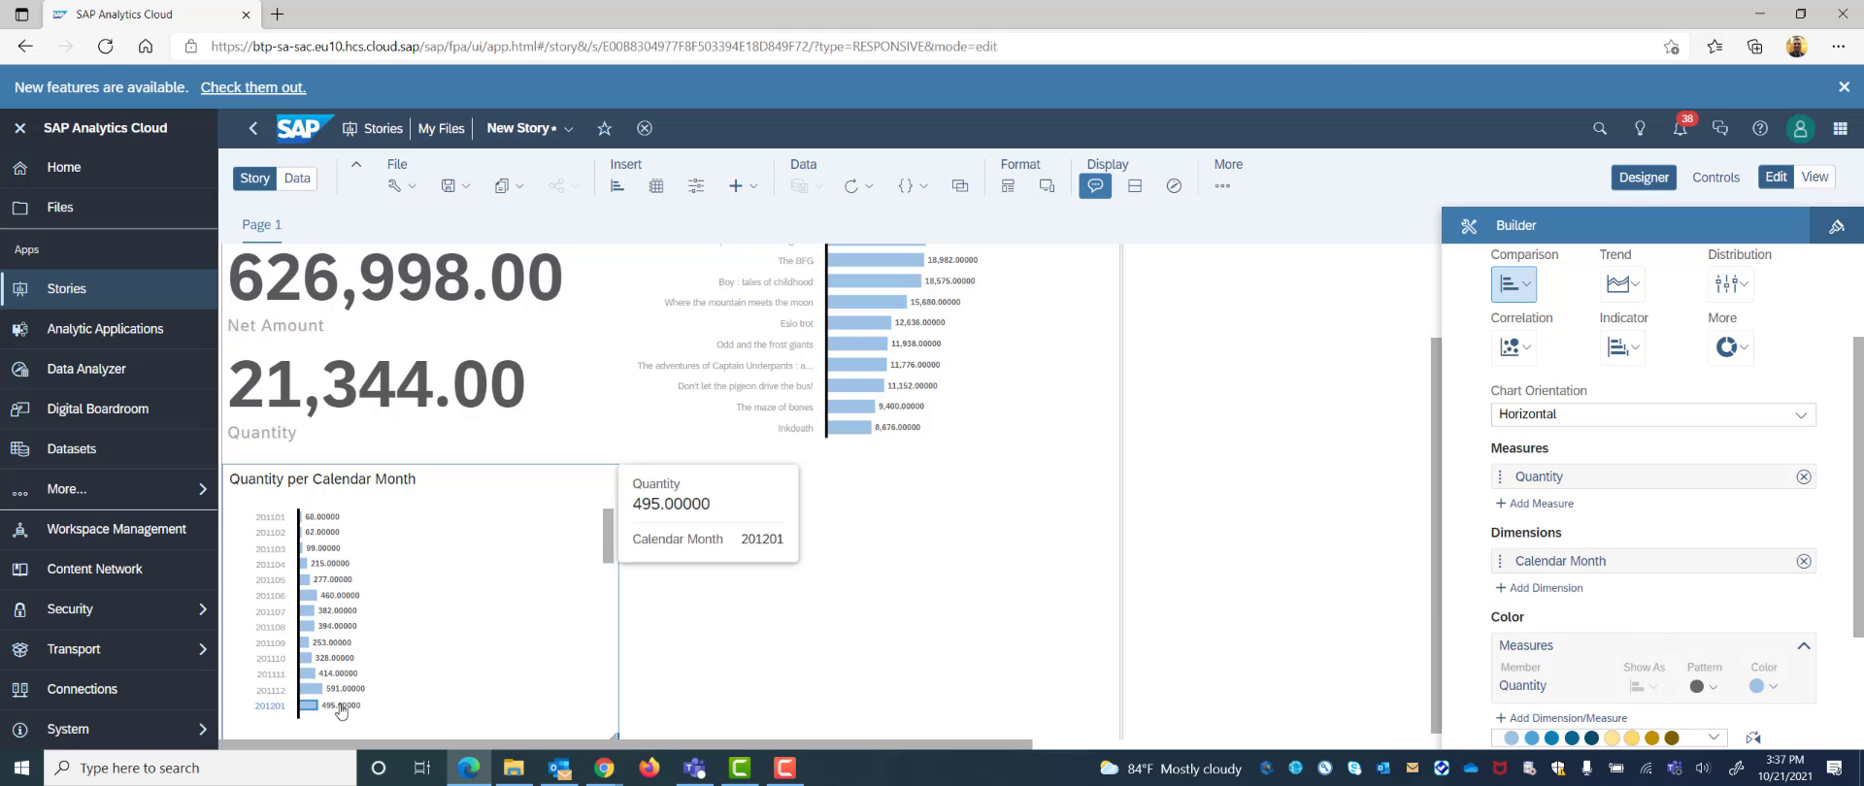
Restrict the Quantity per Calendar Month chart to a dynamic yearly Order Date range that includes the range up to the current period
mouse_move(345, 628)
scroll(1526, 610, down, 3)
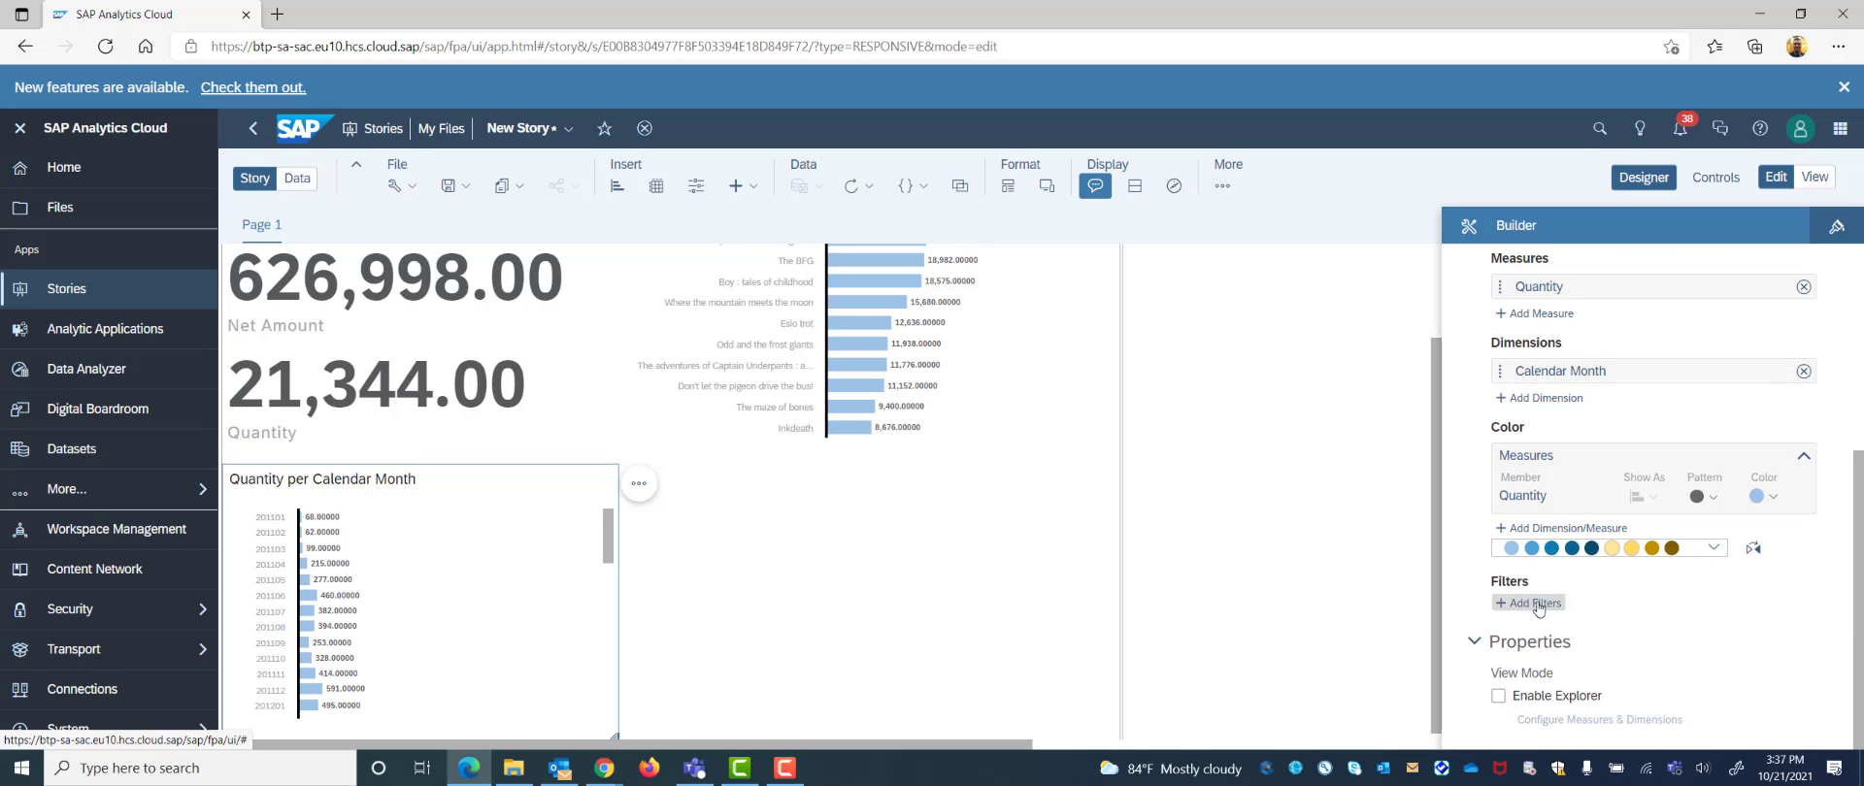
click(1532, 607)
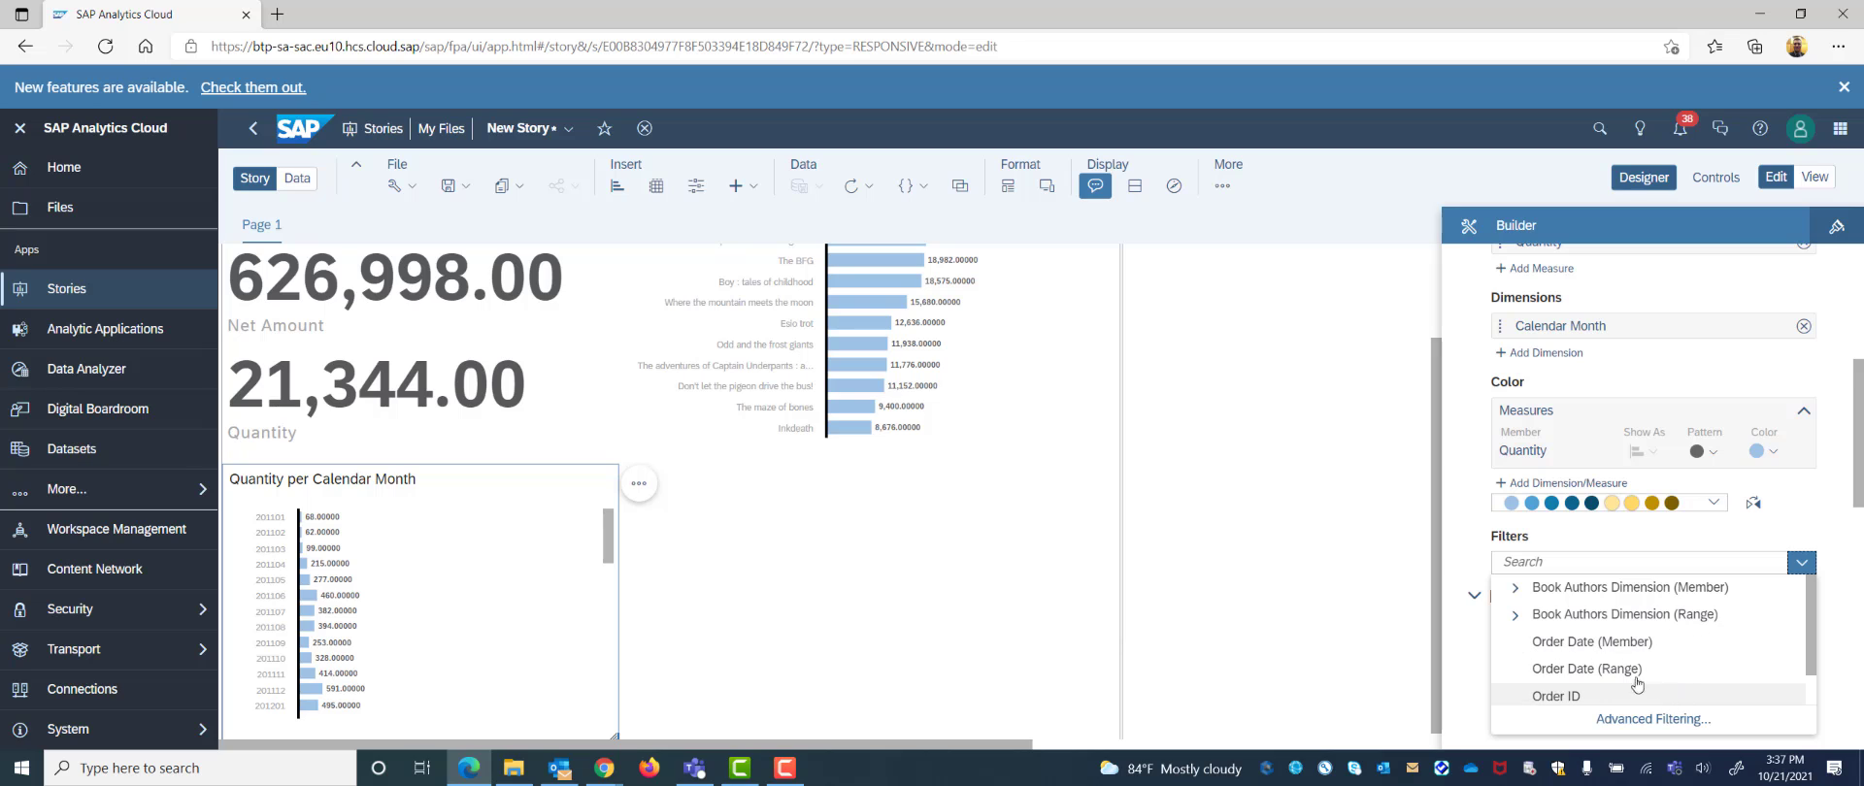
click(1618, 669)
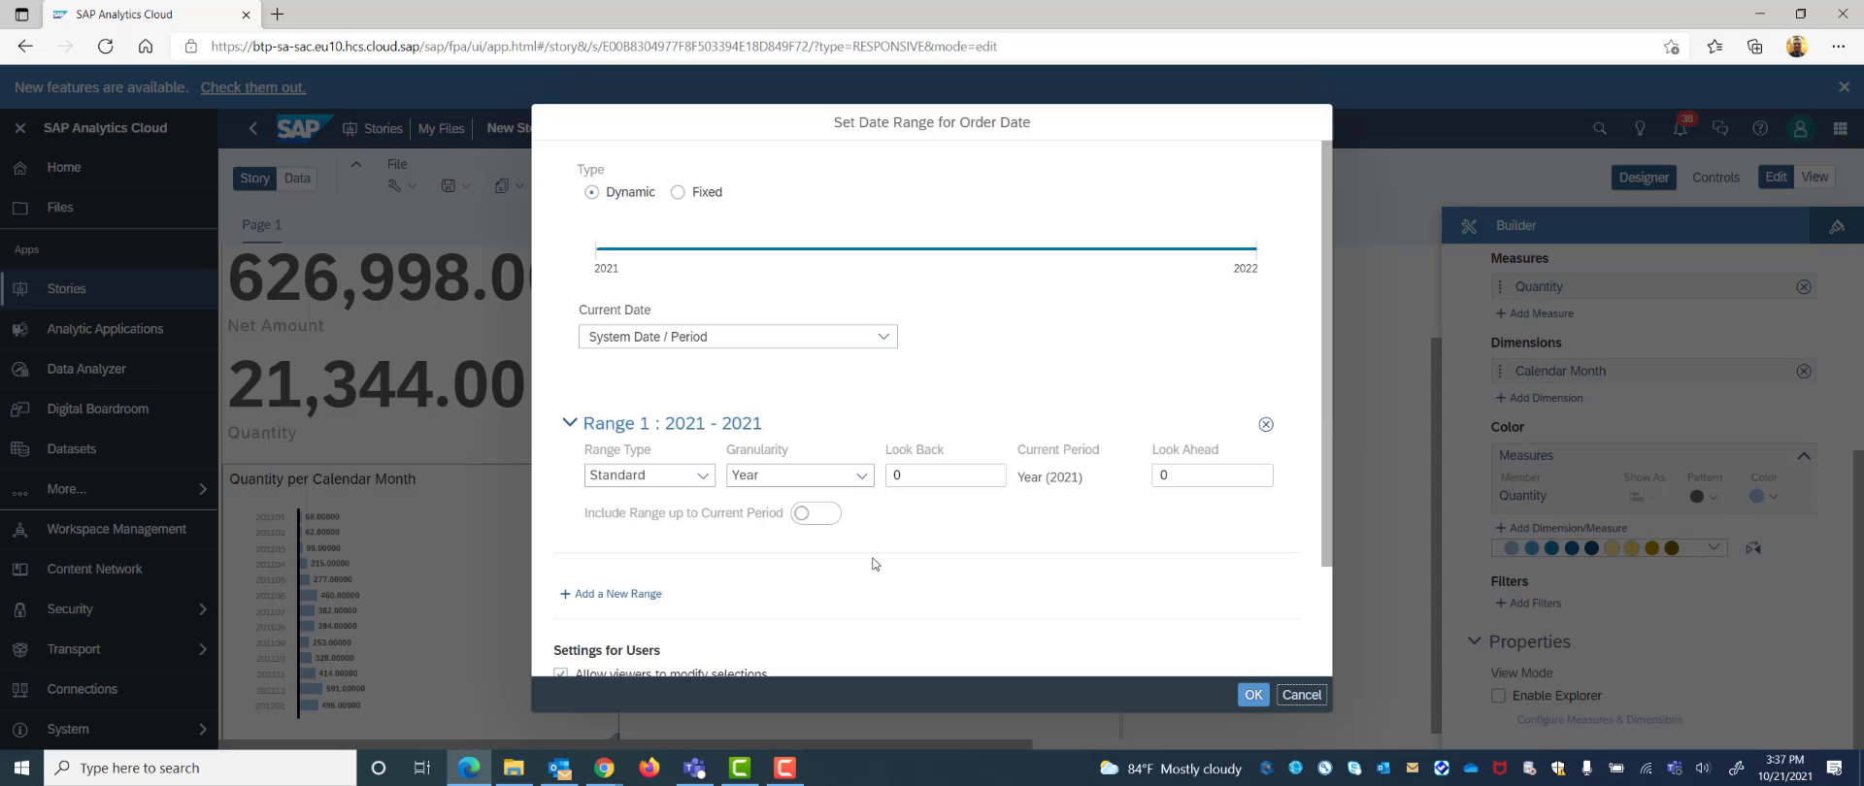
click(811, 515)
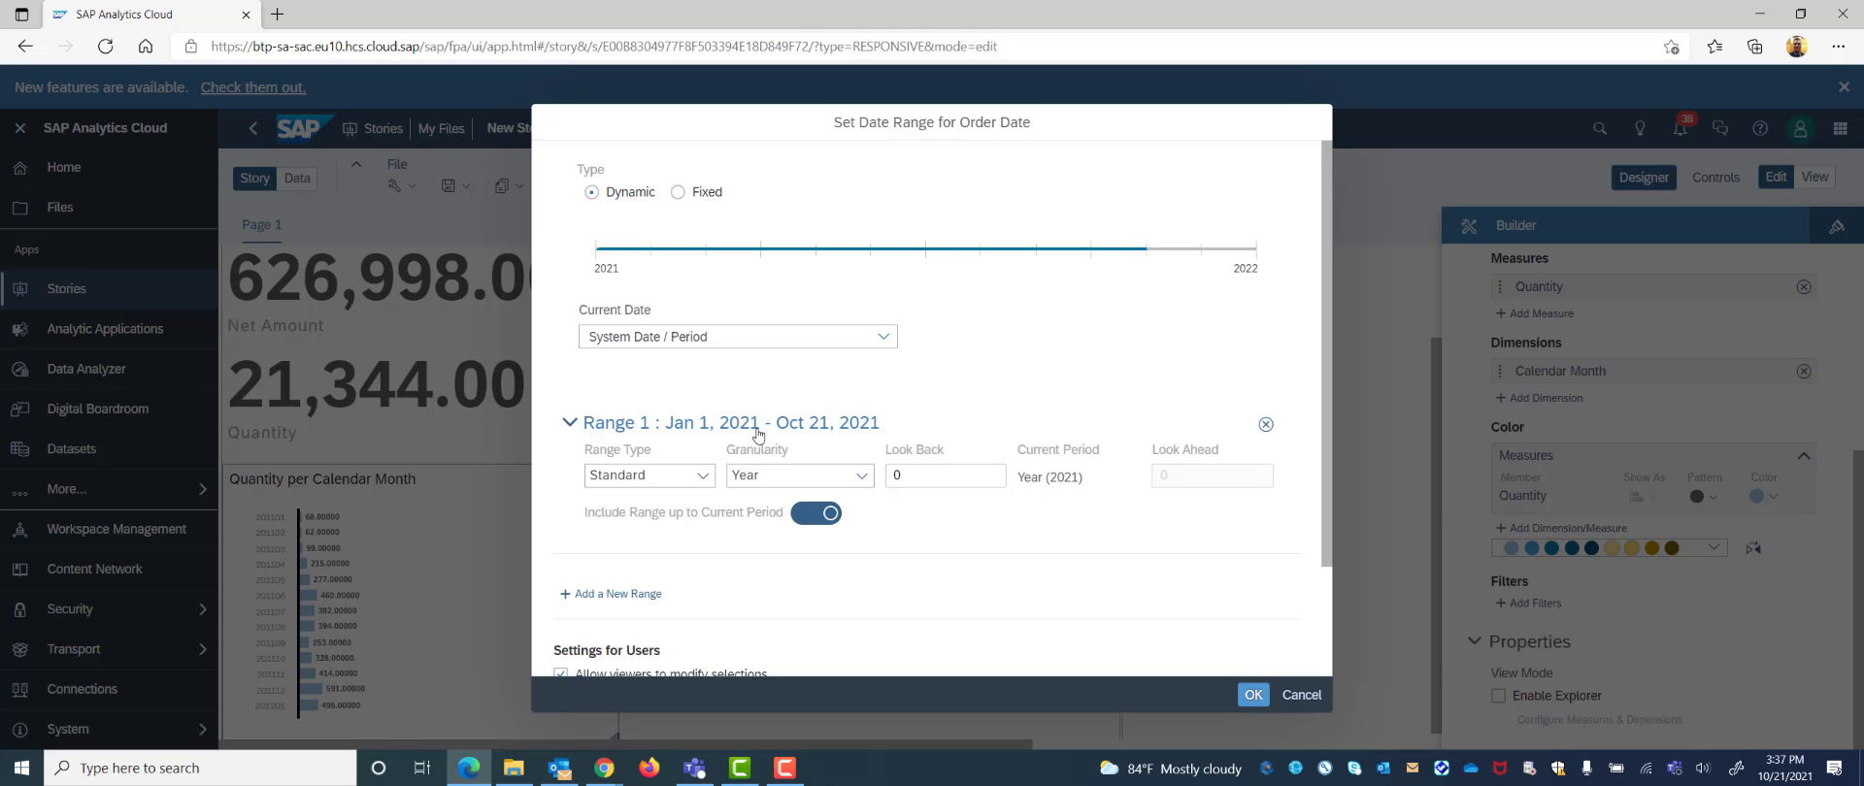
click(1253, 695)
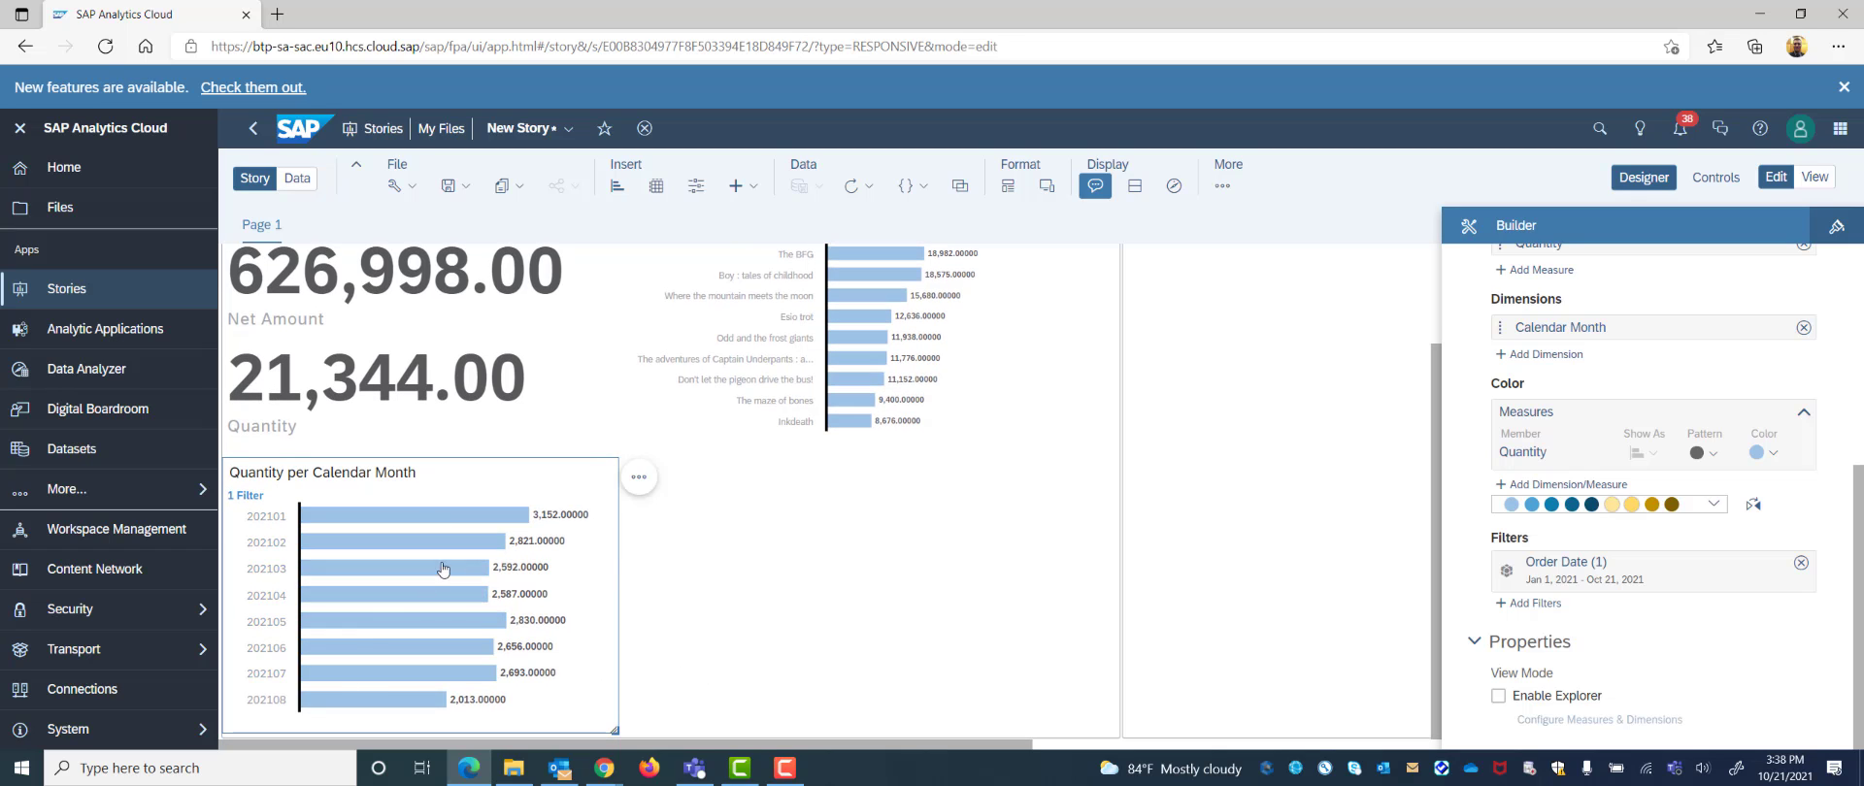
Change the Quantity per Calendar Month bar chart to a line chart from the Trend types
scroll(1026, 554, up, 3)
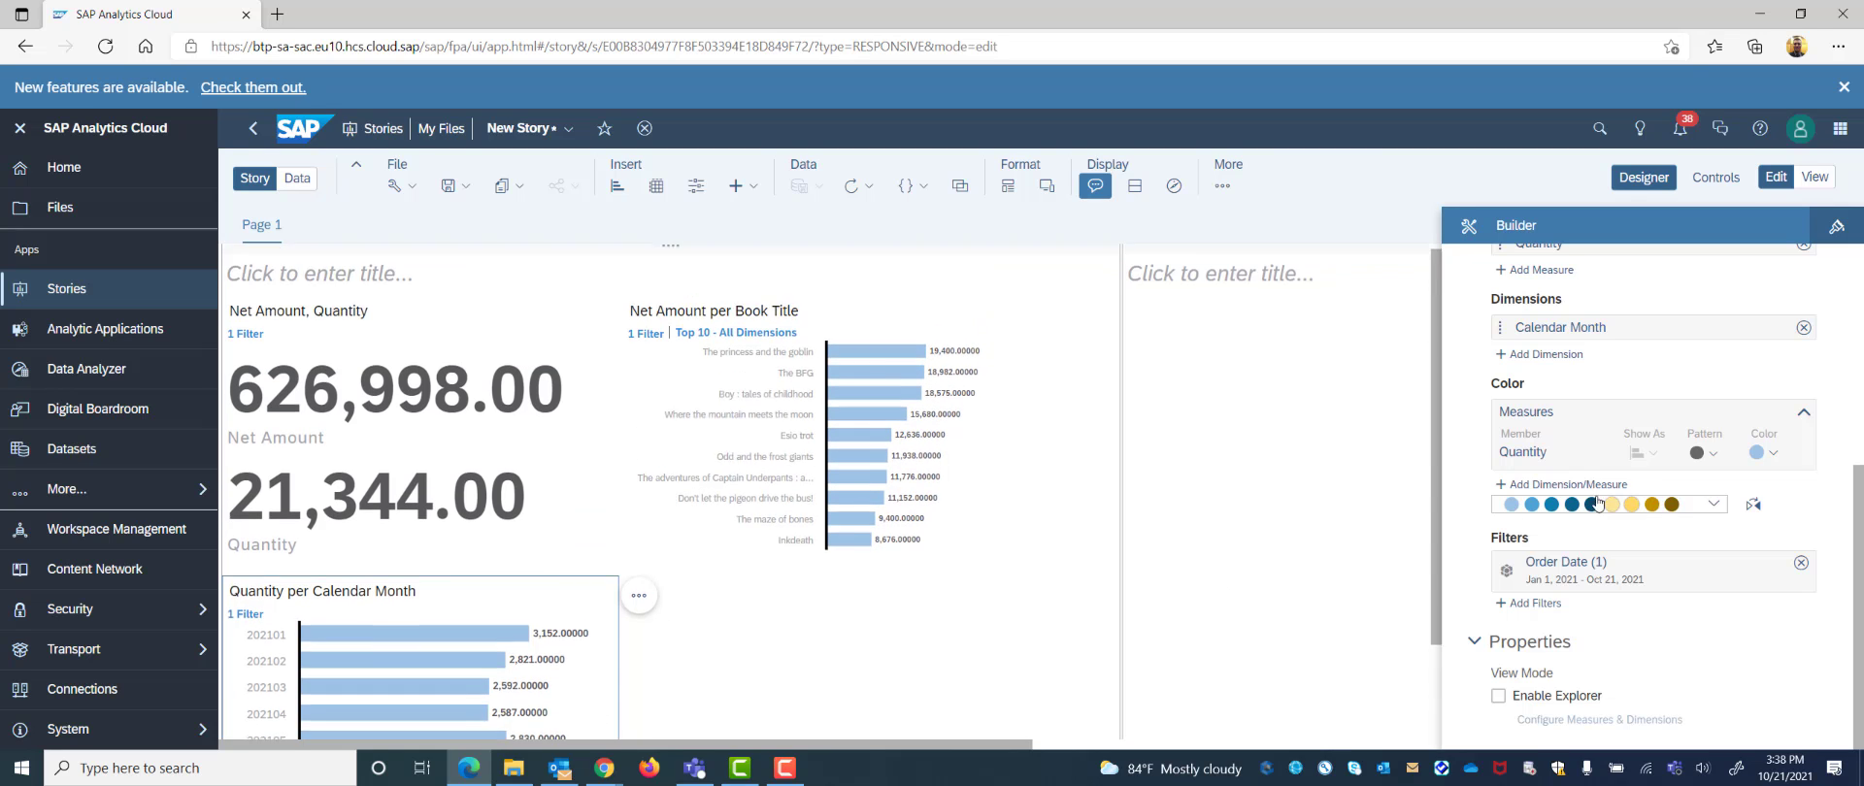
scroll(1451, 463, up, 5)
scroll(1451, 463, up, 1)
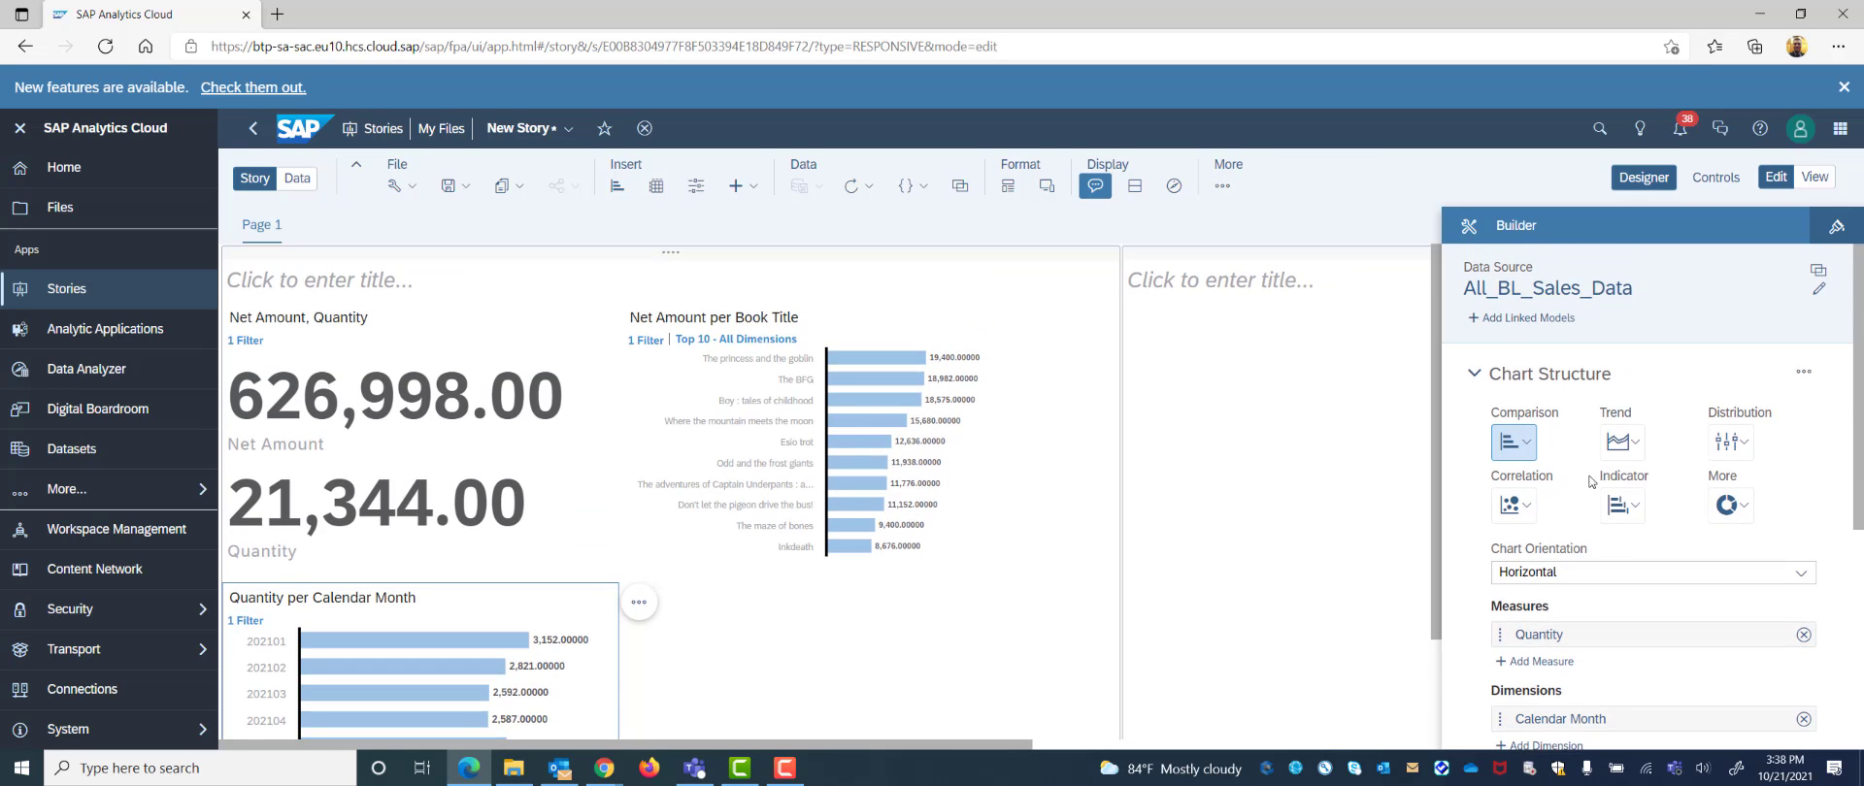
click(1635, 449)
click(1640, 509)
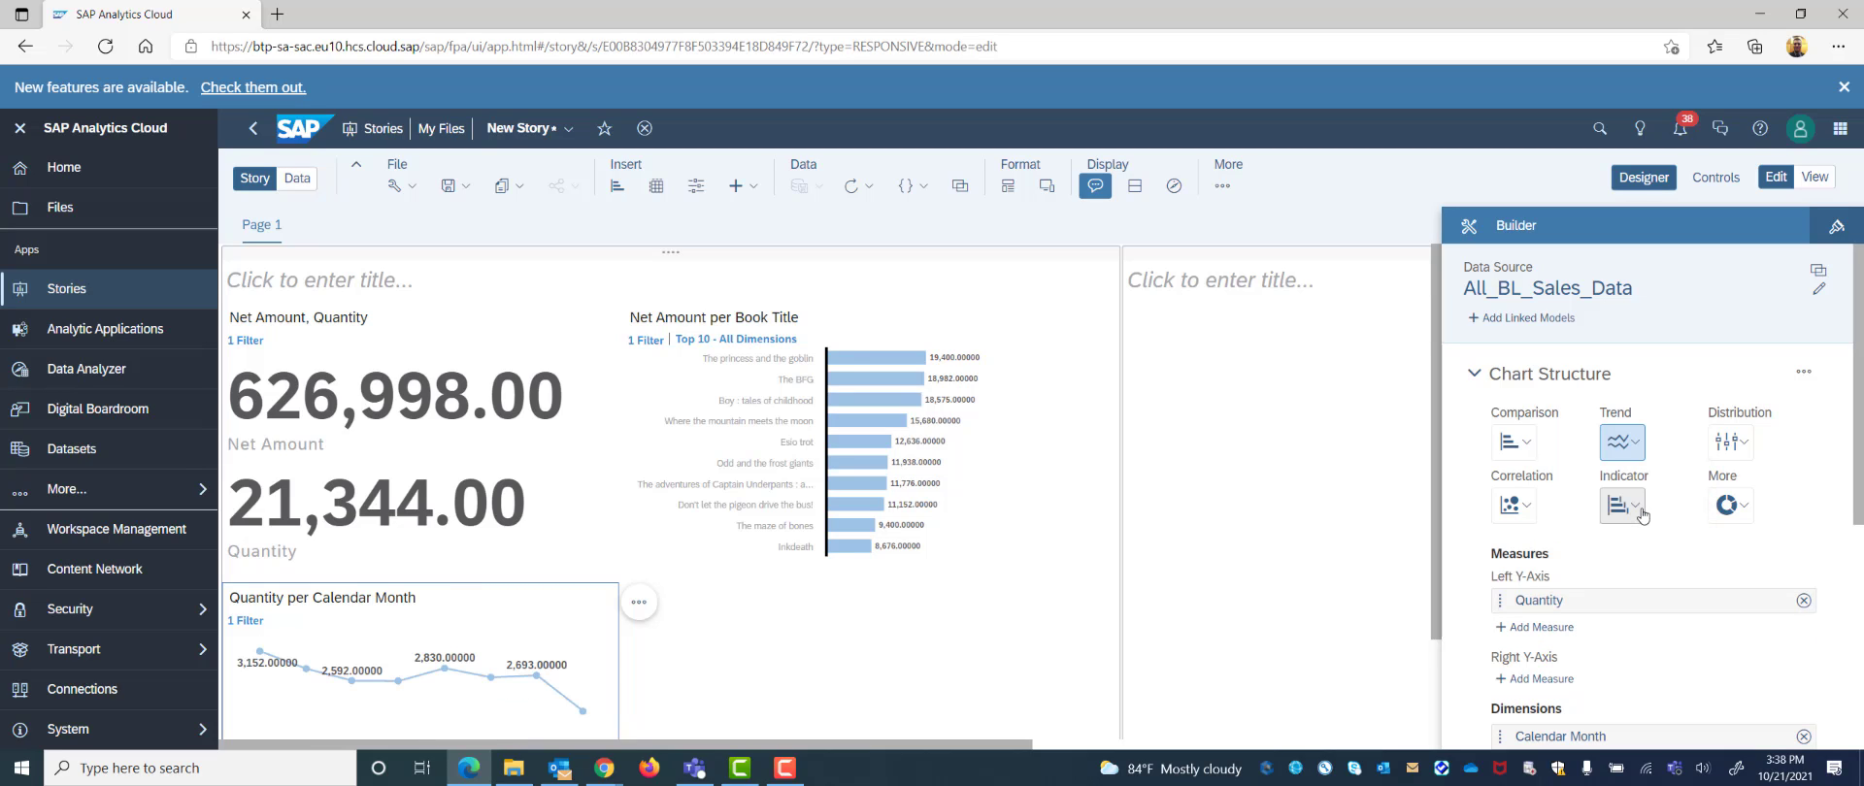
Increase the look-back of the Quantity per Calendar Month chart's dynamic Order Date filter so its range starts on Jan 1, 2020
scroll(806, 550, down, 2)
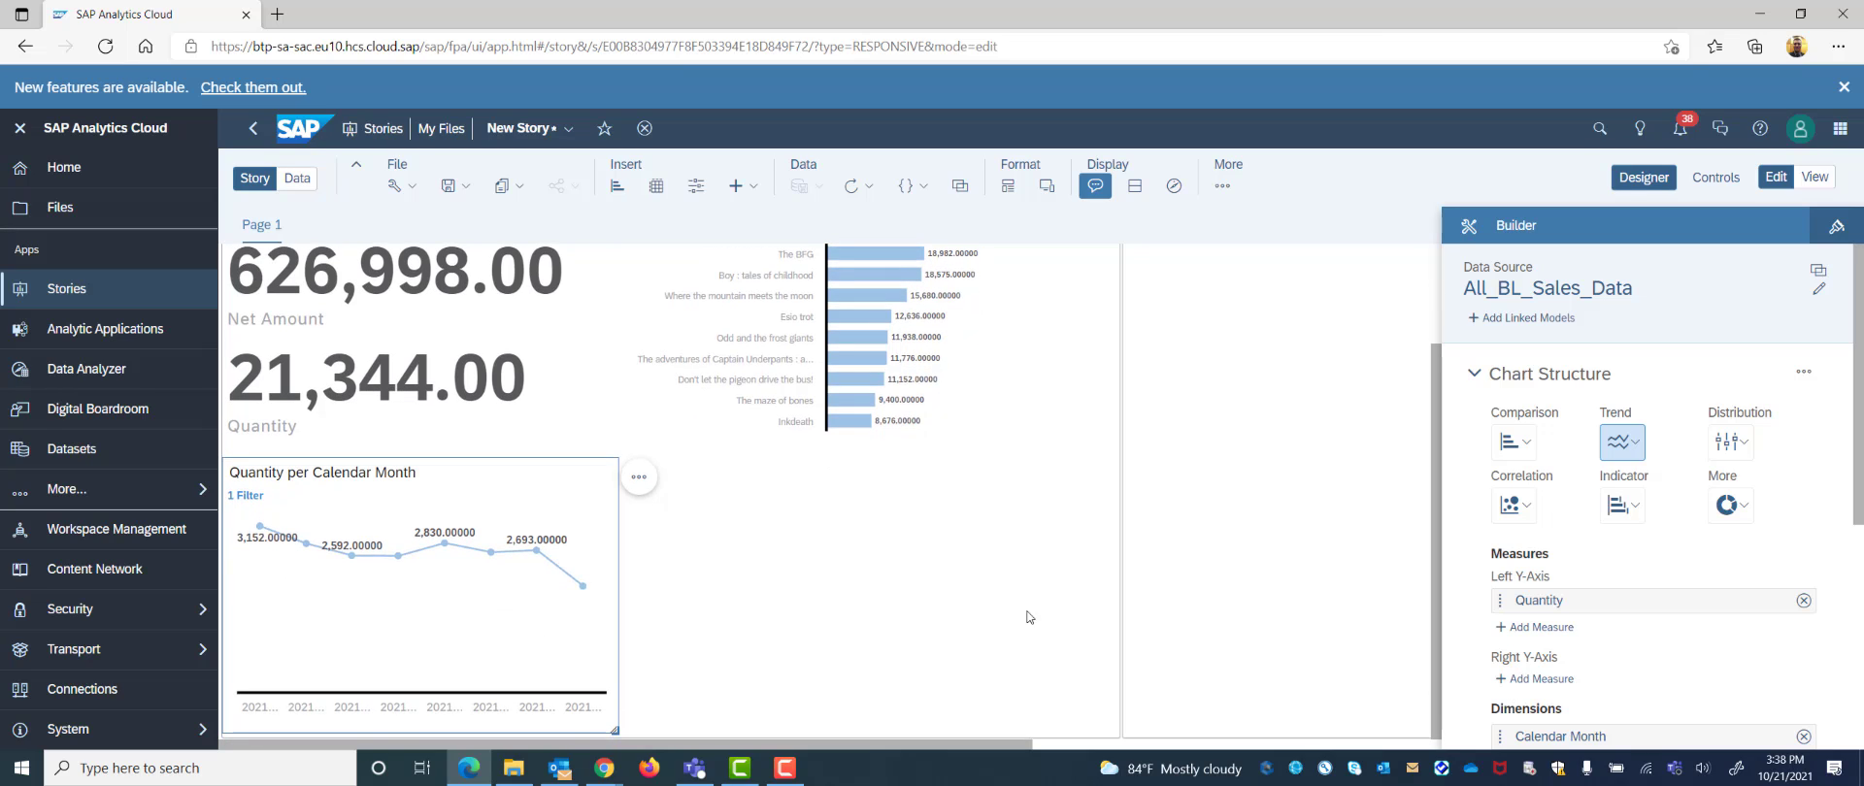
scroll(1687, 630, down, 5)
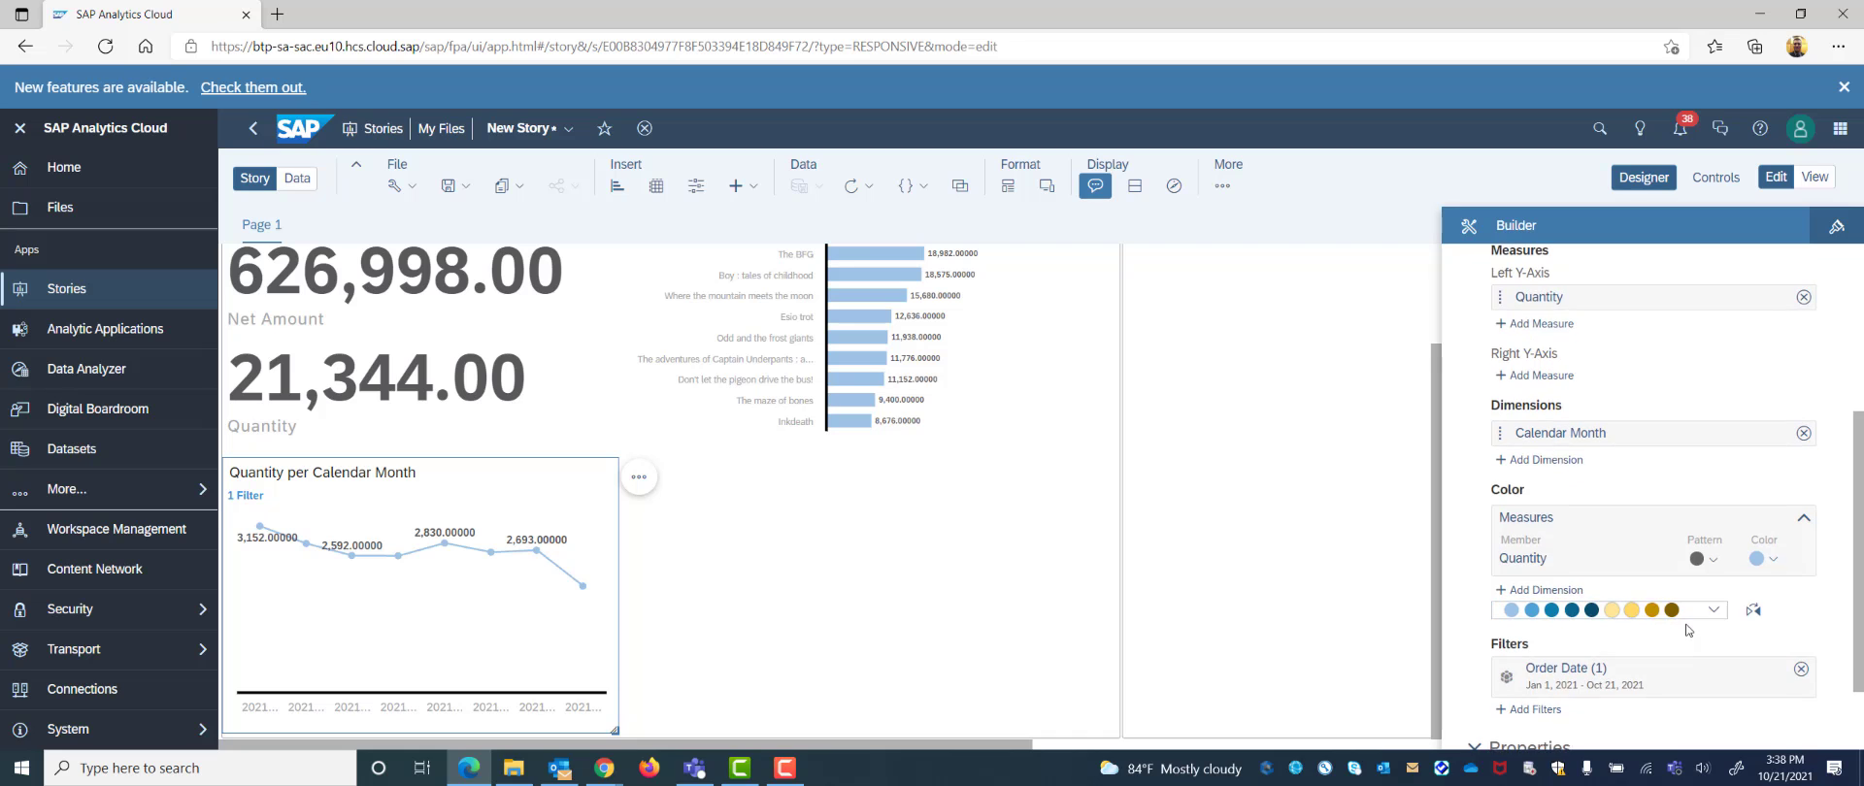
scroll(1686, 628, down, 1)
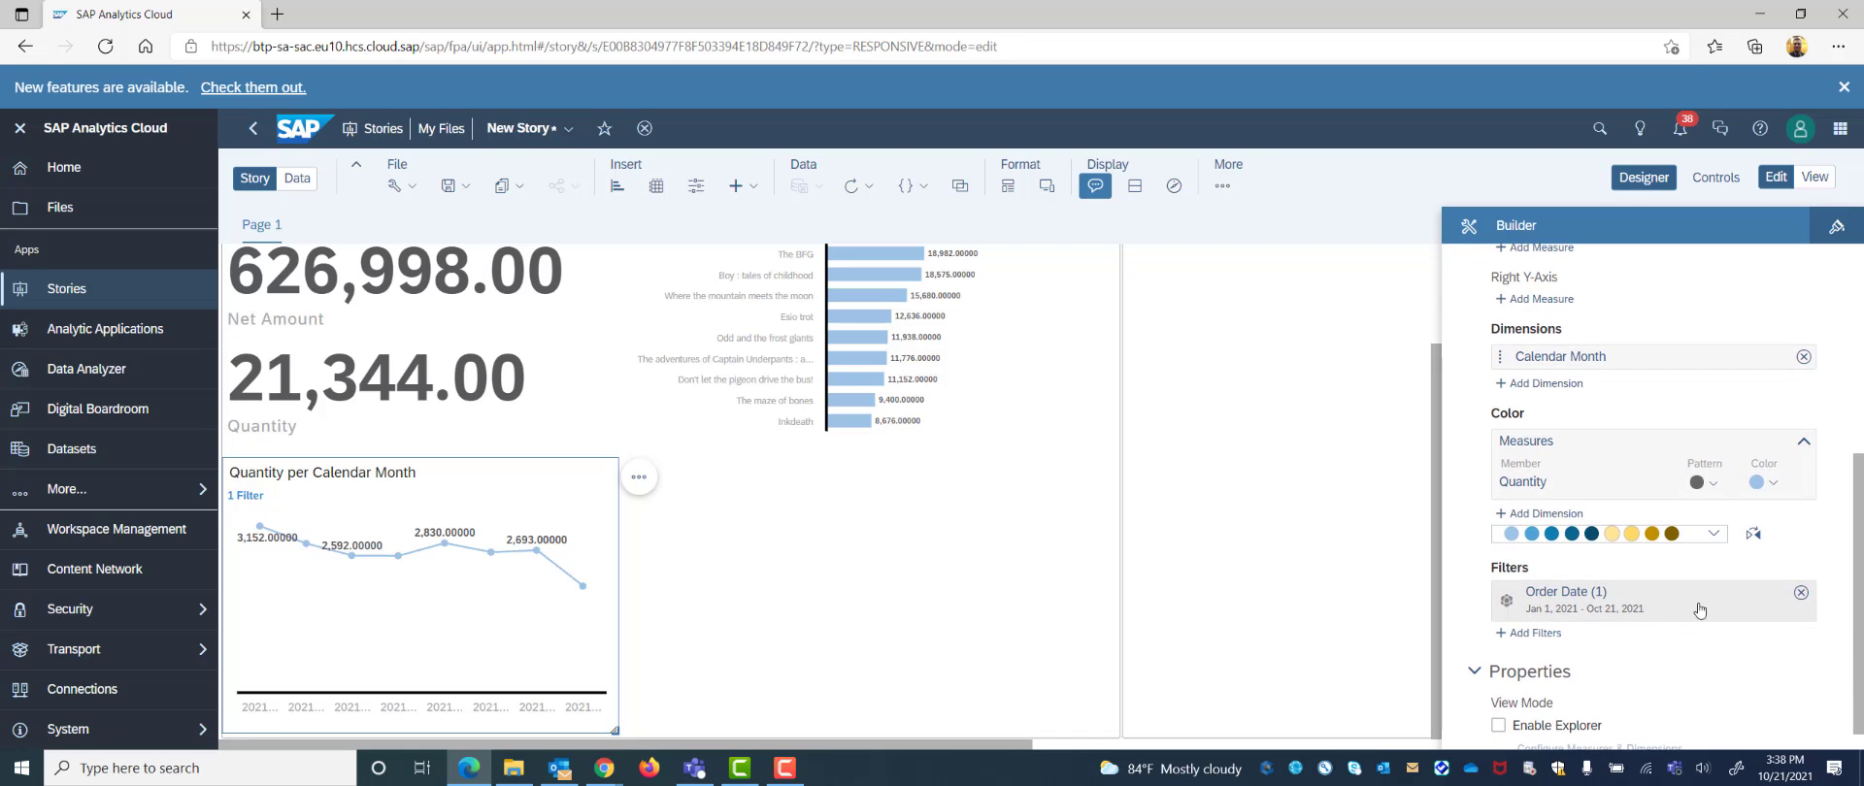
click(1542, 616)
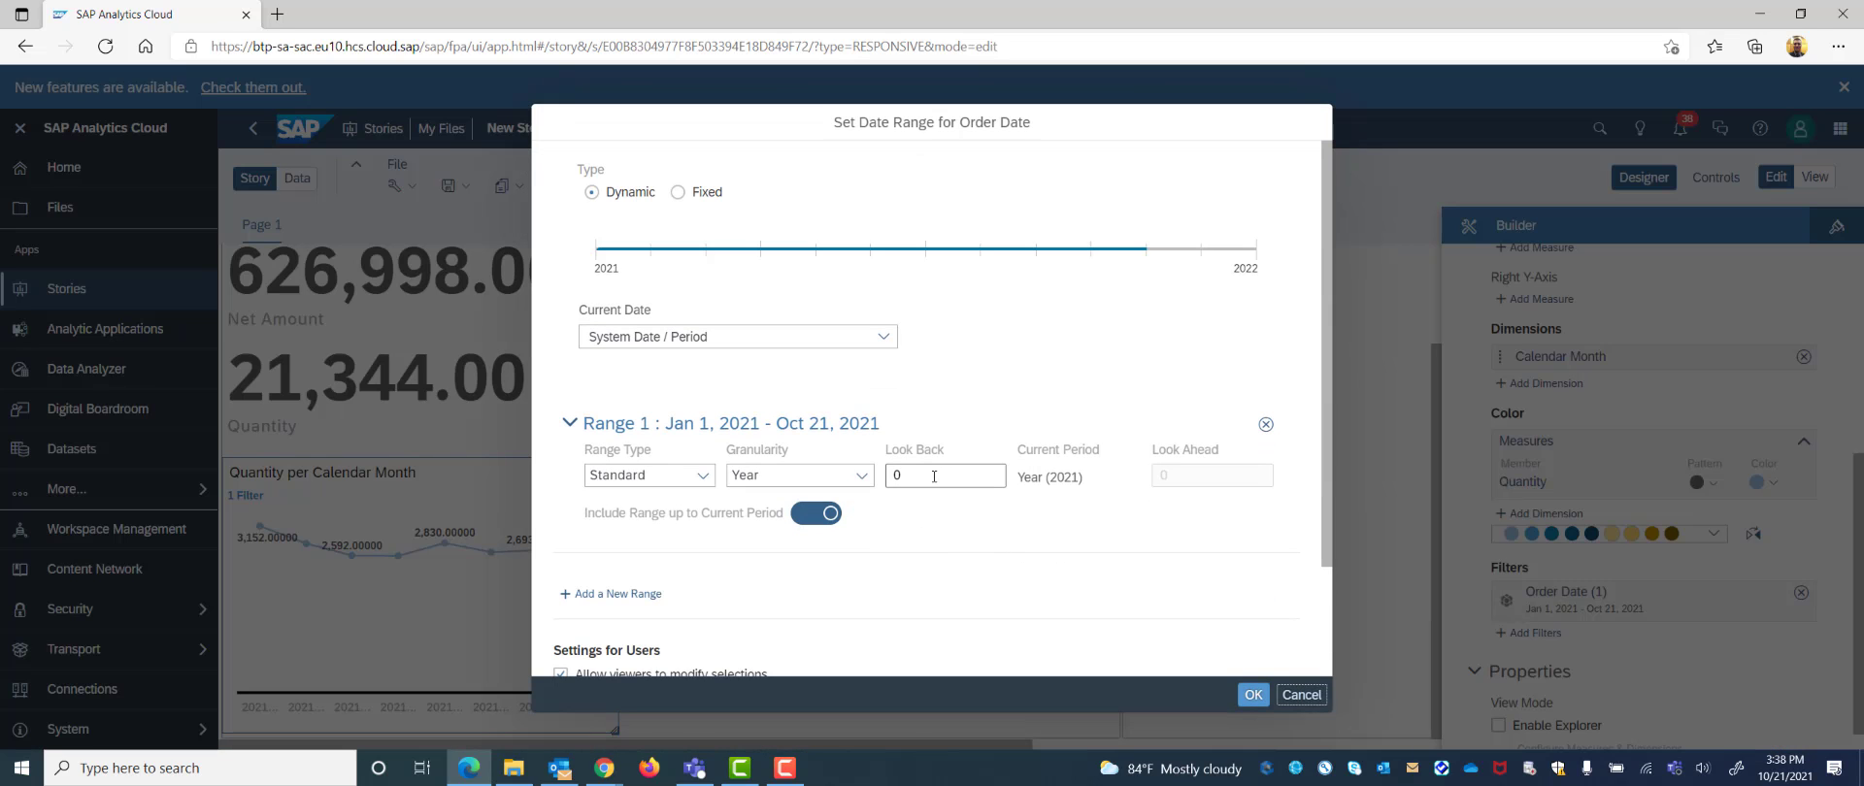
click(934, 477)
click(1251, 694)
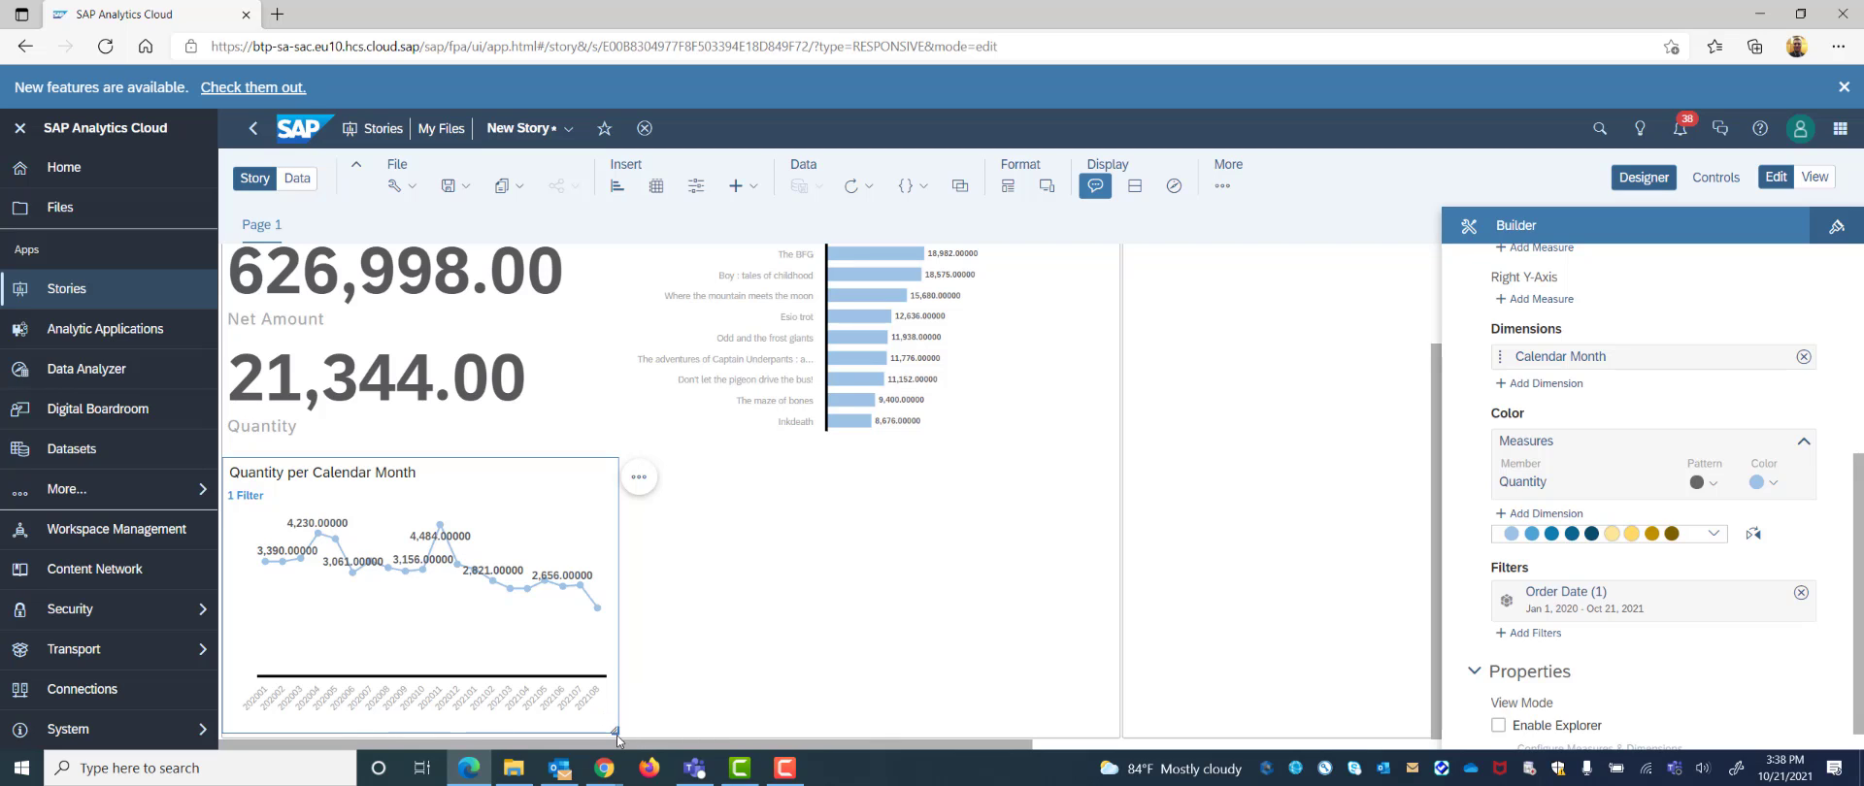
Widen the Quantity per Calendar Month line chart to span the full width of the first lane
drag(621, 736, 1098, 718)
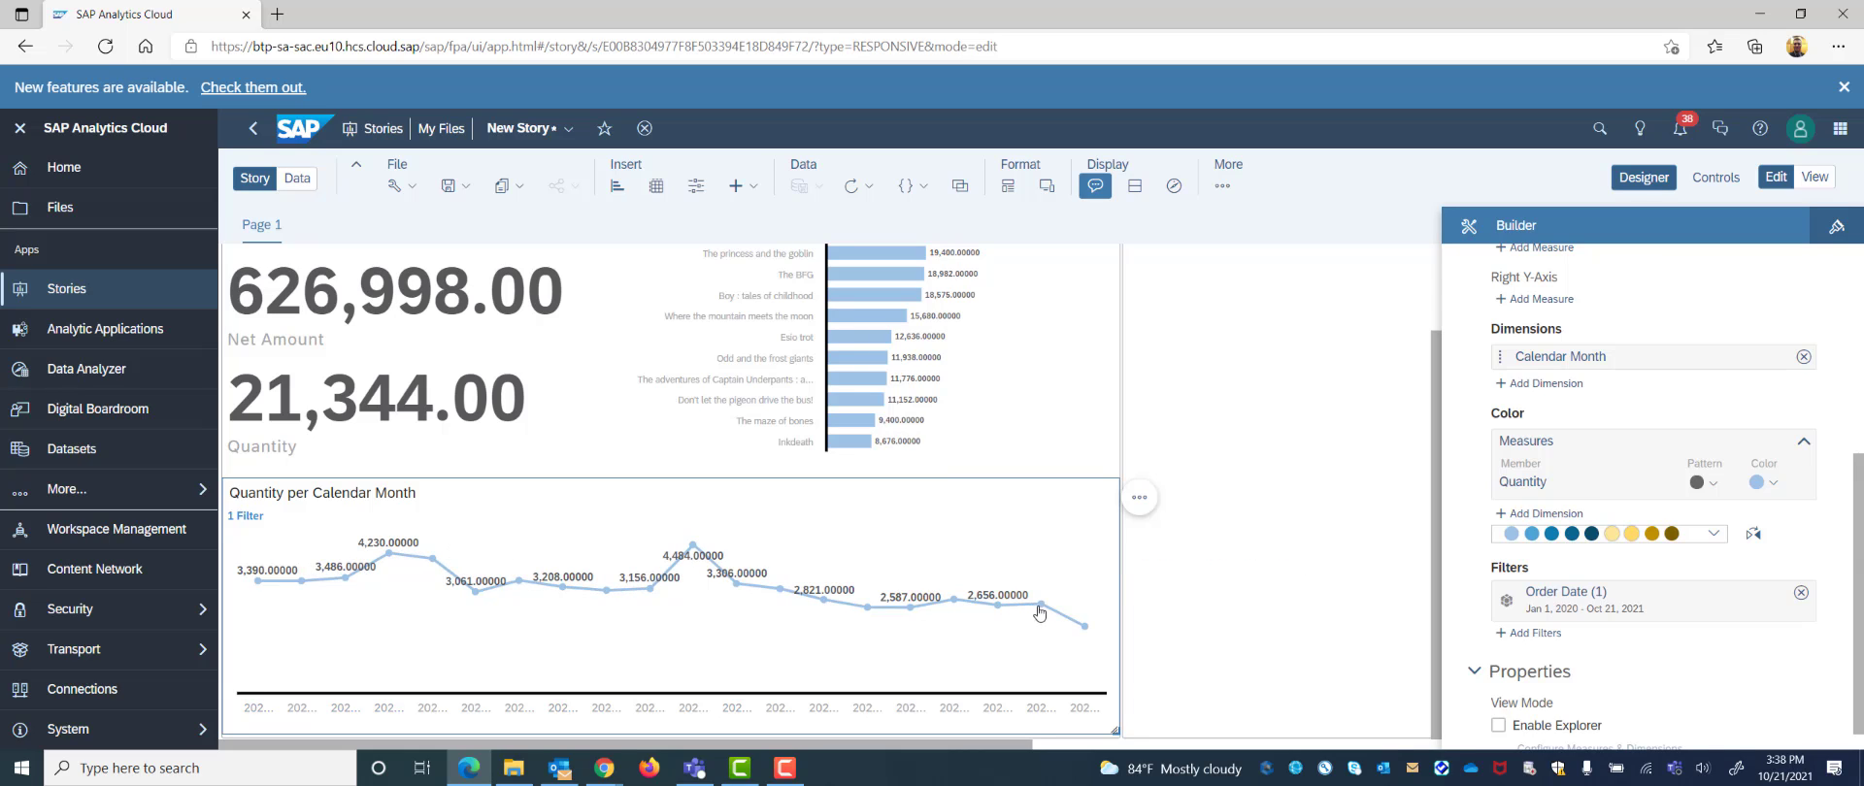
scroll(817, 617, up, 1)
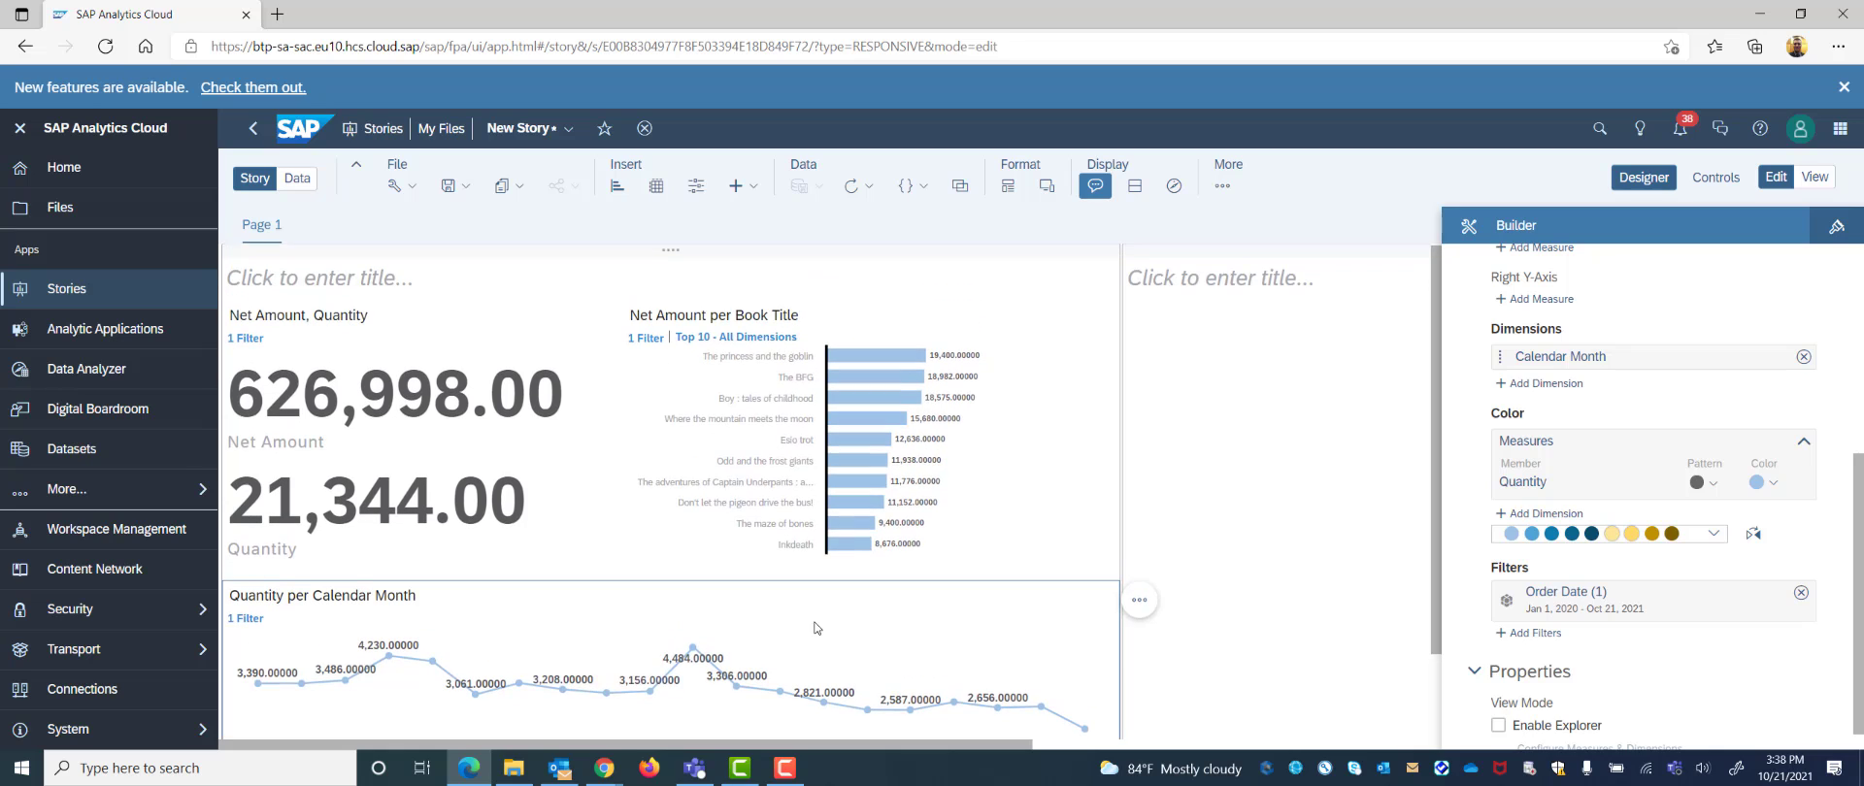
scroll(823, 627, down, 1)
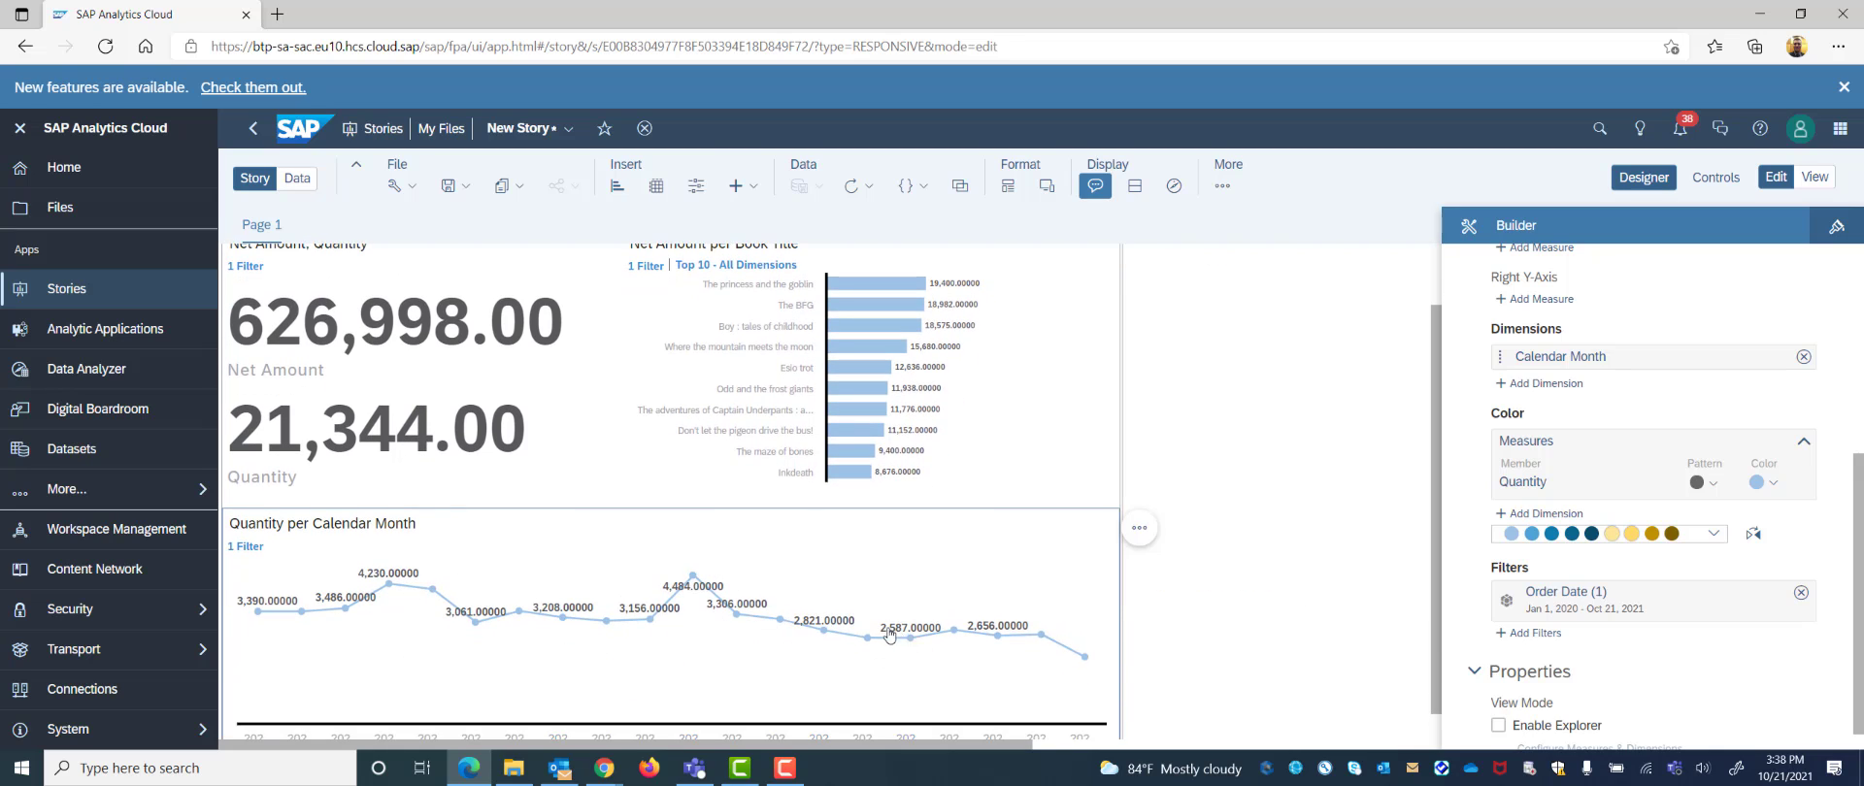
scroll(792, 626, up, 1)
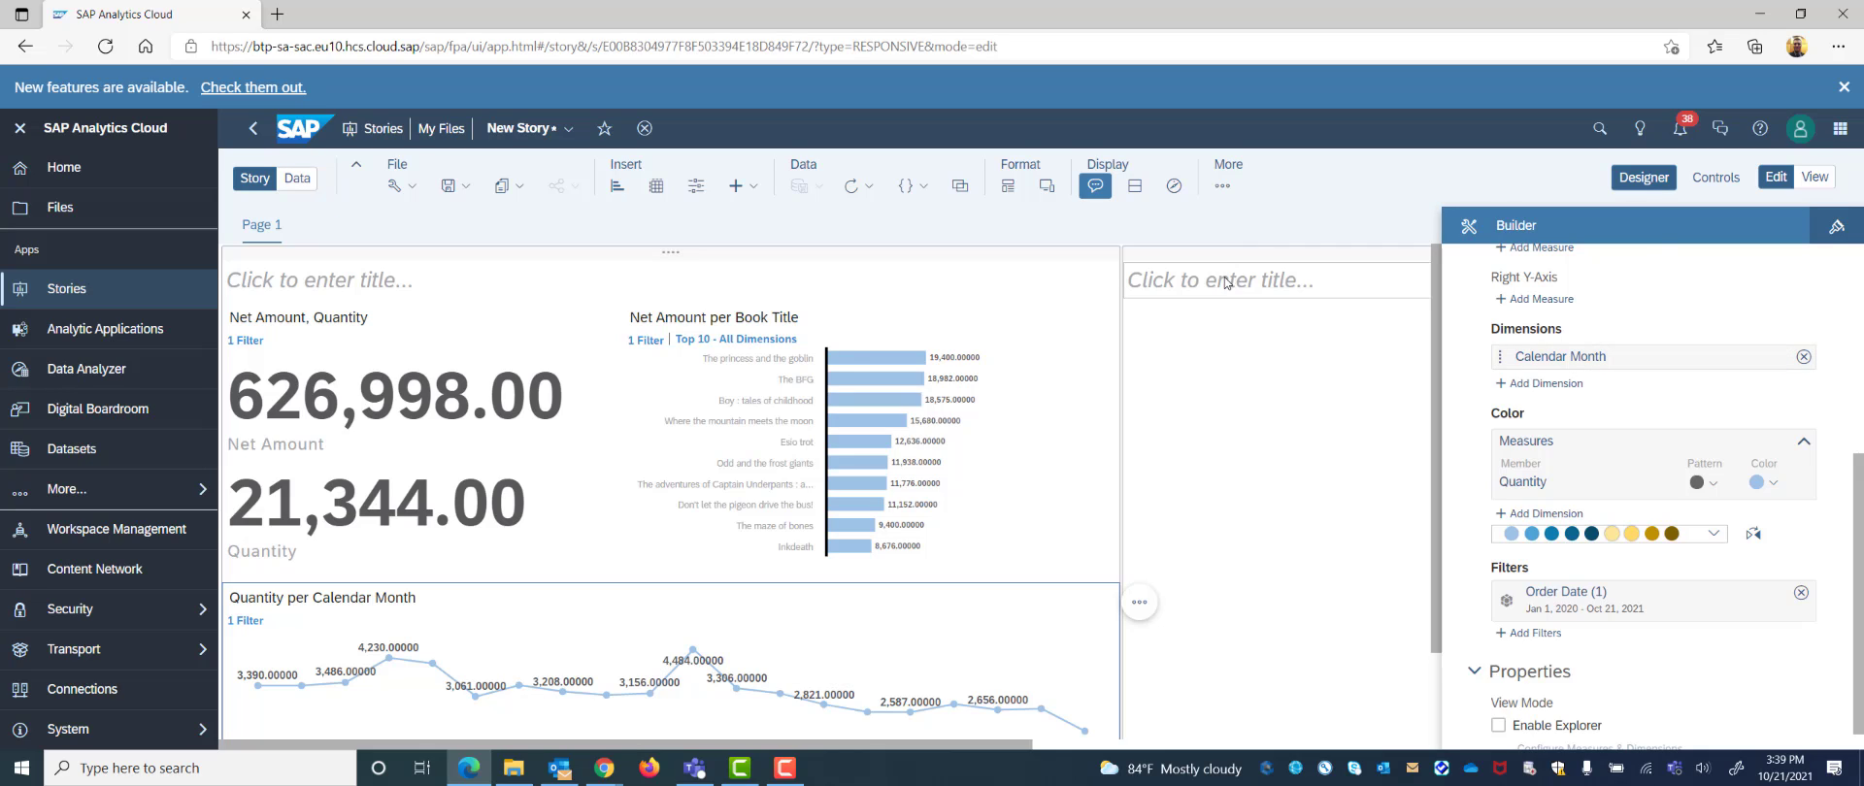
Insert a chart in the second, empty lane with Net Amount as its measure
click(1217, 349)
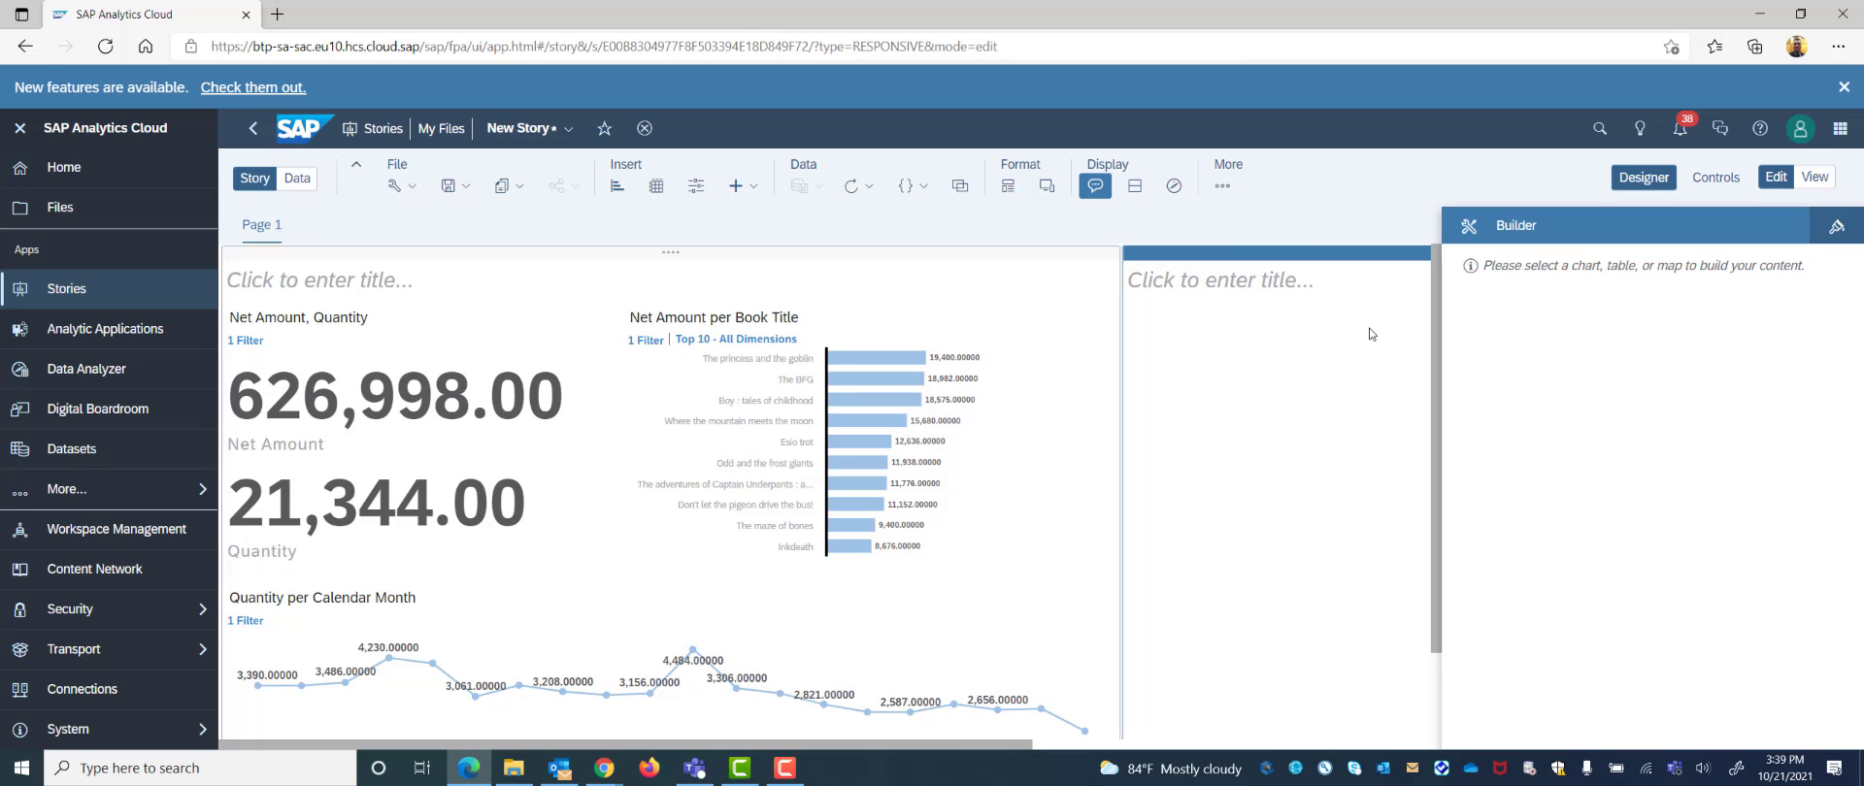
click(623, 192)
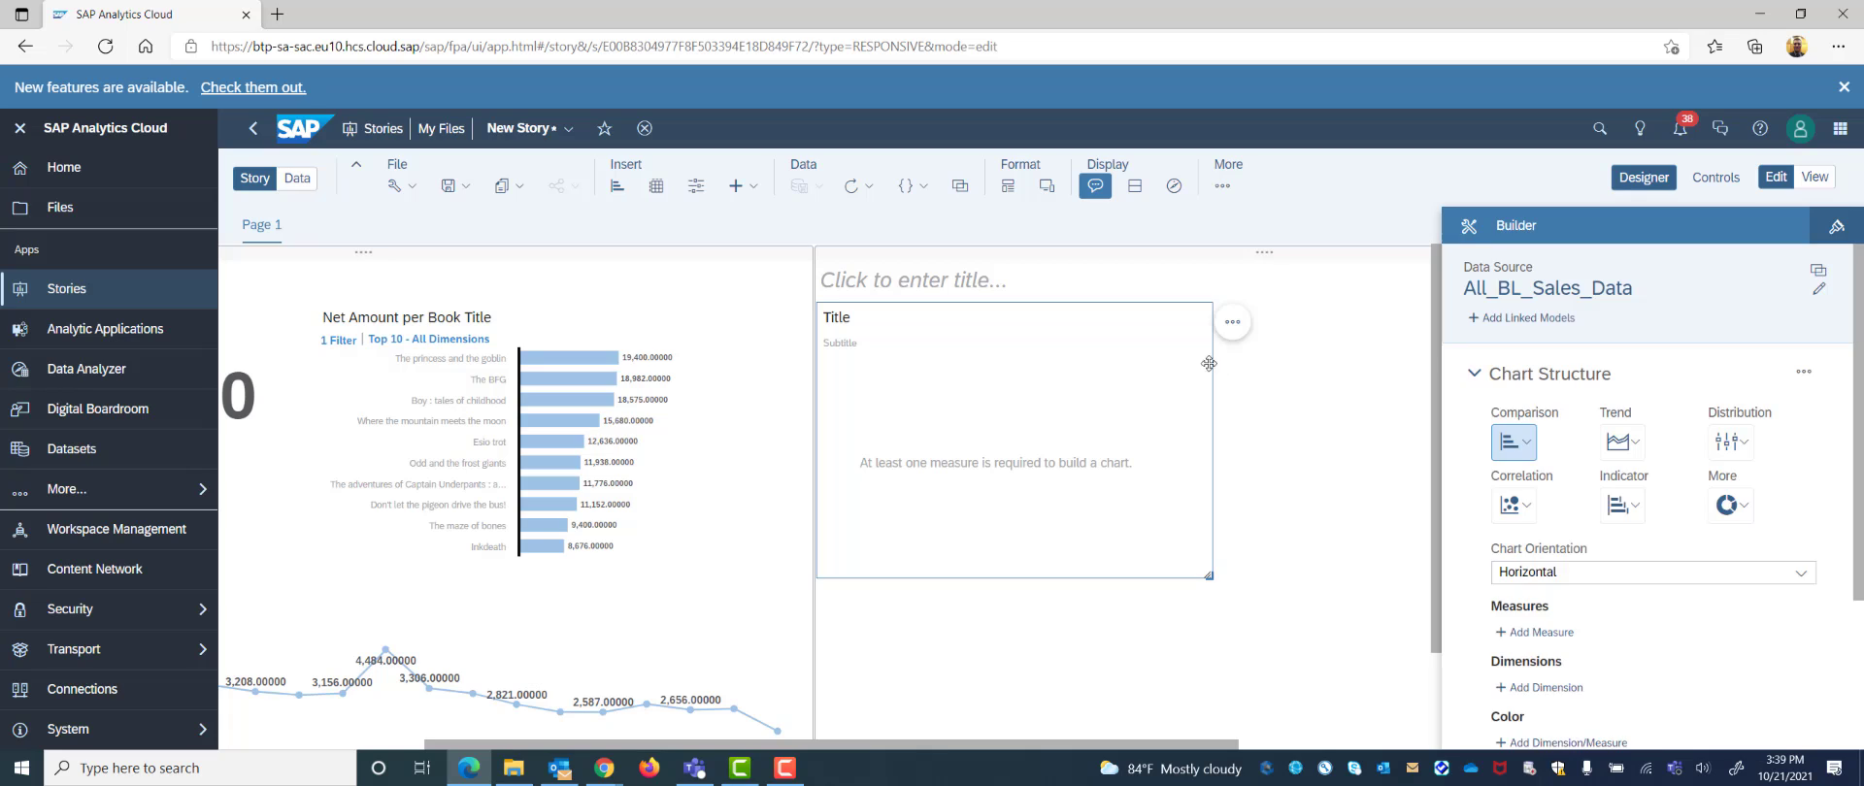
click(1562, 637)
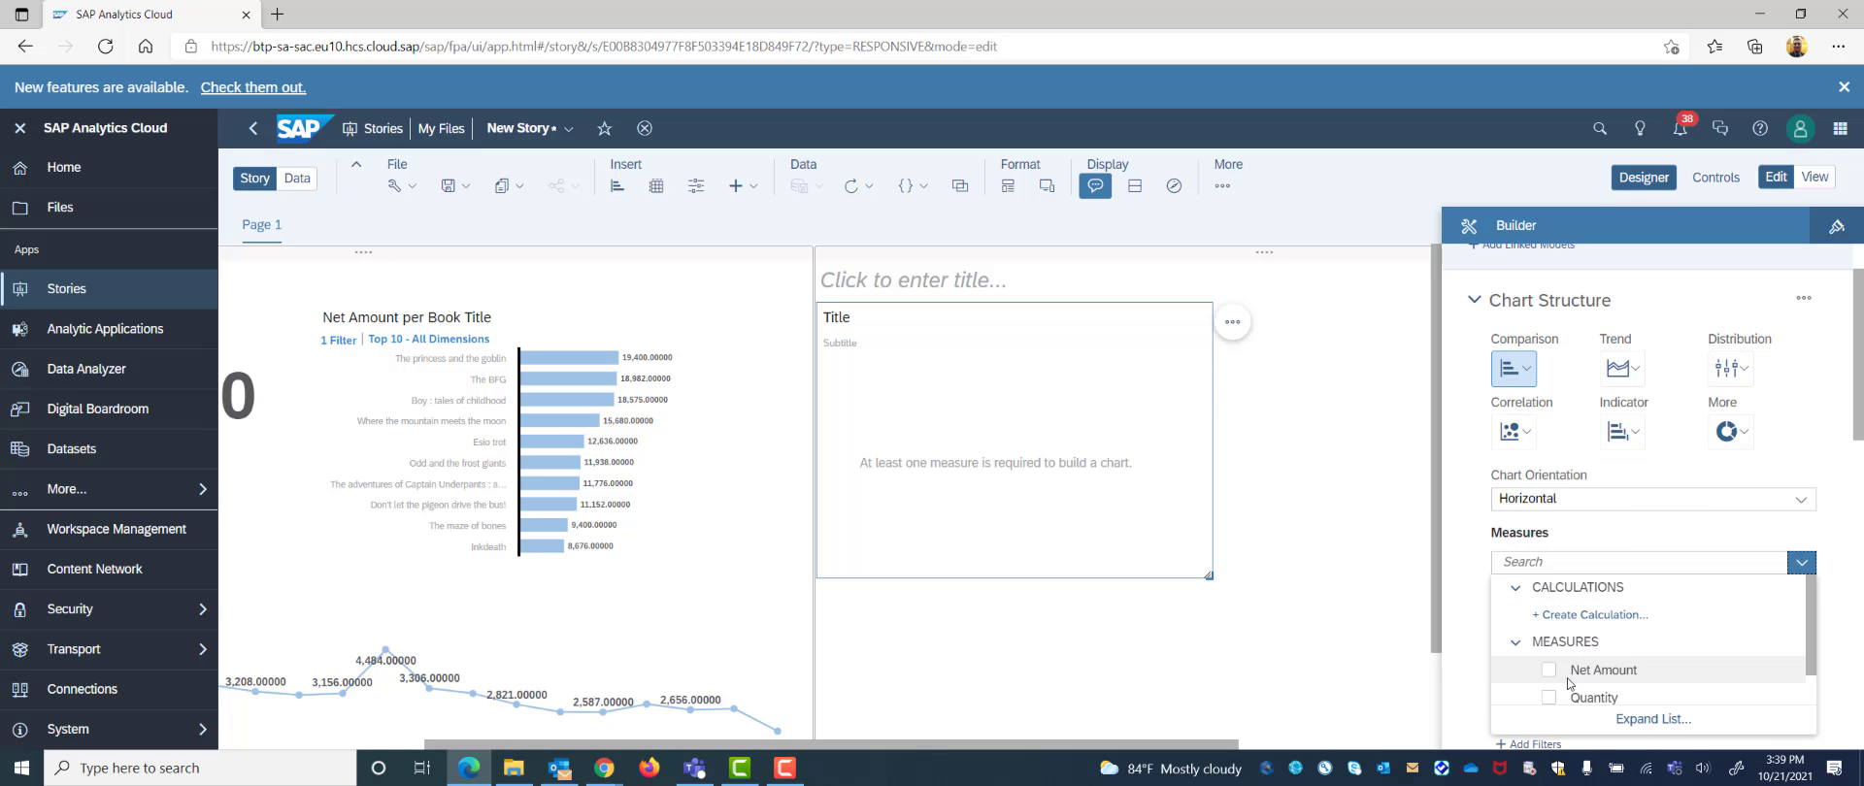
click(1550, 678)
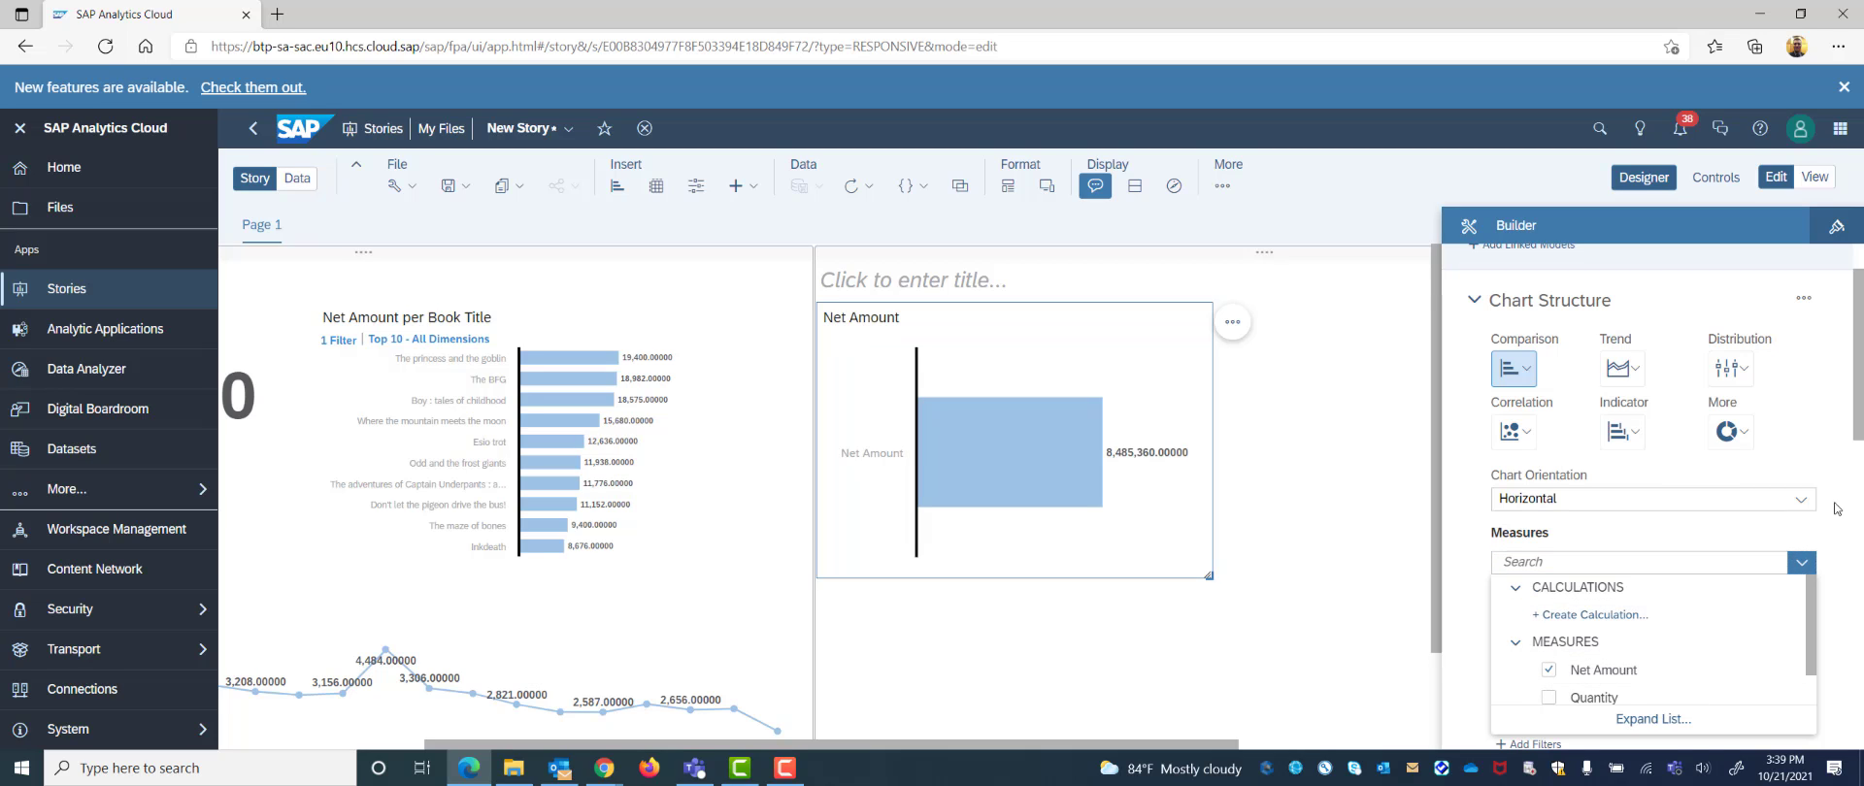
click(1860, 434)
Add Calendar Month from Time Dimension - Day as the Net Amount chart's dimension
scroll(1553, 652, down, 3)
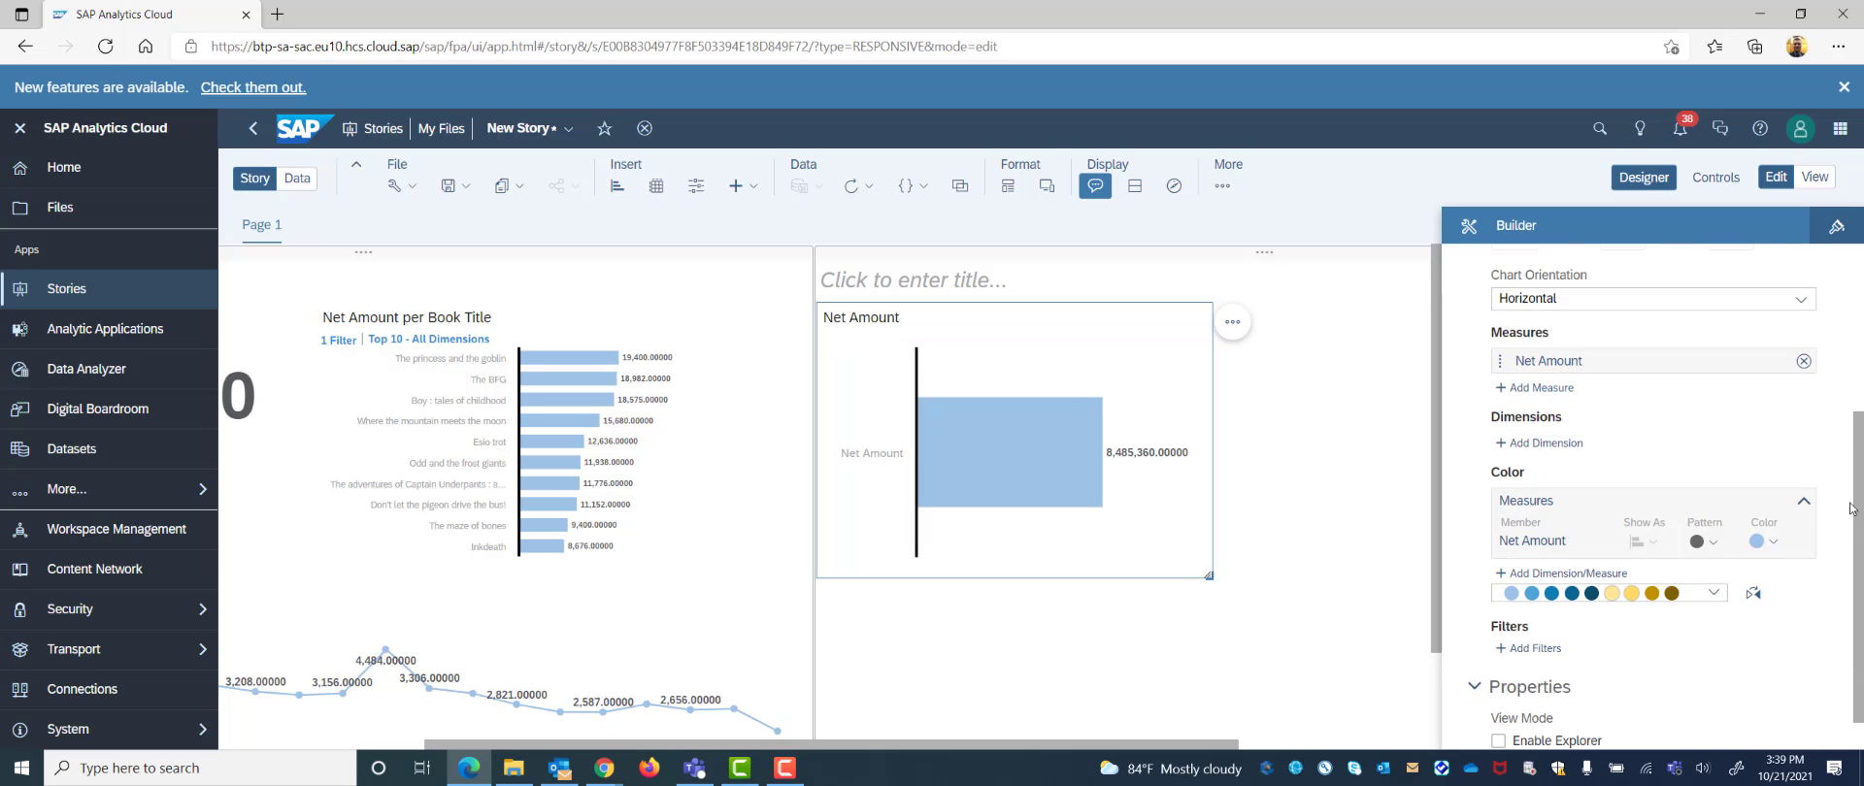
click(1551, 405)
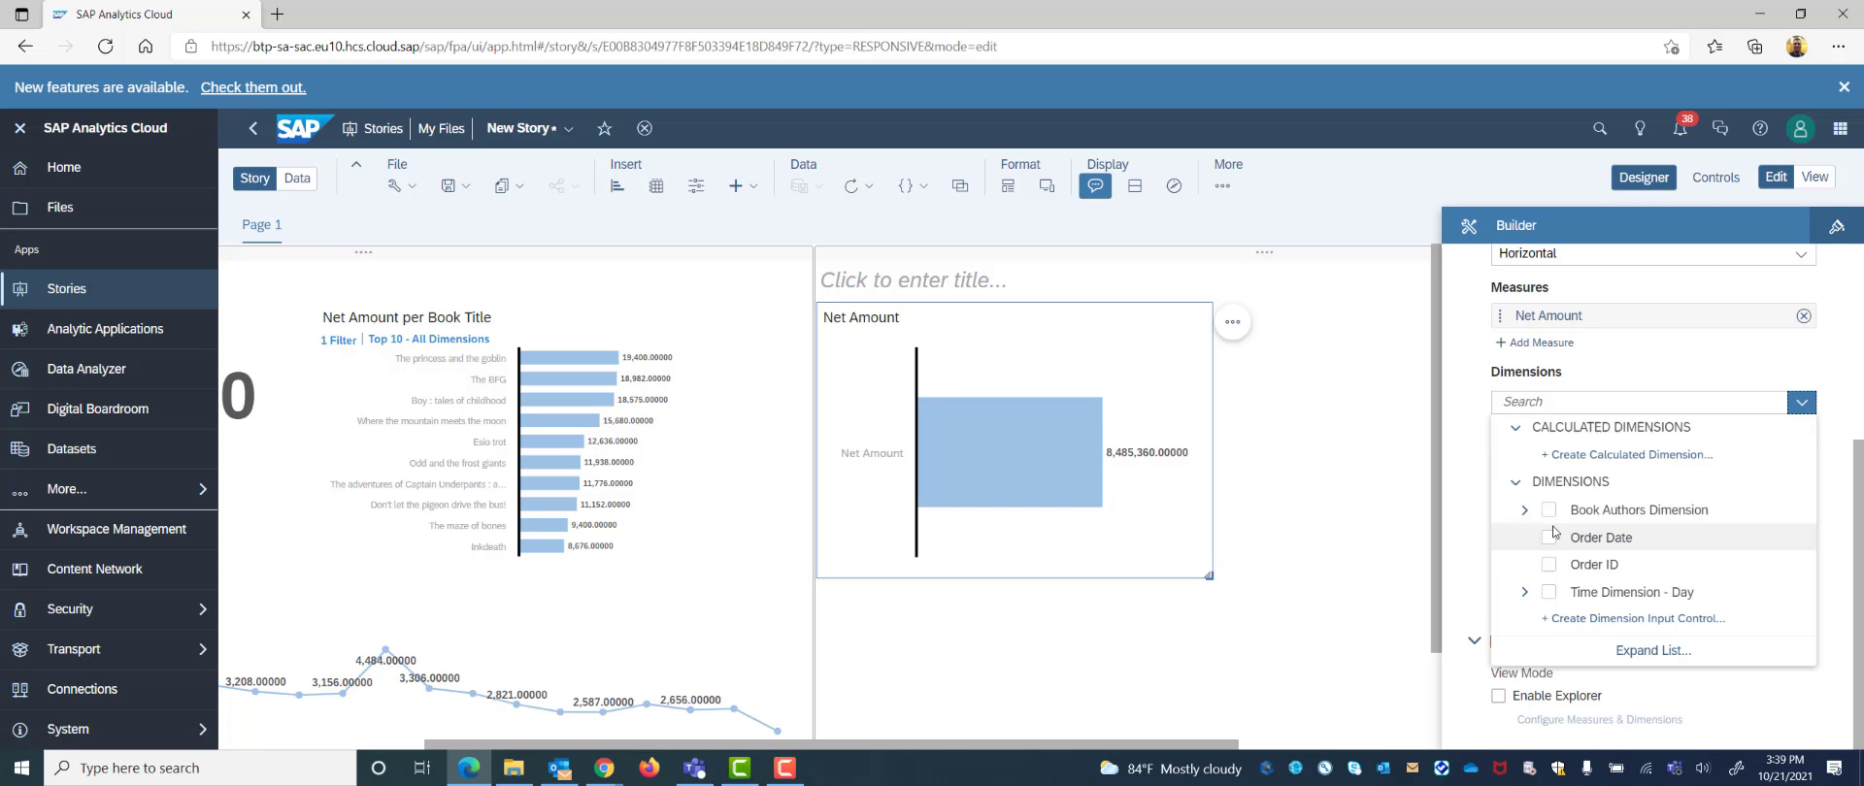
click(1524, 592)
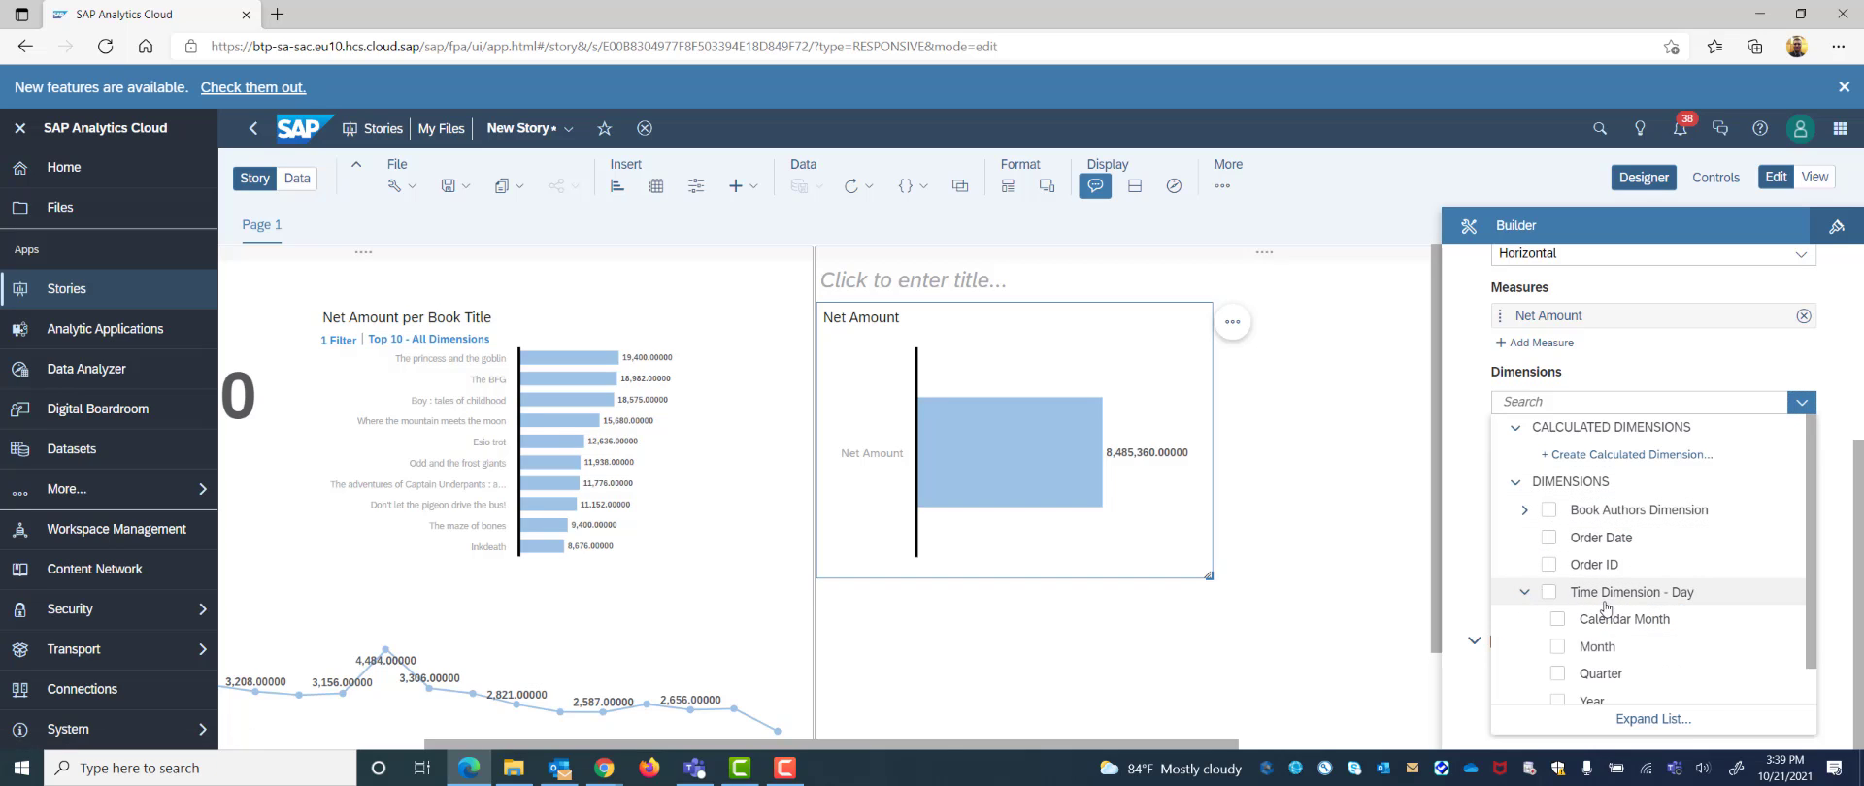
click(1557, 579)
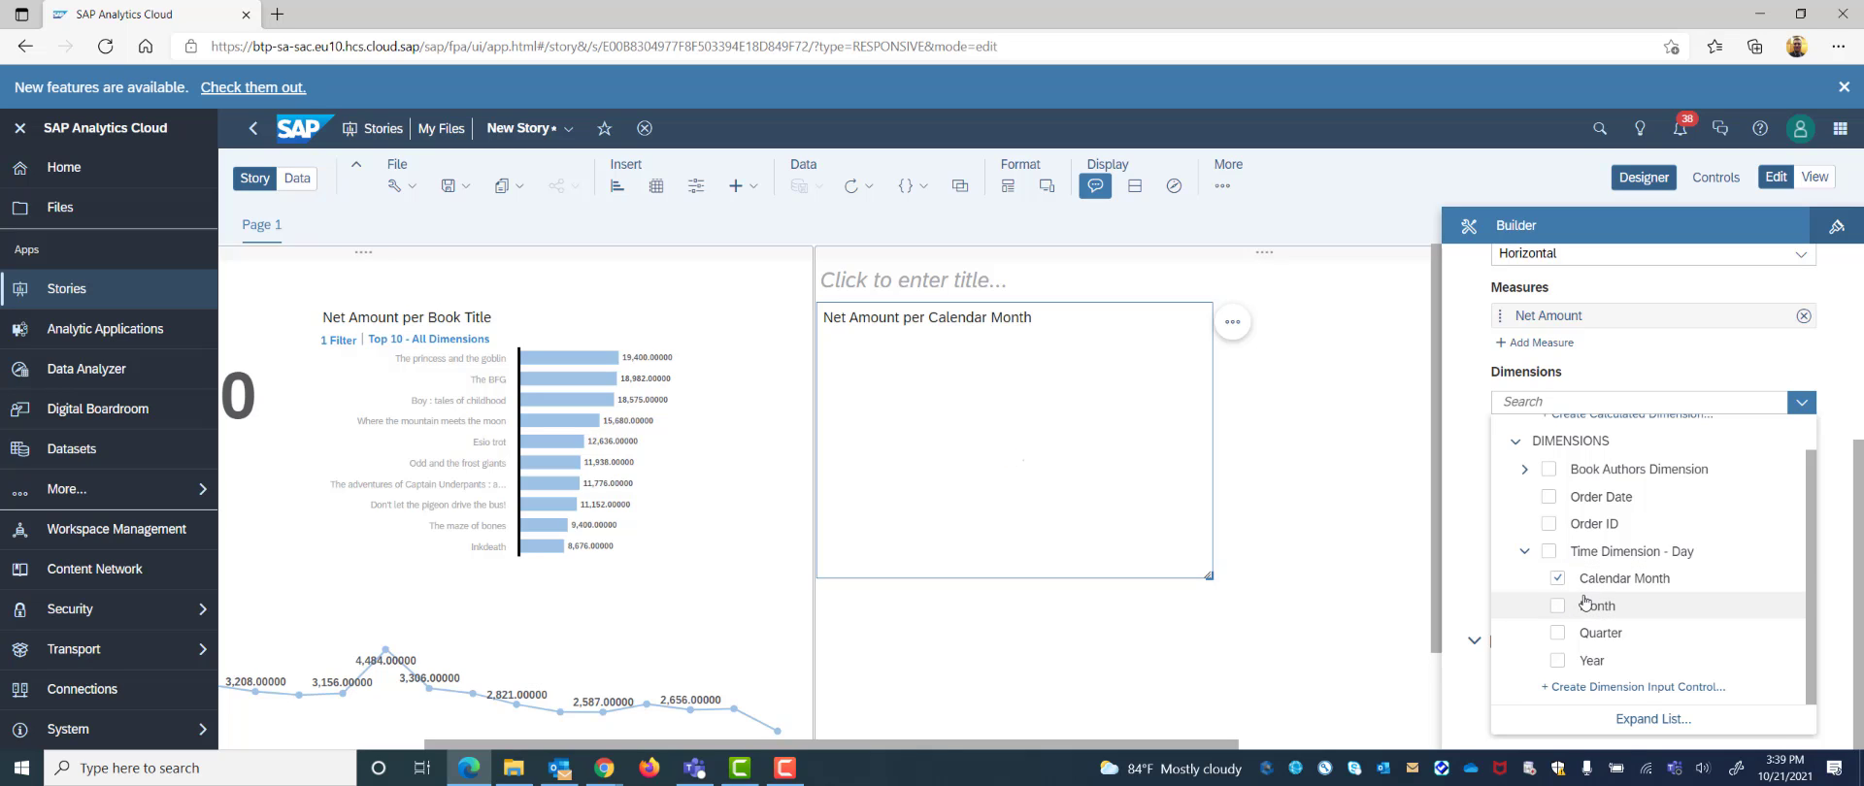
click(1854, 519)
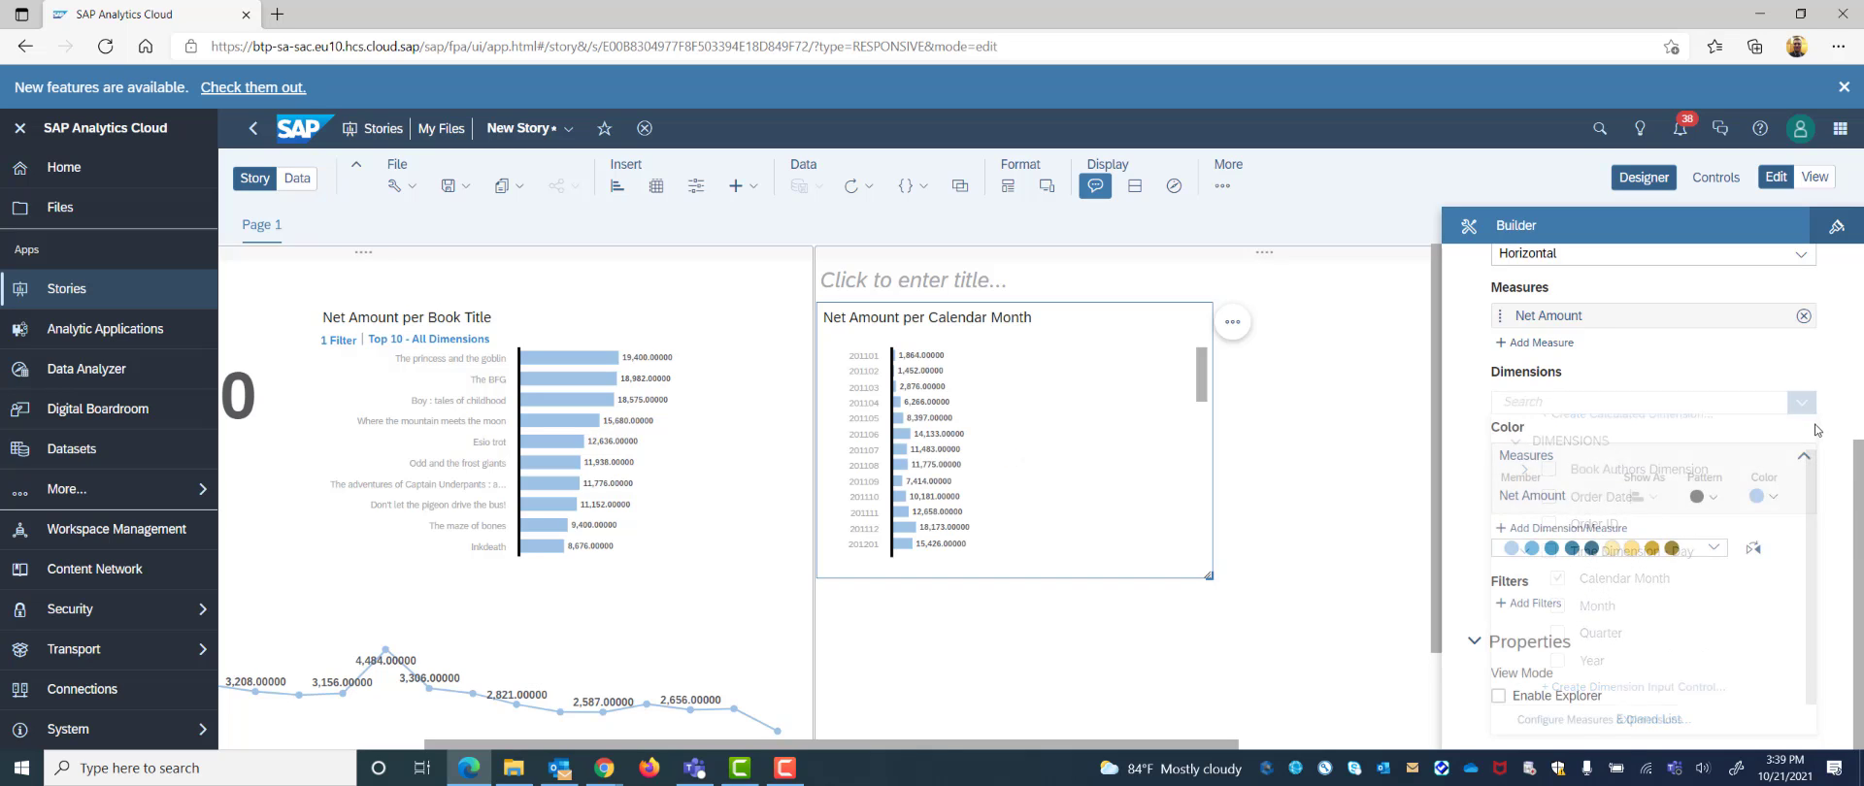
Dismiss the chart-level filter choices and display the story filter bar above the page
click(1542, 606)
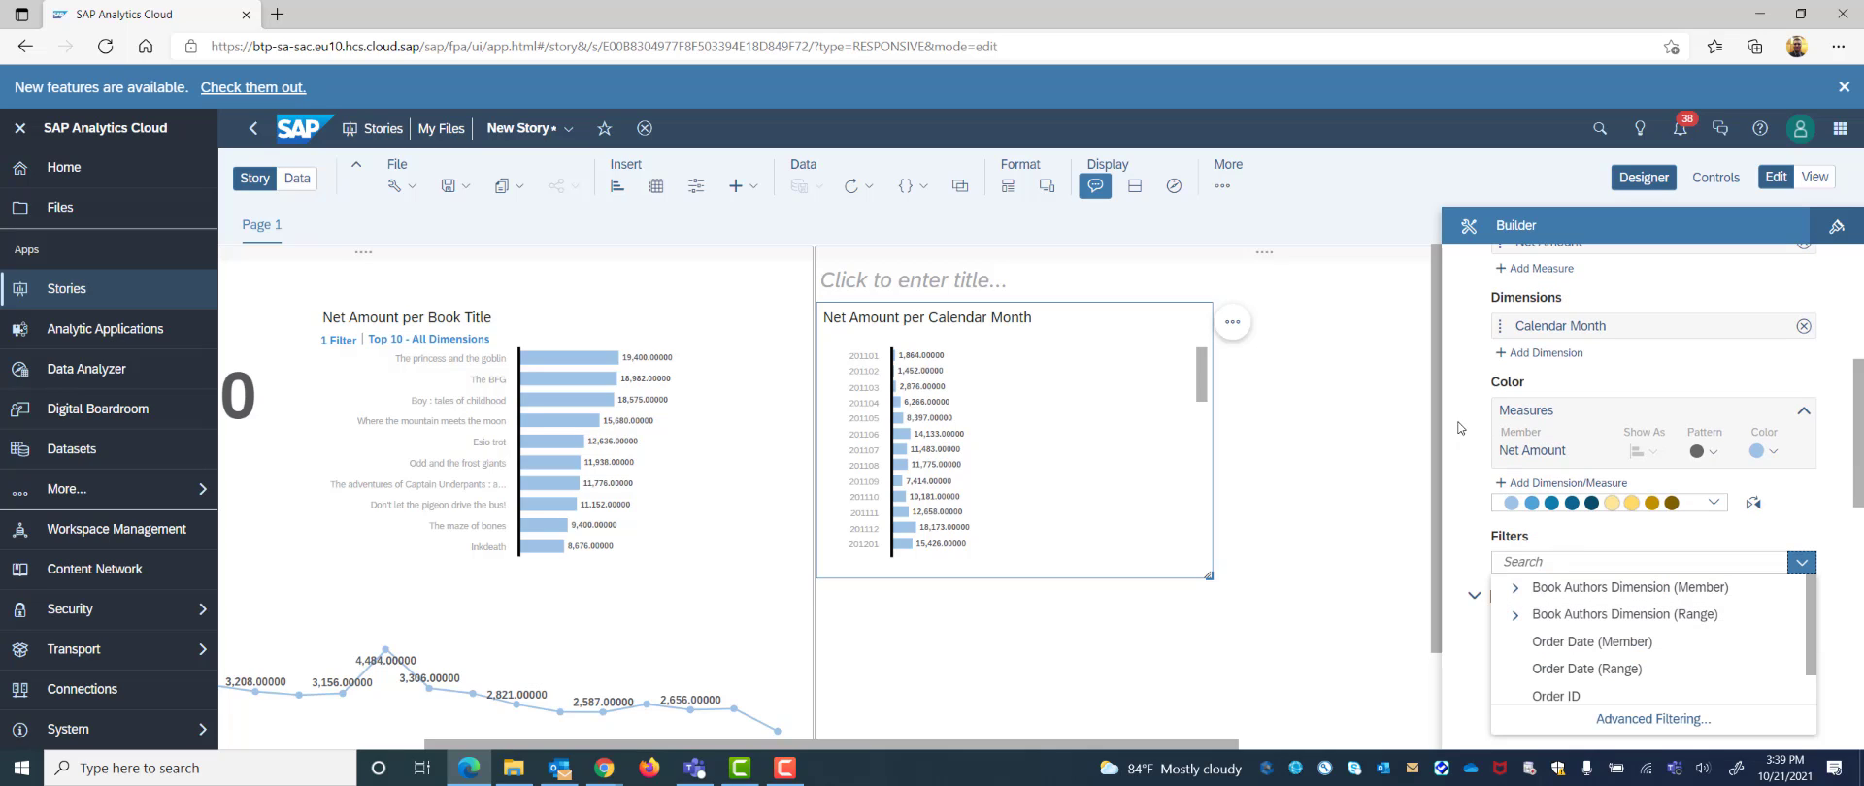
click(1418, 503)
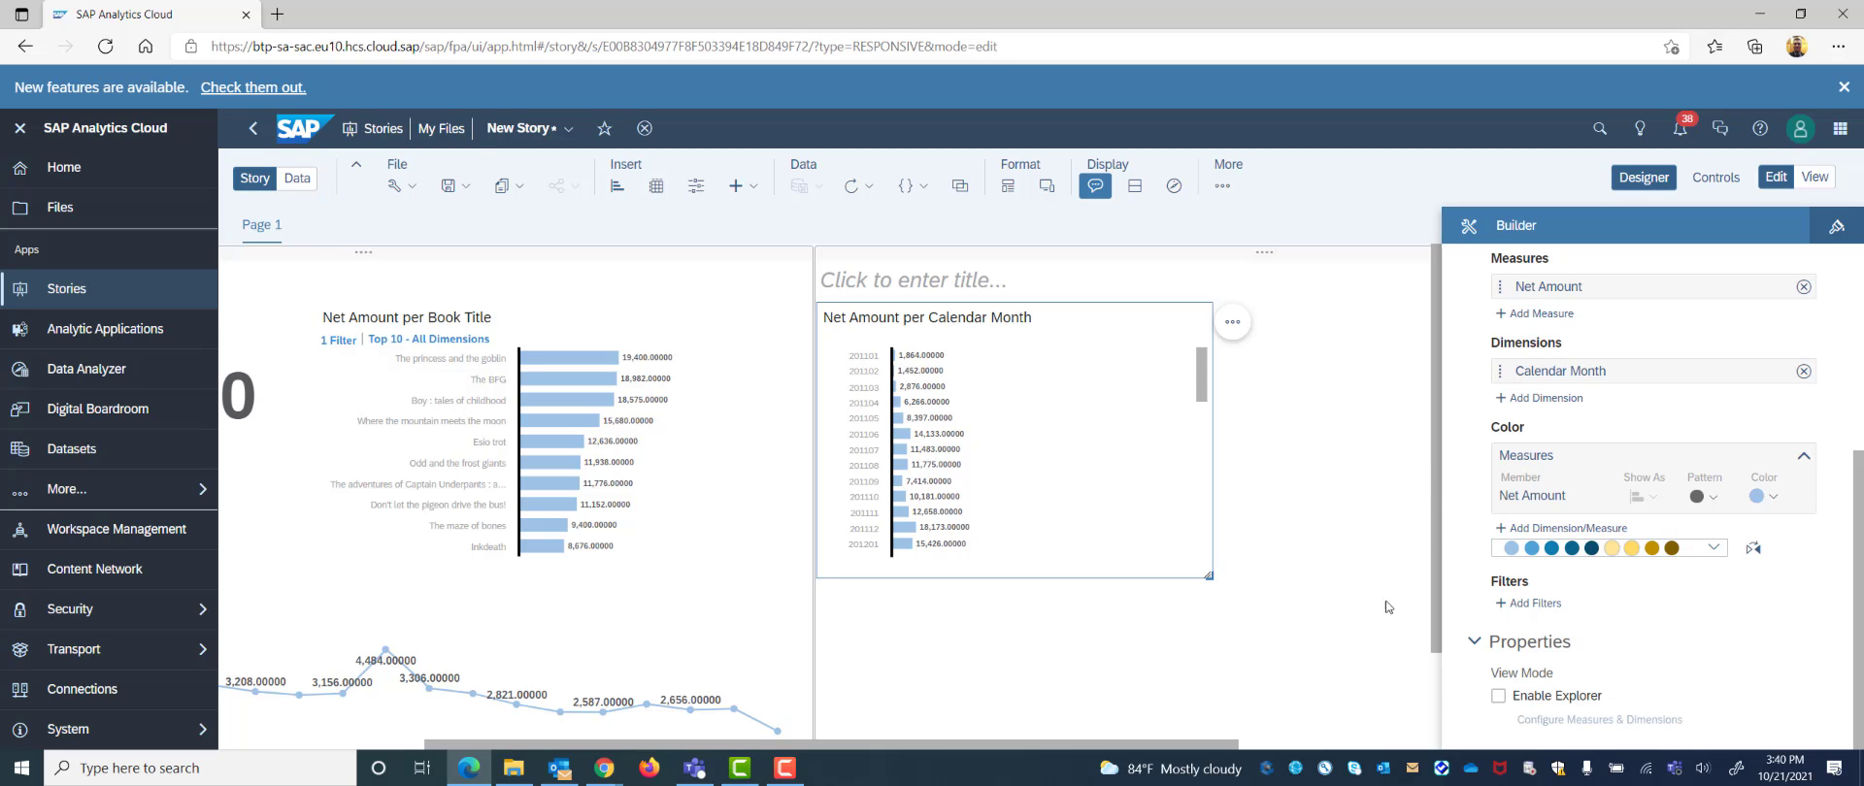
click(1232, 192)
click(1297, 241)
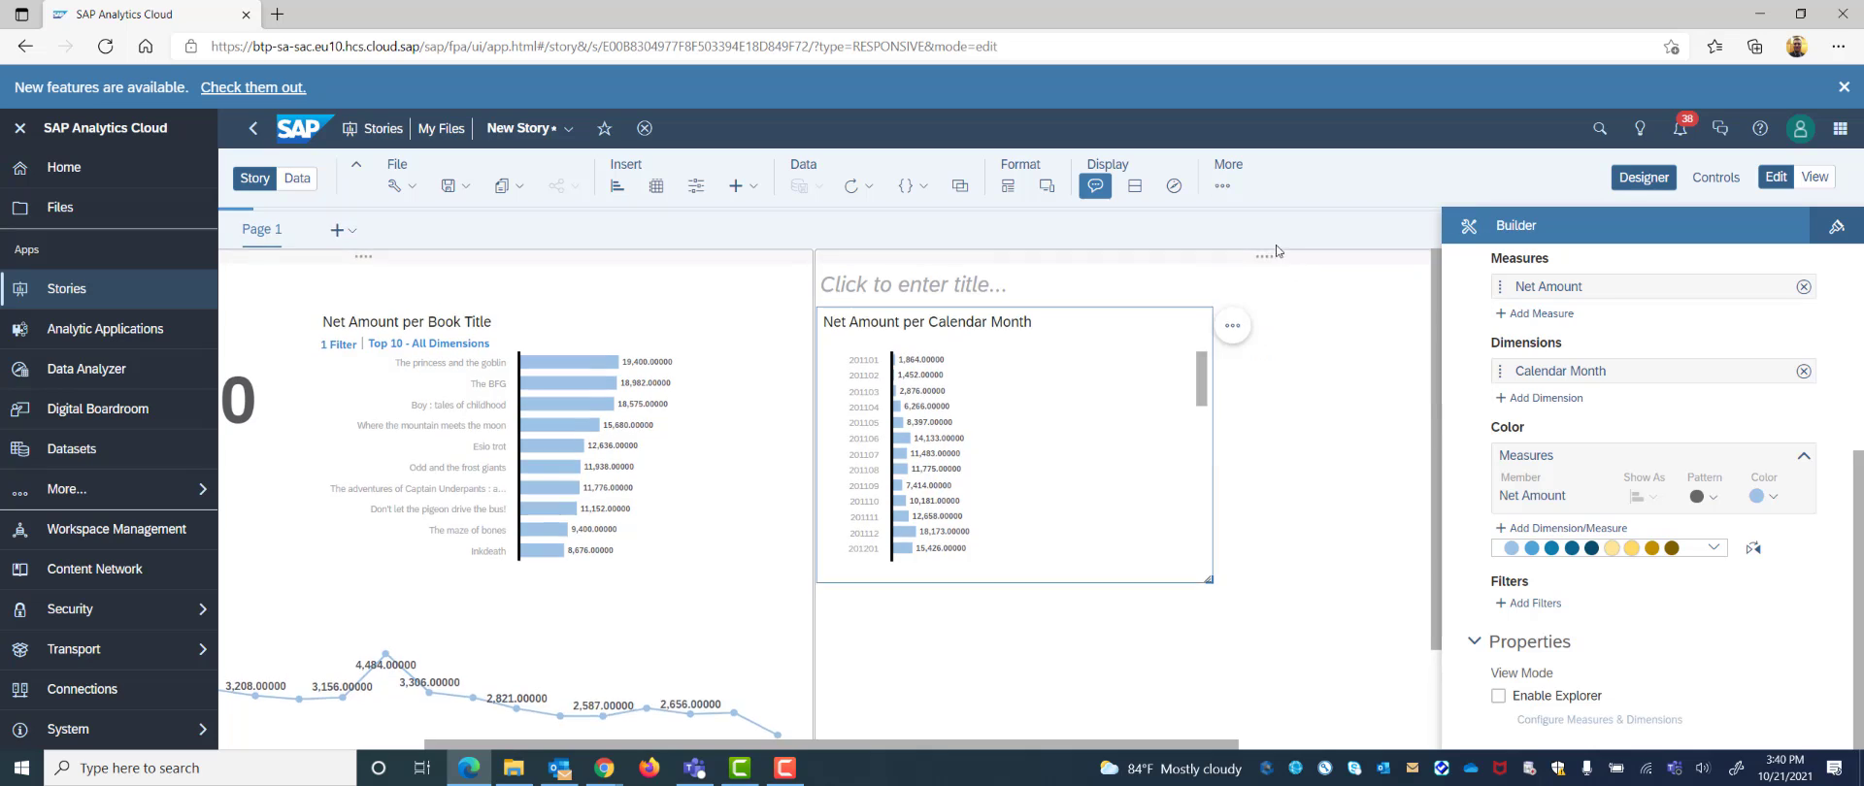
Add a story filter on Year from Time Dimension - Day with only 2021 selected, keeping multiple selection
click(235, 225)
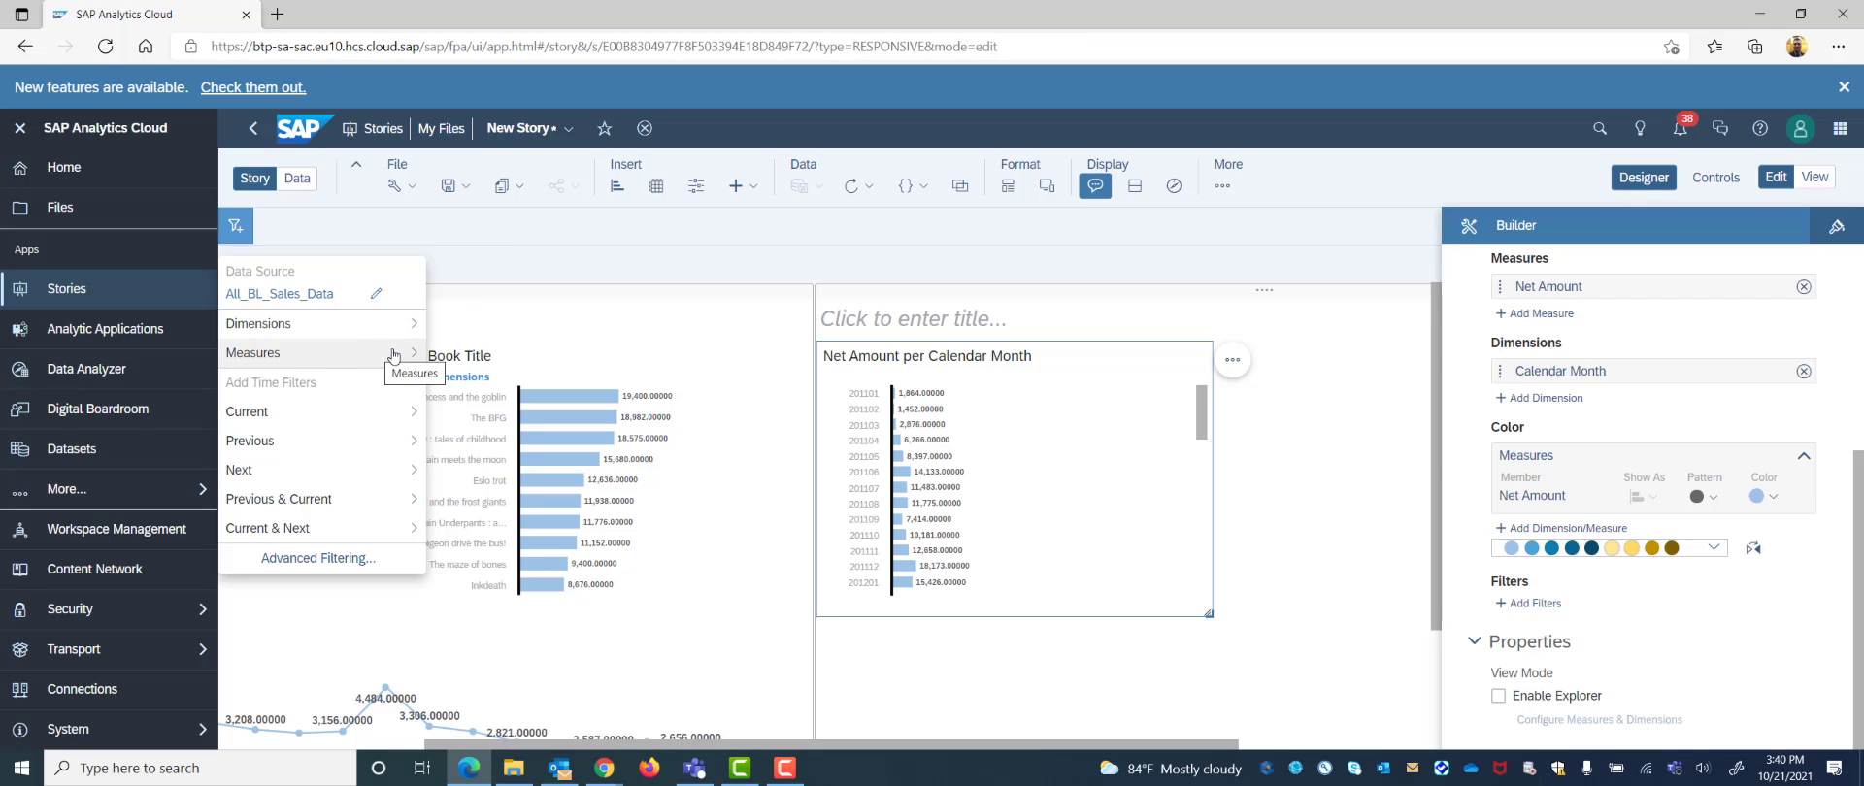
click(330, 323)
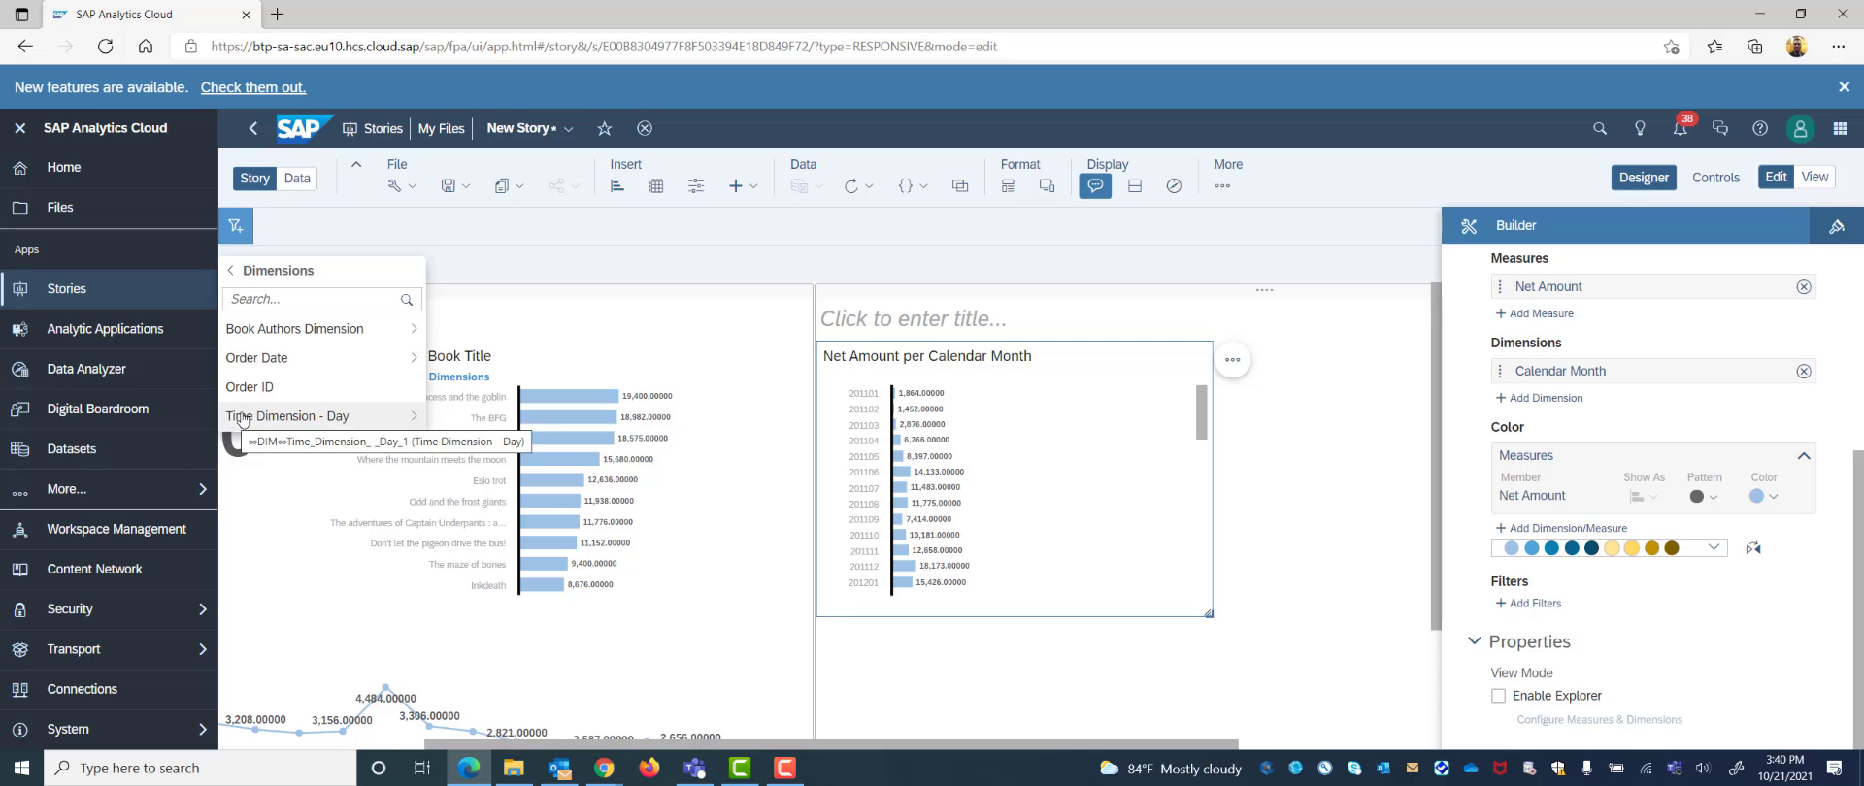
click(286, 417)
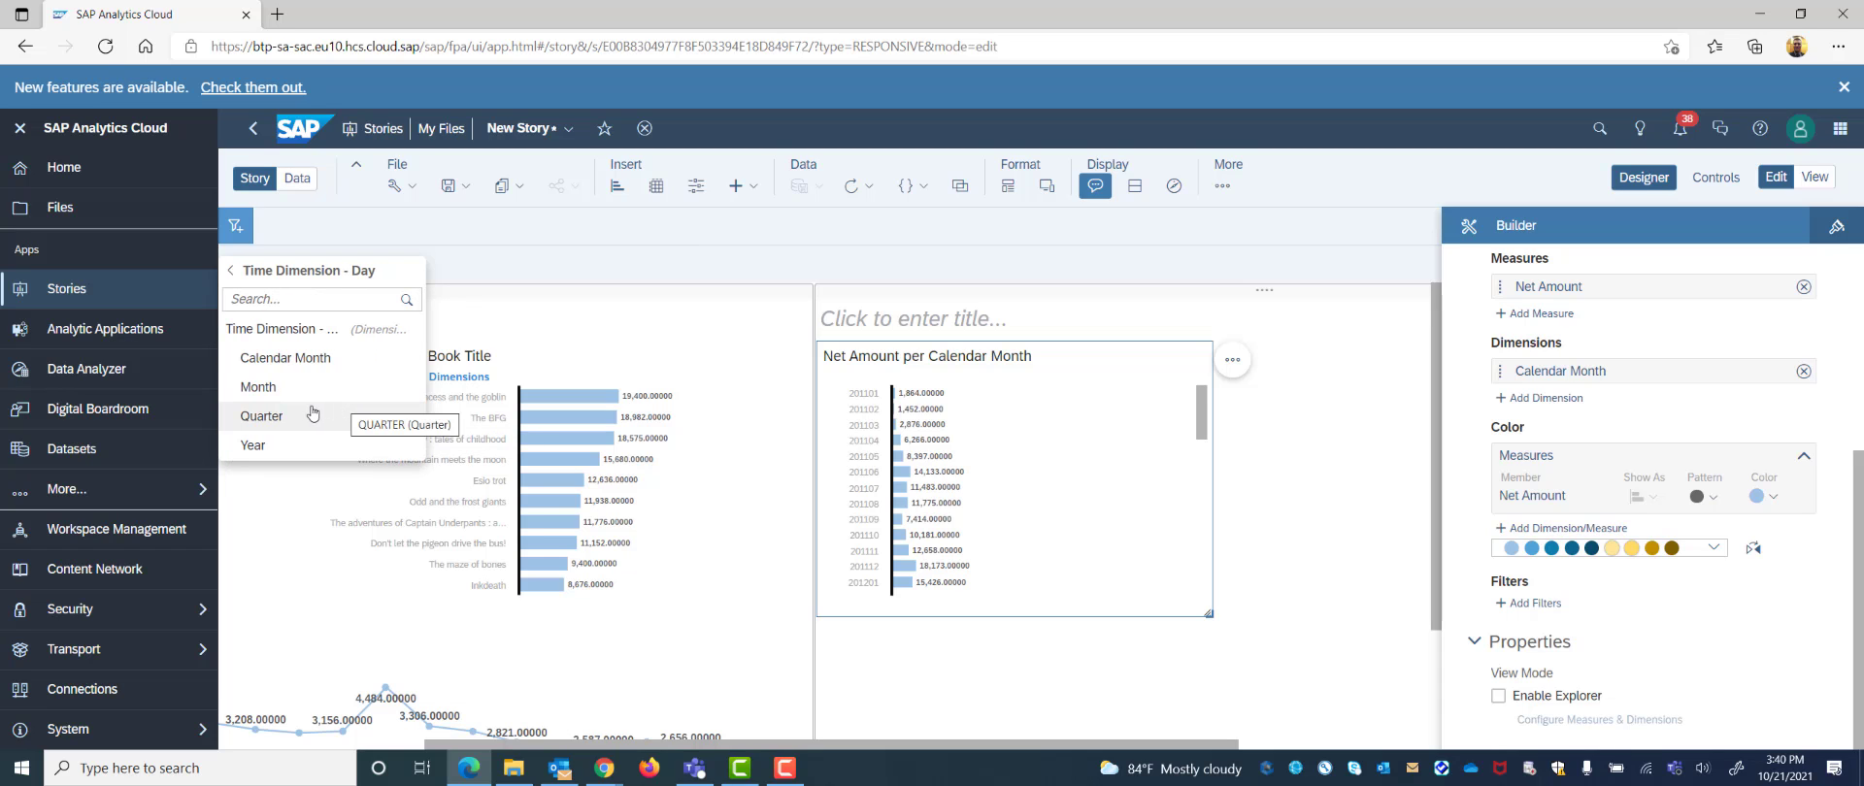
click(287, 446)
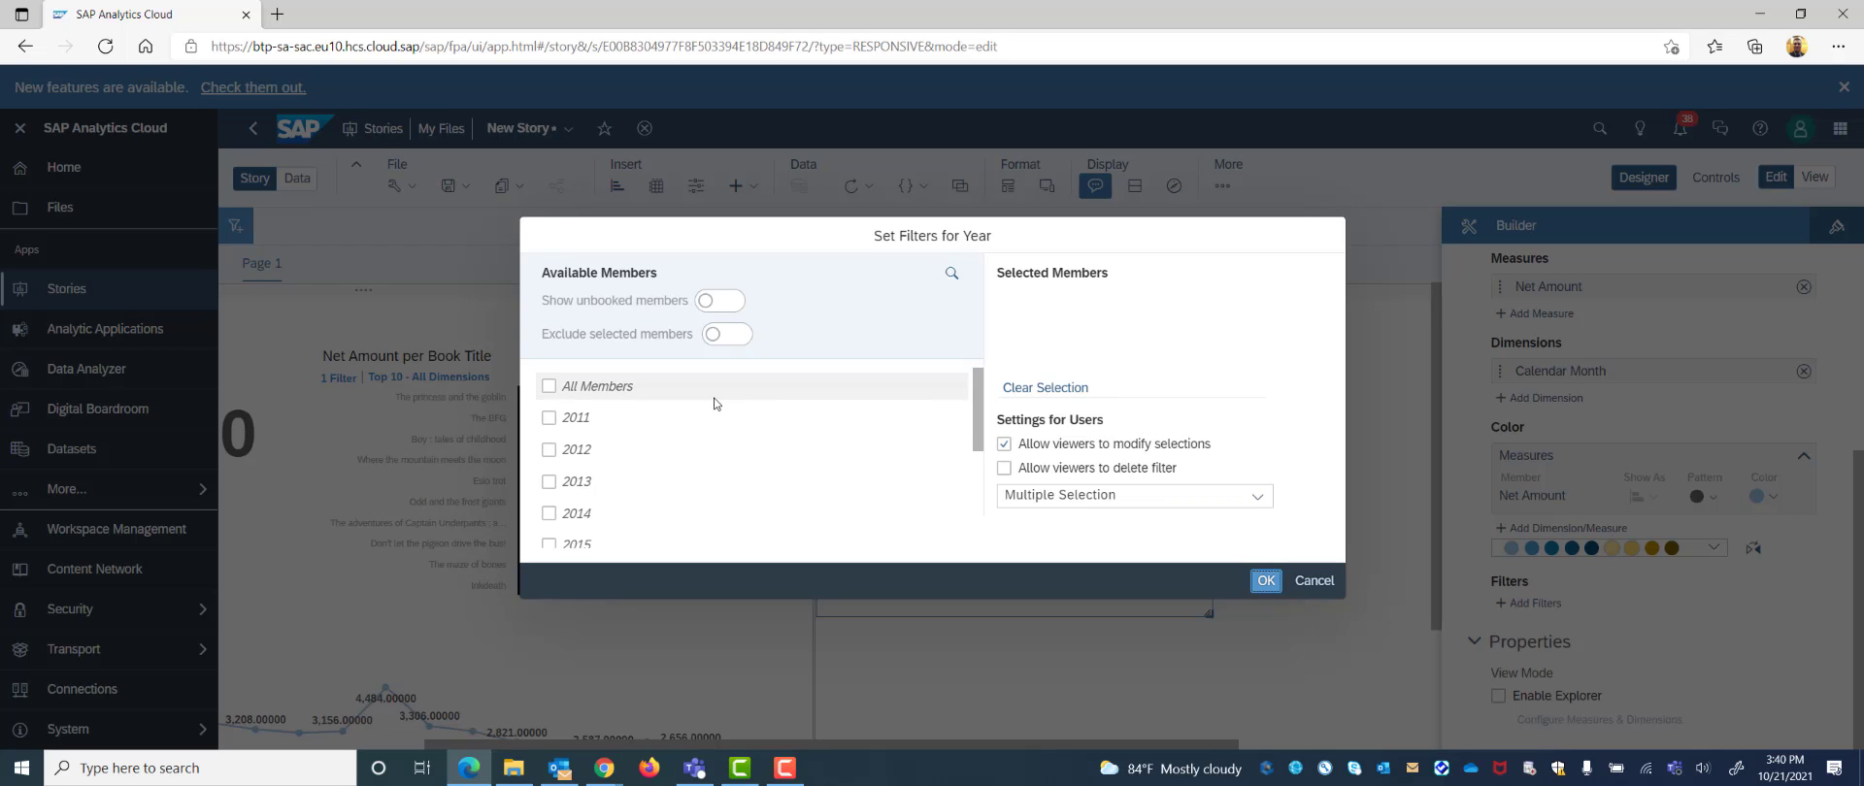
scroll(702, 427, down, 3)
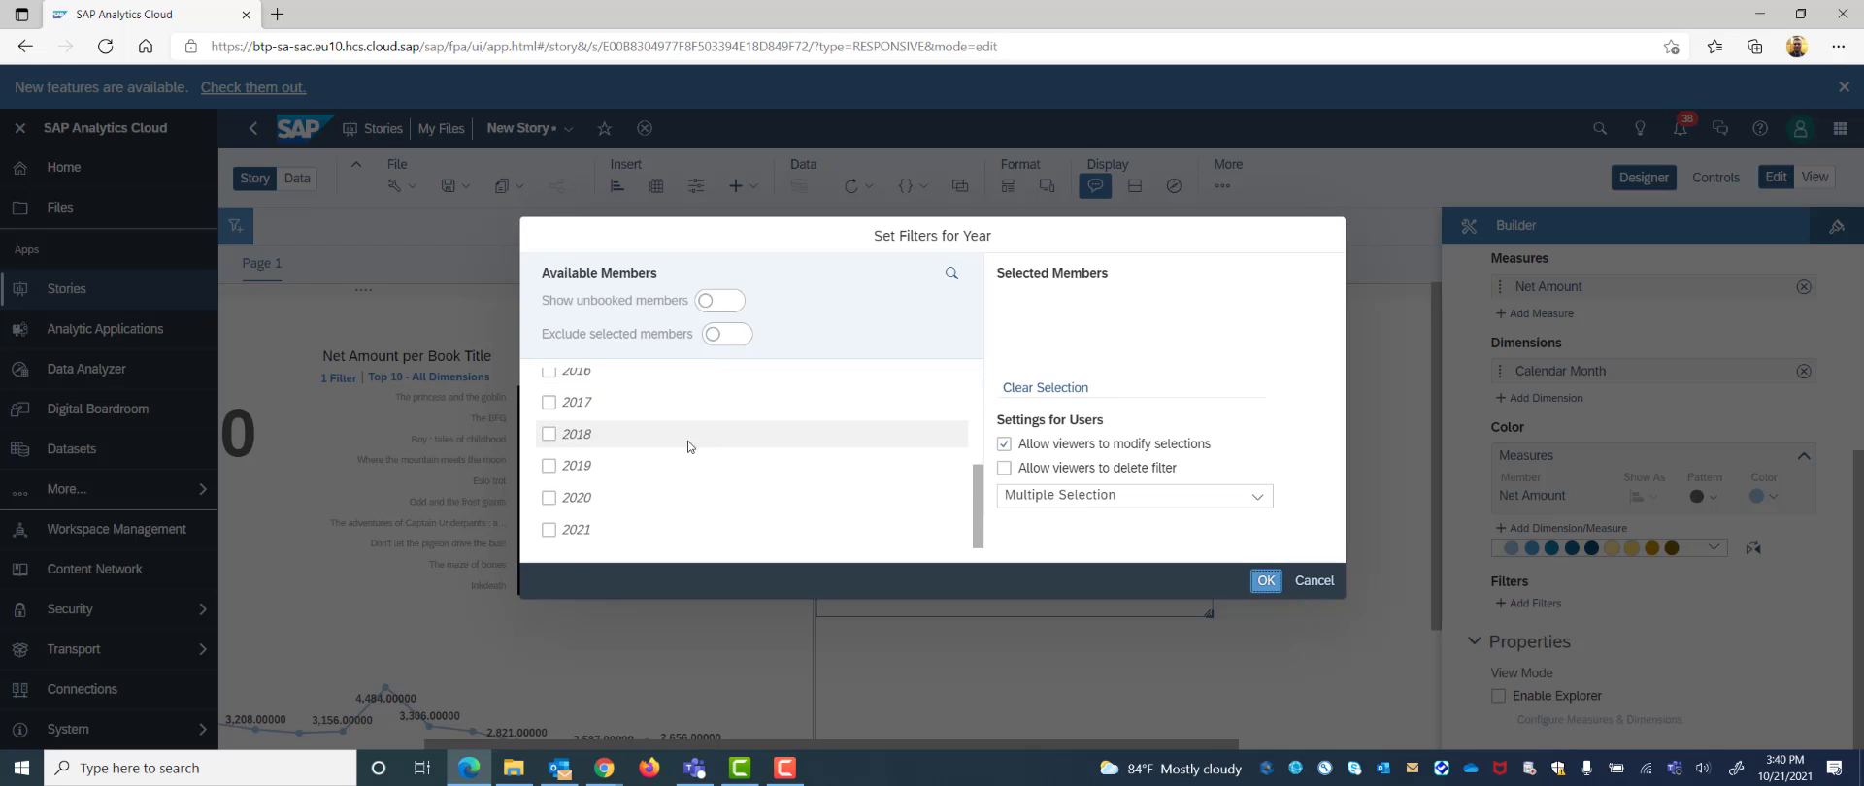
click(550, 529)
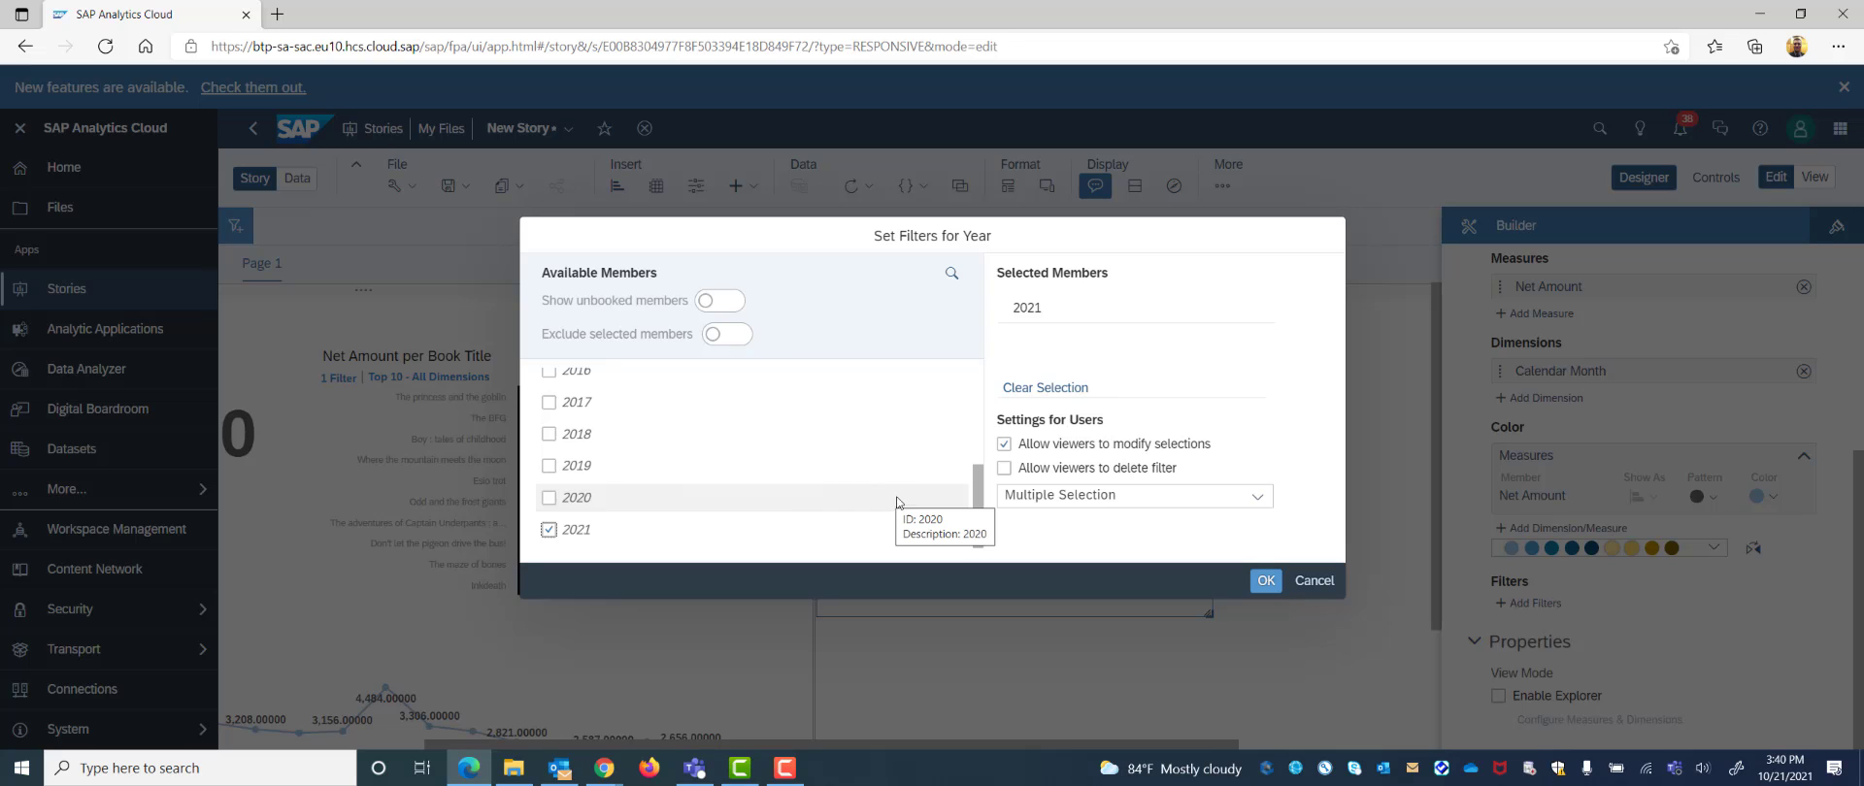
click(1264, 580)
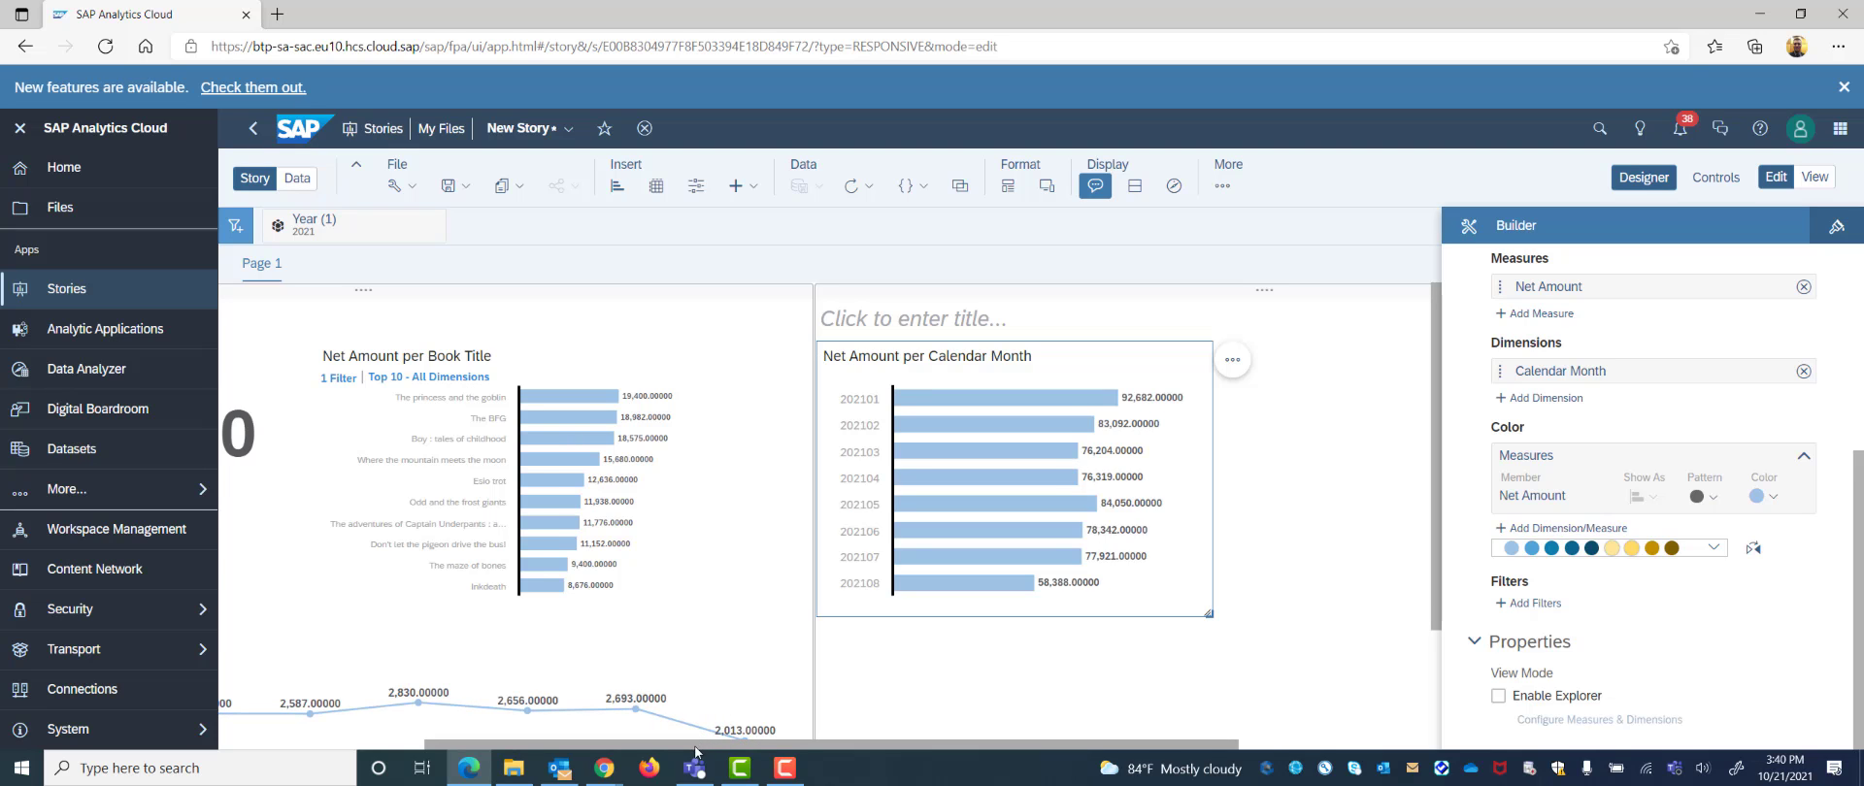
Insert another chart in the second lane beside the Net Amount per Calendar Month chart
drag(691, 745, 478, 745)
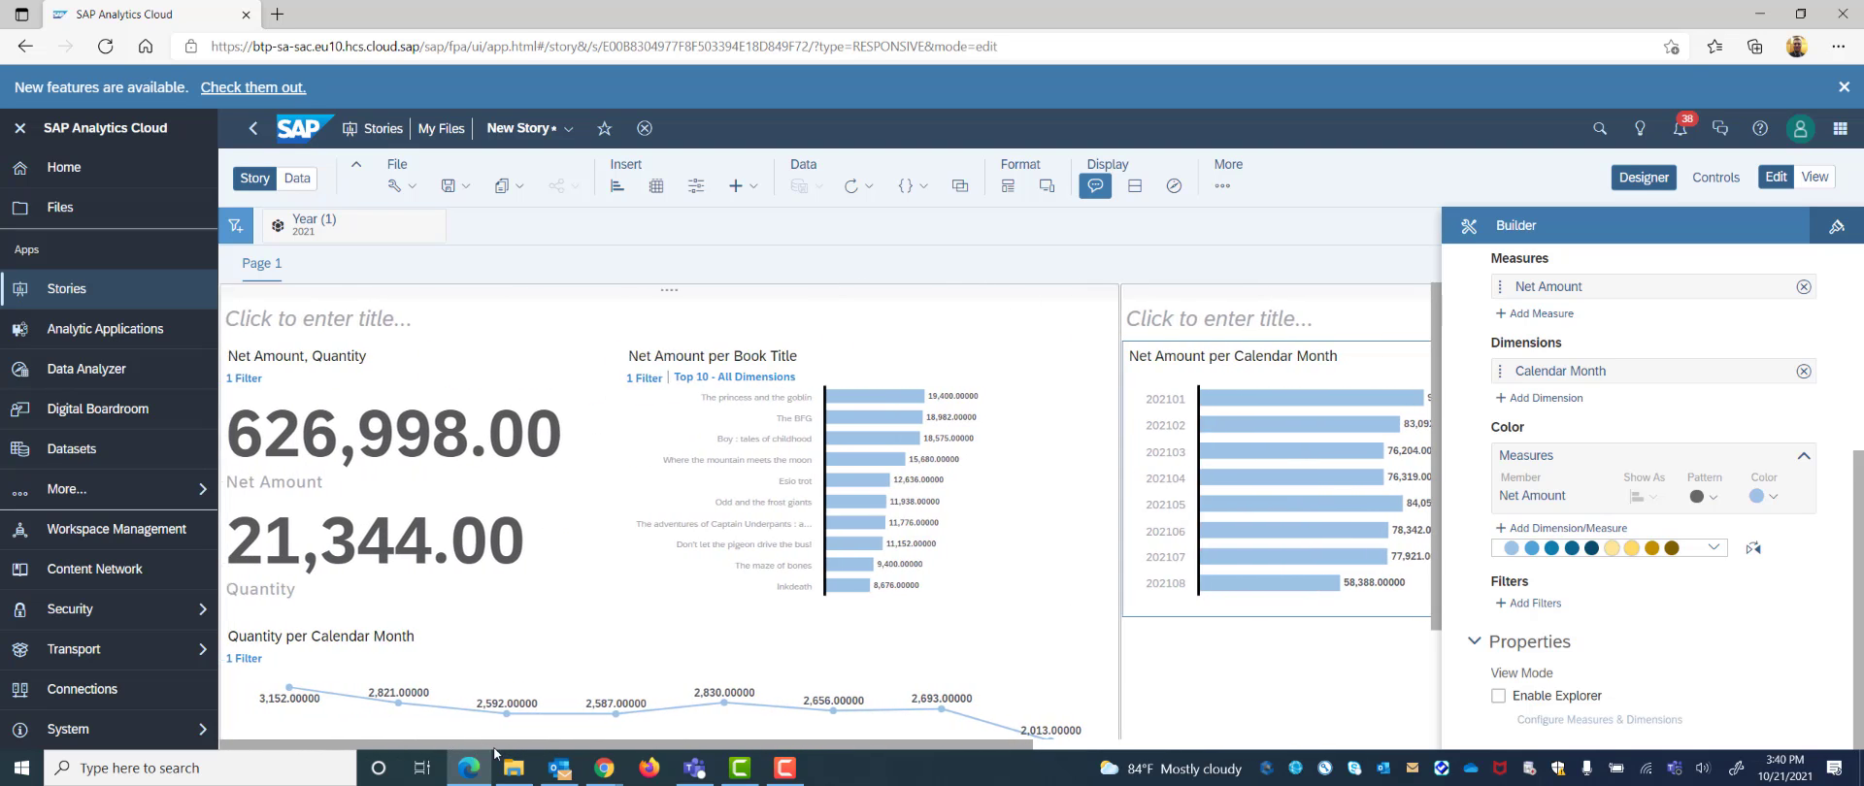
scroll(549, 627, down, 2)
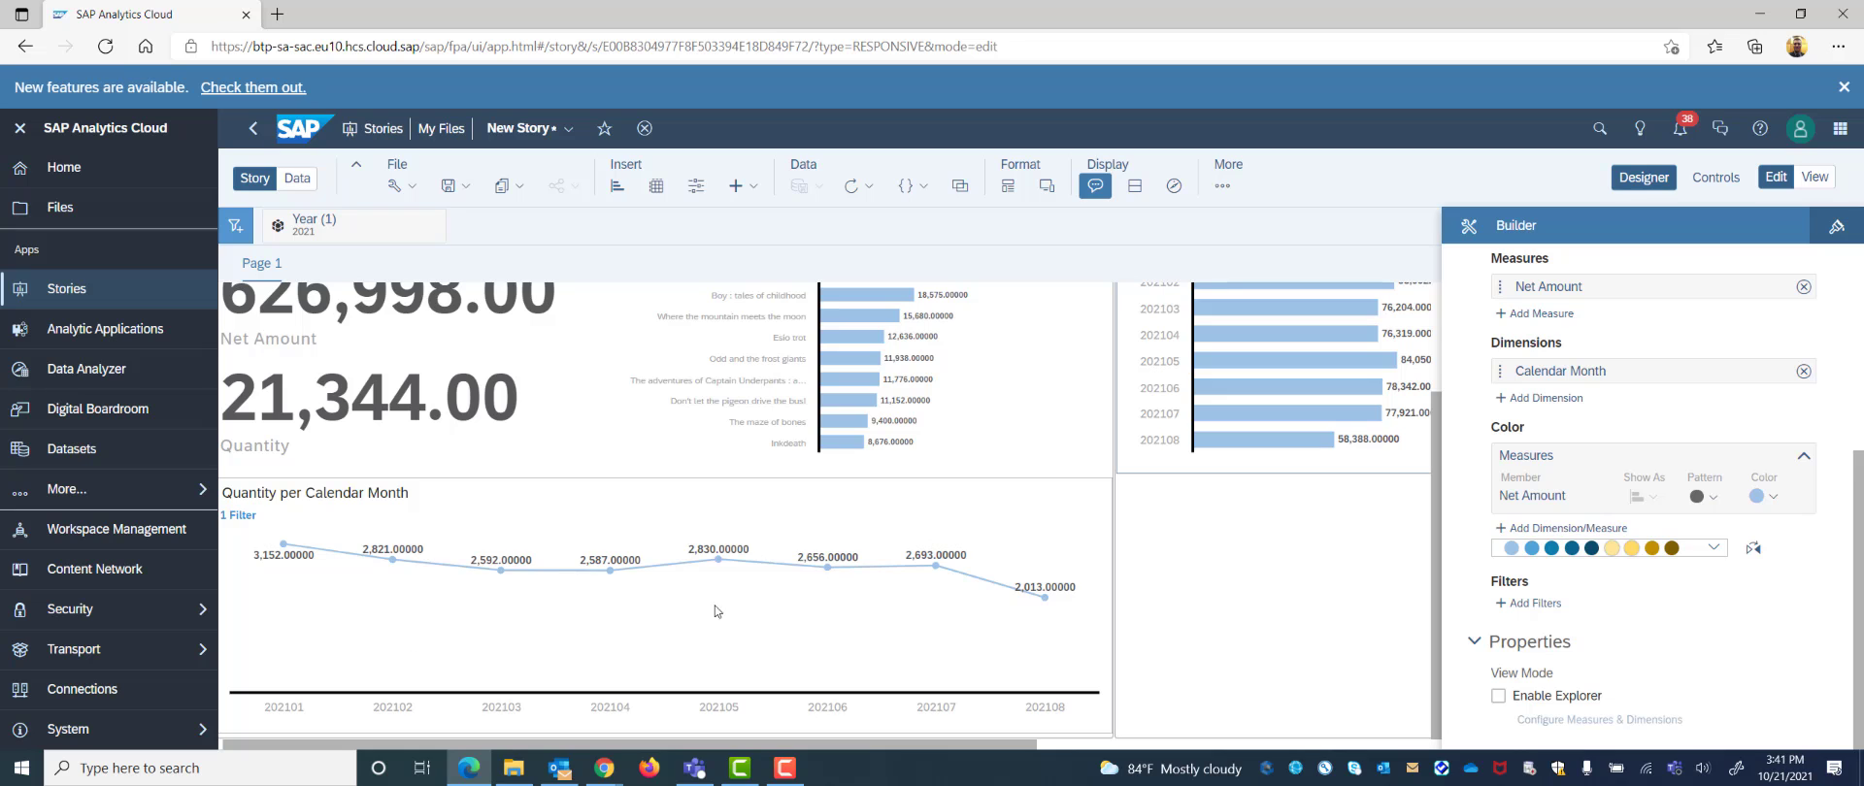
scroll(716, 611, up, 2)
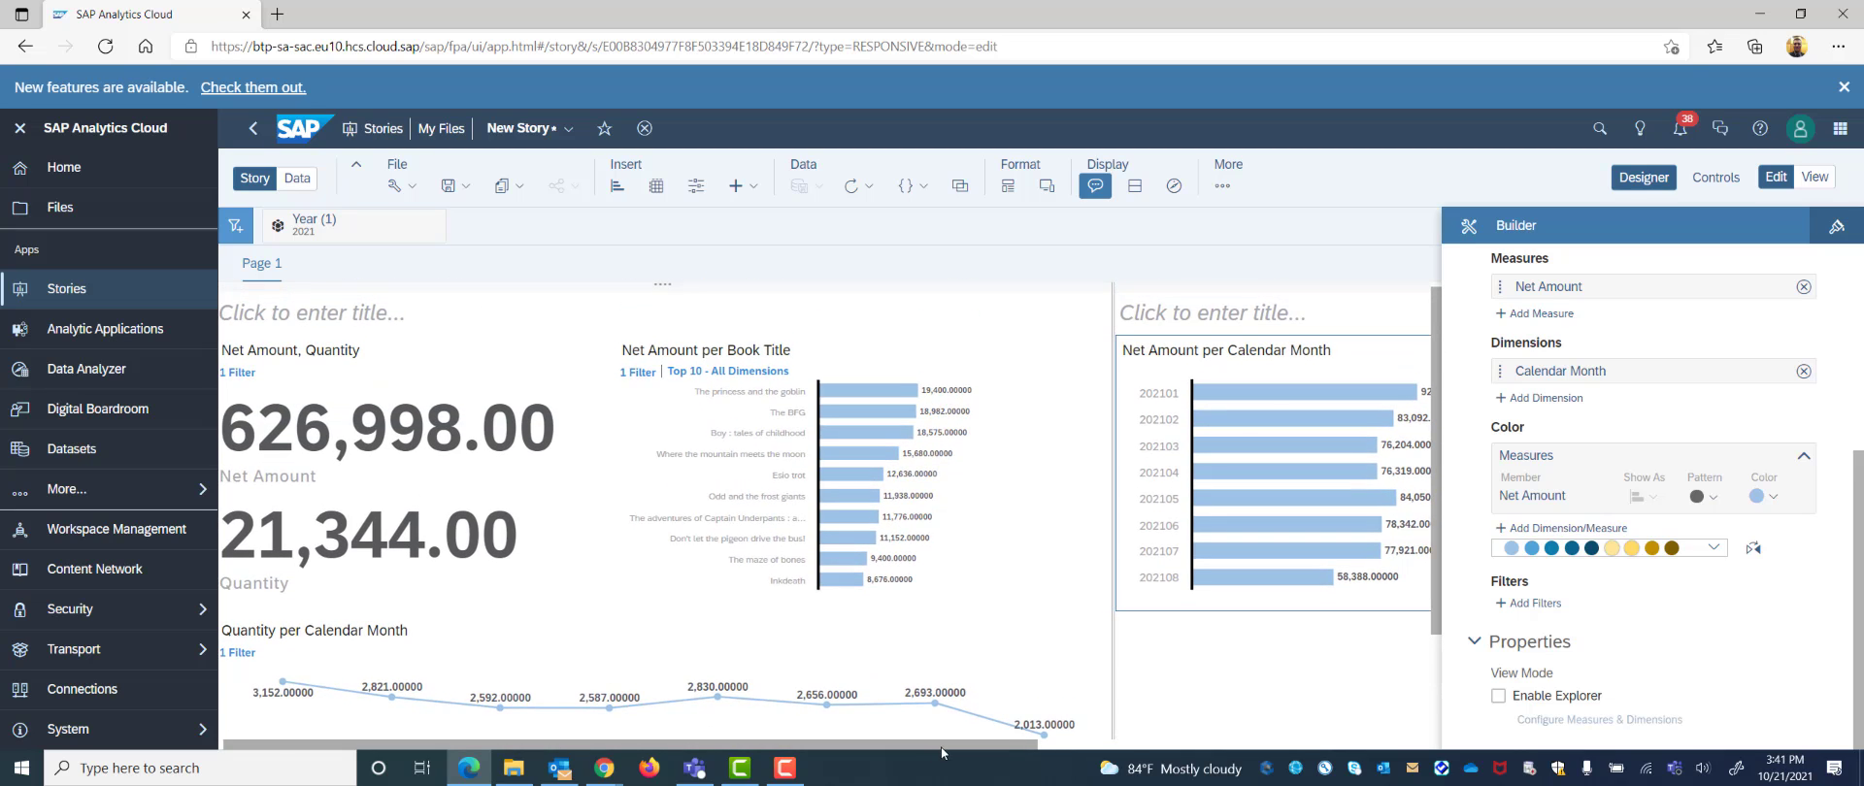
scroll(940, 753, right, 4)
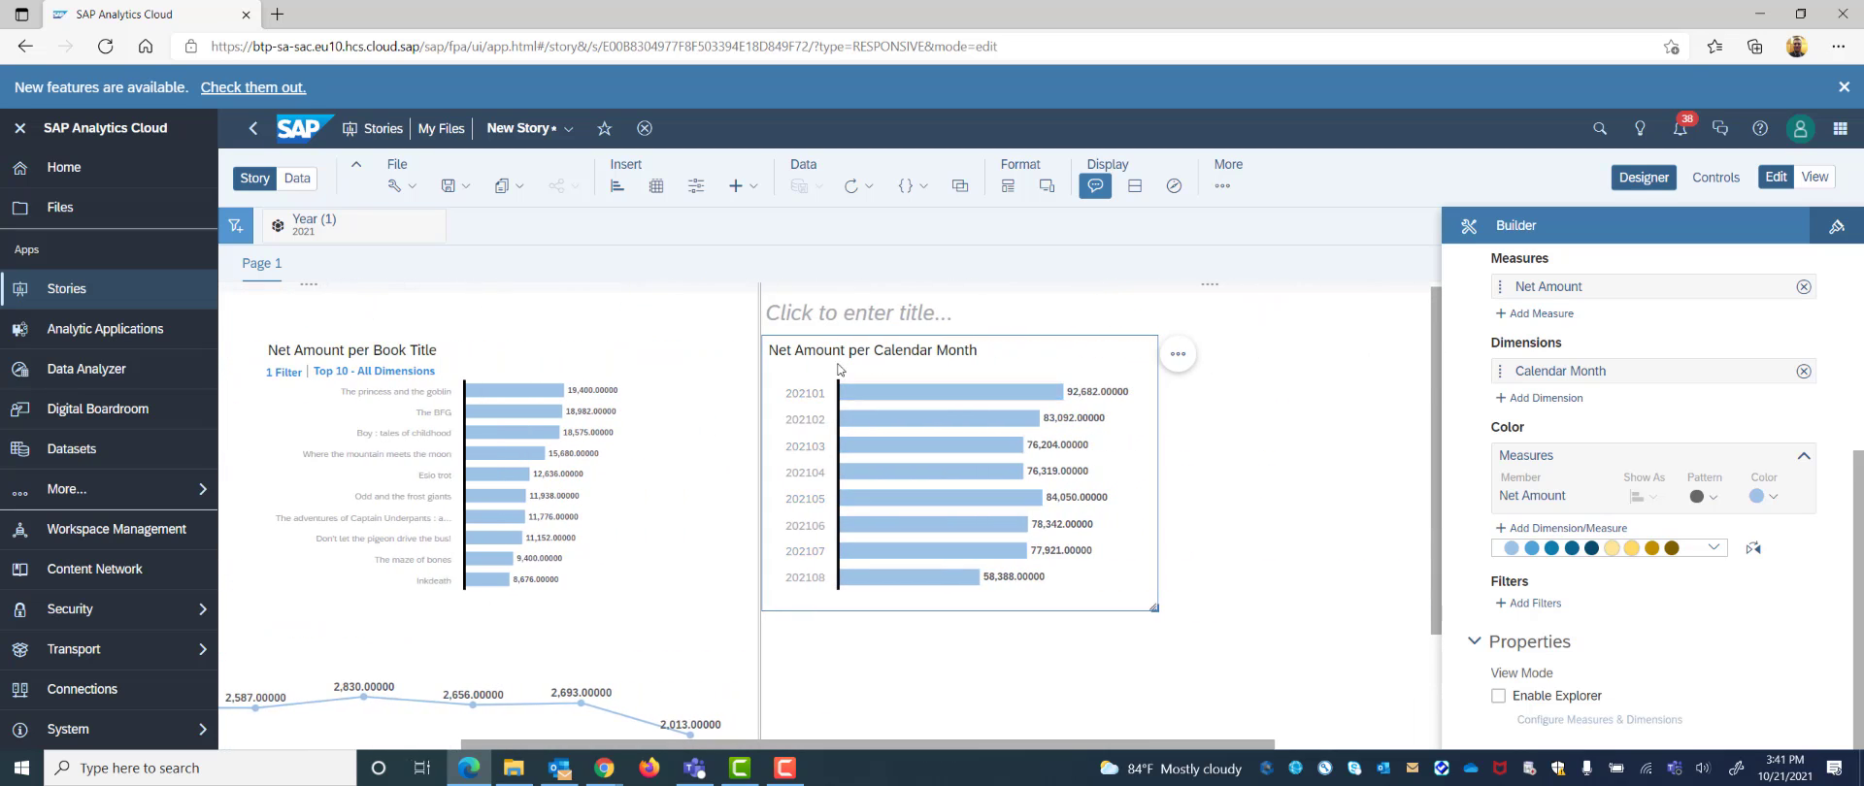
click(878, 732)
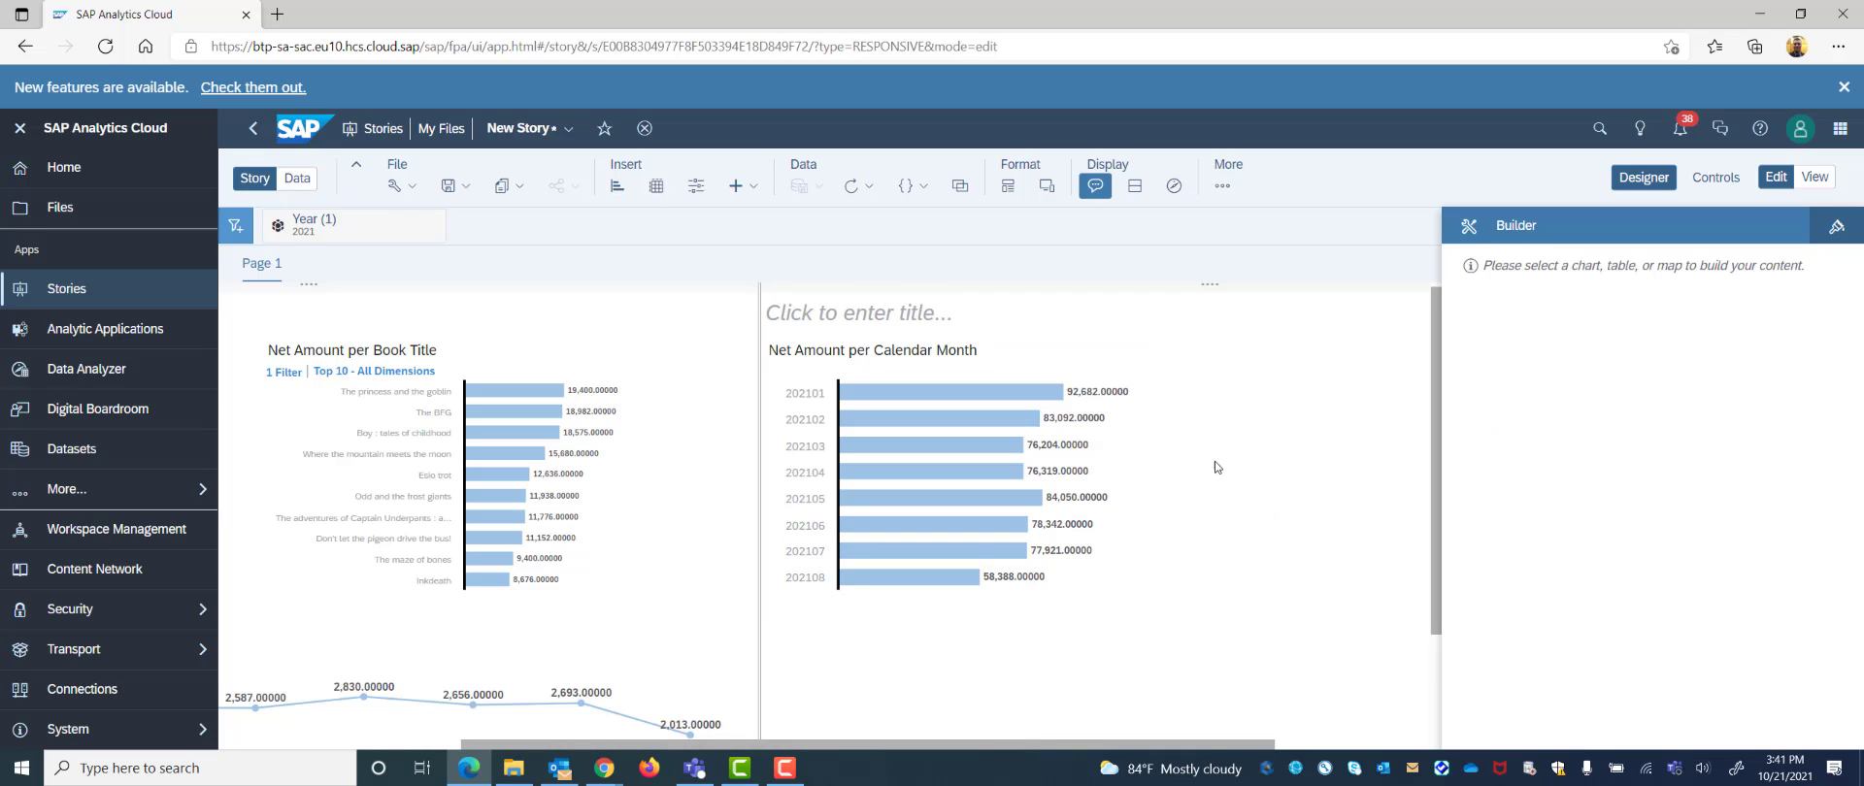
scroll(1233, 458, up, 1)
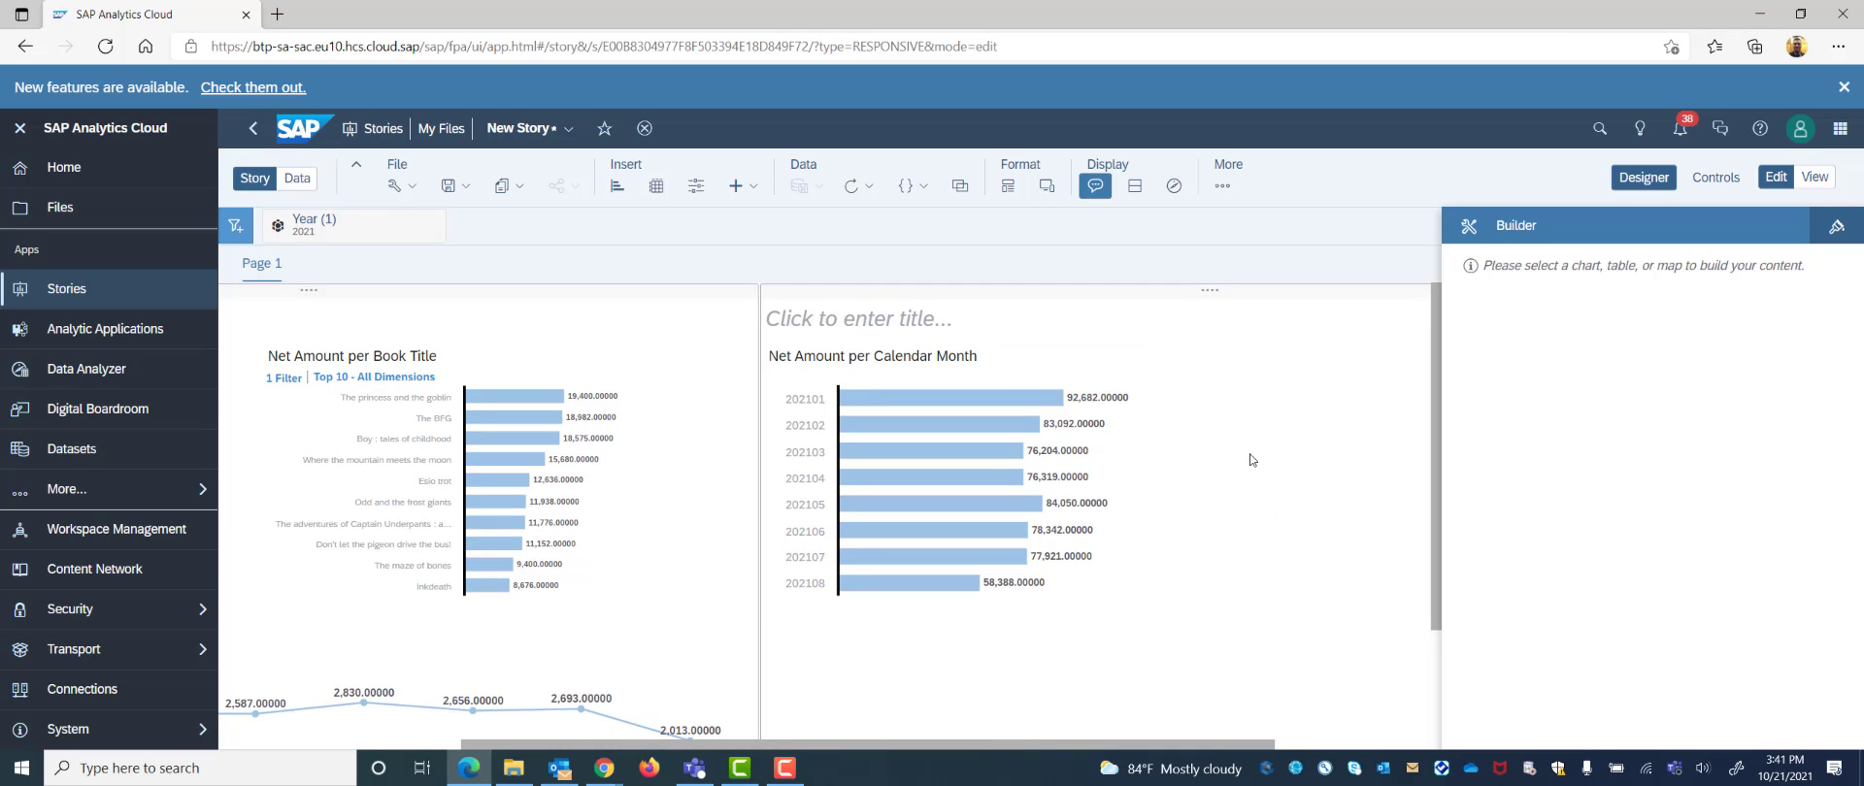
click(619, 188)
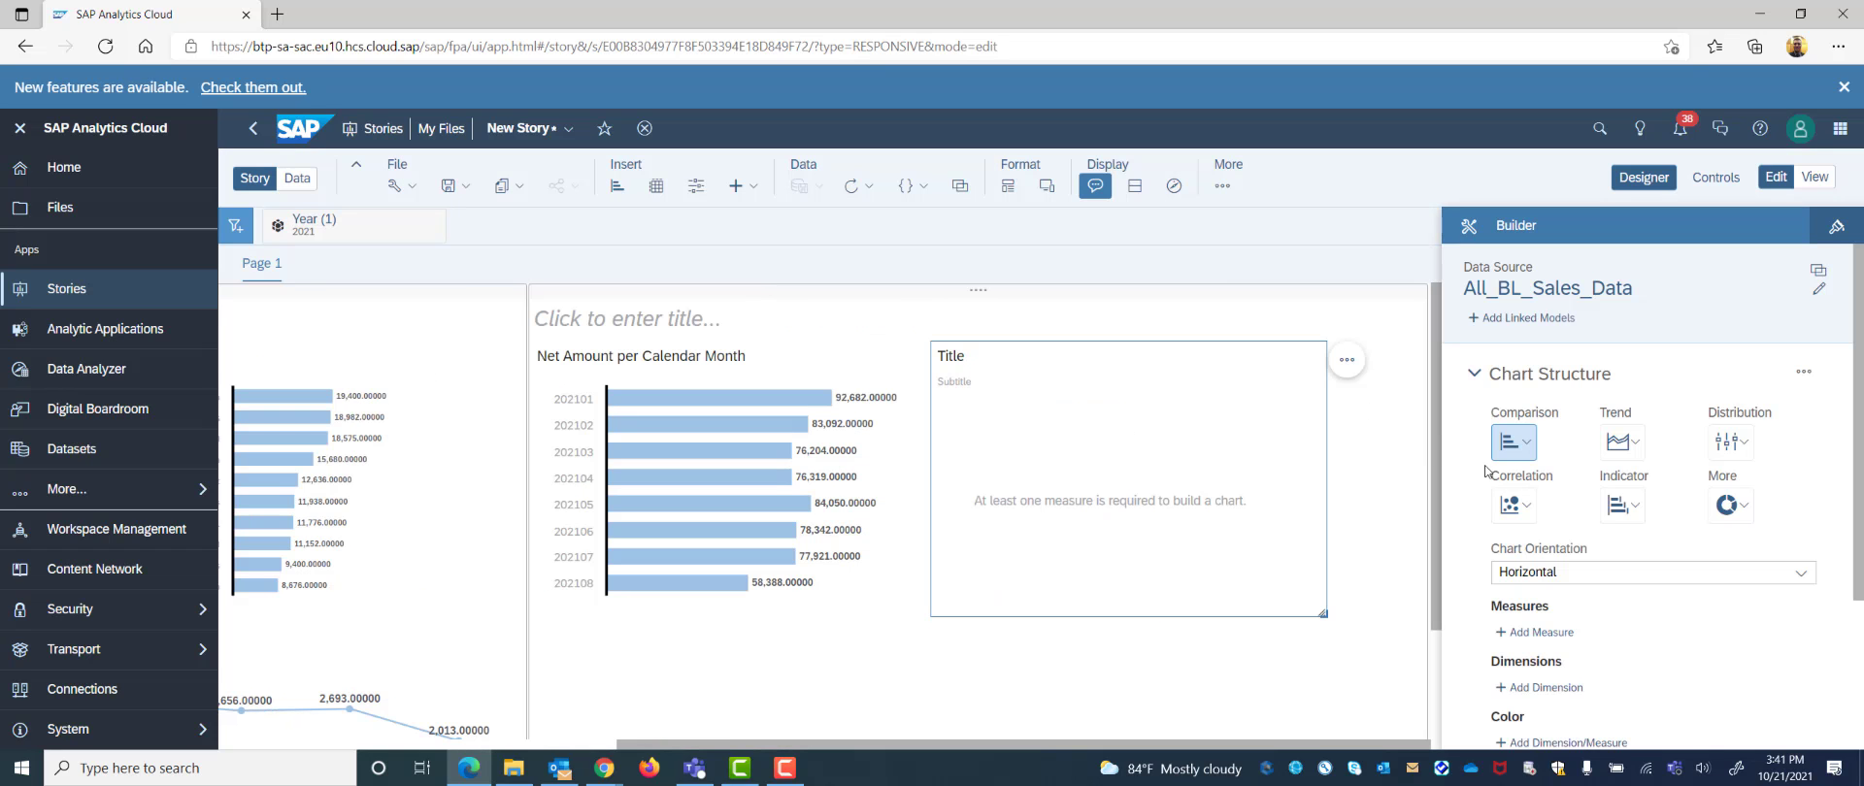
Add Quantity as the measure of the new chart beside the Net Amount per Calendar Month chart
click(1539, 632)
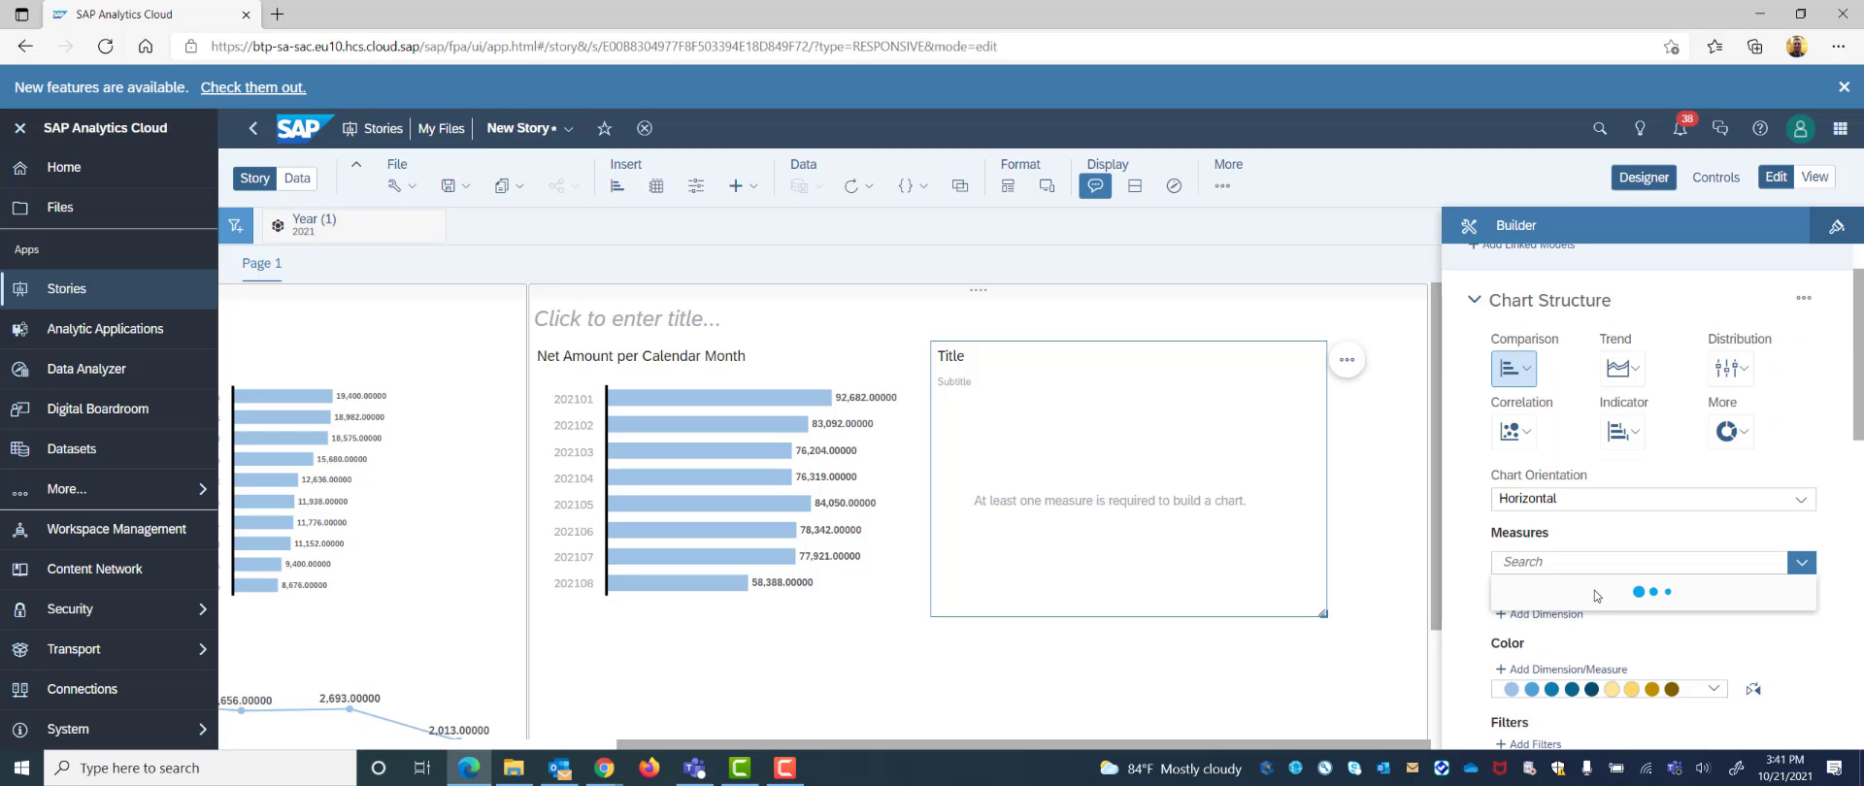
click(1549, 696)
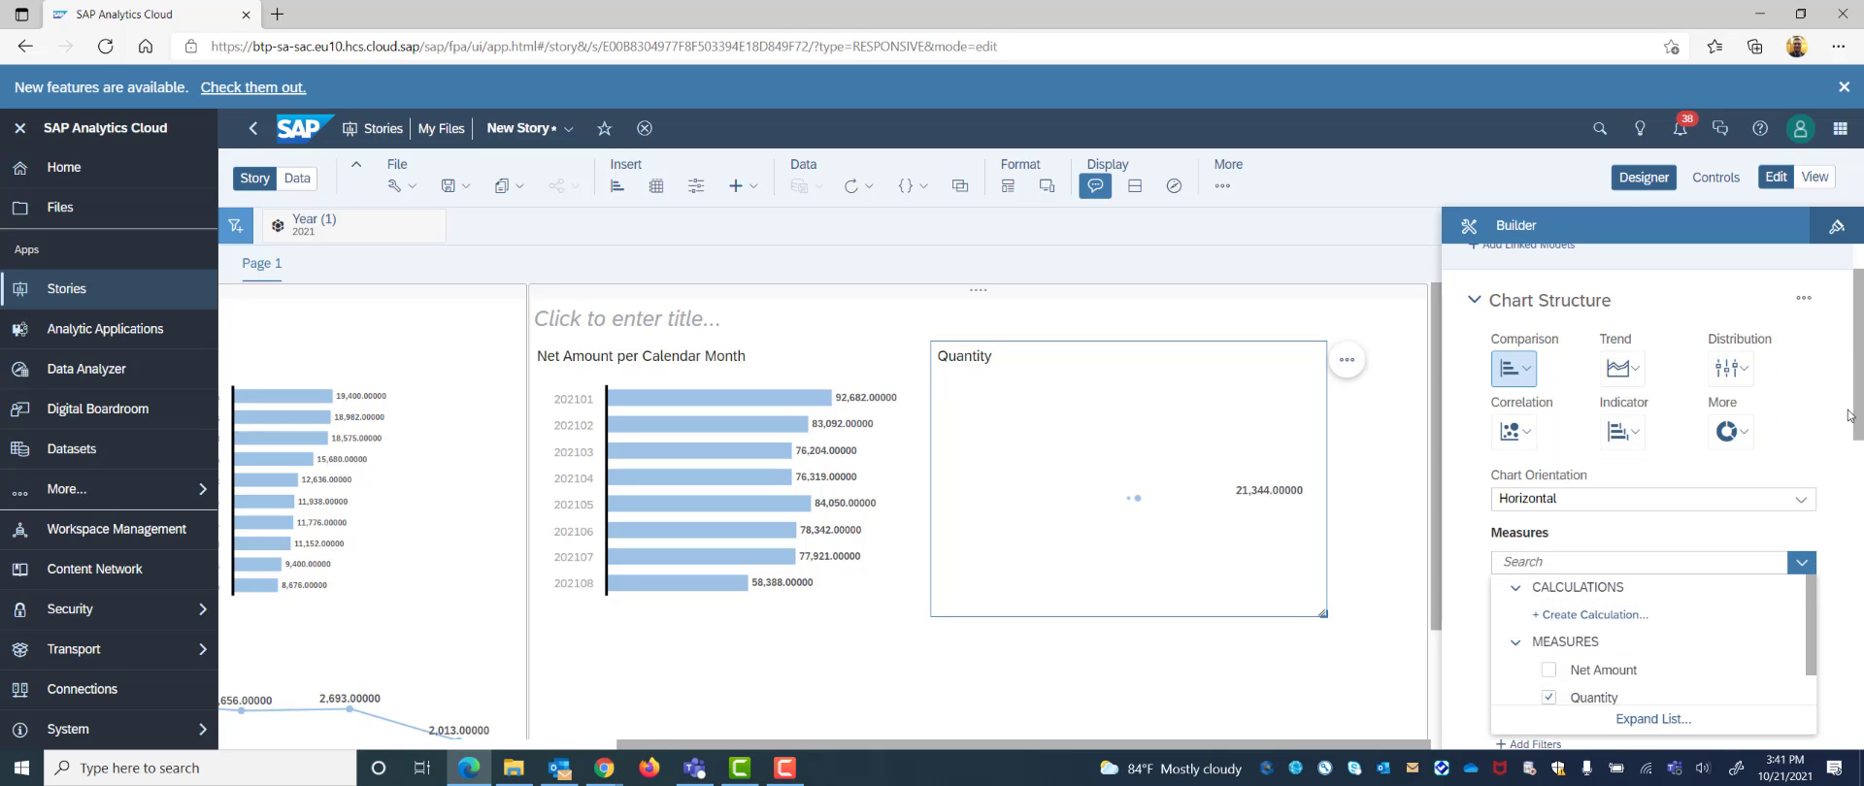
click(1855, 487)
scroll(1814, 517, down, 3)
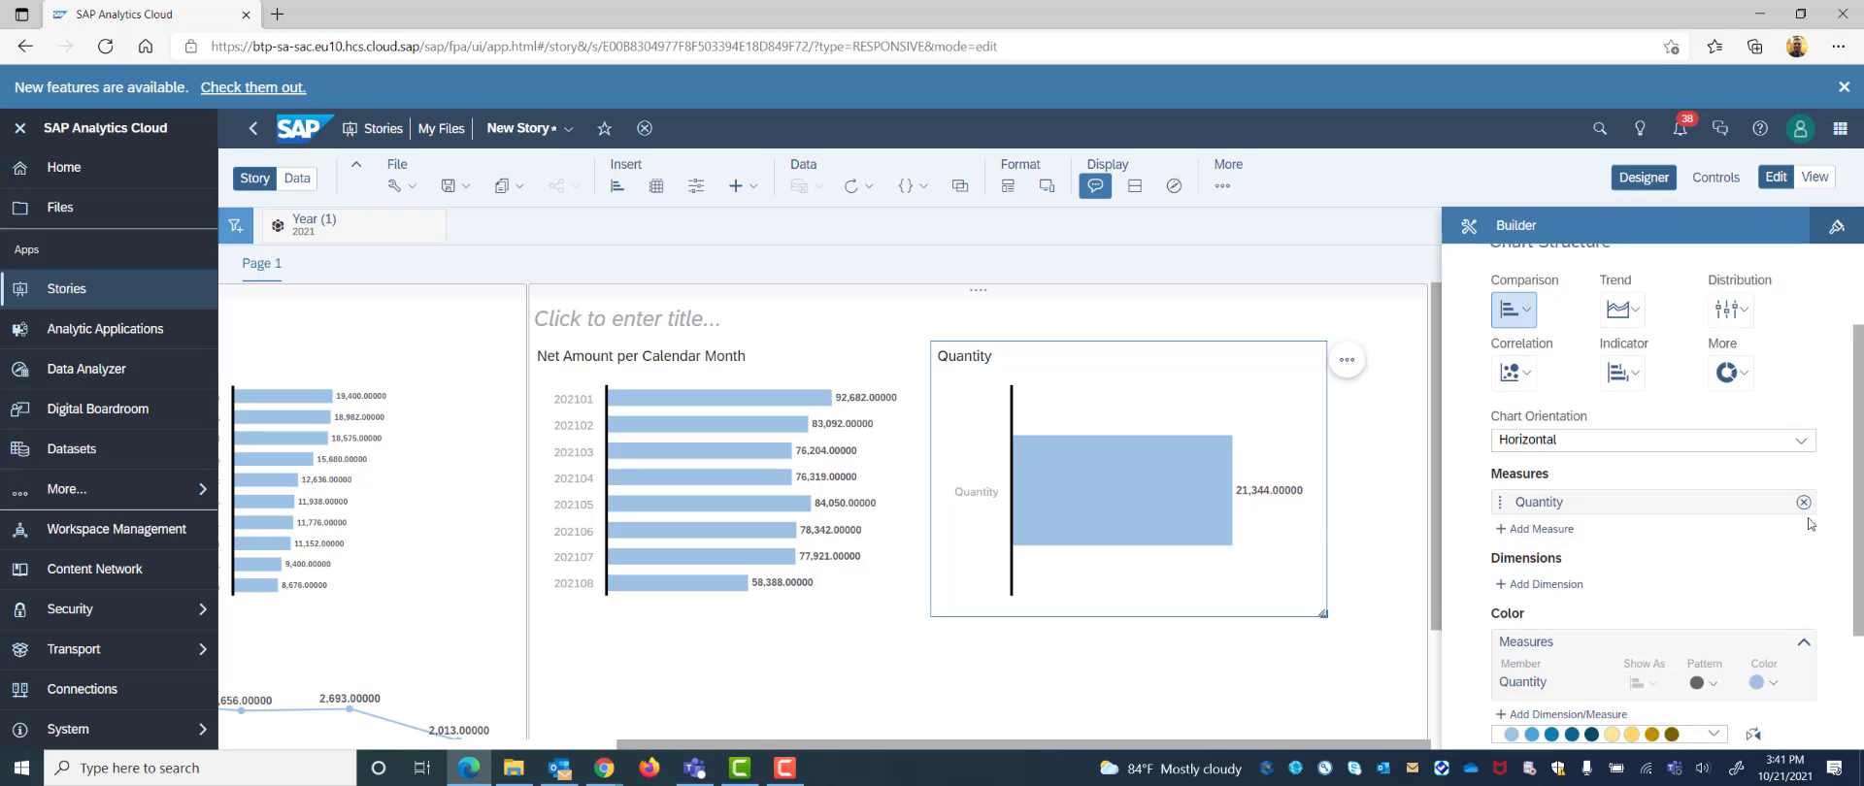
Set the Quantity chart's dimension to Calendar Month from Time Dimension - Day
click(1514, 491)
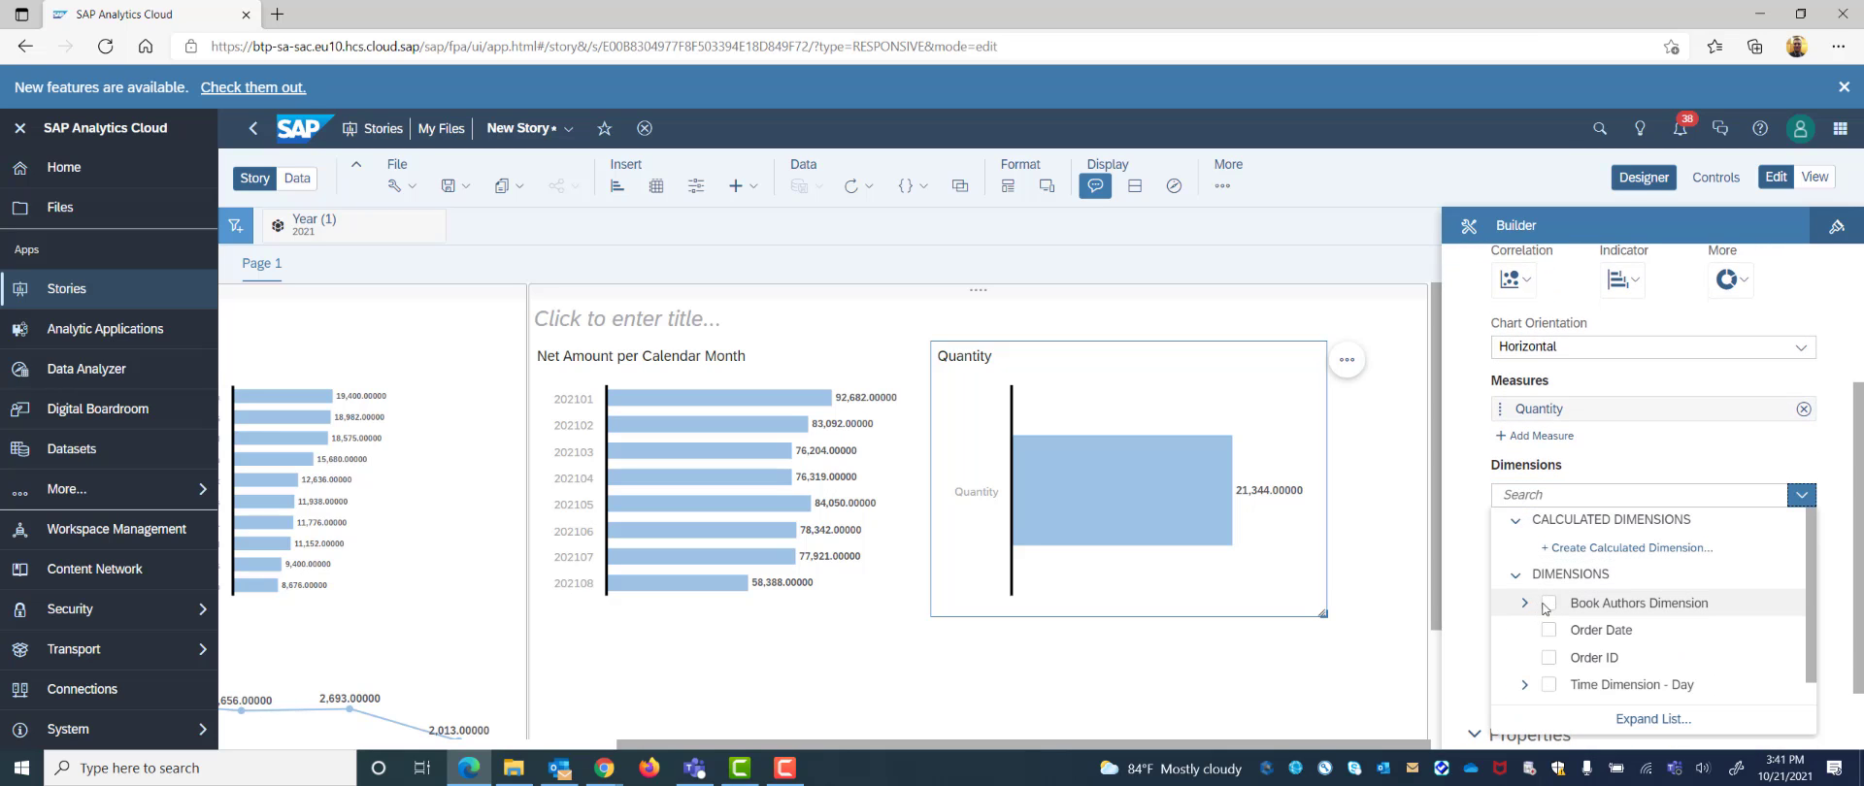
scroll(1572, 650, down, 1)
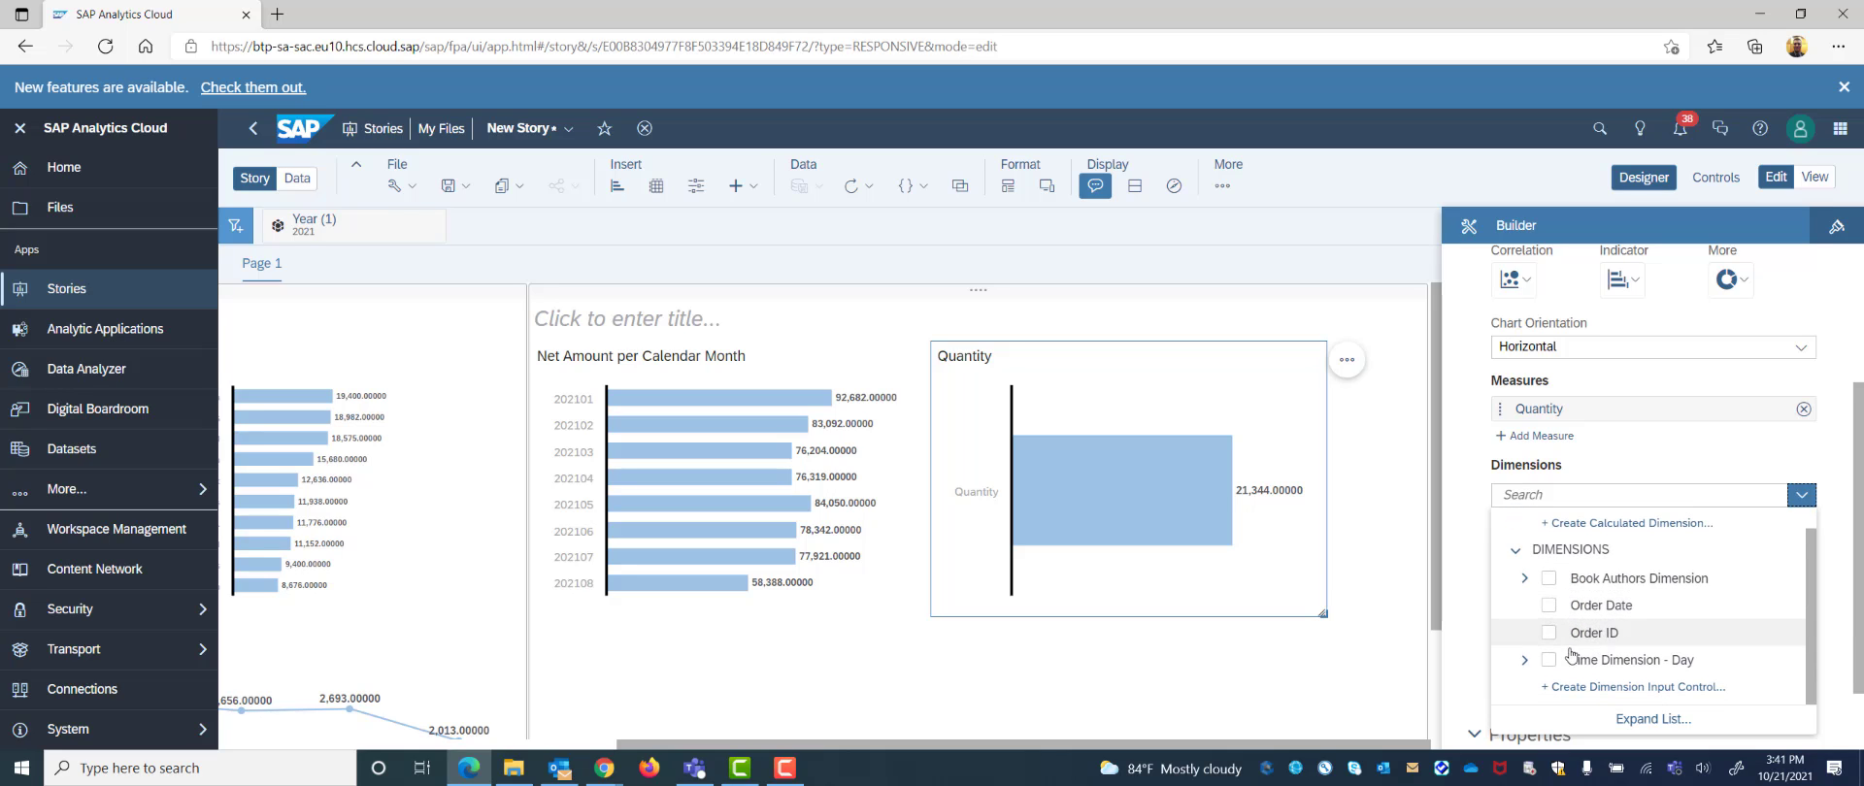
click(1548, 662)
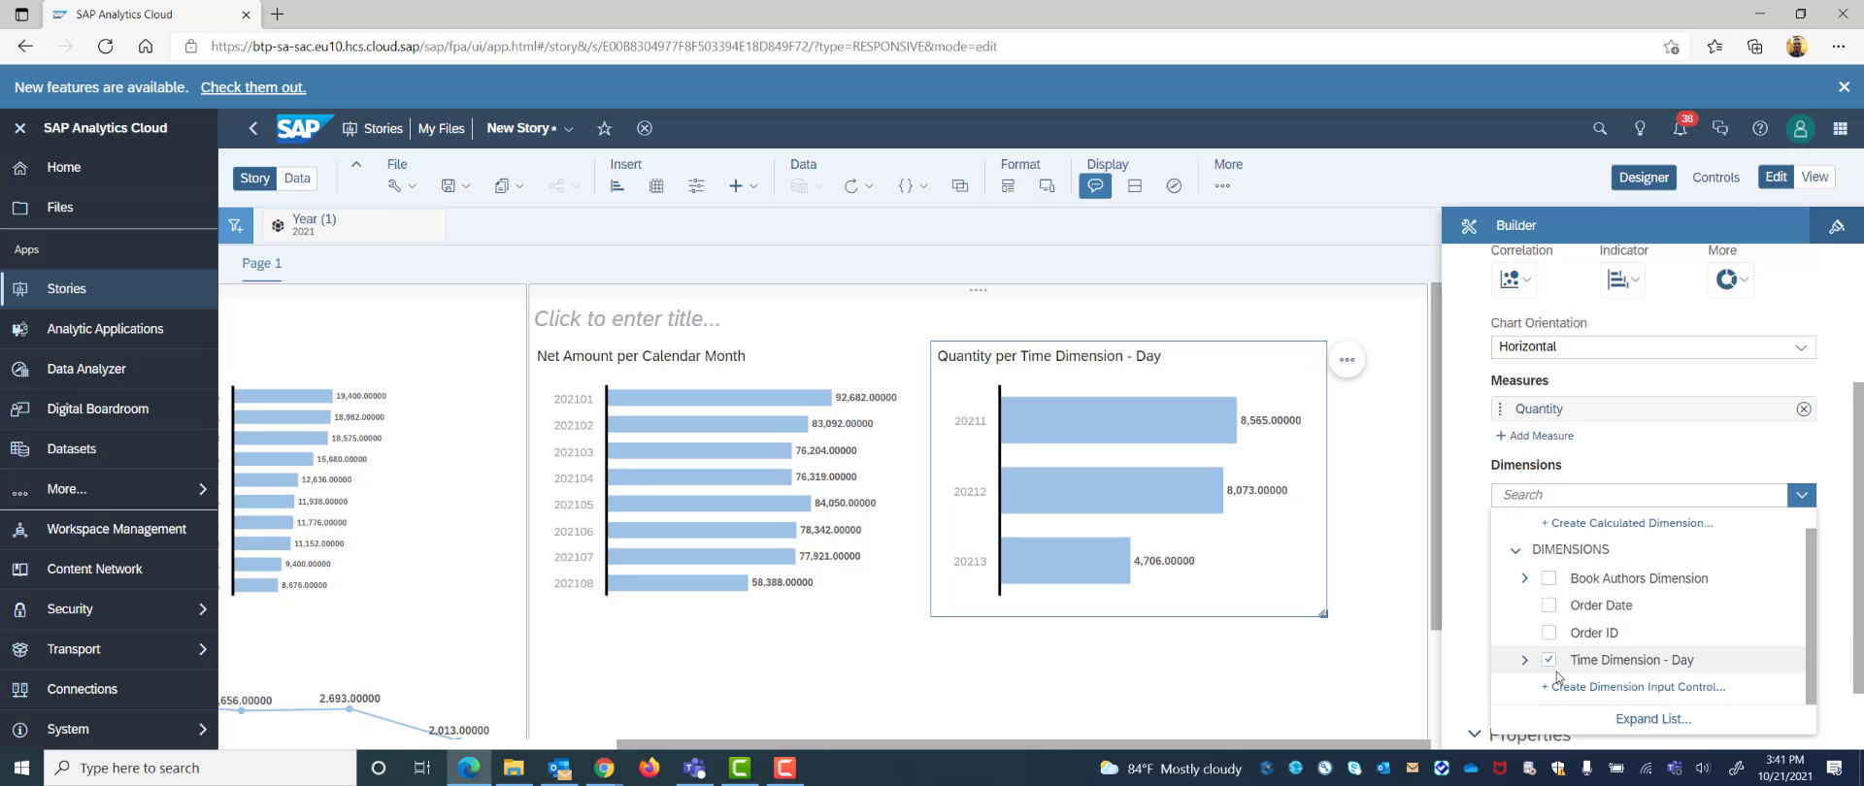
click(1524, 660)
click(1558, 689)
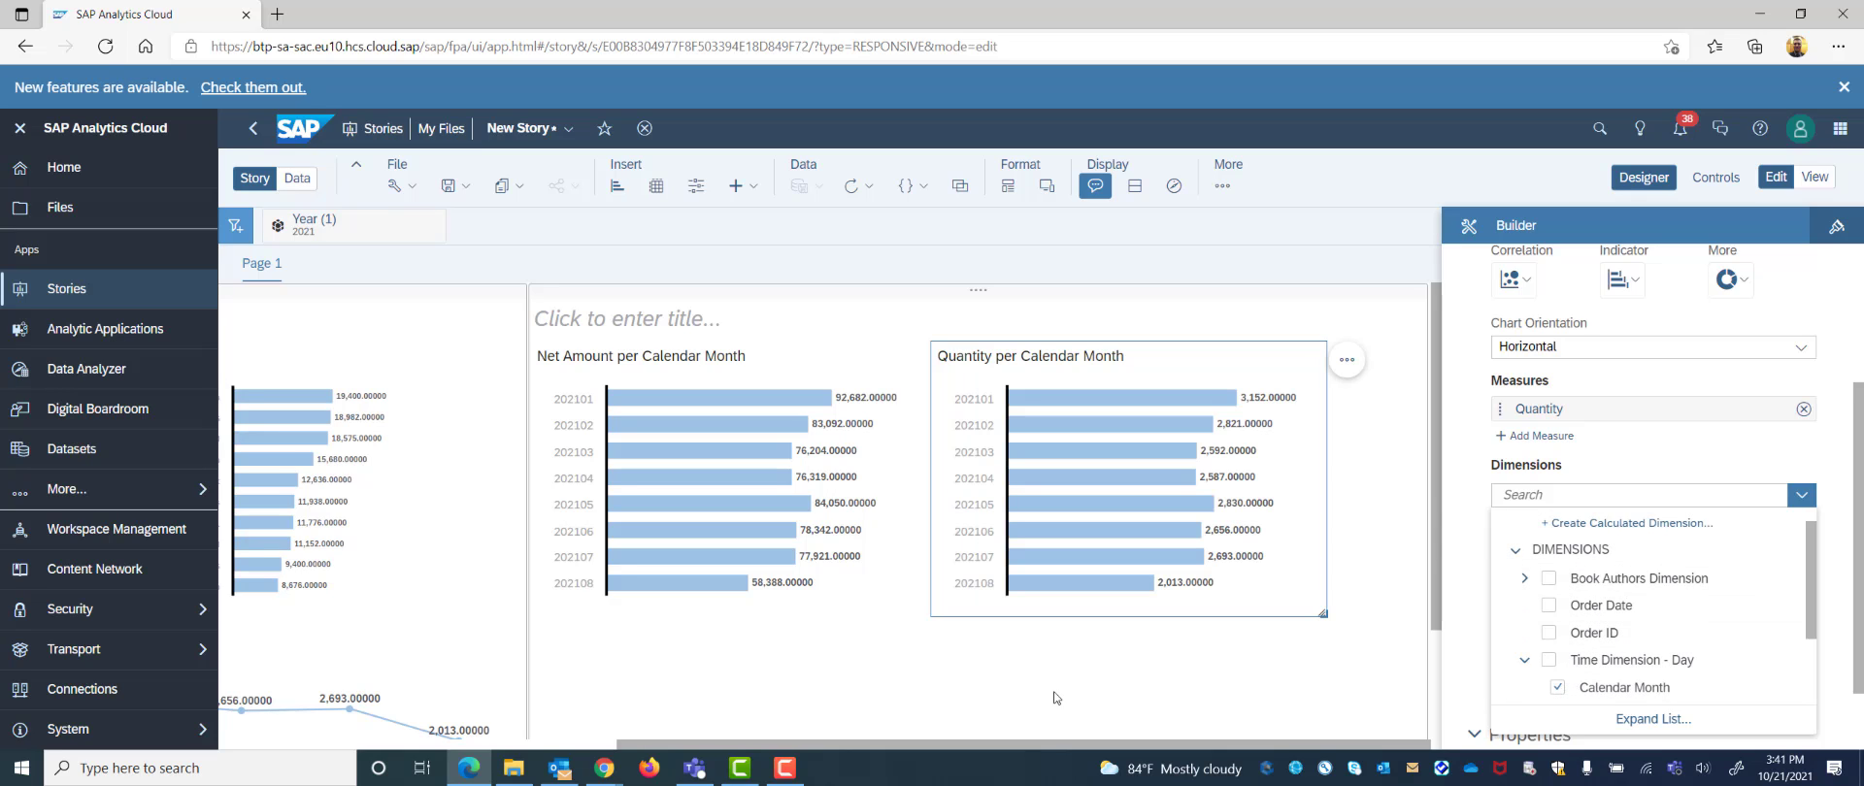
Insert a chart below the Net Amount per Calendar Month chart with Net Amount as its measure
click(1027, 695)
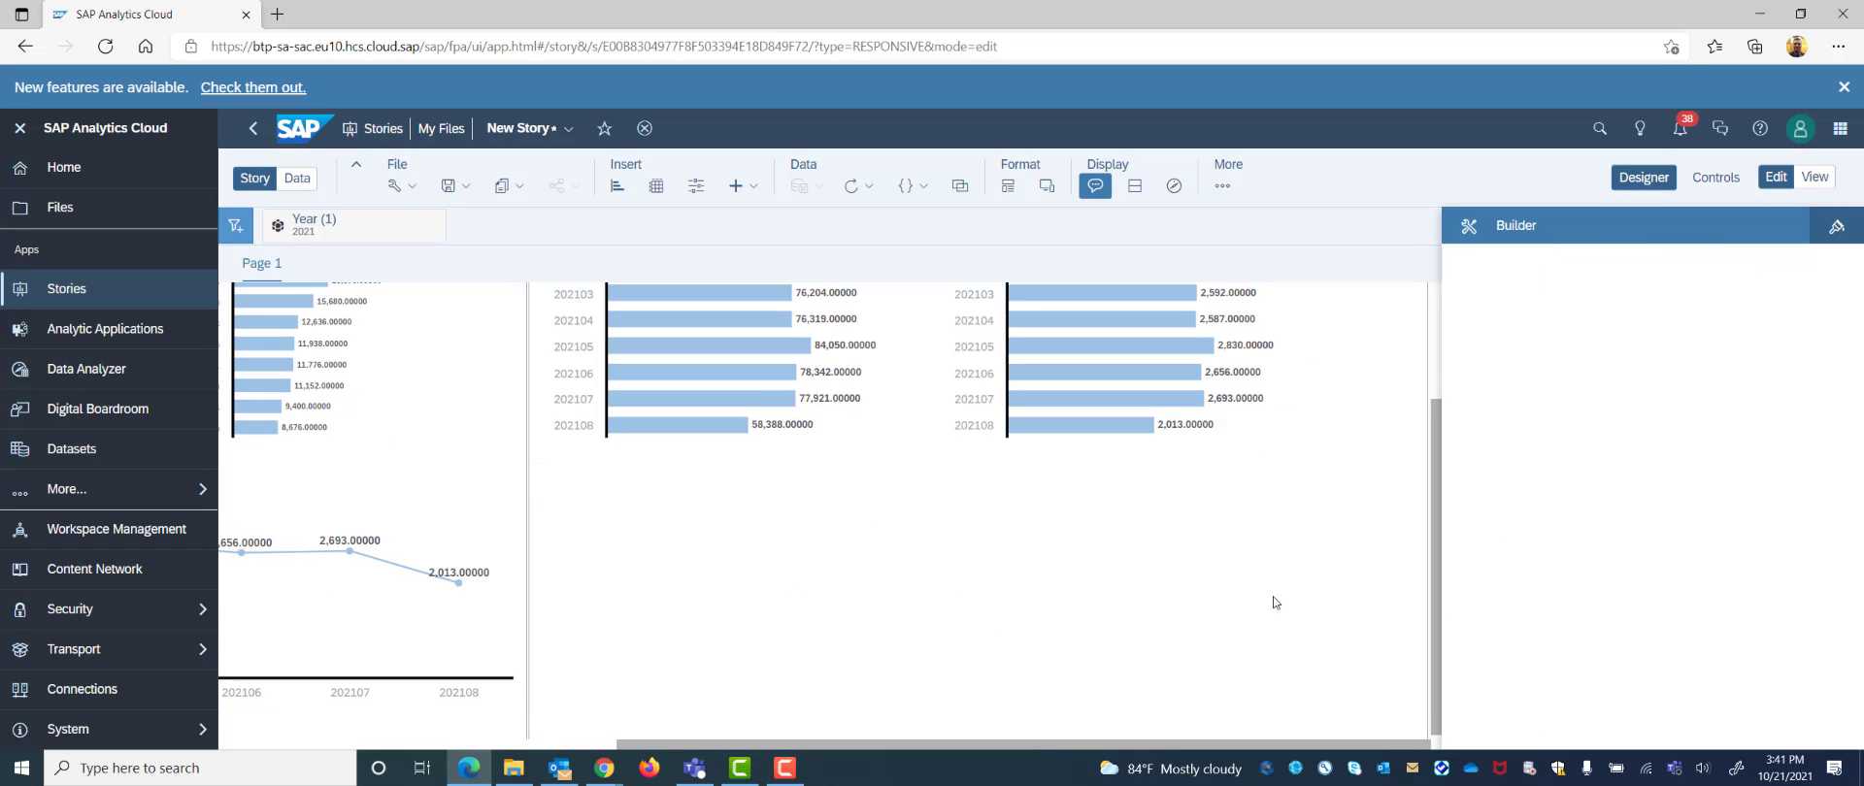
scroll(1507, 656, down, 3)
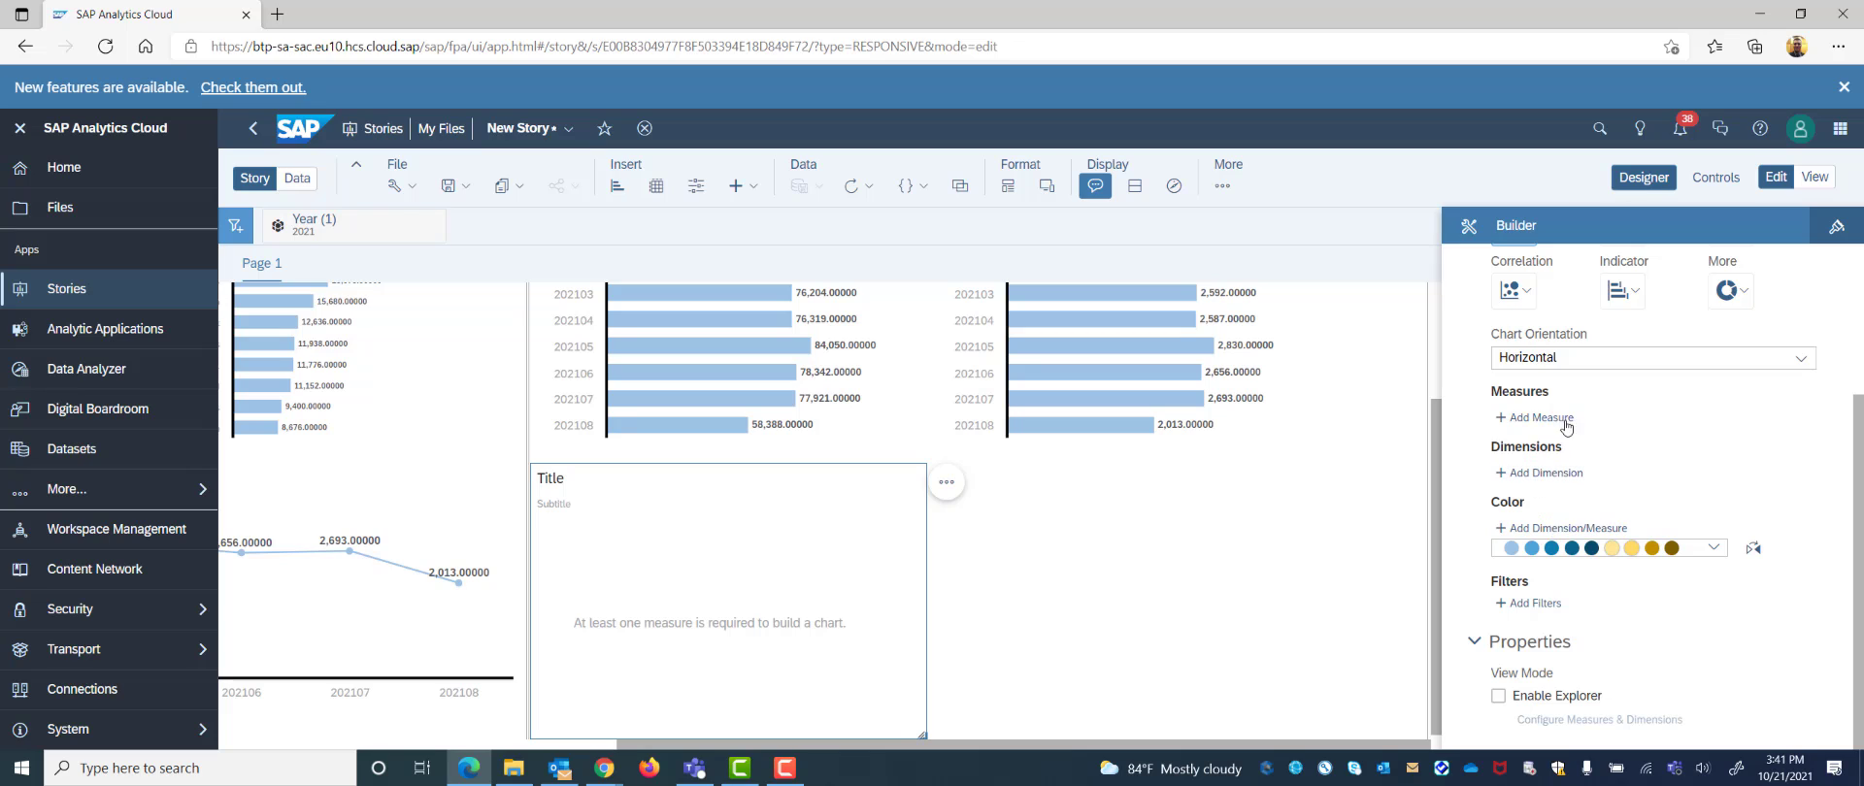
click(1565, 420)
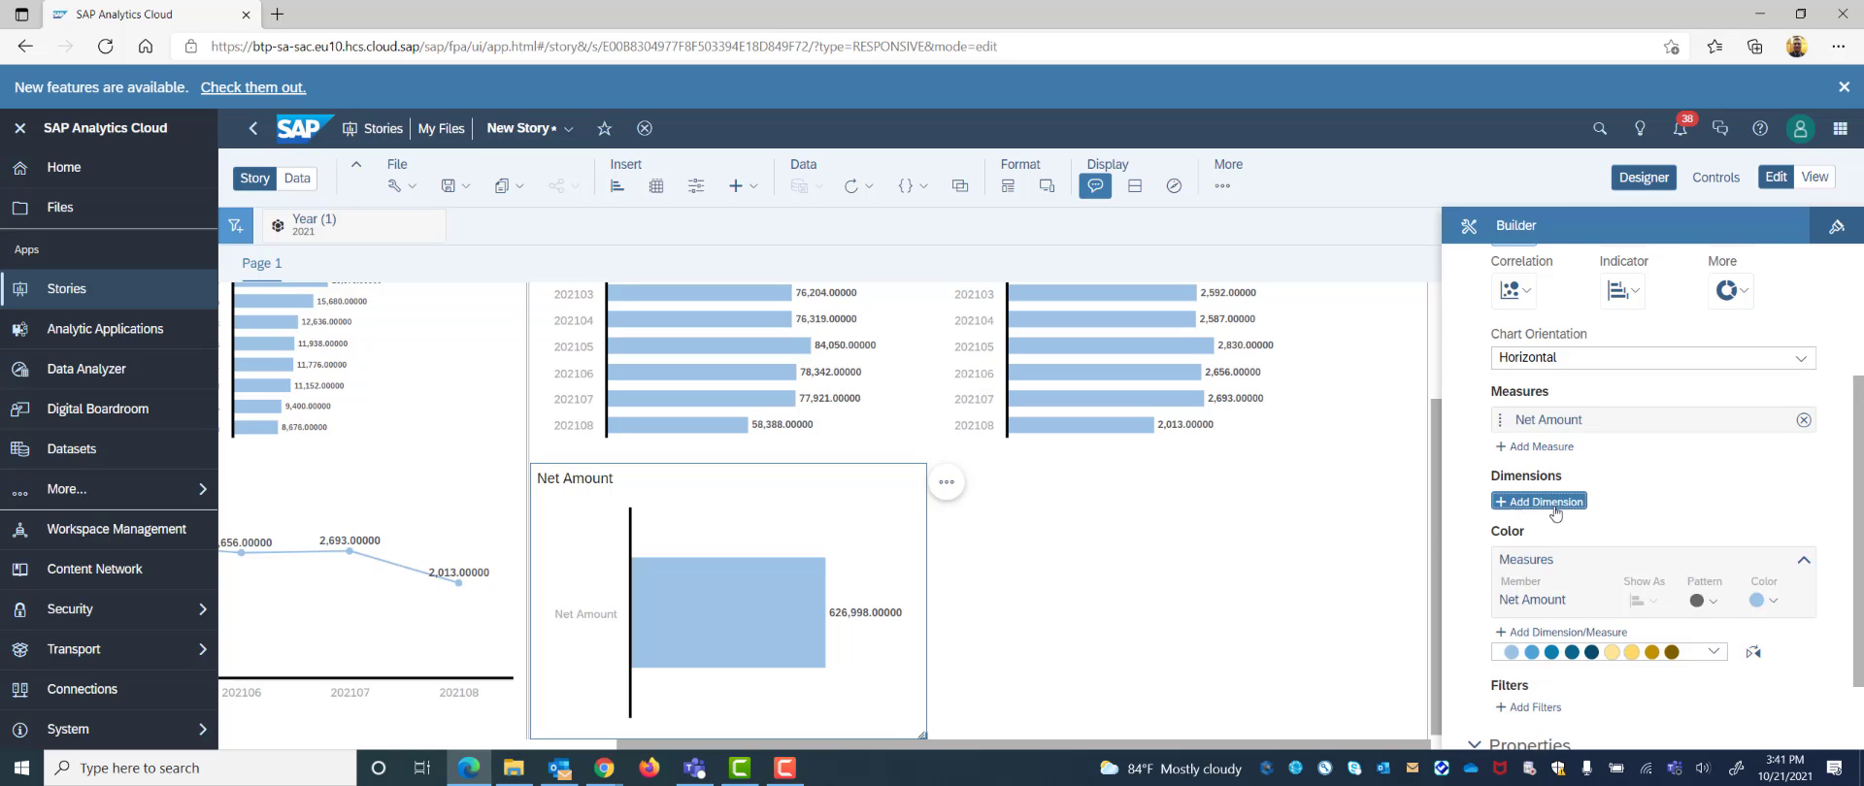
Add AUTHOR_NAME from Book Authors Dimension as the new Net Amount chart's dimension
click(1547, 502)
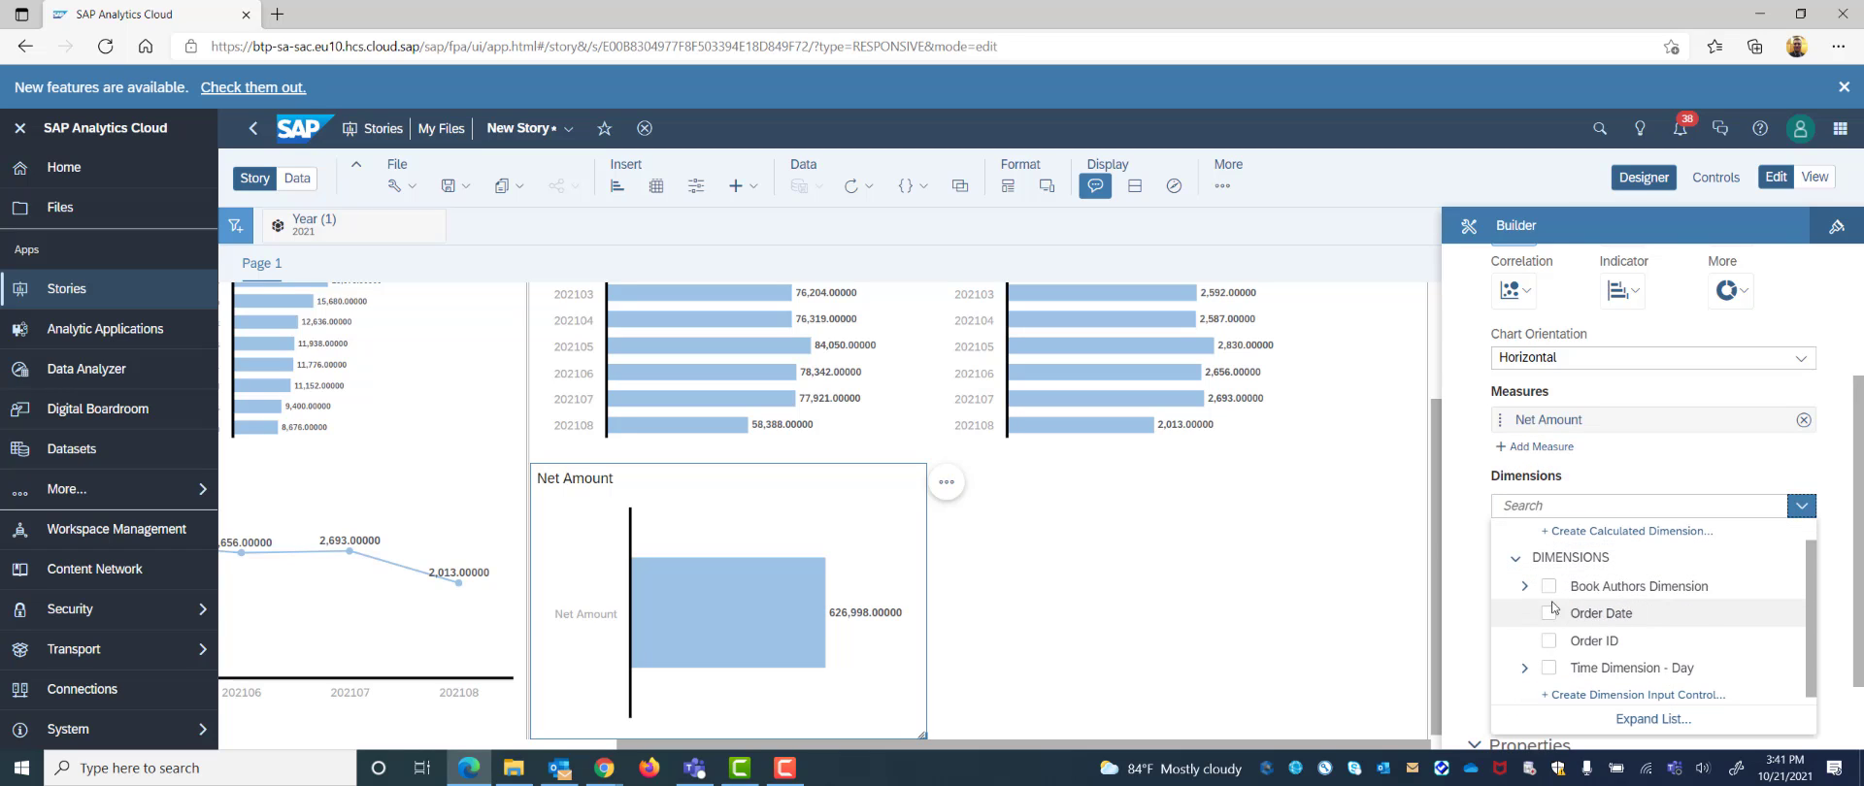
click(1524, 586)
click(1558, 642)
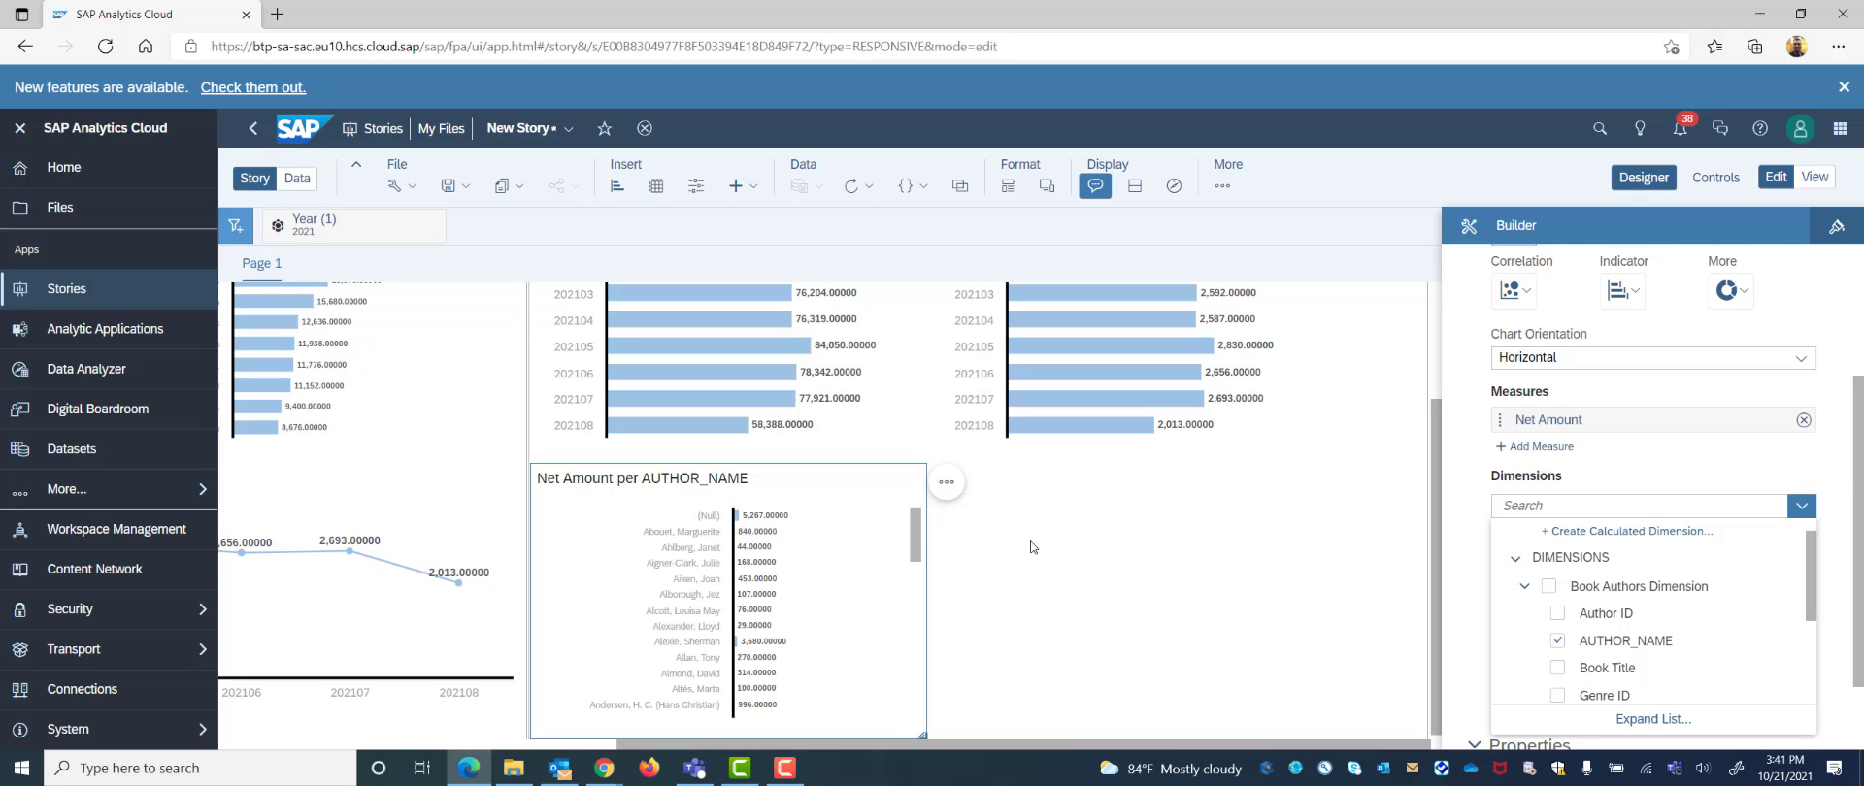
click(1140, 574)
Rank the Net Amount per AUTHOR_NAME chart to the top 10 across all dimensions by Net Amount
click(958, 489)
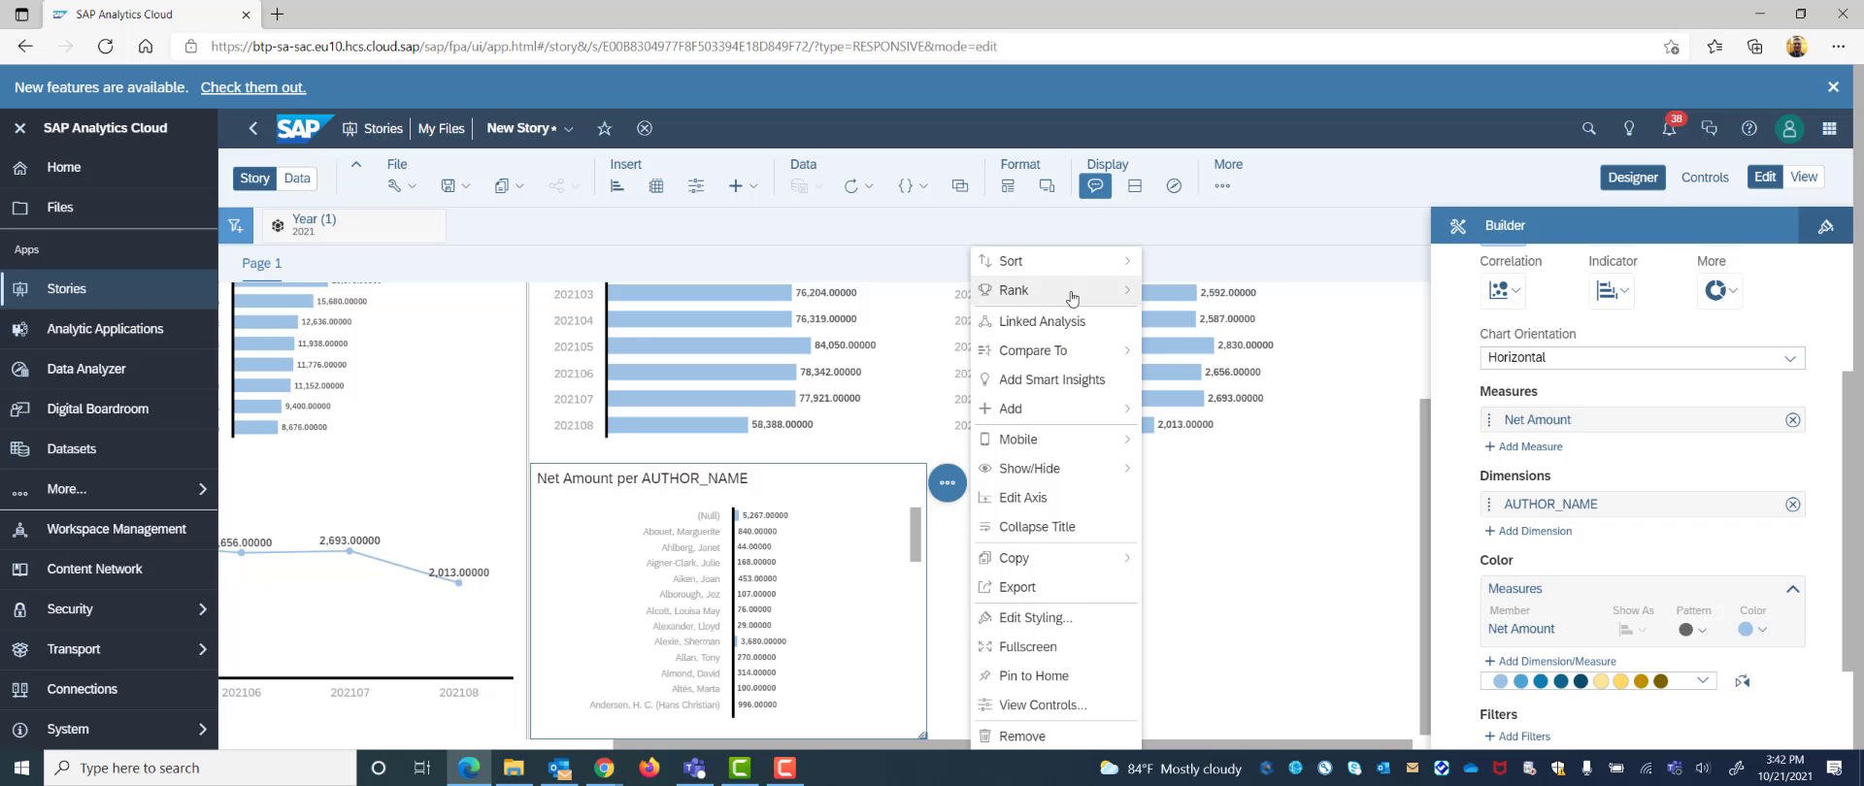
mouse_move(1071, 298)
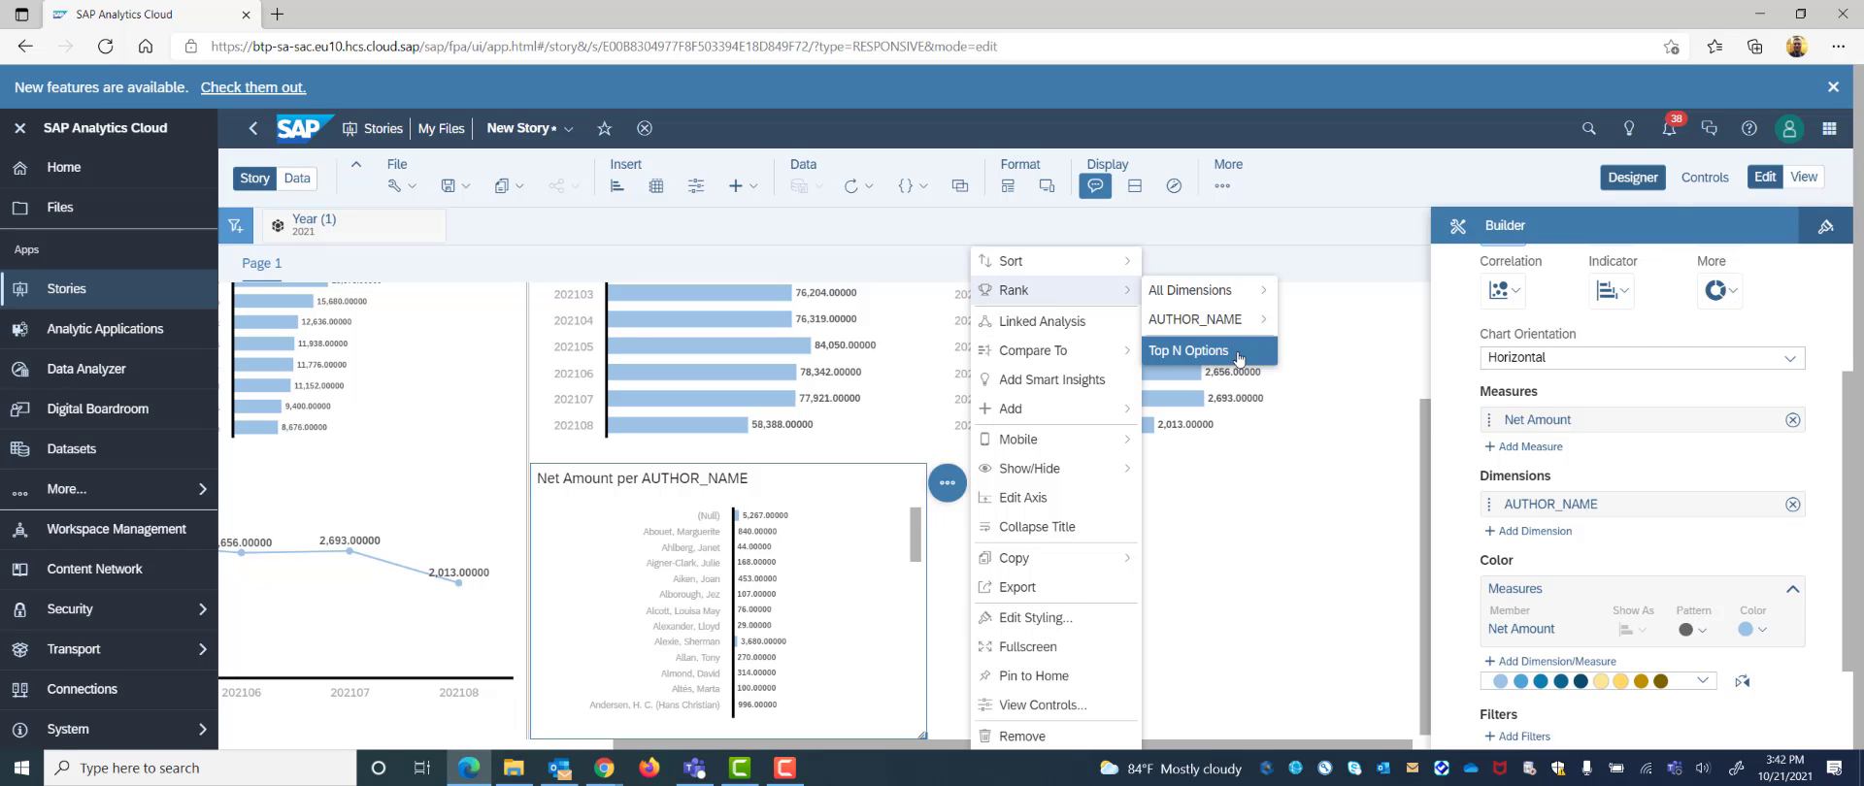
click(1190, 351)
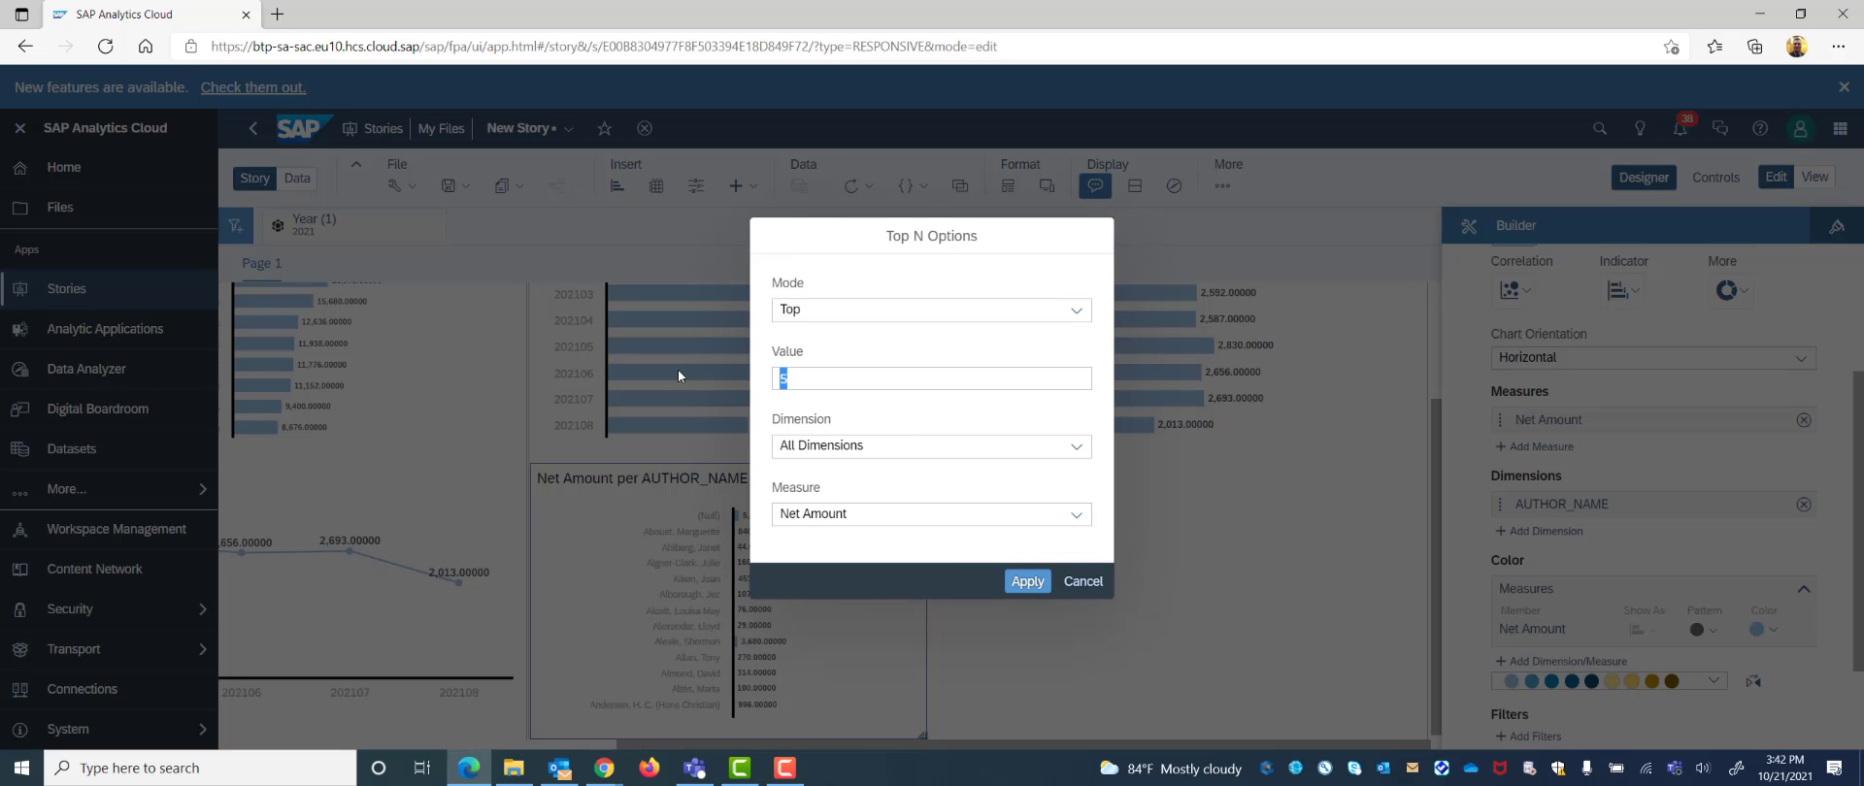
text(10)
click(1026, 581)
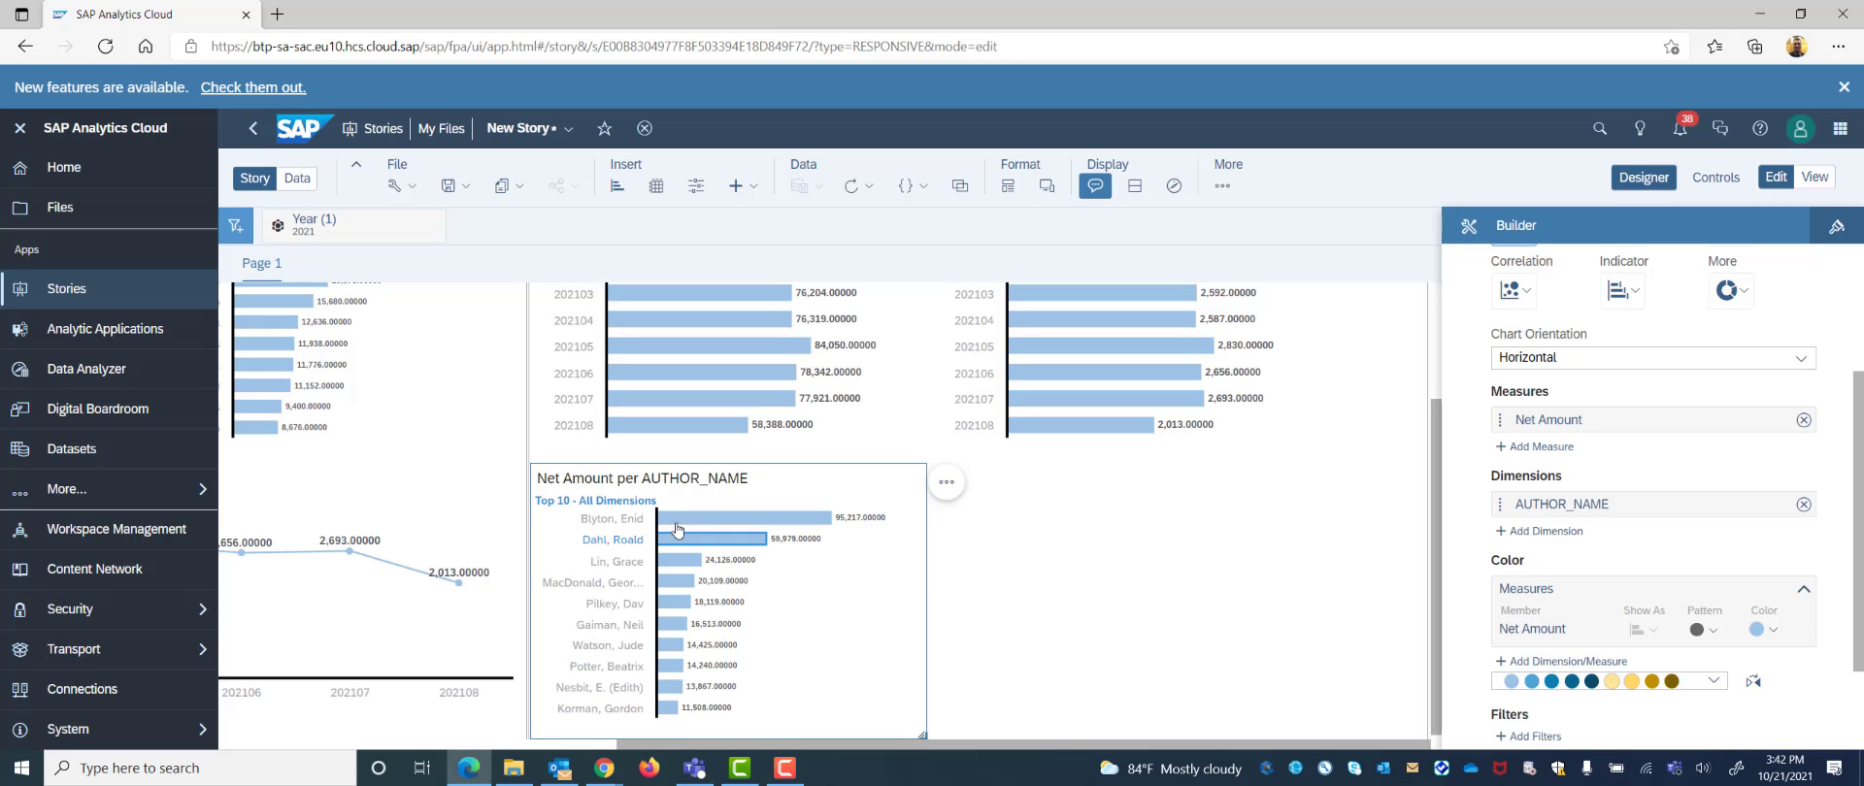
scroll(683, 590, down, 1)
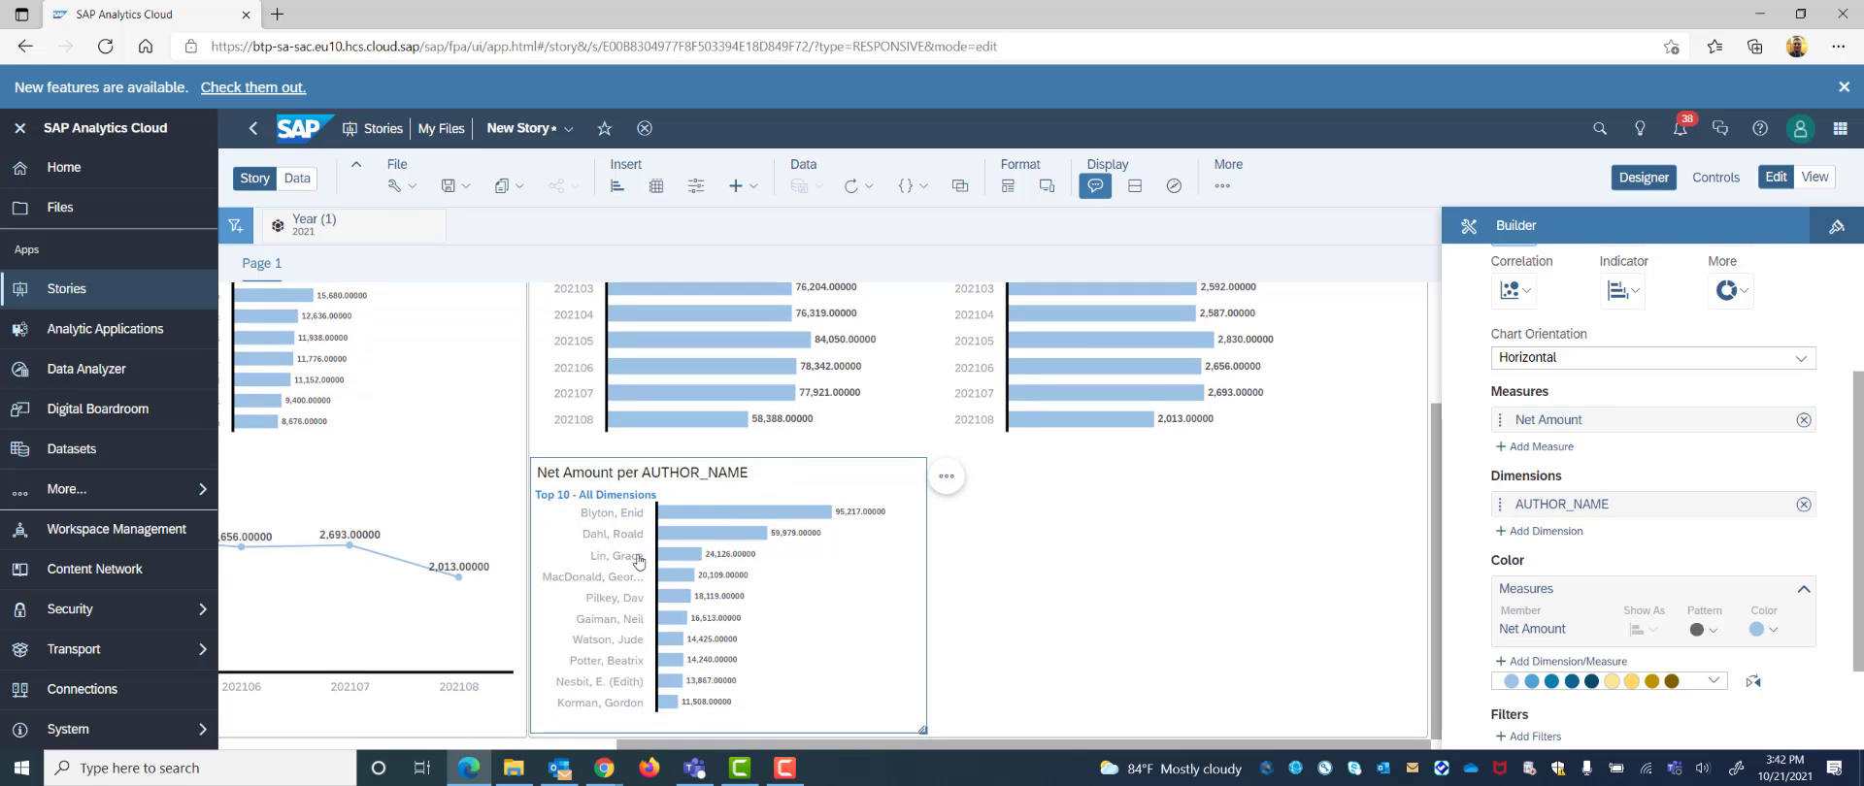
Insert a chart beside the Net Amount per AUTHOR_NAME chart with Quantity as its measure
click(1088, 527)
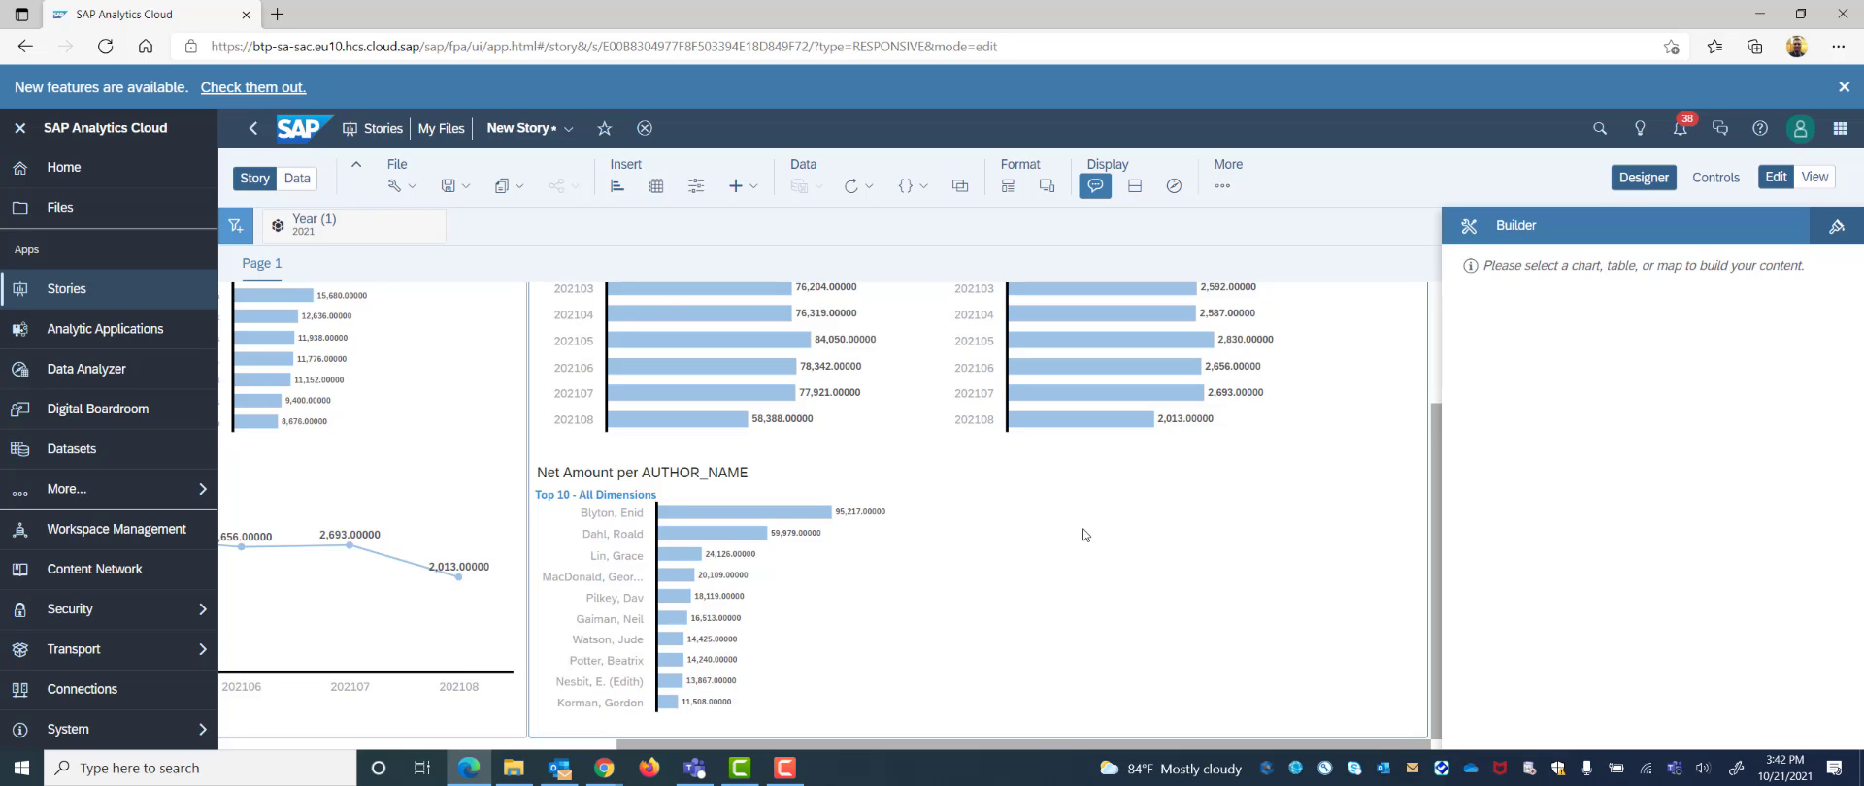
click(616, 185)
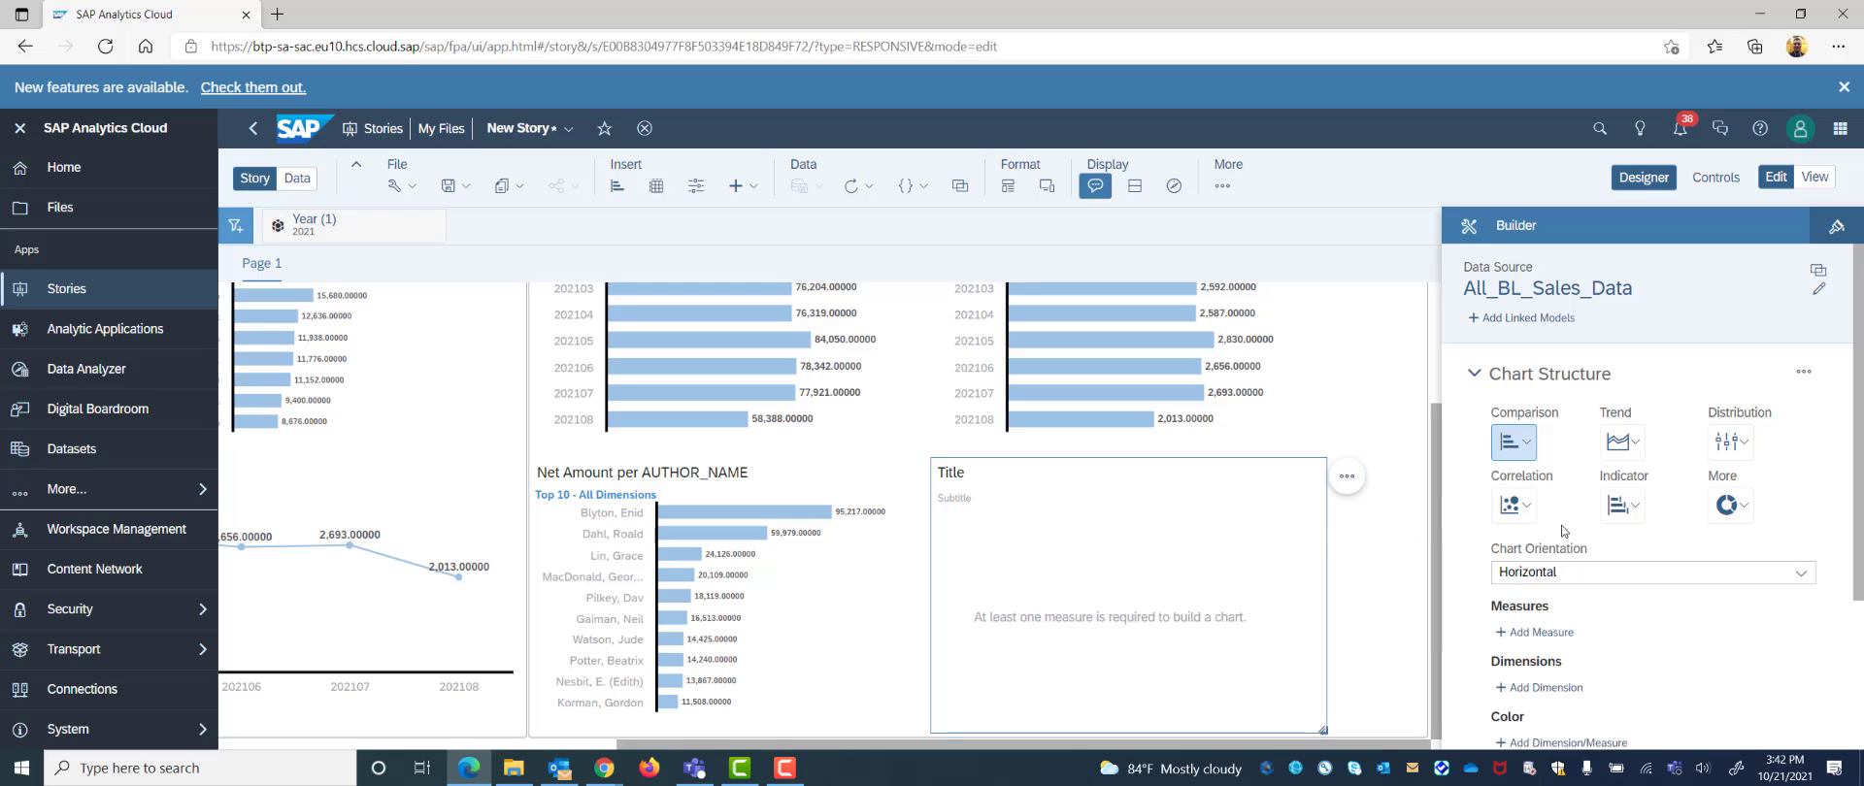
click(1538, 632)
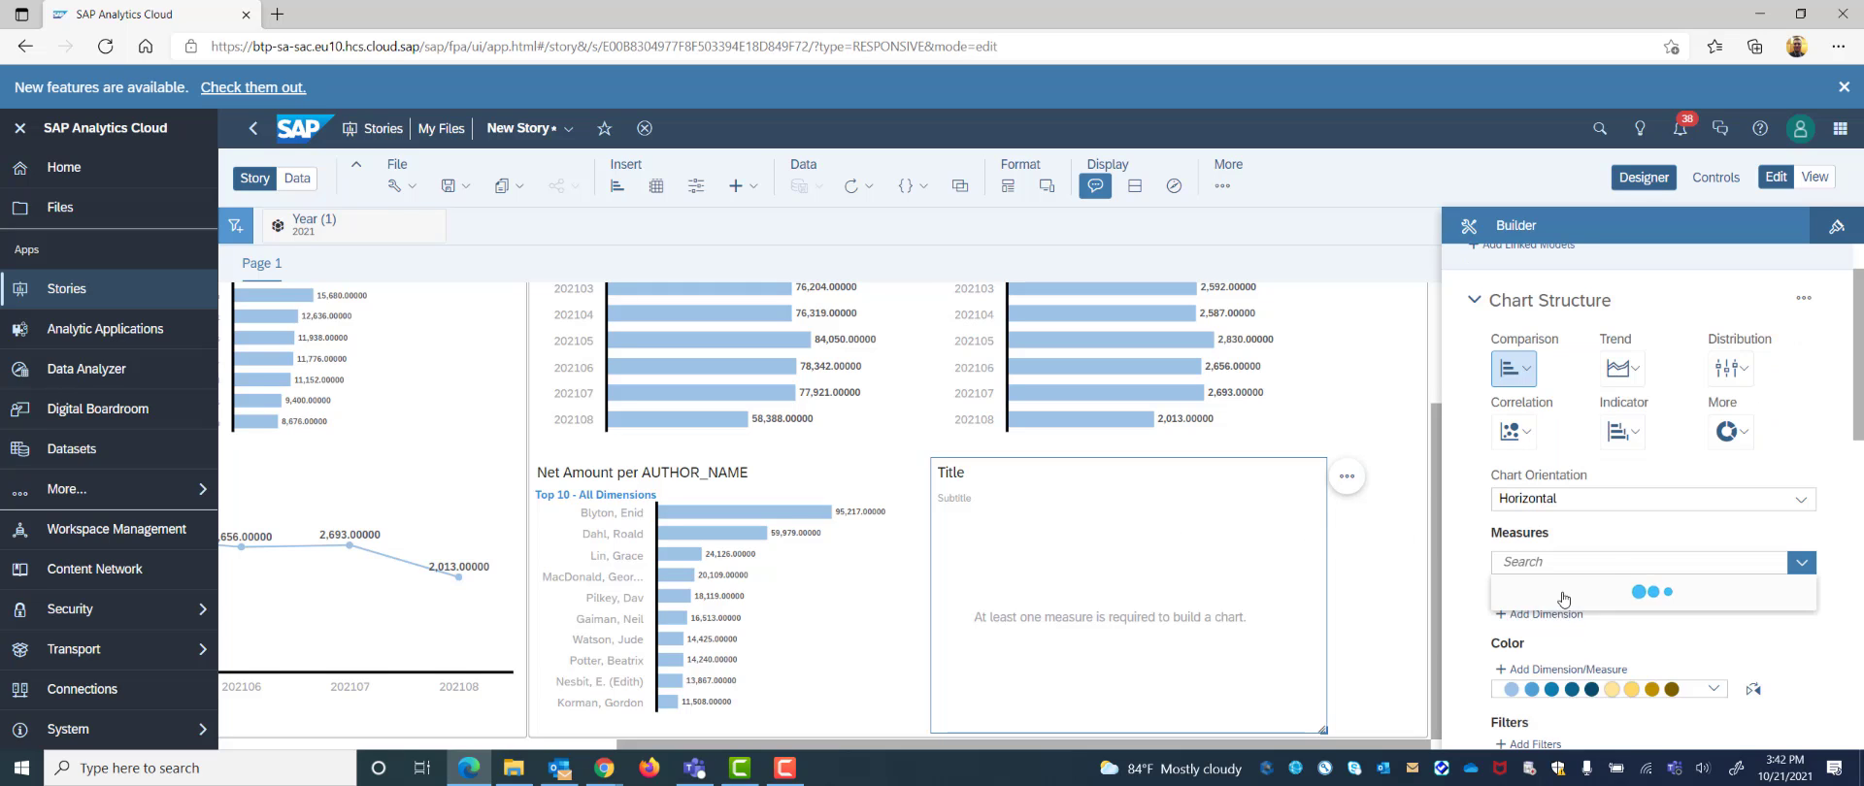
click(1563, 700)
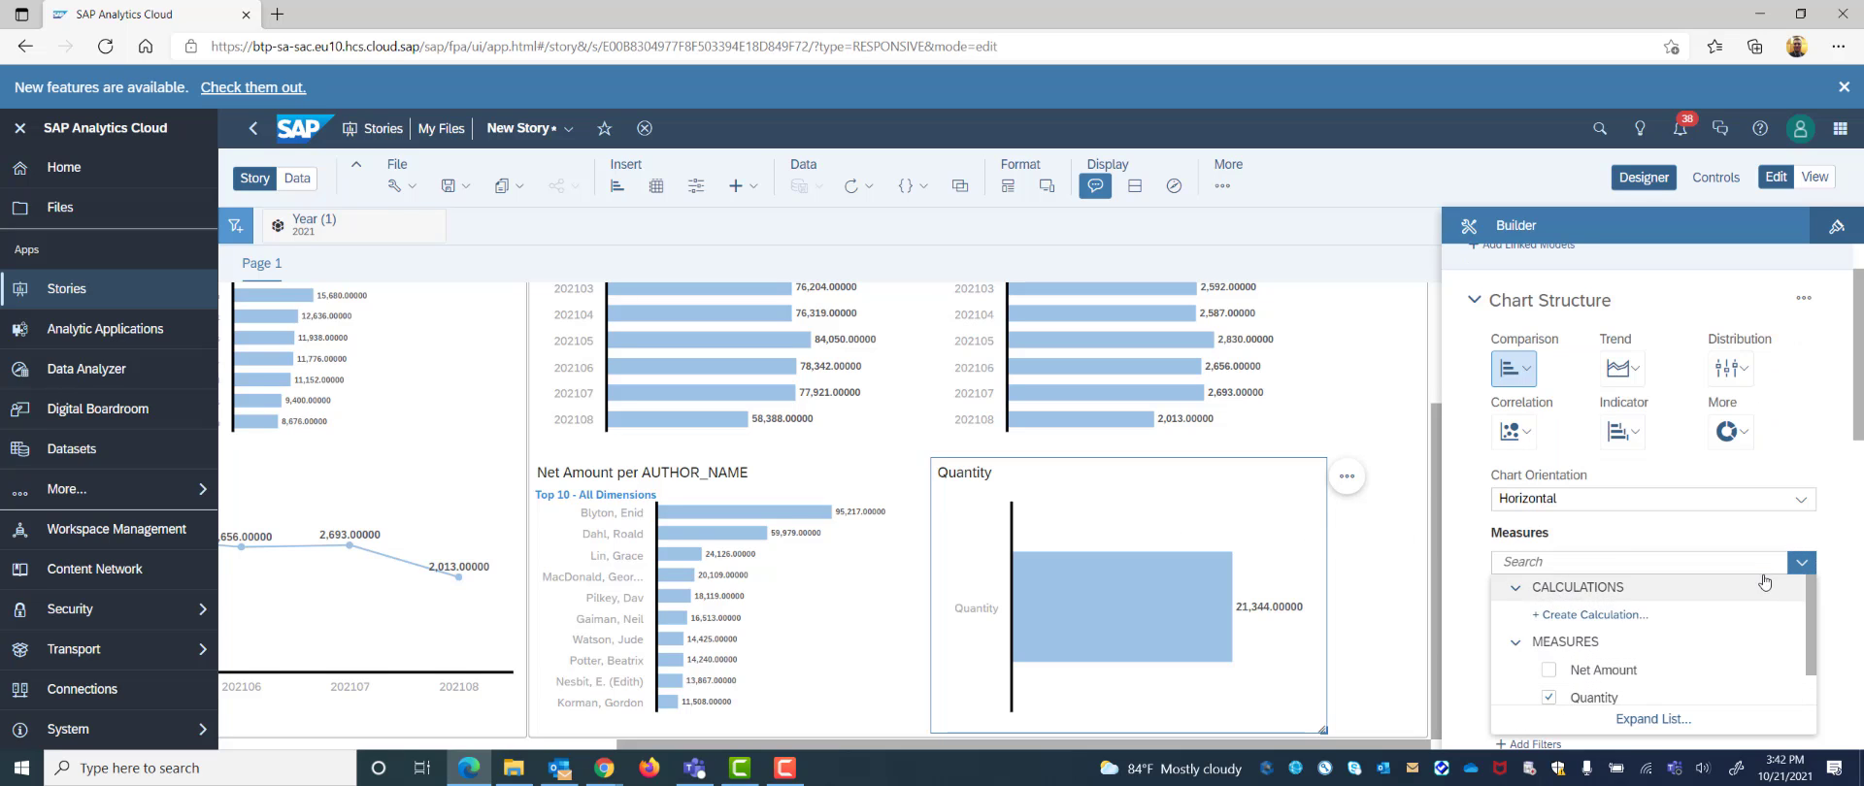
click(1836, 505)
scroll(1805, 543, down, 2)
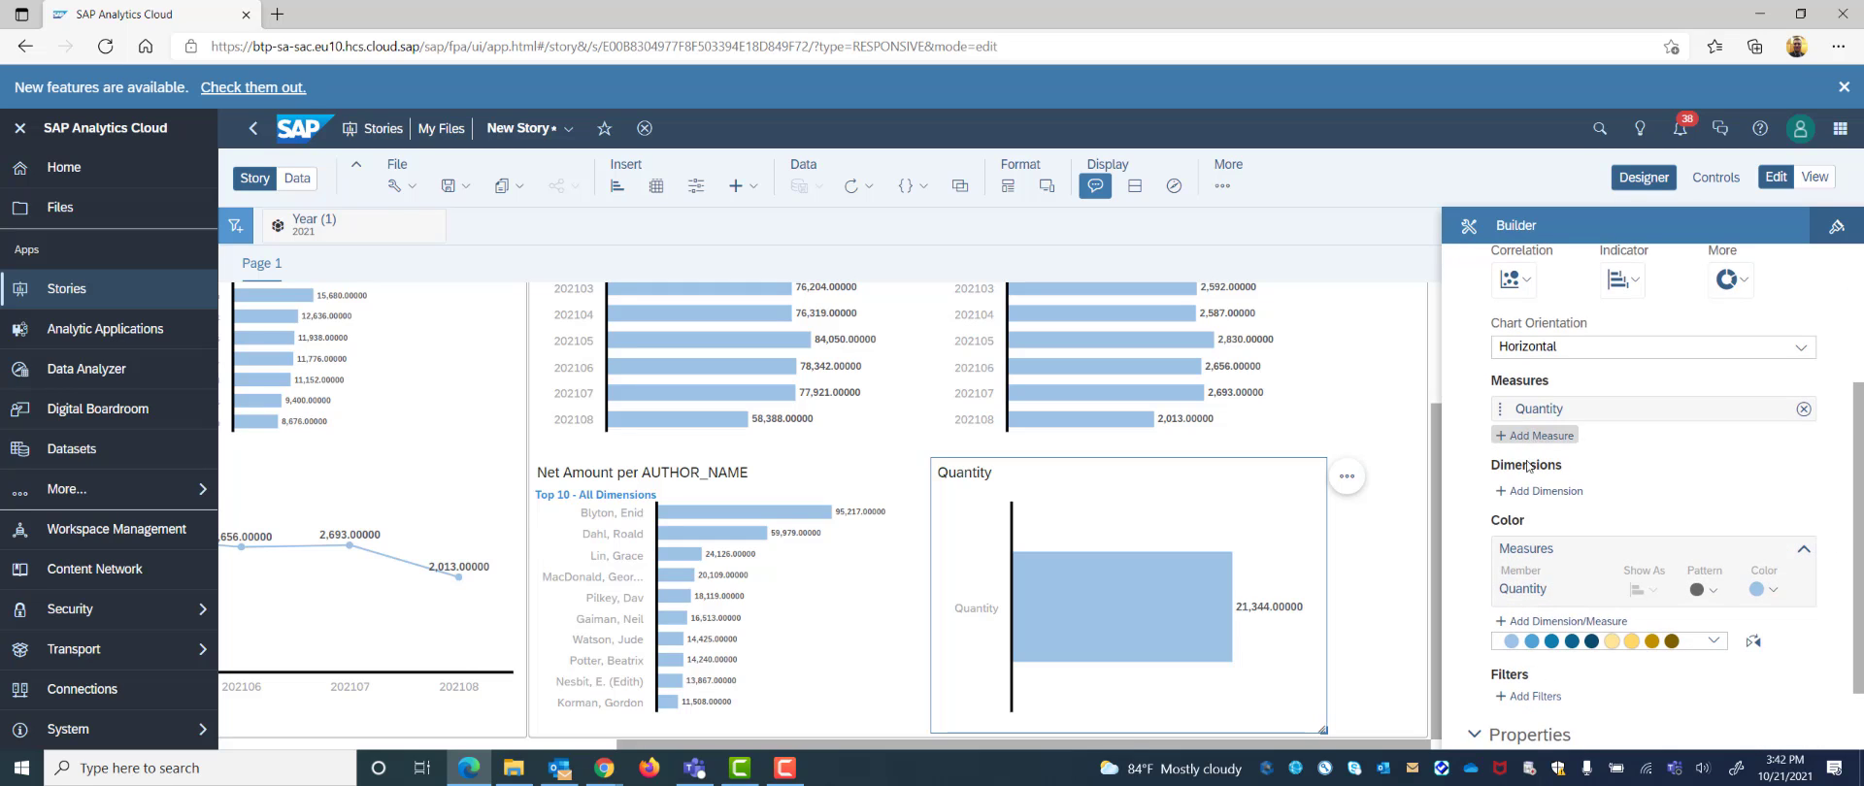
Add Book Title from Book Authors Dimension as the new Quantity chart's dimension
click(1542, 491)
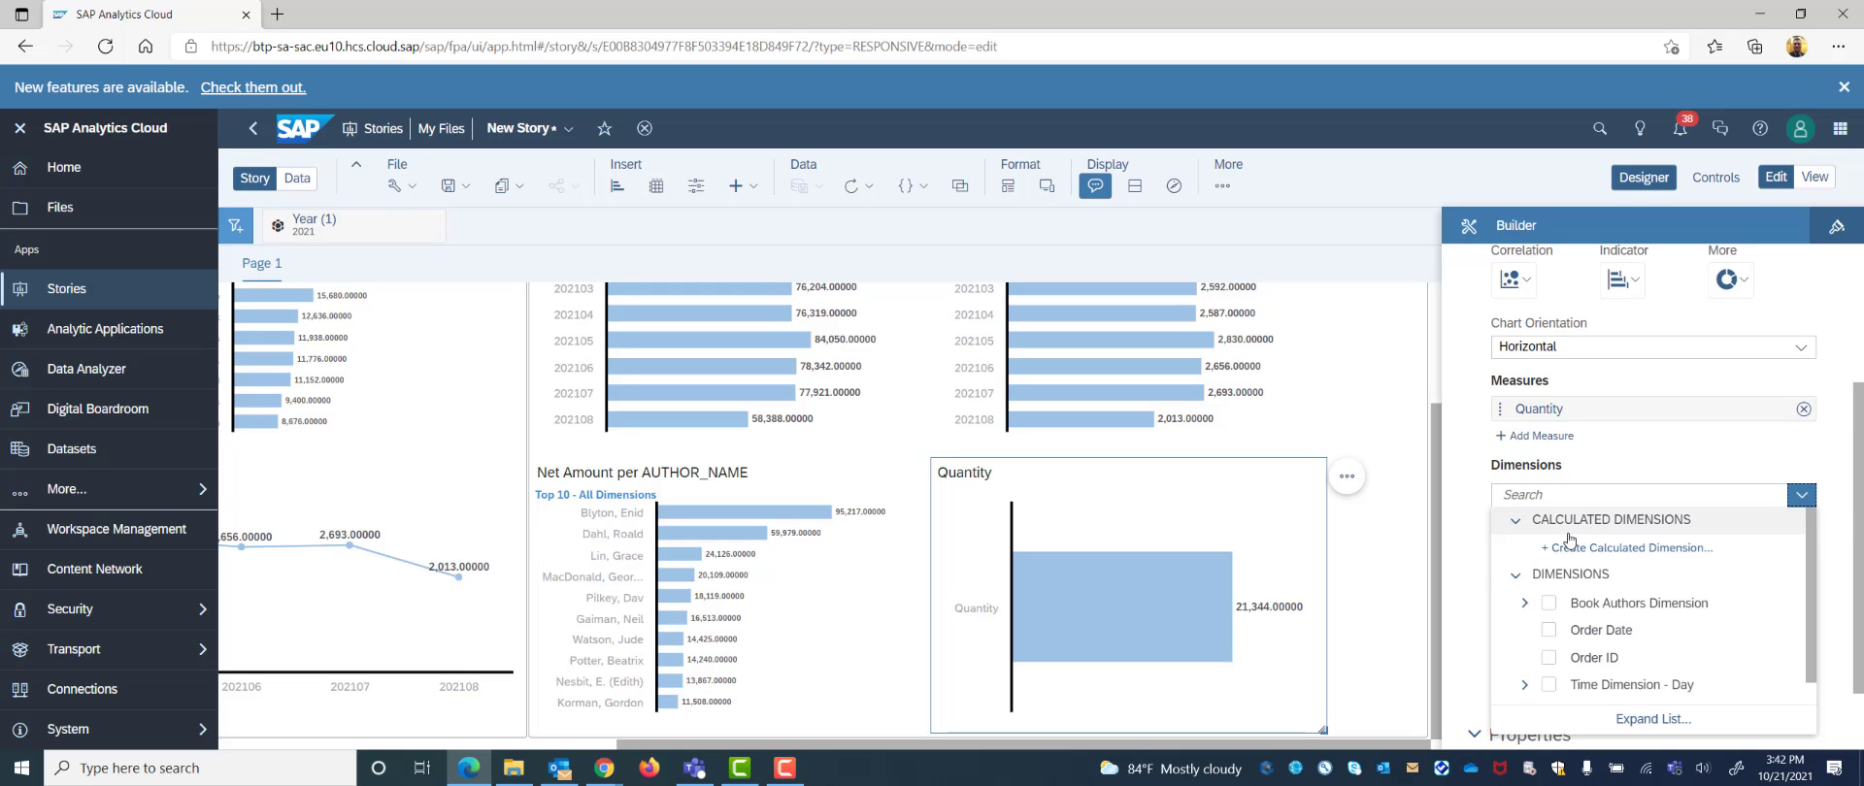
click(1524, 603)
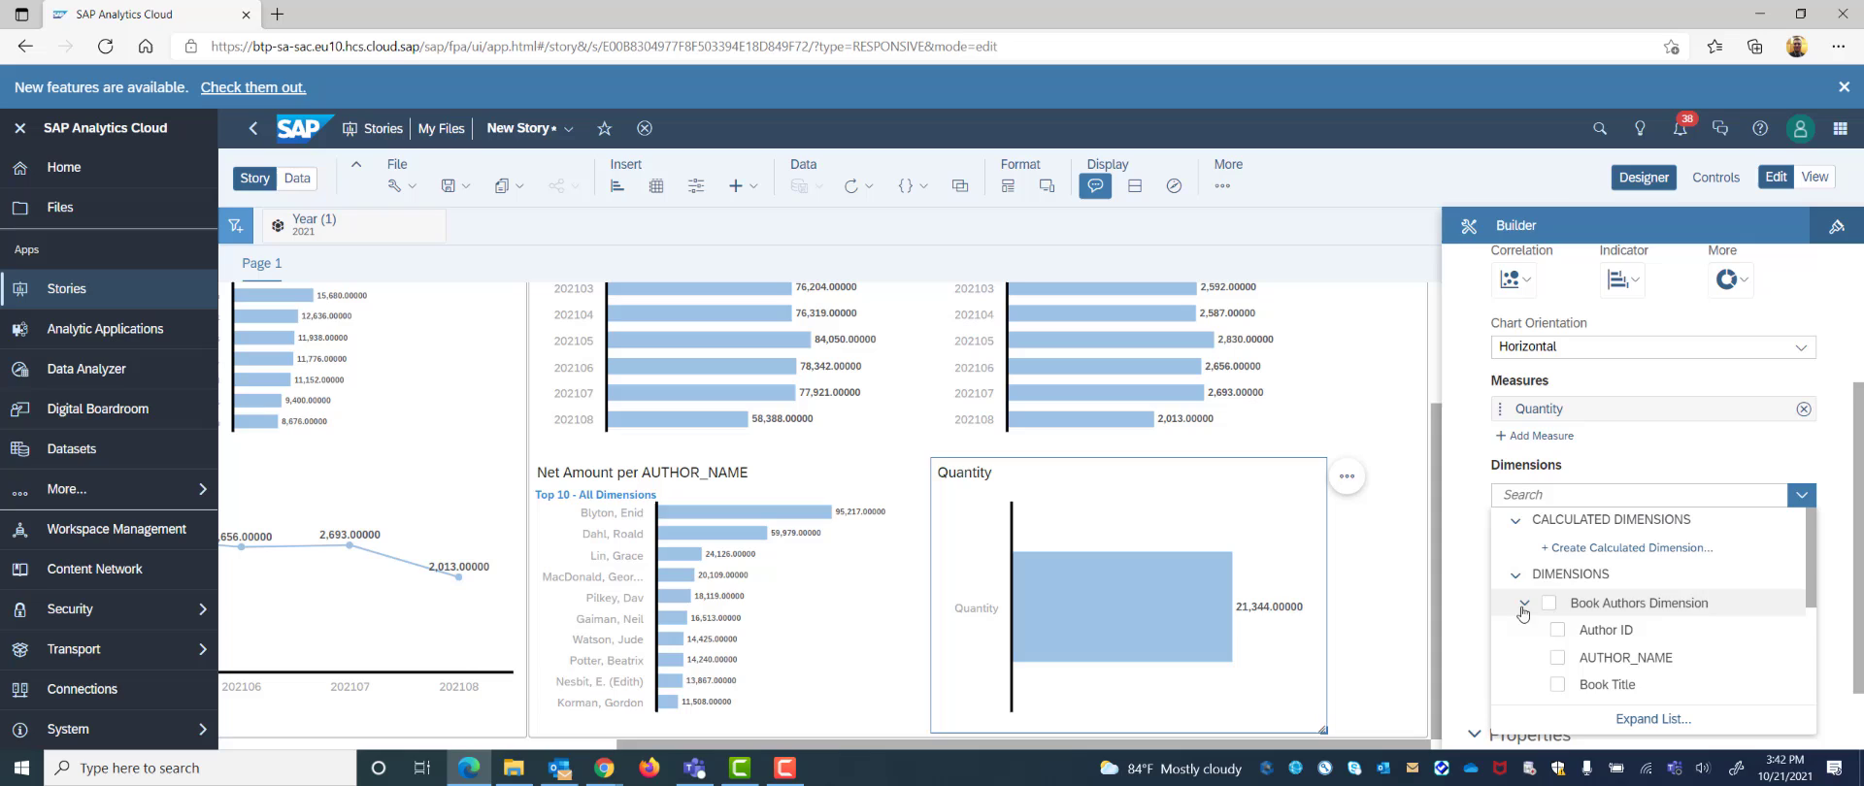
click(1548, 679)
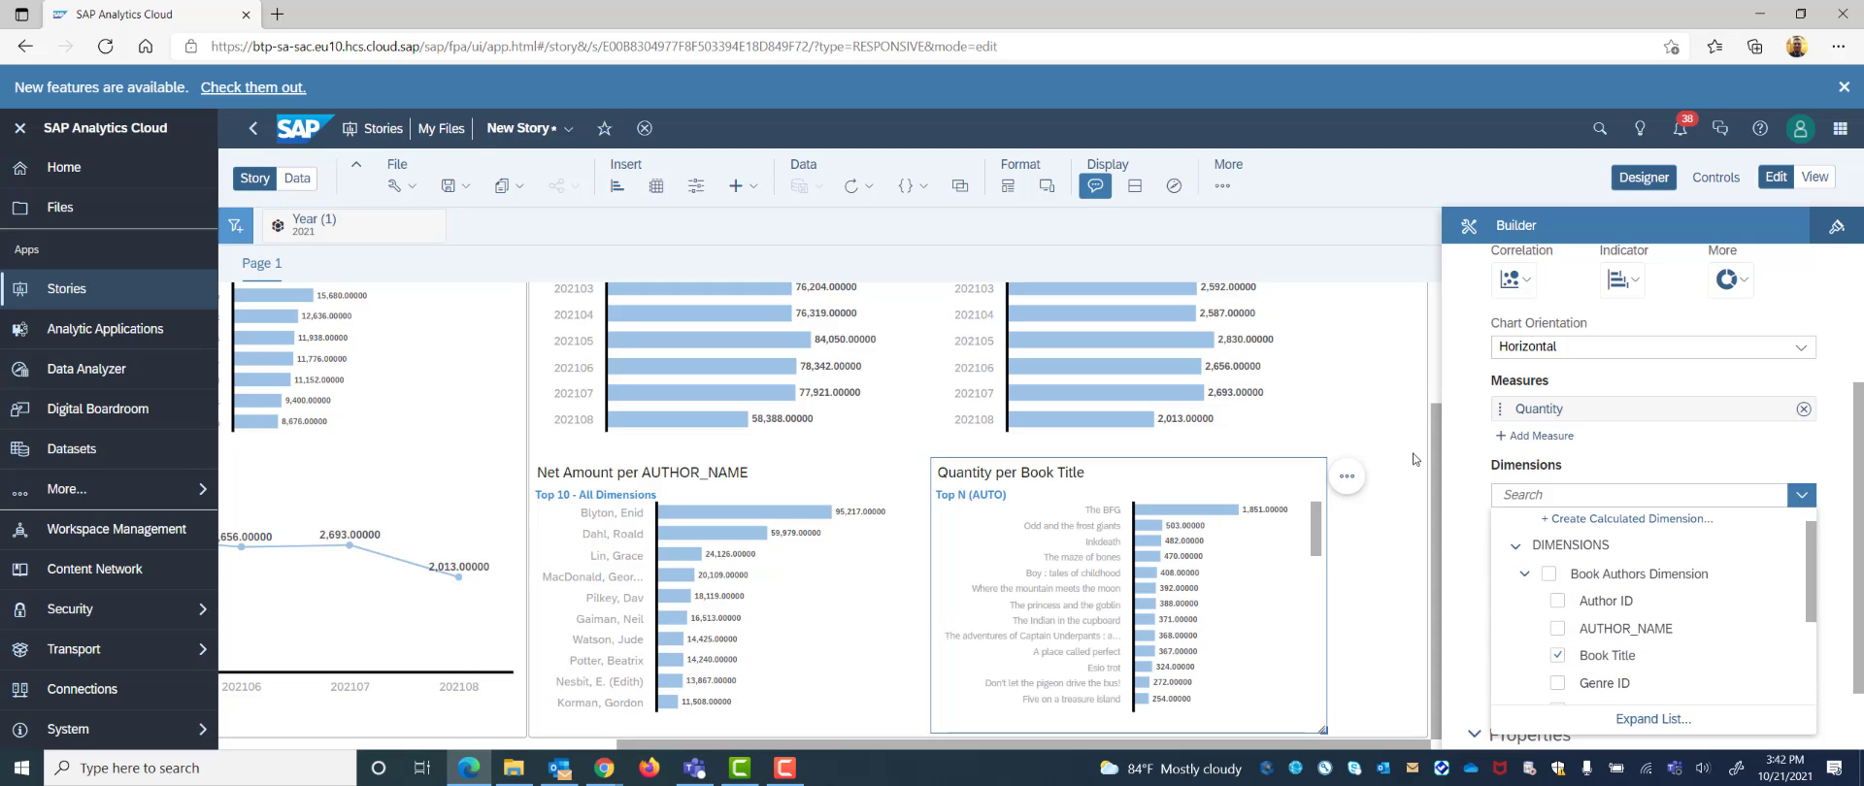
Limit the Quantity per Book Title chart to the top 10 across all dimensions by Quantity
click(988, 498)
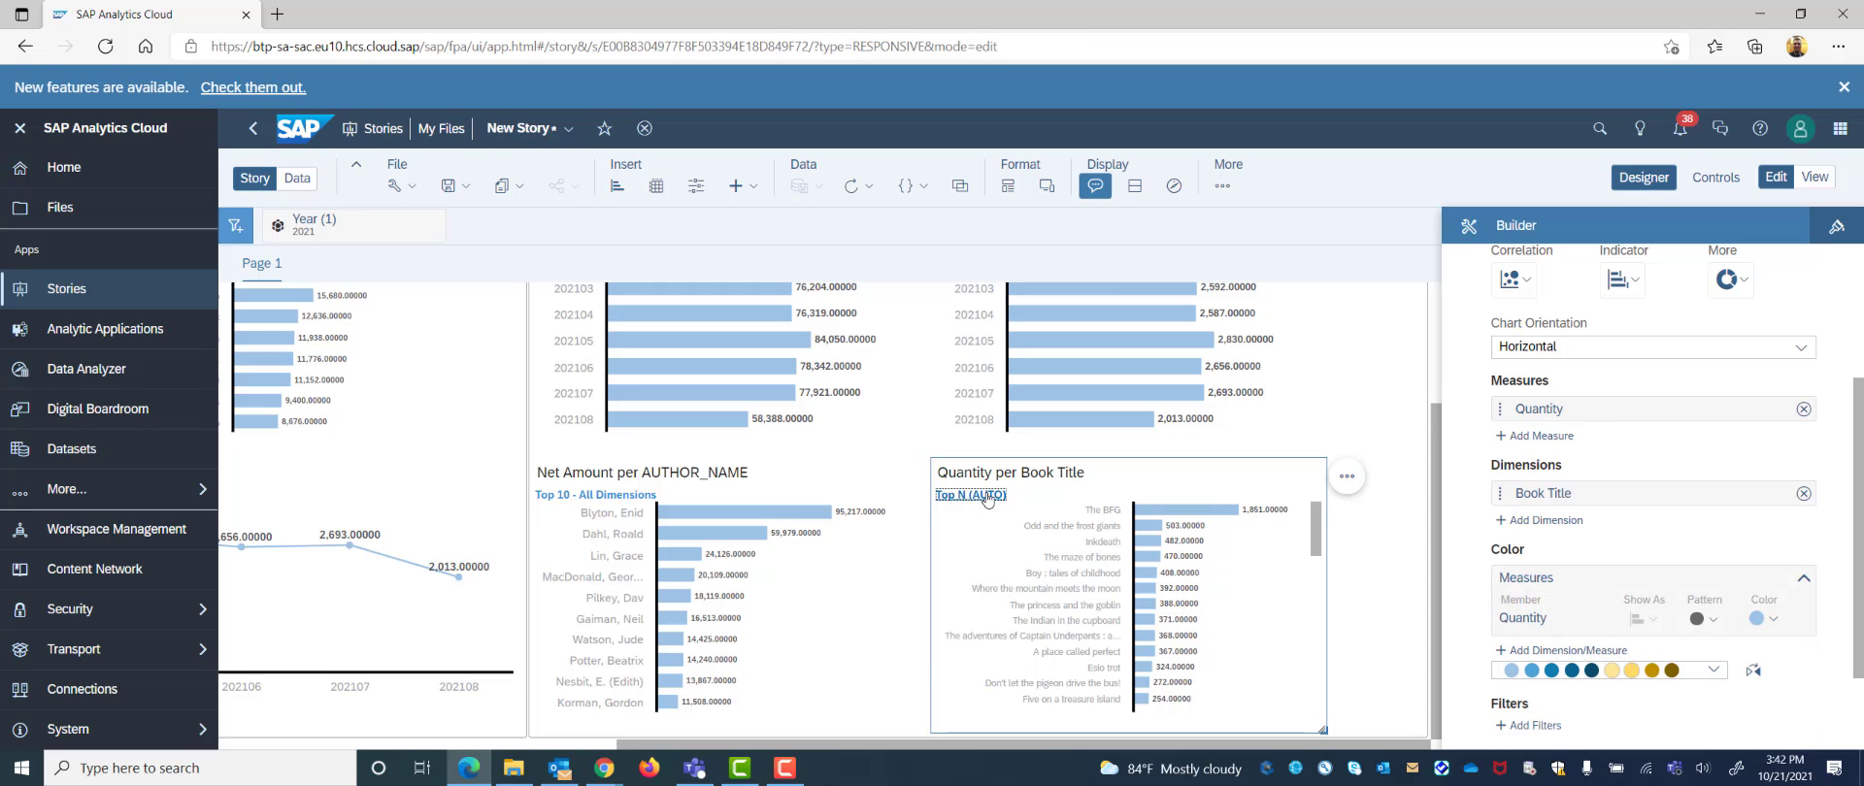
click(988, 499)
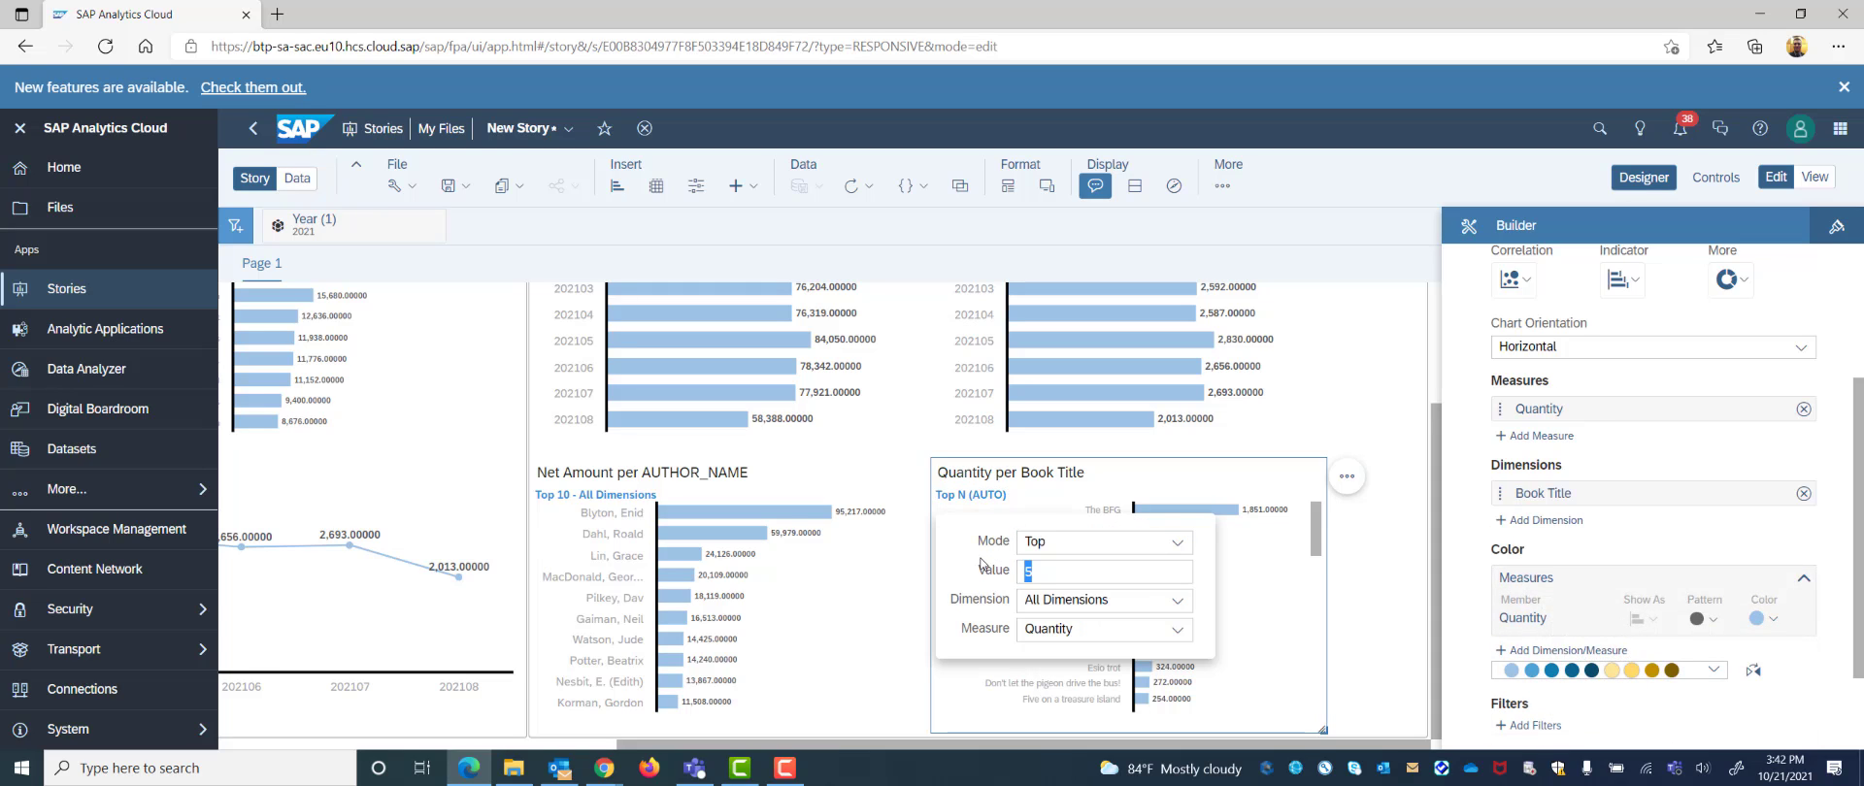
key(Return)
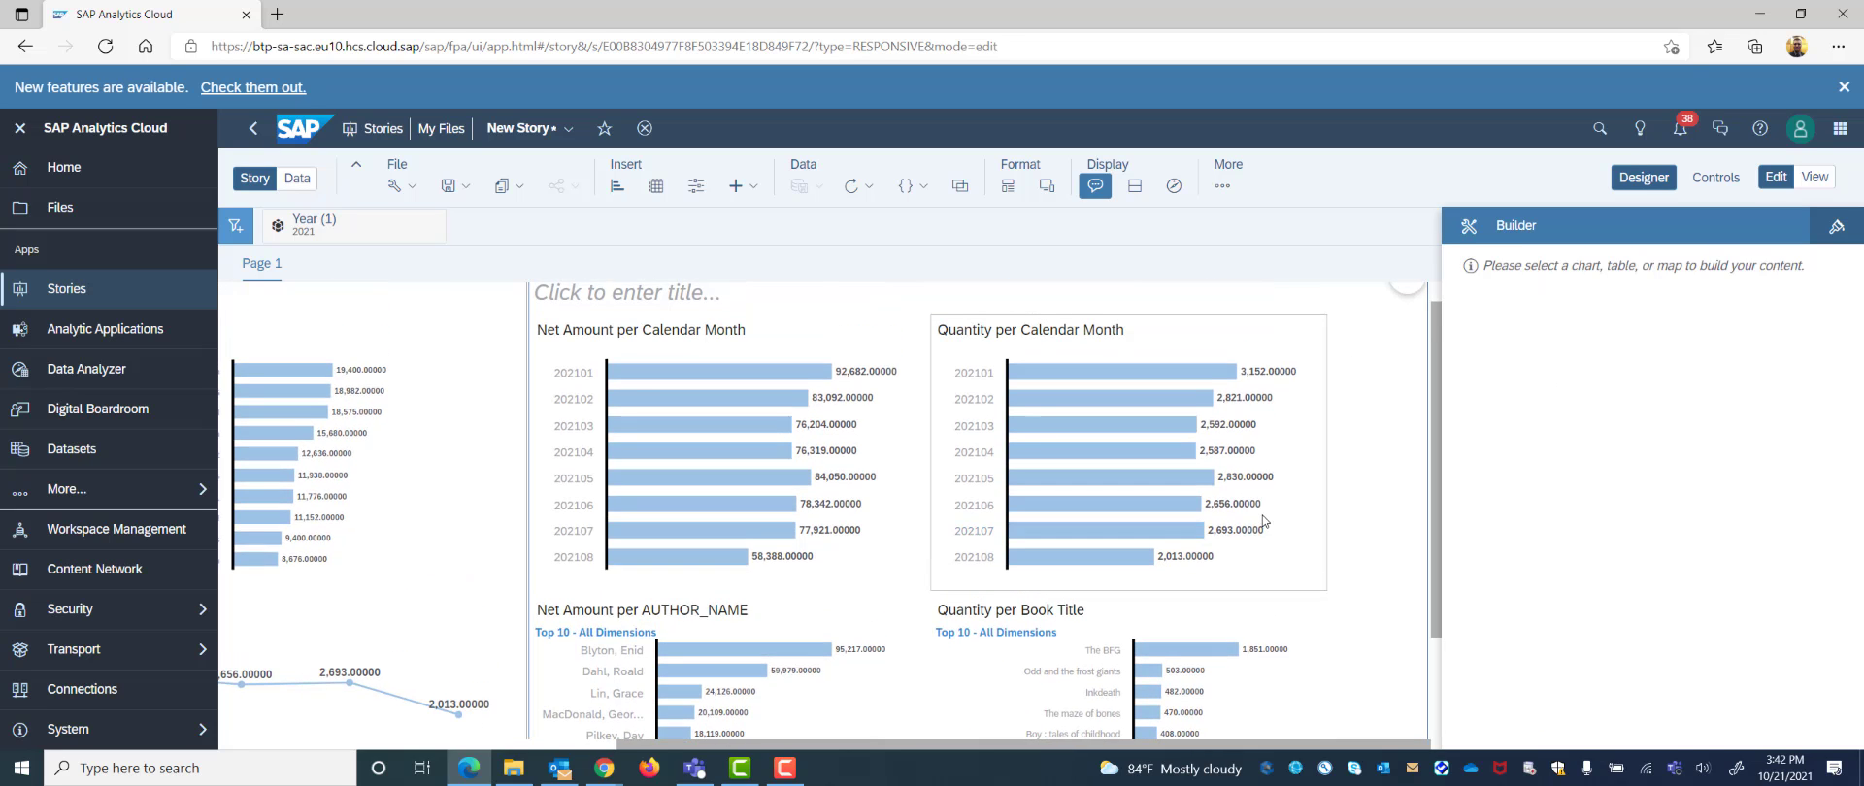
Open Linked Analysis for the Net Amount per Calendar Month chart and apply its interactions to Only Selected Widgets
scroll(1248, 532, up, 1)
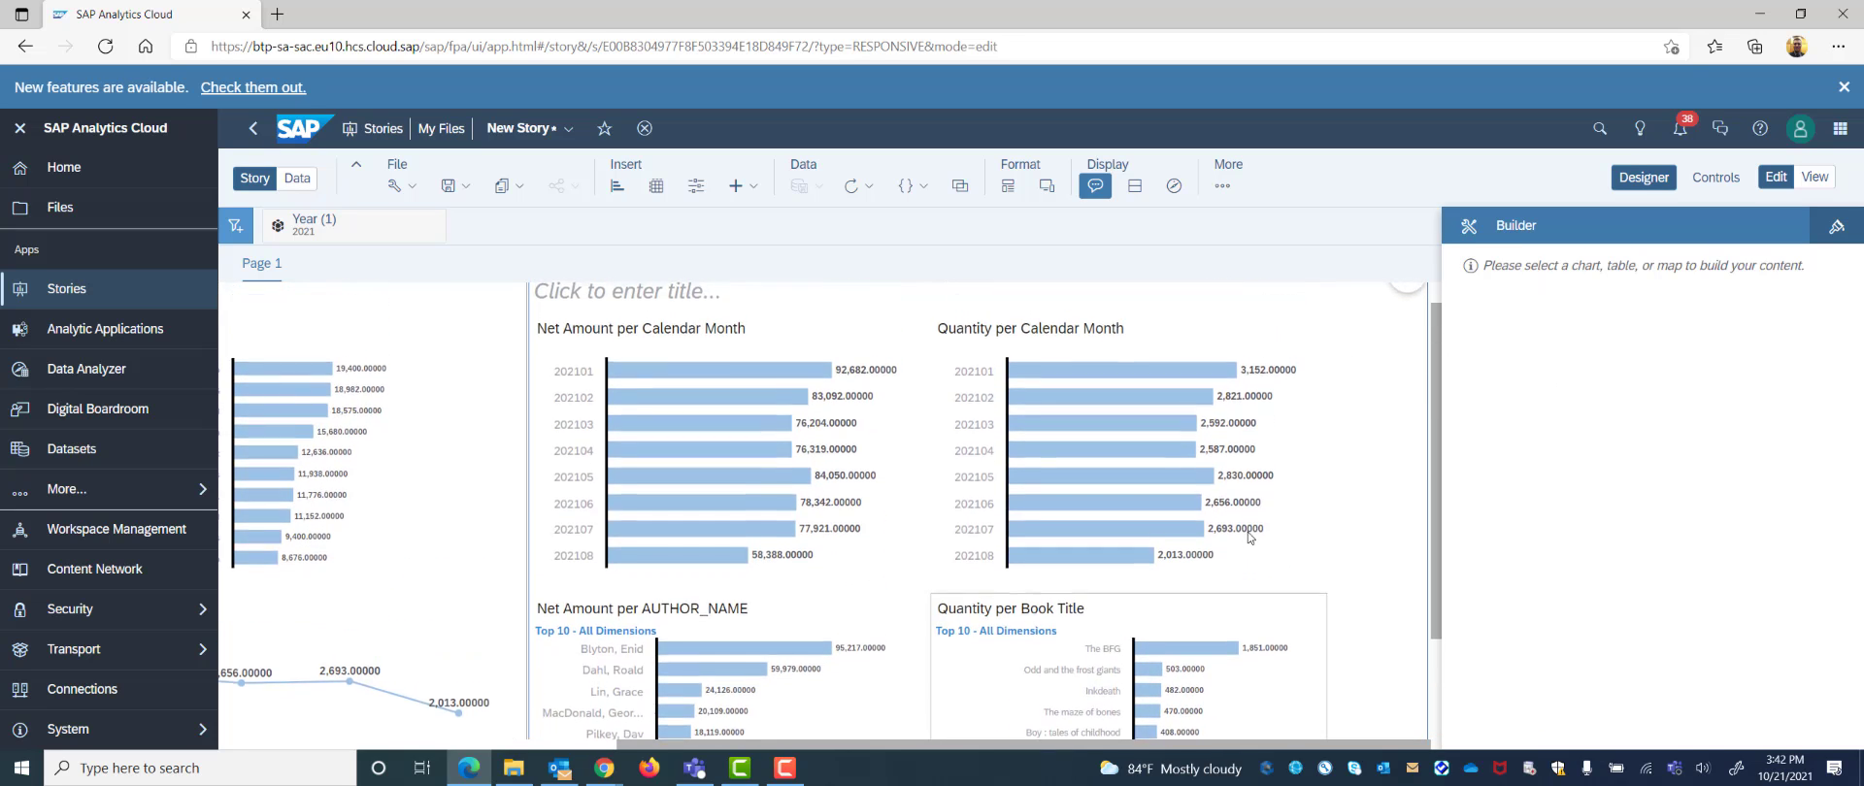
scroll(1246, 536, down, 1)
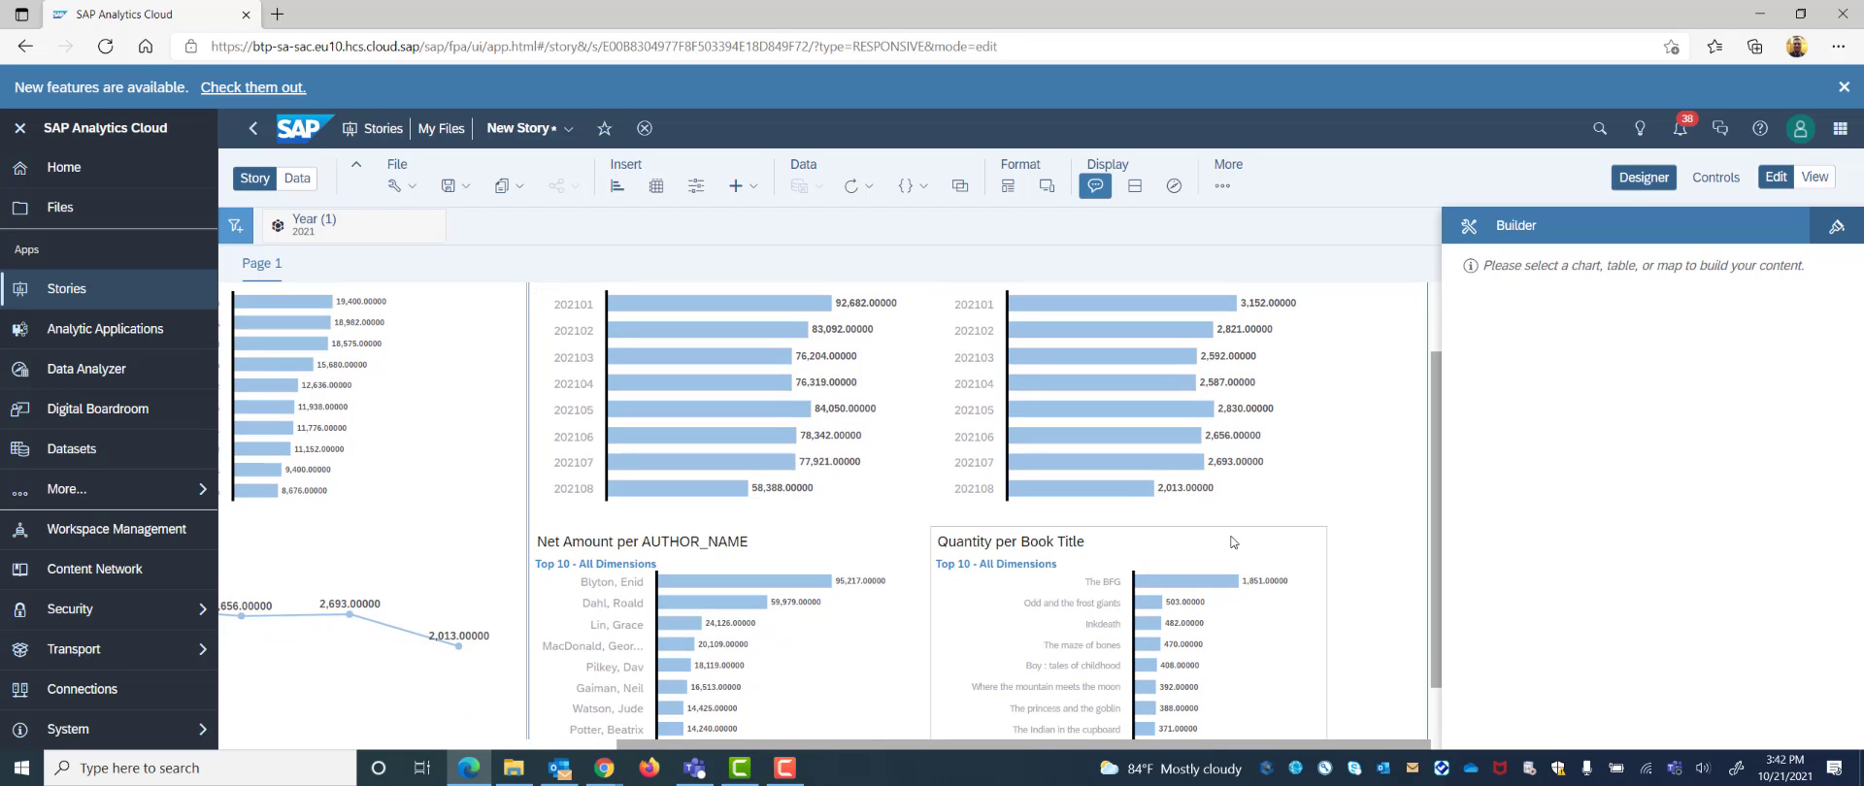
scroll(1182, 495, up, 1)
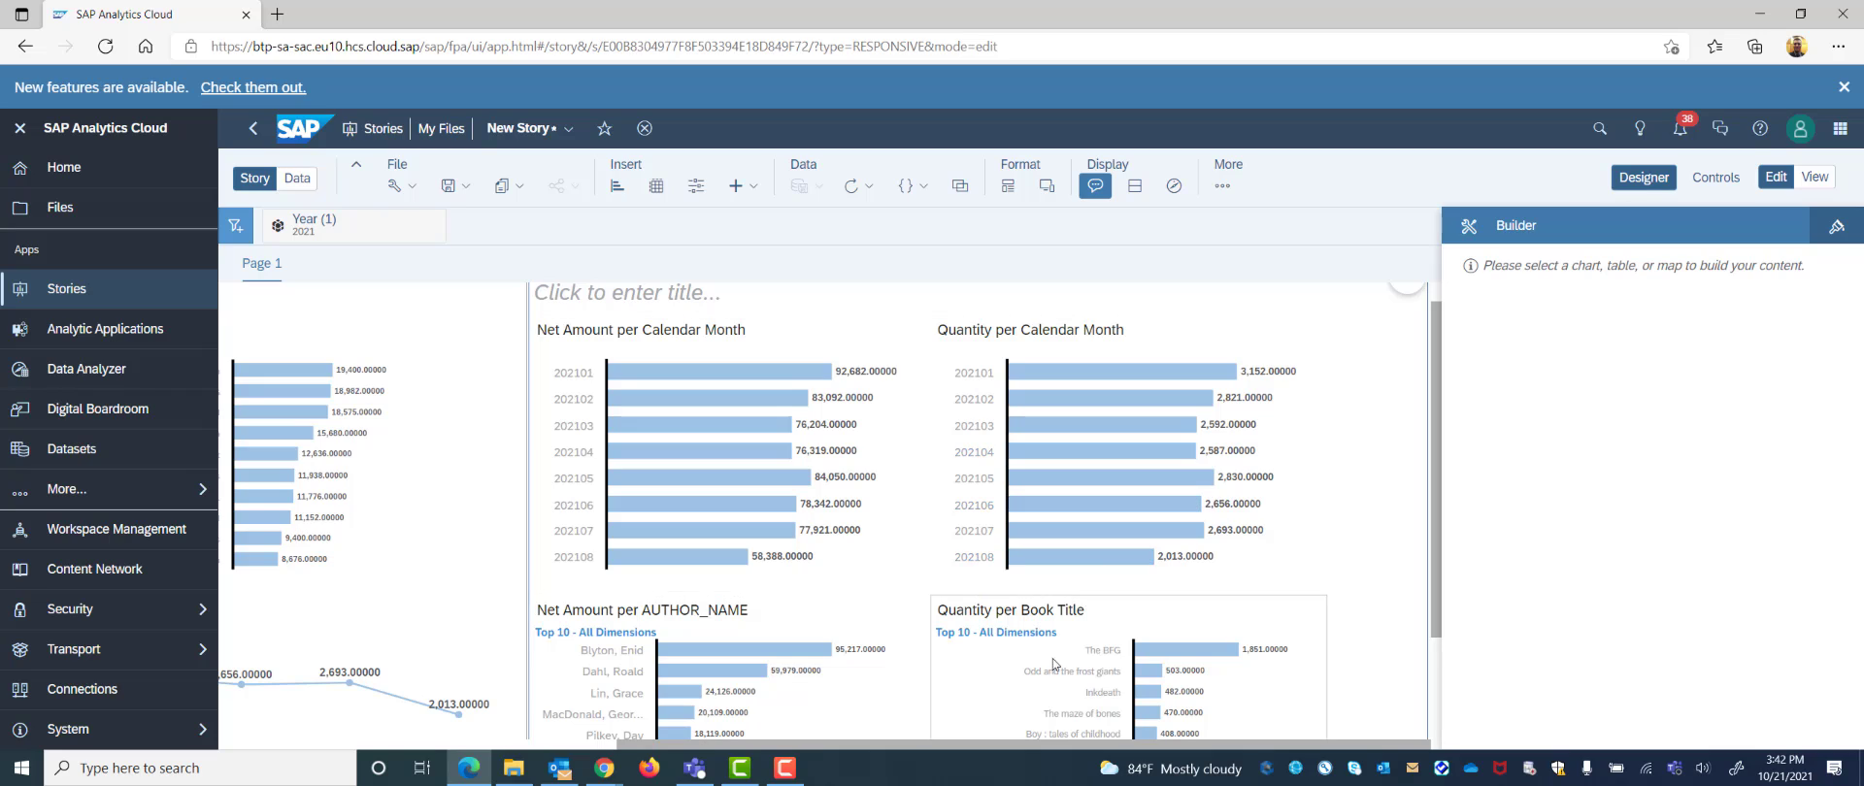
click(894, 347)
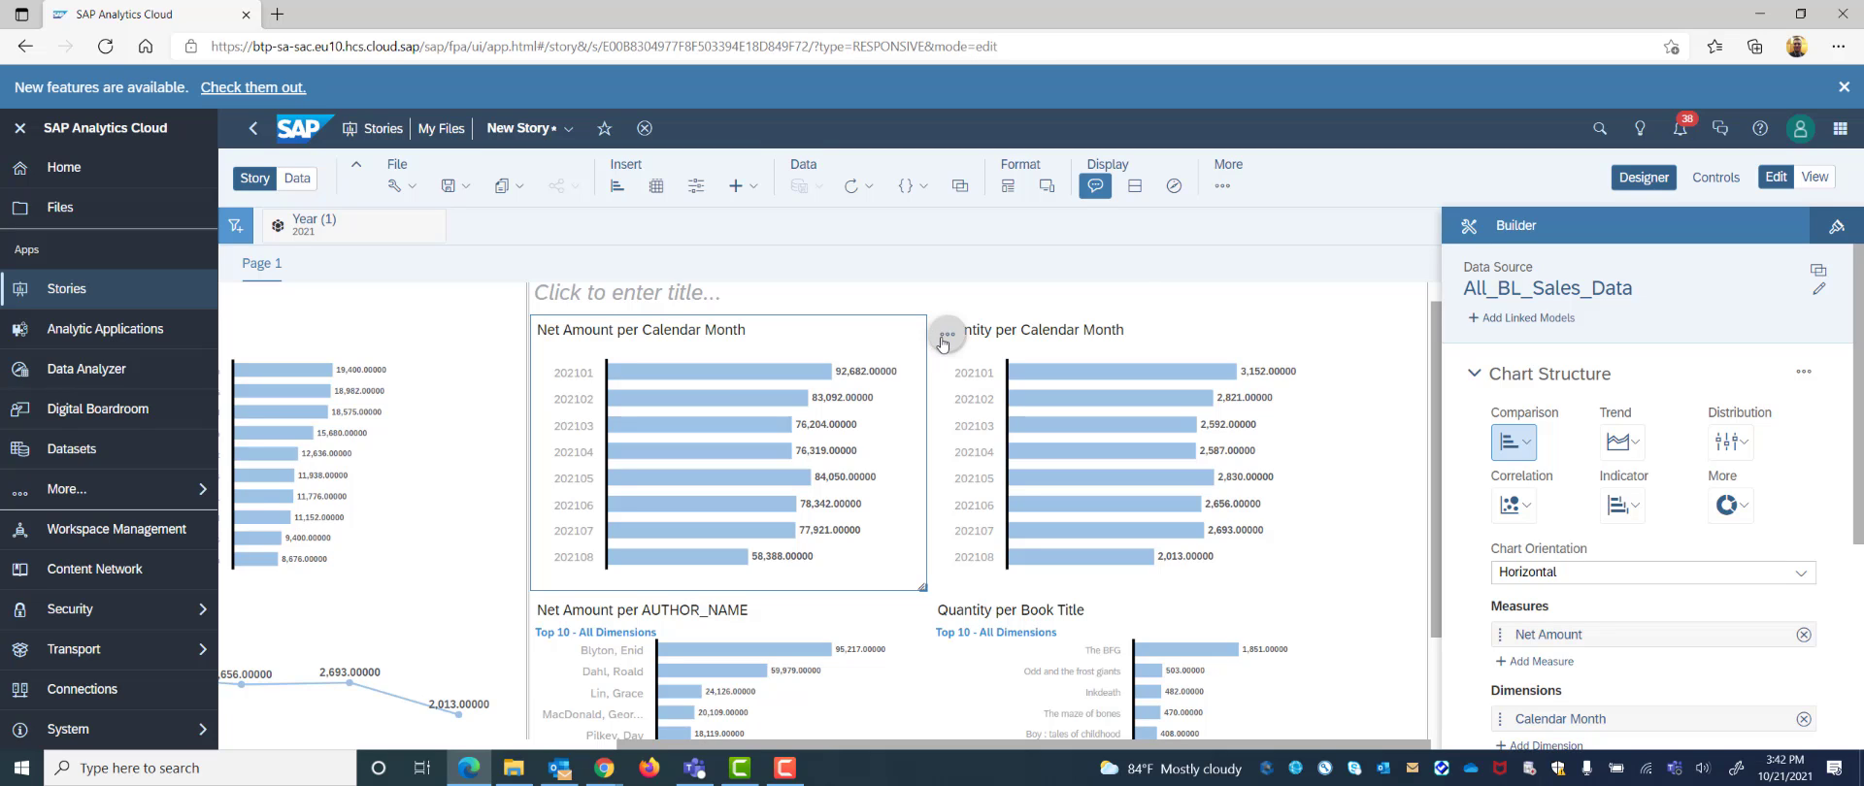
click(945, 336)
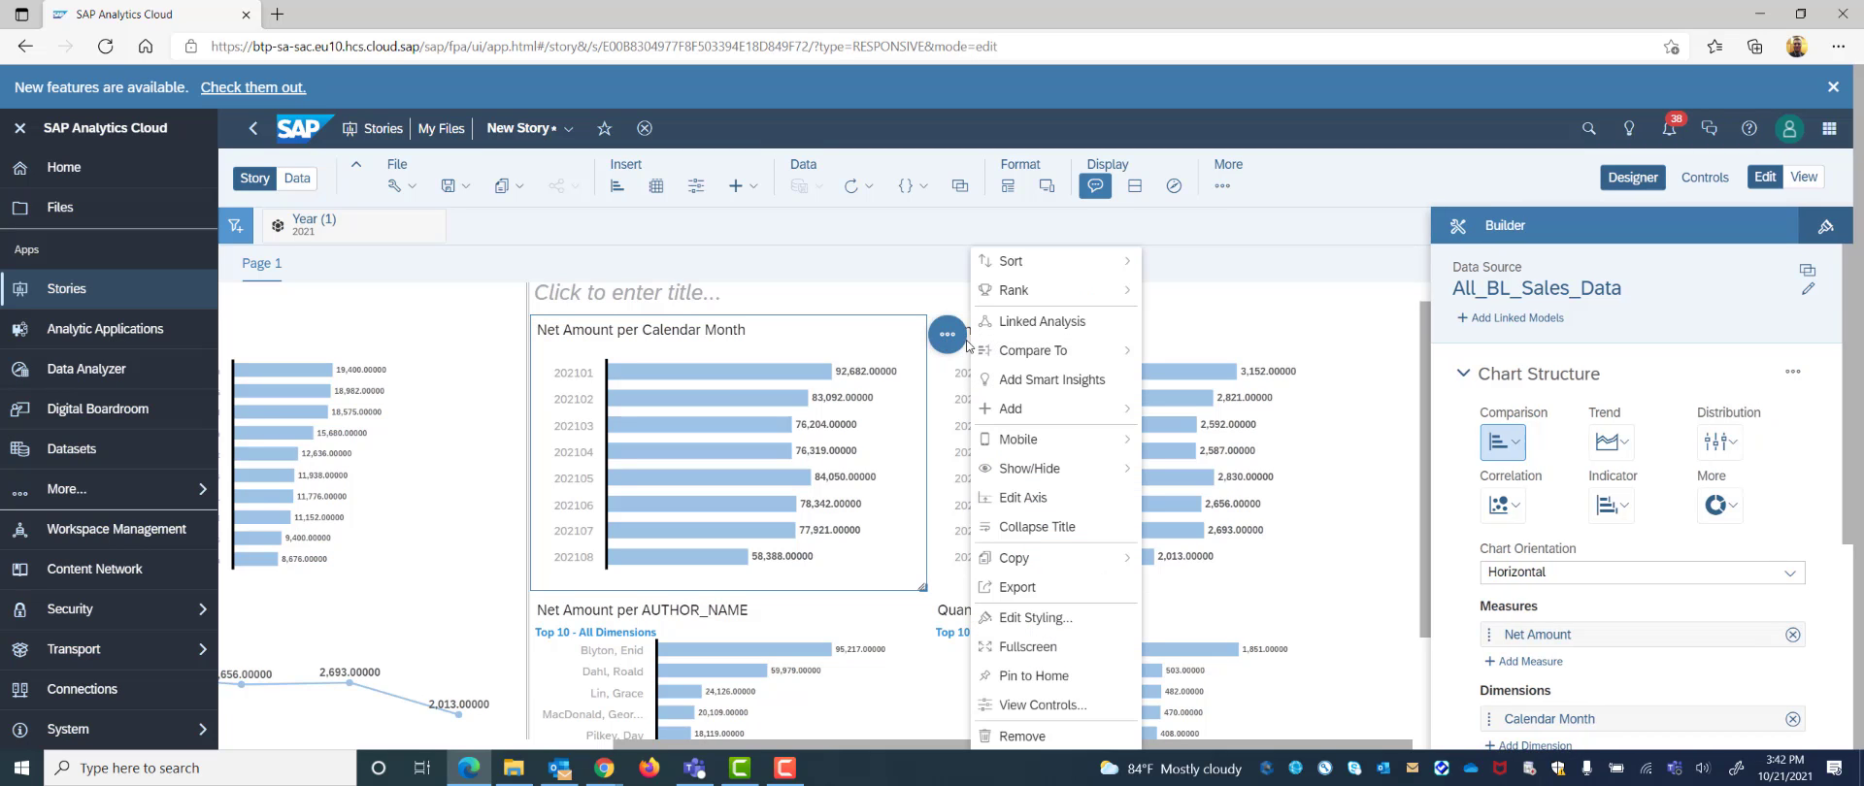
click(1027, 324)
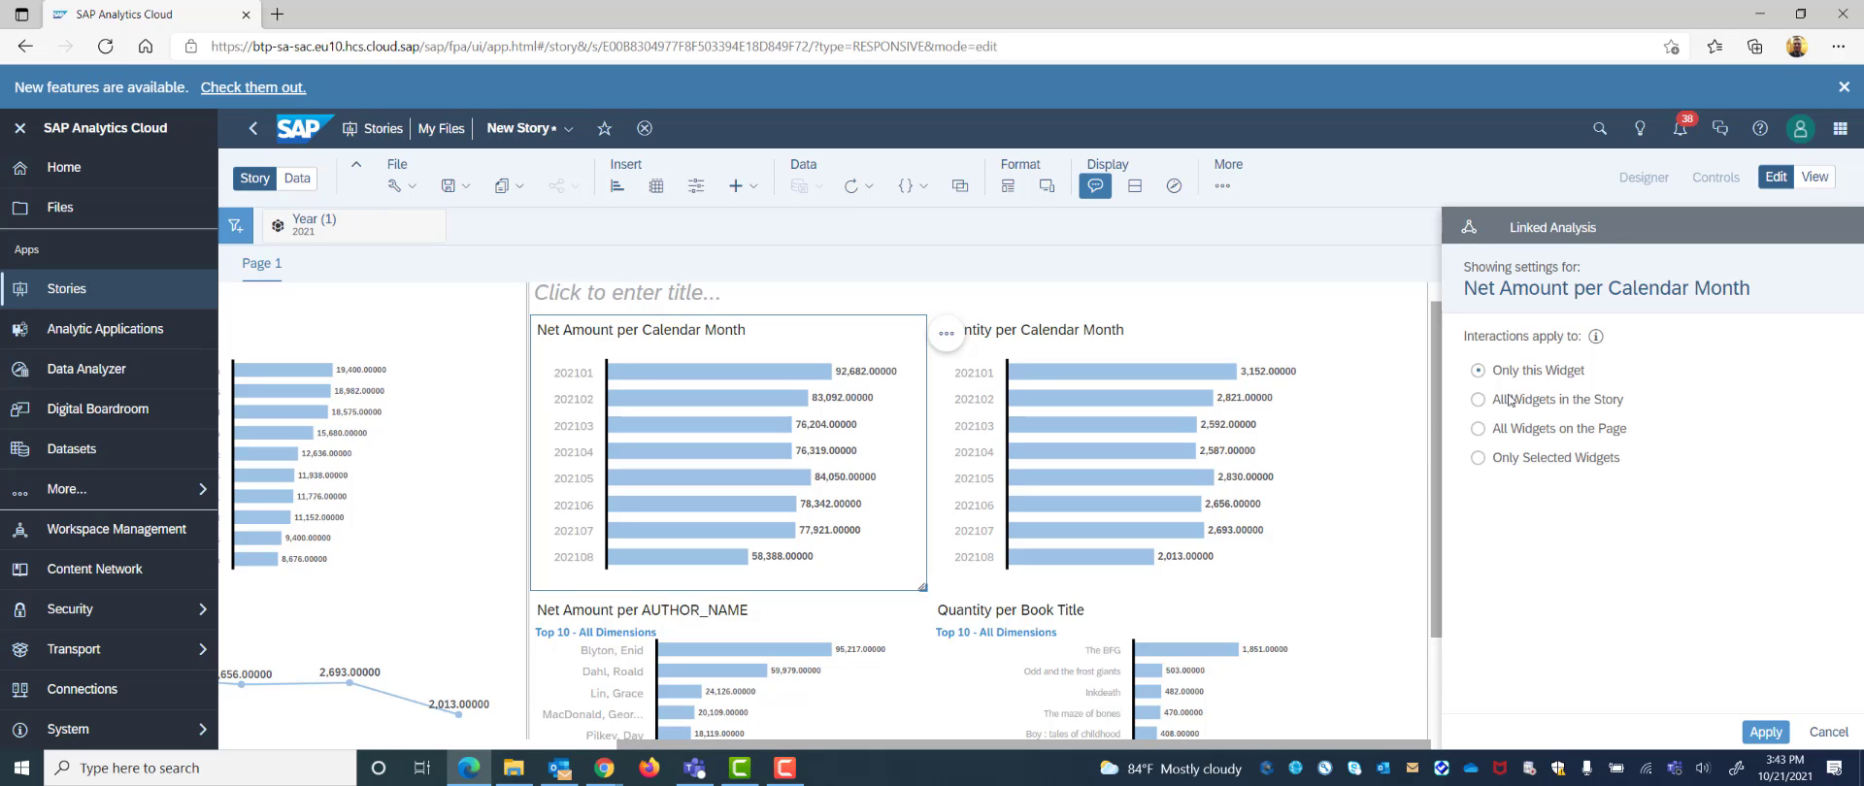
click(1477, 458)
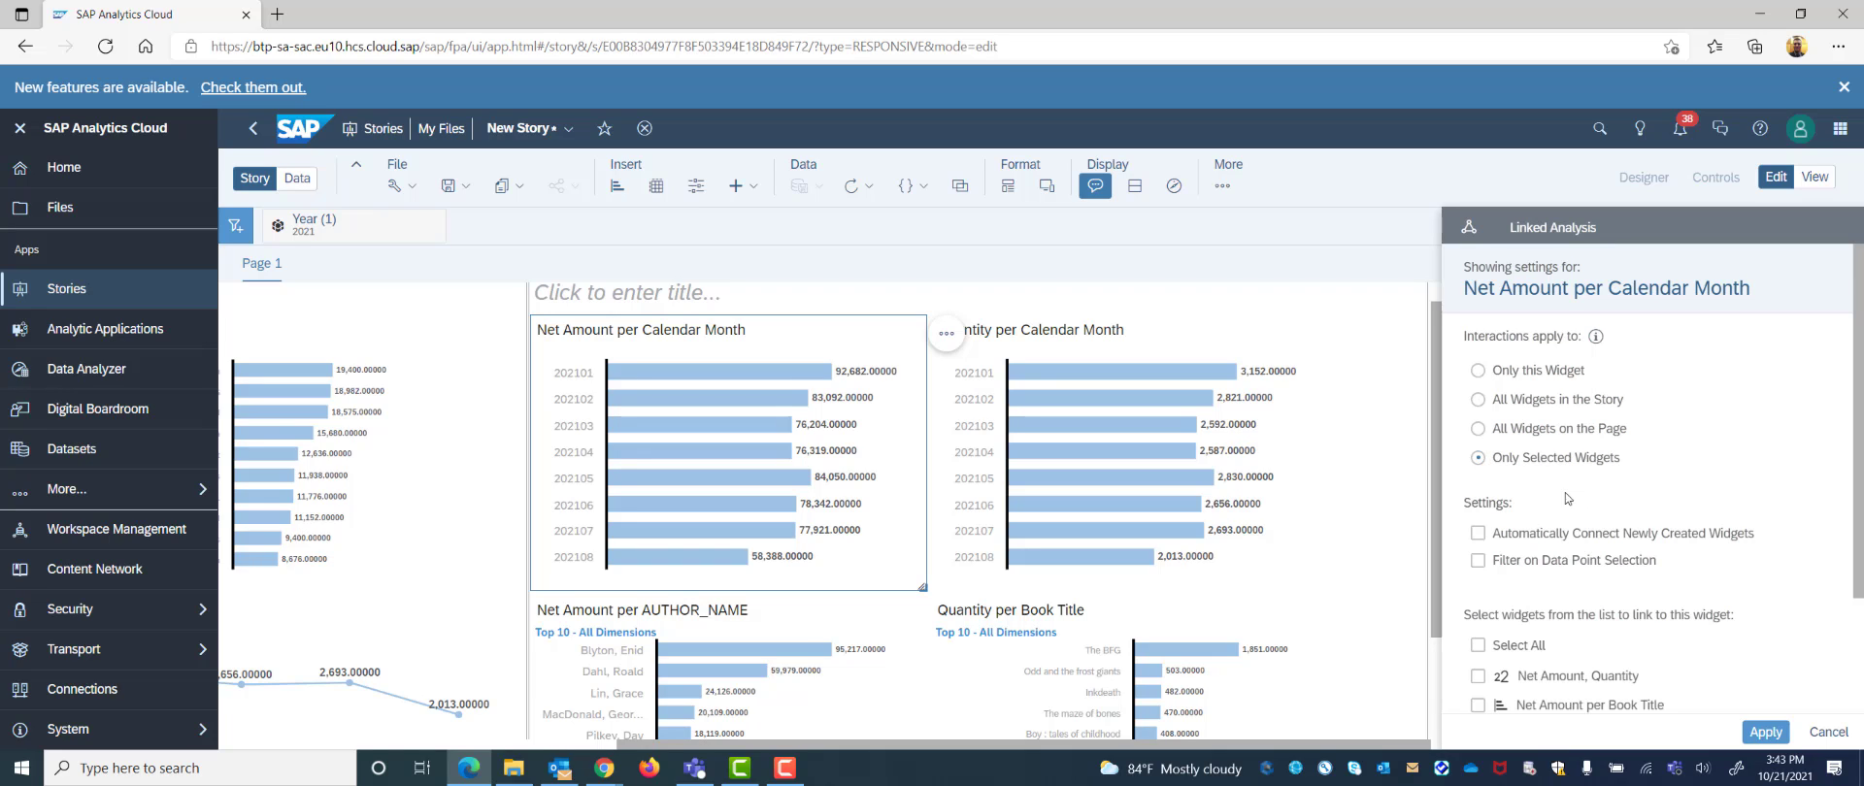
Enable Filter on Data Point Selection and link the bar charts Quantity per Calendar Month, Net Amount per AUTHOR_NAME and Quantity per Book Title
click(1478, 561)
scroll(1535, 563, down, 1)
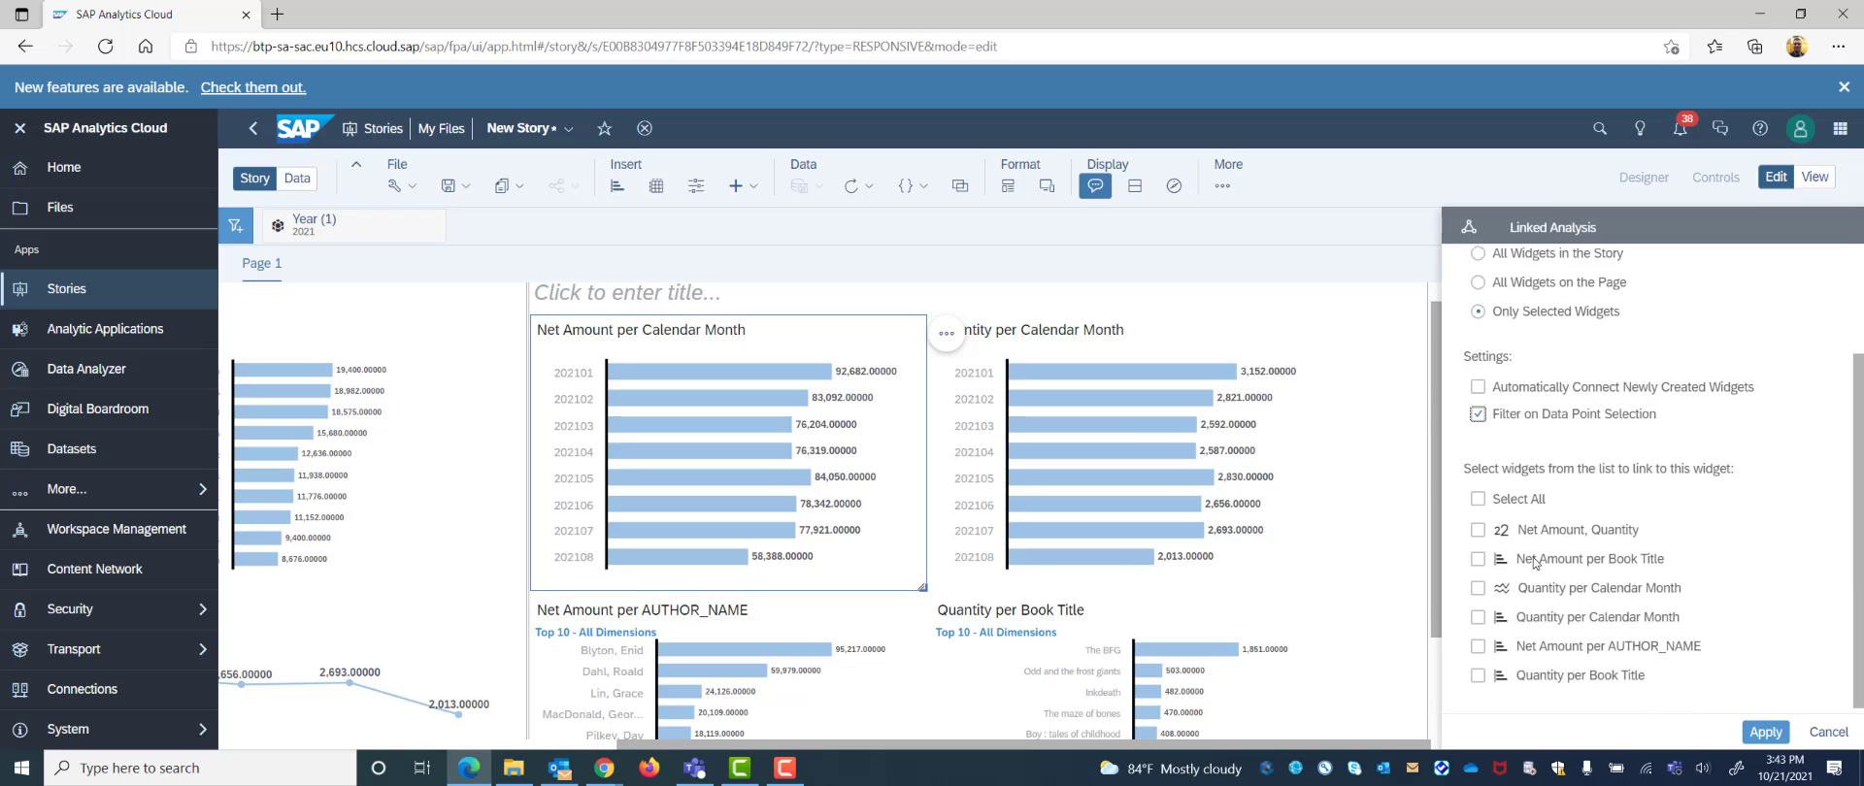
click(1477, 610)
click(1477, 639)
click(1478, 669)
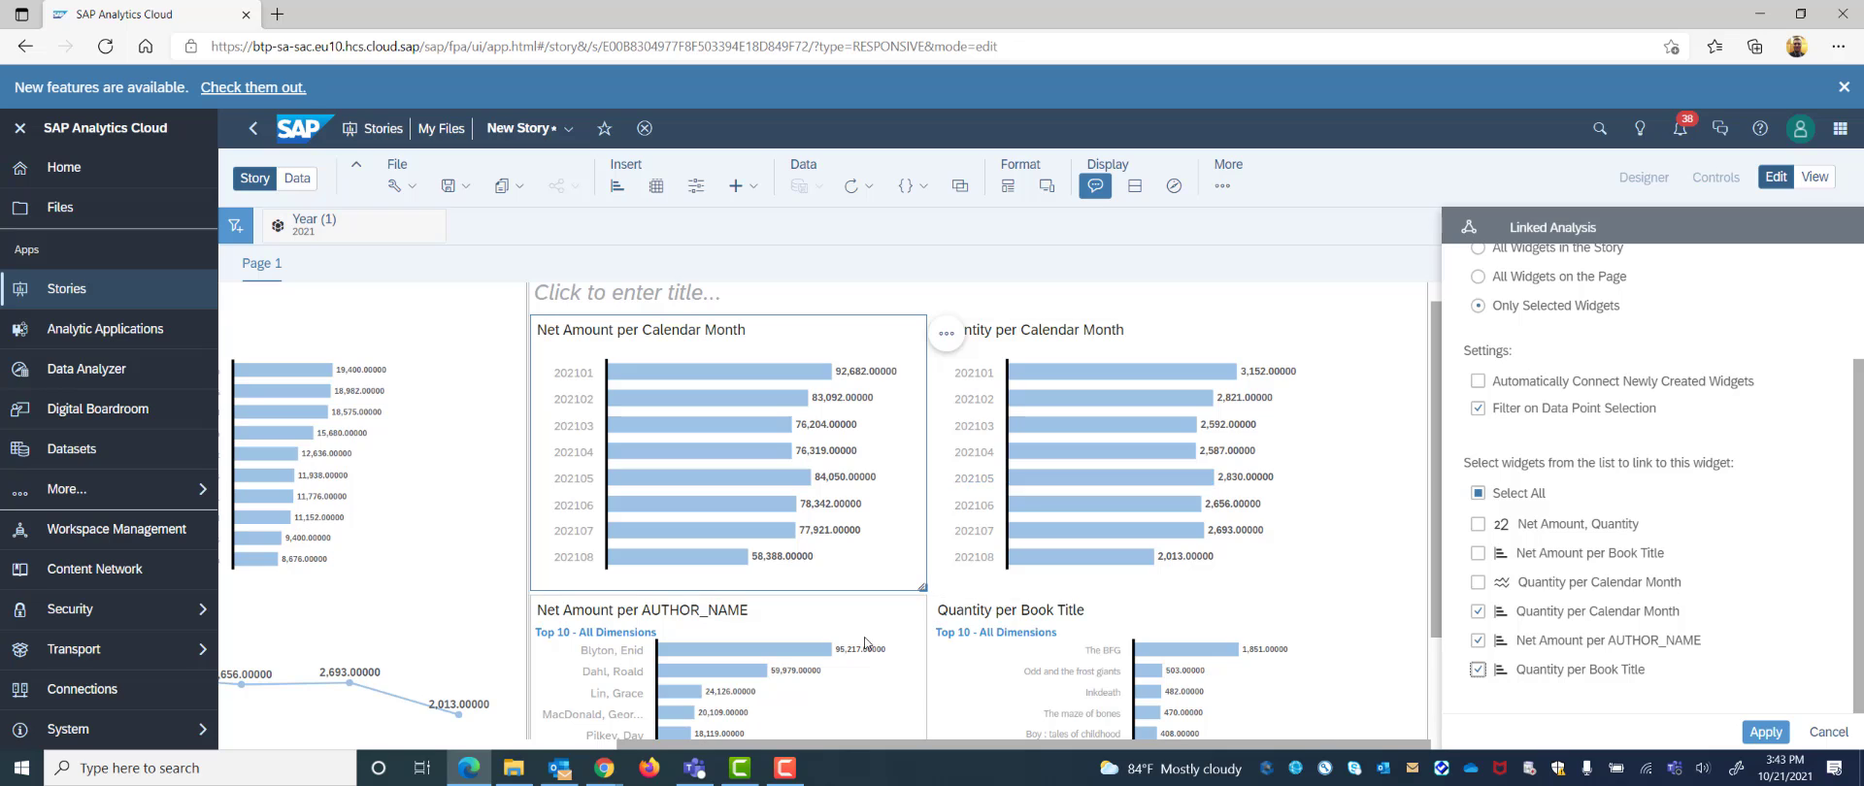
click(1766, 731)
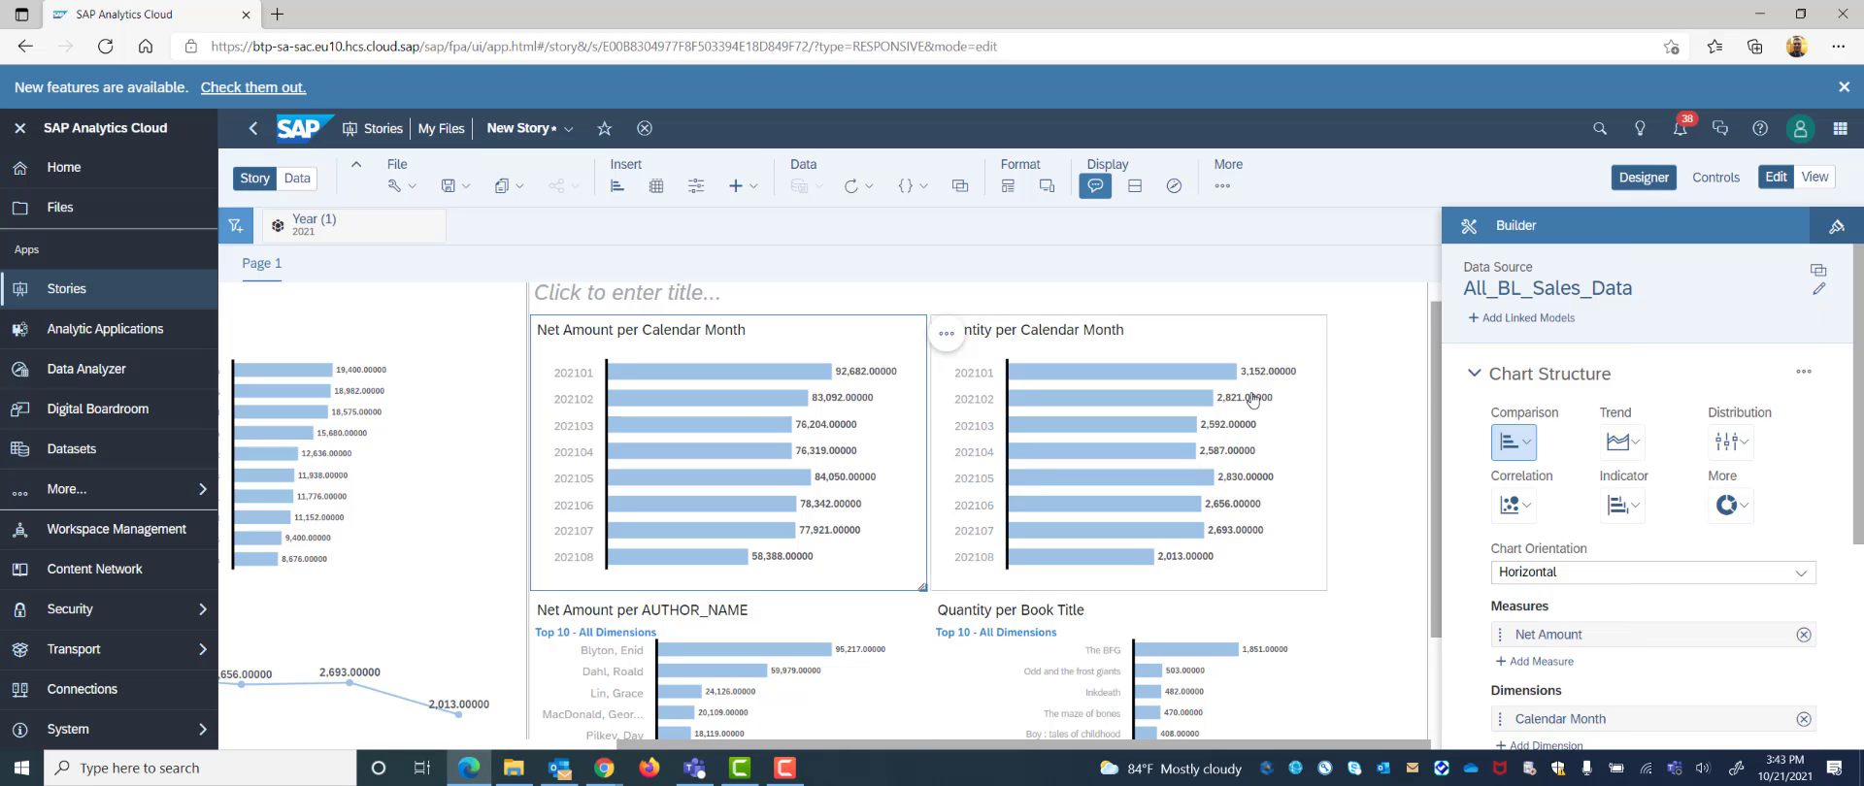
Link the other three second-lane charts to their neighbours through Linked Analysis with Filter on Data Point Selection enabled
click(1308, 331)
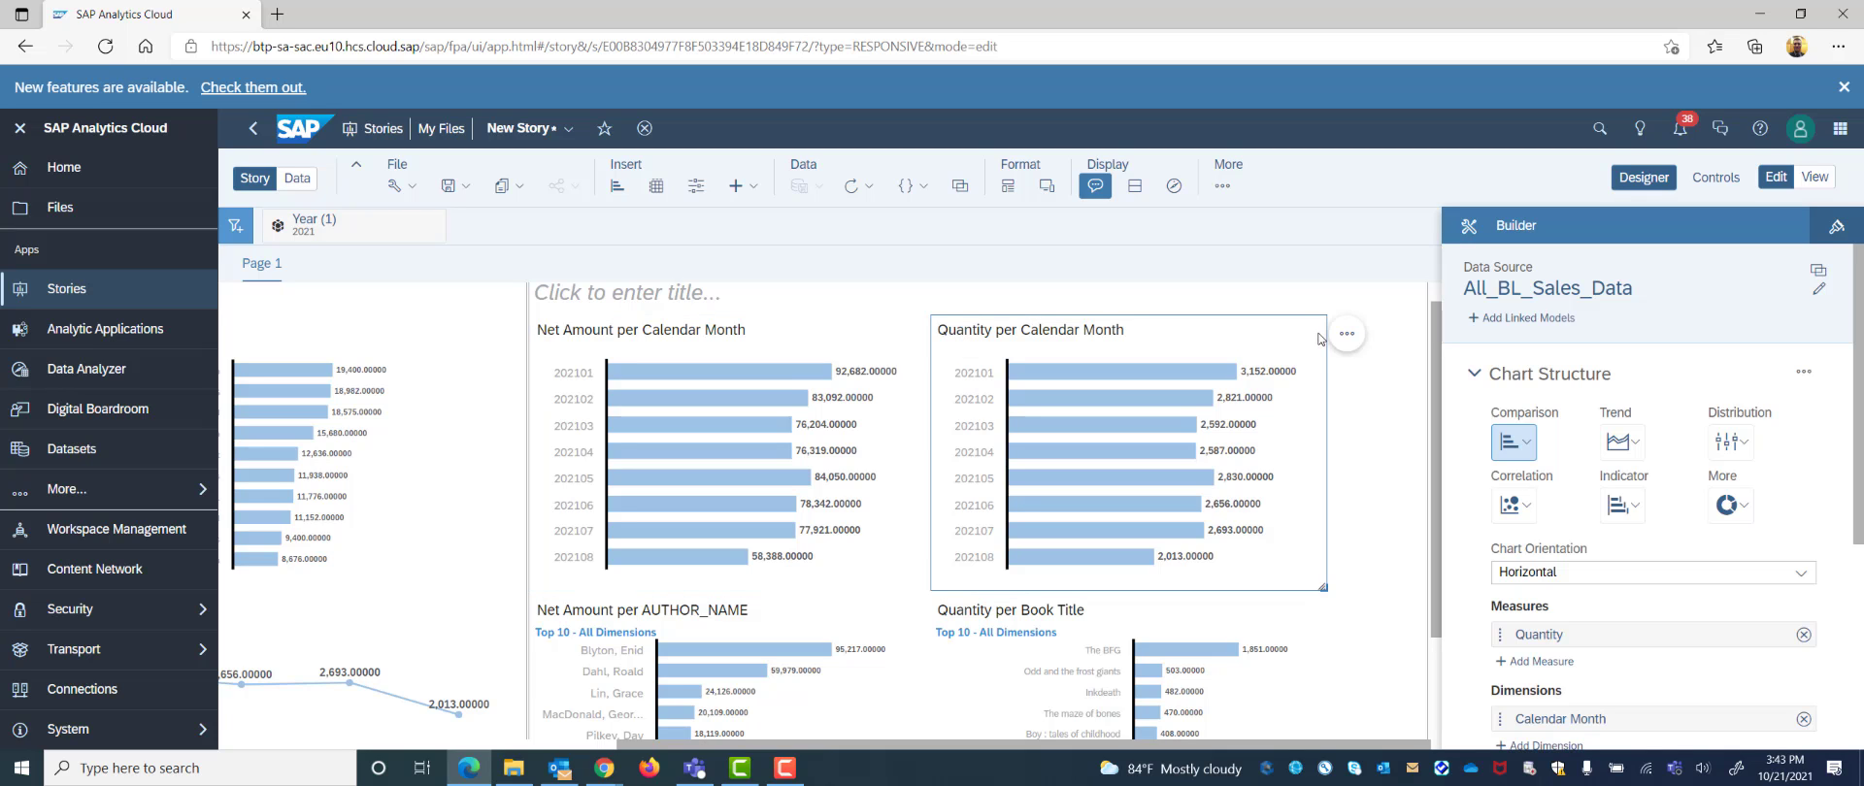
click(1347, 334)
scroll(1475, 420, down, 1)
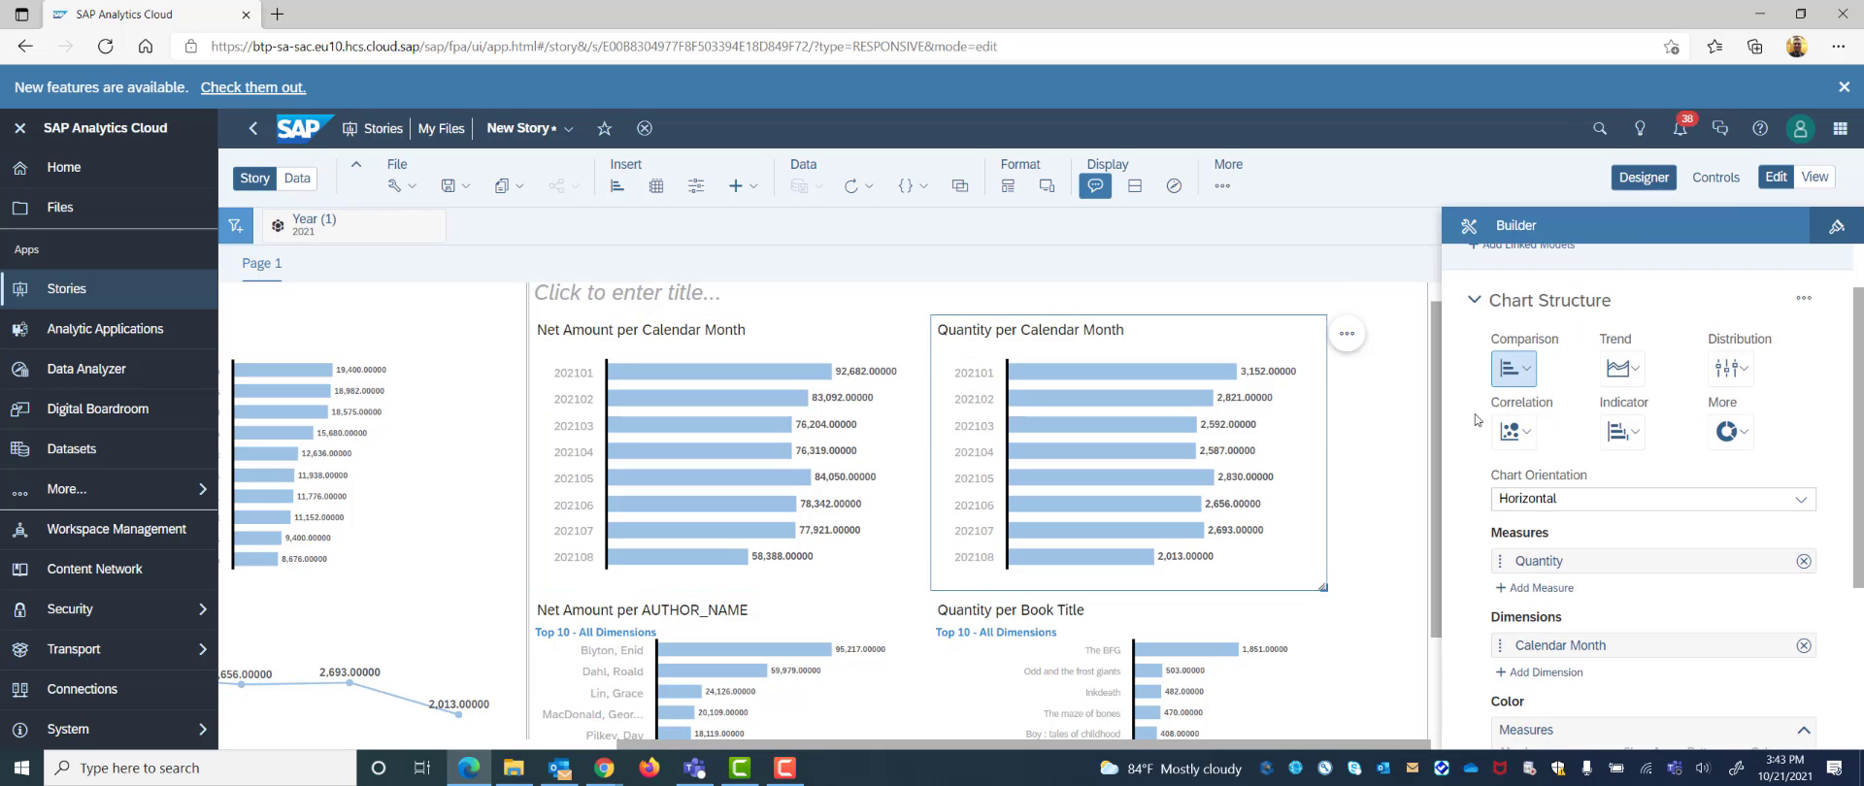
click(1347, 334)
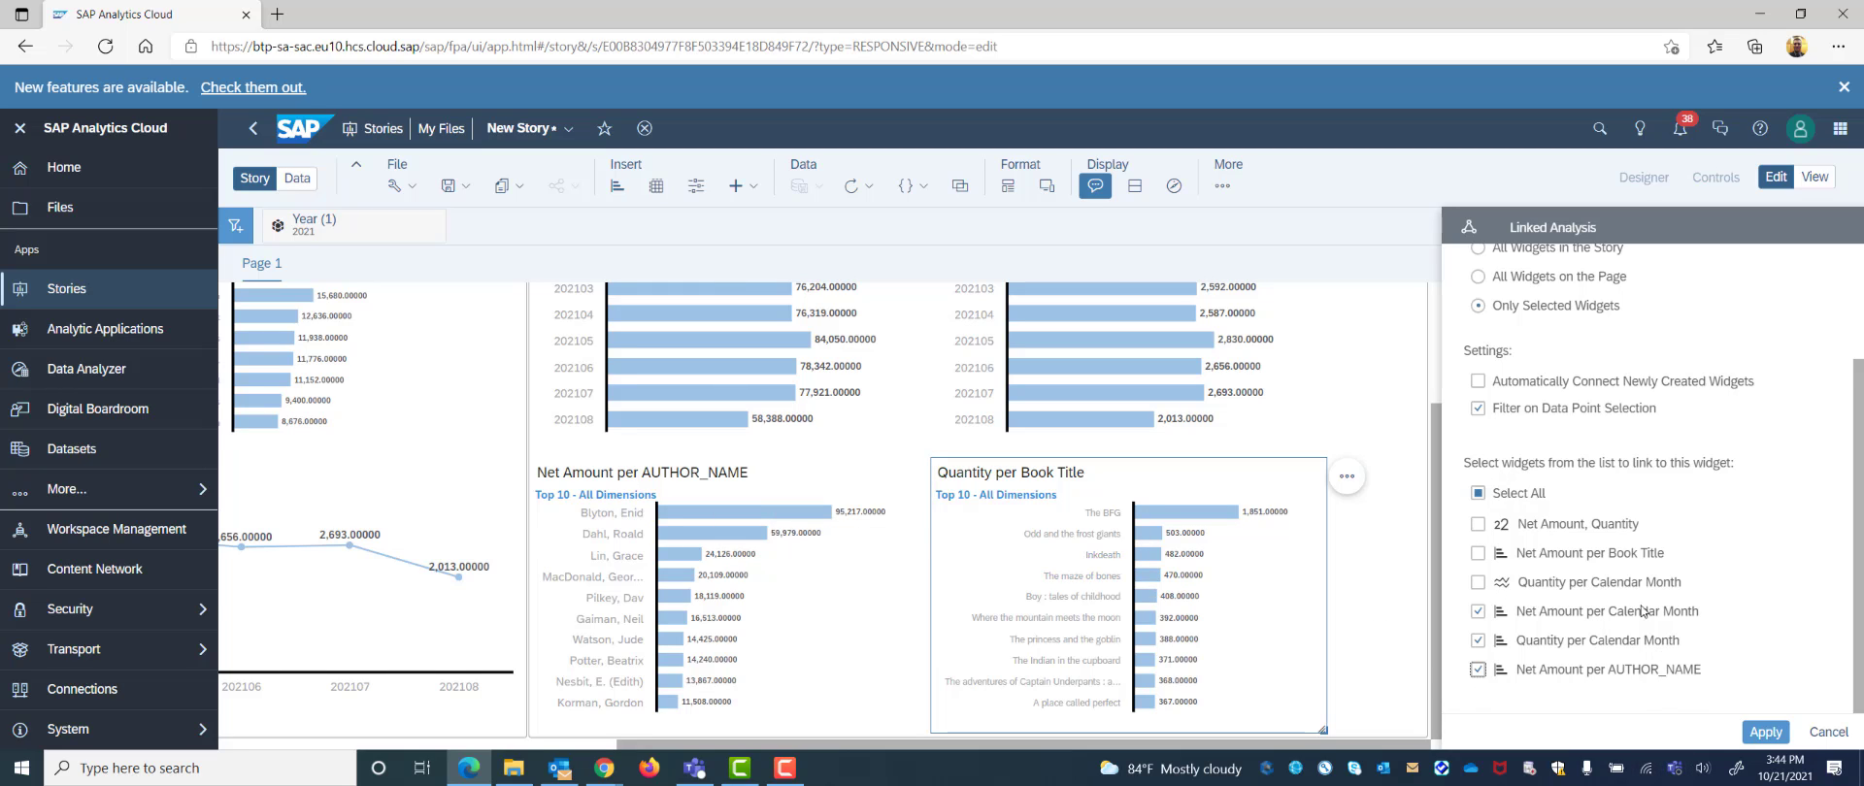
click(1764, 731)
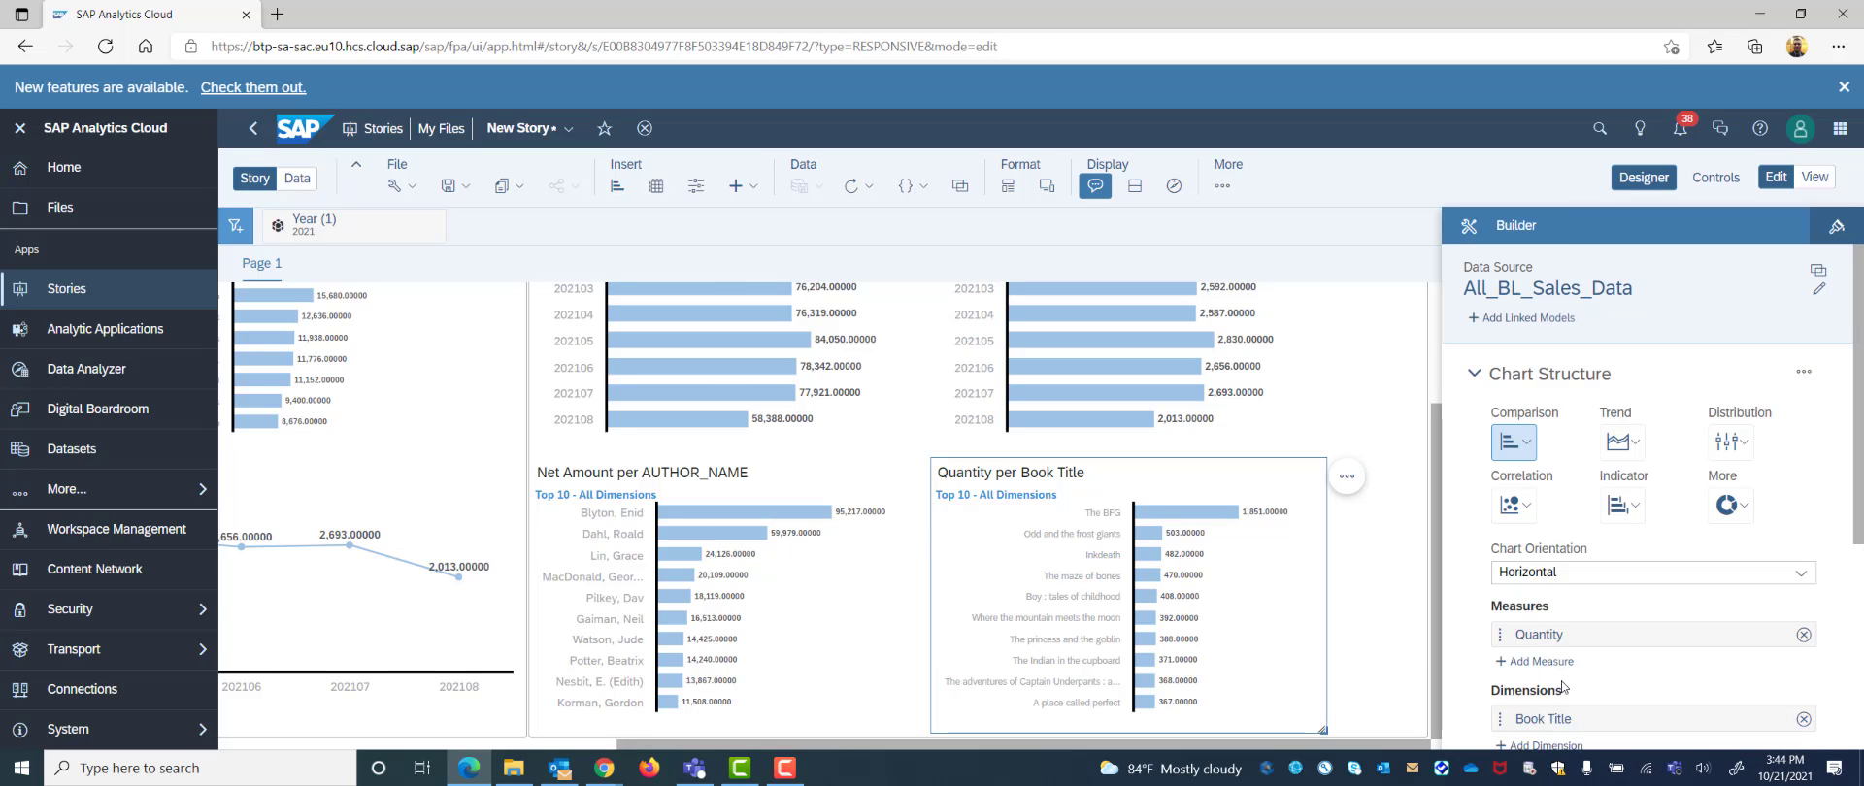
click(1402, 493)
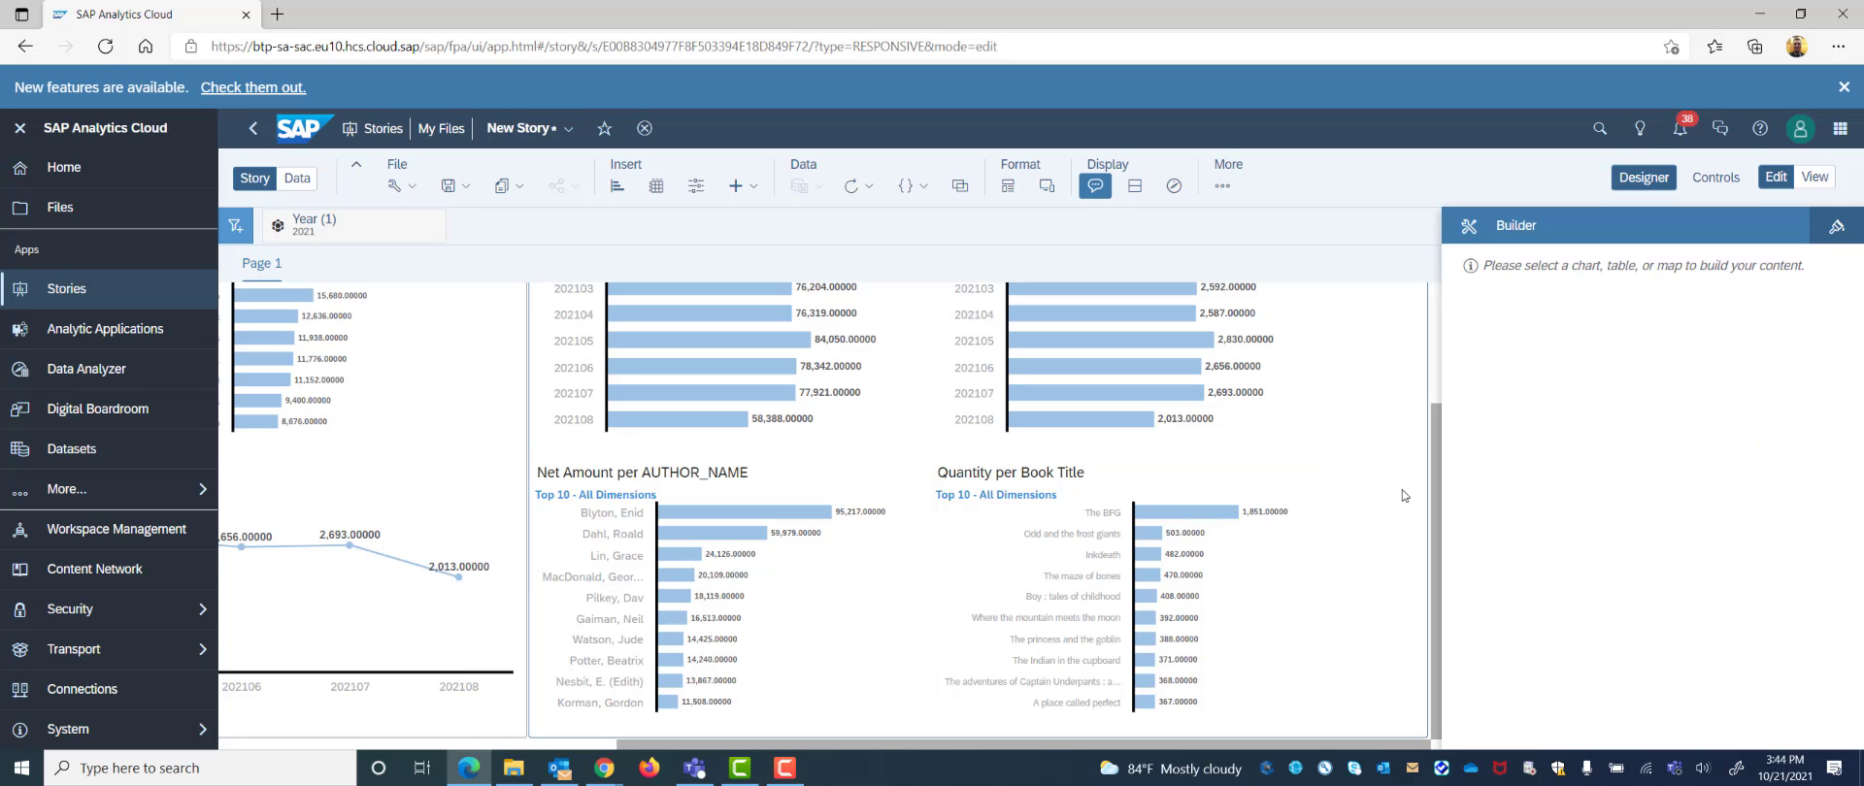
Hide the Designer and test the linked charts by selecting The BFG in Quantity per Book Title, clearing the selection after checking
click(1662, 178)
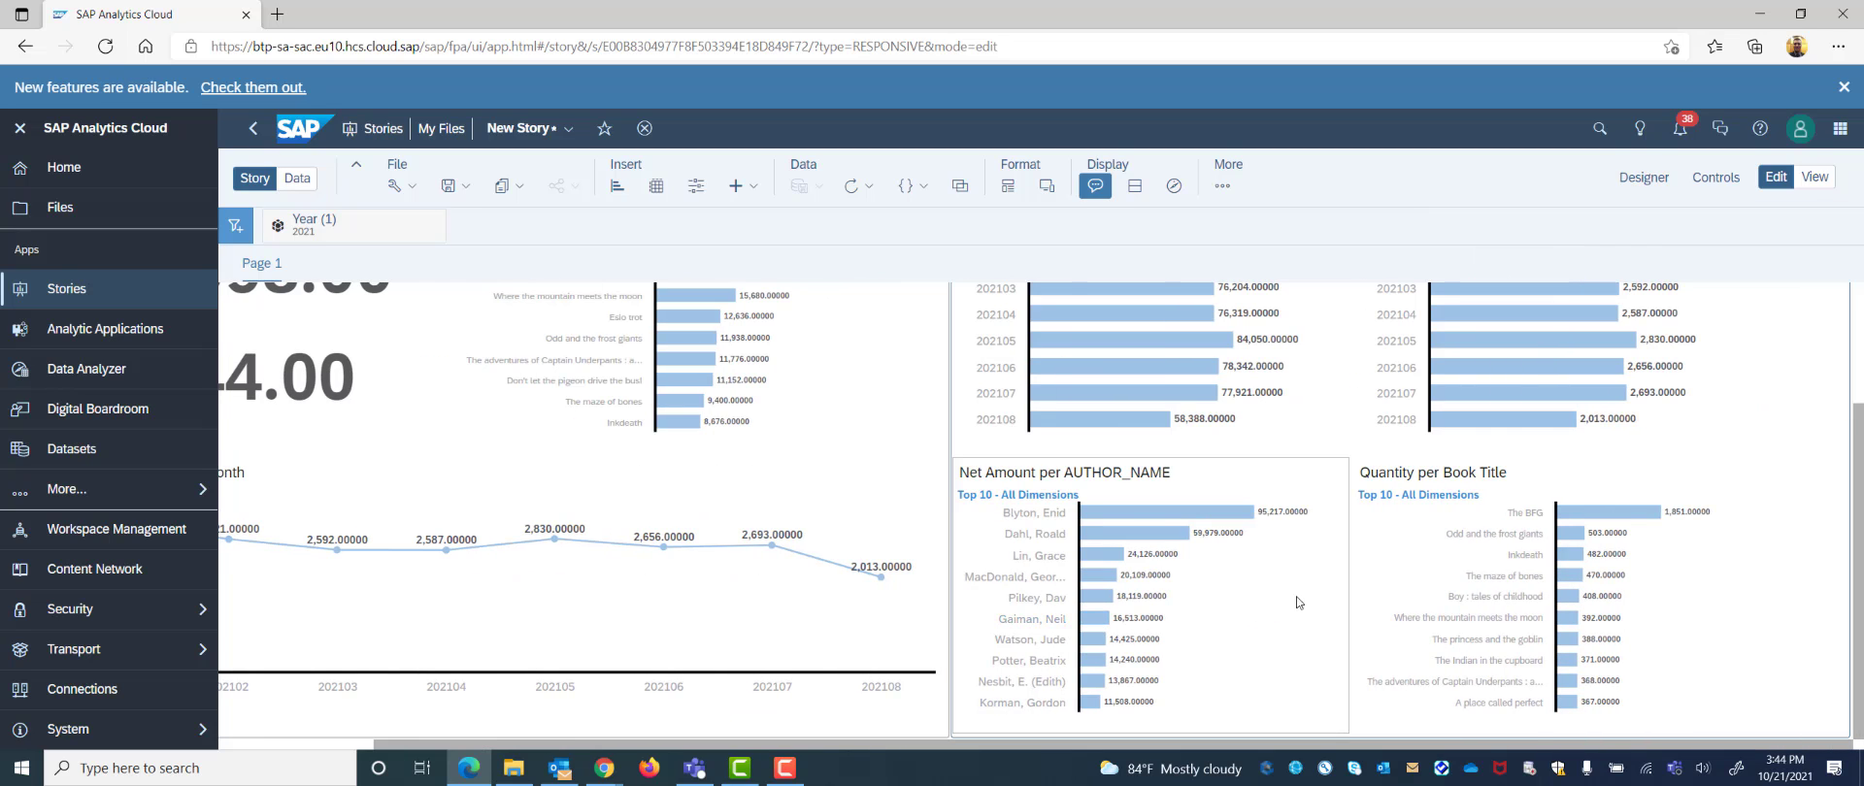
mouse_move(1600, 525)
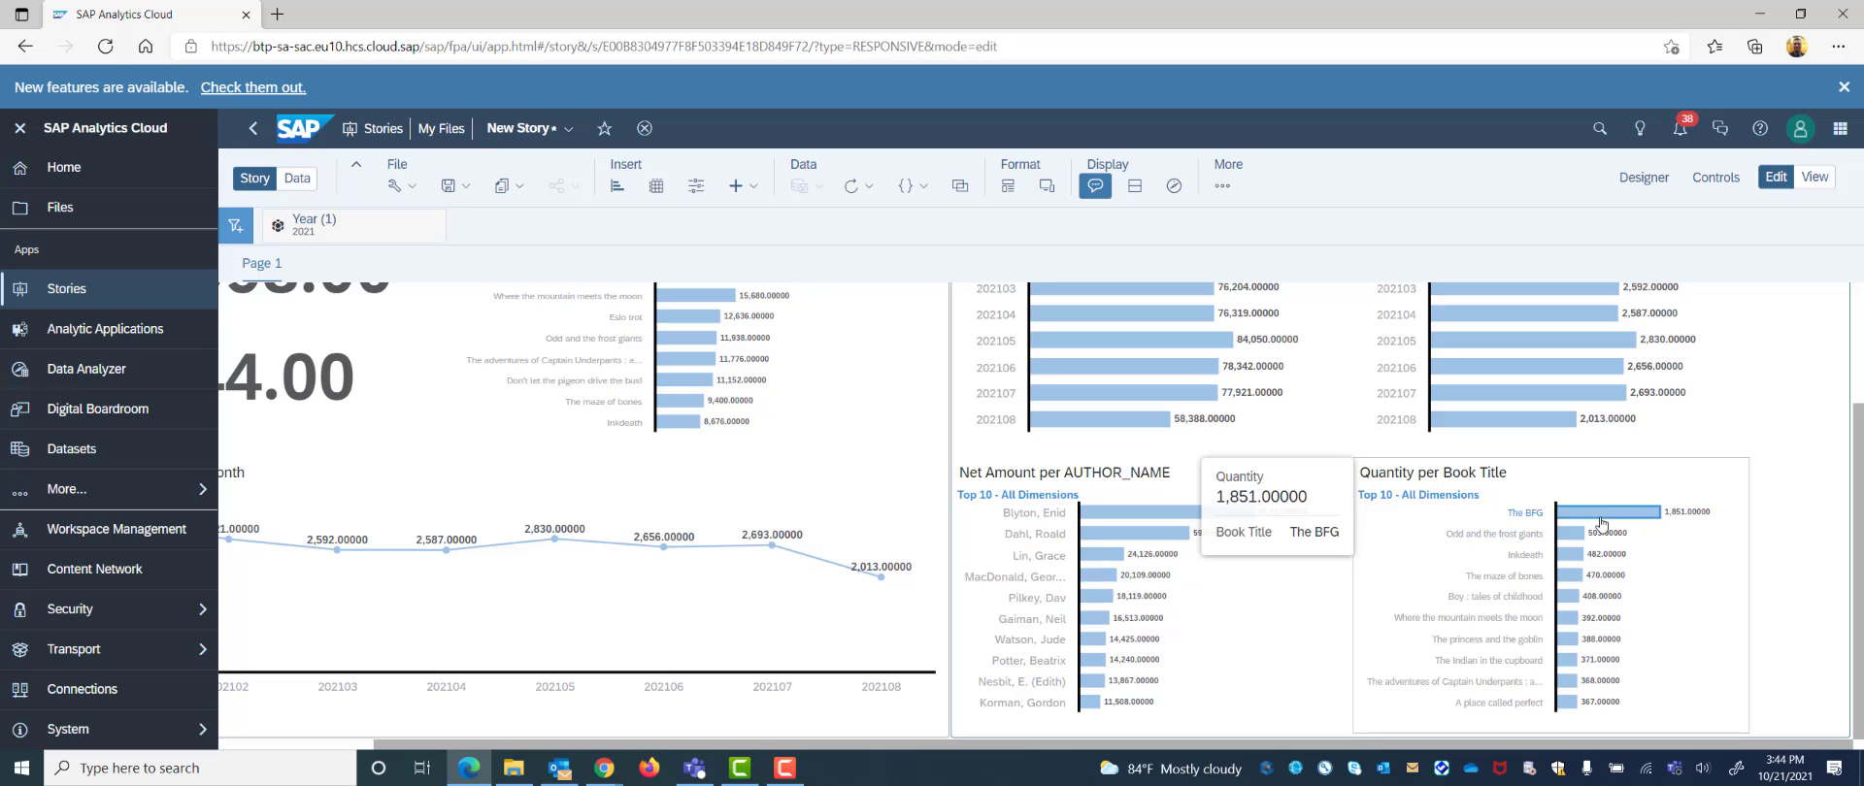
click(1604, 516)
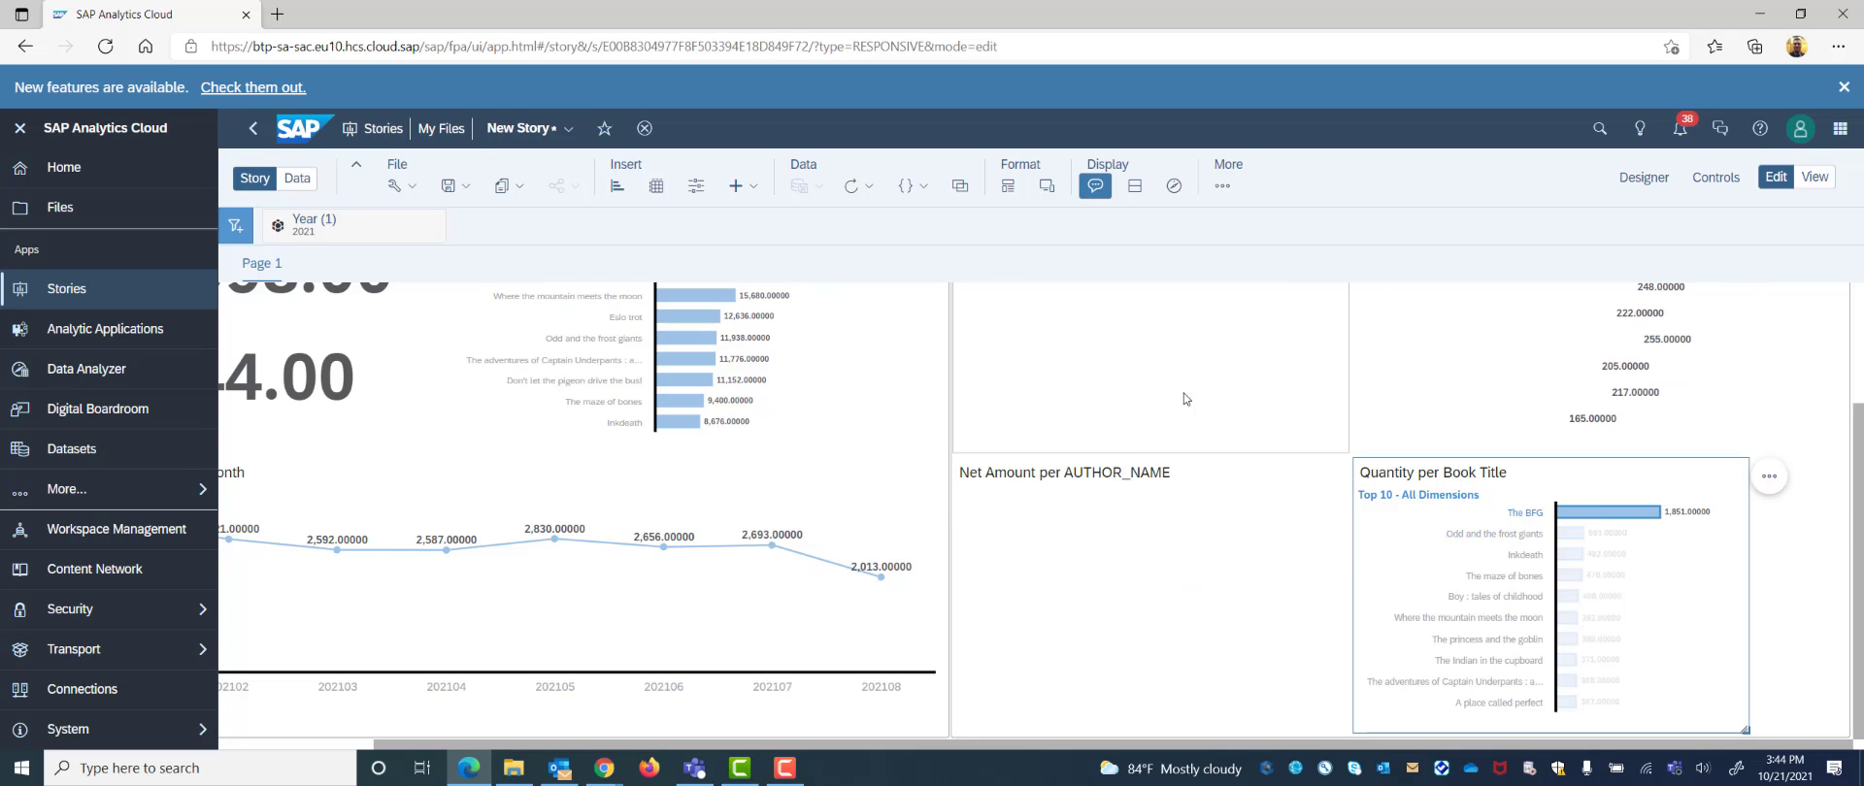
scroll(1191, 522, up, 3)
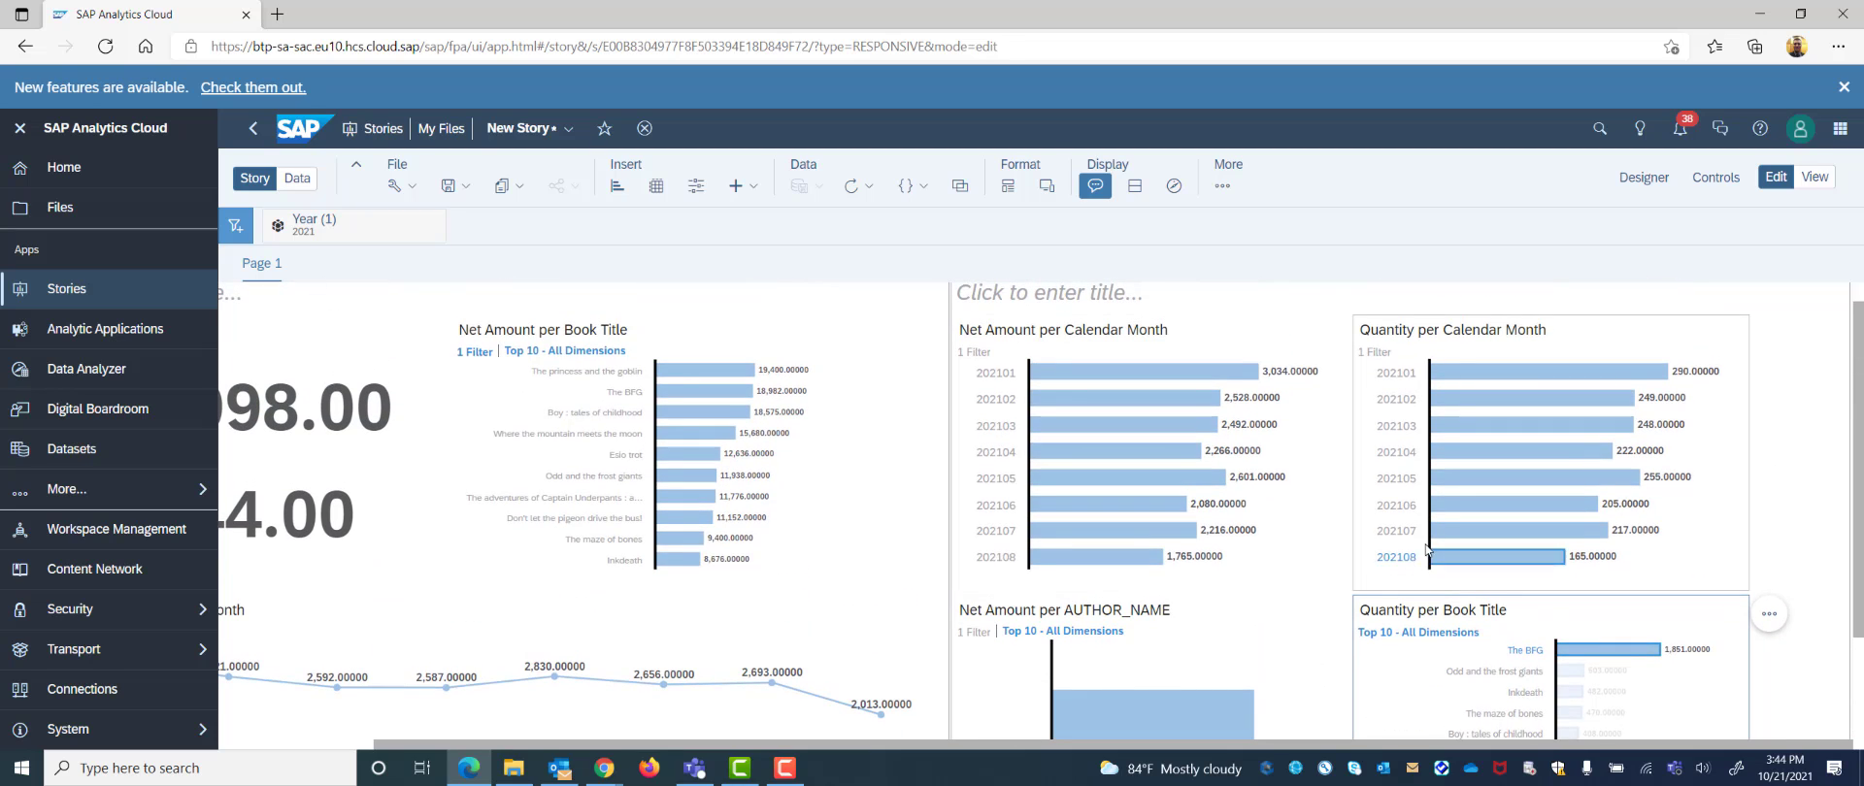
mouse_move(1589, 661)
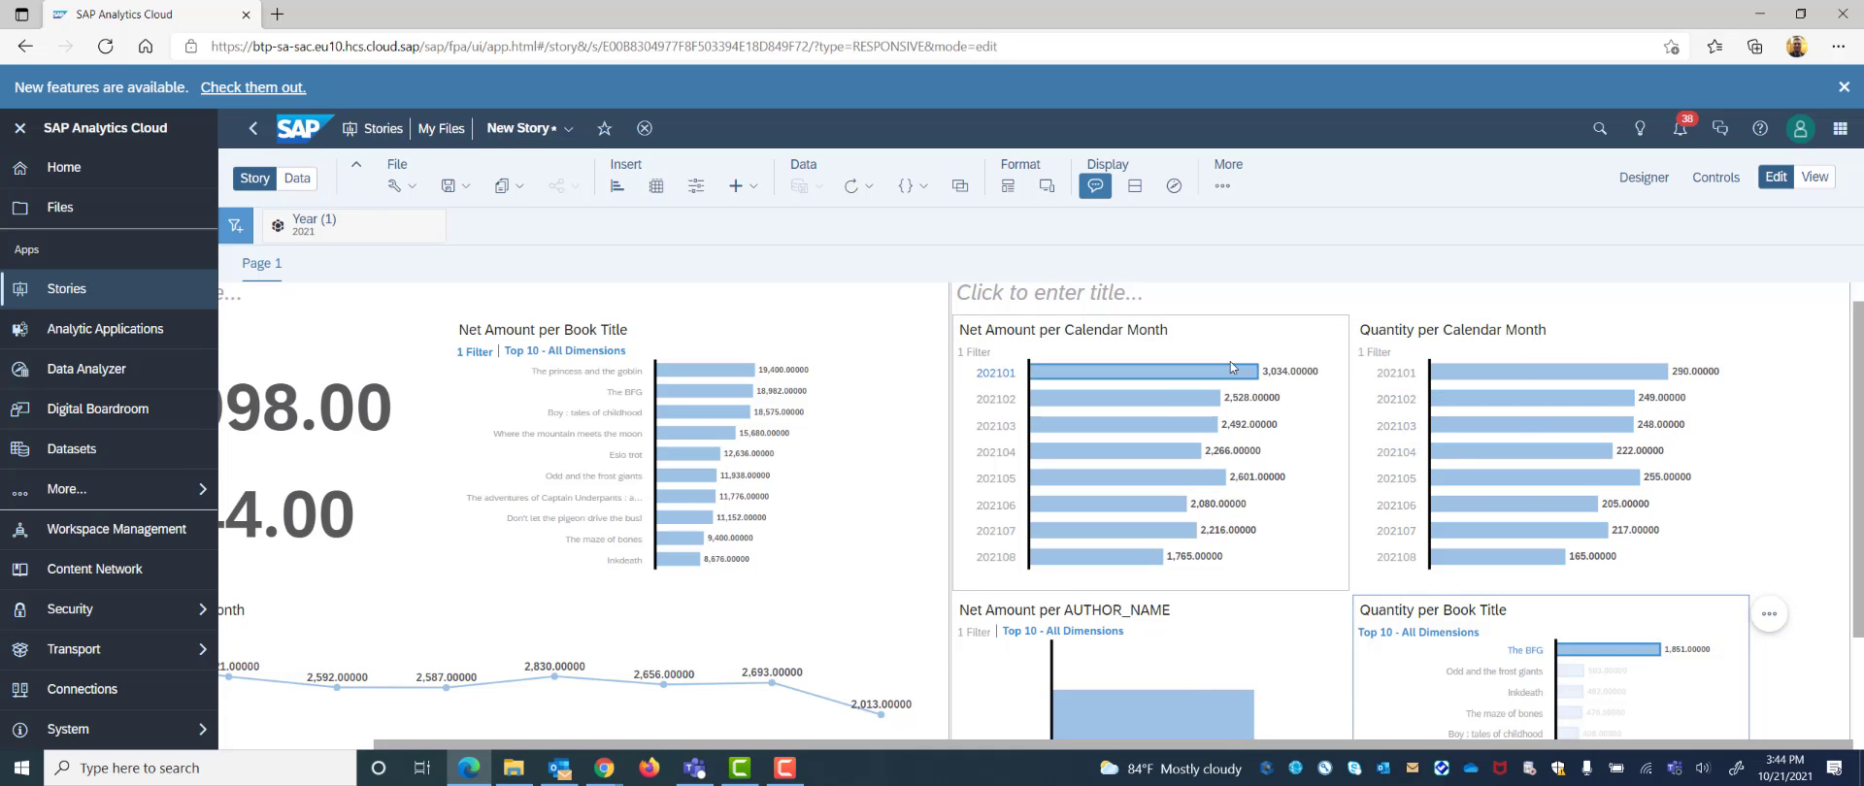
scroll(1184, 470, down, 2)
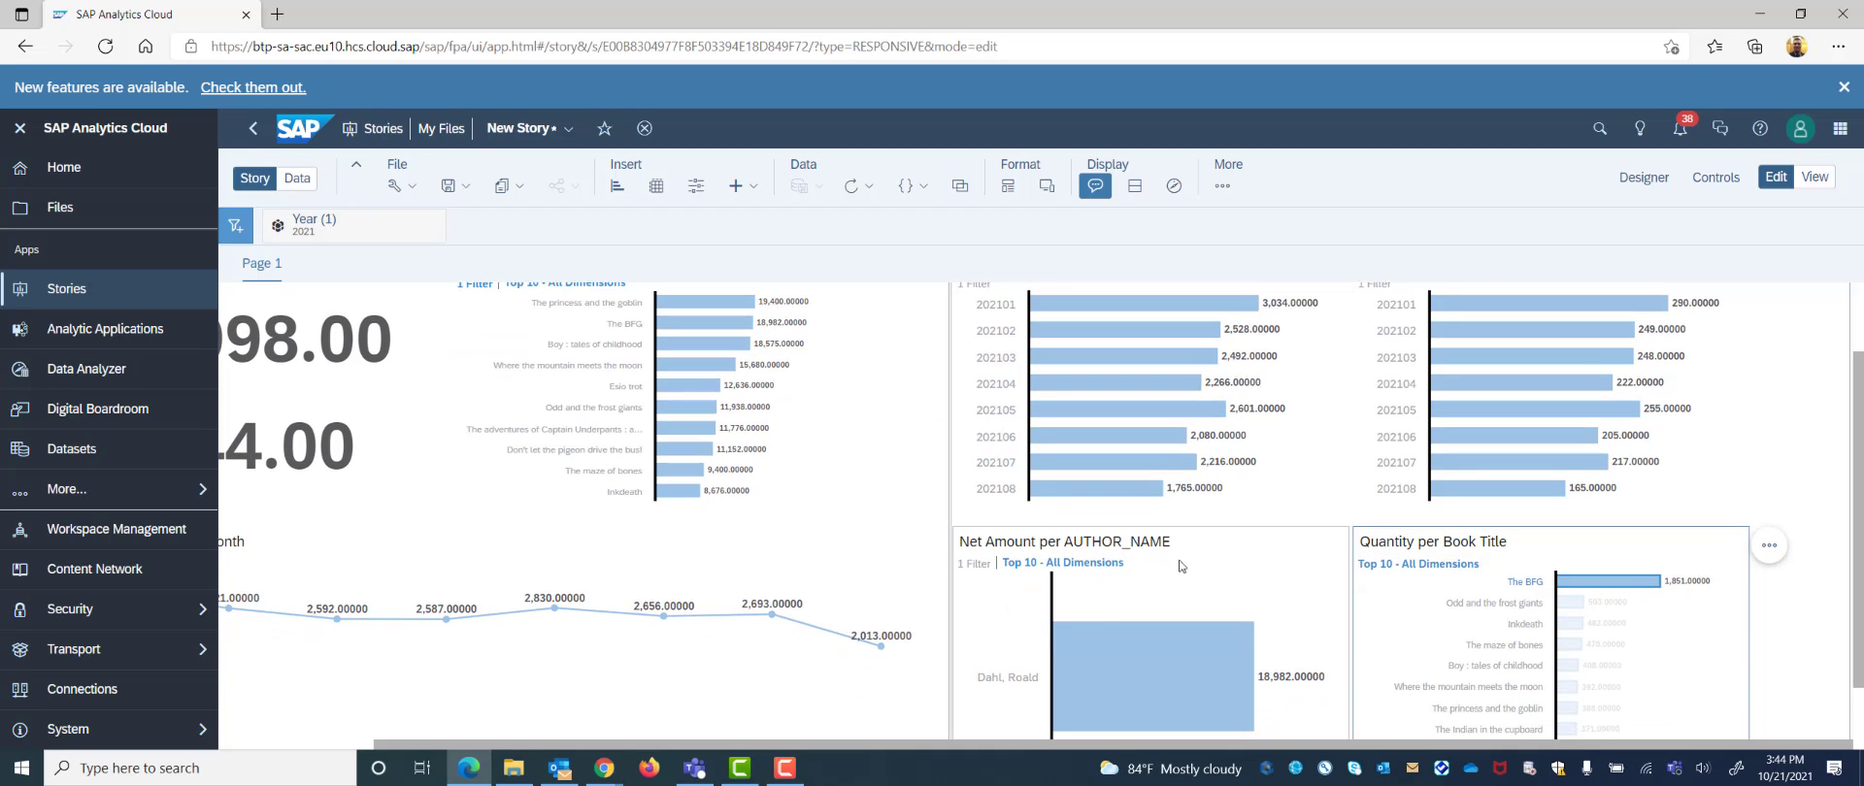
click(1616, 514)
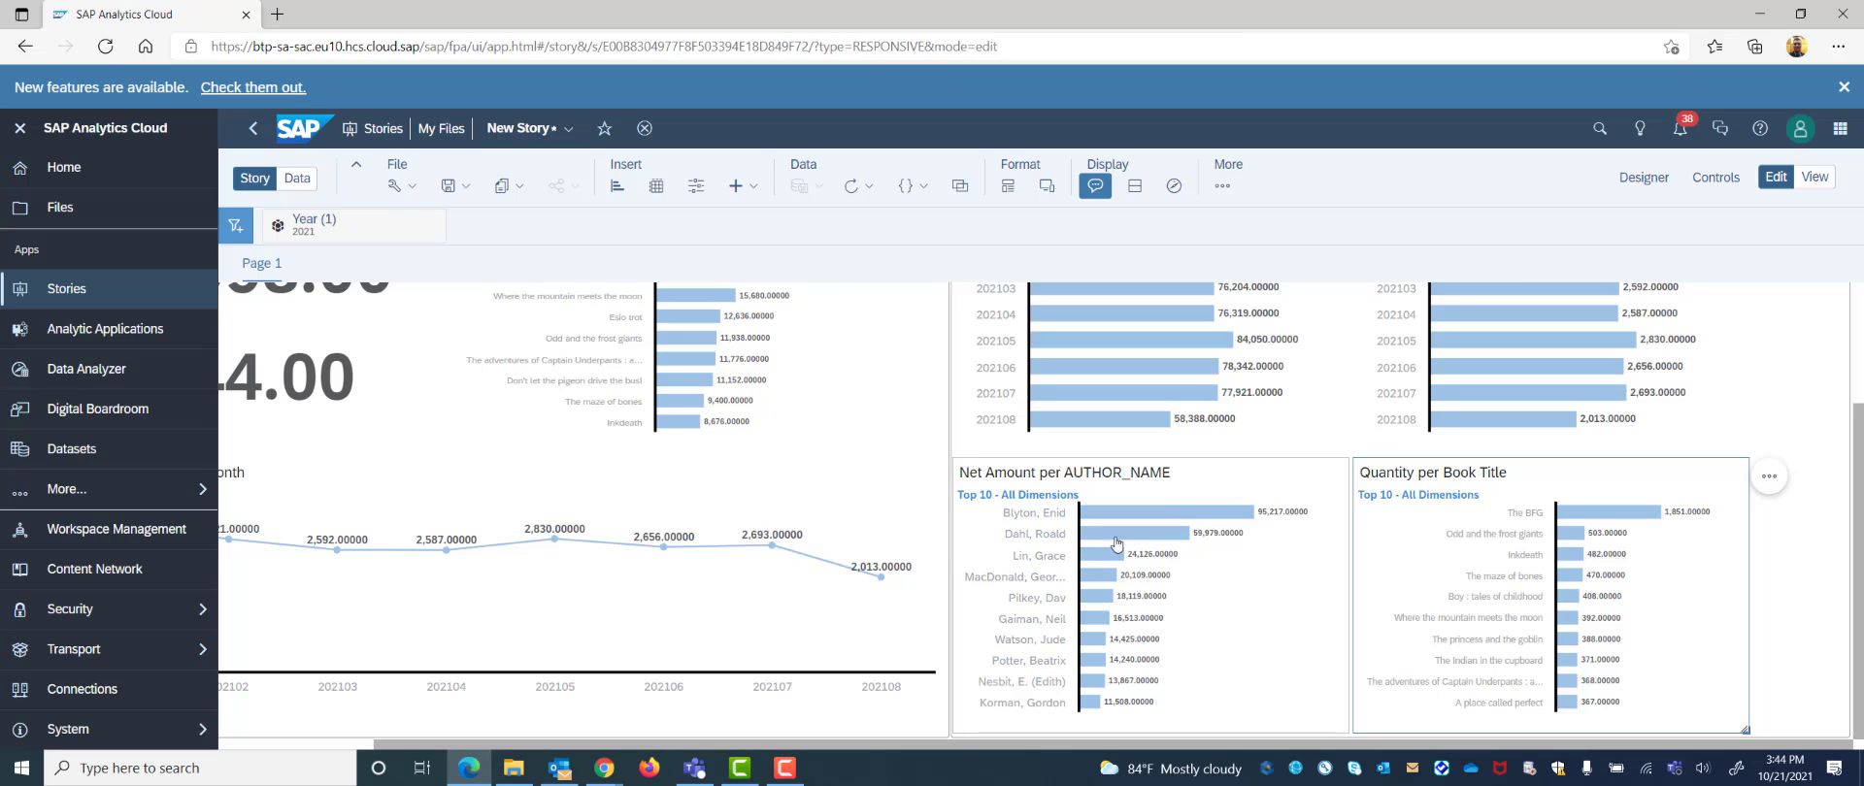
Test the linked charts by selecting Dahl, Roald in Net Amount per AUTHOR_NAME, clearing the selection after checking
click(1110, 537)
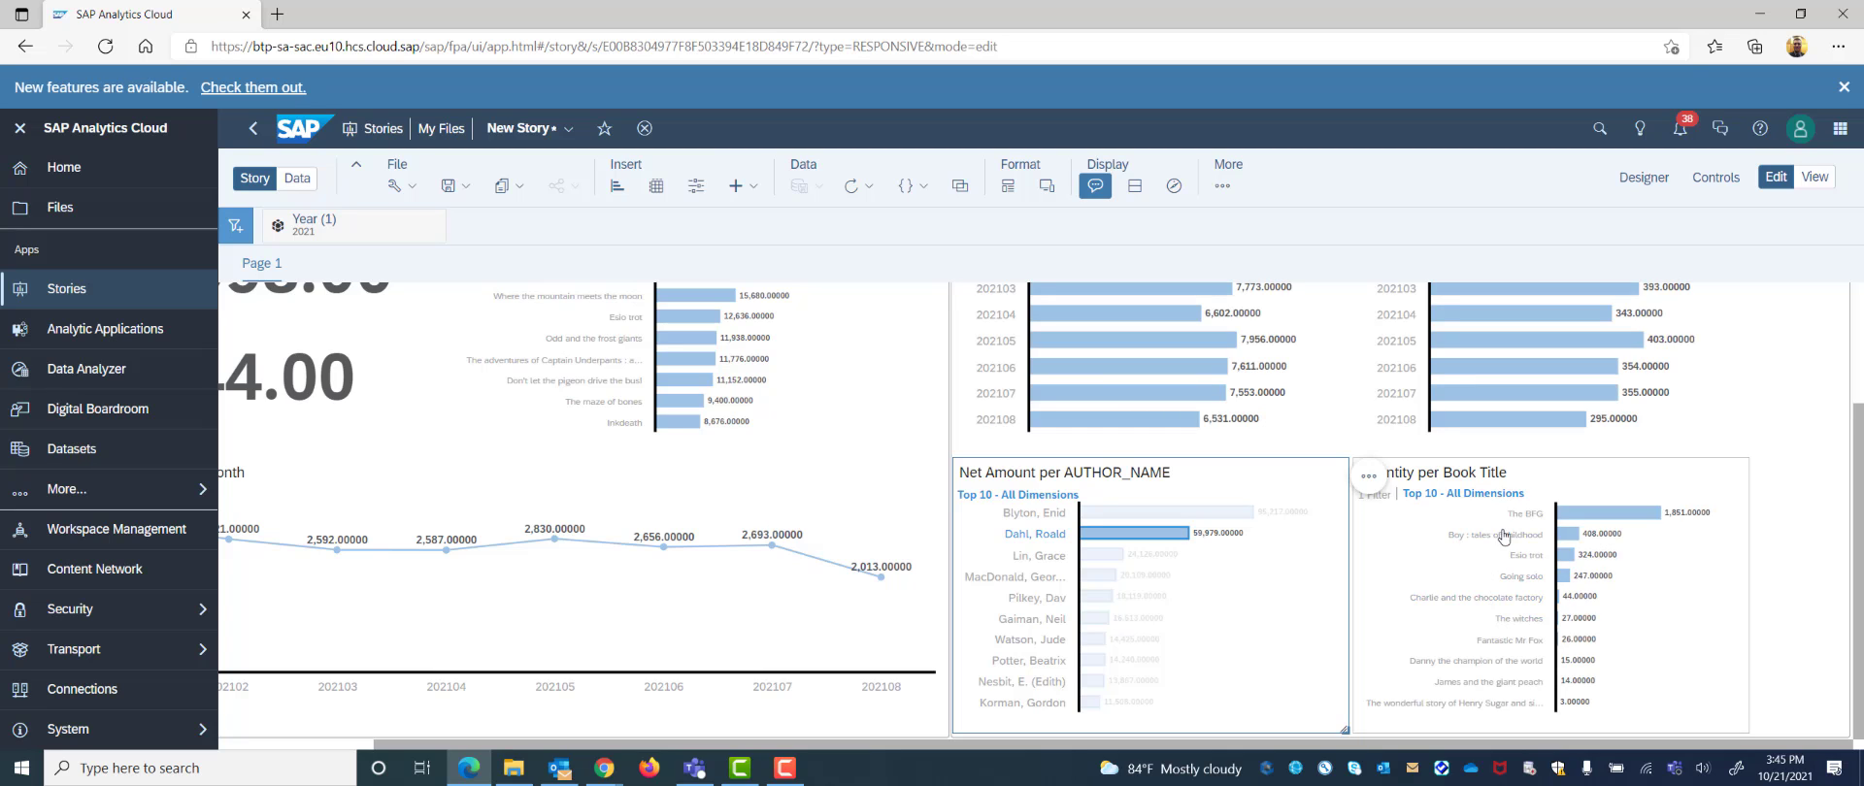
scroll(1546, 660, up, 3)
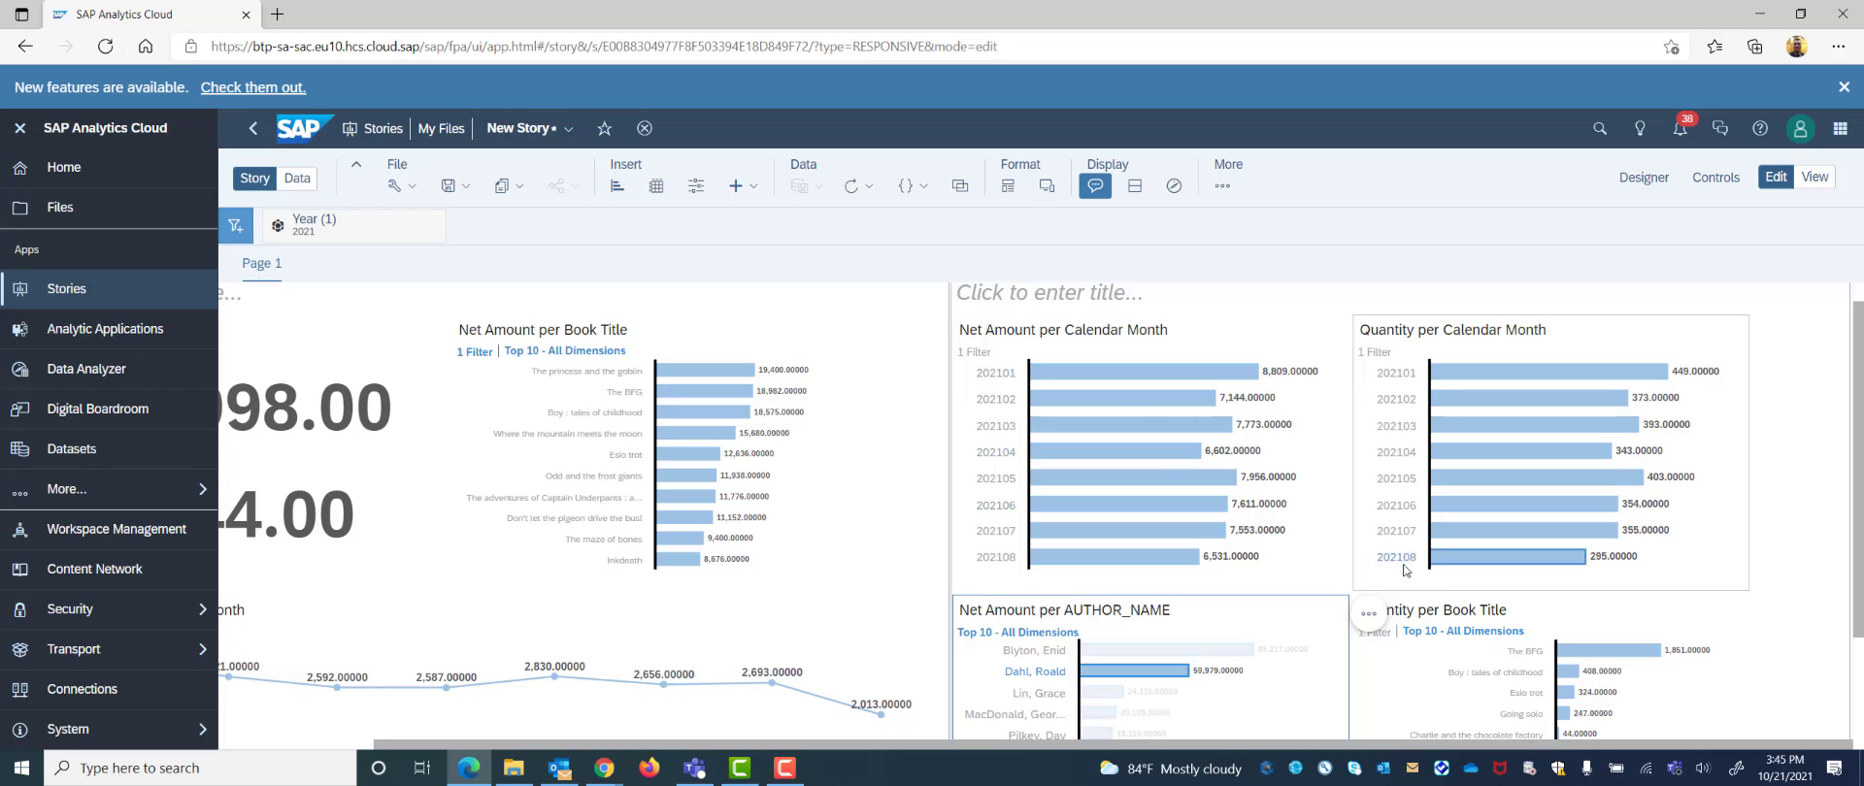
scroll(1252, 515, down, 1)
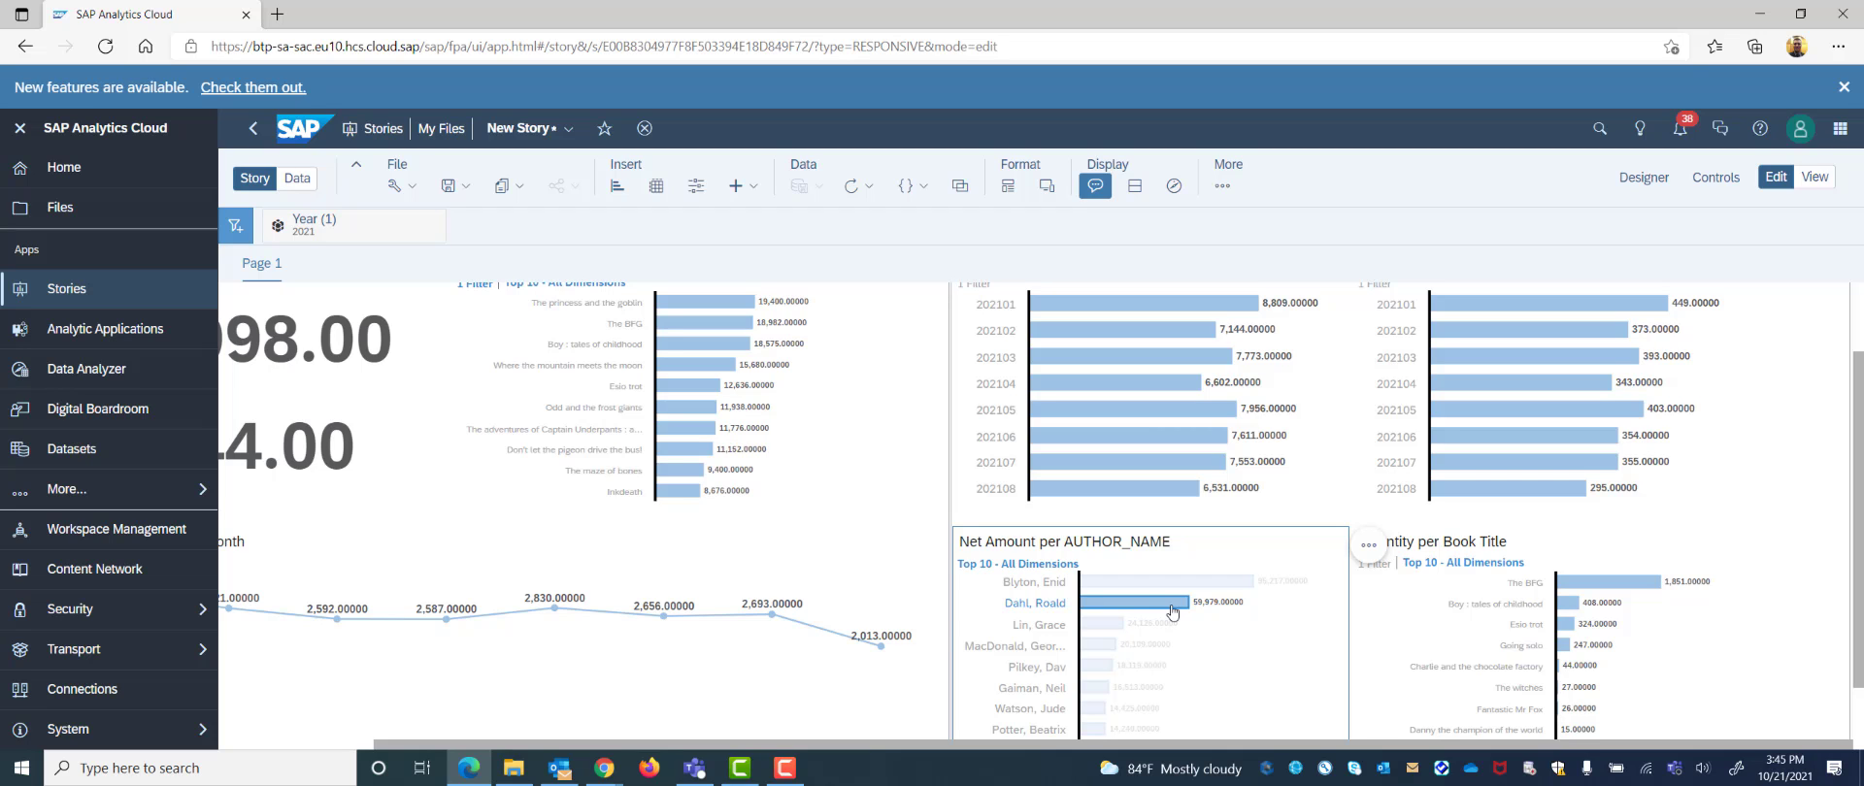
click(1181, 612)
scroll(1151, 597, up, 1)
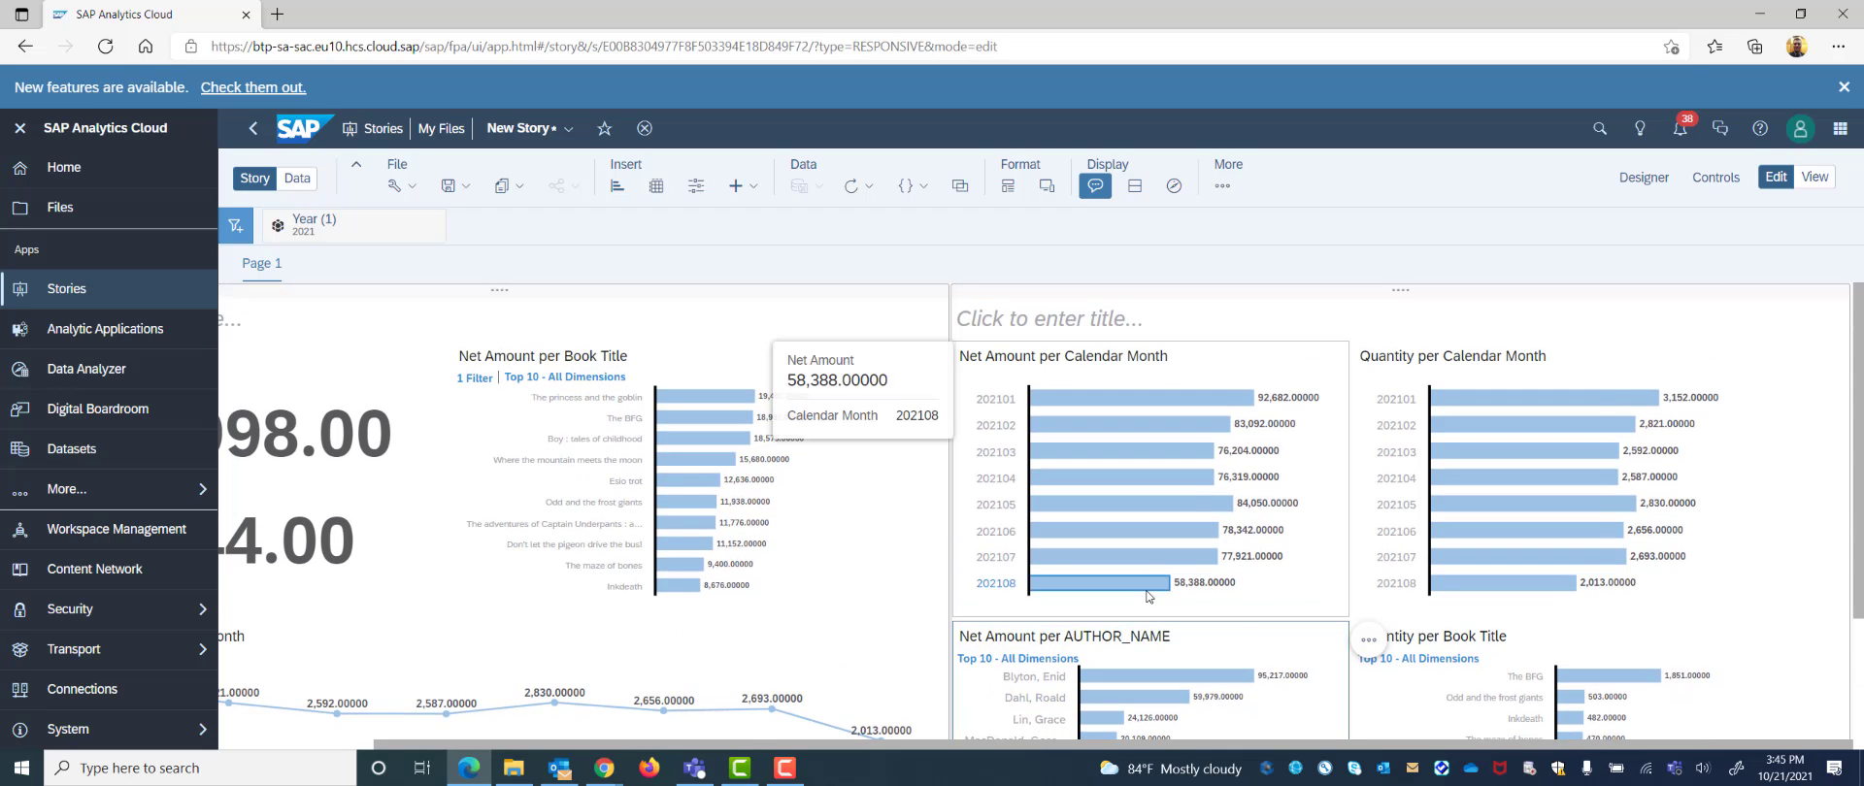
scroll(1149, 596, left, 2)
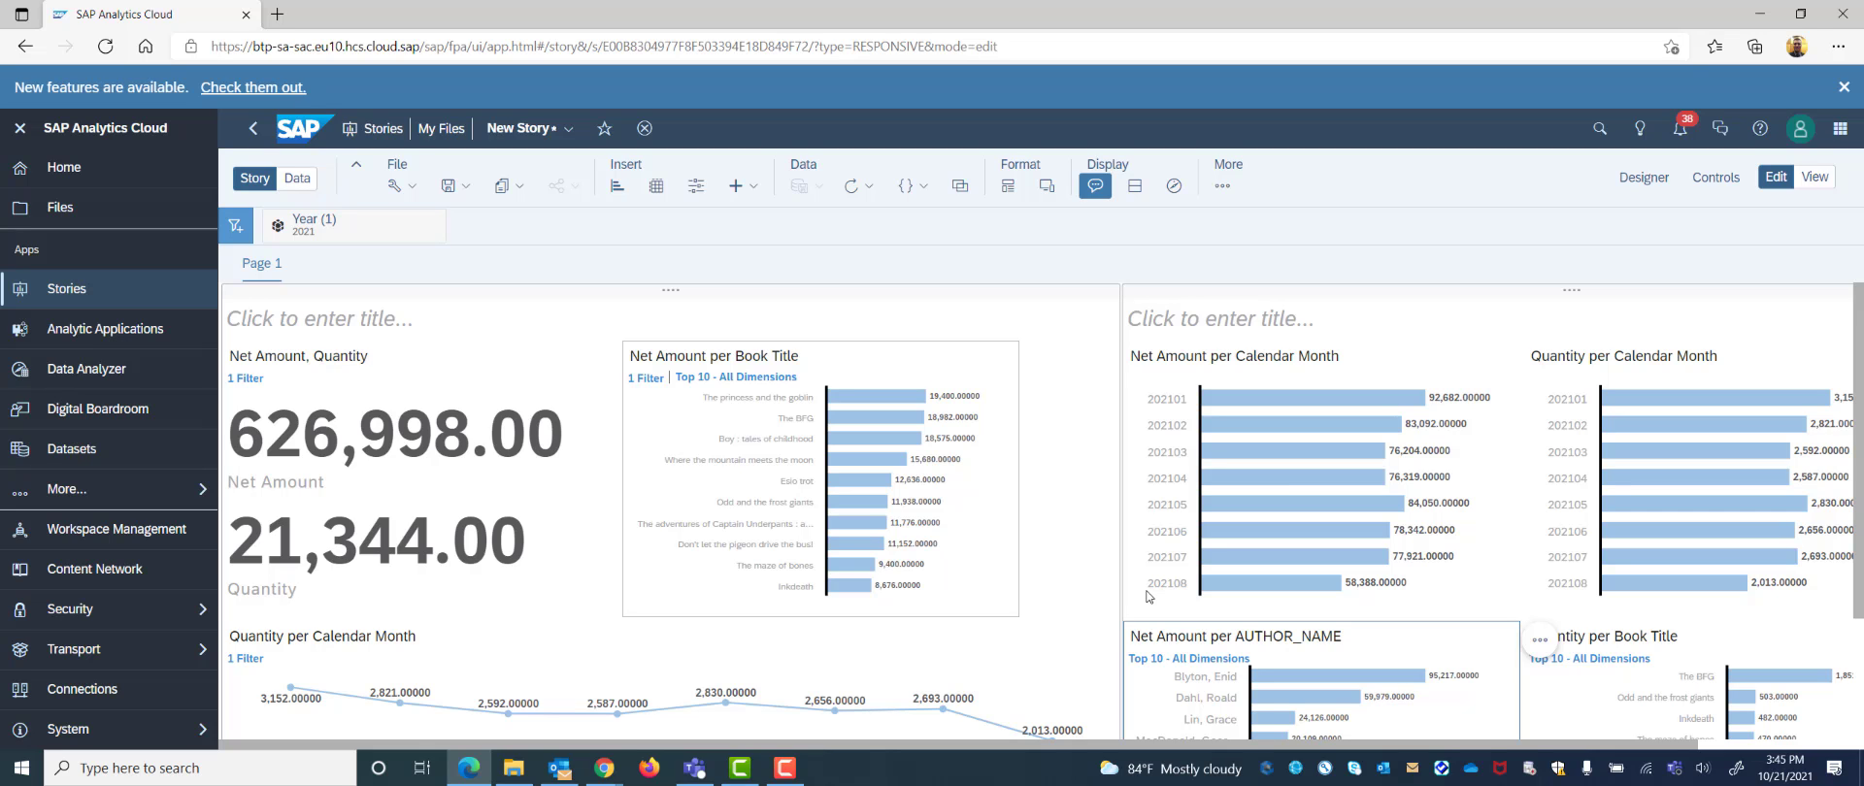
scroll(689, 562, down, 2)
scroll(689, 561, up, 2)
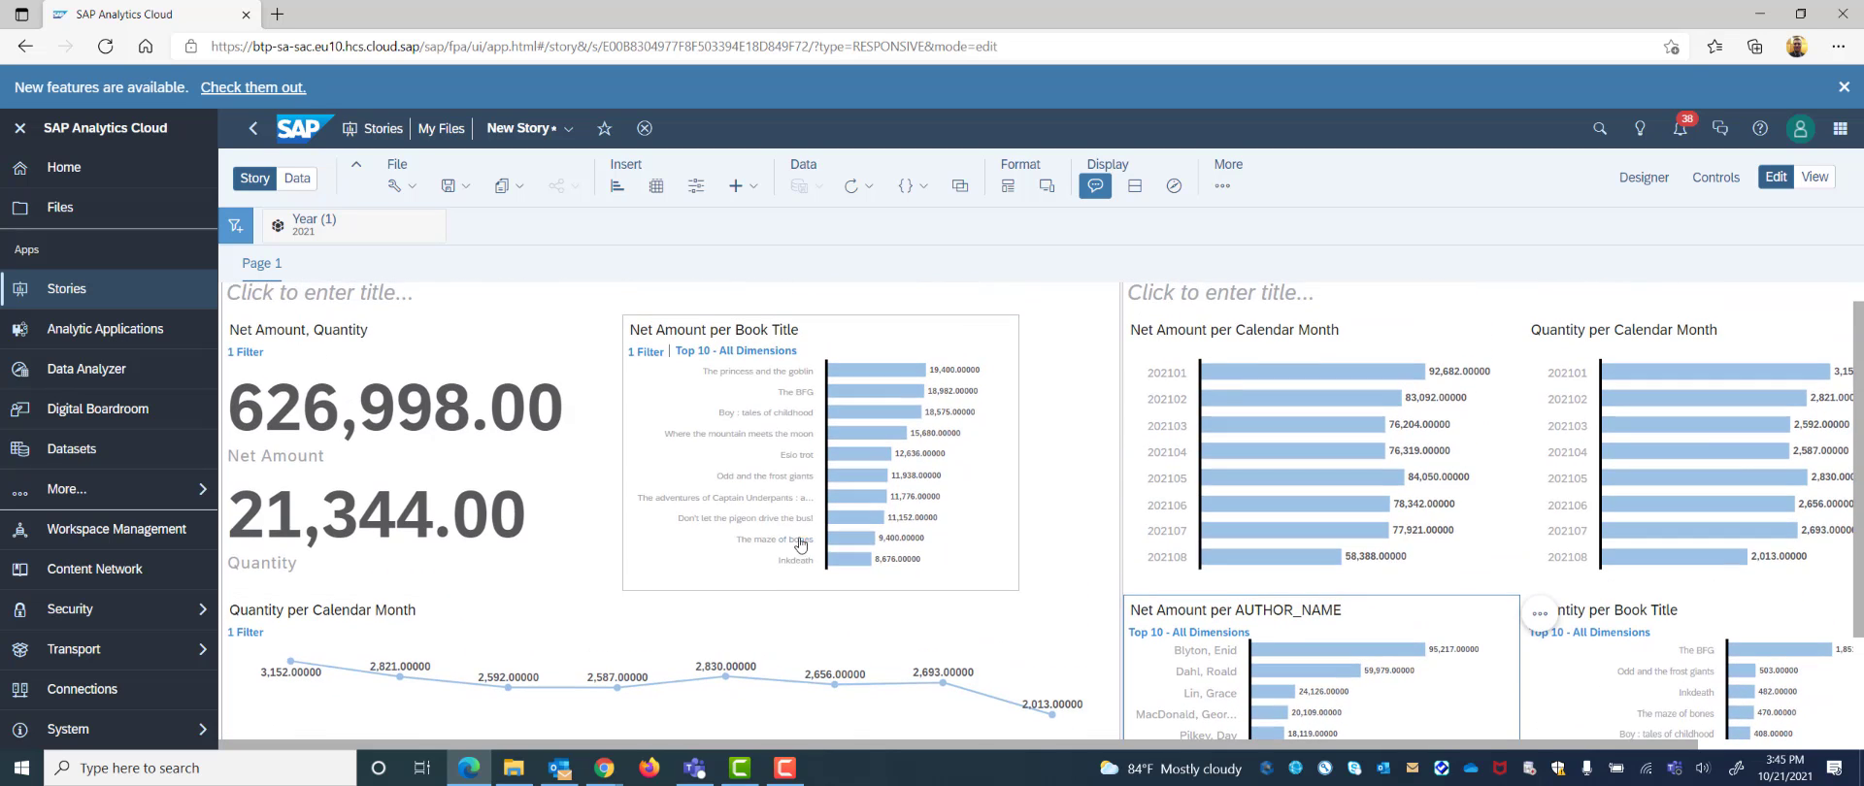
mouse_move(1310, 515)
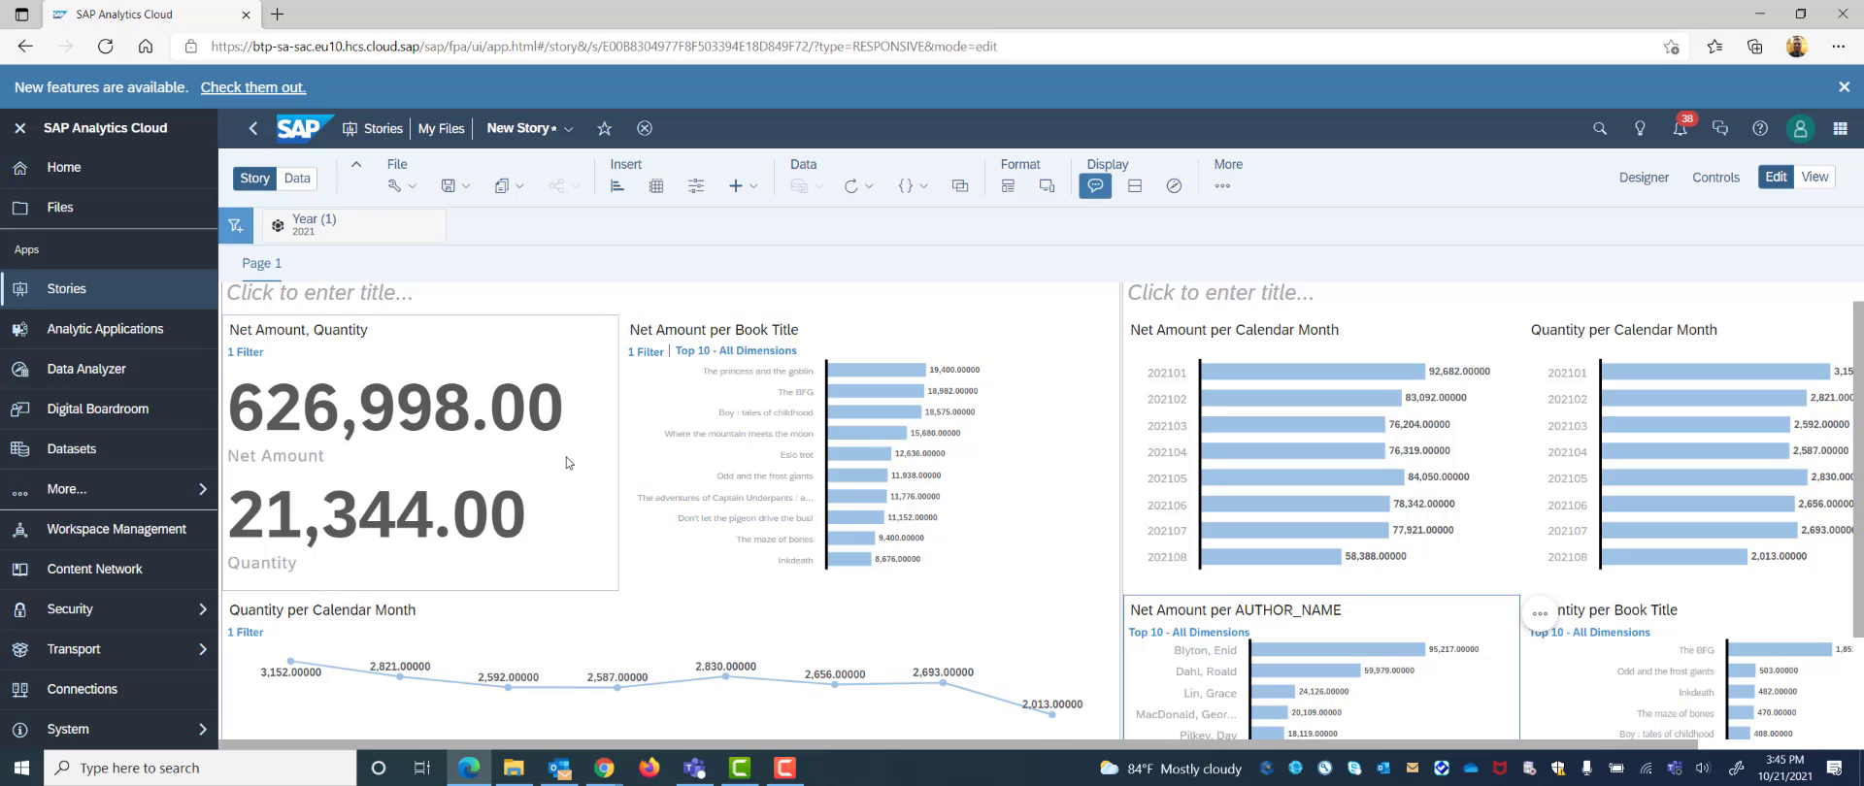
Add a second responsive page to the story and delete its second lane
mouse_move(326, 272)
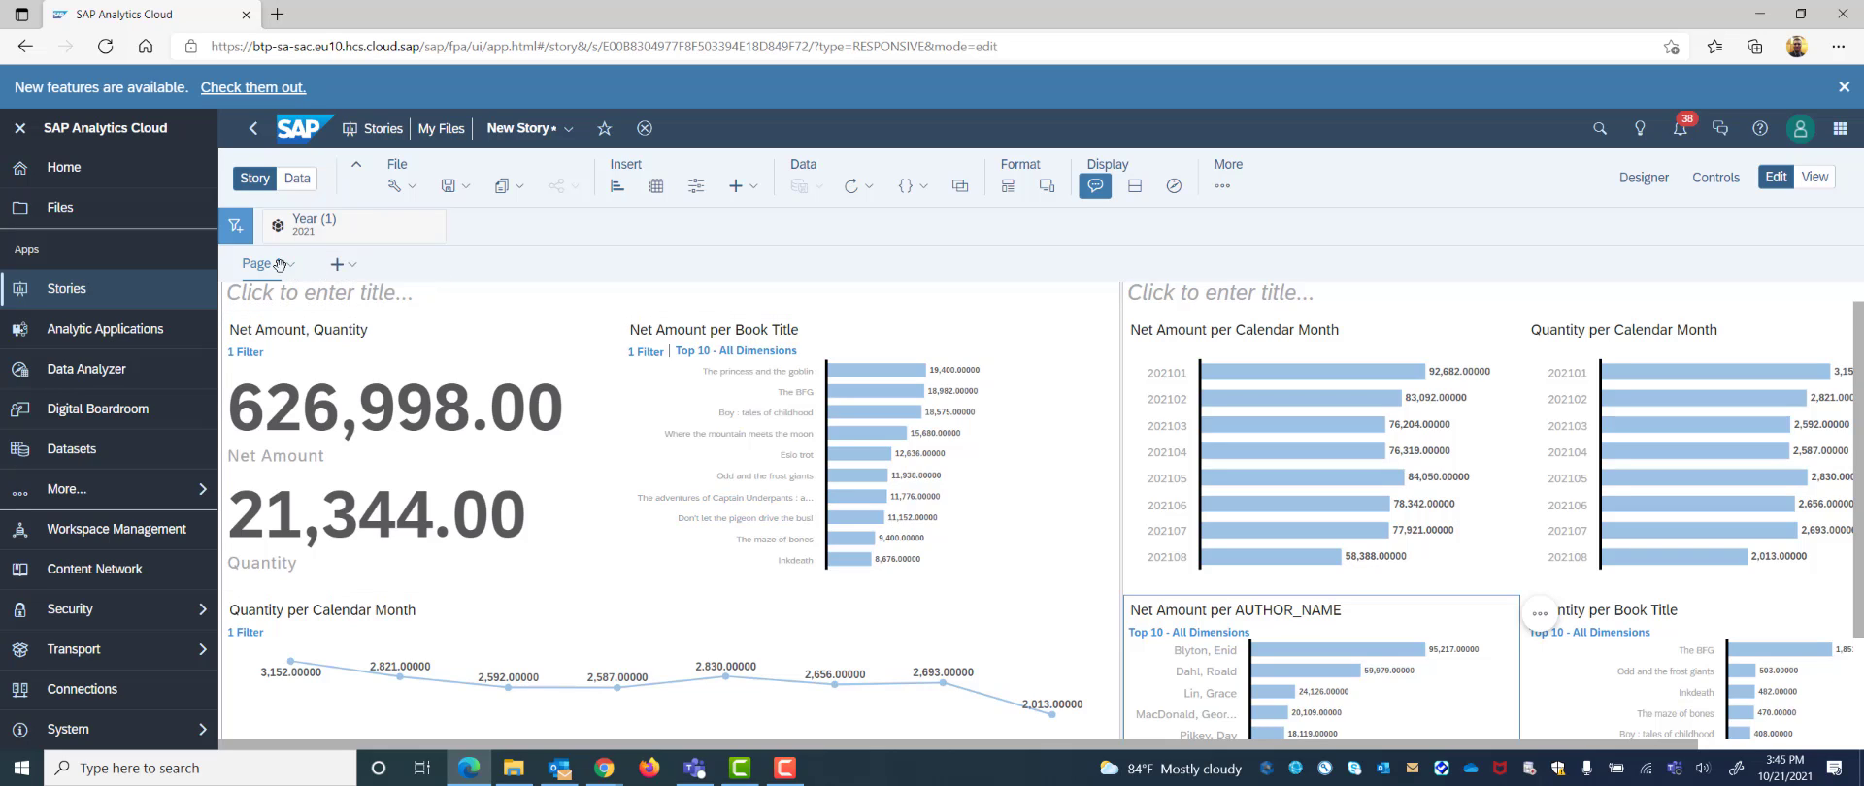
click(350, 272)
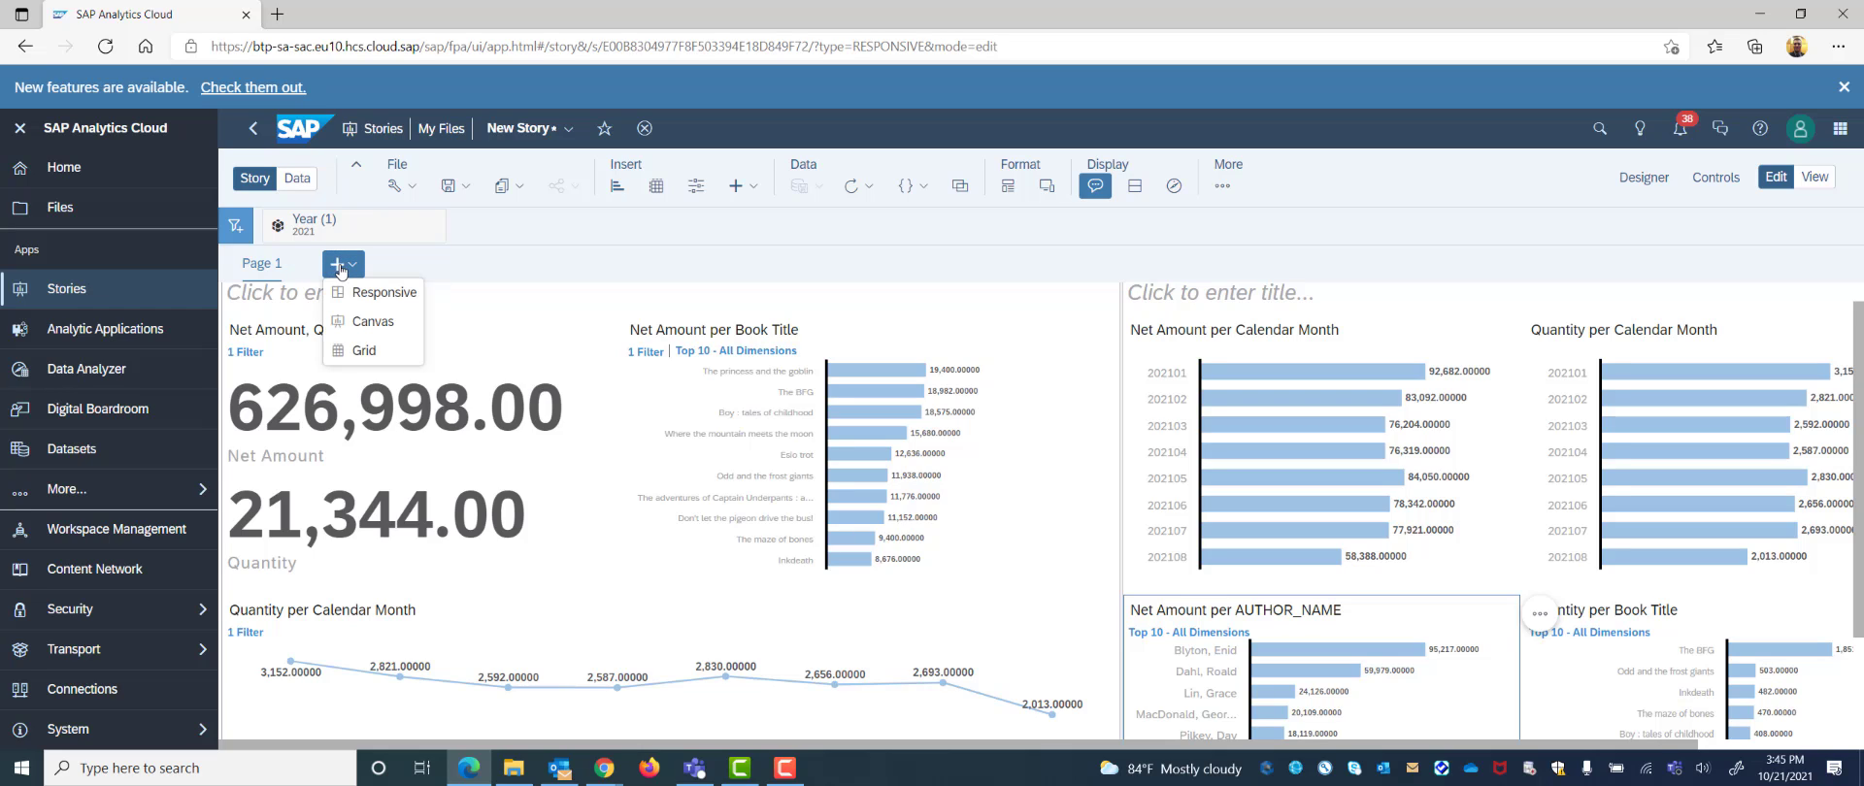
click(367, 294)
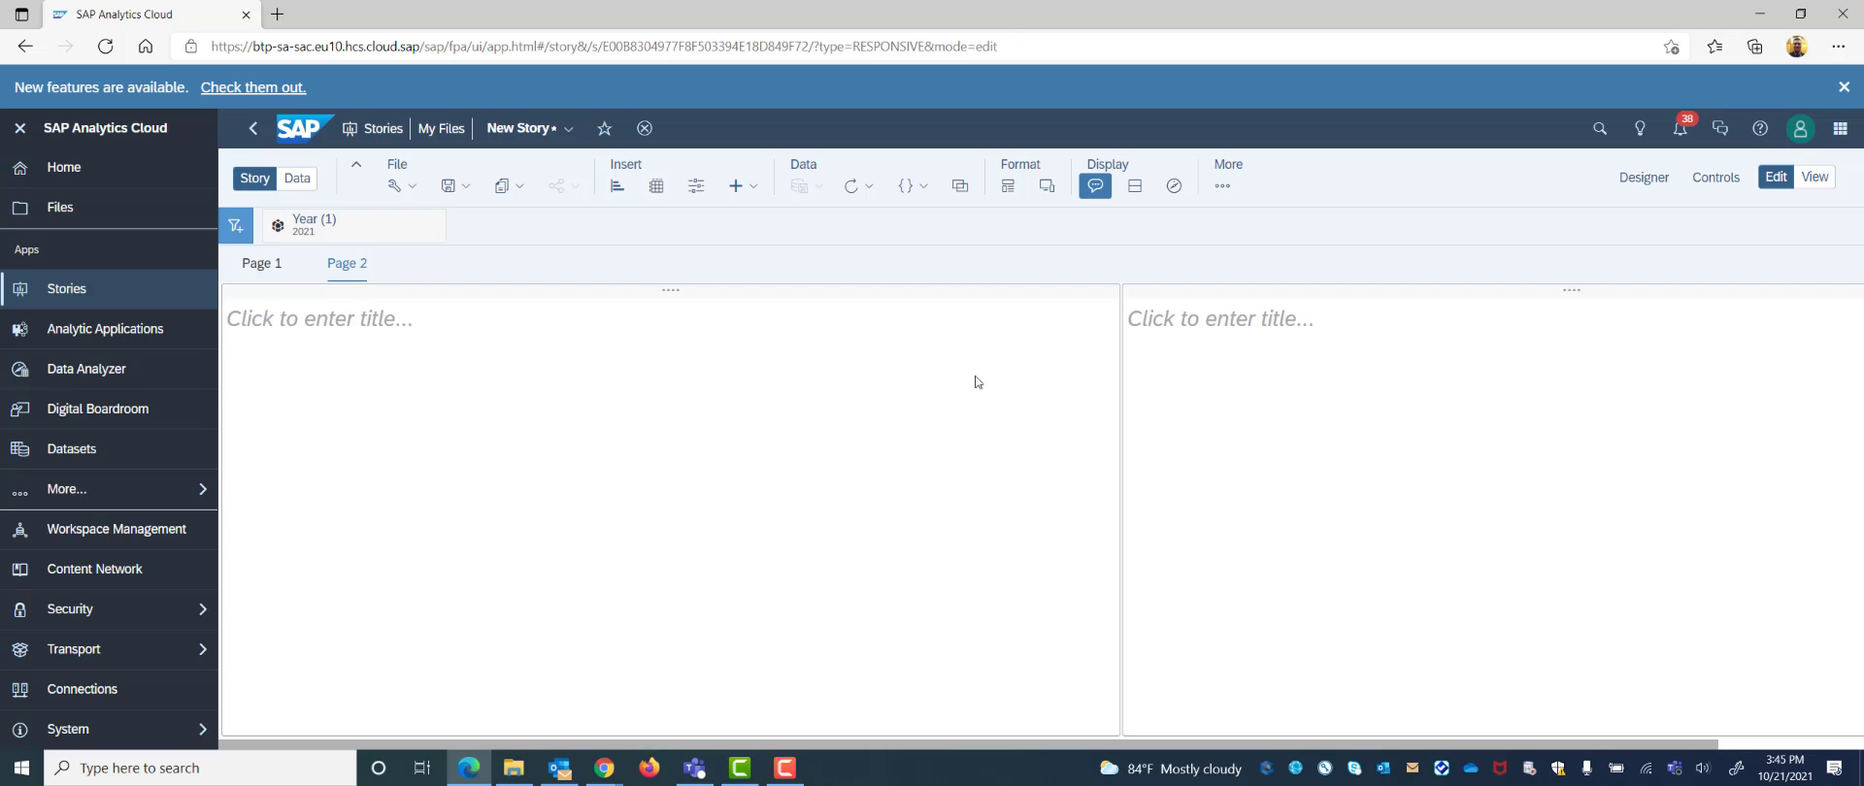
click(1213, 297)
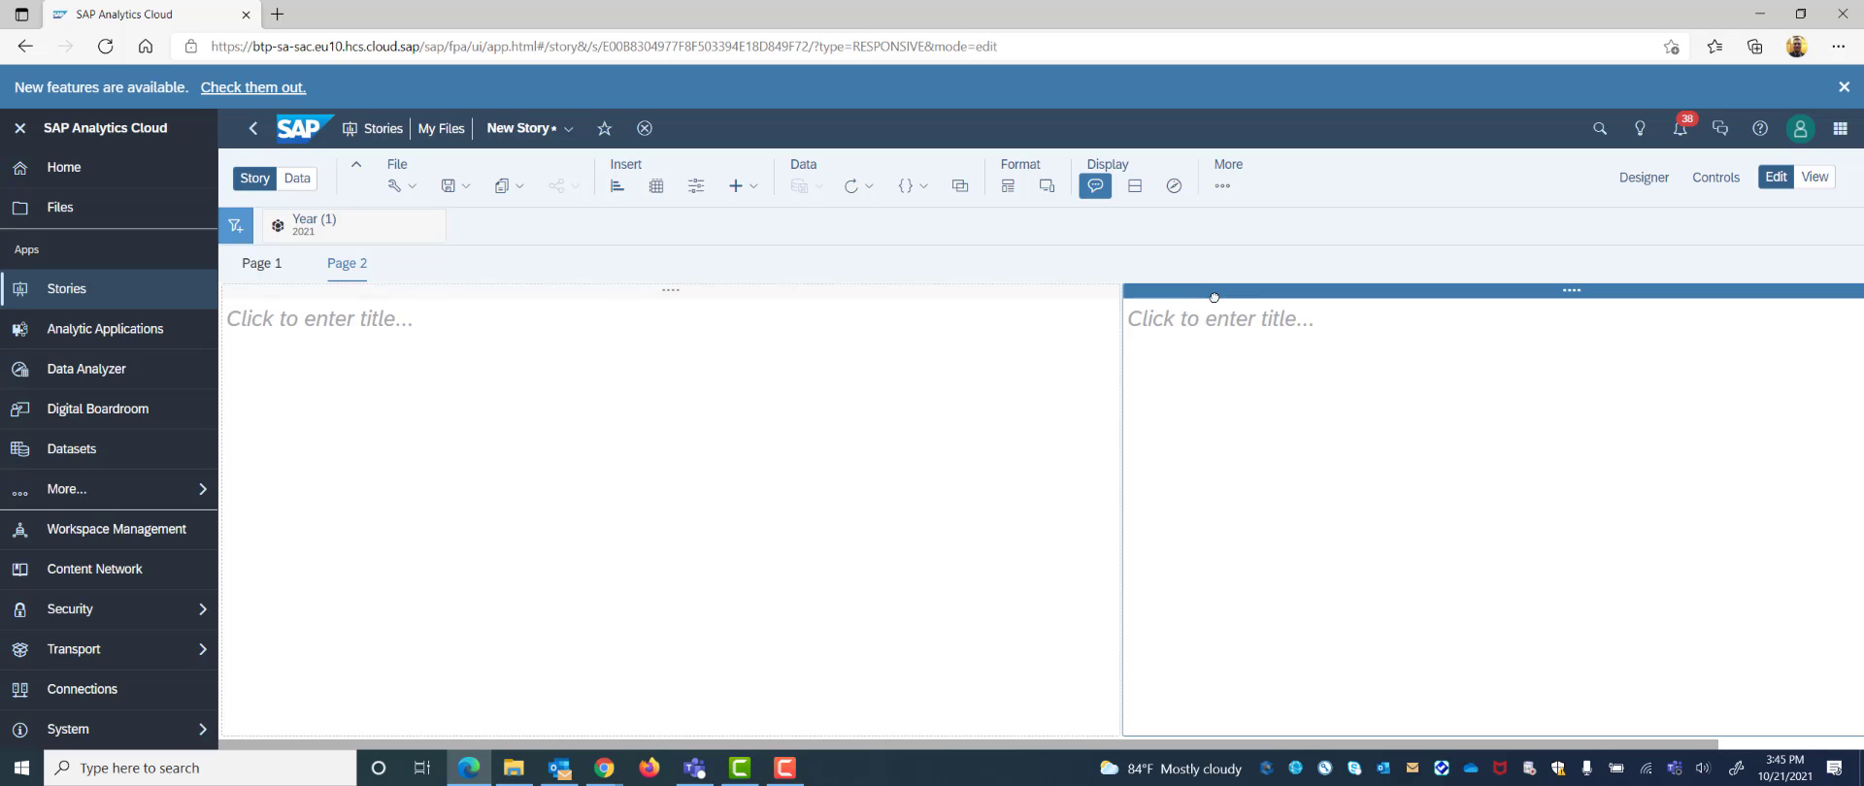
key(Delete)
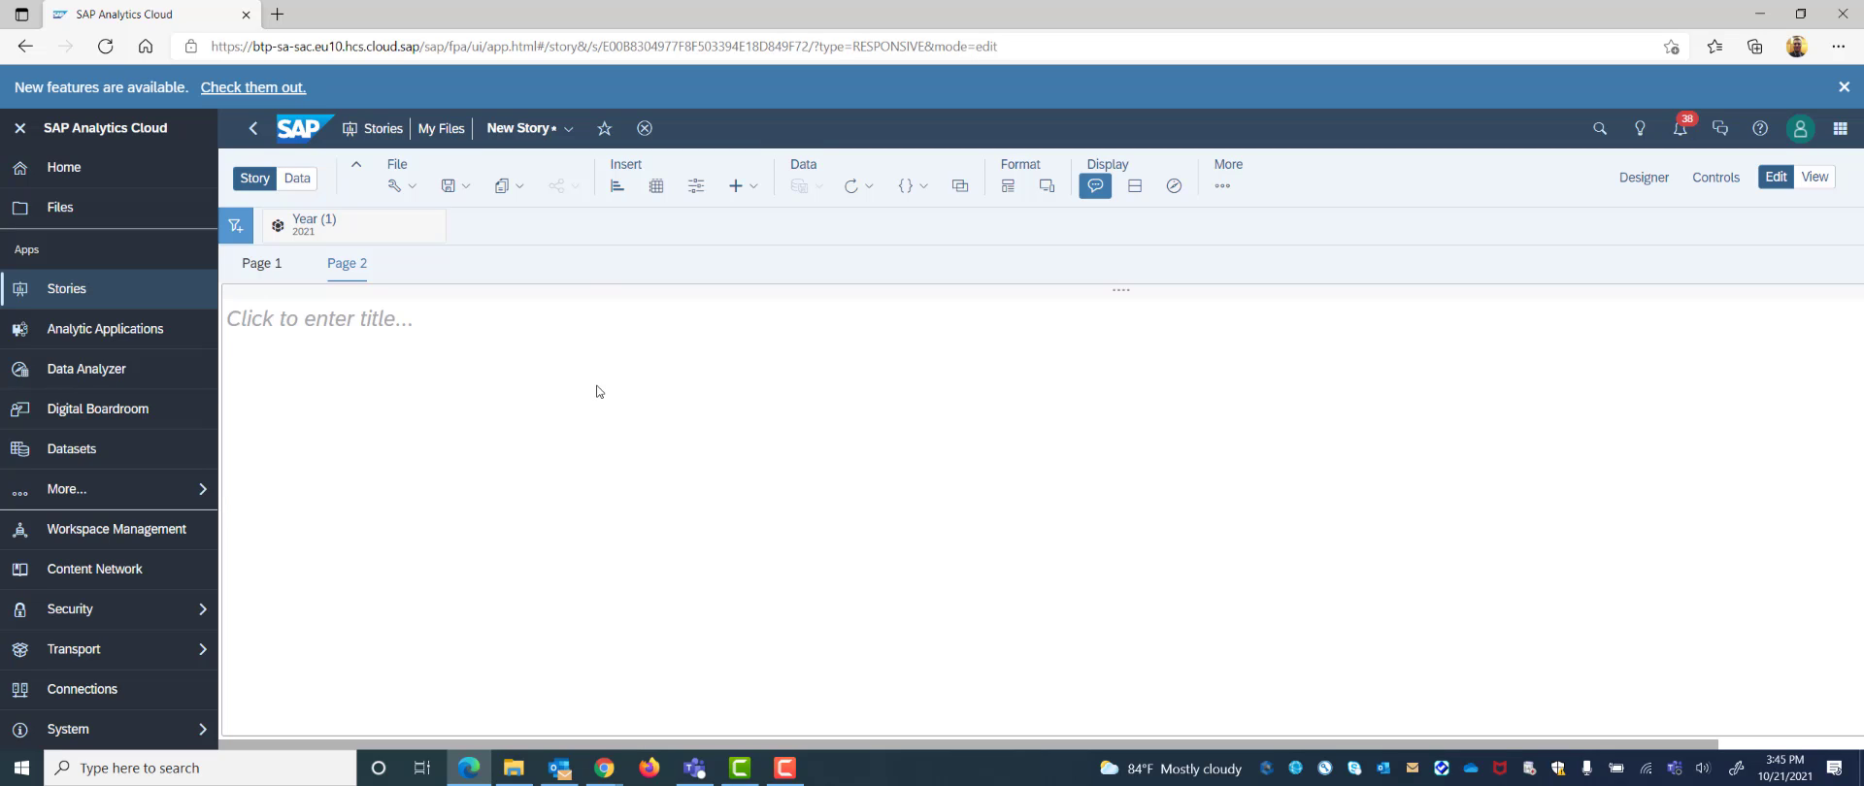
Insert a table into the remaining lane of Page 2
click(657, 187)
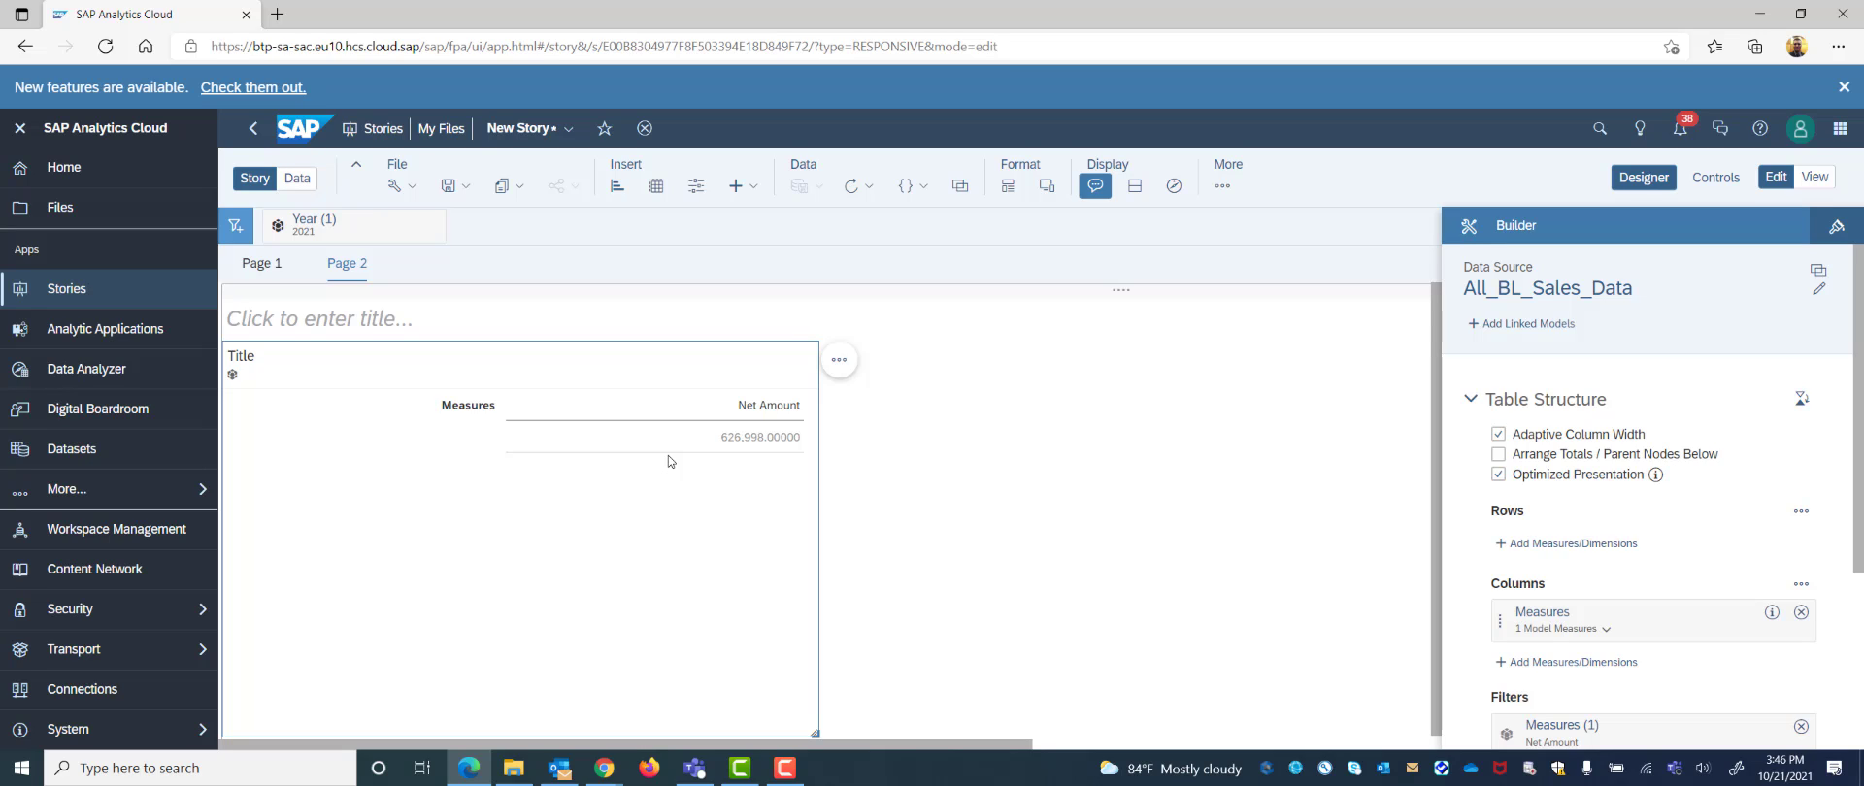
Add Year and Calendar Month from Time Dimension - Day to the table's rows
scroll(1506, 539, down, 1)
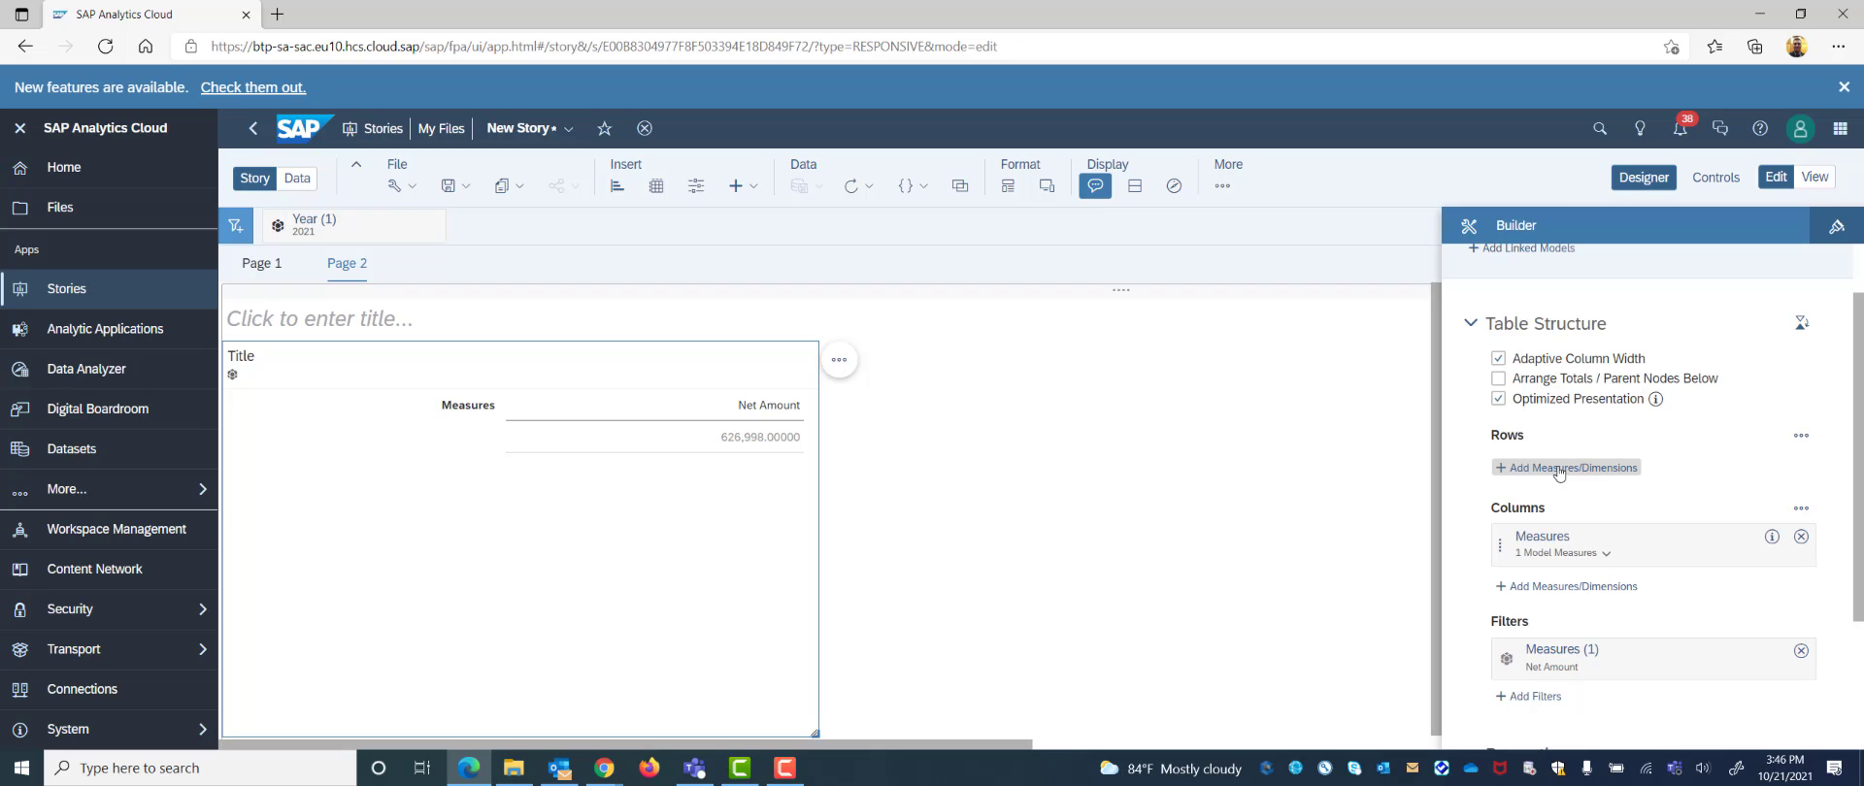
click(1558, 470)
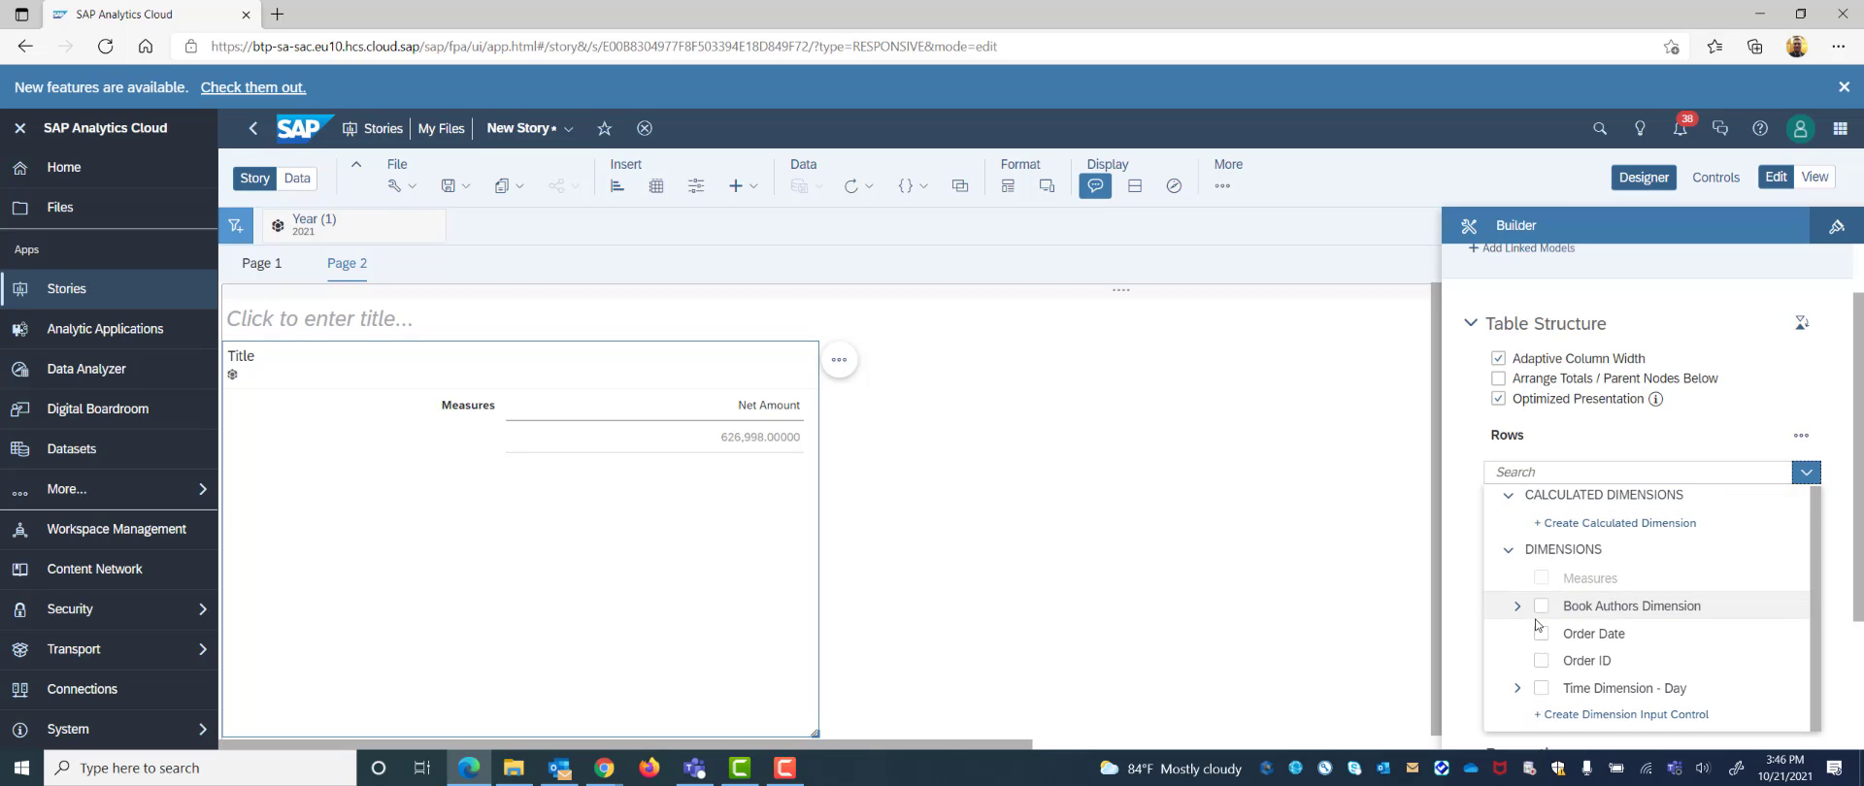
click(1516, 688)
scroll(1592, 660, down, 2)
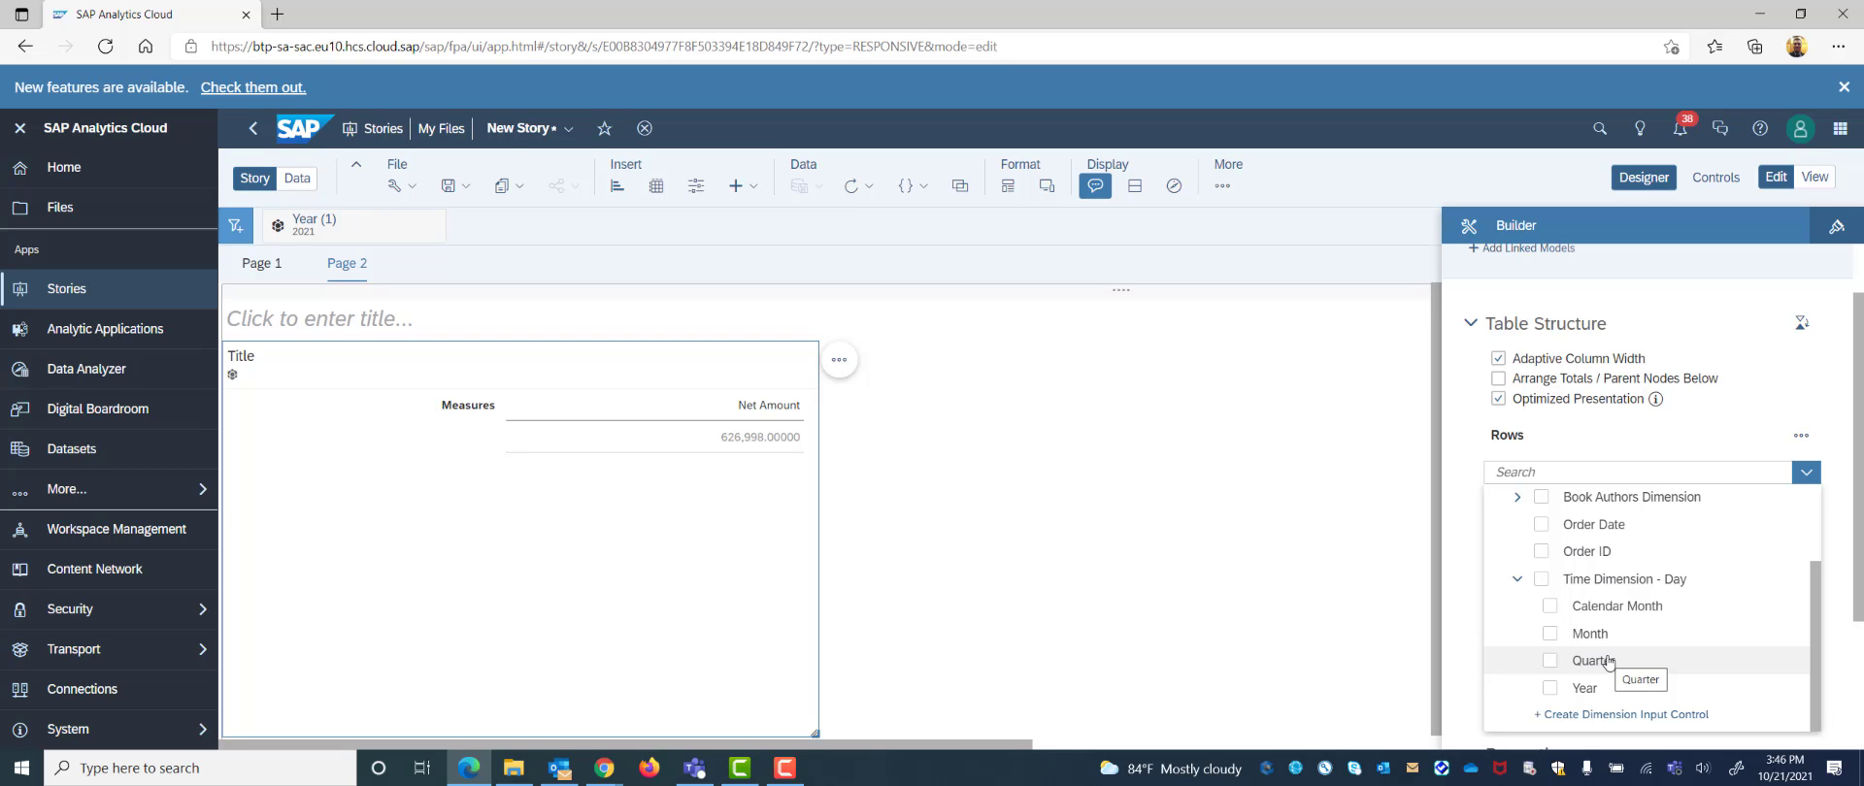
click(1549, 690)
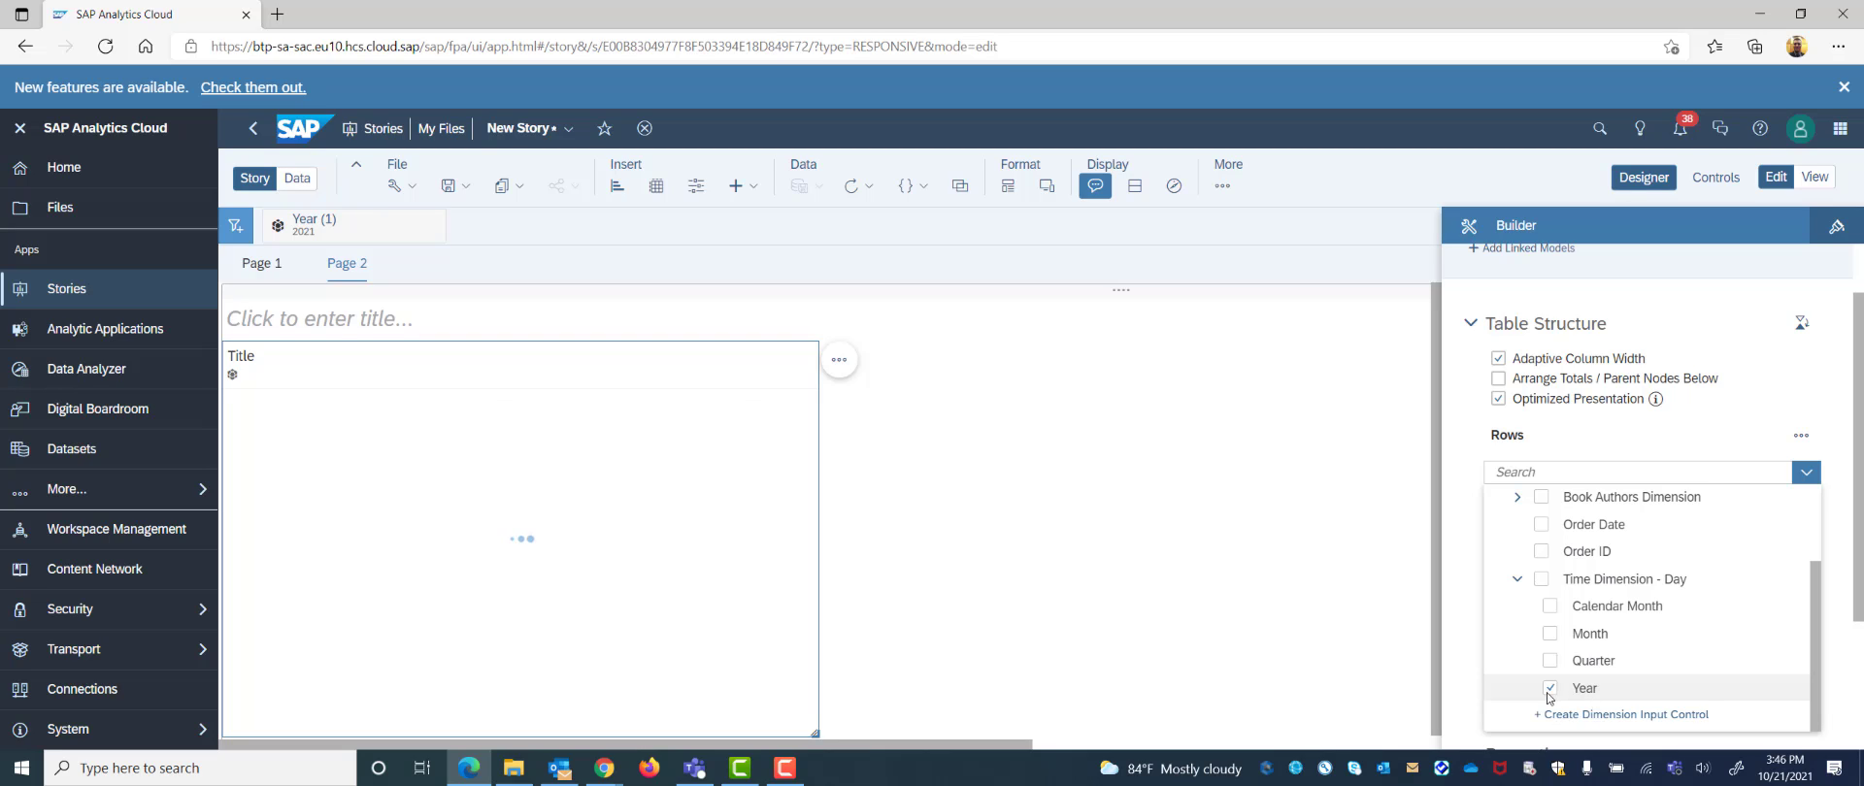
click(1549, 606)
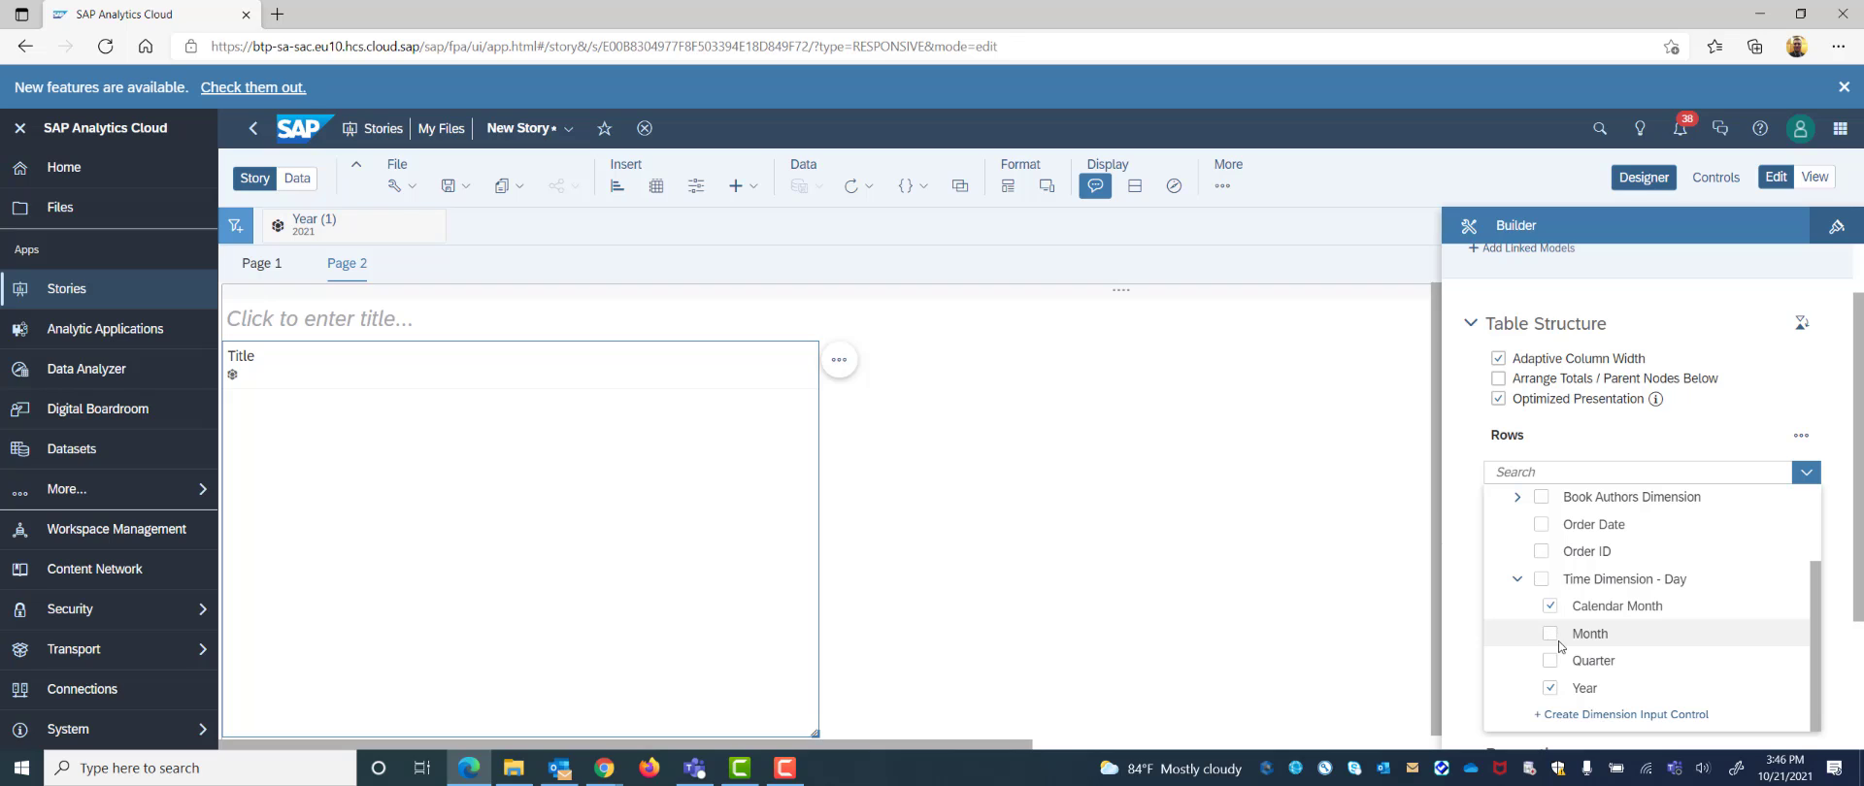
Add the Order ID dimension to the table's rows
scroll(1539, 602, up, 1)
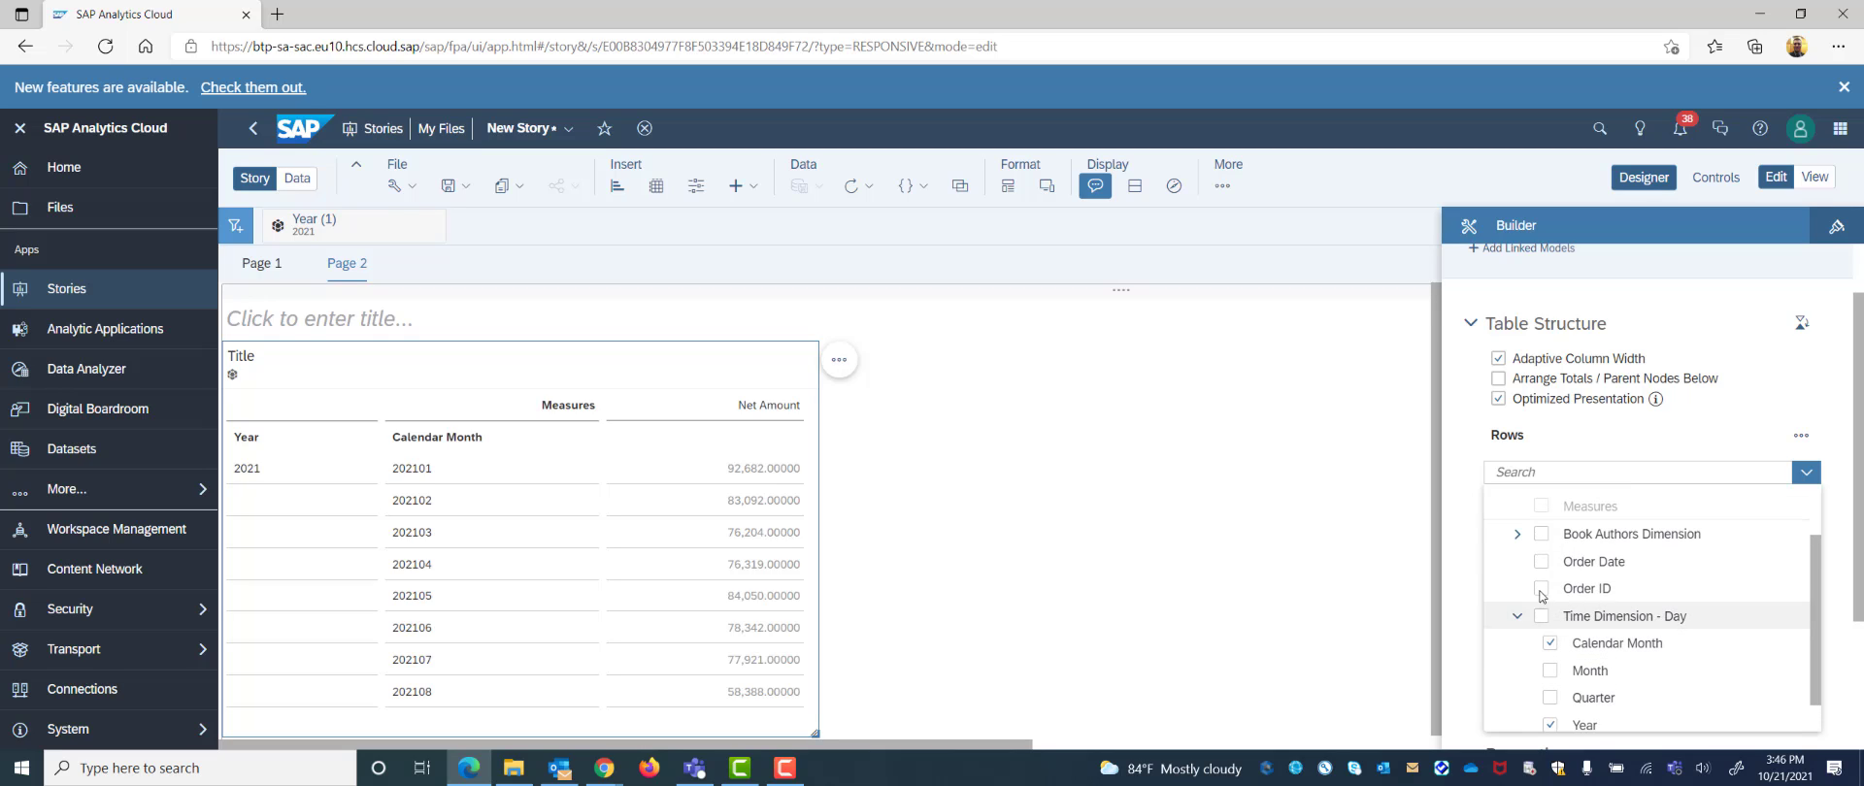
click(1517, 535)
click(1518, 535)
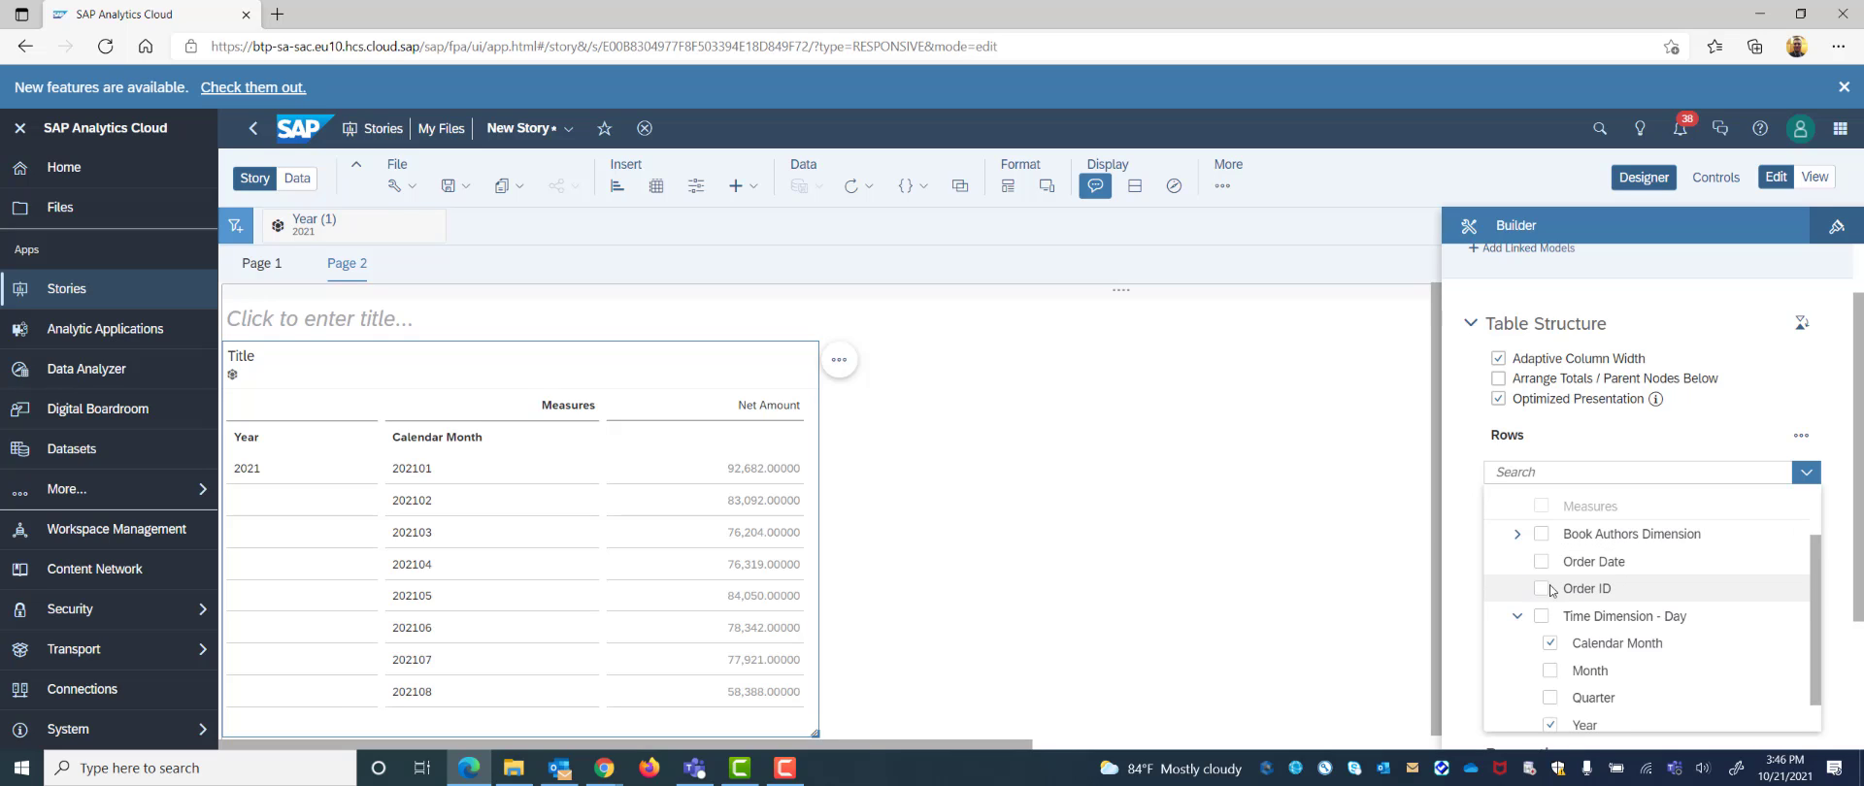
click(1543, 588)
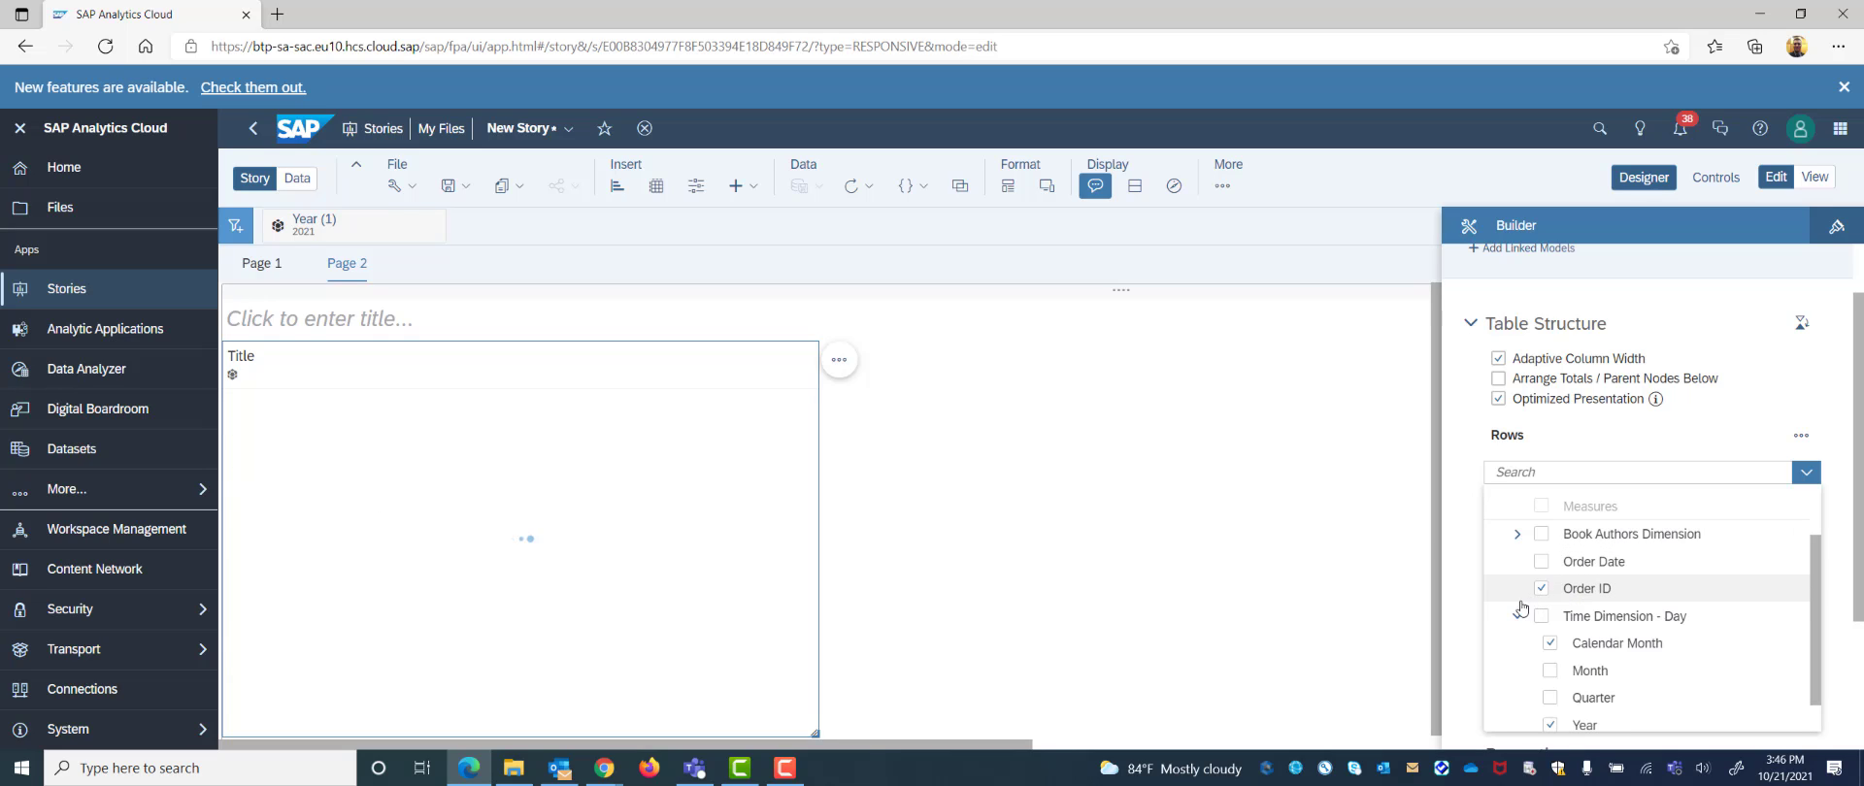
Add AUTHOR_NAME, Book Title, PUBLISHER and ISBN13 from Book Authors Dimension to the table's rows
click(1517, 534)
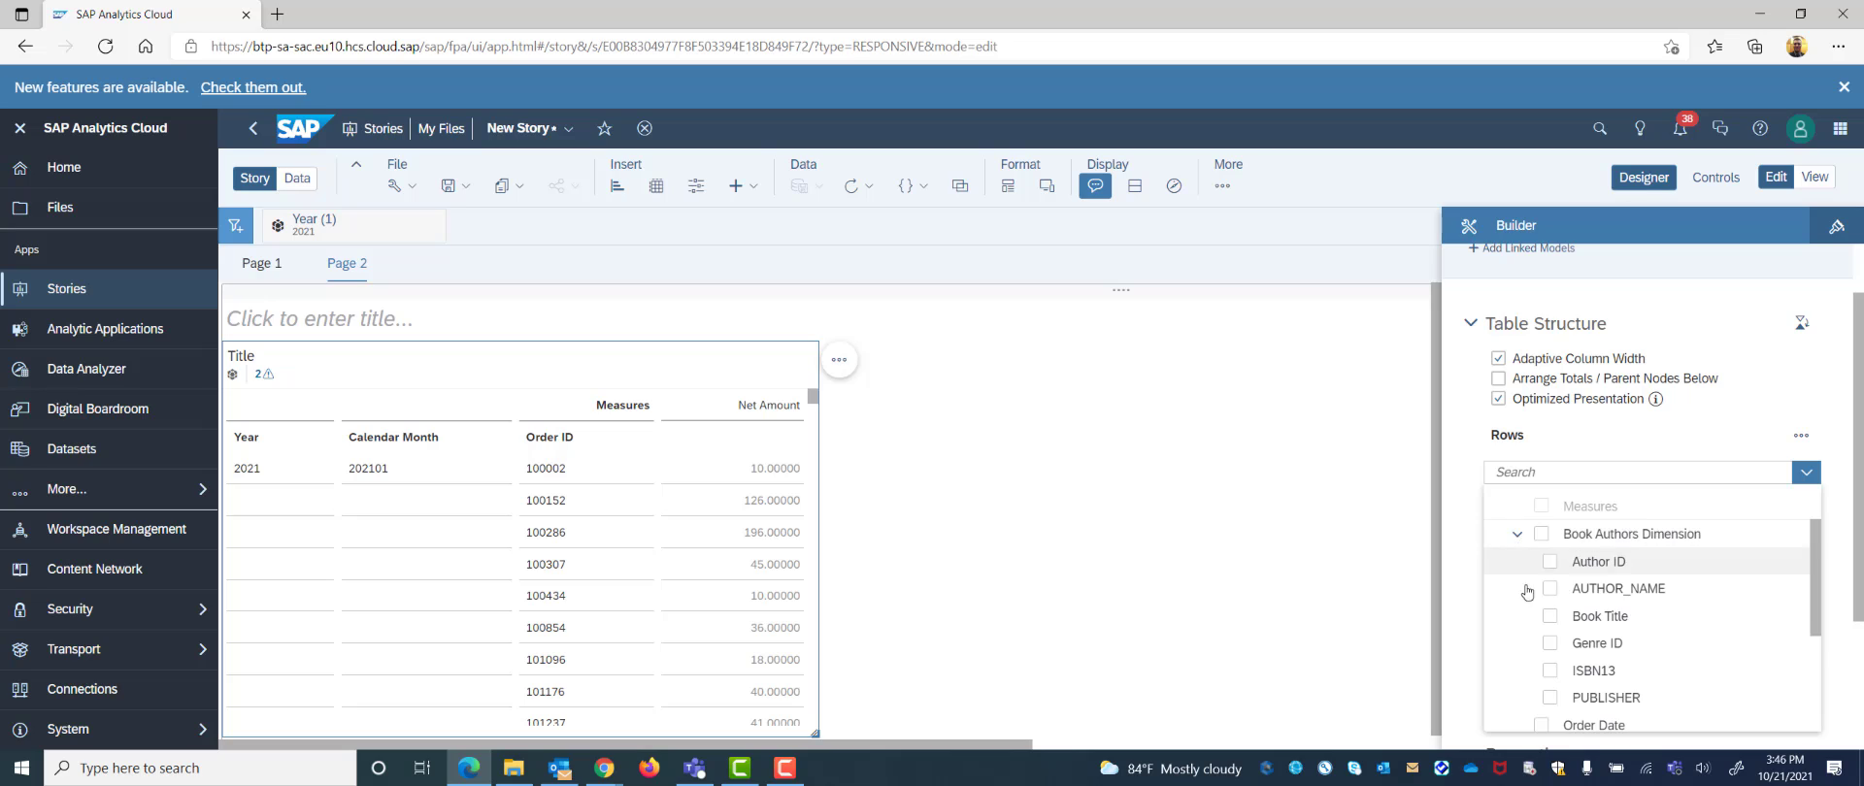
scroll(1534, 590, down, 1)
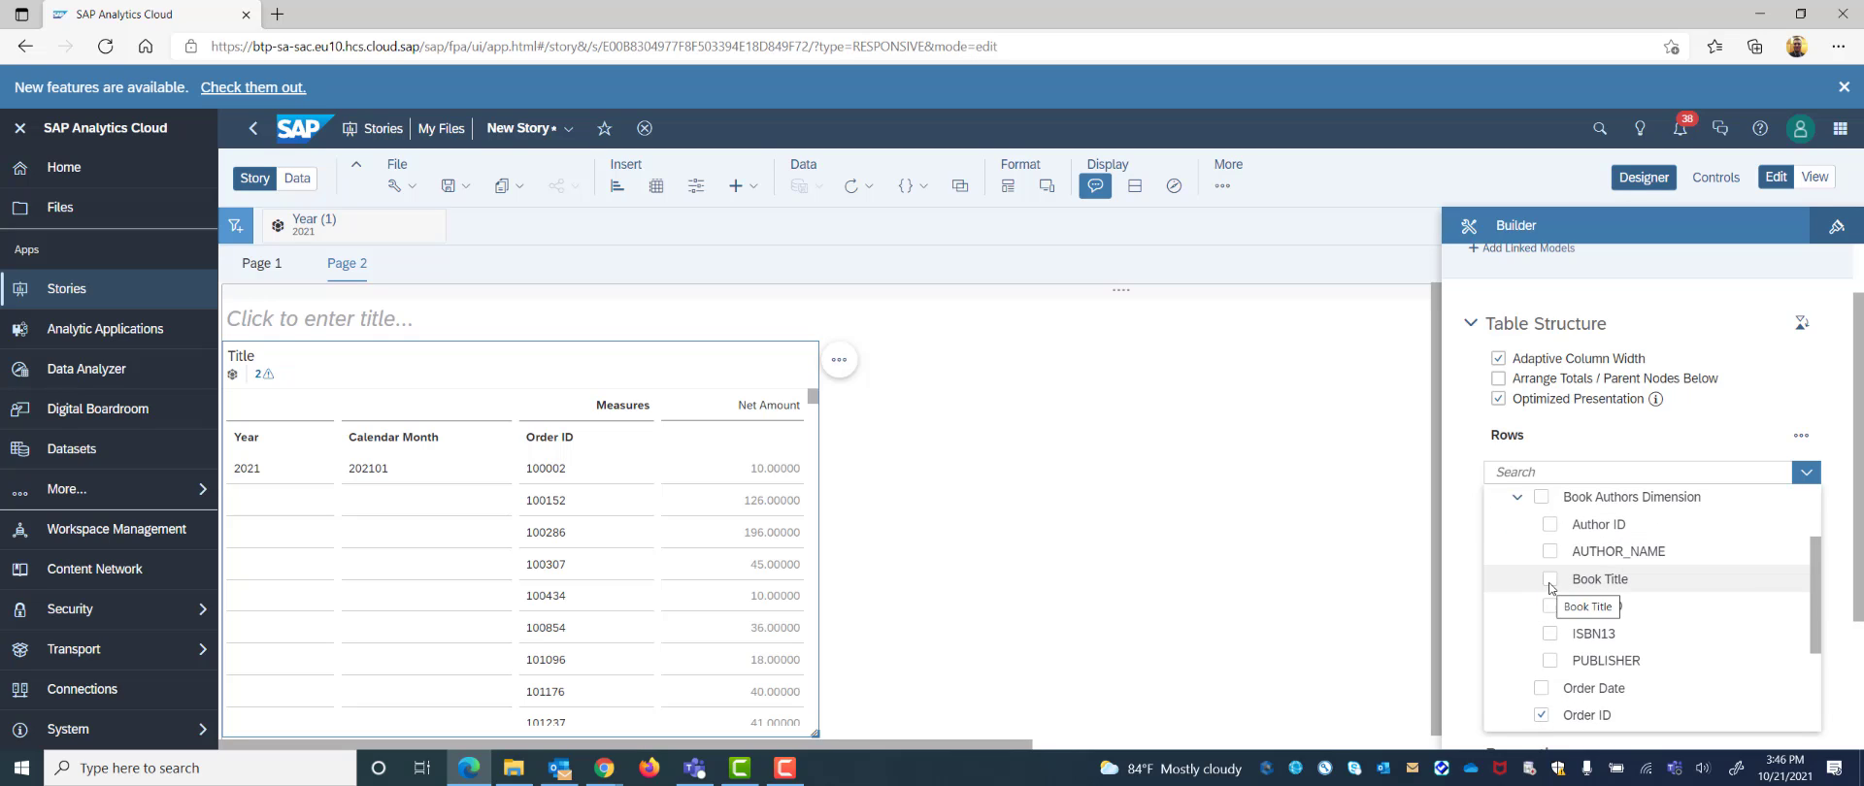
click(1550, 551)
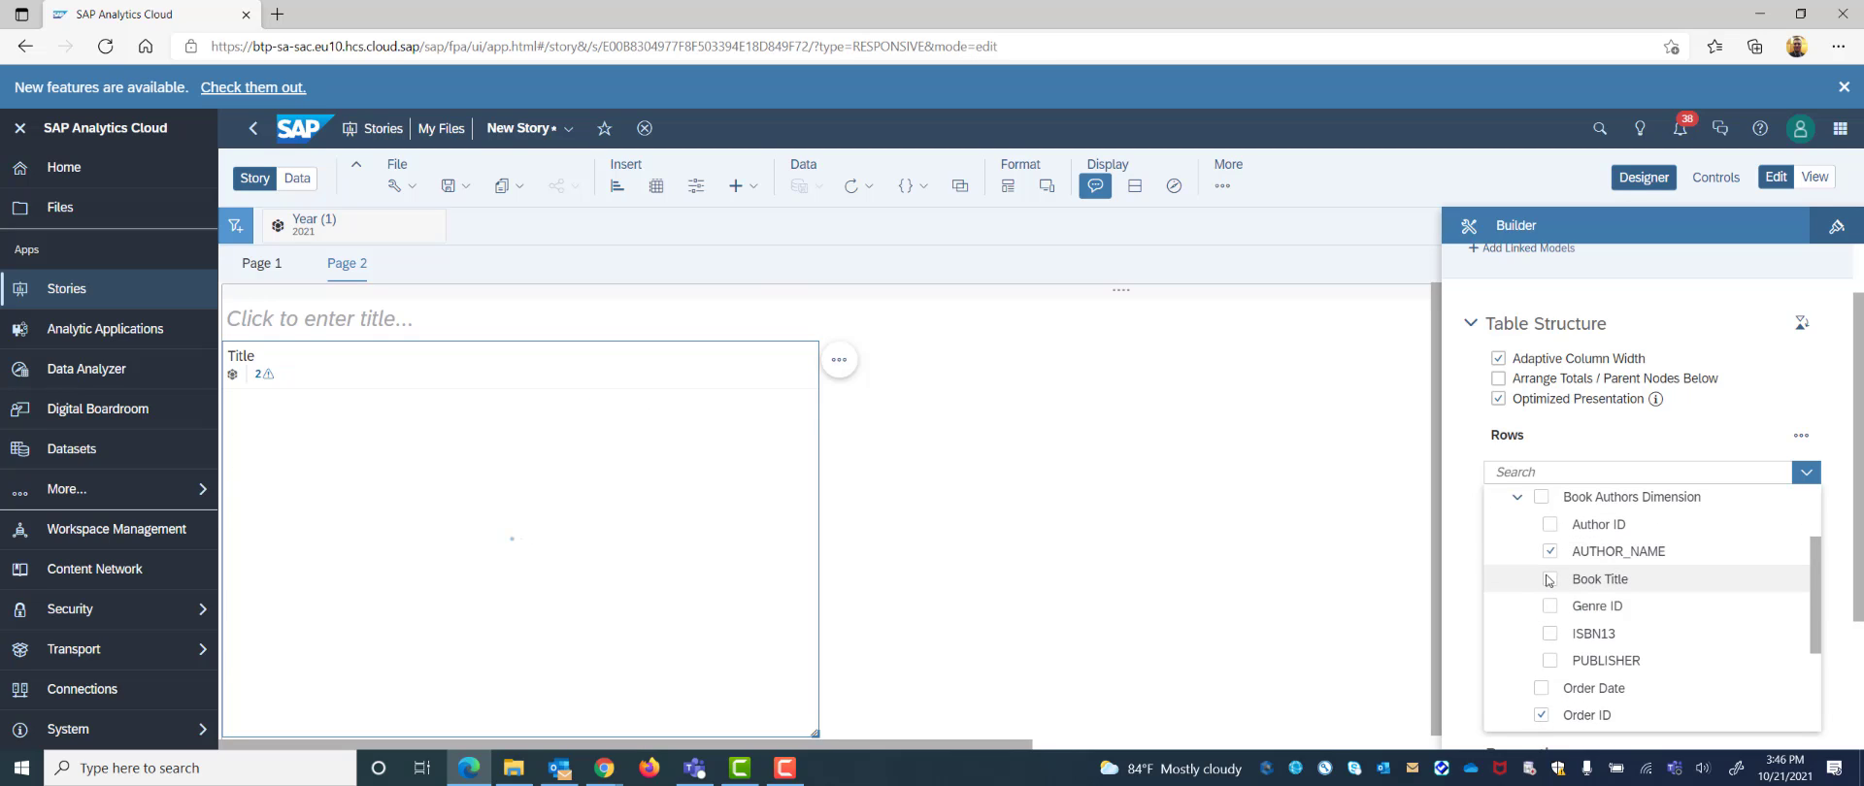
click(1549, 580)
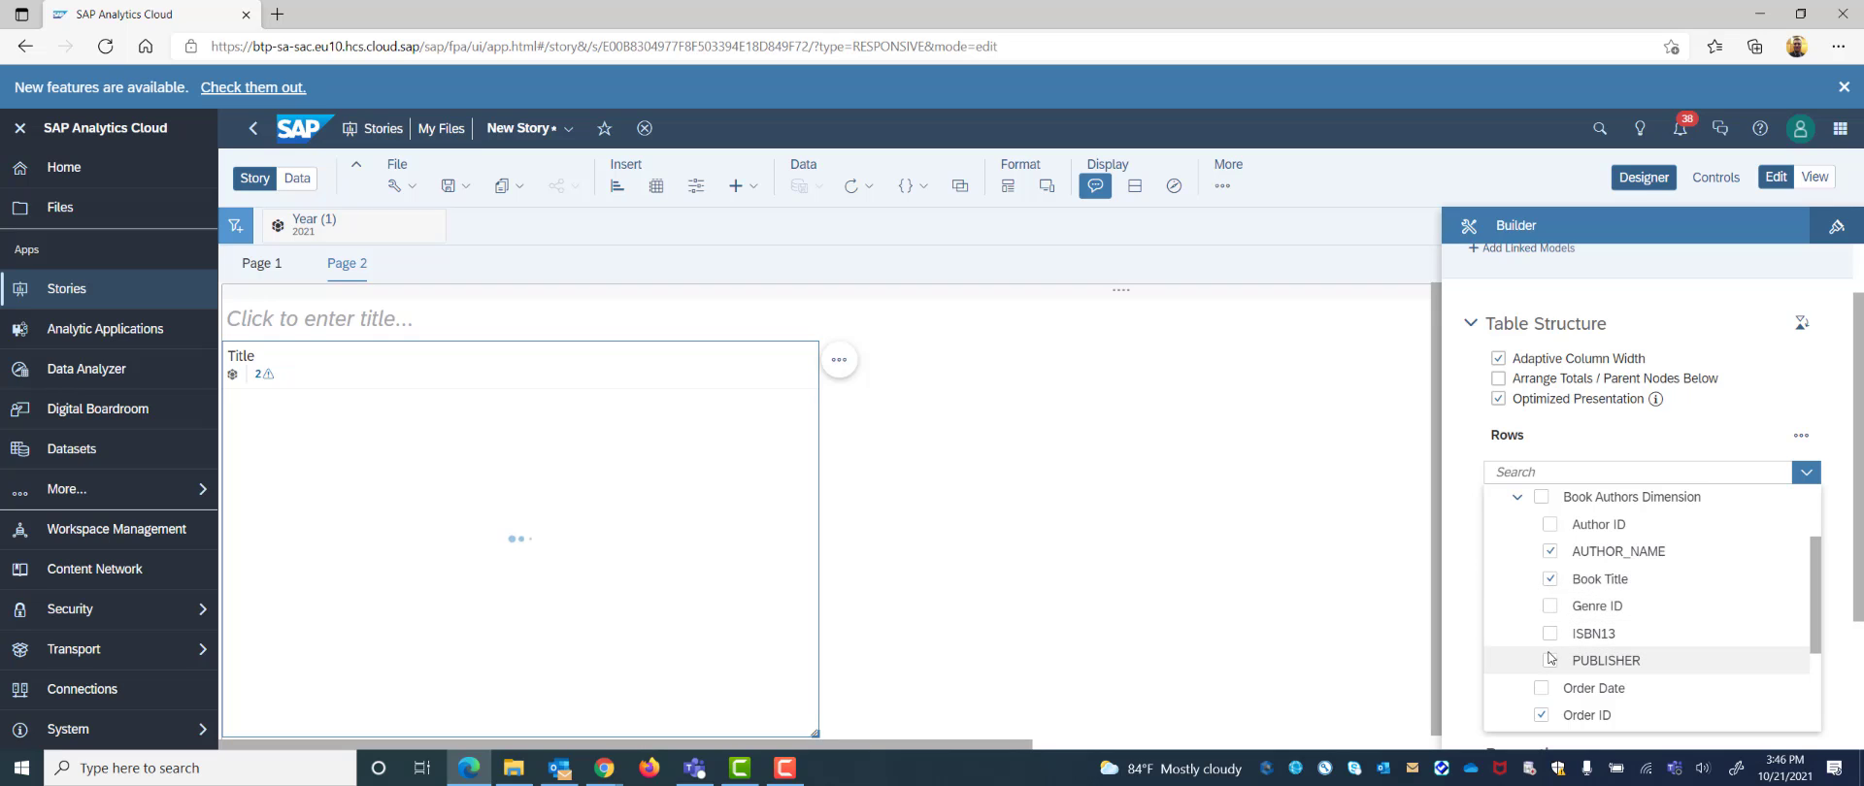
click(1552, 661)
click(1550, 633)
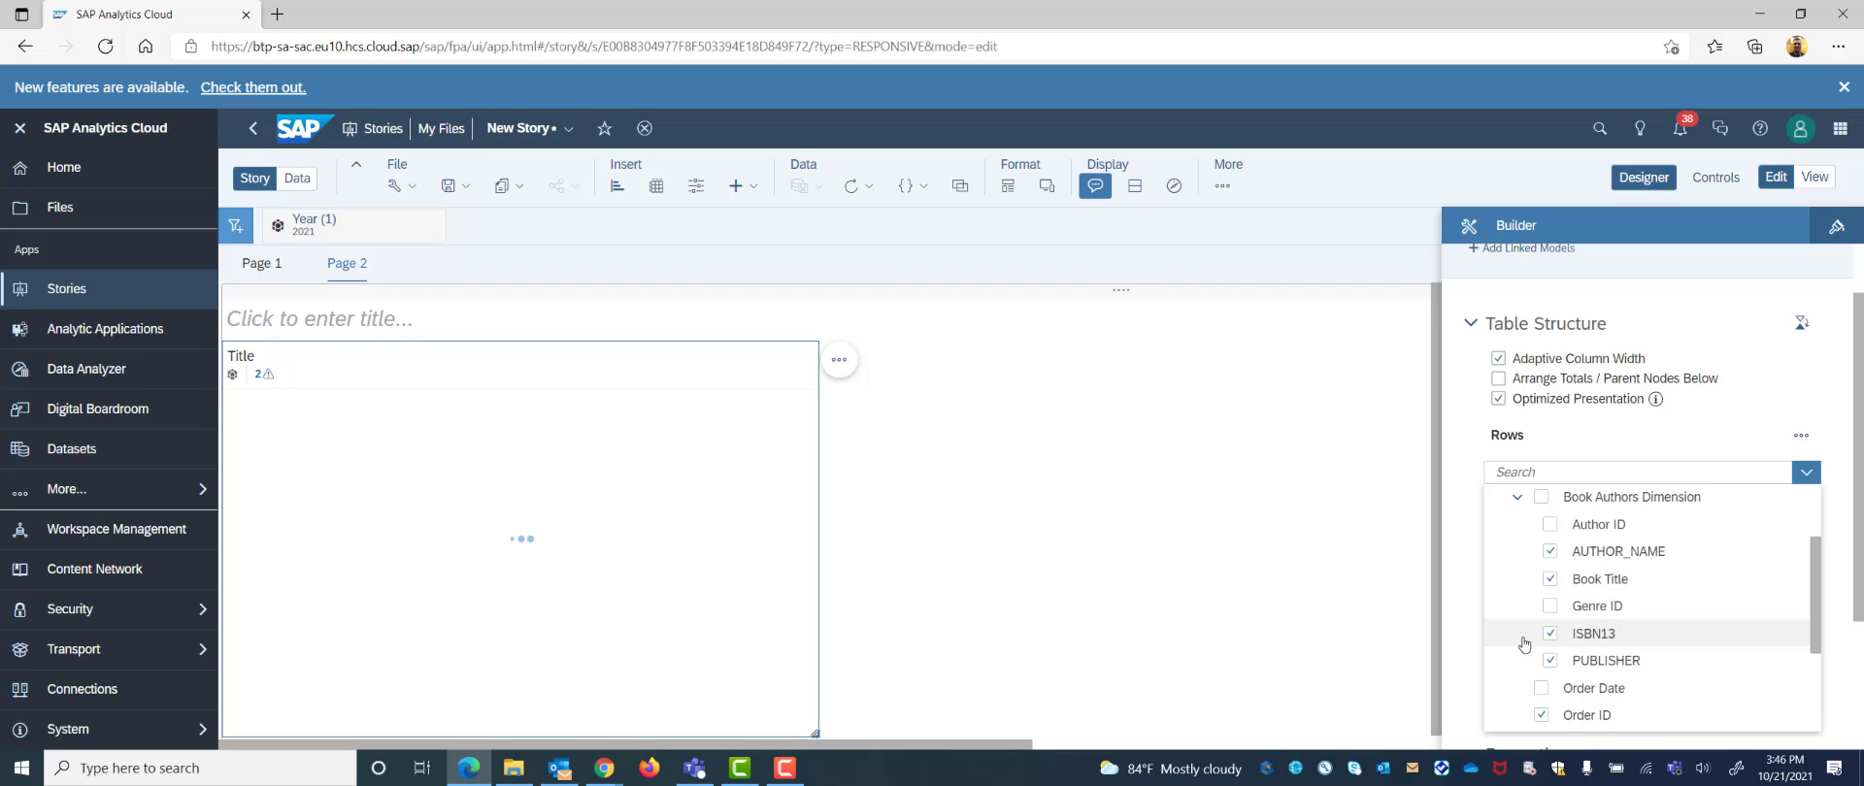
scroll(1619, 636, down, 3)
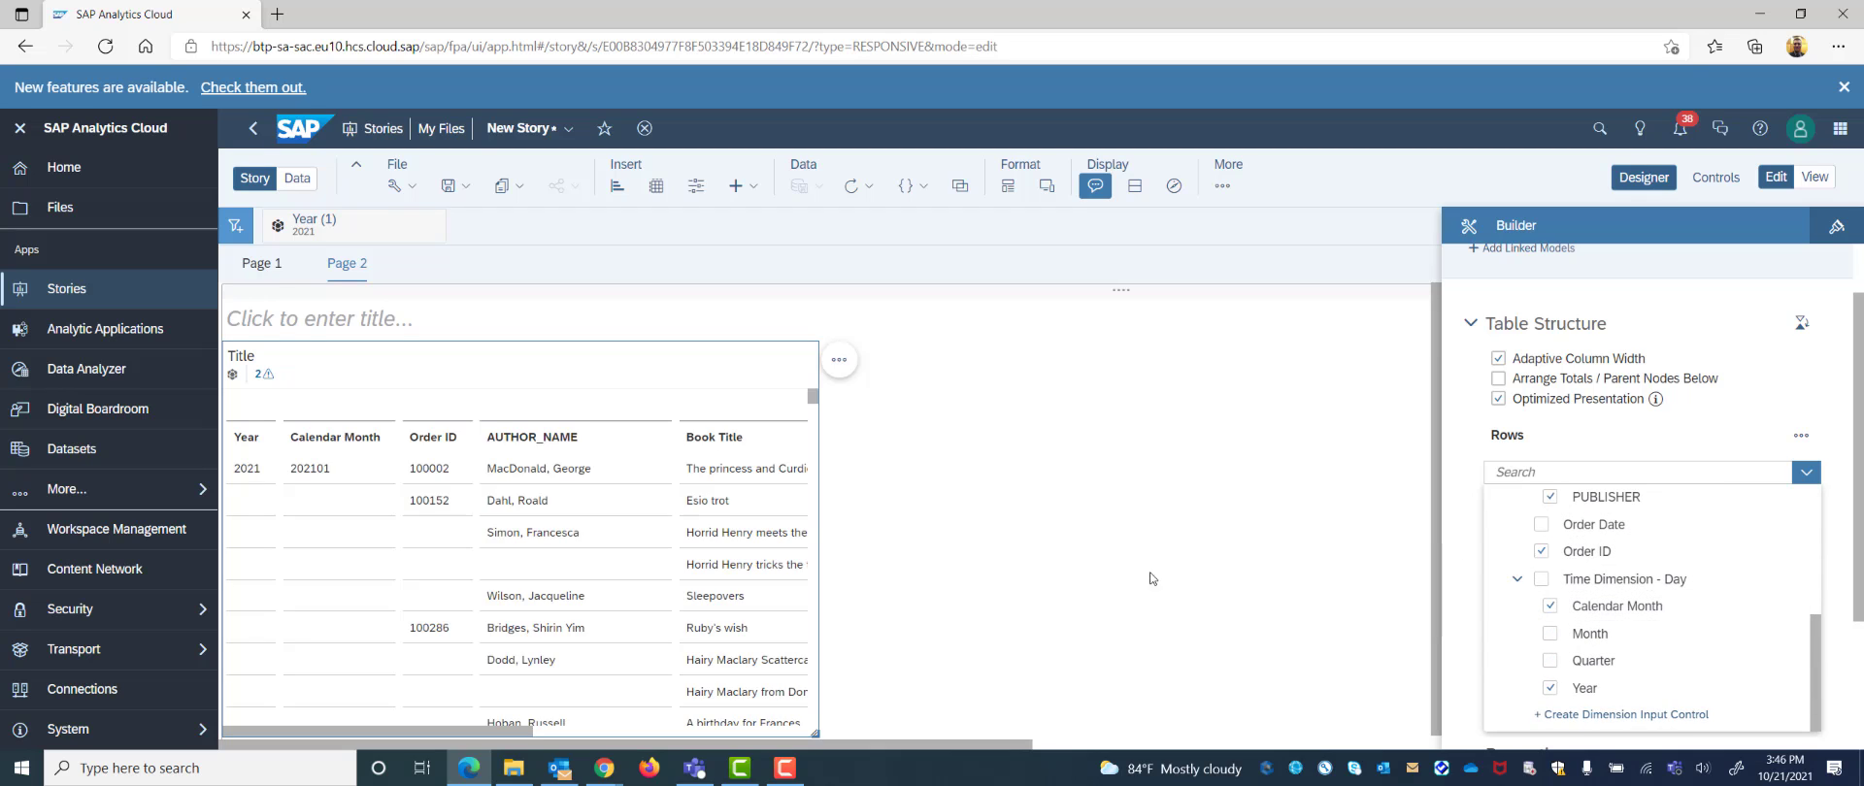
click(1106, 518)
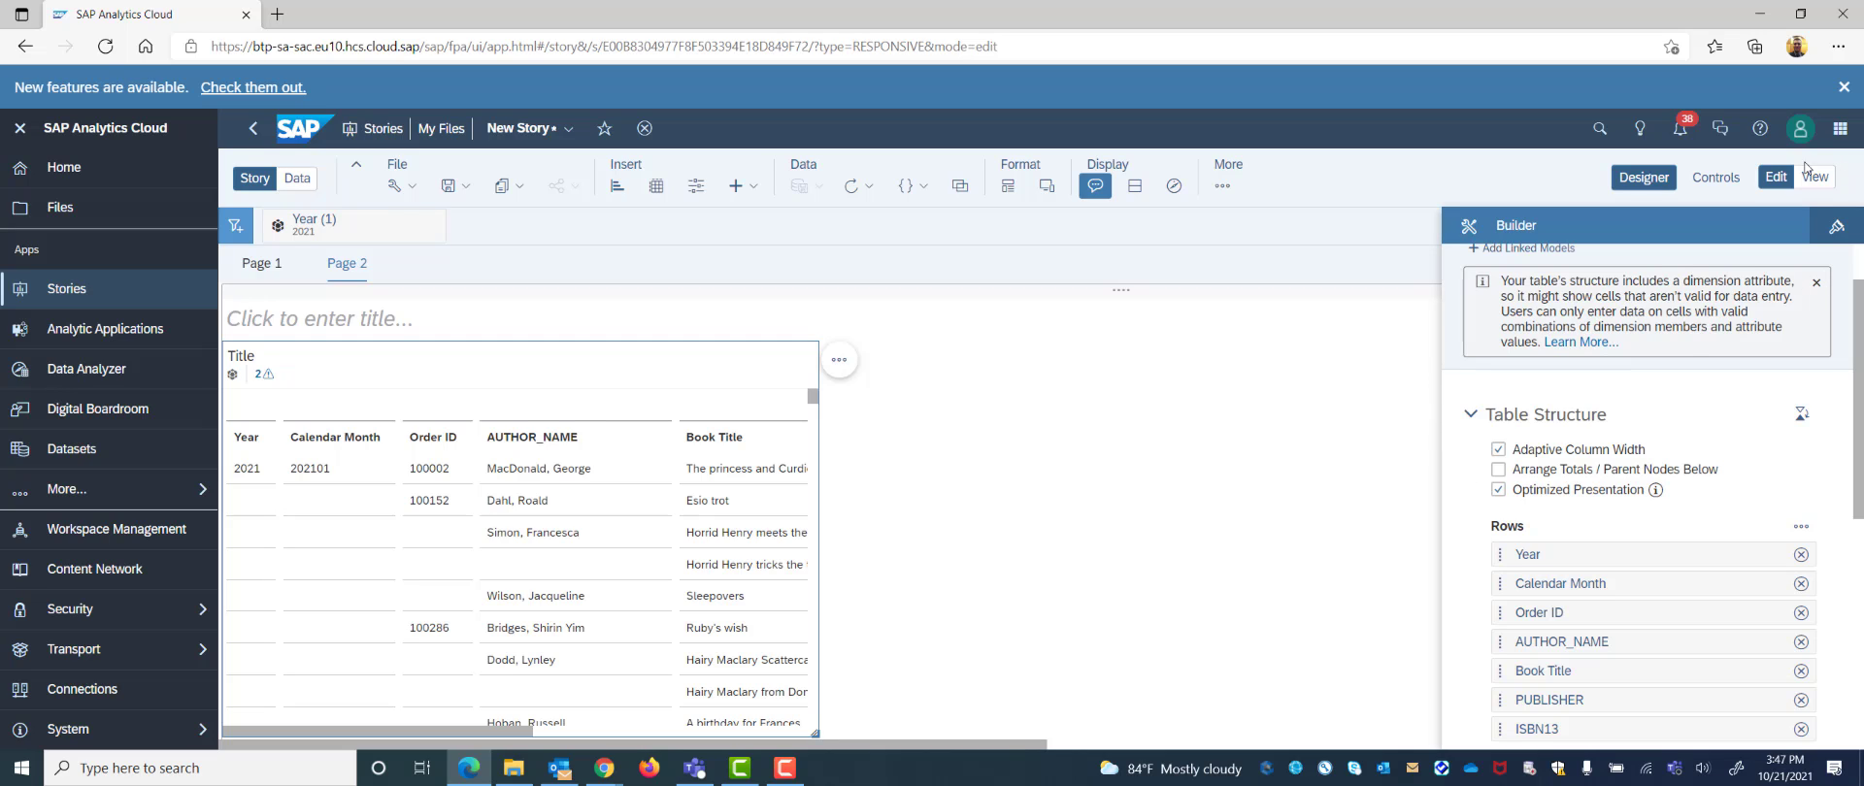
Hide the Designer, enlarge the table until all its columns fit and more rows show, and look through its rows
click(1645, 179)
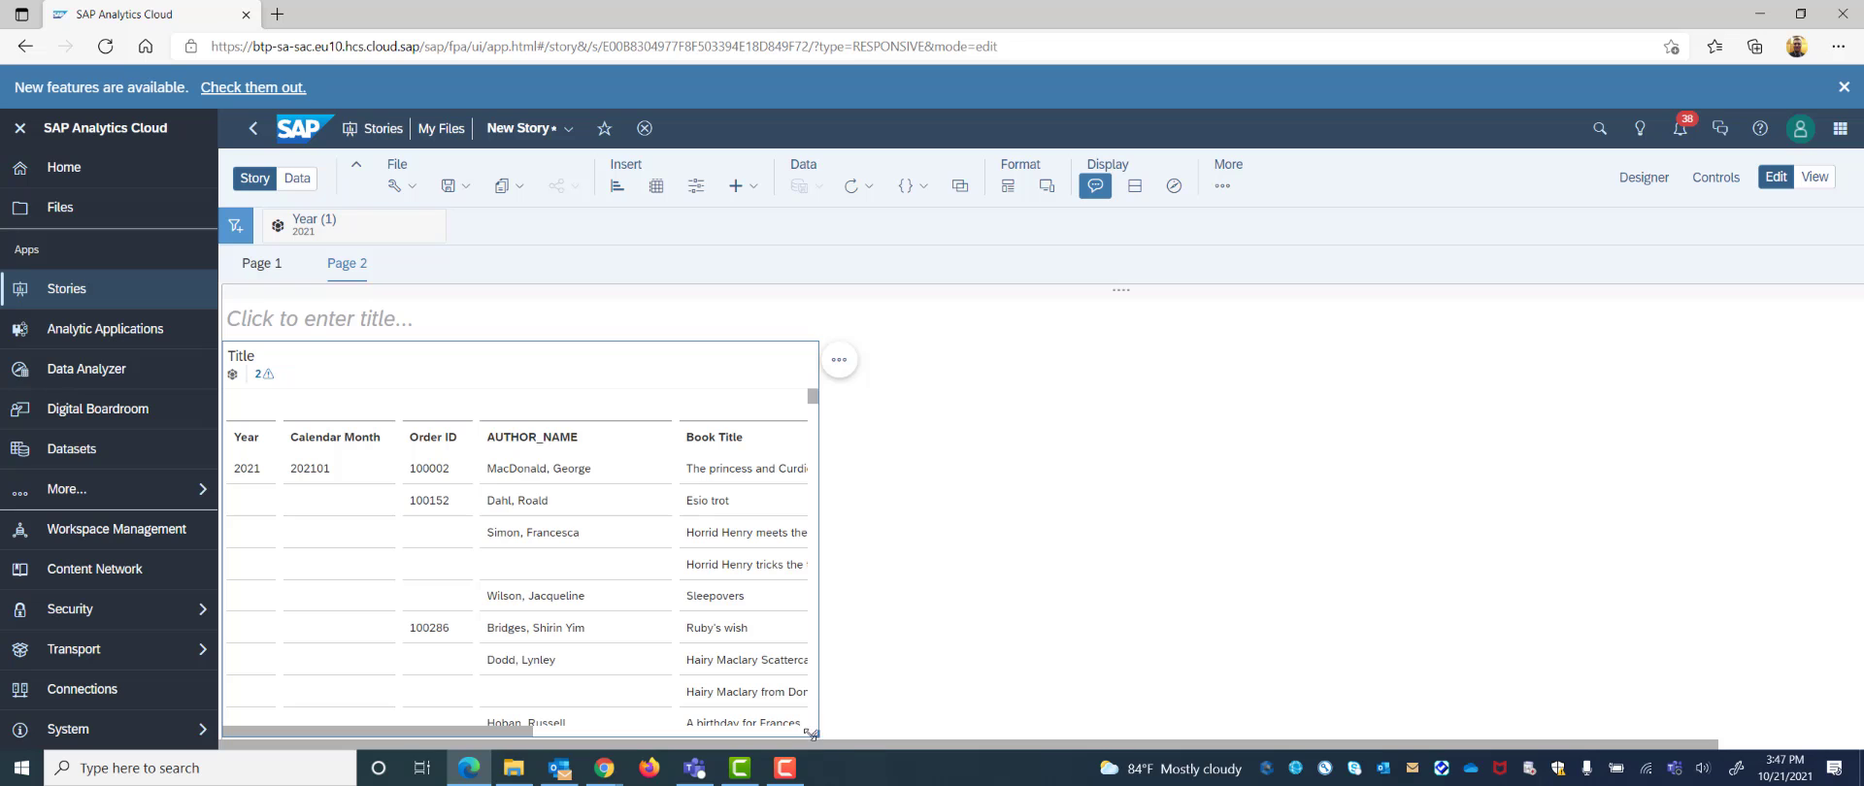
drag(812, 735, 1765, 712)
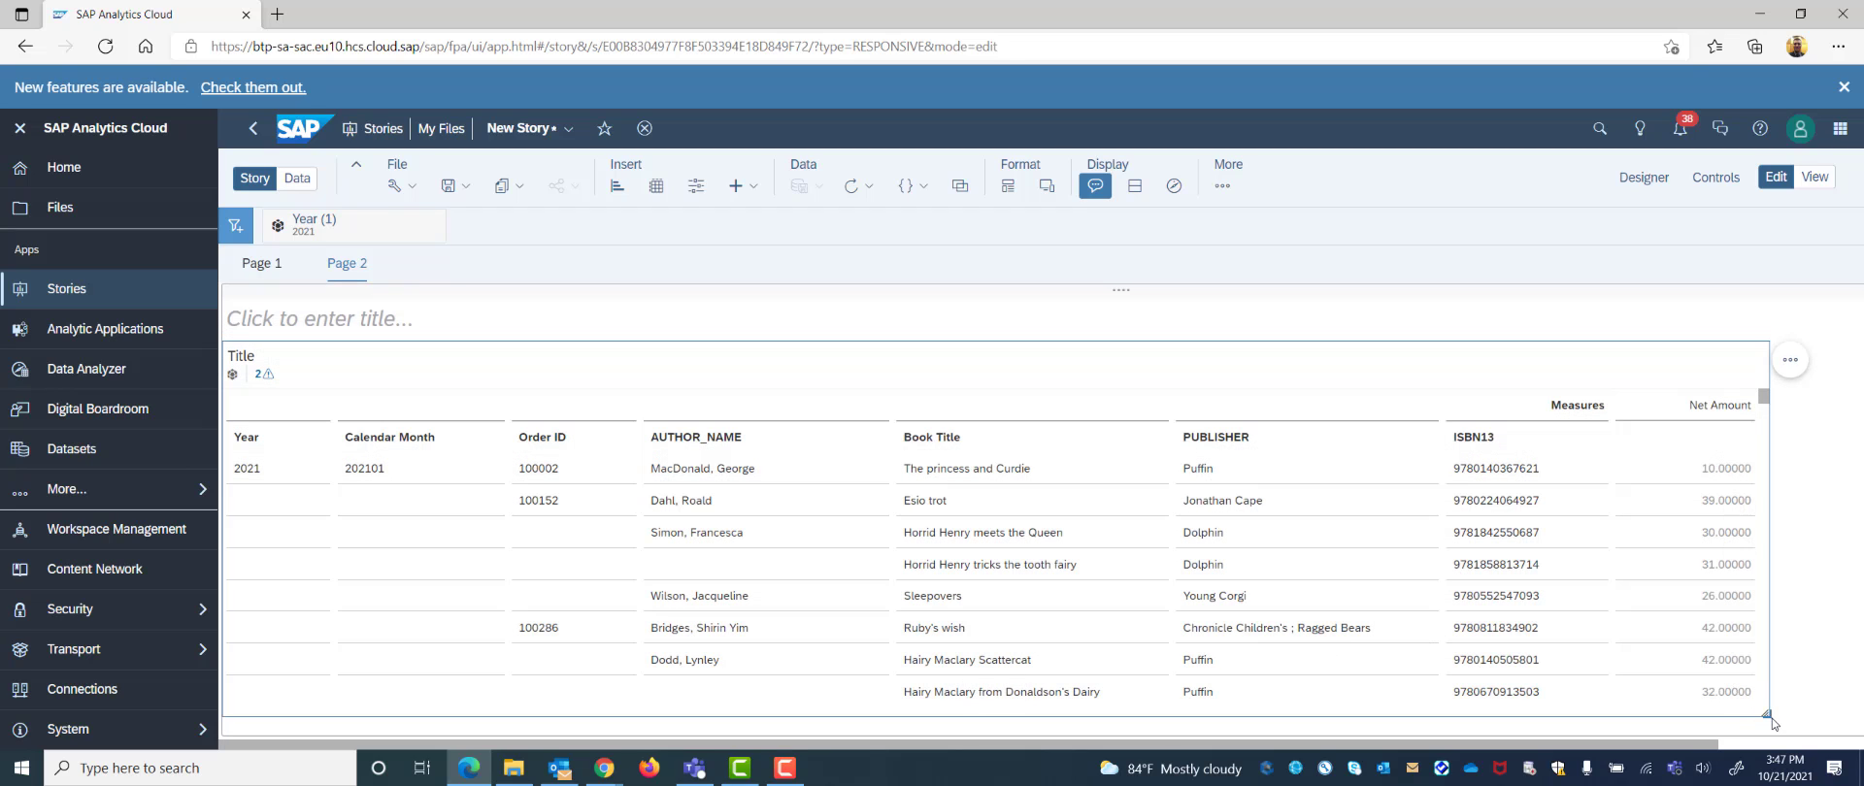
drag(1773, 718, 1746, 778)
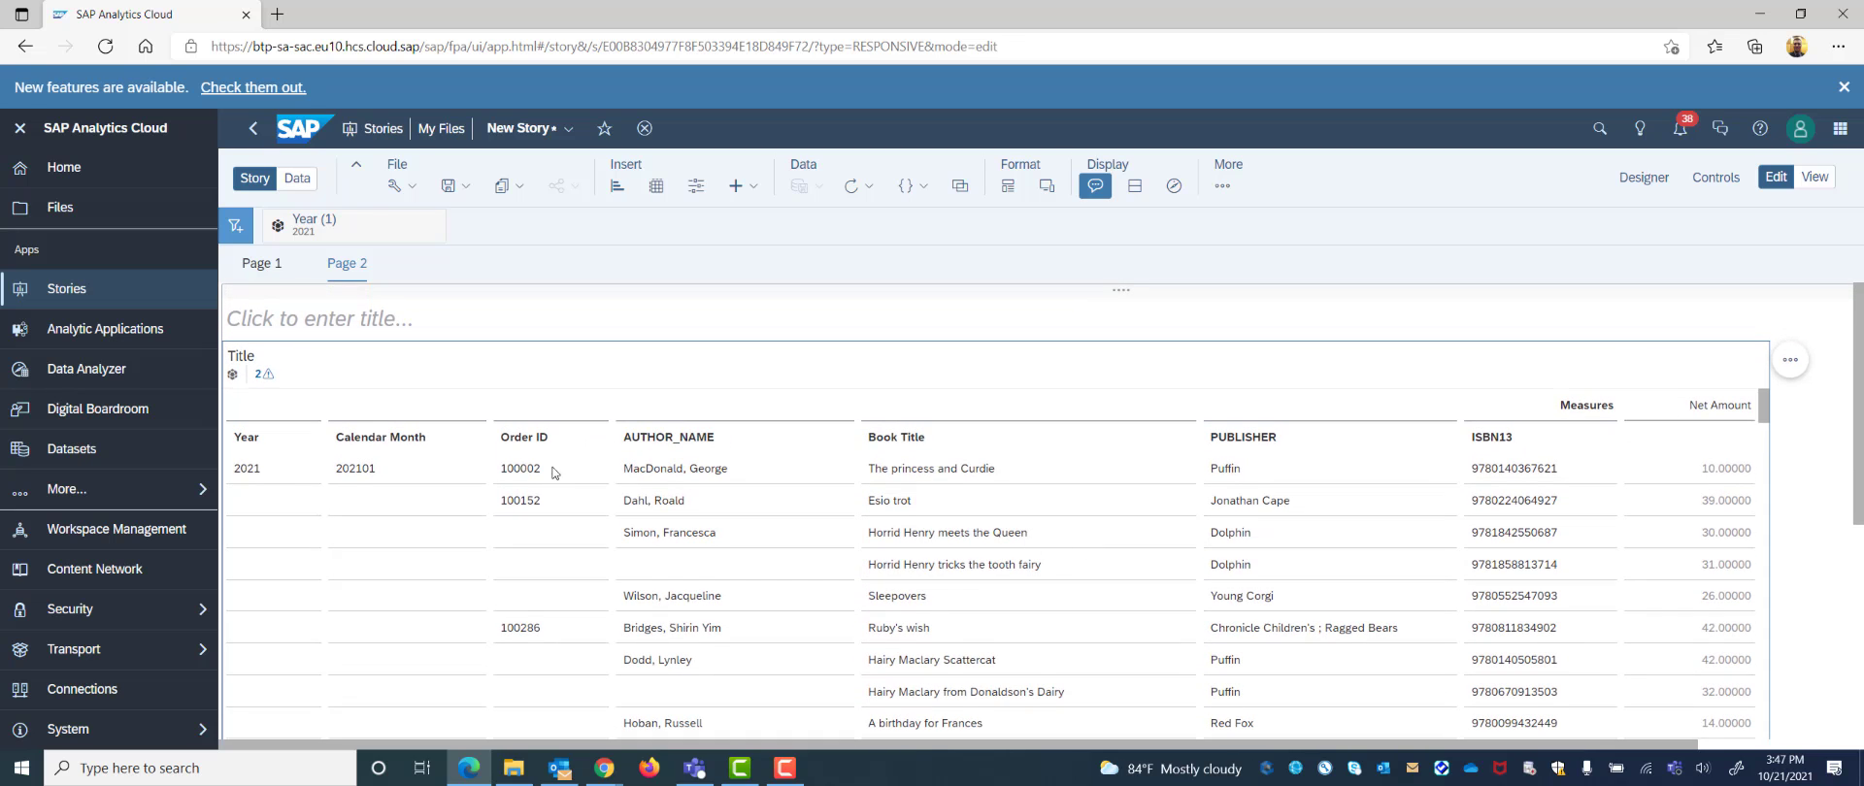
scroll(777, 568, down, 1)
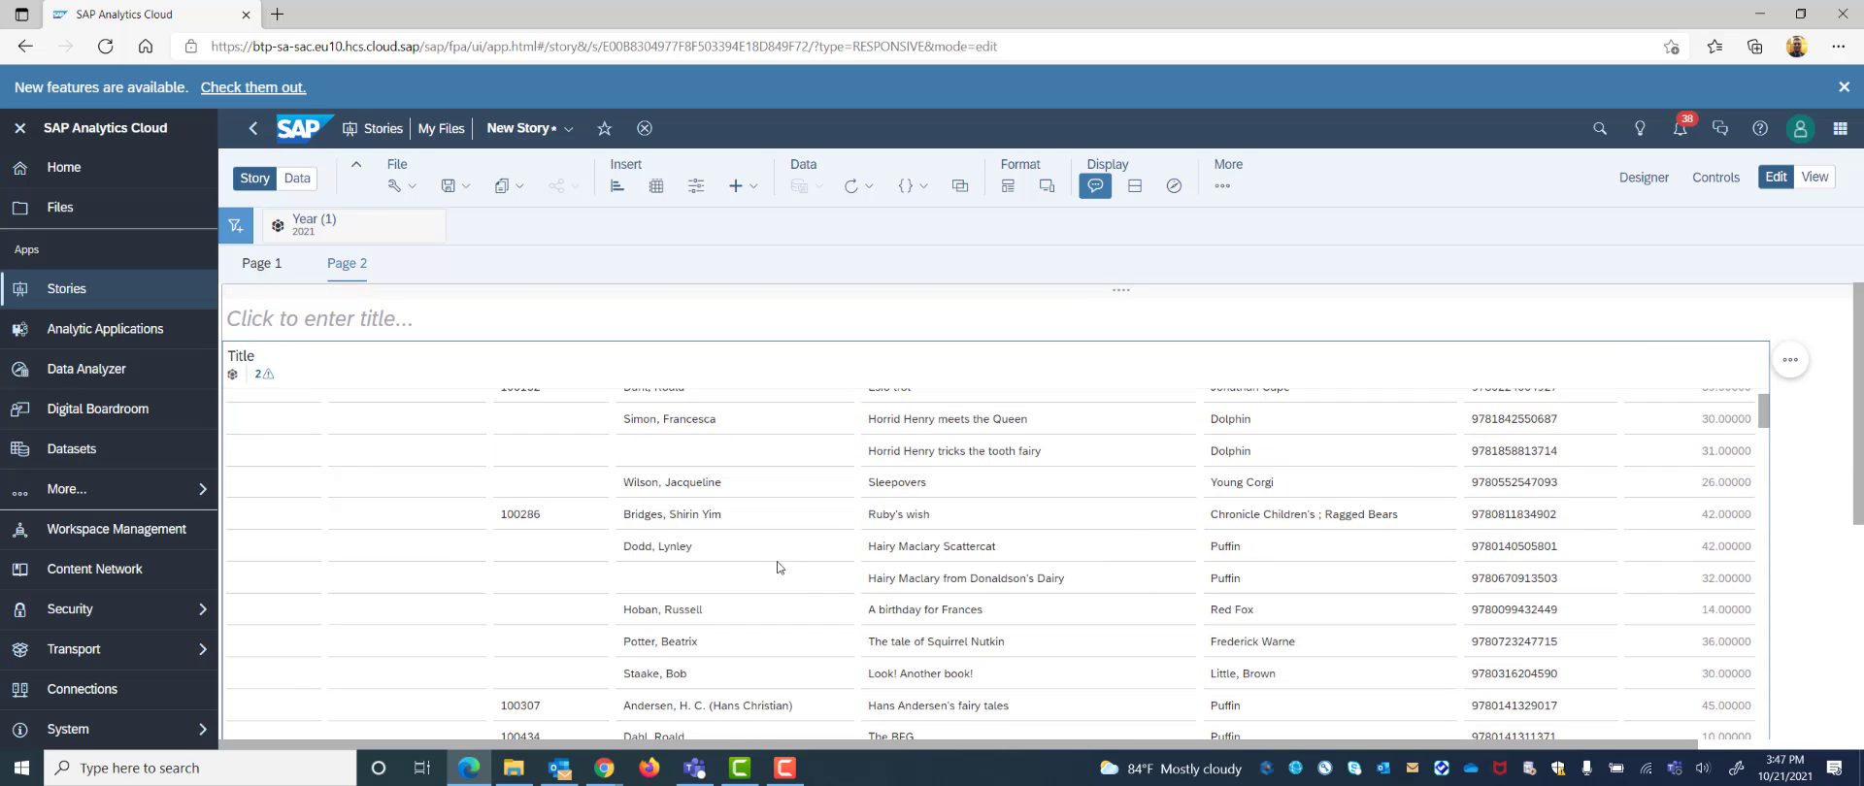
scroll(837, 558, down, 5)
scroll(873, 558, up, 6)
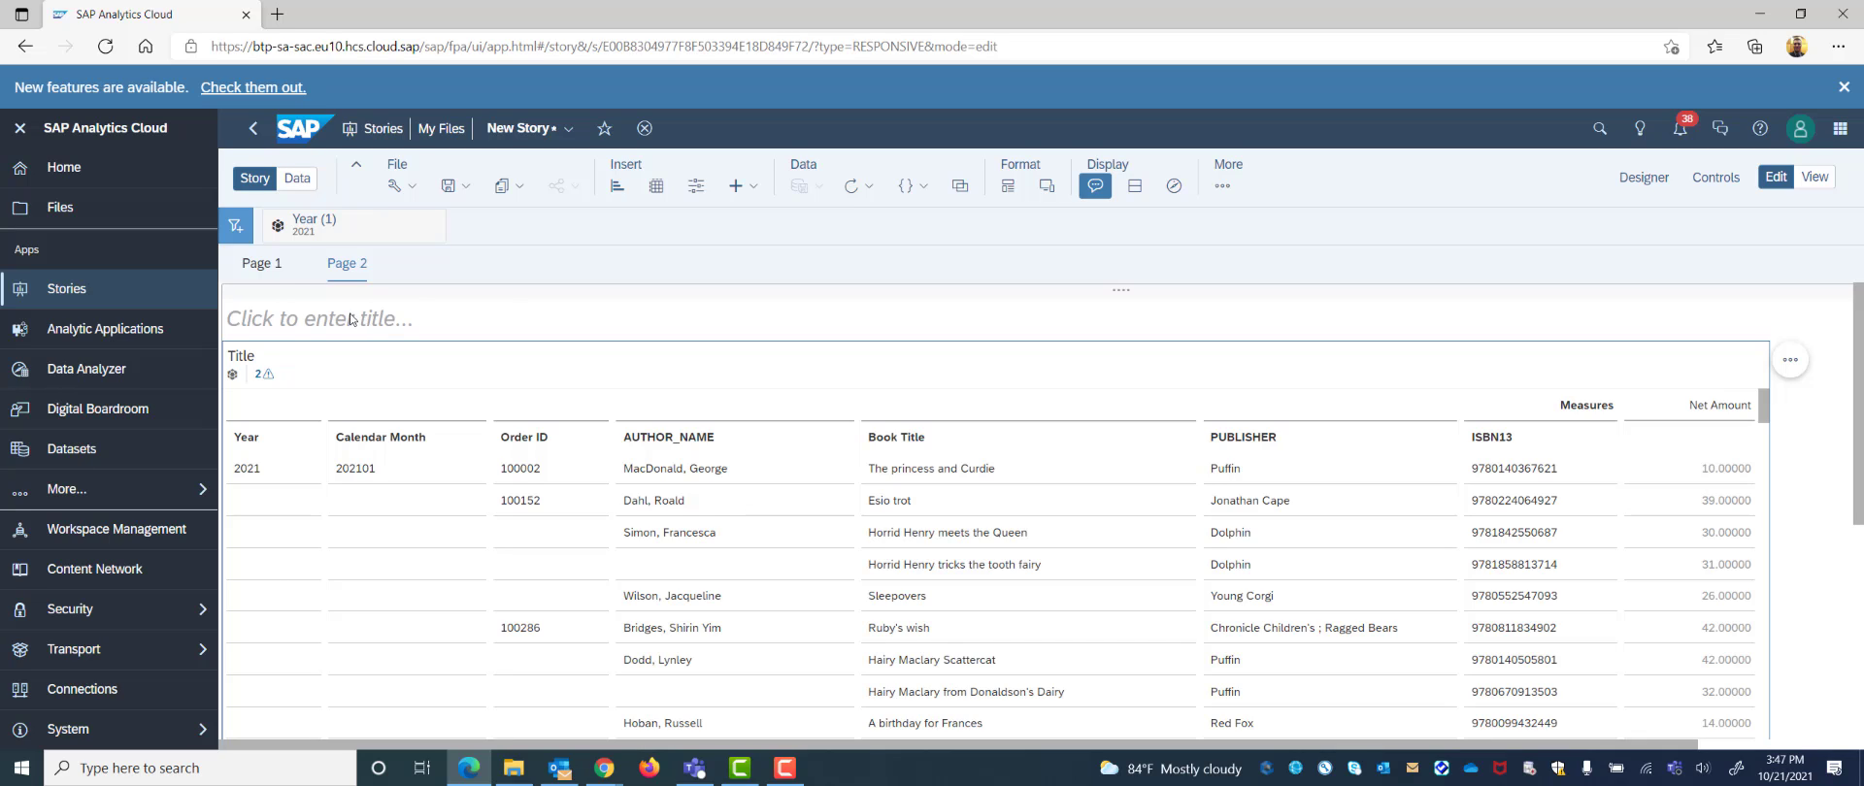
Rename Page 1 as Sales Overview
click(264, 266)
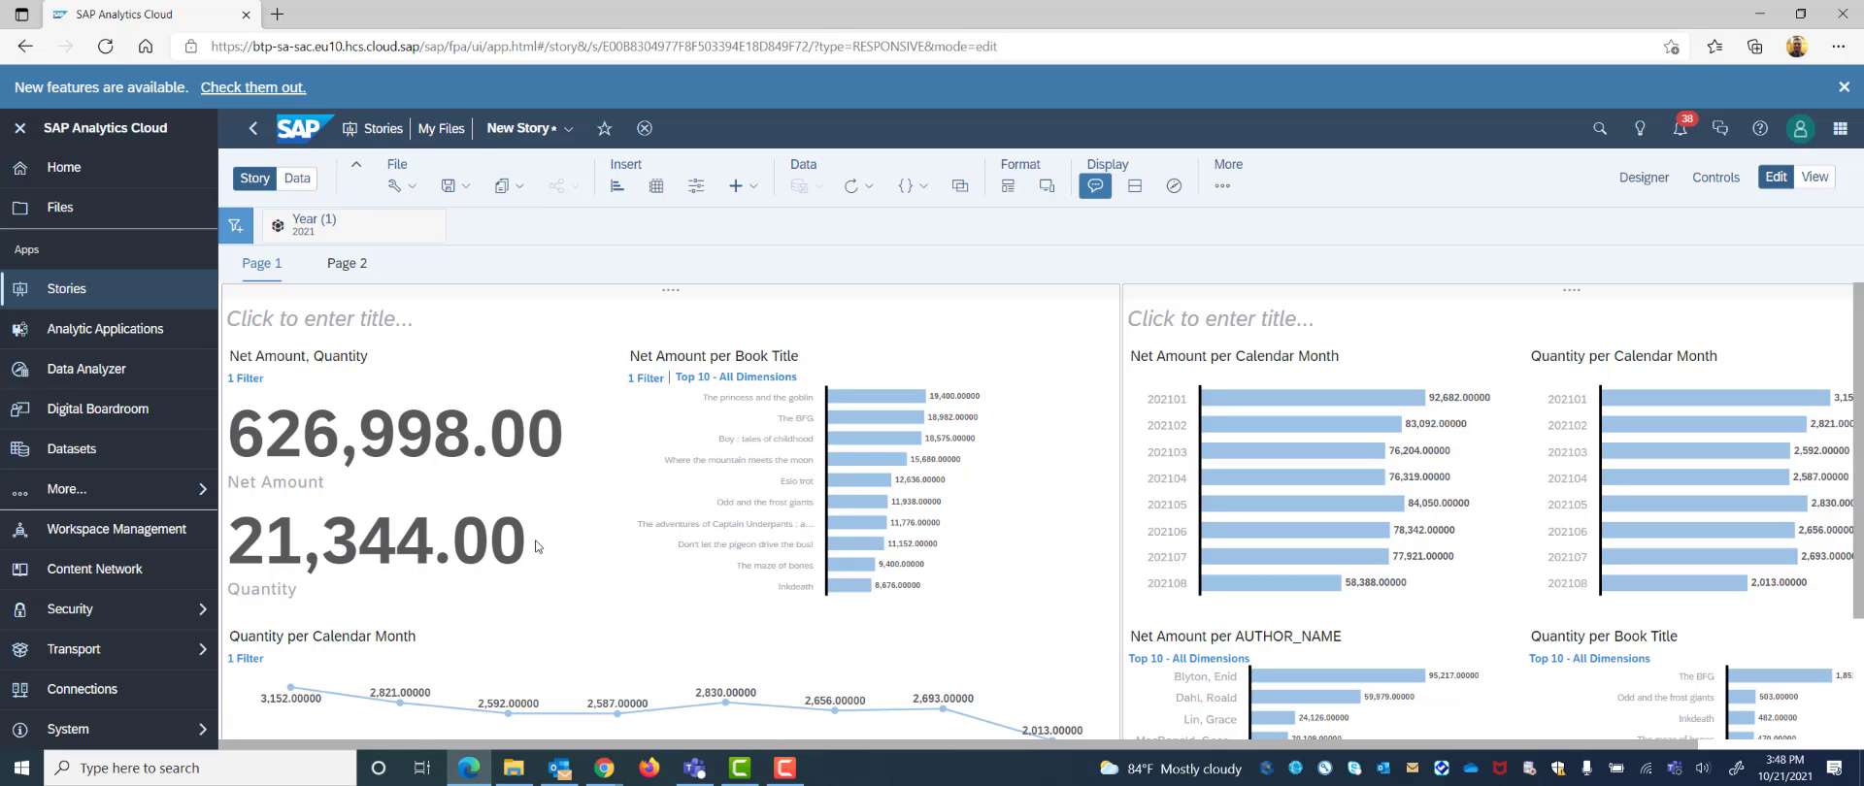
mouse_move(296, 272)
click(291, 268)
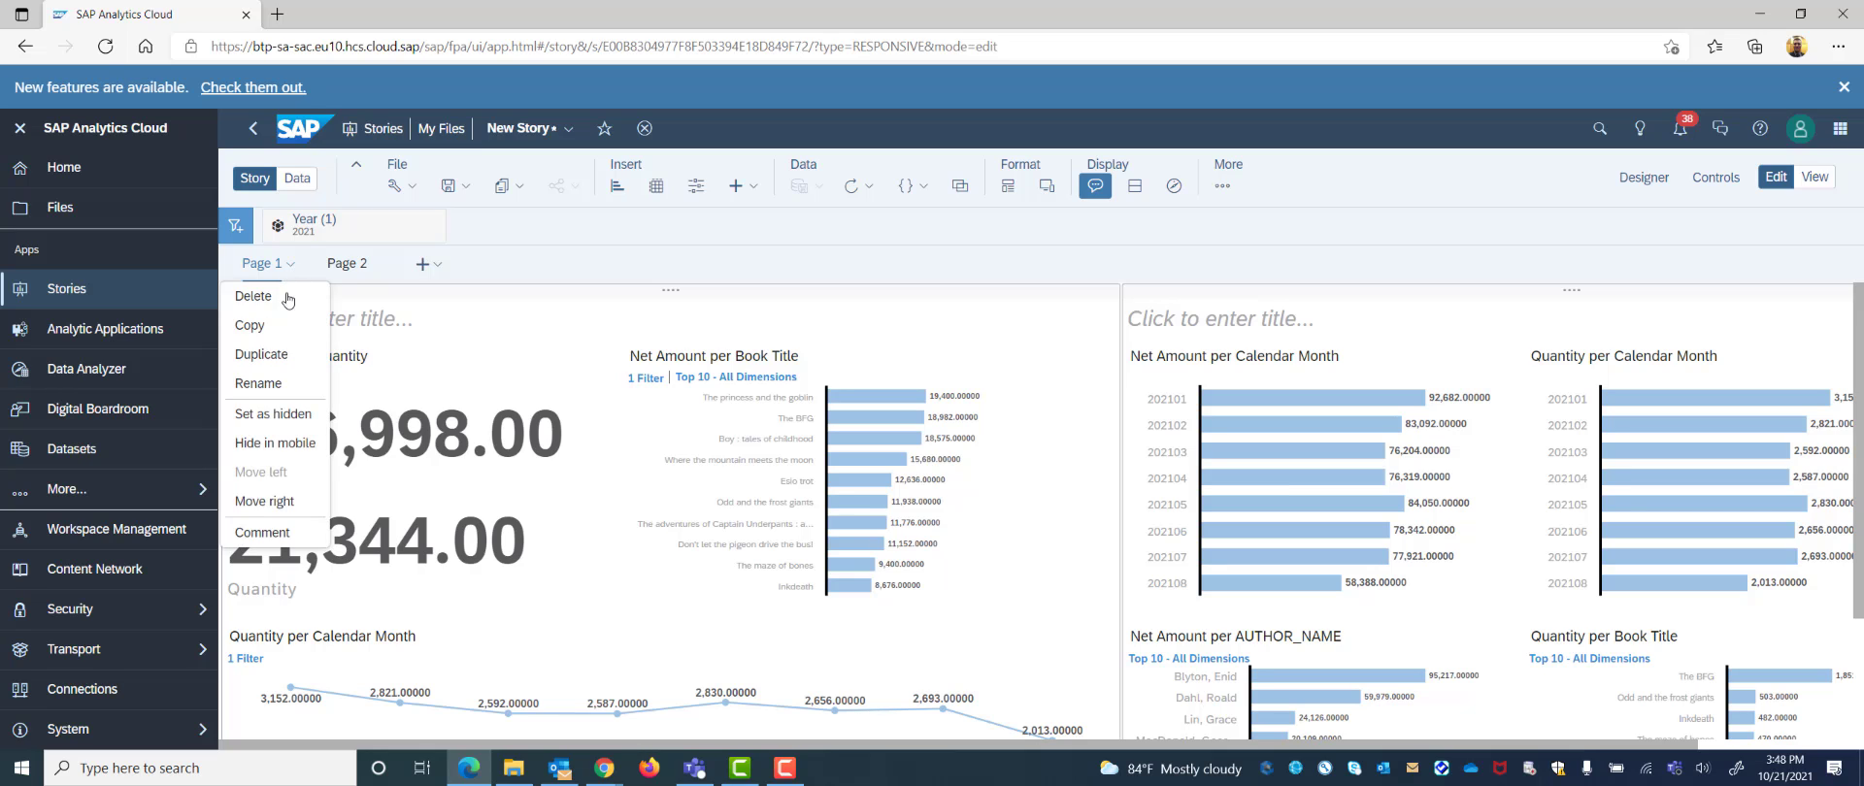
click(268, 382)
text(Sa)
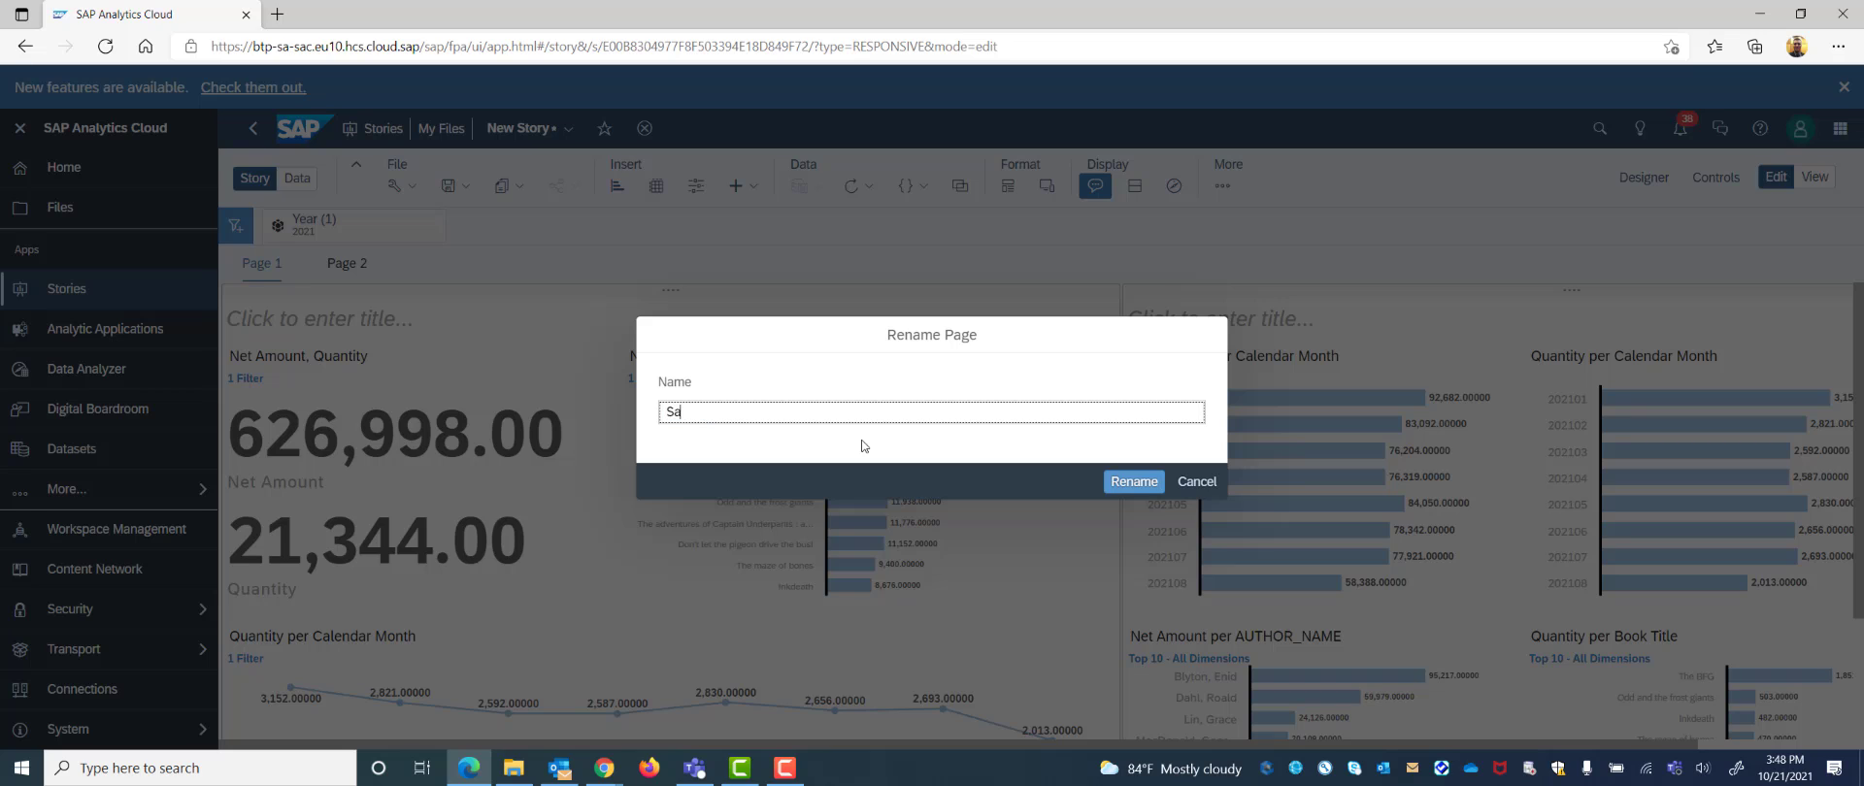
text(les Overview)
click(1112, 490)
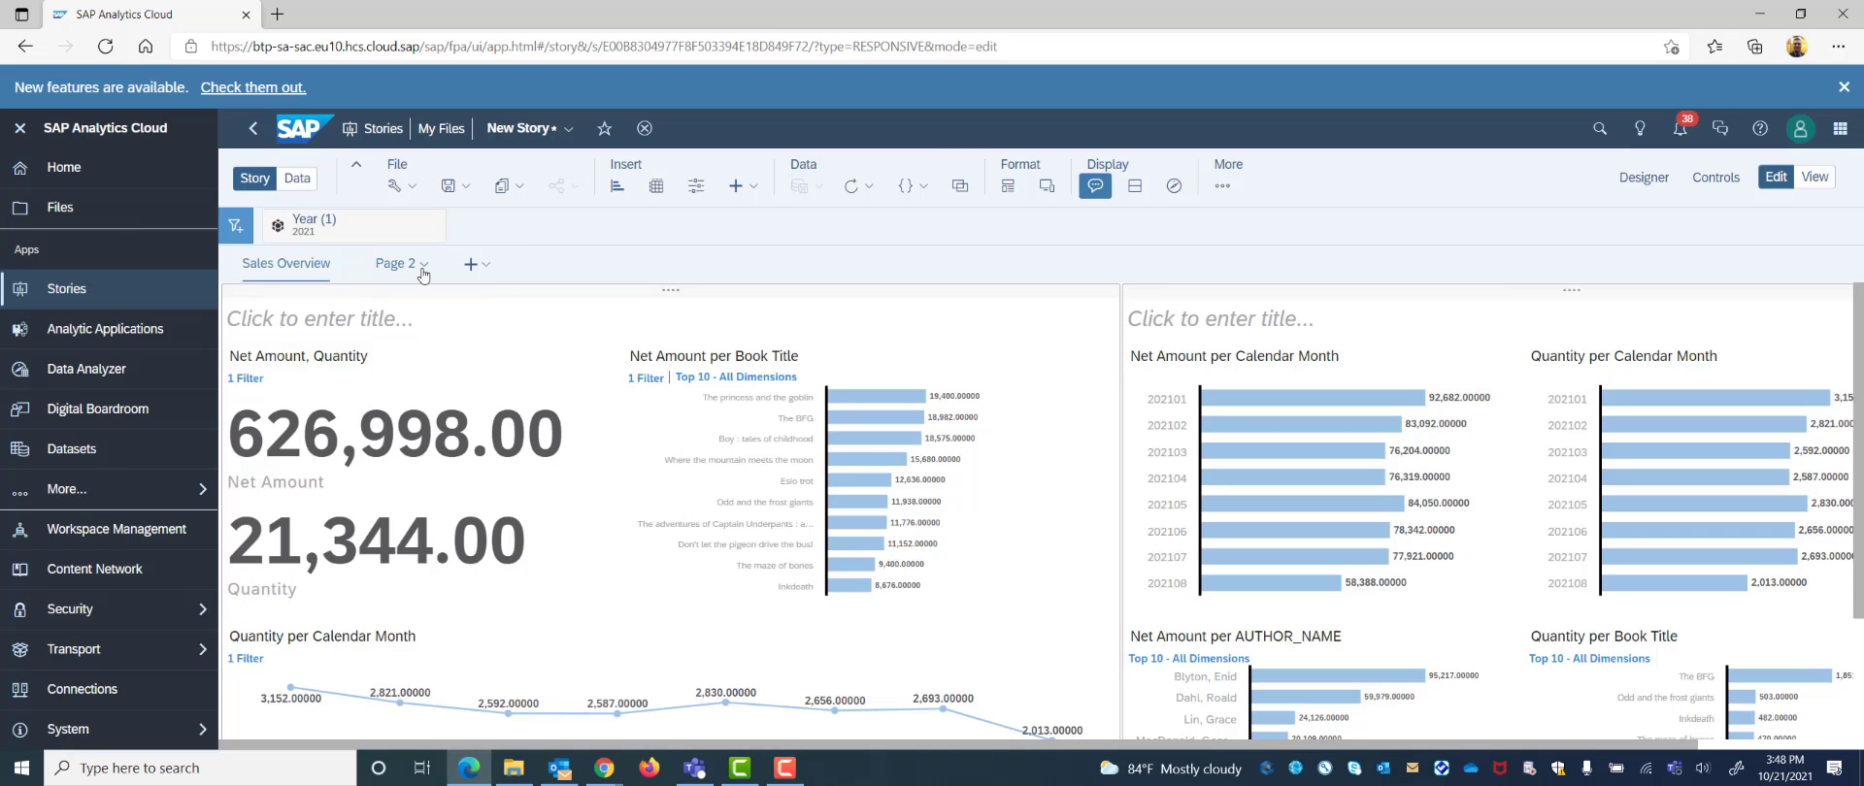
Rename Page 2 as Sales Table
click(420, 265)
key(Return)
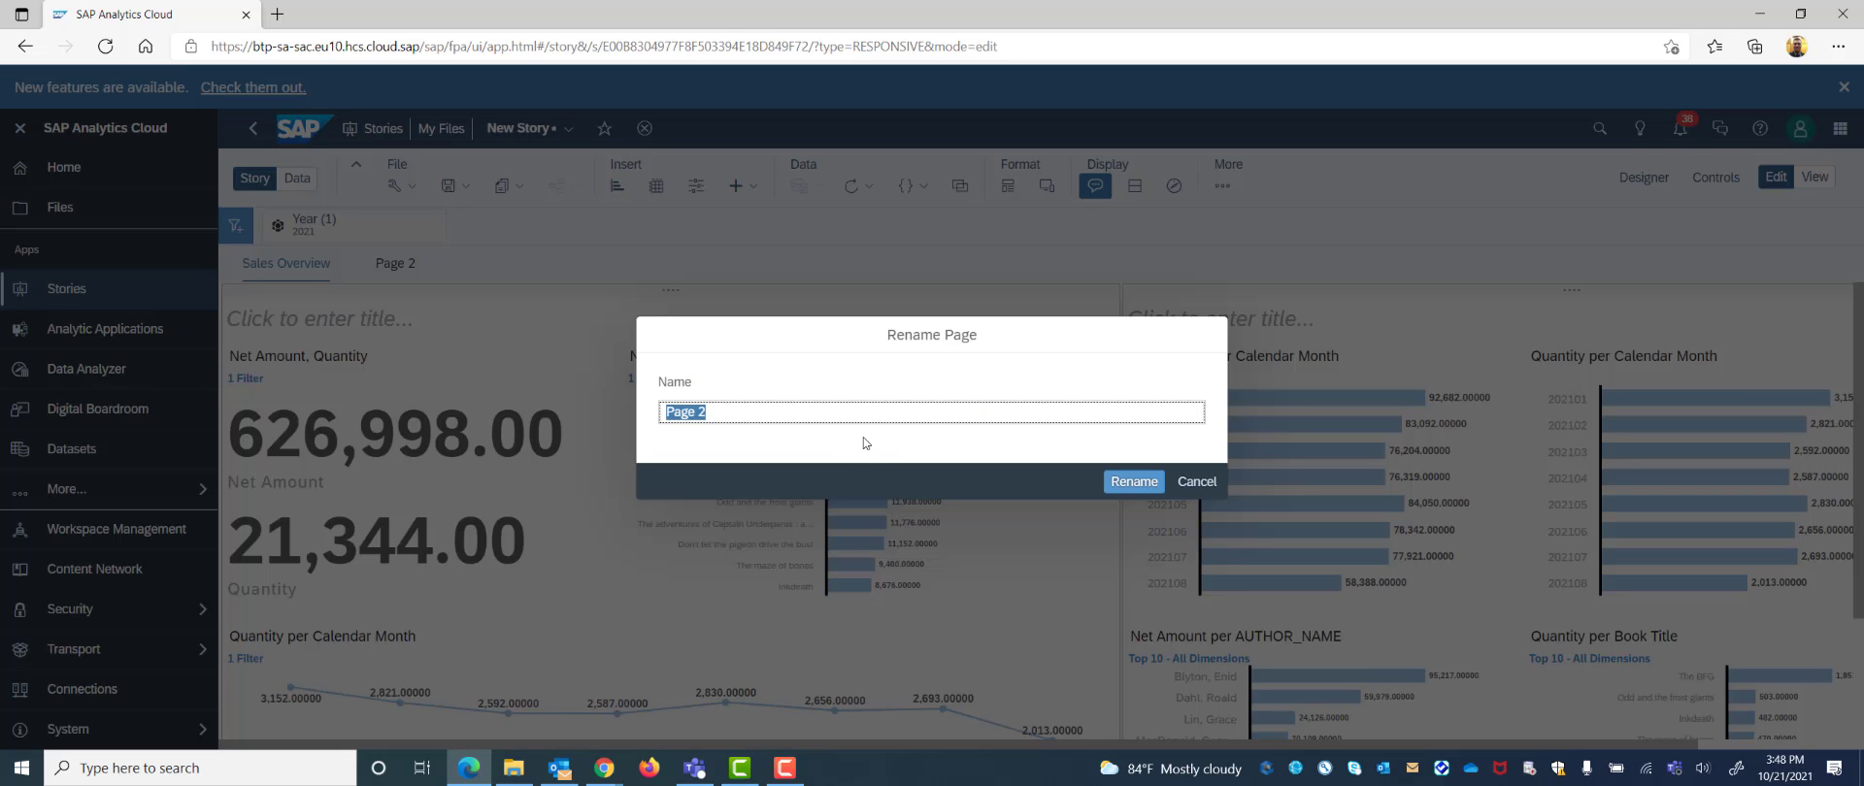
text(Sales Table)
click(1134, 483)
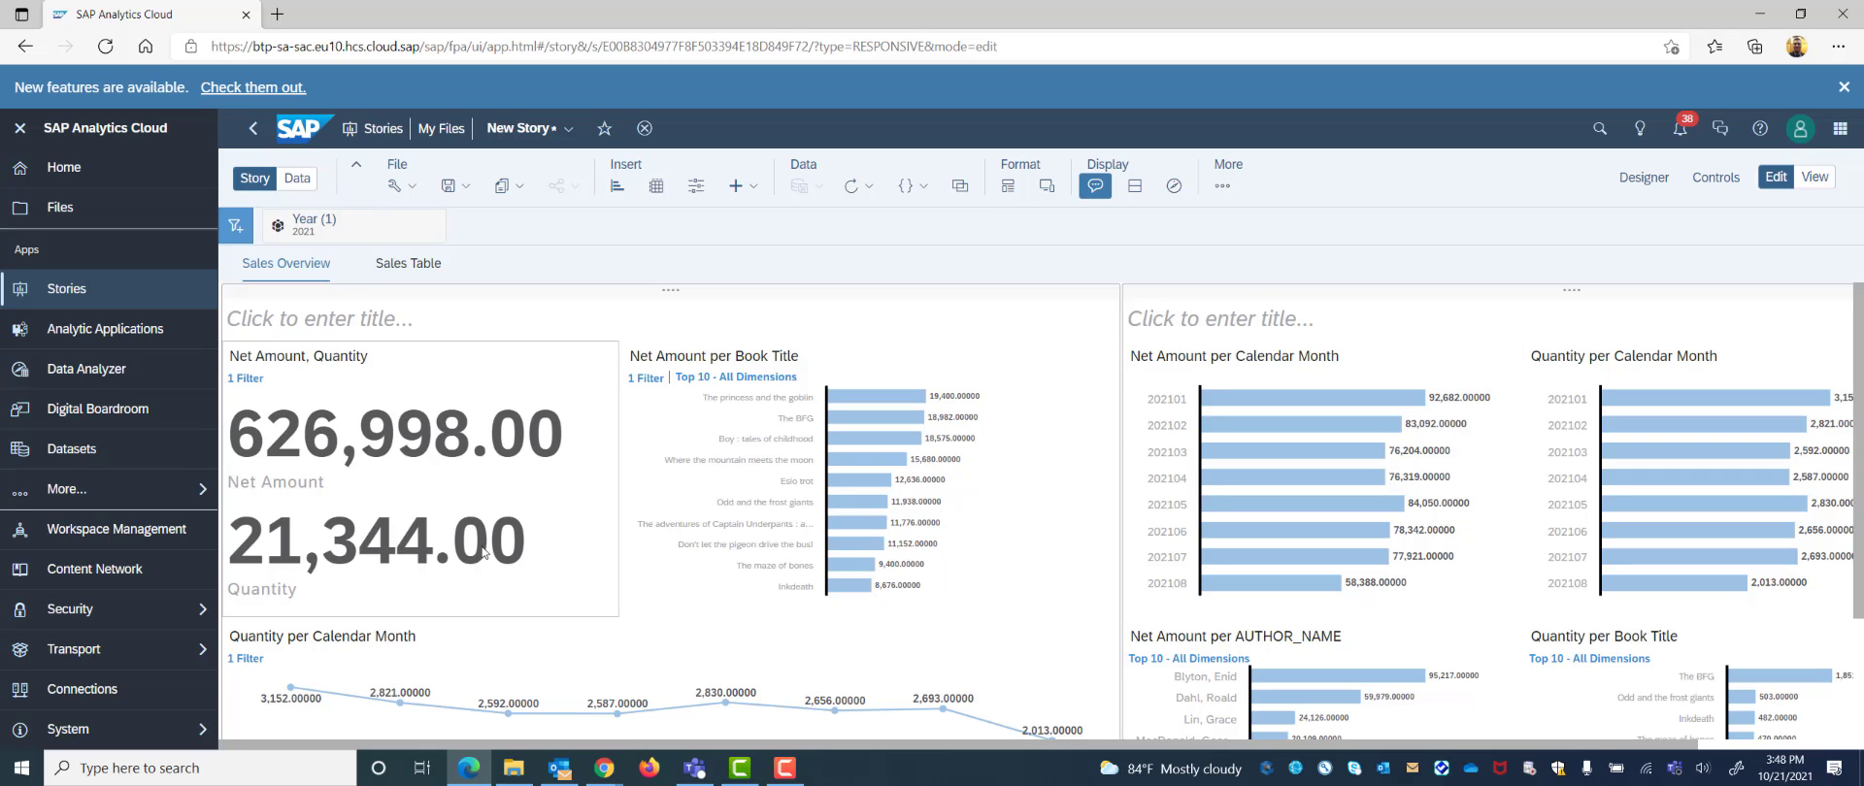
Title the first lane of the Sales Overview page KPI Overview and the second lane Sales Overview
click(303, 314)
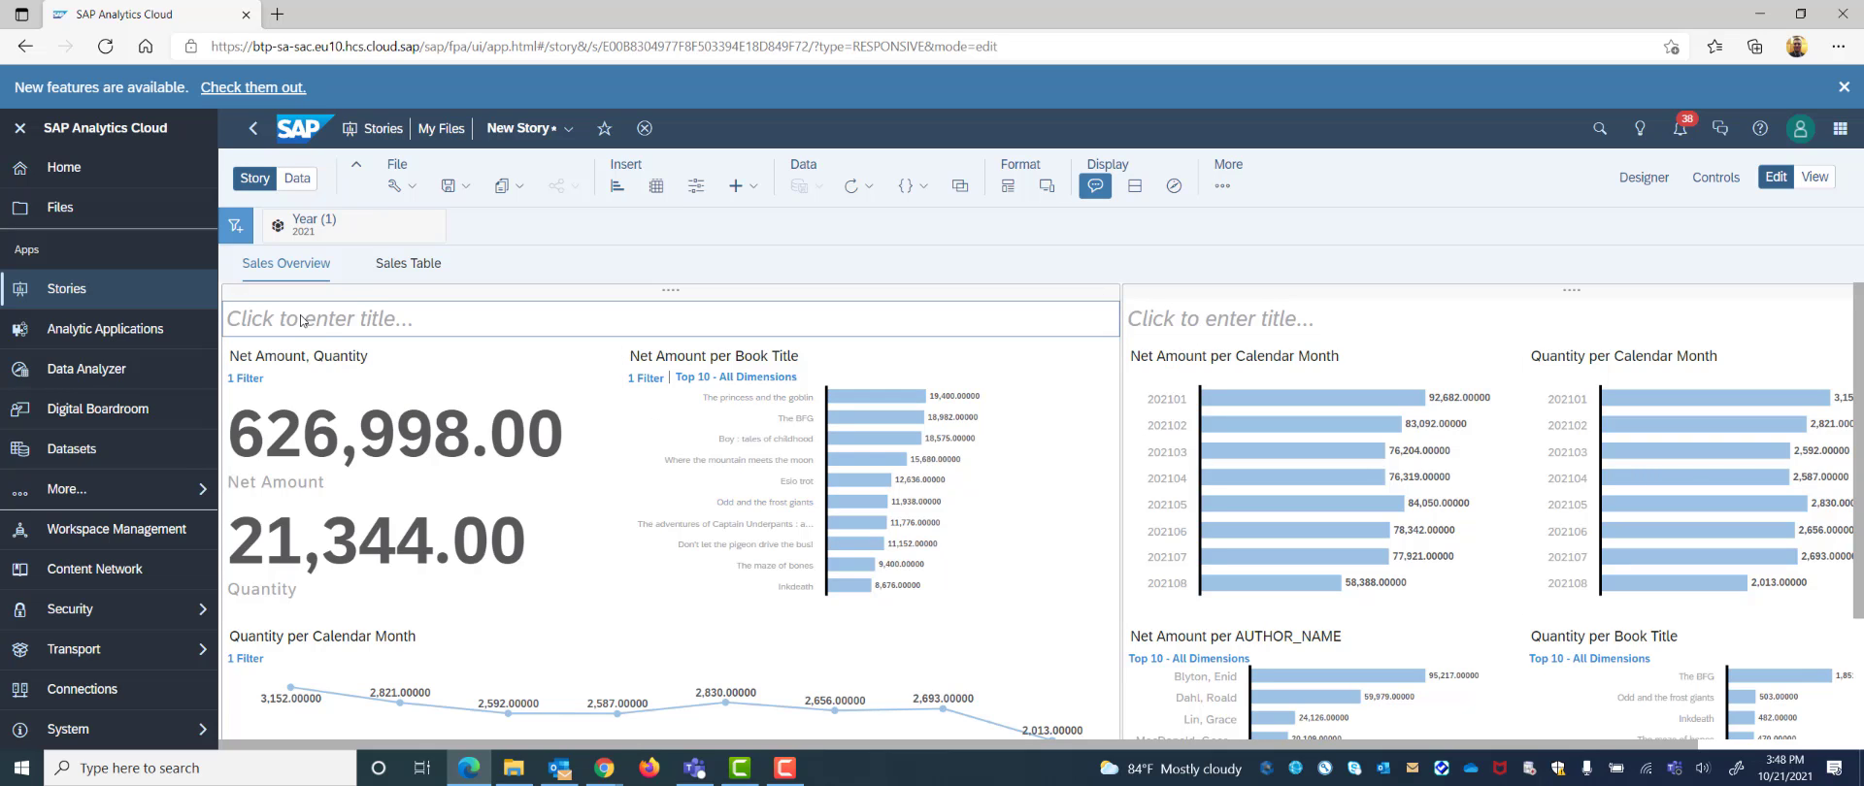
click(322, 323)
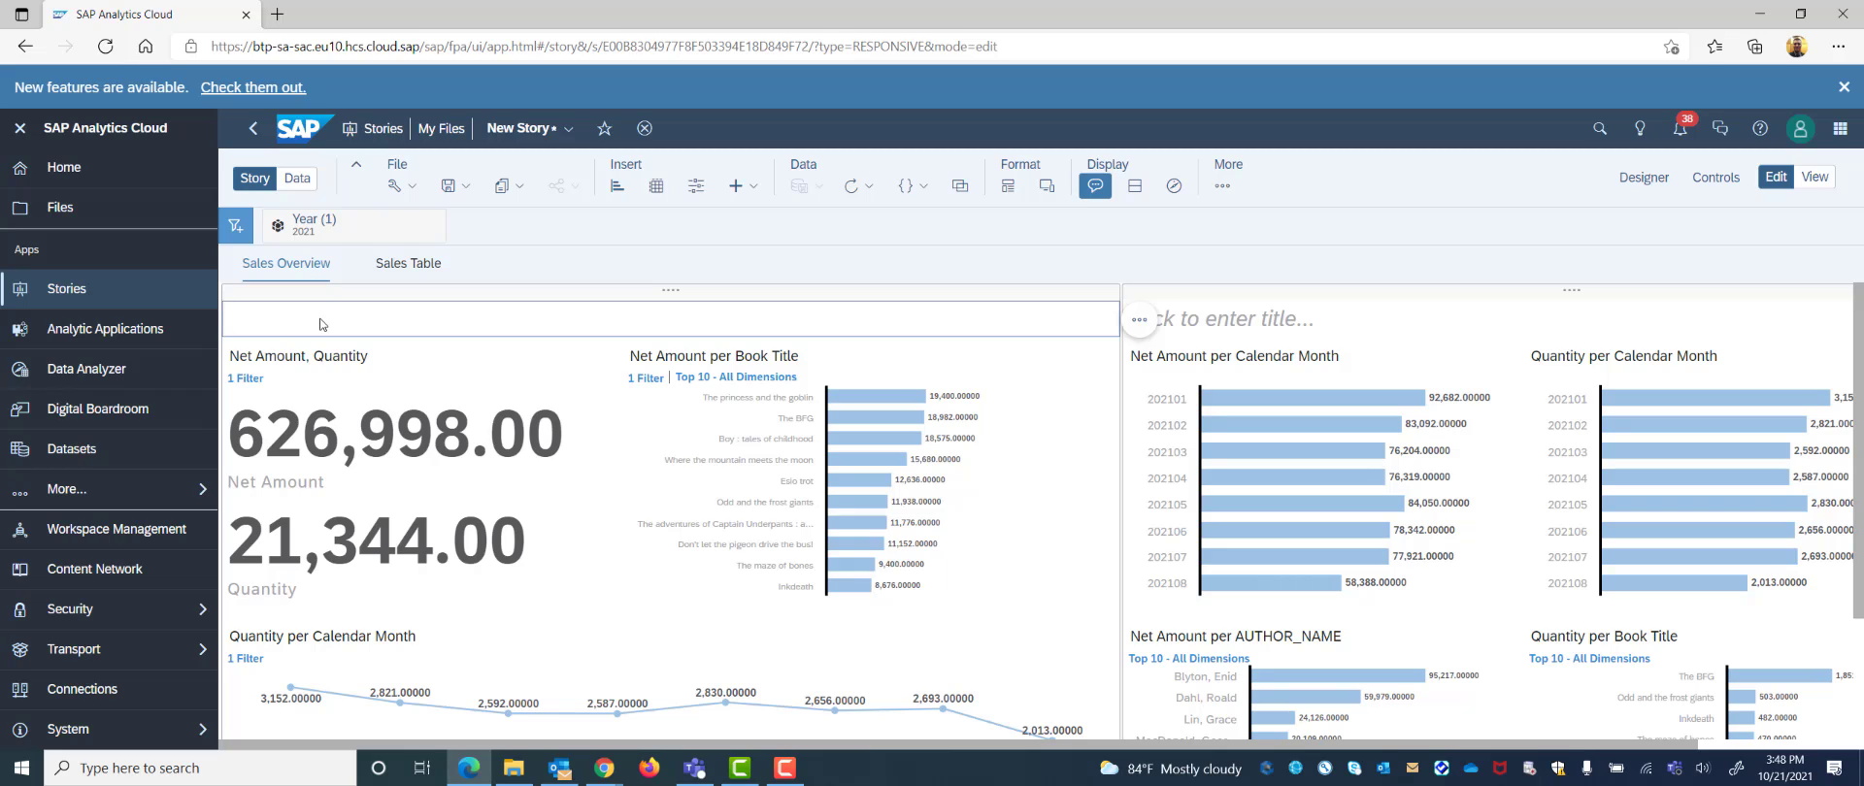
text(KPI Overview)
click(1209, 328)
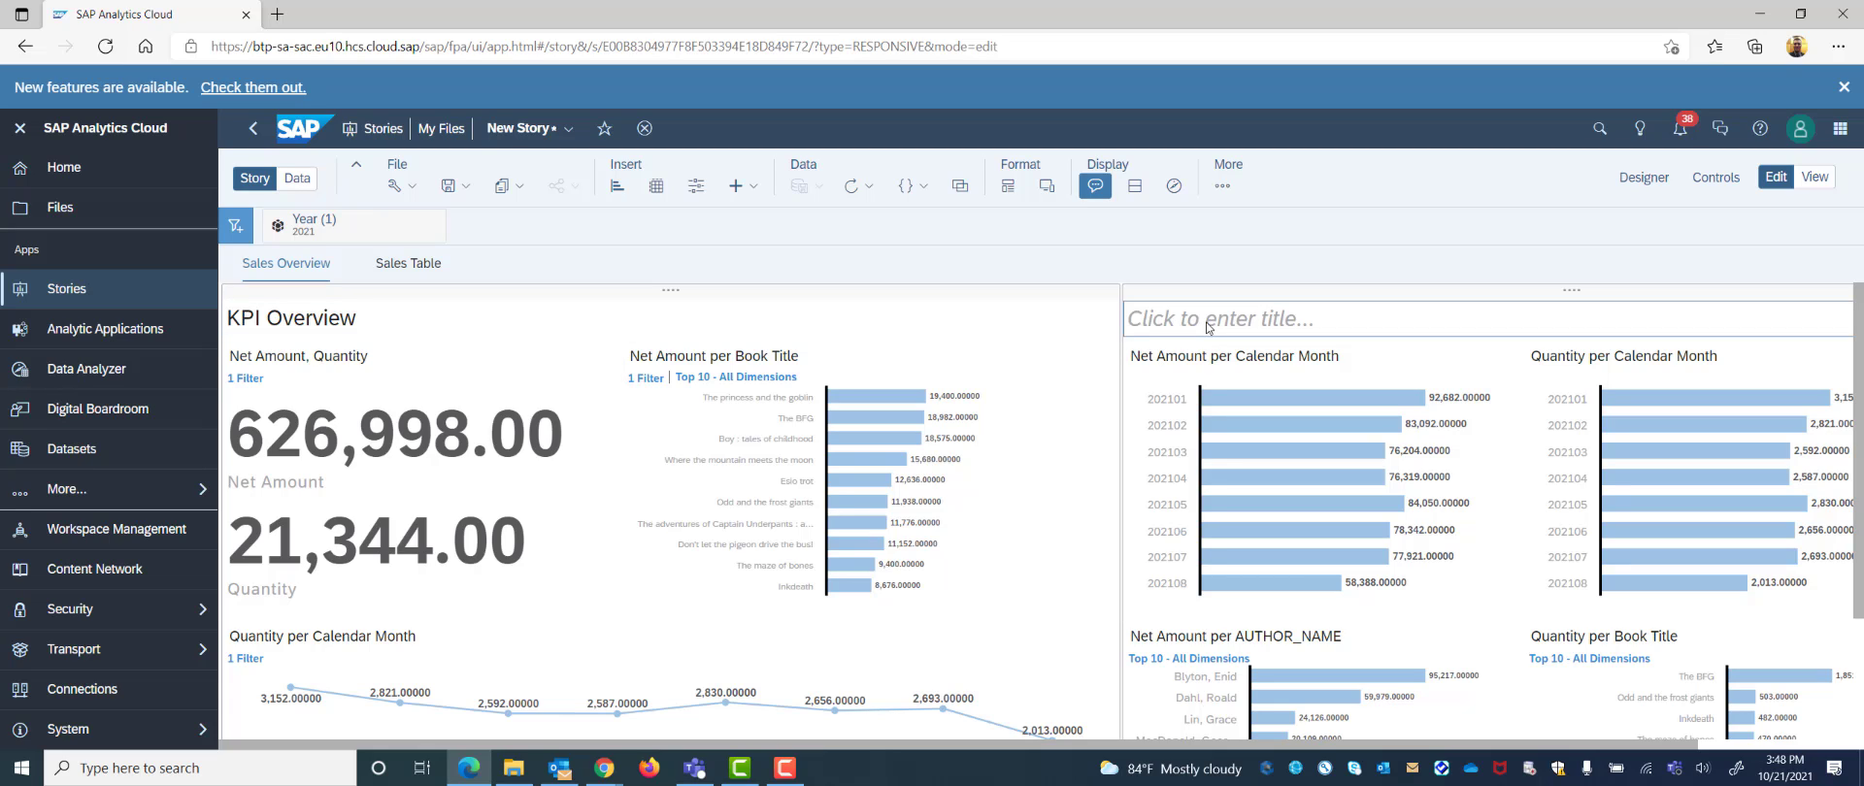
text(Sale)
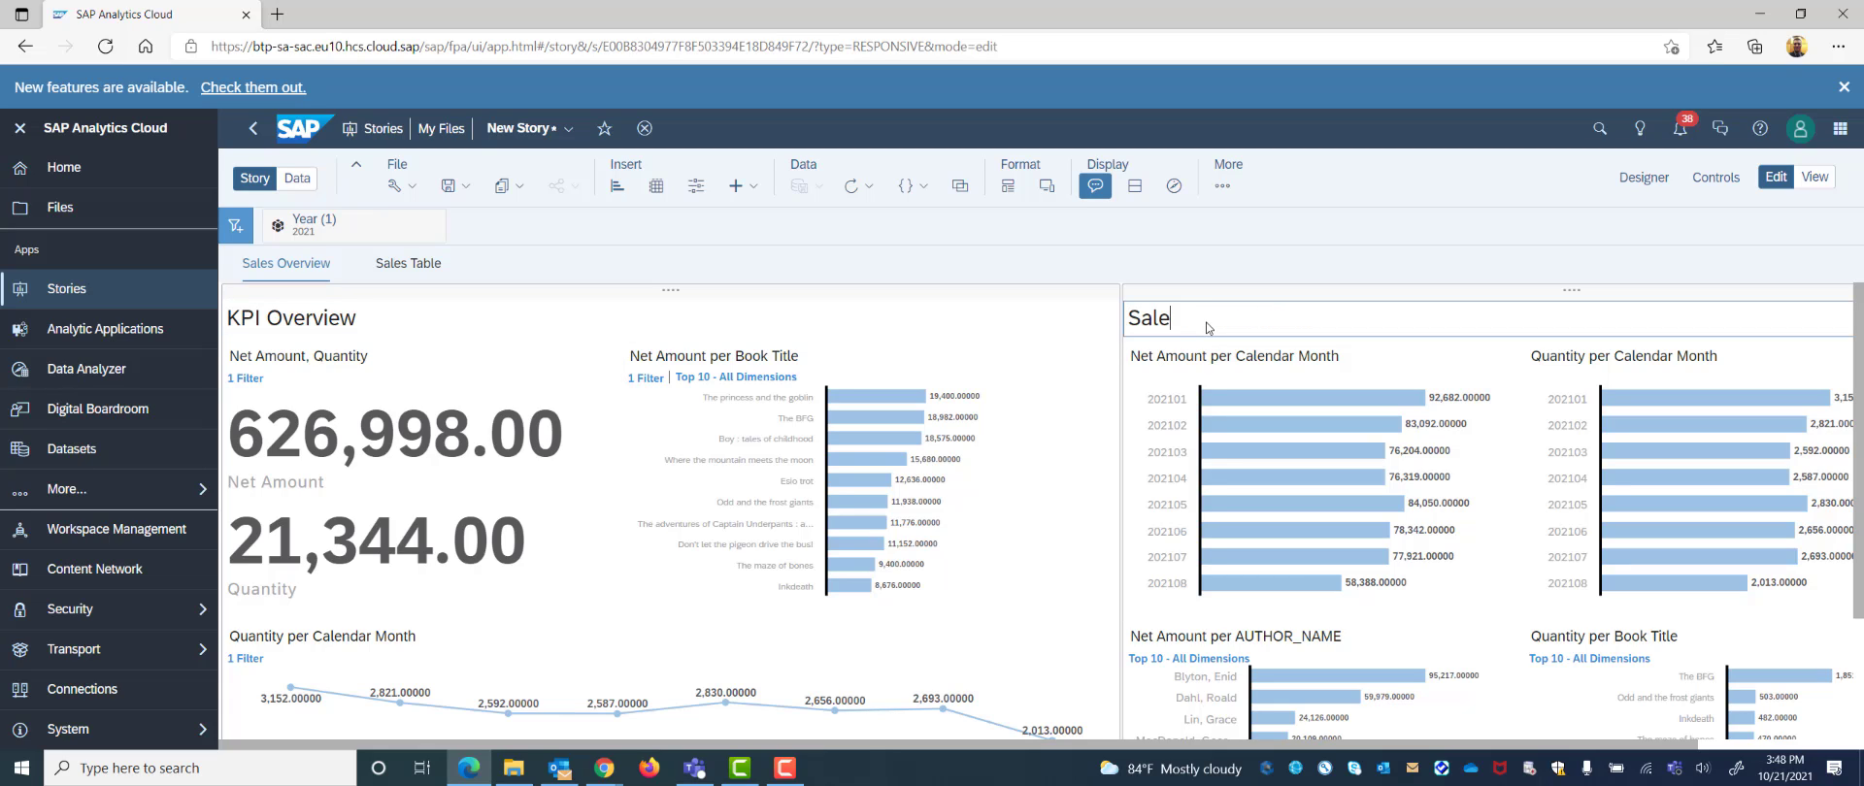
text(s Overview)
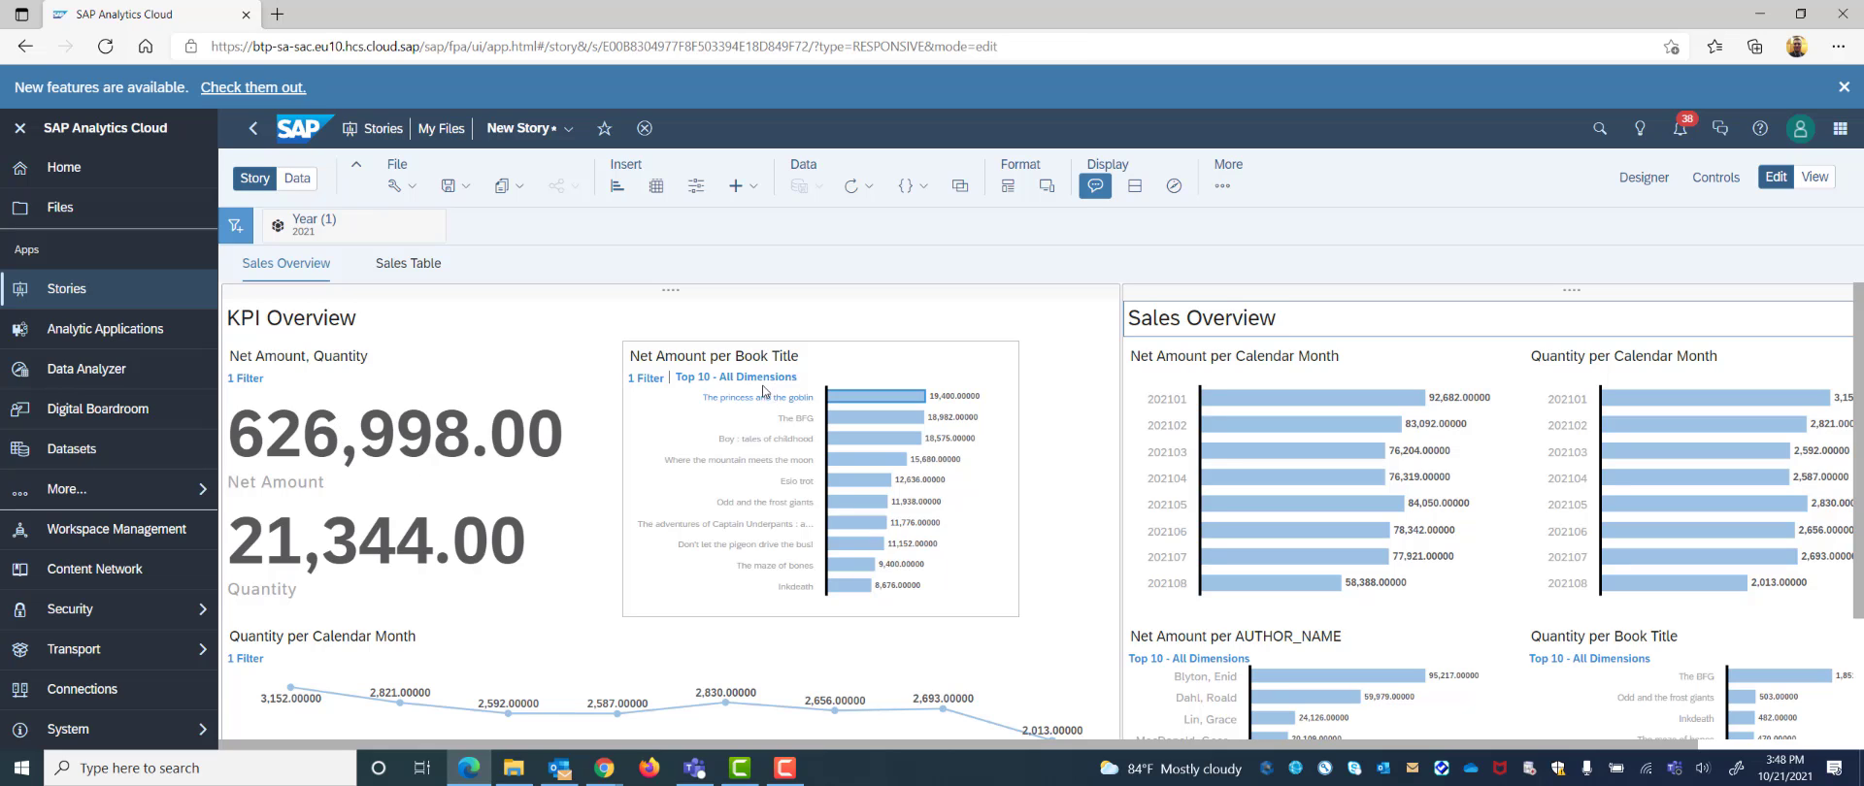
Change the title of the Net Amount, Quantity indicator chart to KPI
click(332, 362)
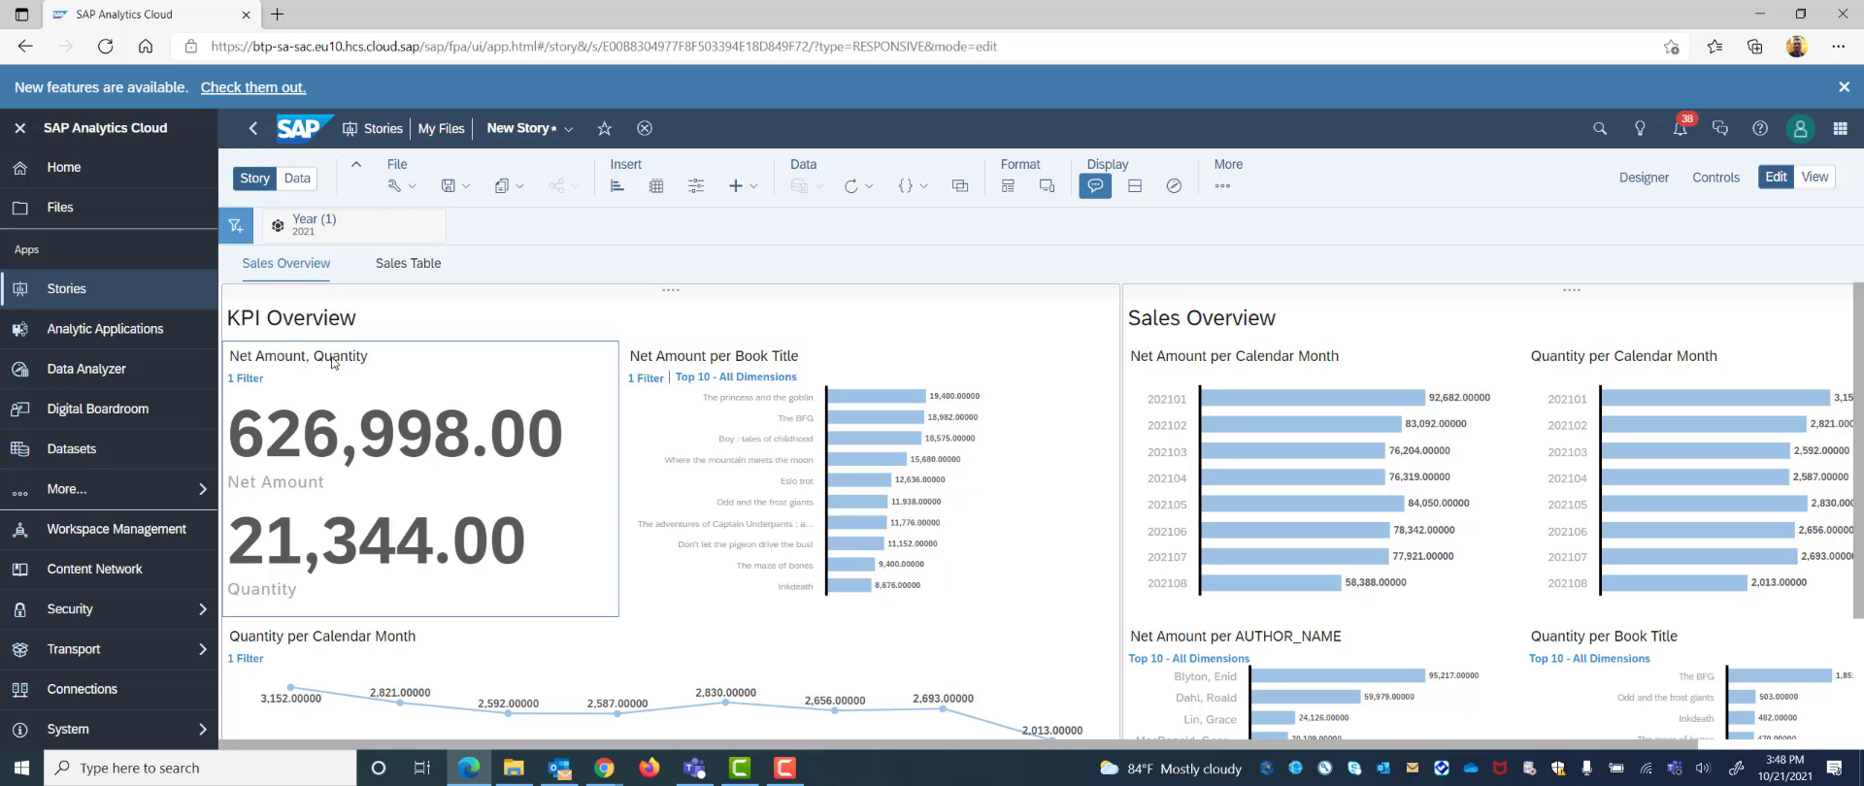
double_click(332, 361)
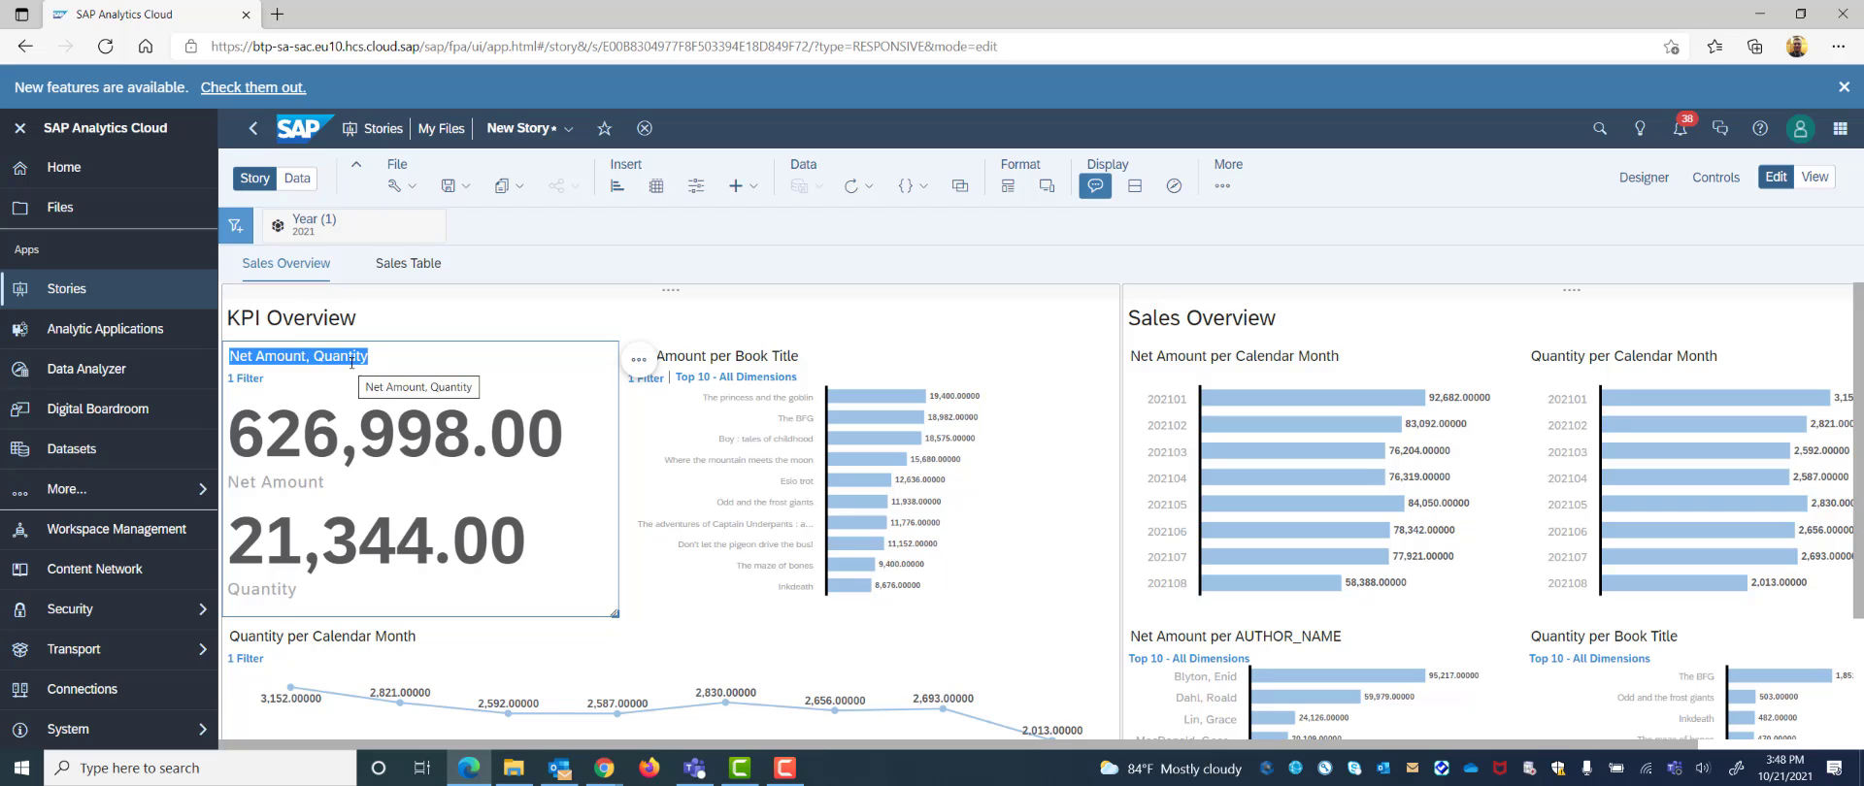
text(KPI)
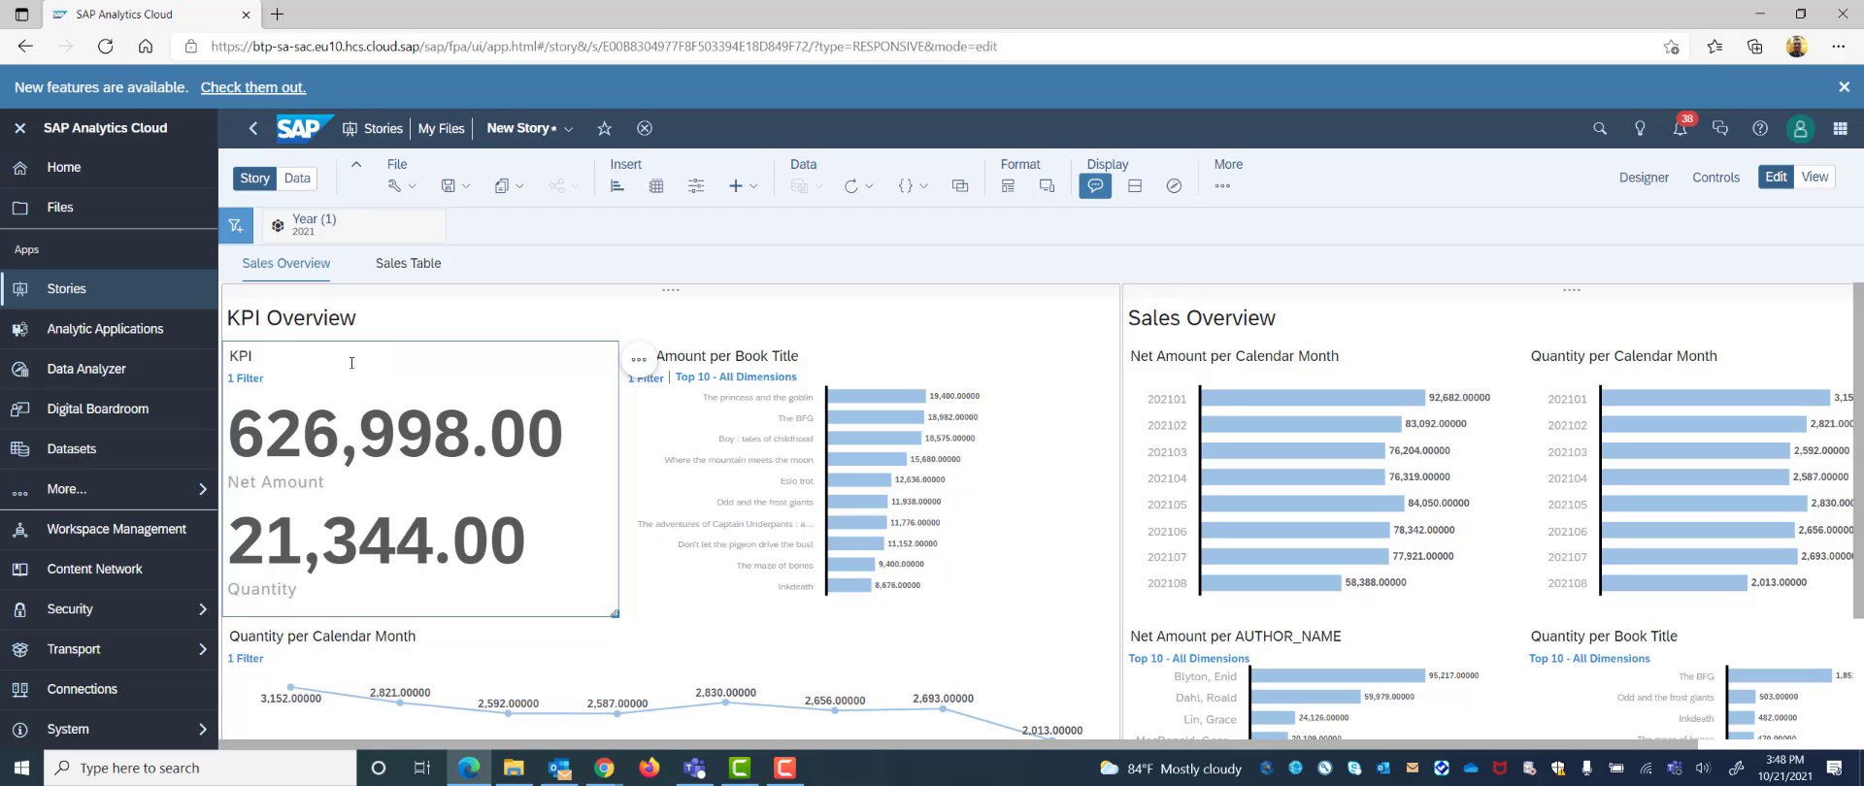
click(717, 363)
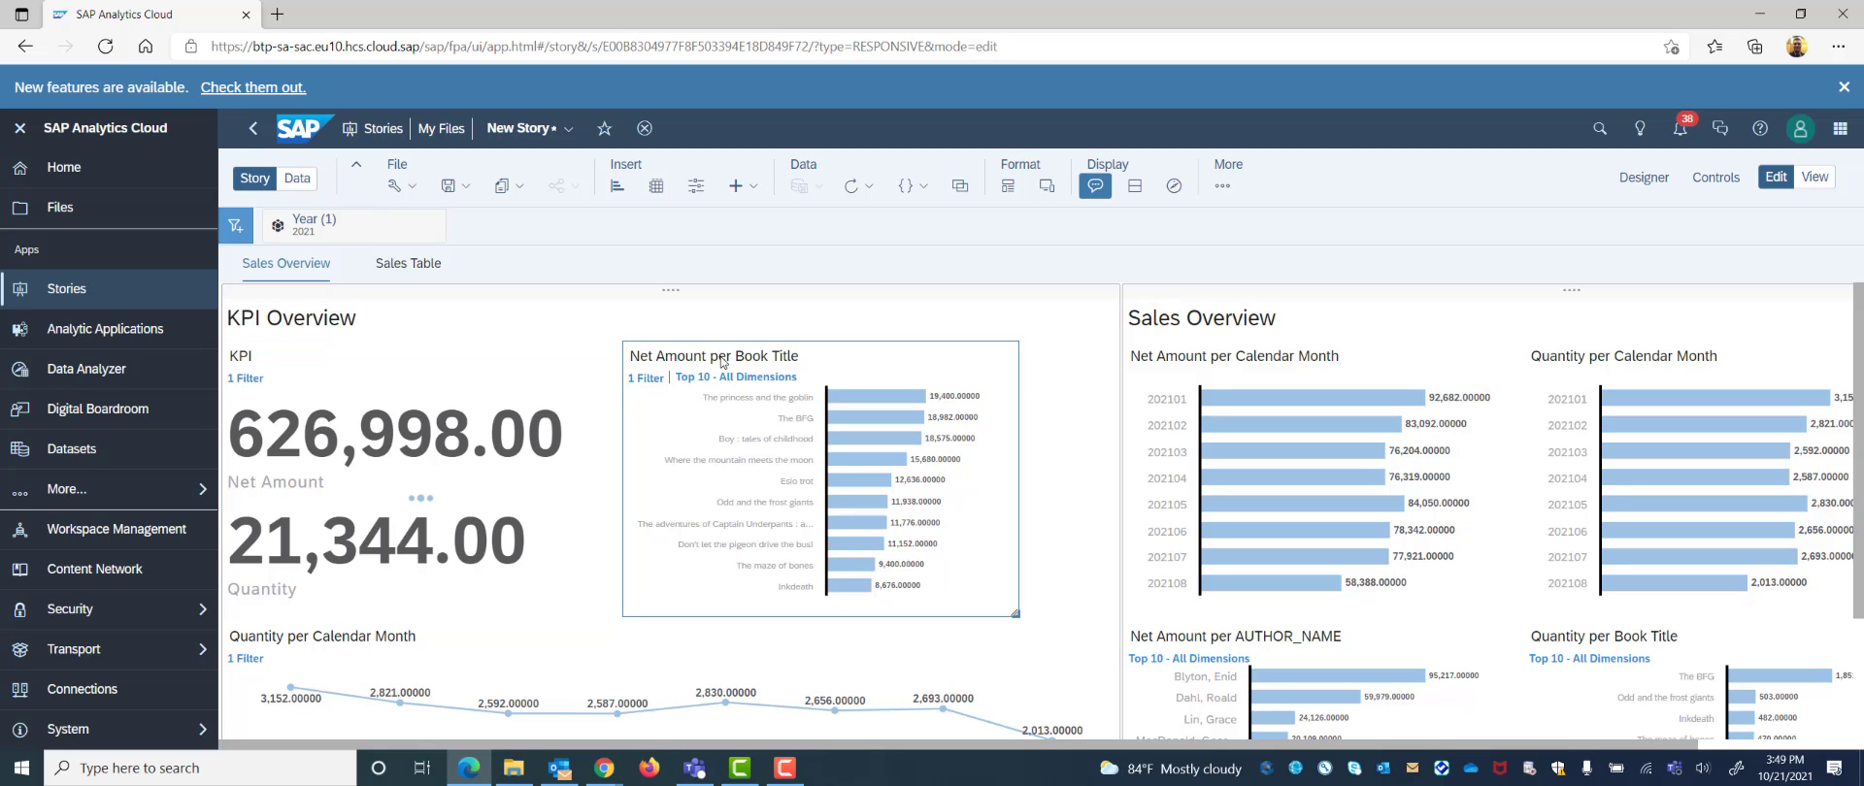
Change the title of the Net Amount per Book Title chart to Top 10 Books
double_click(721, 362)
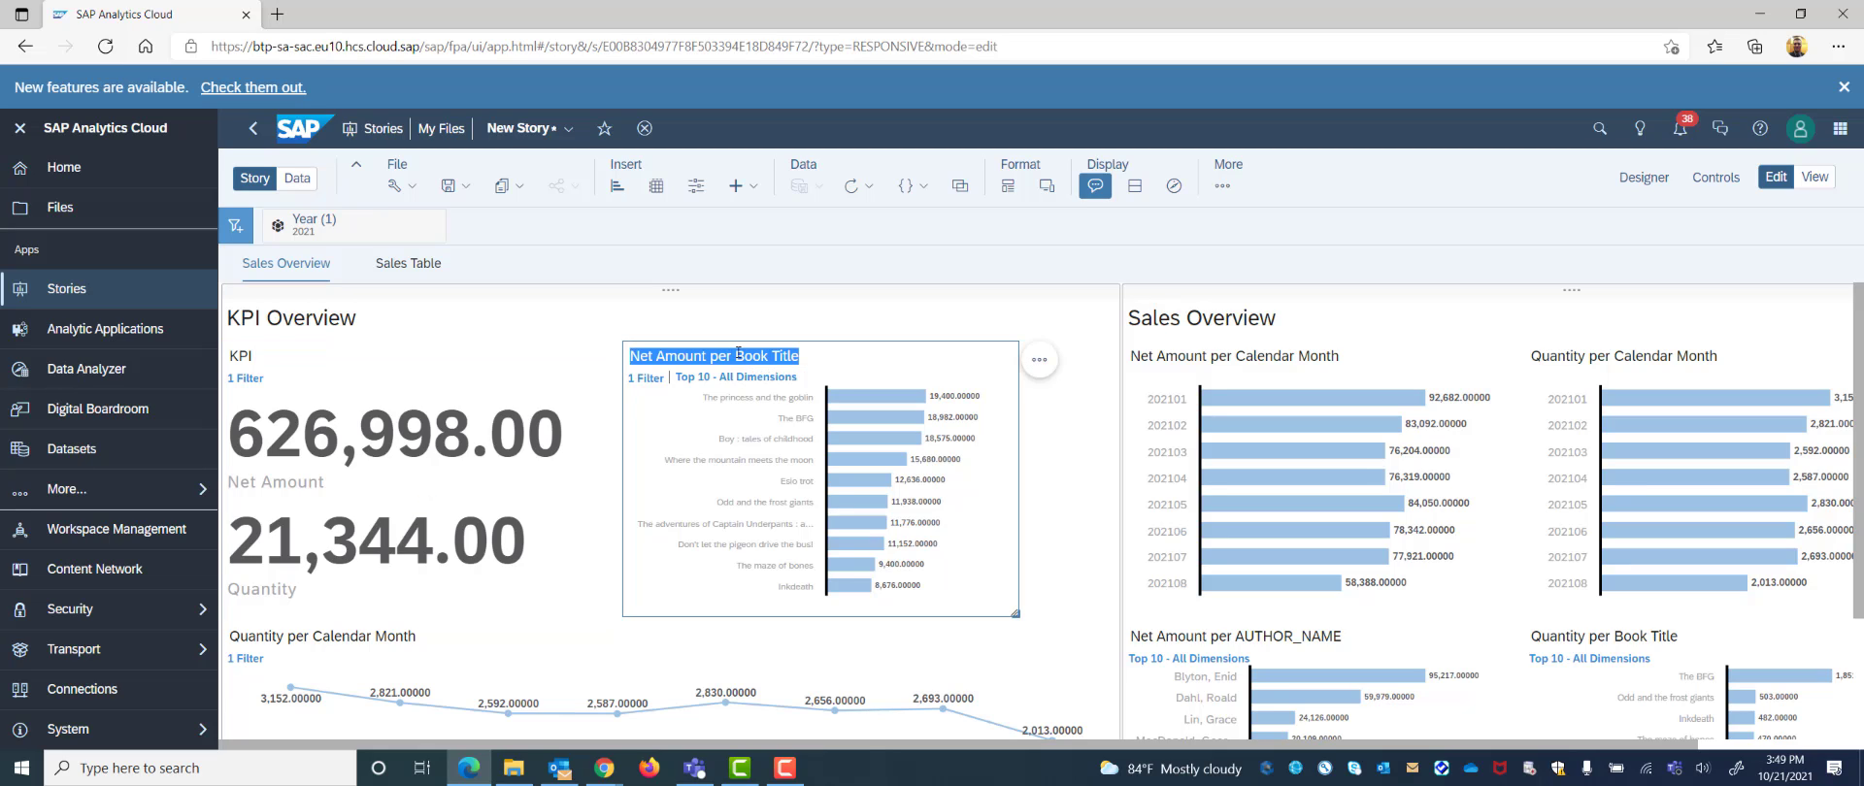
text(Top)
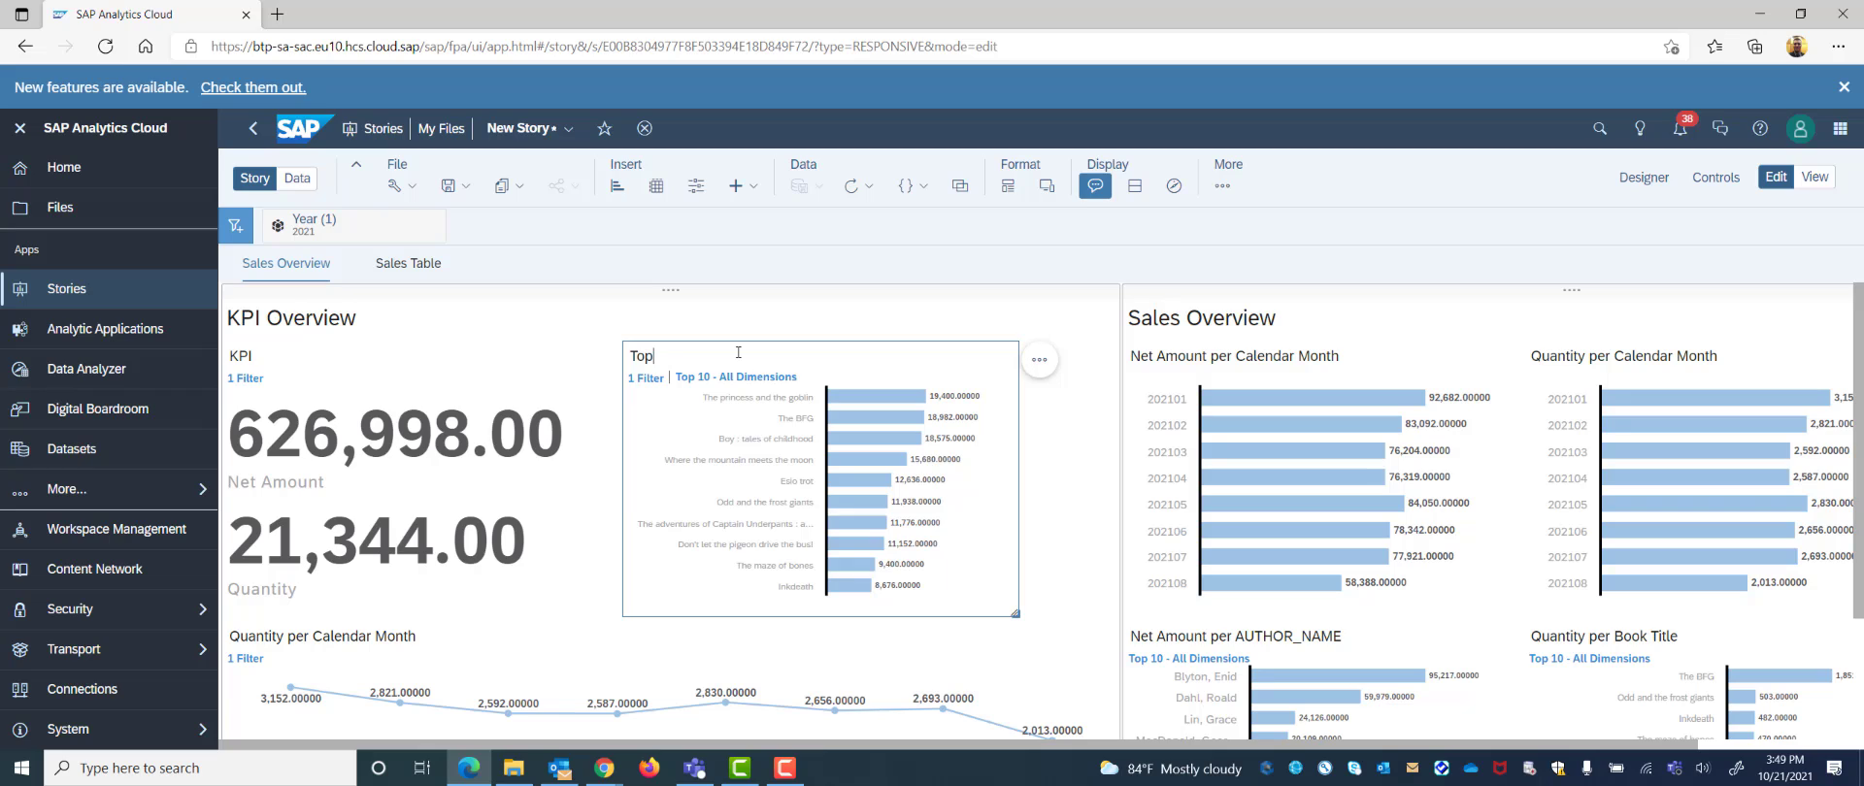
text( 10 Books)
Change the title of the Quantity per Calendar Month line chart in the KPI Overview lane to Quantity by Month (Current Year)
click(323, 643)
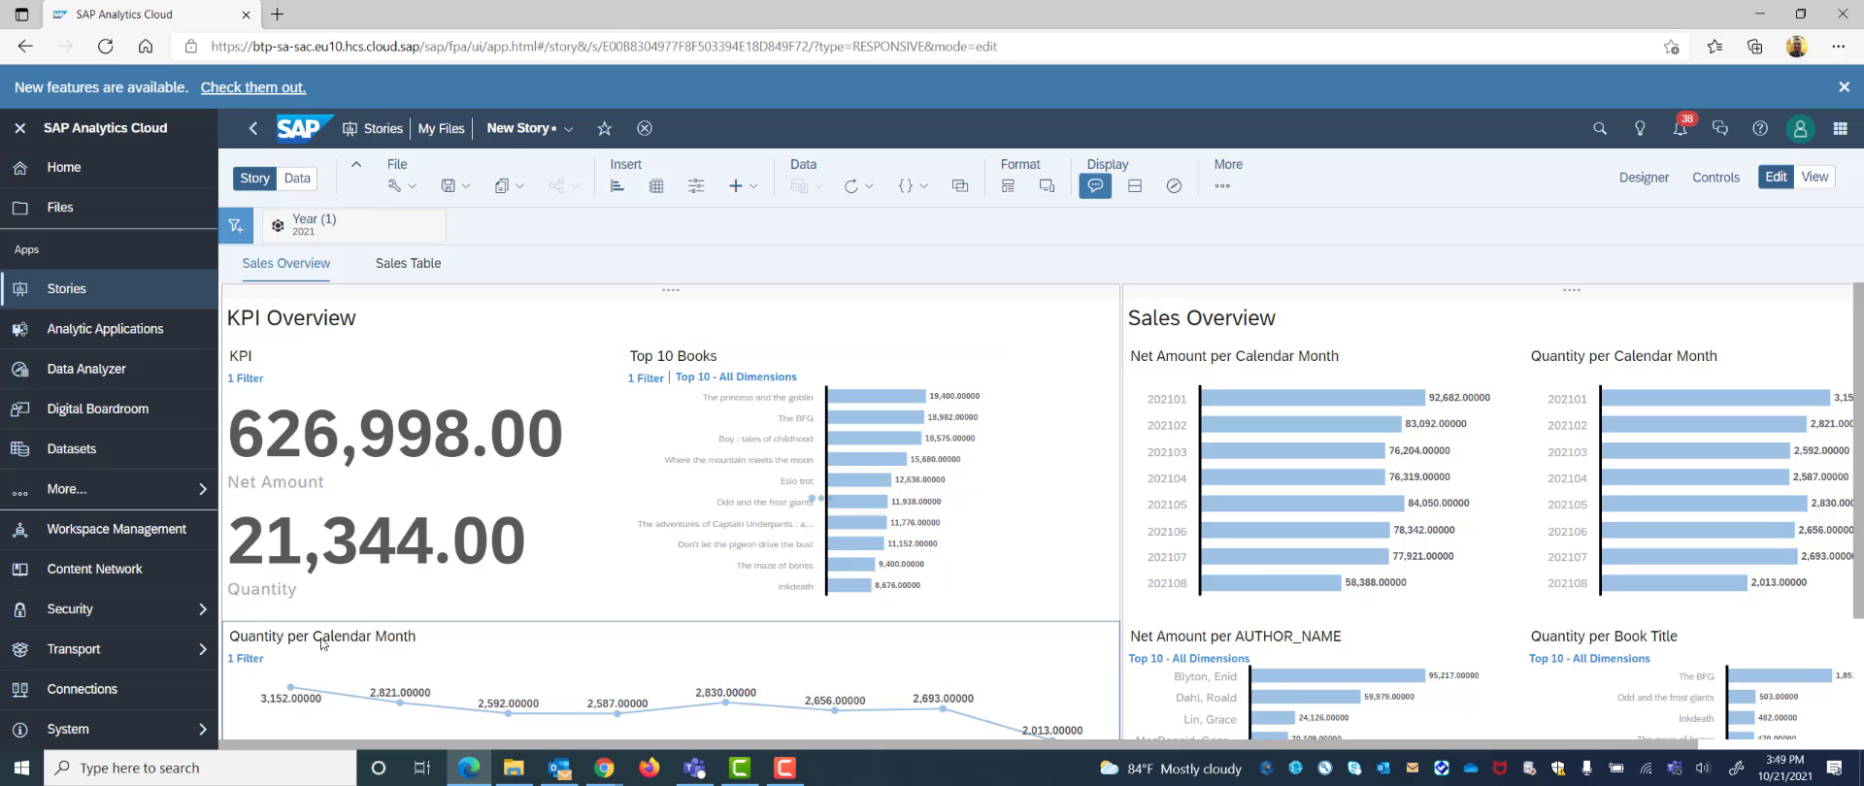
double_click(333, 638)
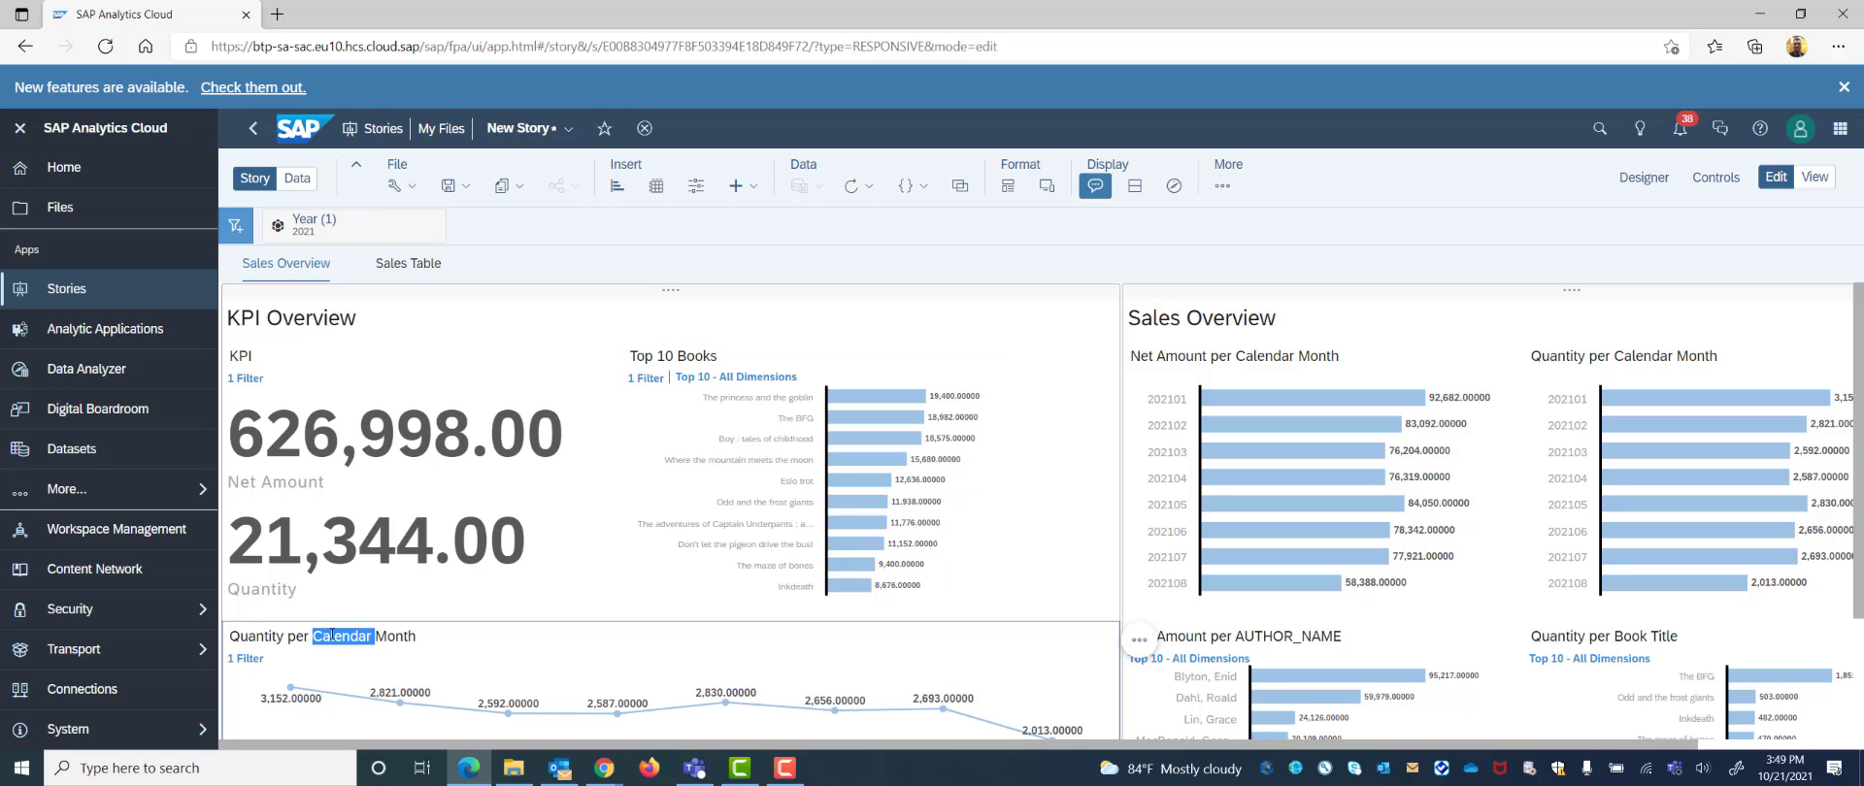
triple_click(390, 637)
text(Quantity for)
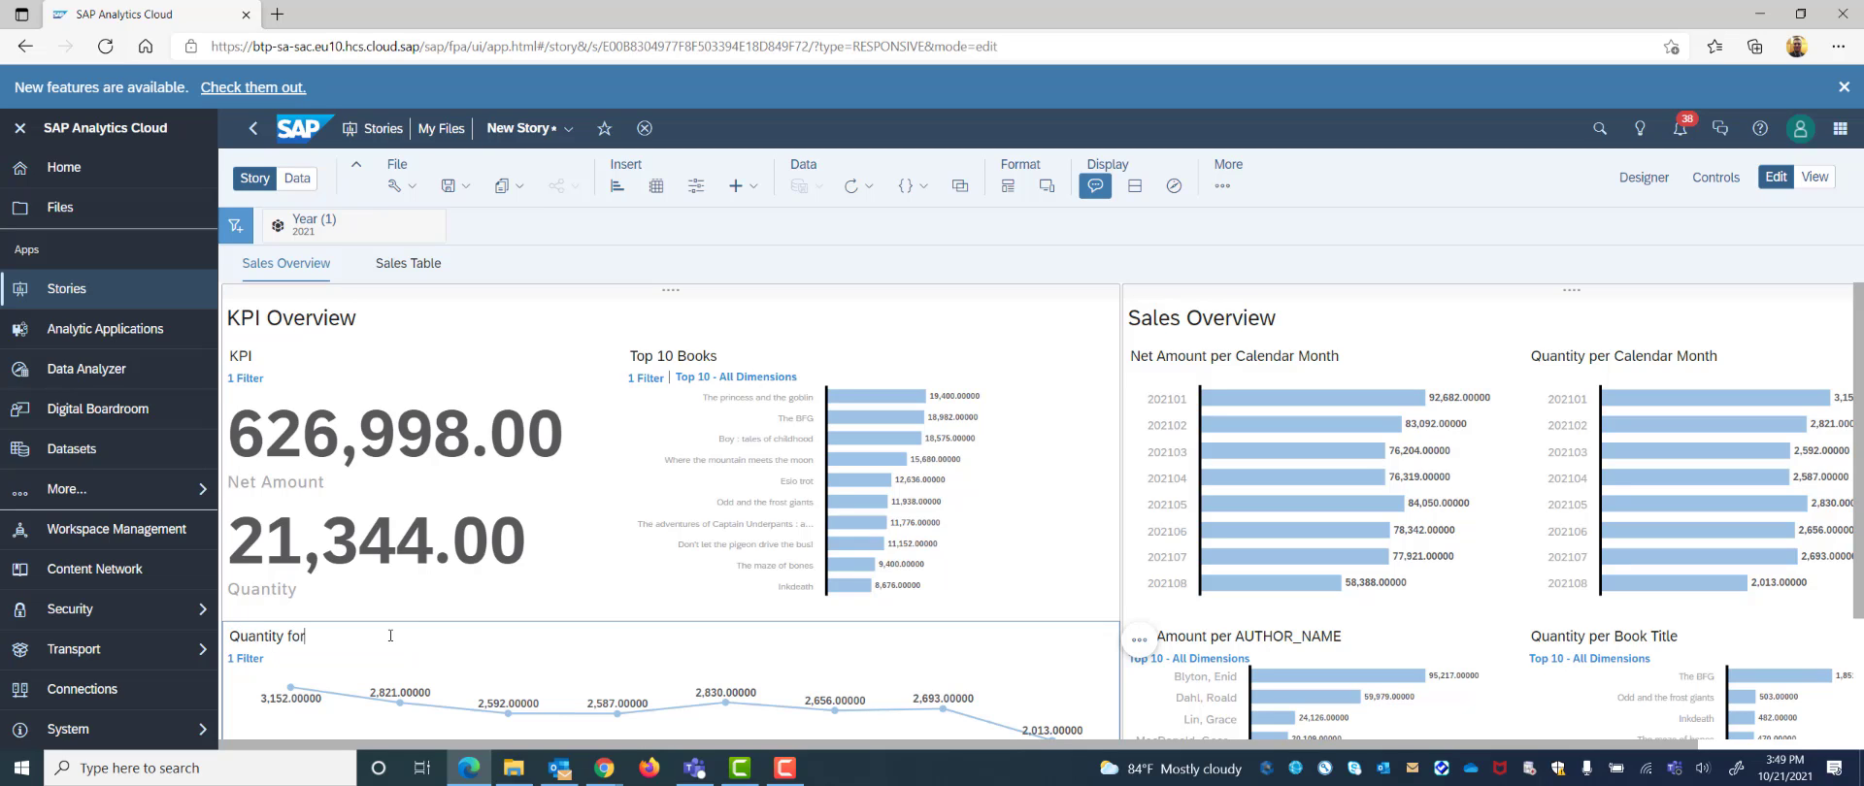
key(BackSpace)
key(BackSpace)
key(BackSpace)
text(by month)
key(BackSpace)
key(BackSpace)
key(BackSpace)
key(BackSpace)
key(BackSpace)
text(Month (Current  Year)
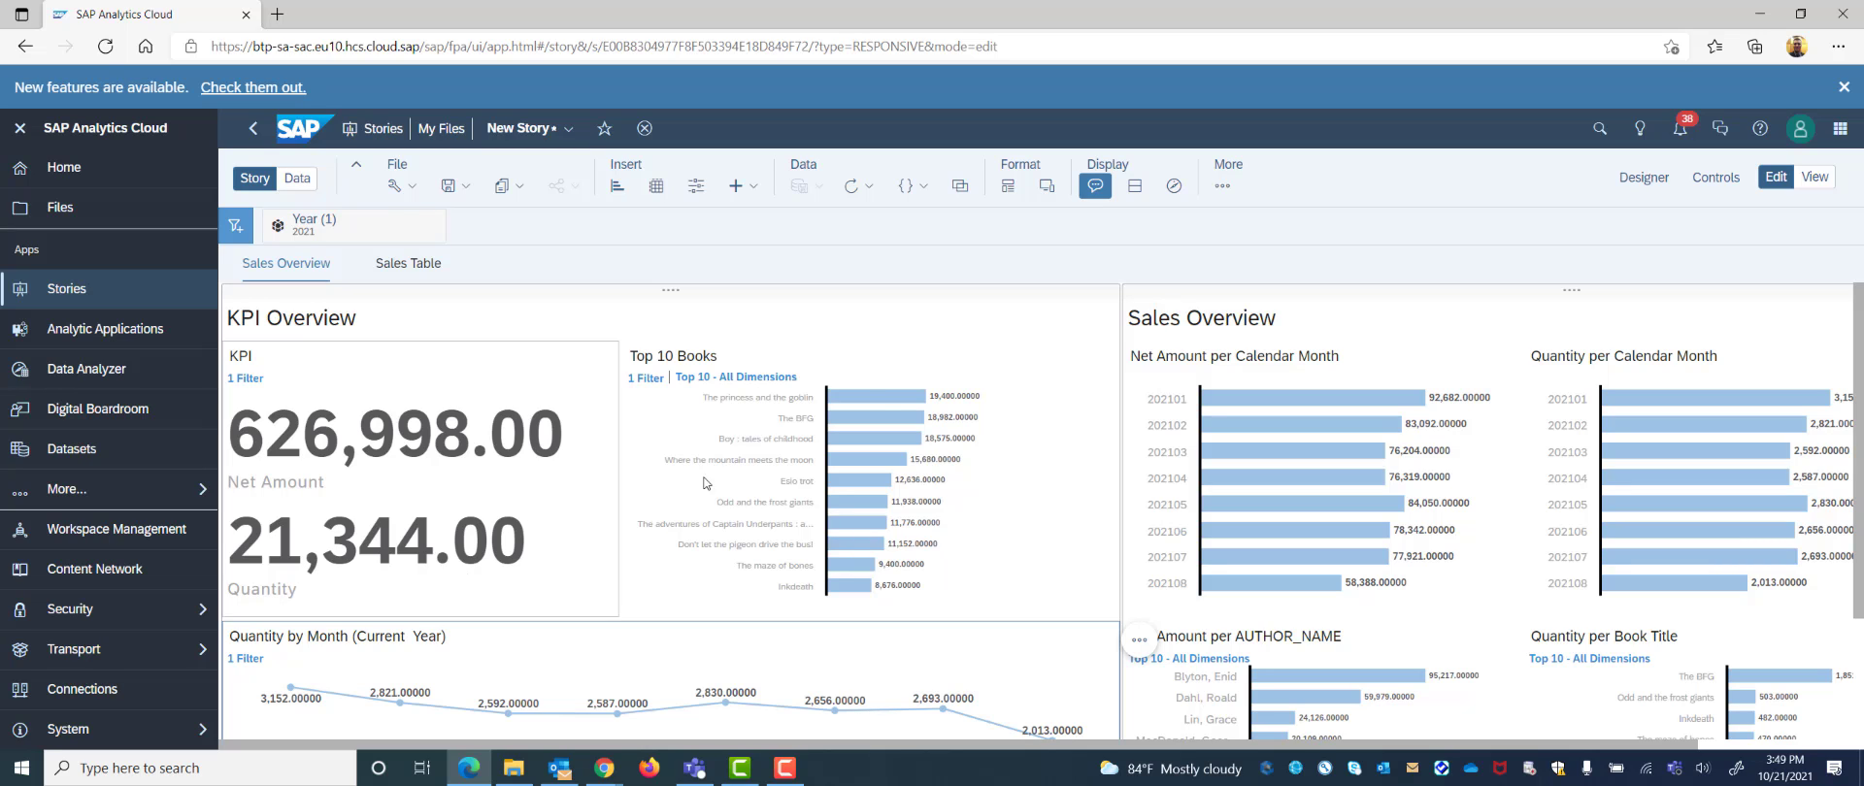
click(458, 497)
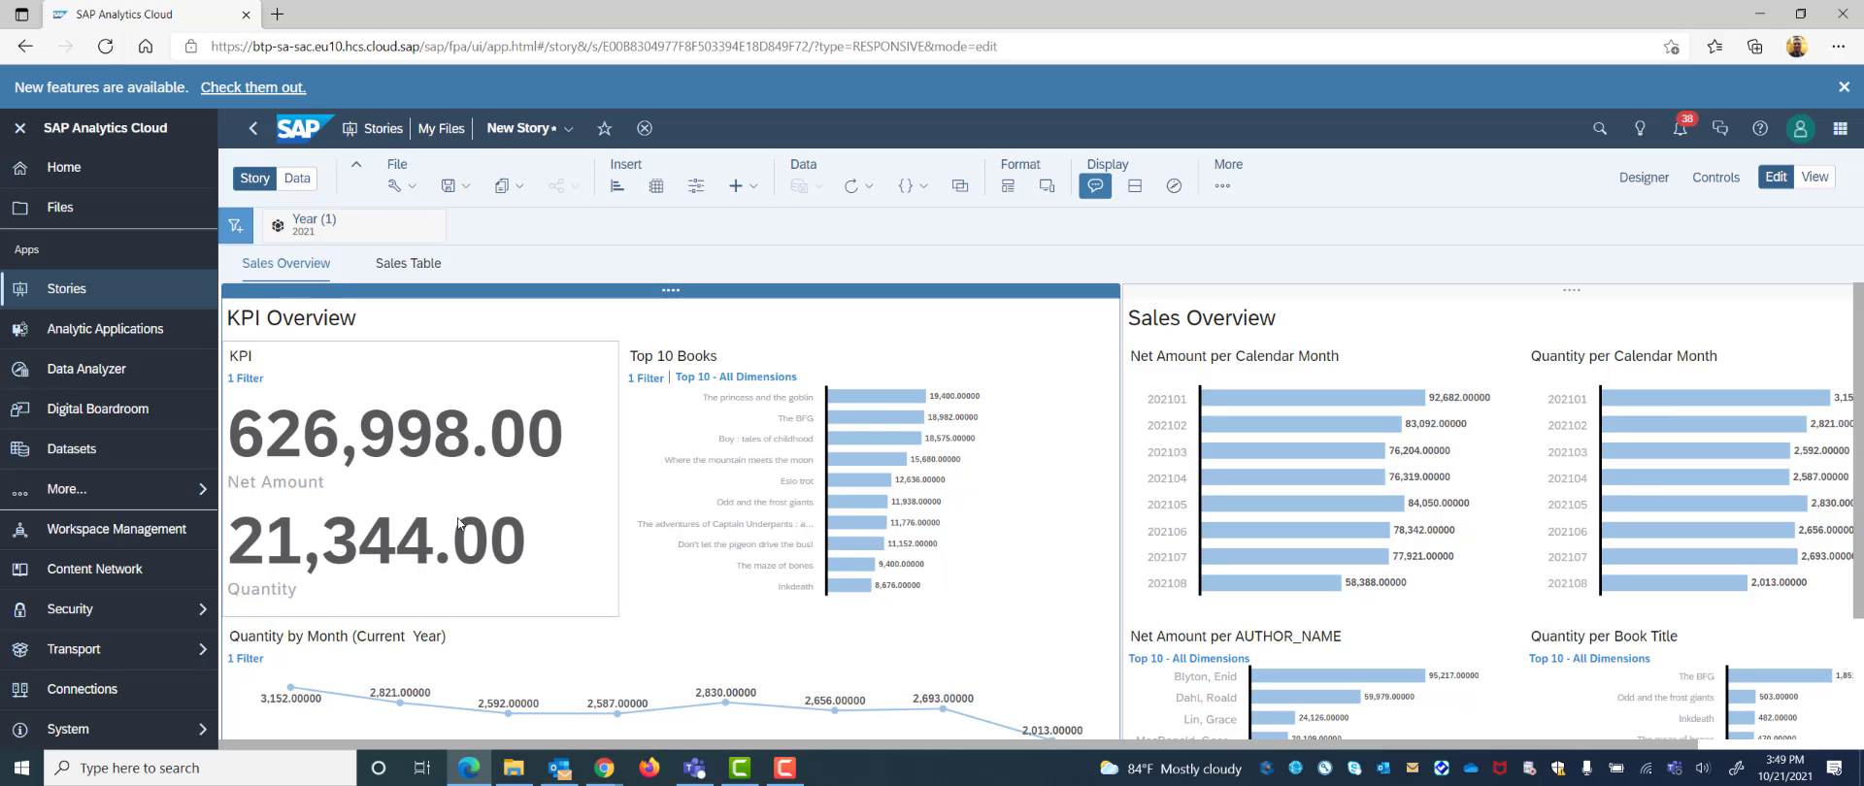
scroll(759, 599, down, 1)
scroll(791, 595, up, 1)
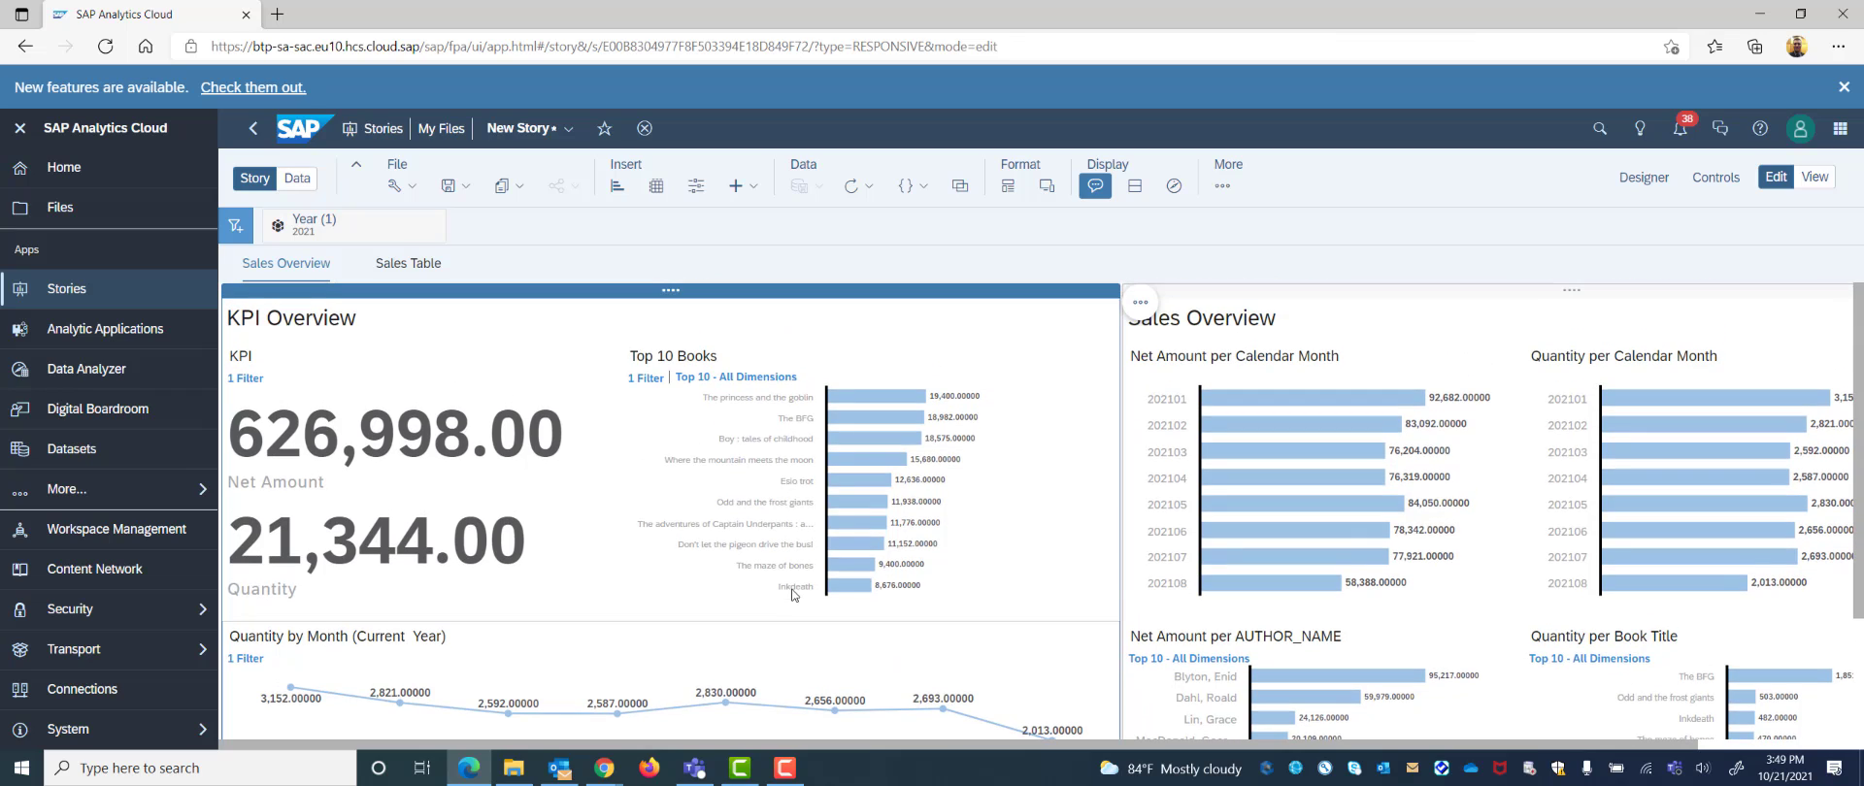
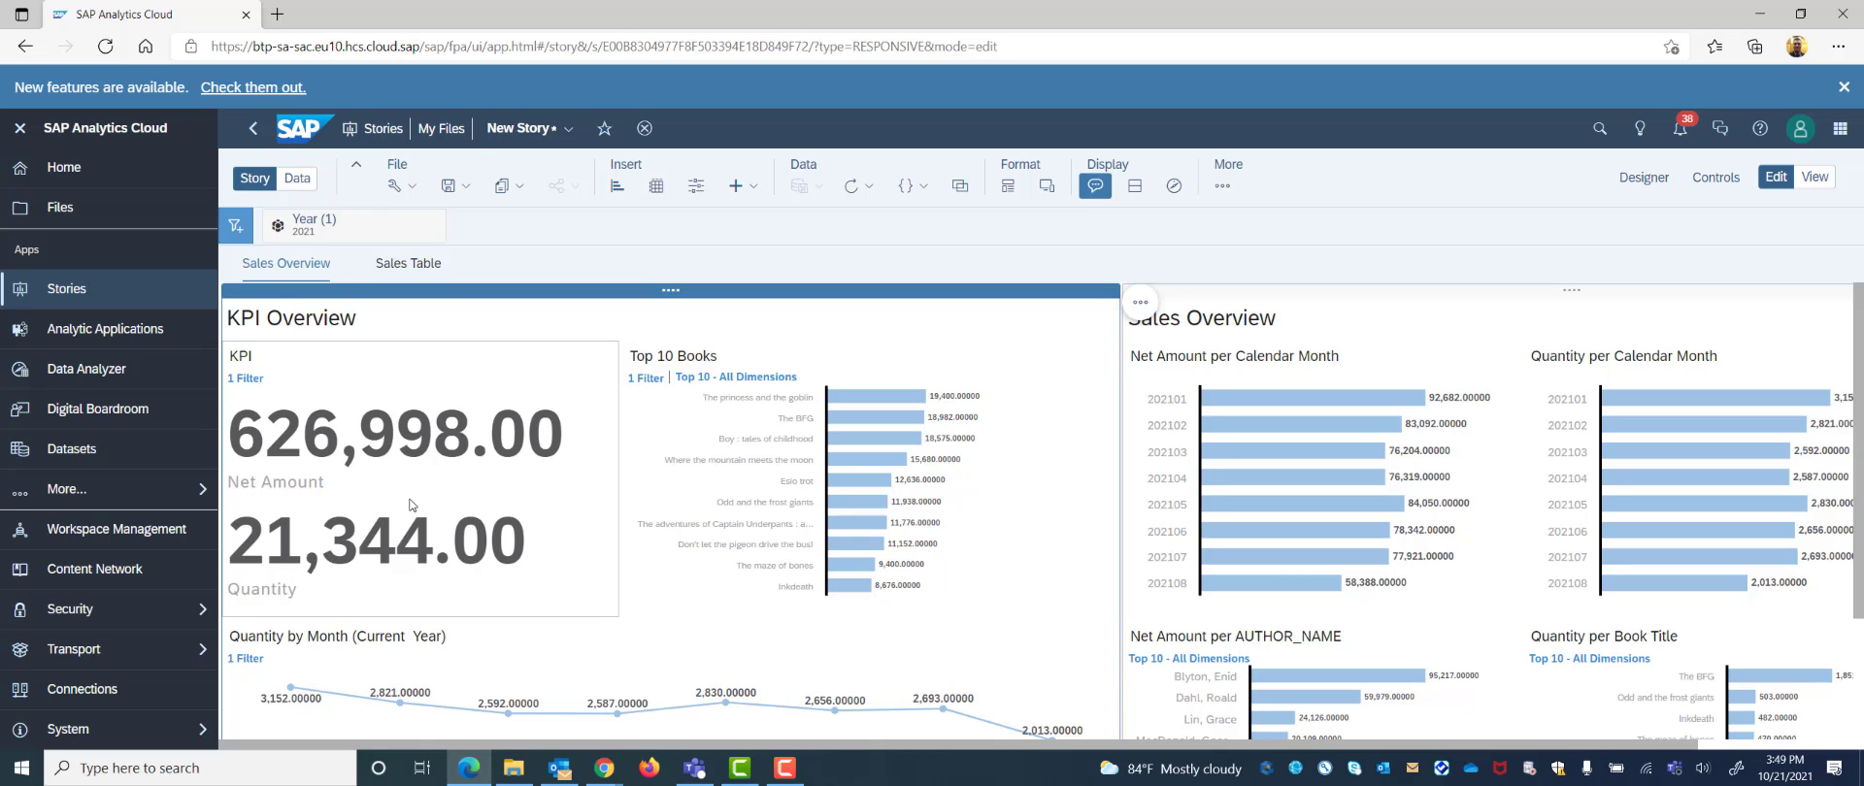
Create a number-range threshold for the KPI indicator chart and add Warning and Critical ranges alongside OK
click(550, 458)
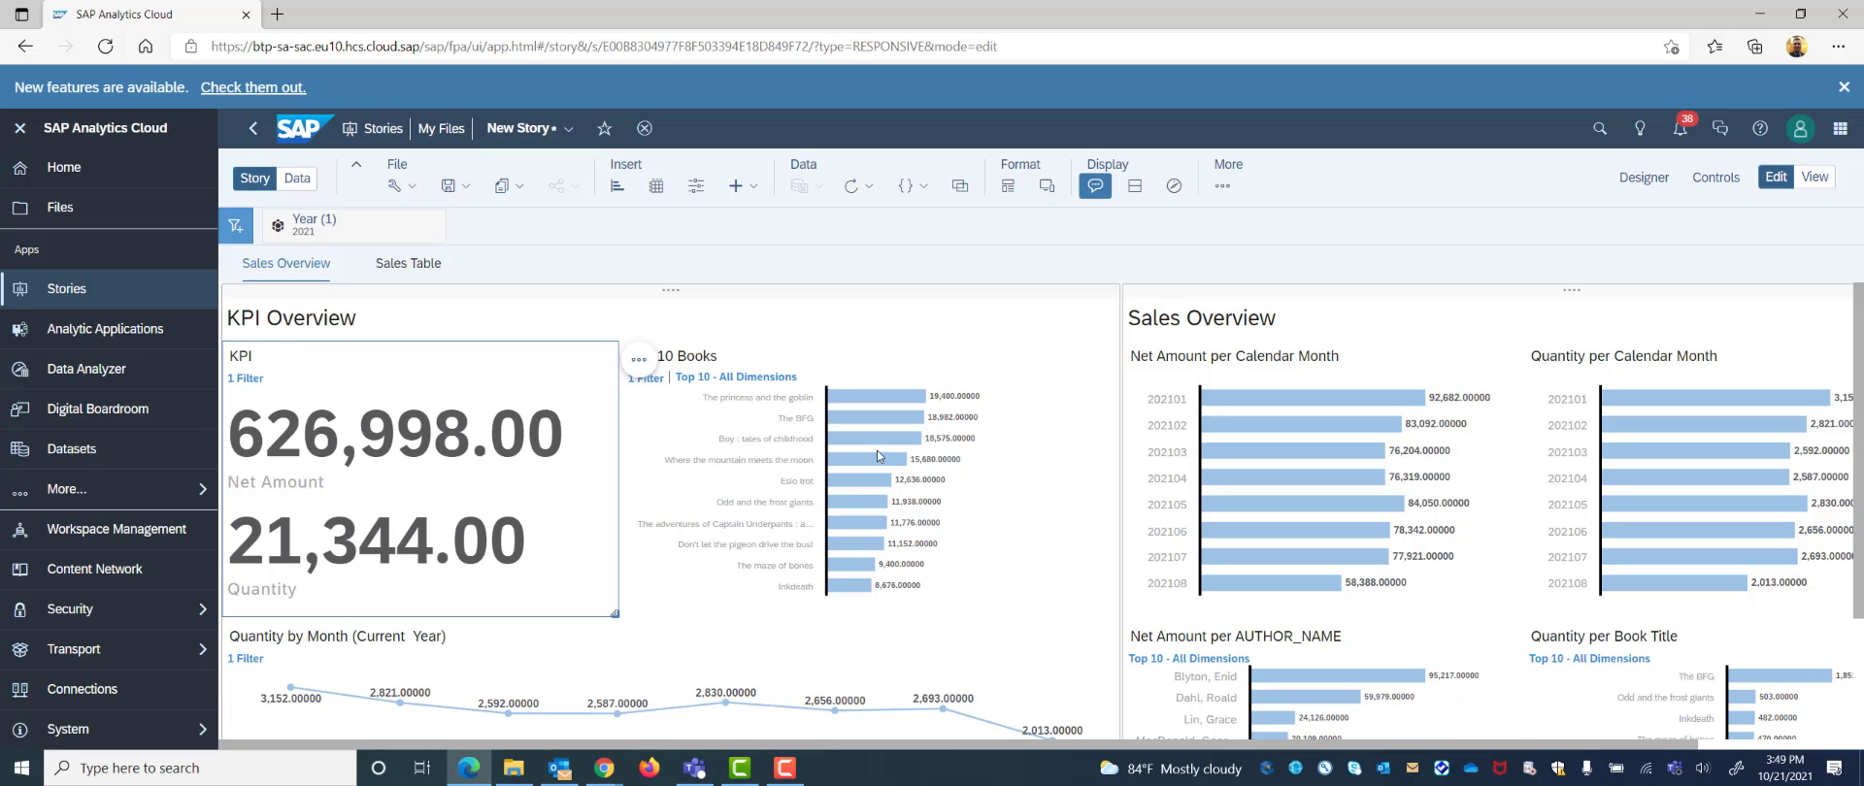
click(1650, 174)
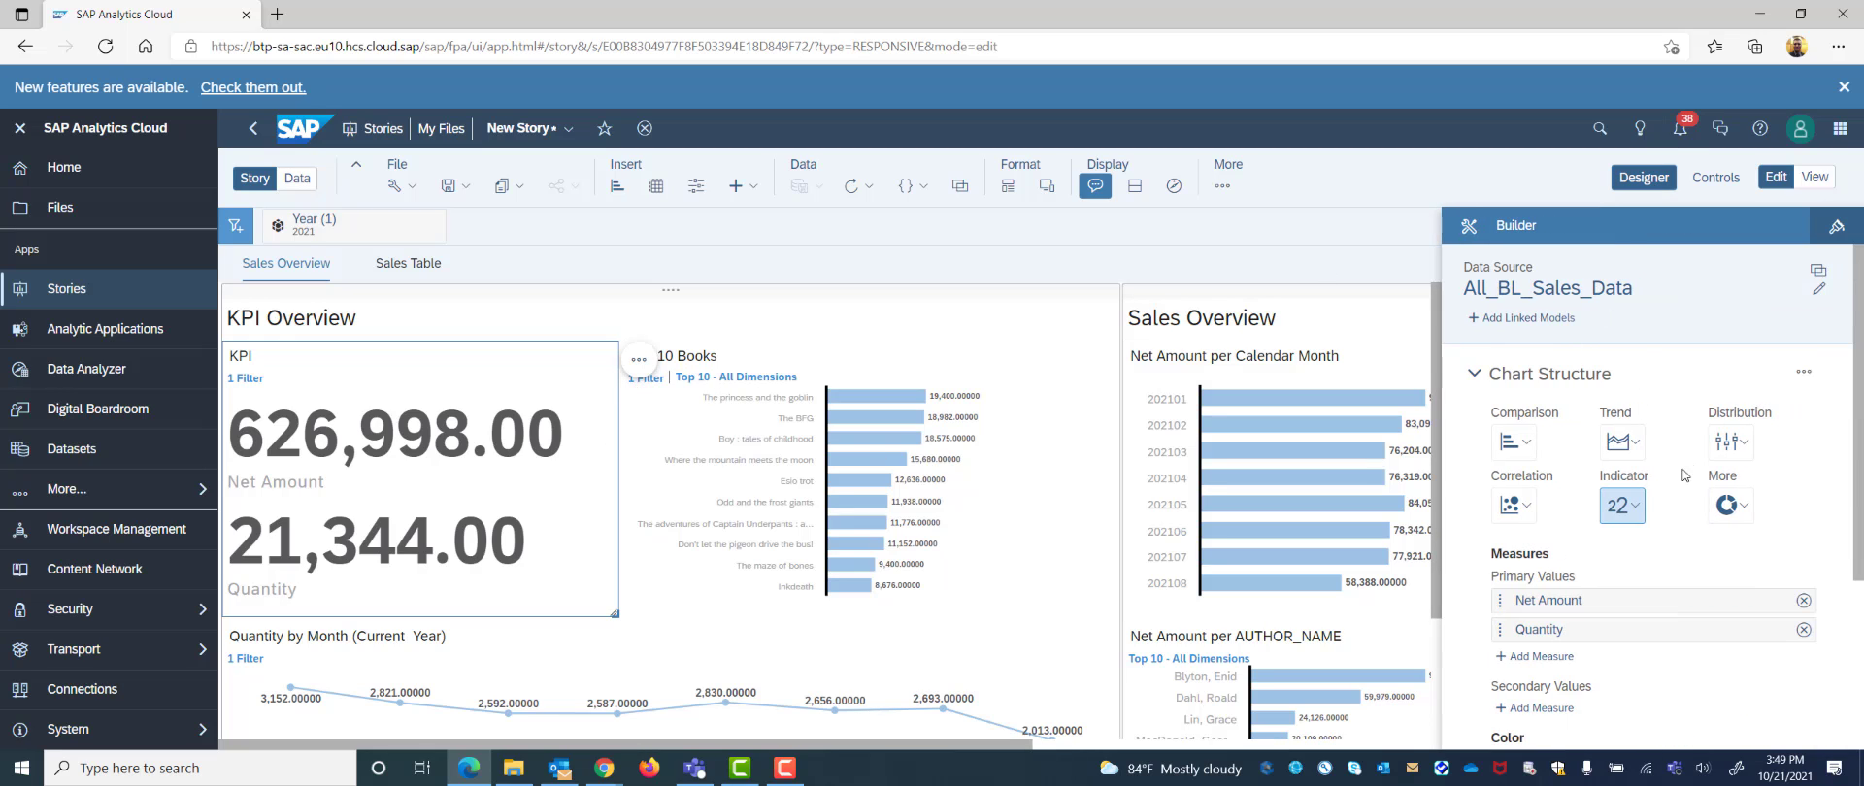
scroll(1656, 511, down, 2)
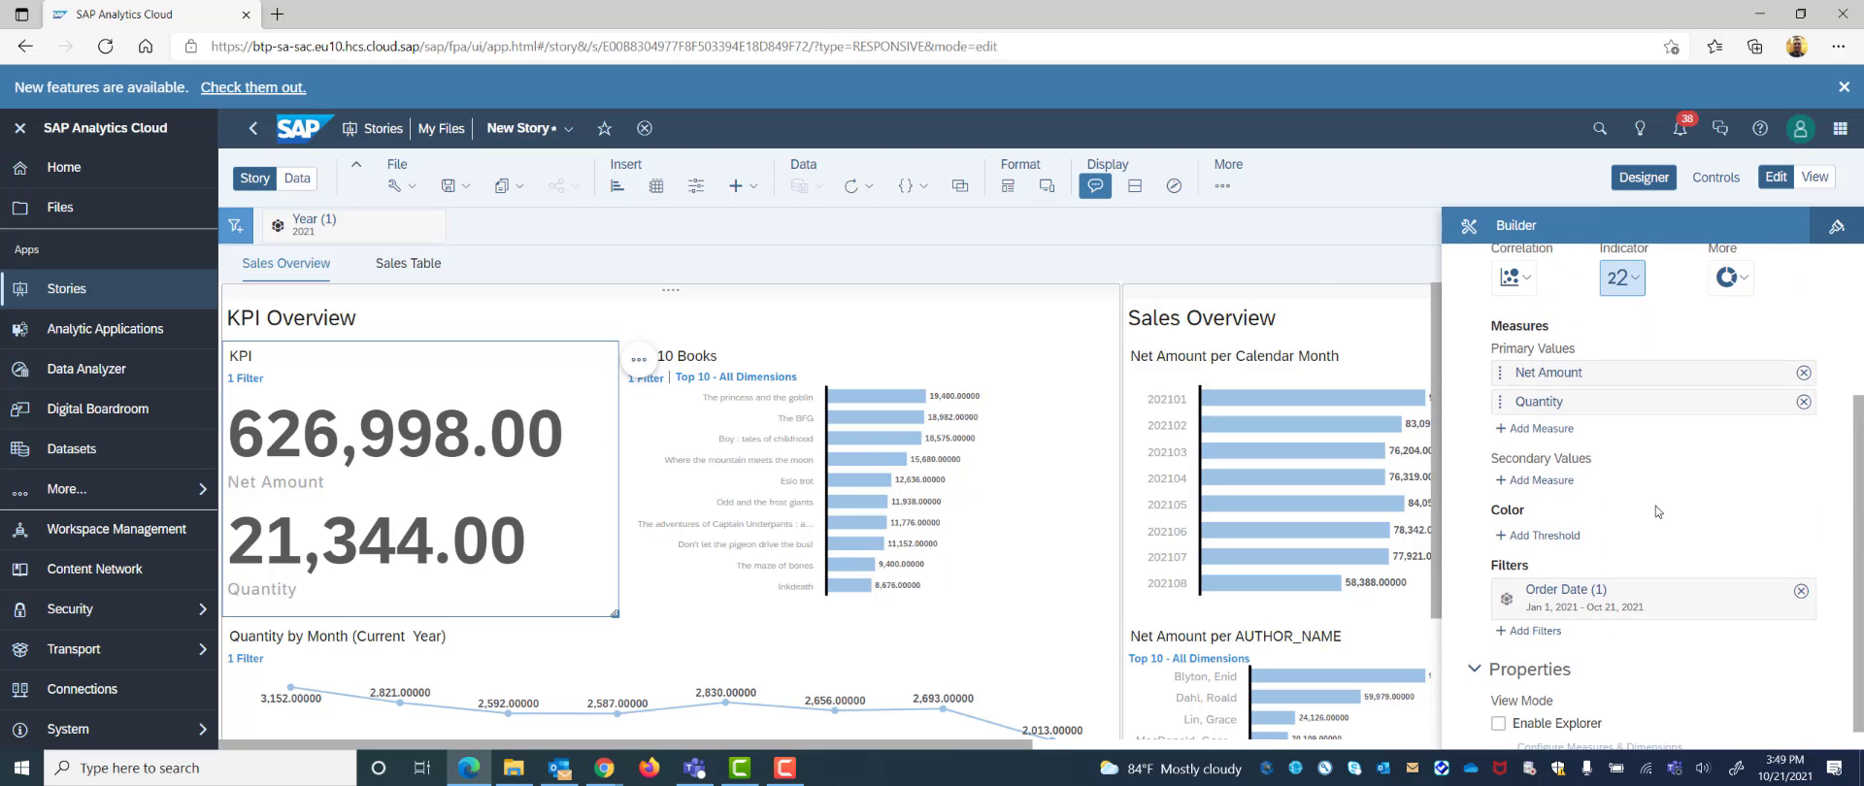
click(1532, 536)
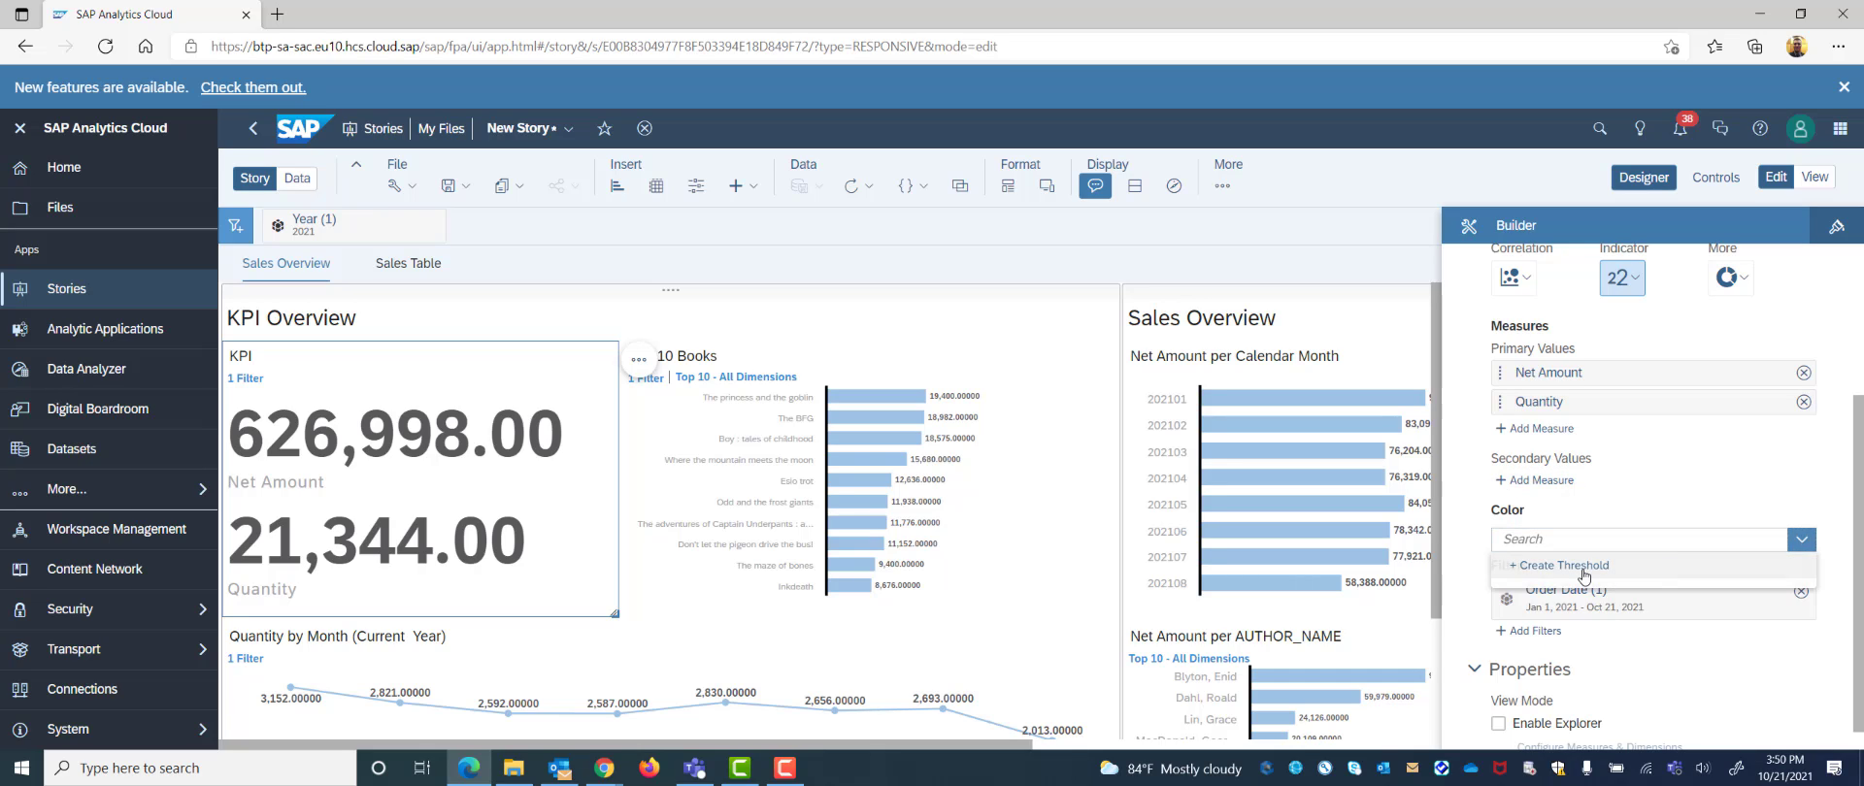
click(1582, 566)
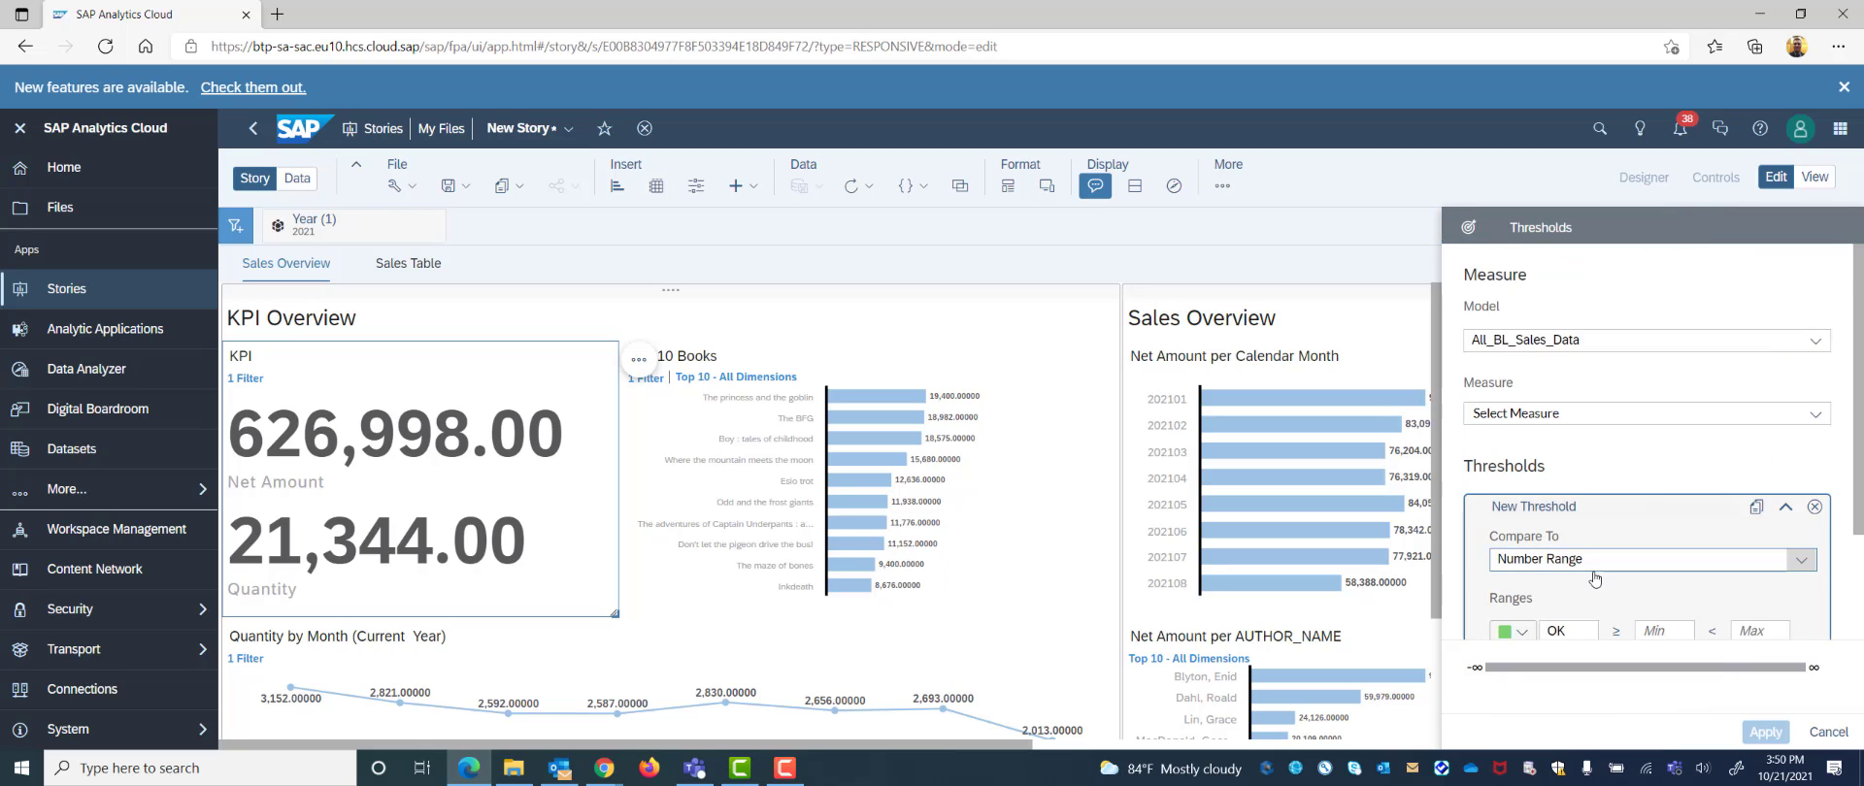
scroll(1594, 579, down, 2)
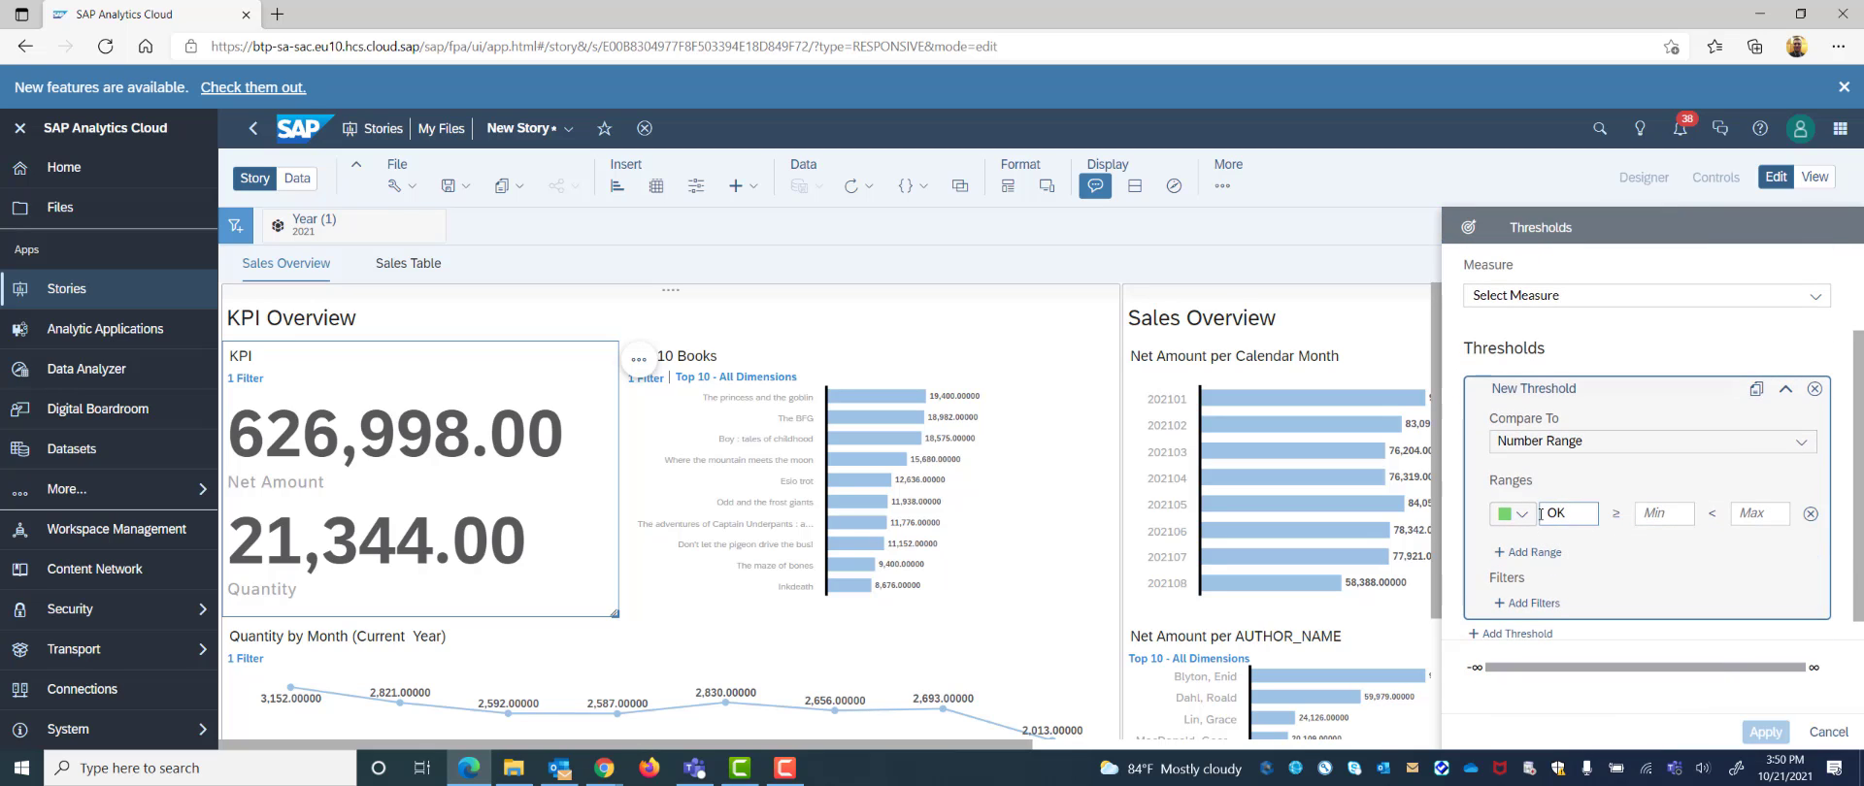
click(1529, 552)
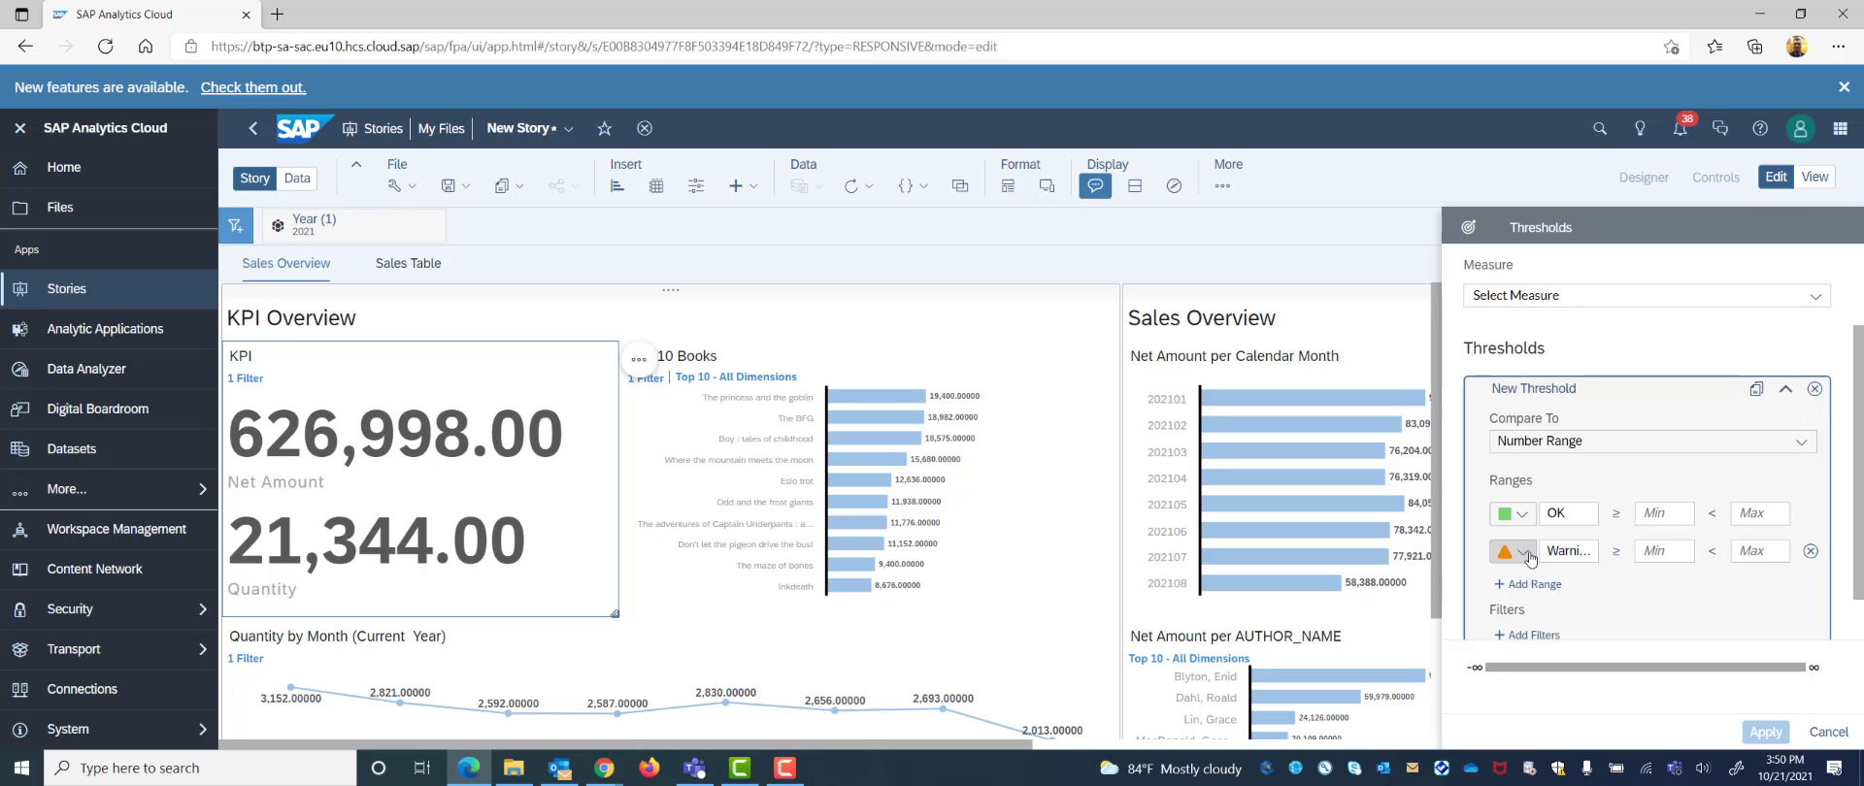
click(1529, 583)
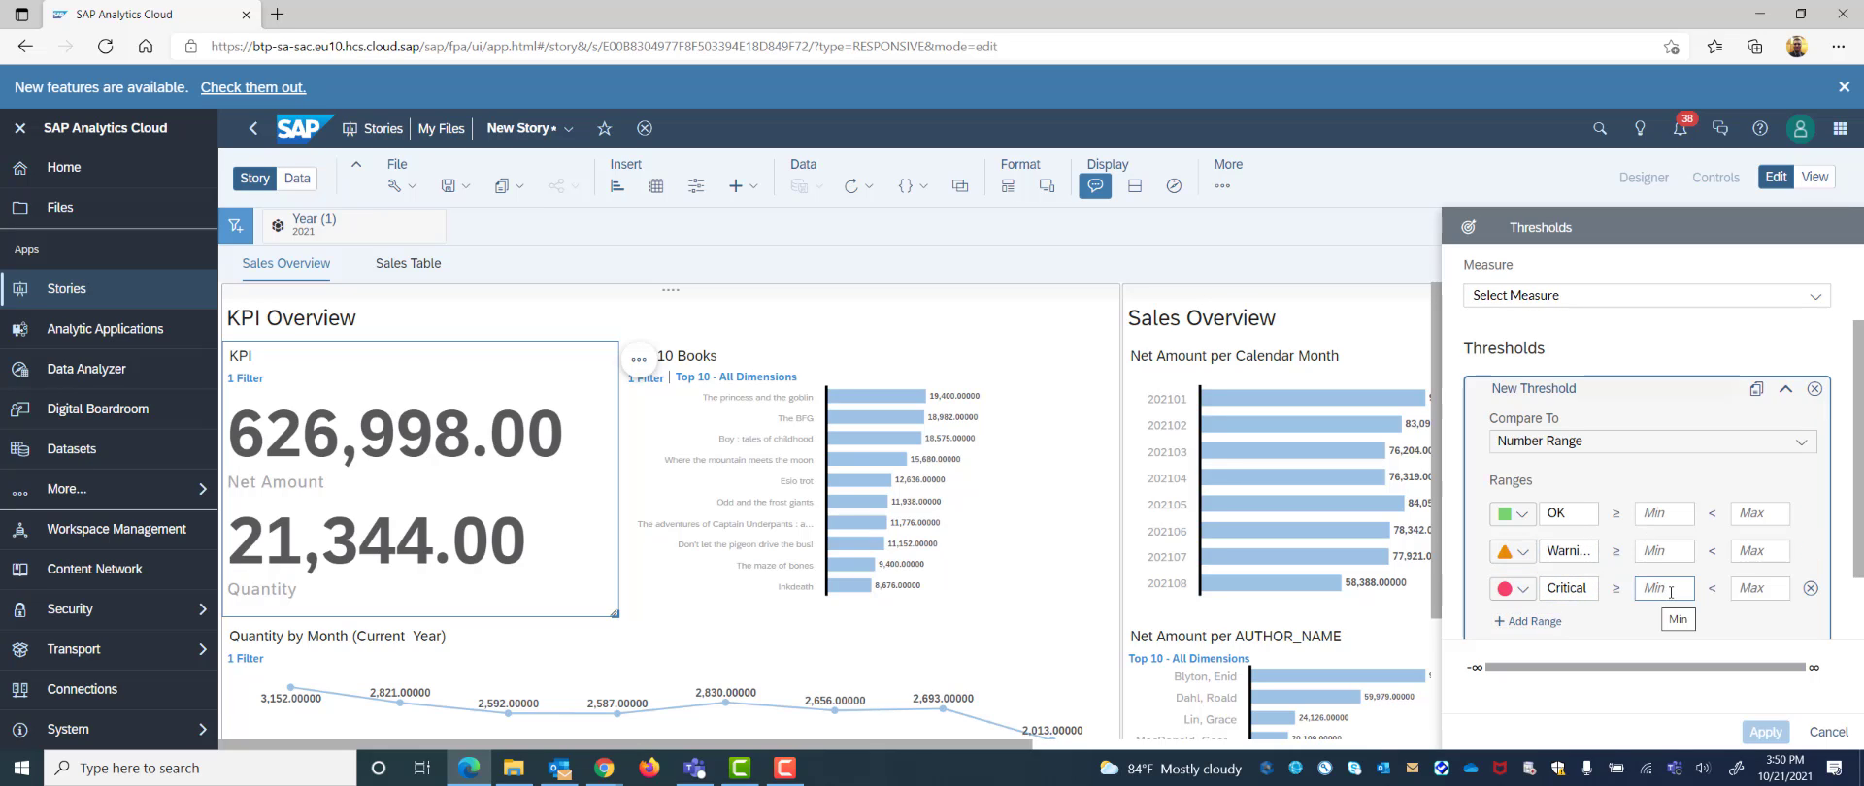
Try to set the Critical range below 600000 and the Warning range from 600001 to 650000
click(1753, 585)
text(6)
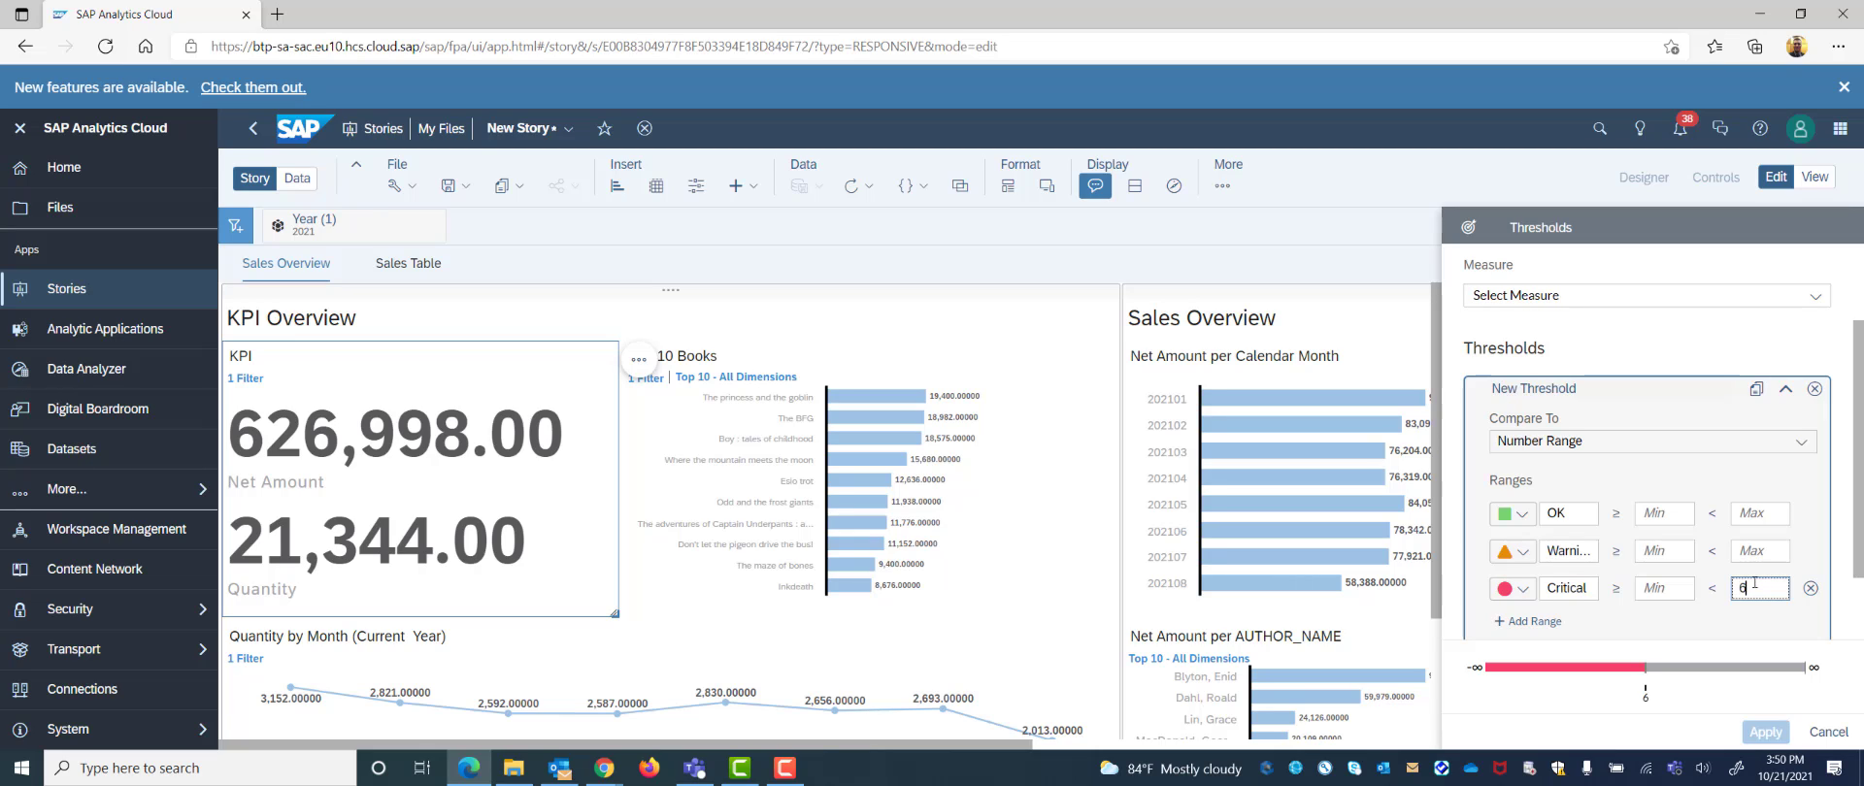
text(00000)
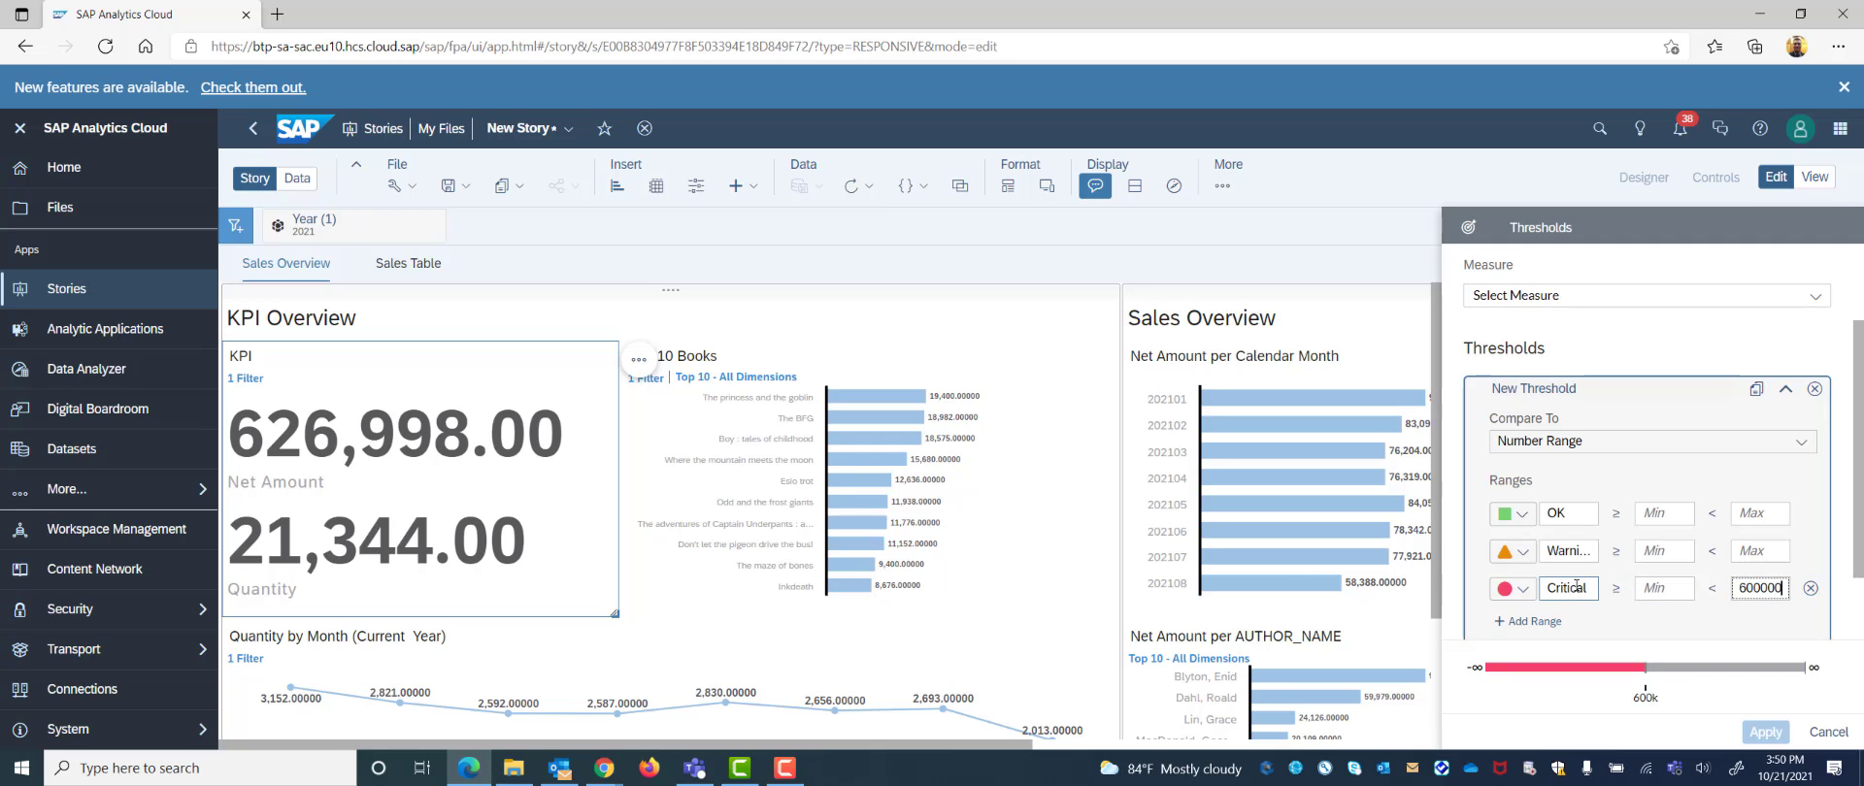
click(1673, 549)
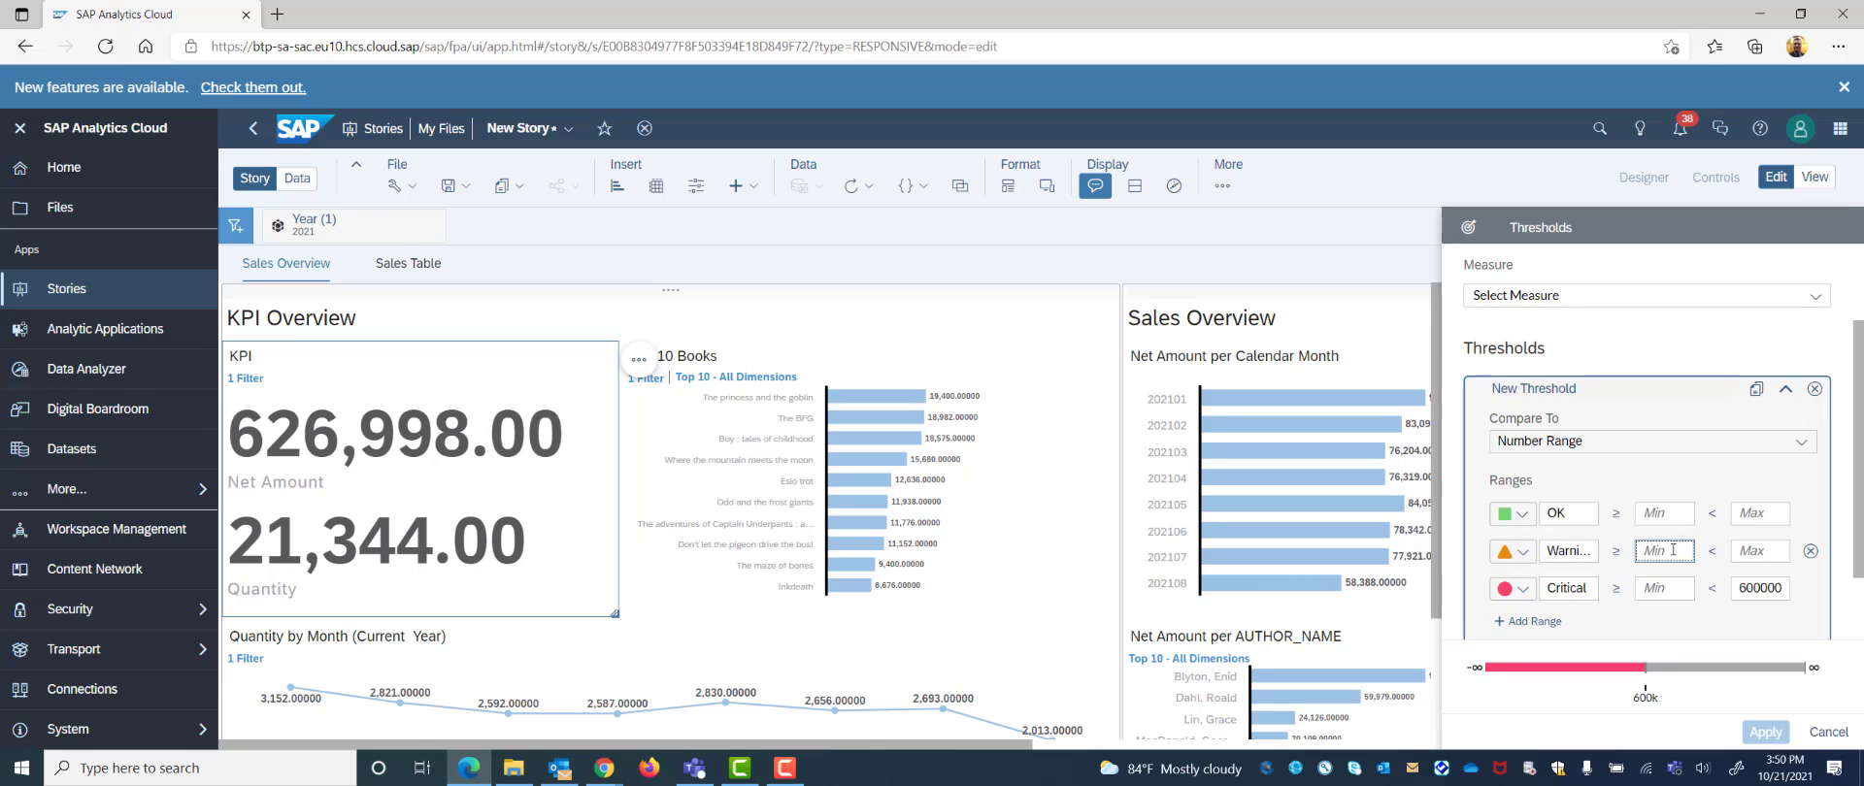
text(600)
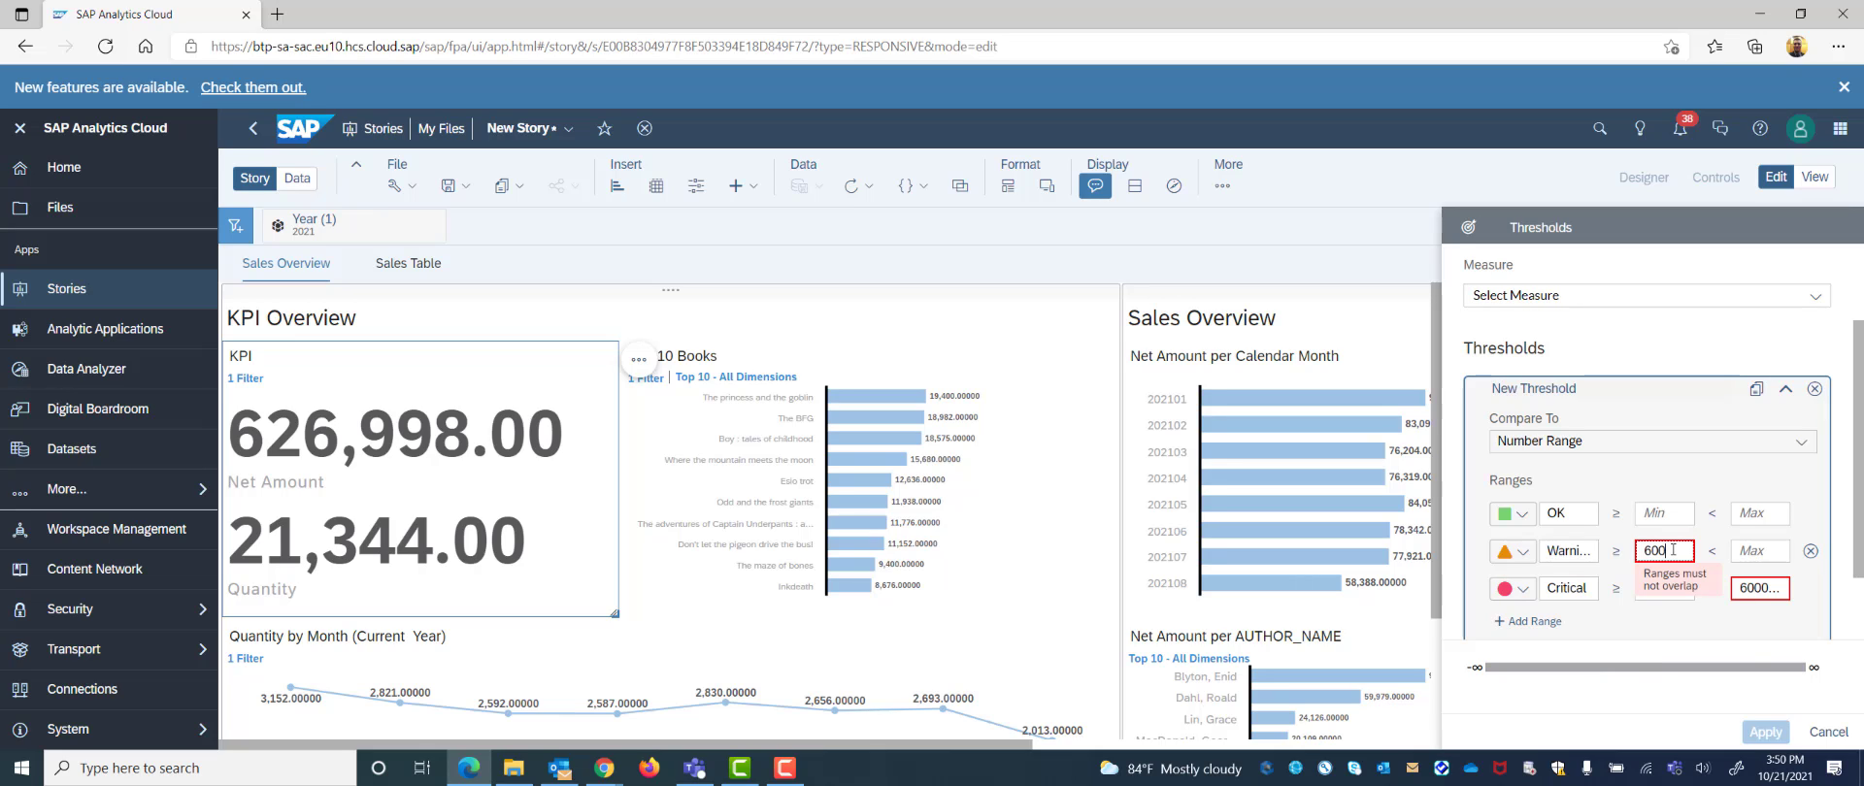
text(001)
click(1769, 554)
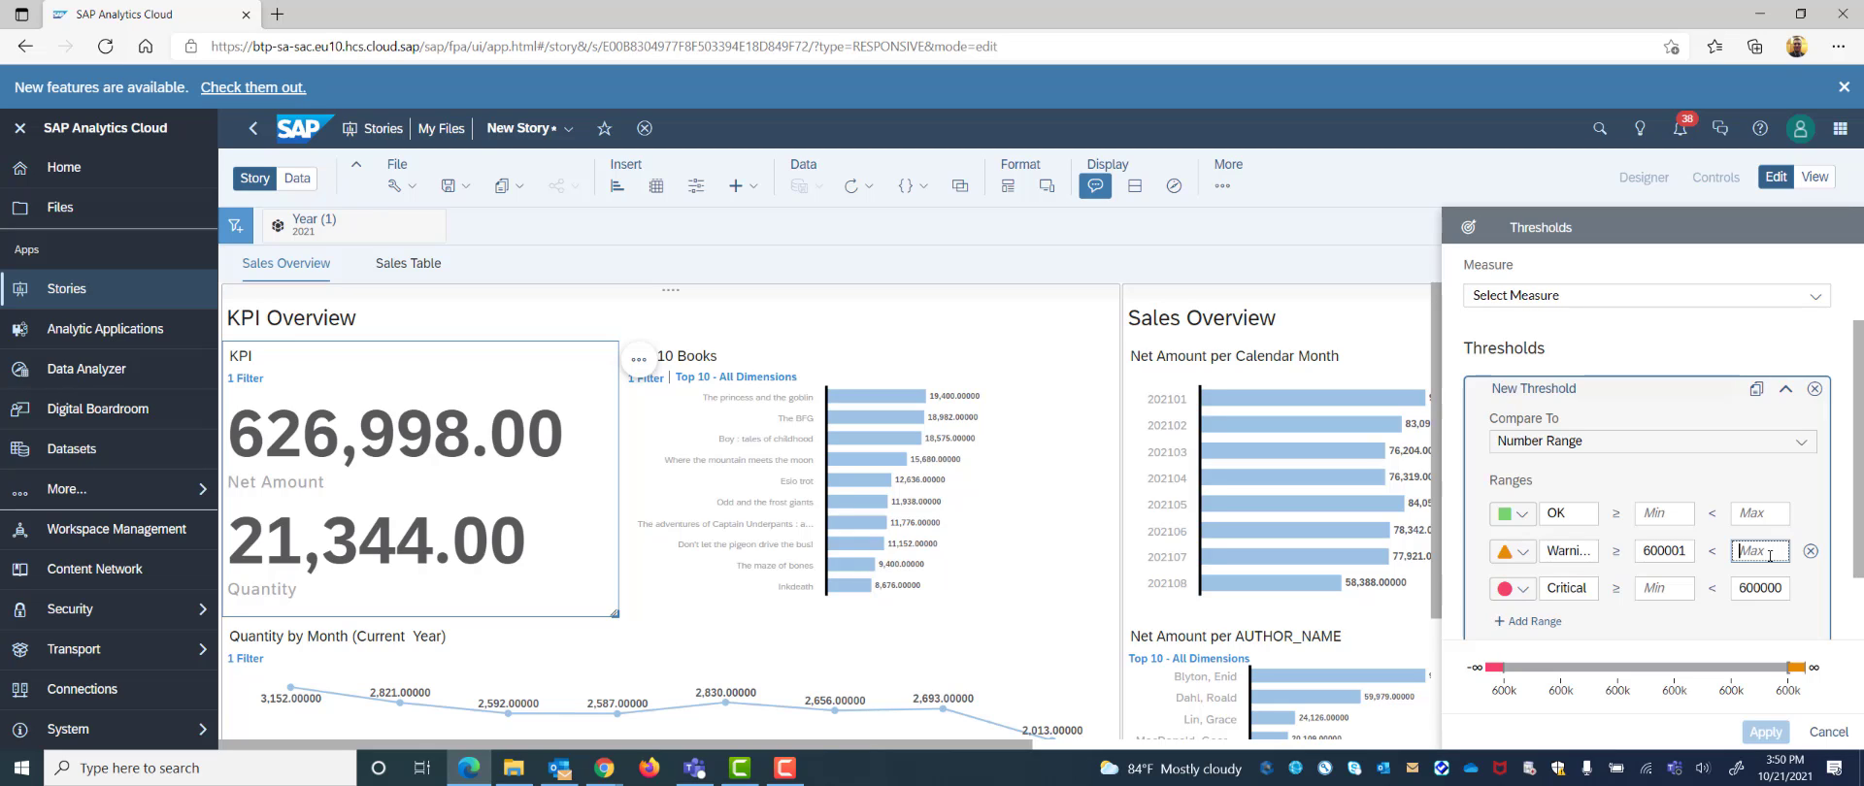
text(675)
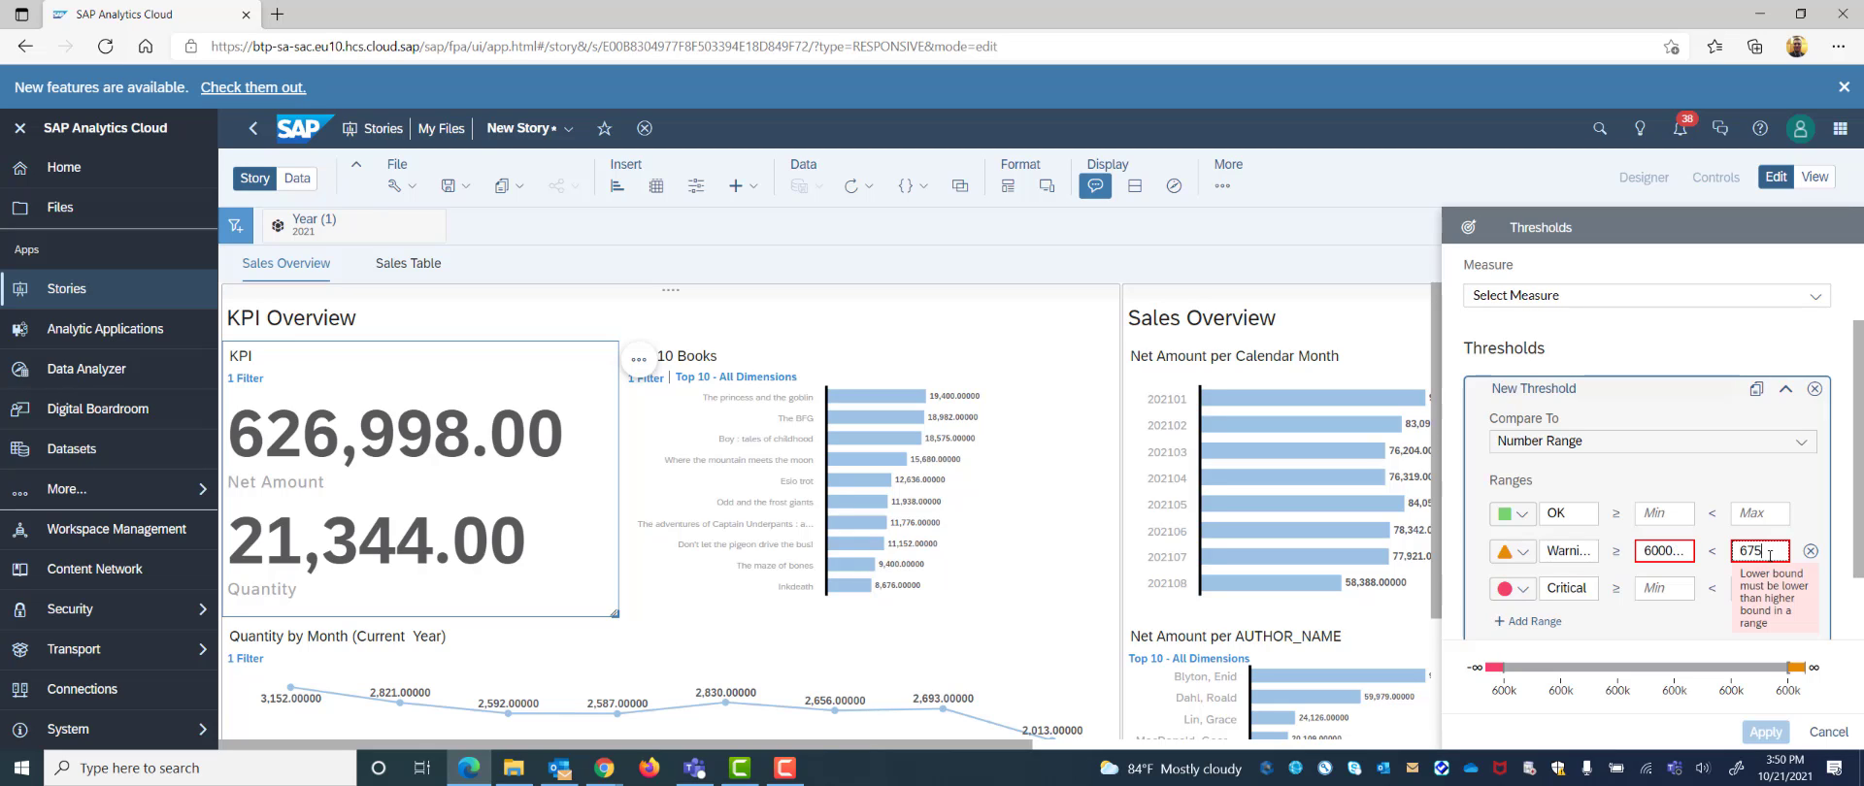
text(50000)
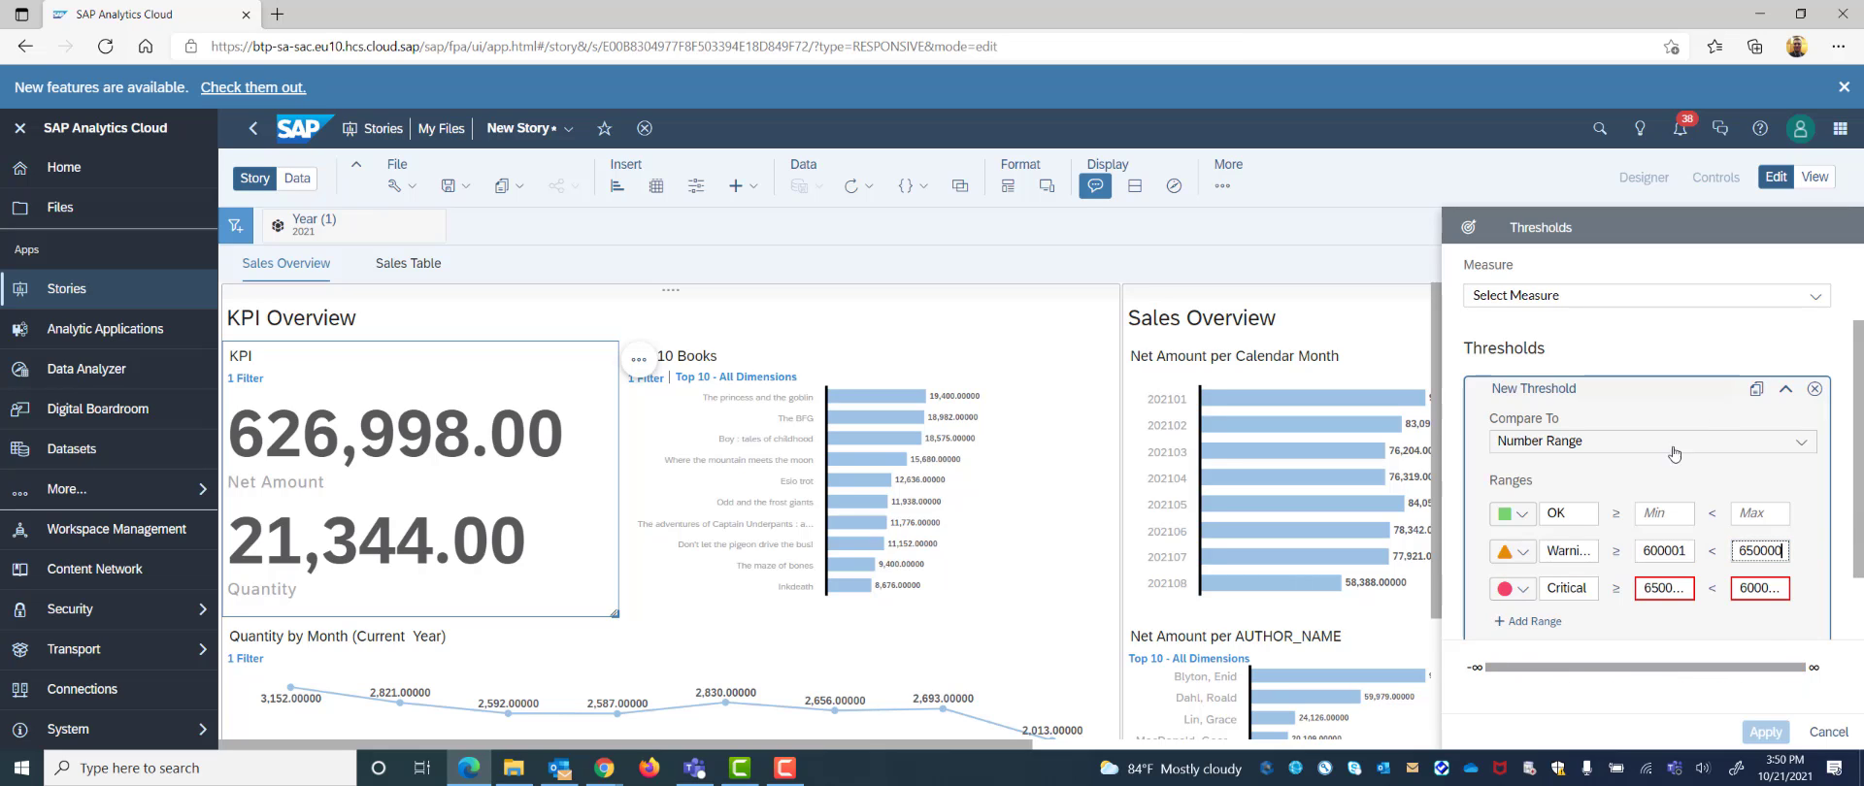
Clear the threshold range bounds and arrange the ranges in the order Critical, Warning, OK
click(1666, 587)
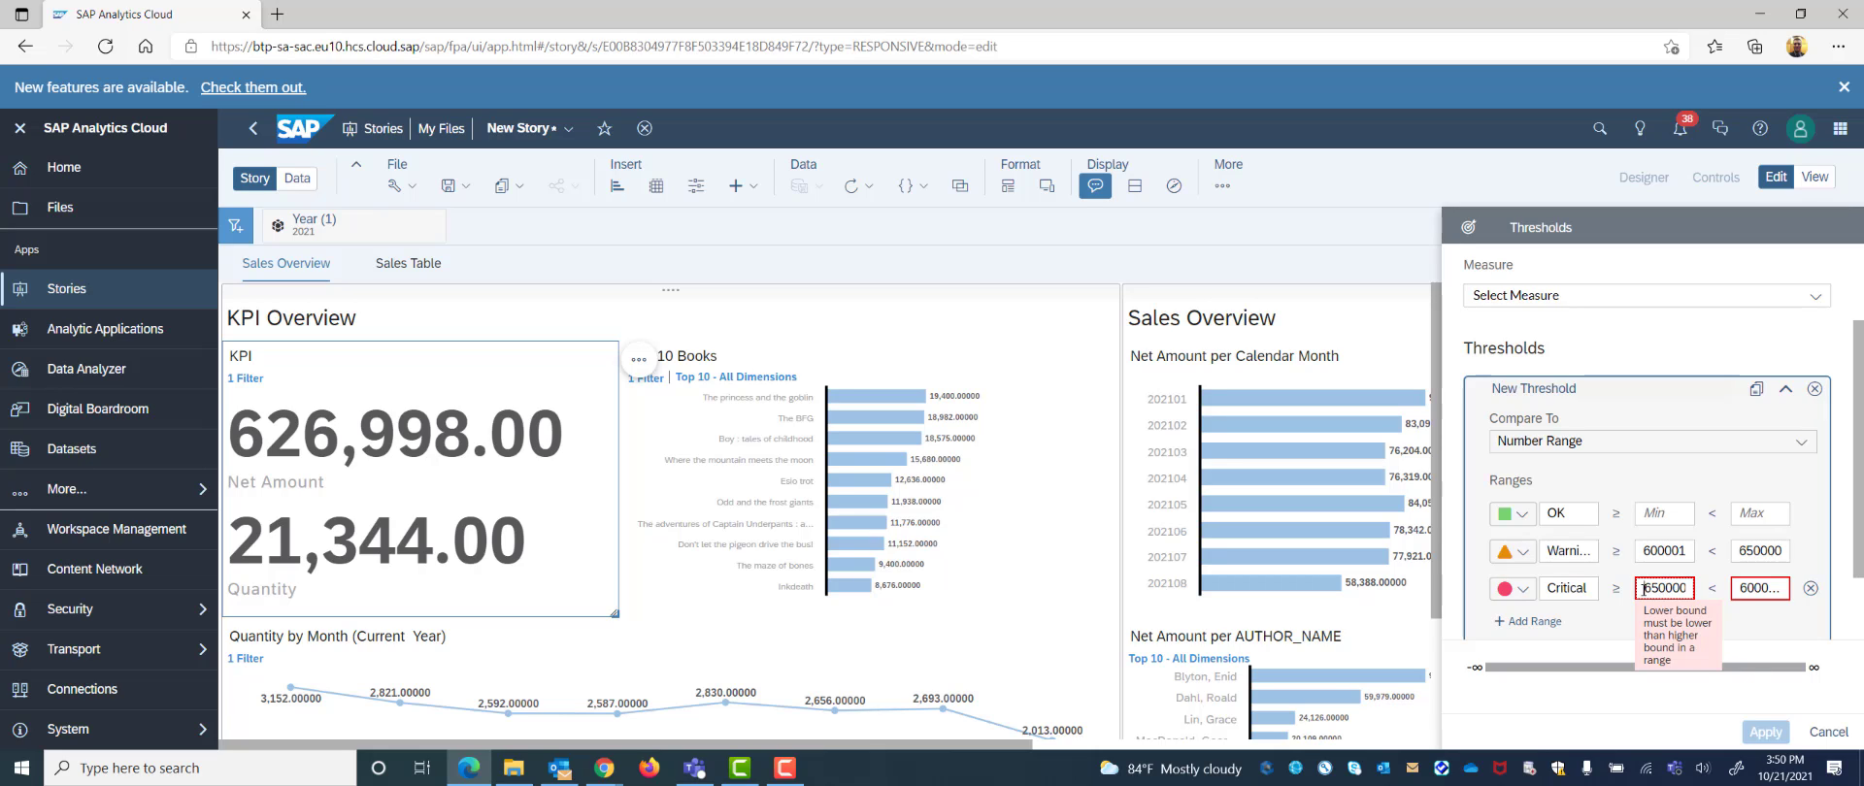
double_click(1643, 588)
key(BackSpace)
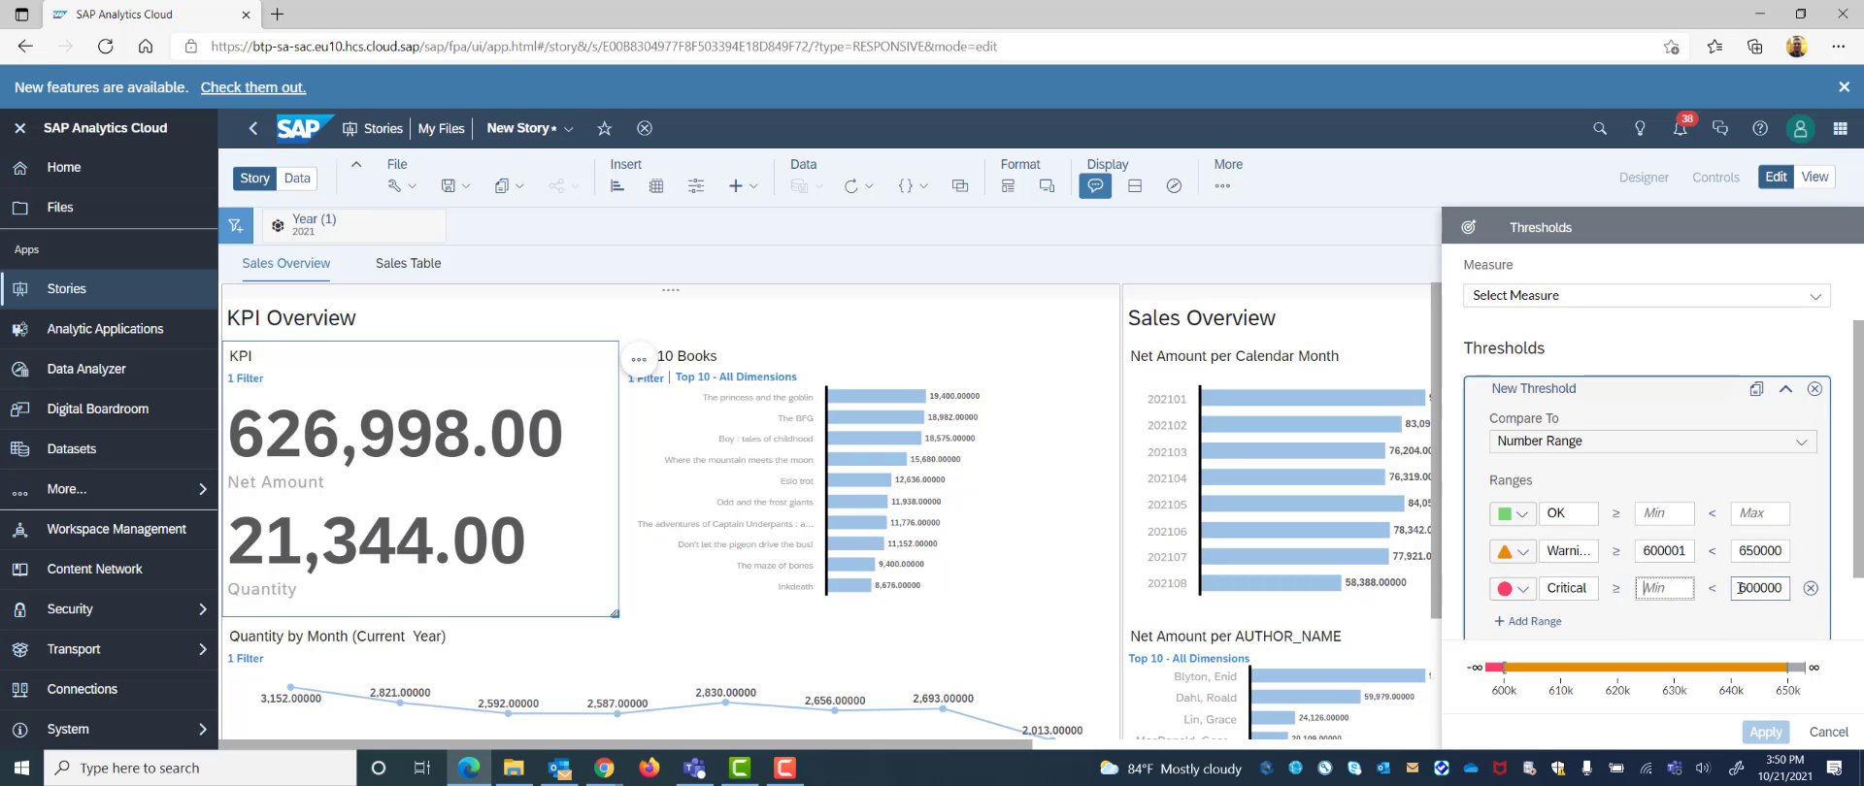
drag(1740, 588, 1795, 593)
key(BackSpace)
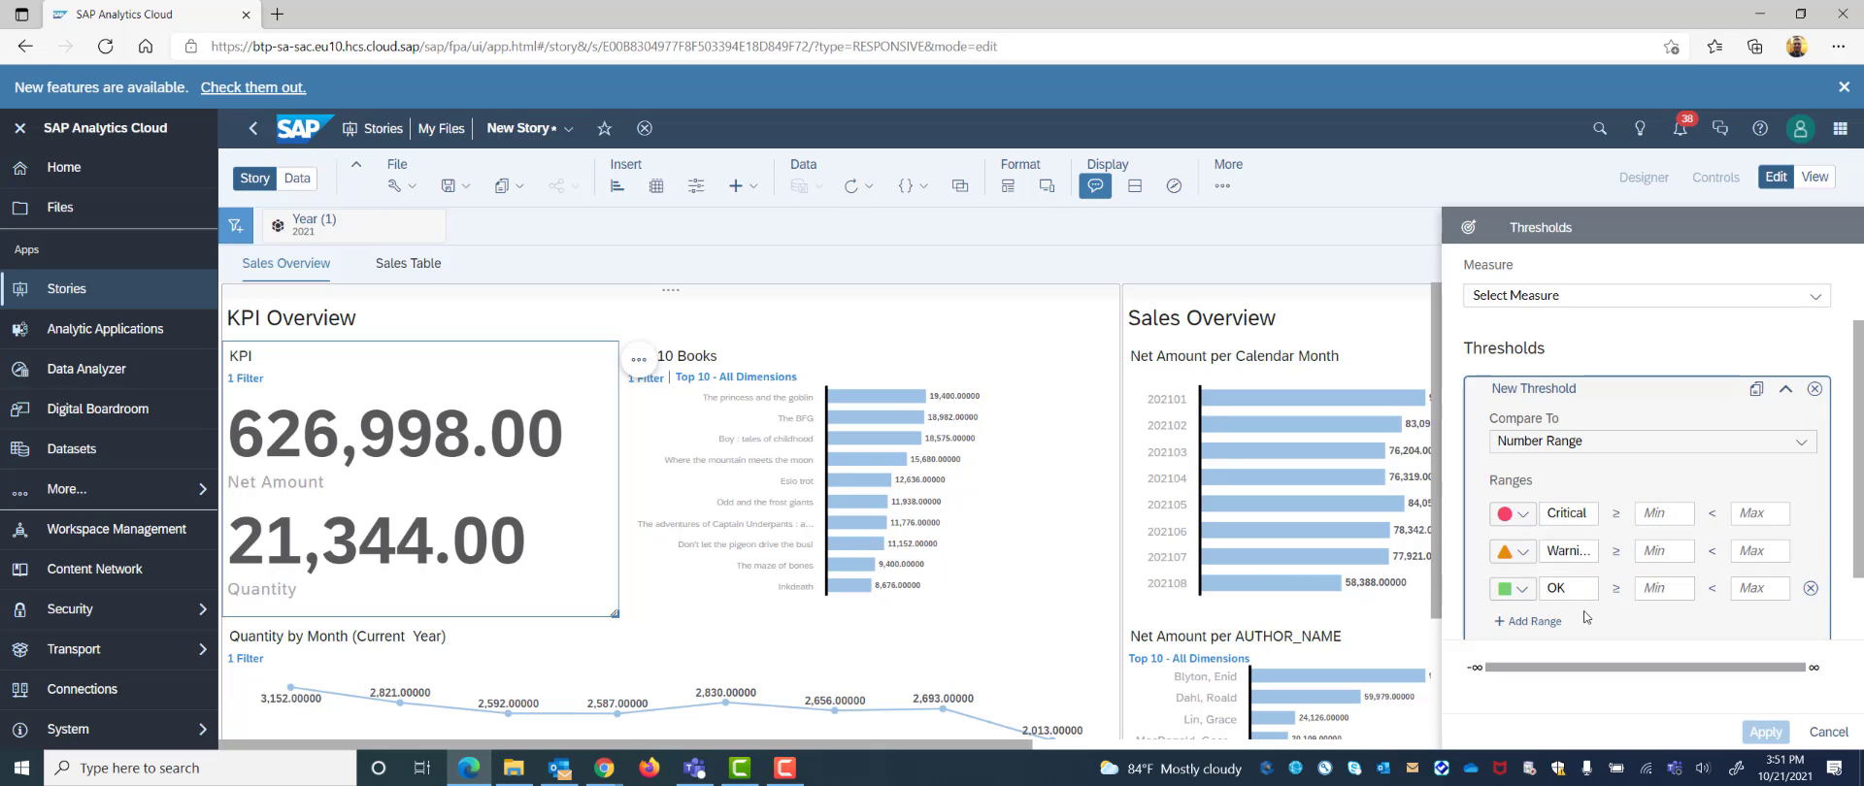
Set the maximum of the Critical range to 600000 and the maximum of the Warning range to 650000
click(1685, 510)
click(1737, 513)
text(60000)
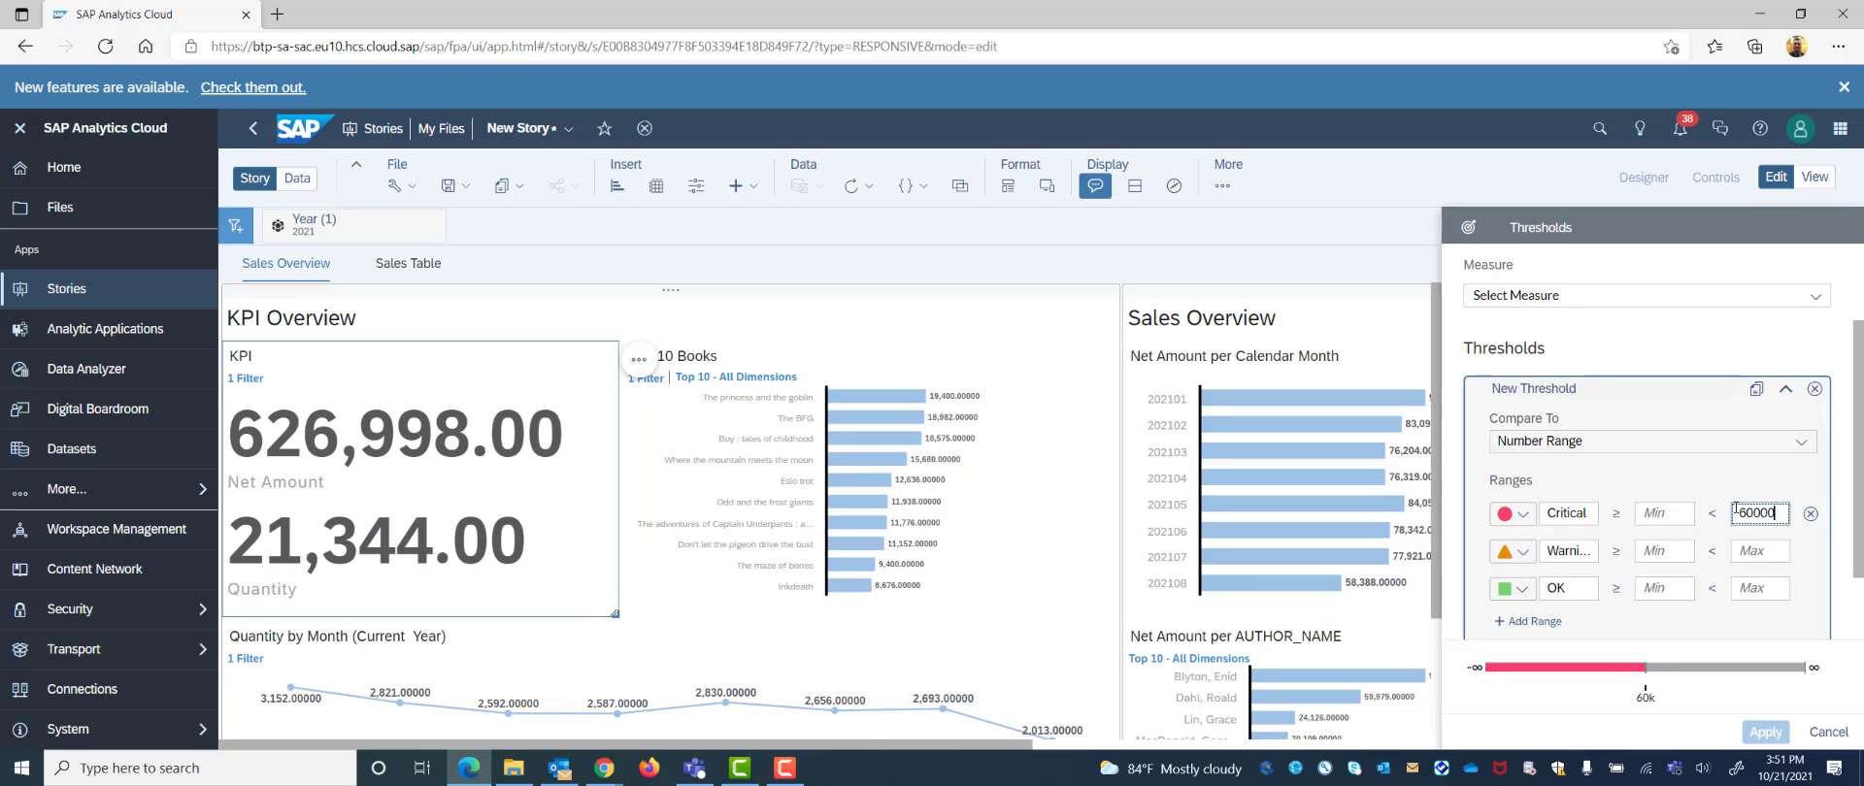
text(0)
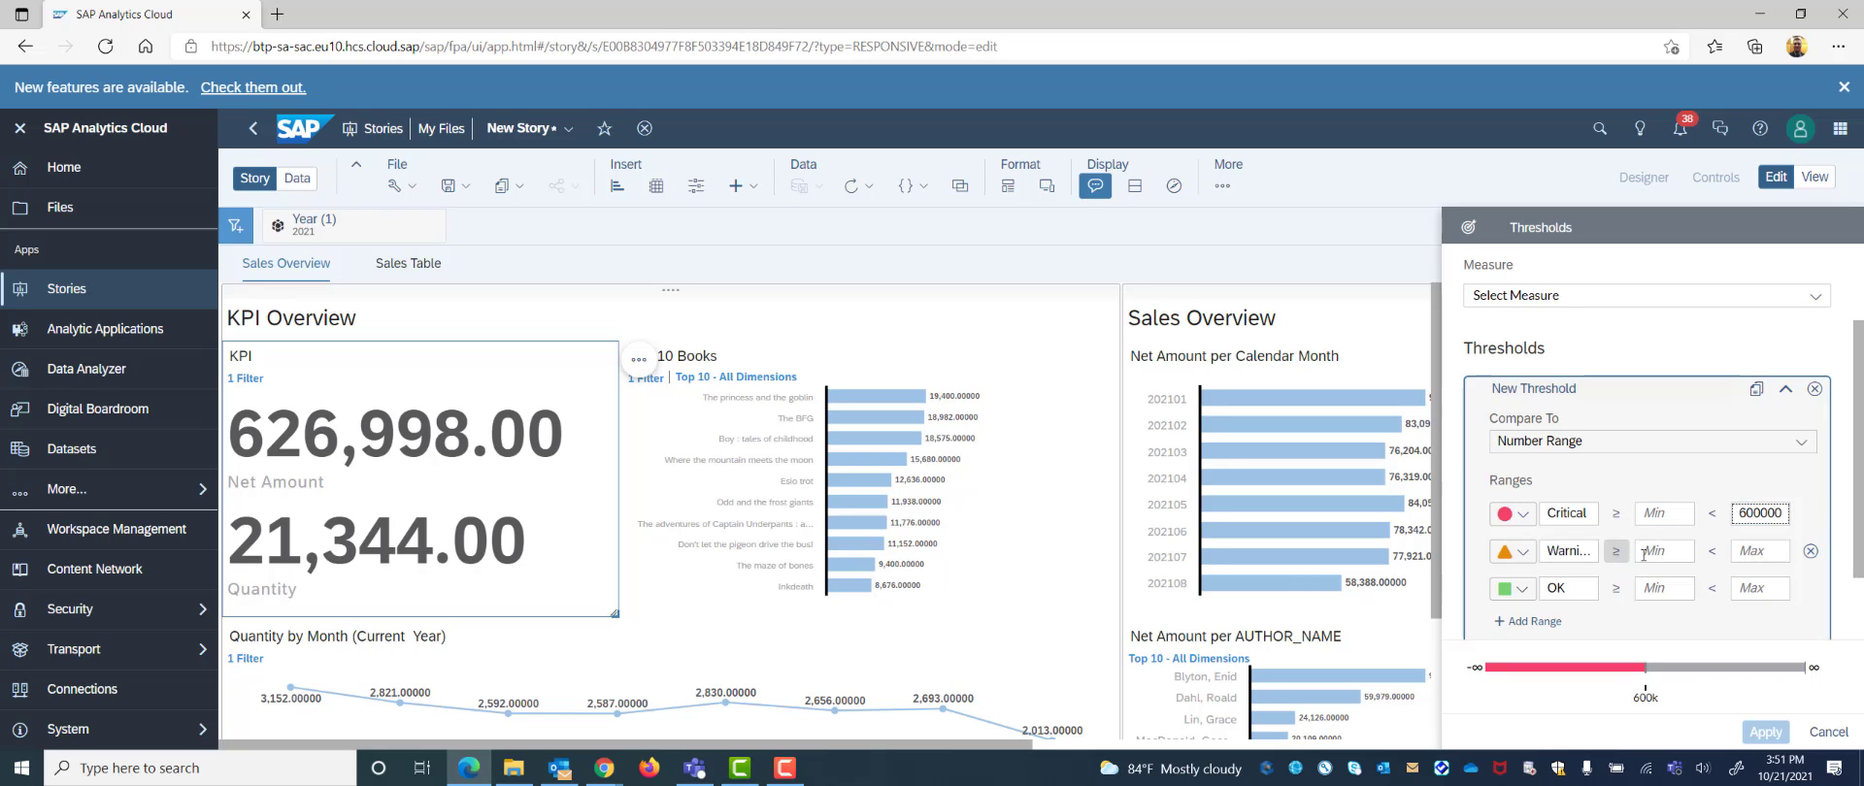
click(1749, 552)
text(65000)
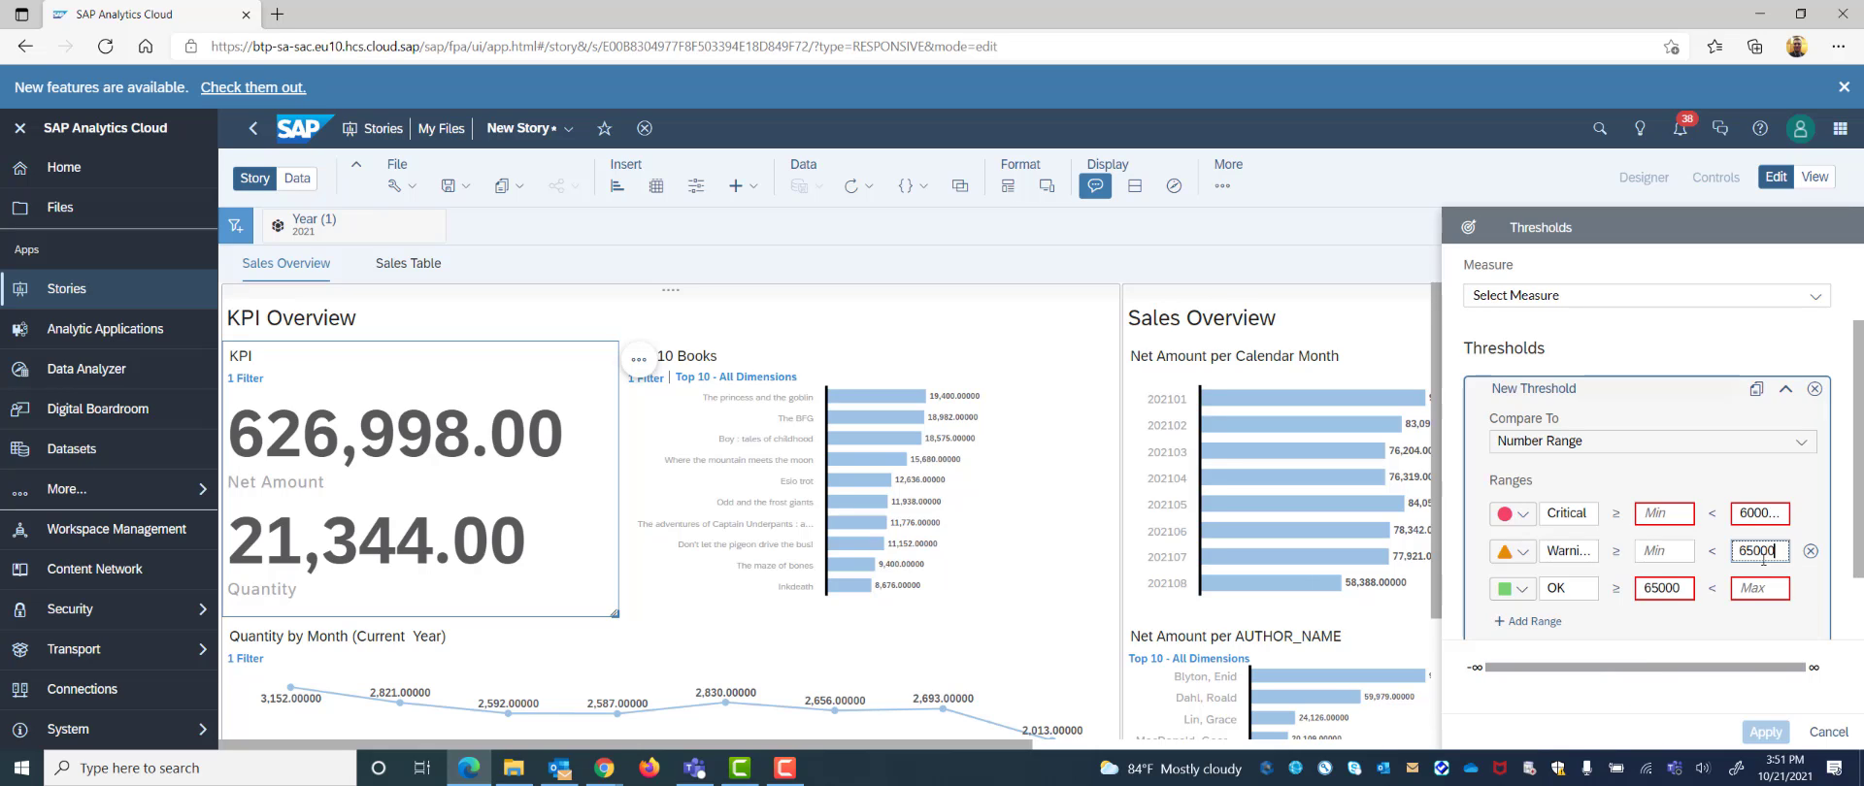
text(0)
click(1776, 588)
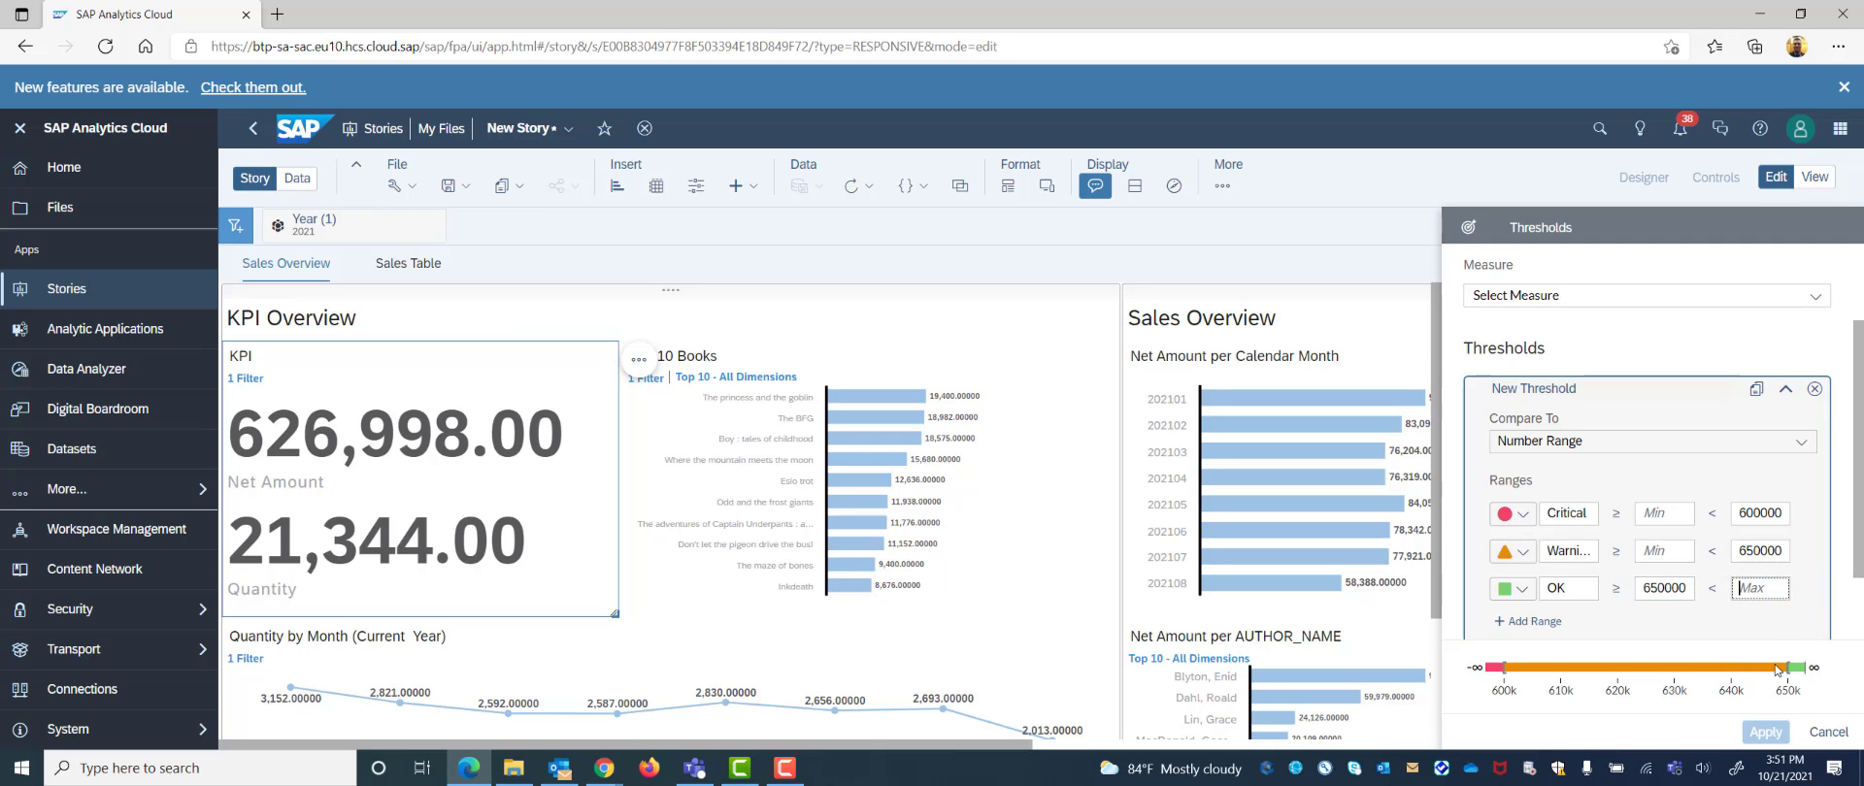
Set the minimum of the Warning range to 600000
click(1663, 552)
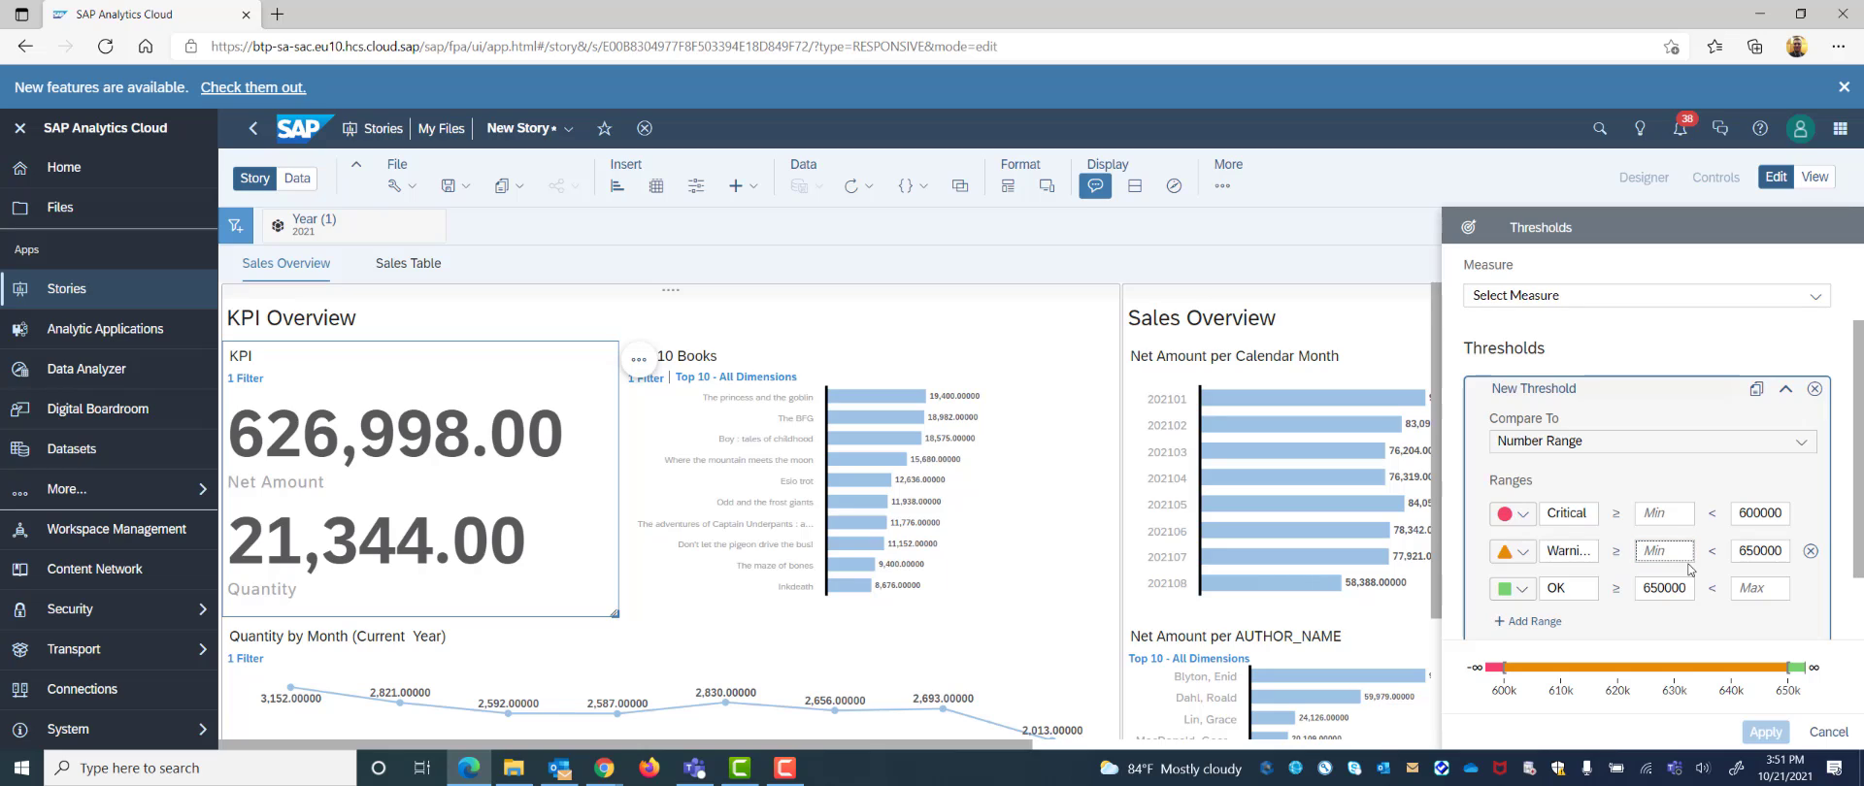
text(600)
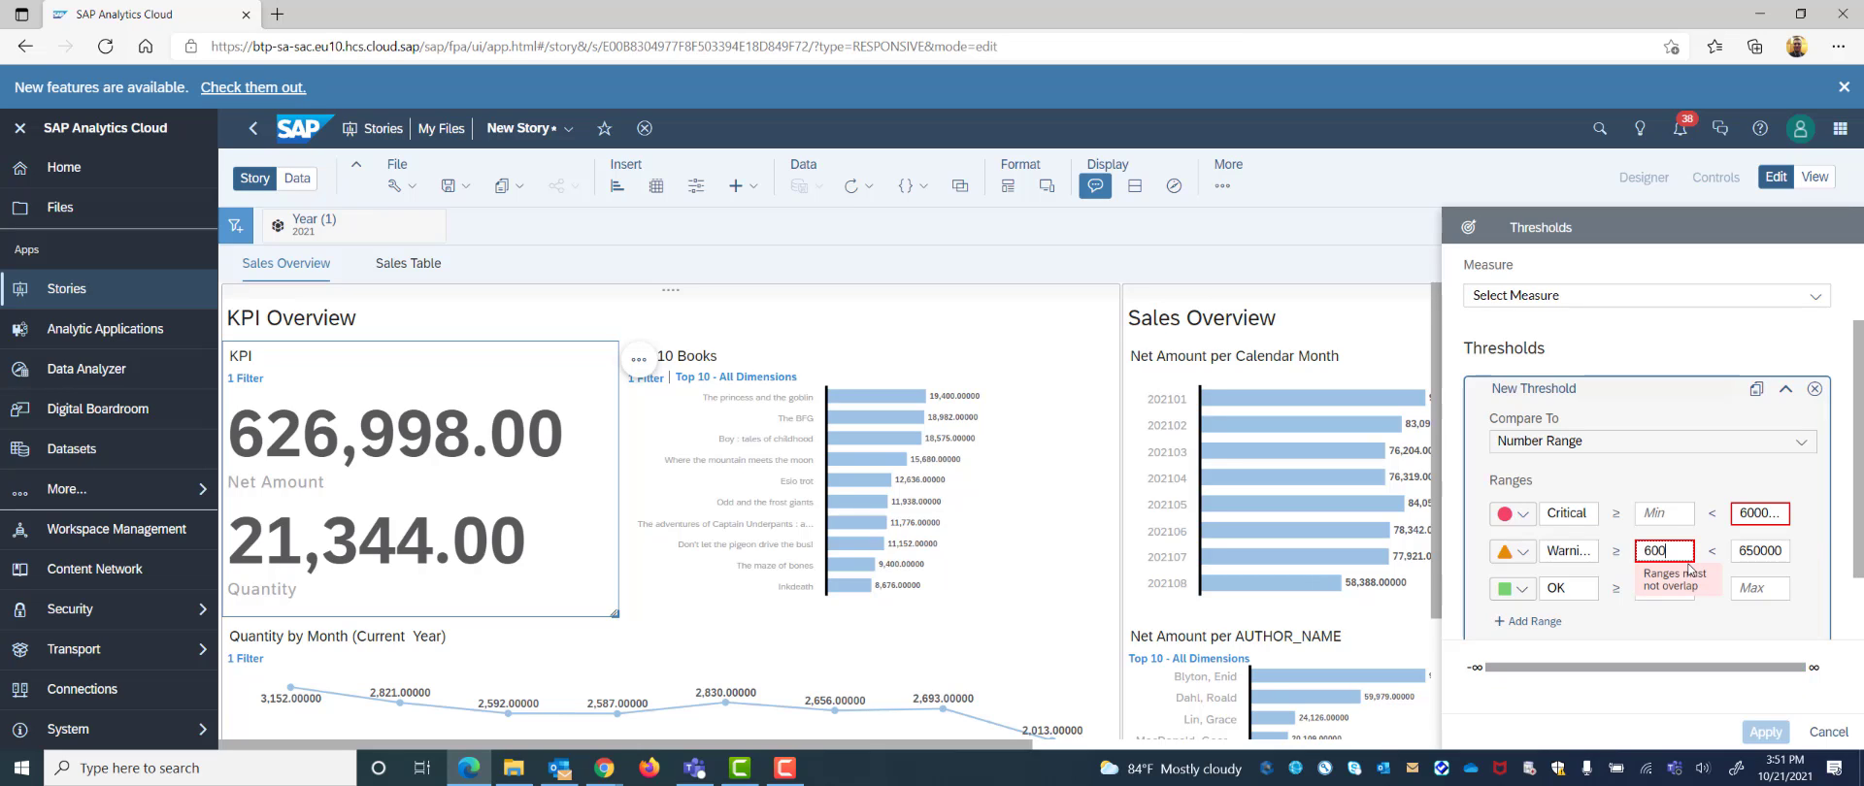
text(000)
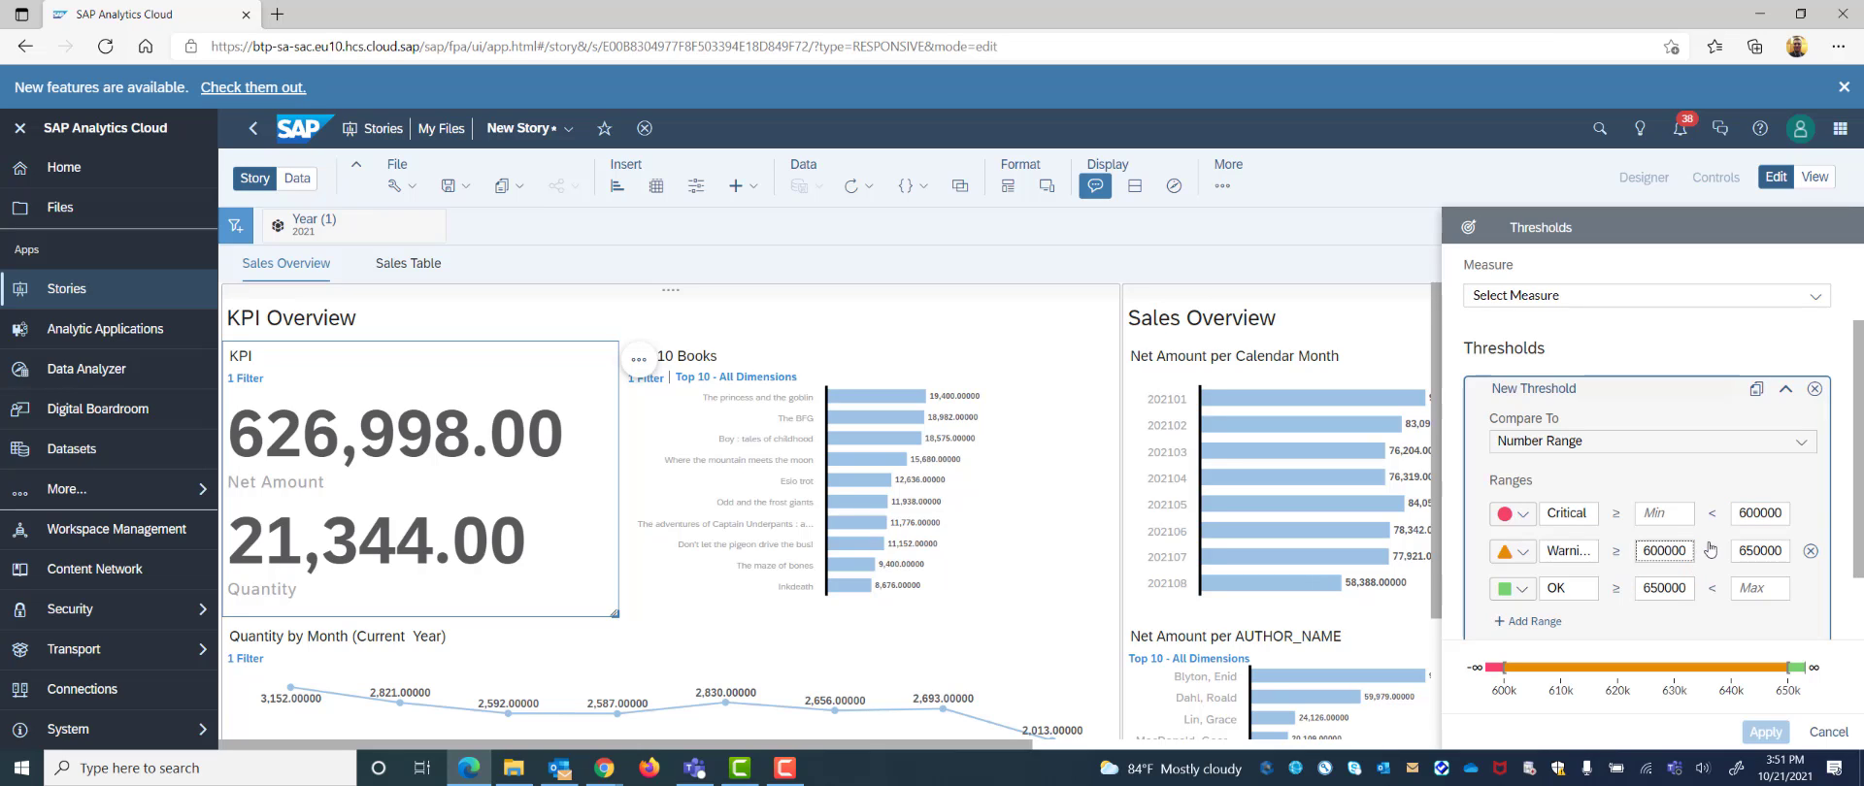
click(1731, 477)
click(1759, 512)
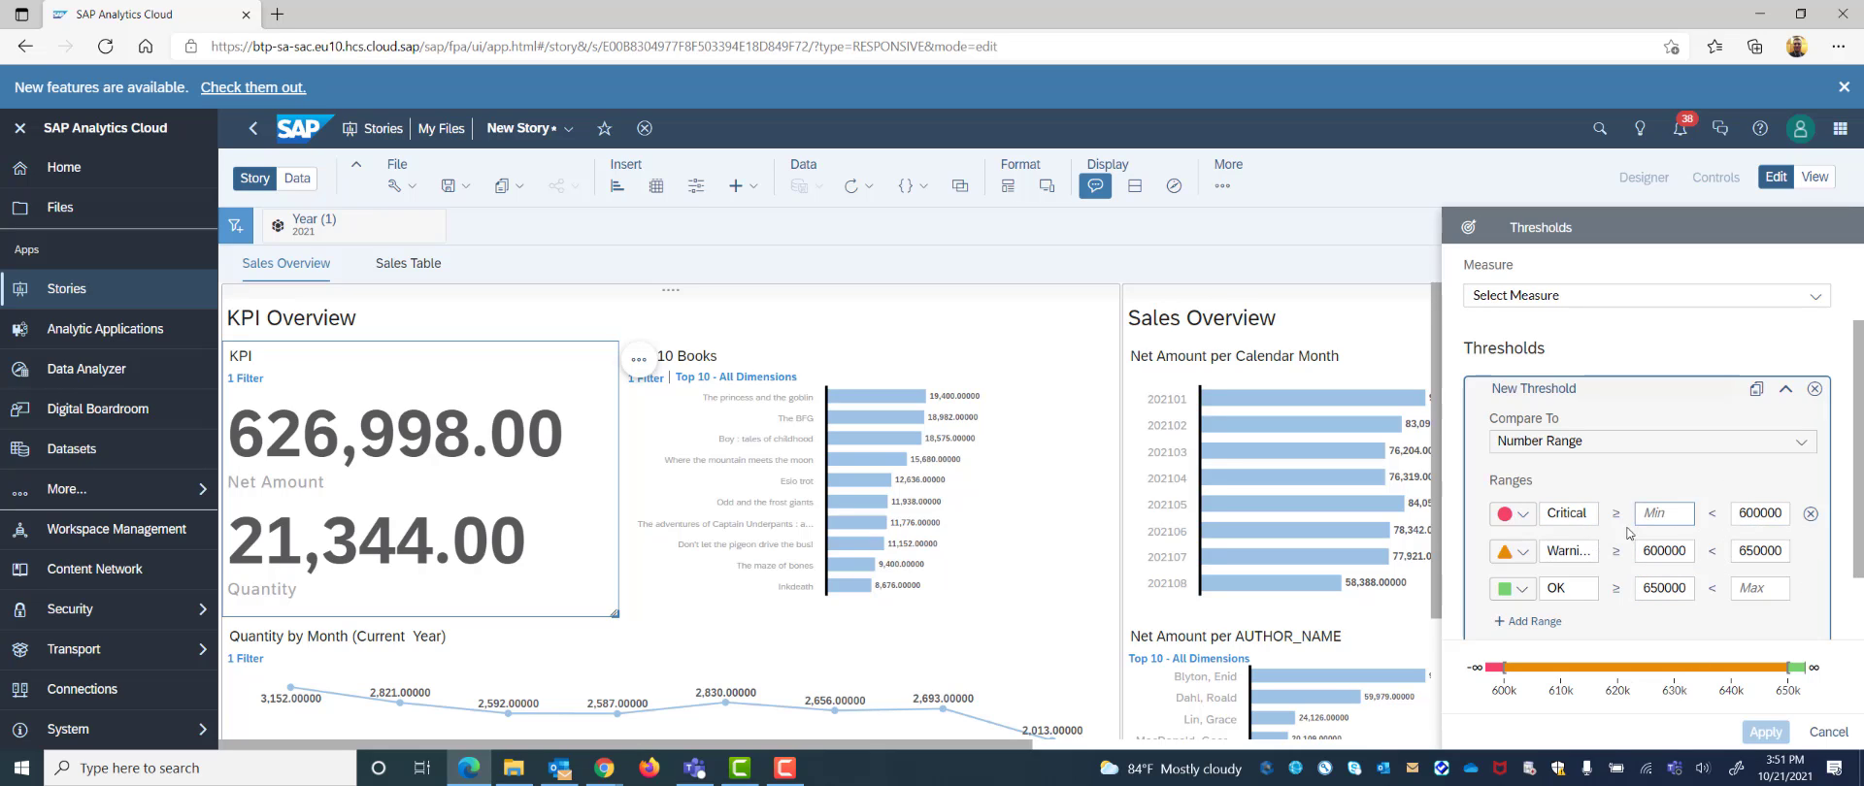
Assign the threshold ranges to the Net Amount measure and apply them to the KPI chart
click(1568, 517)
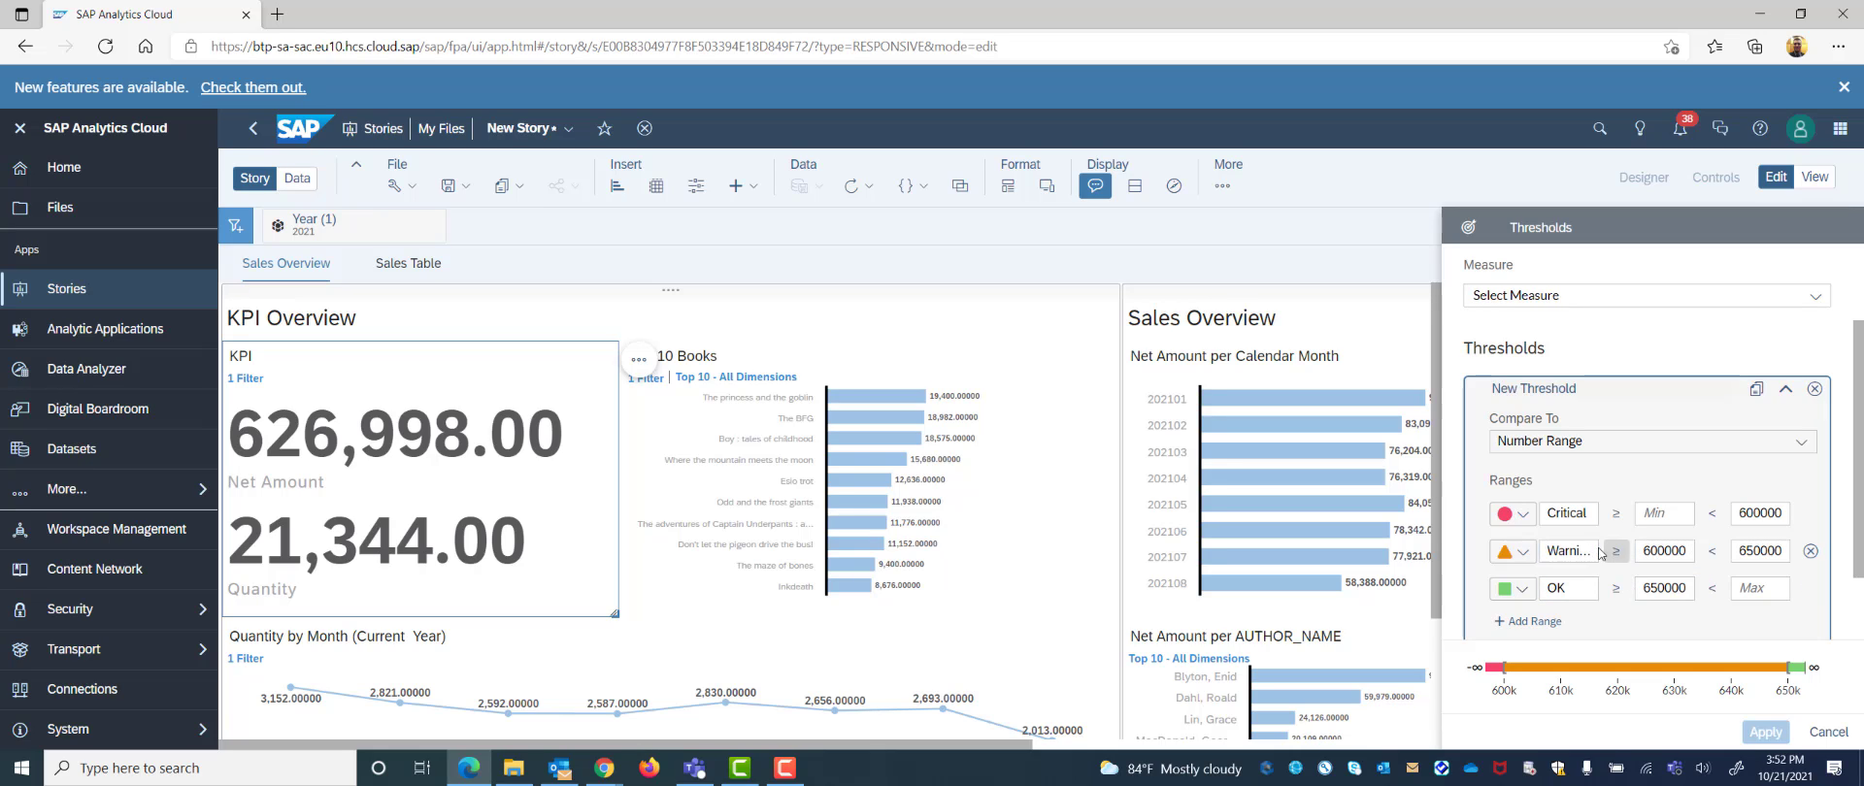
click(1563, 589)
click(1672, 587)
scroll(1755, 594, down, 1)
scroll(1698, 560, up, 2)
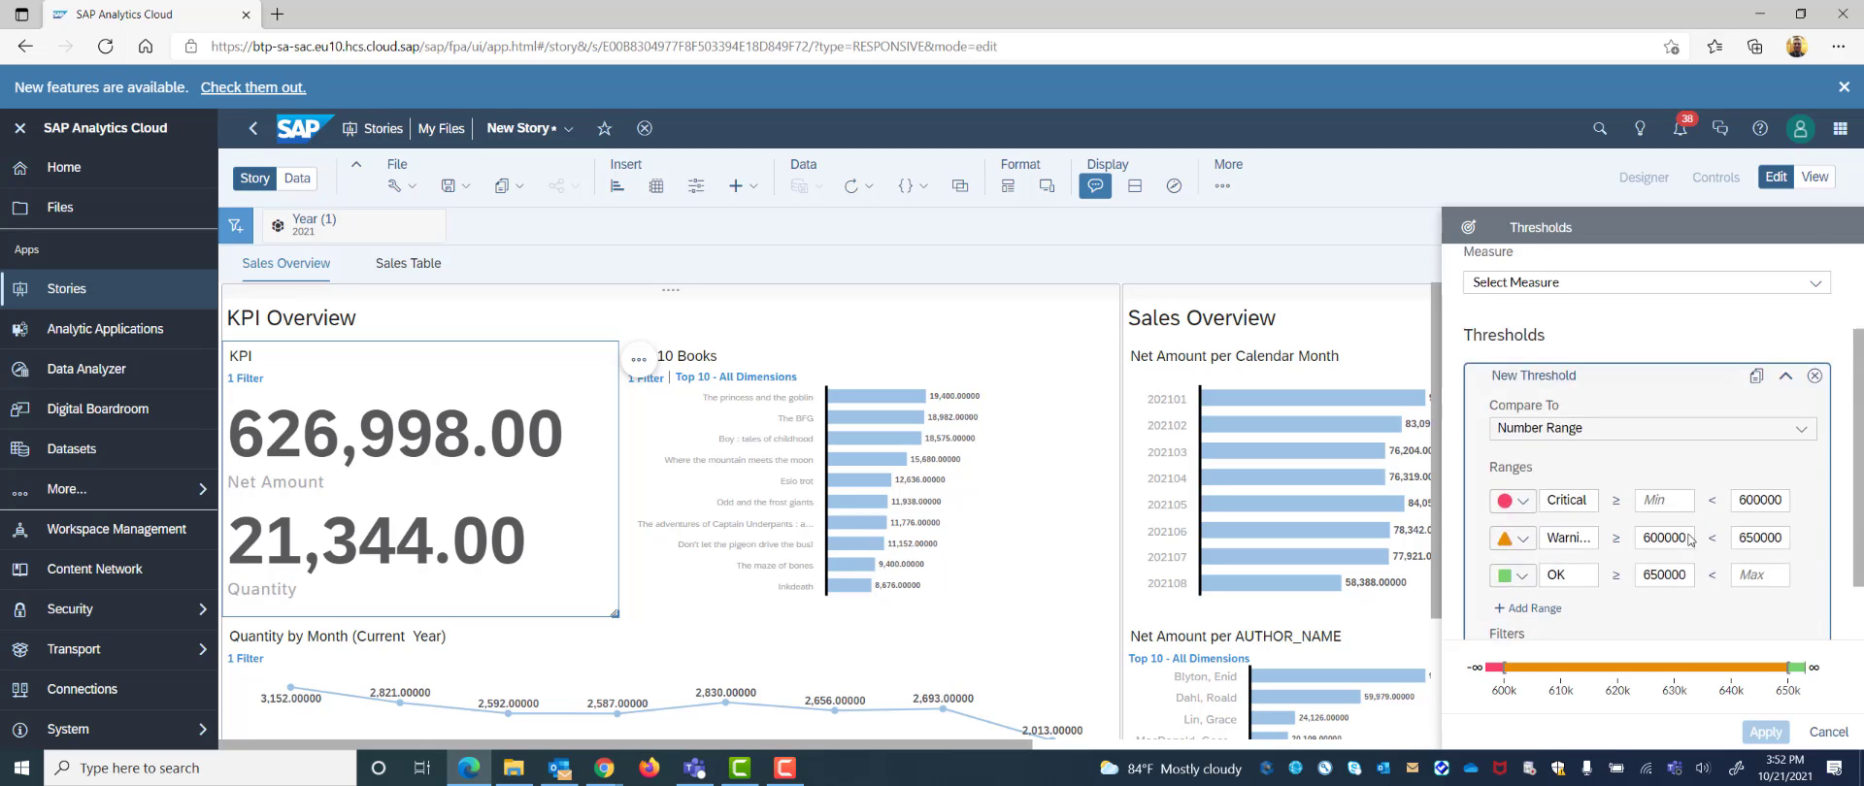
click(1784, 413)
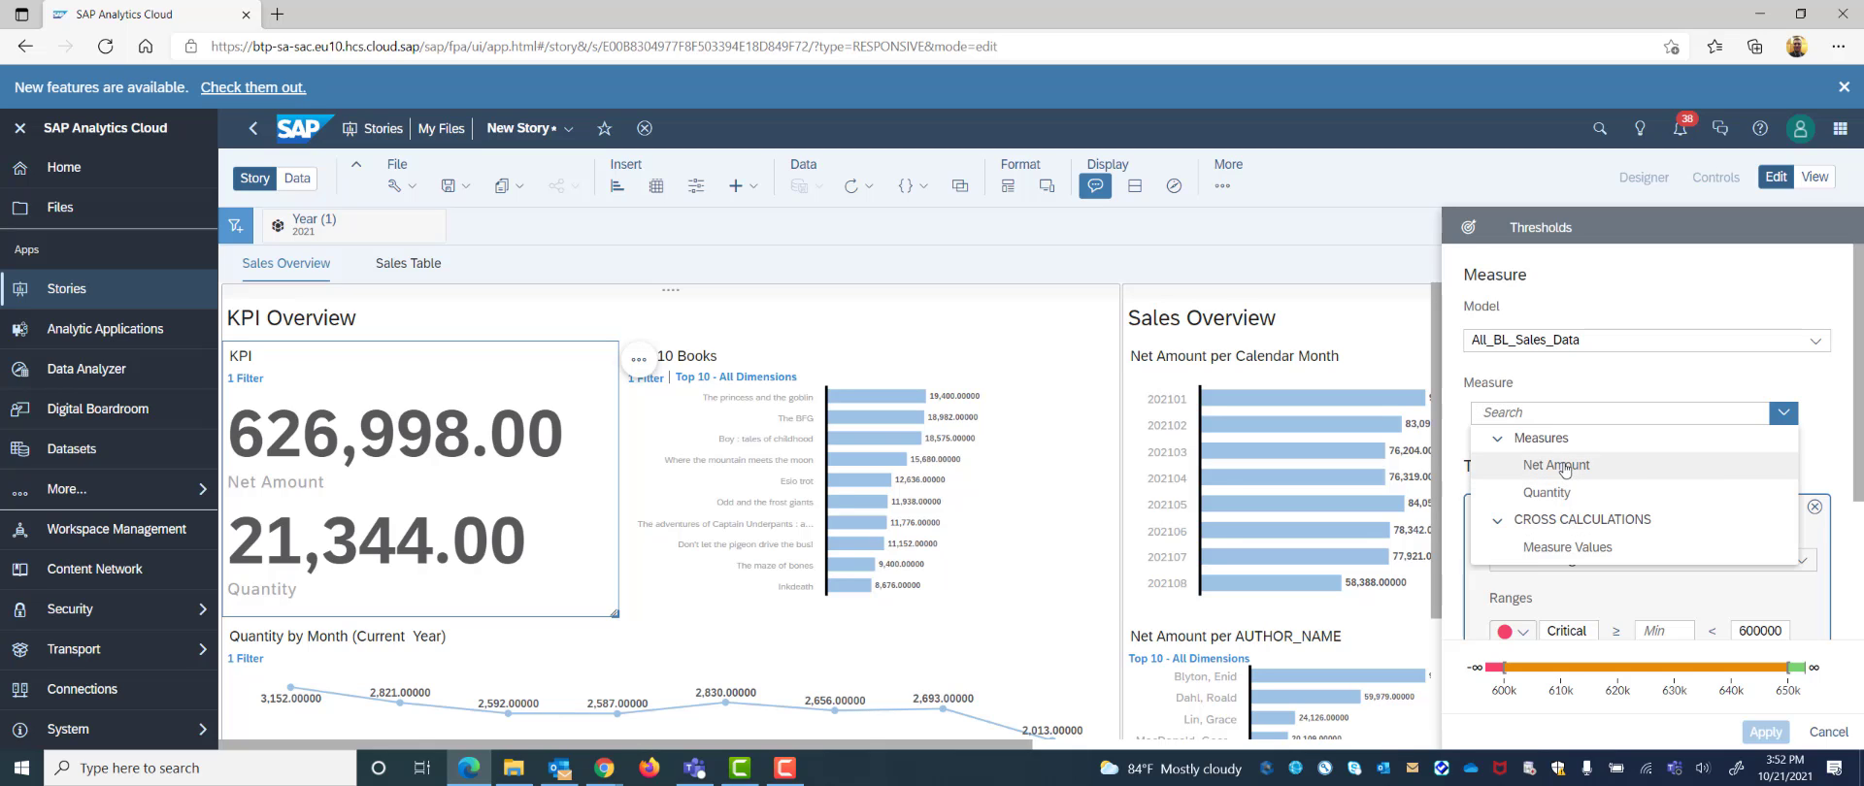
click(1560, 467)
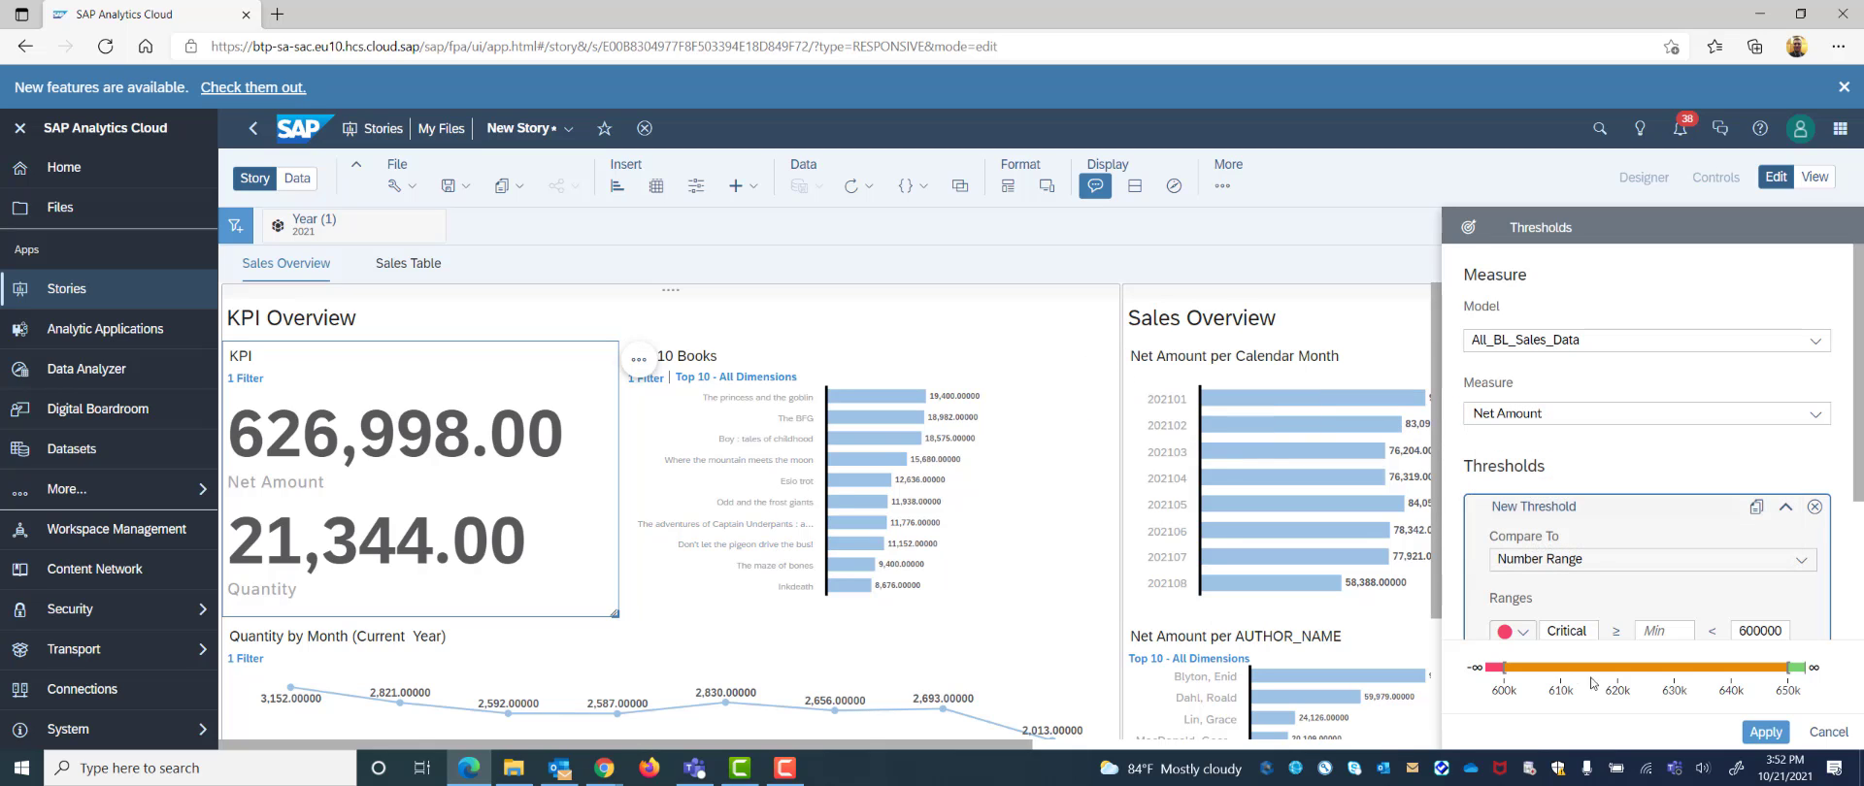
click(1764, 729)
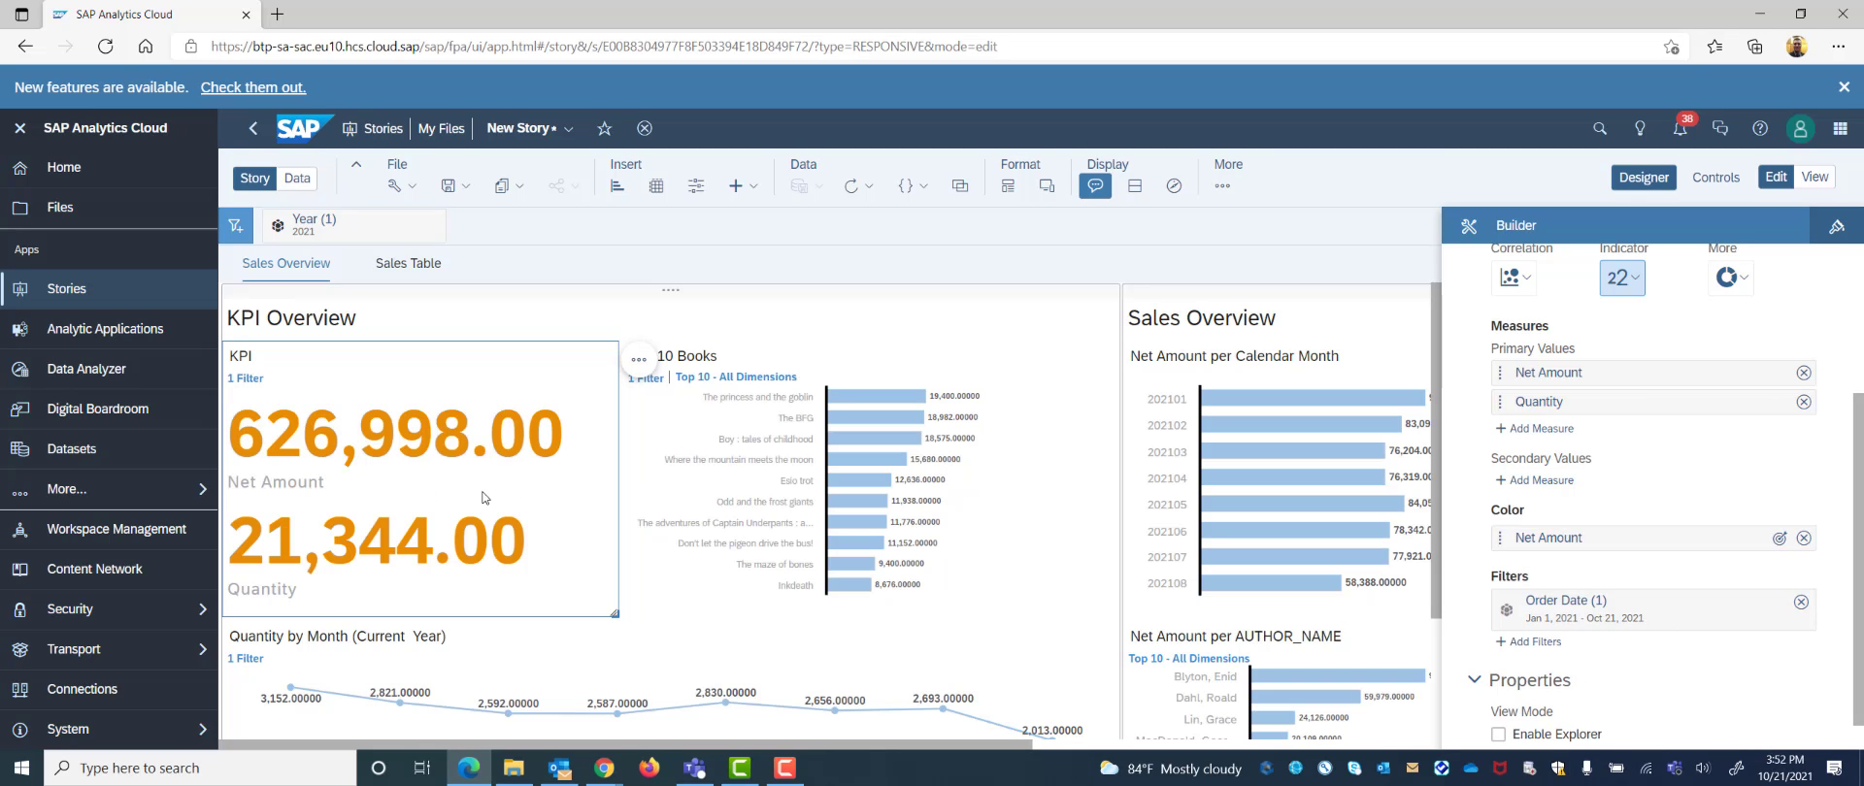
Add a dynamic reference line for average Quantity on the left Y-axis of the Quantity by Month chart
scroll(509, 473, down, 2)
scroll(511, 452, up, 2)
scroll(399, 468, down, 2)
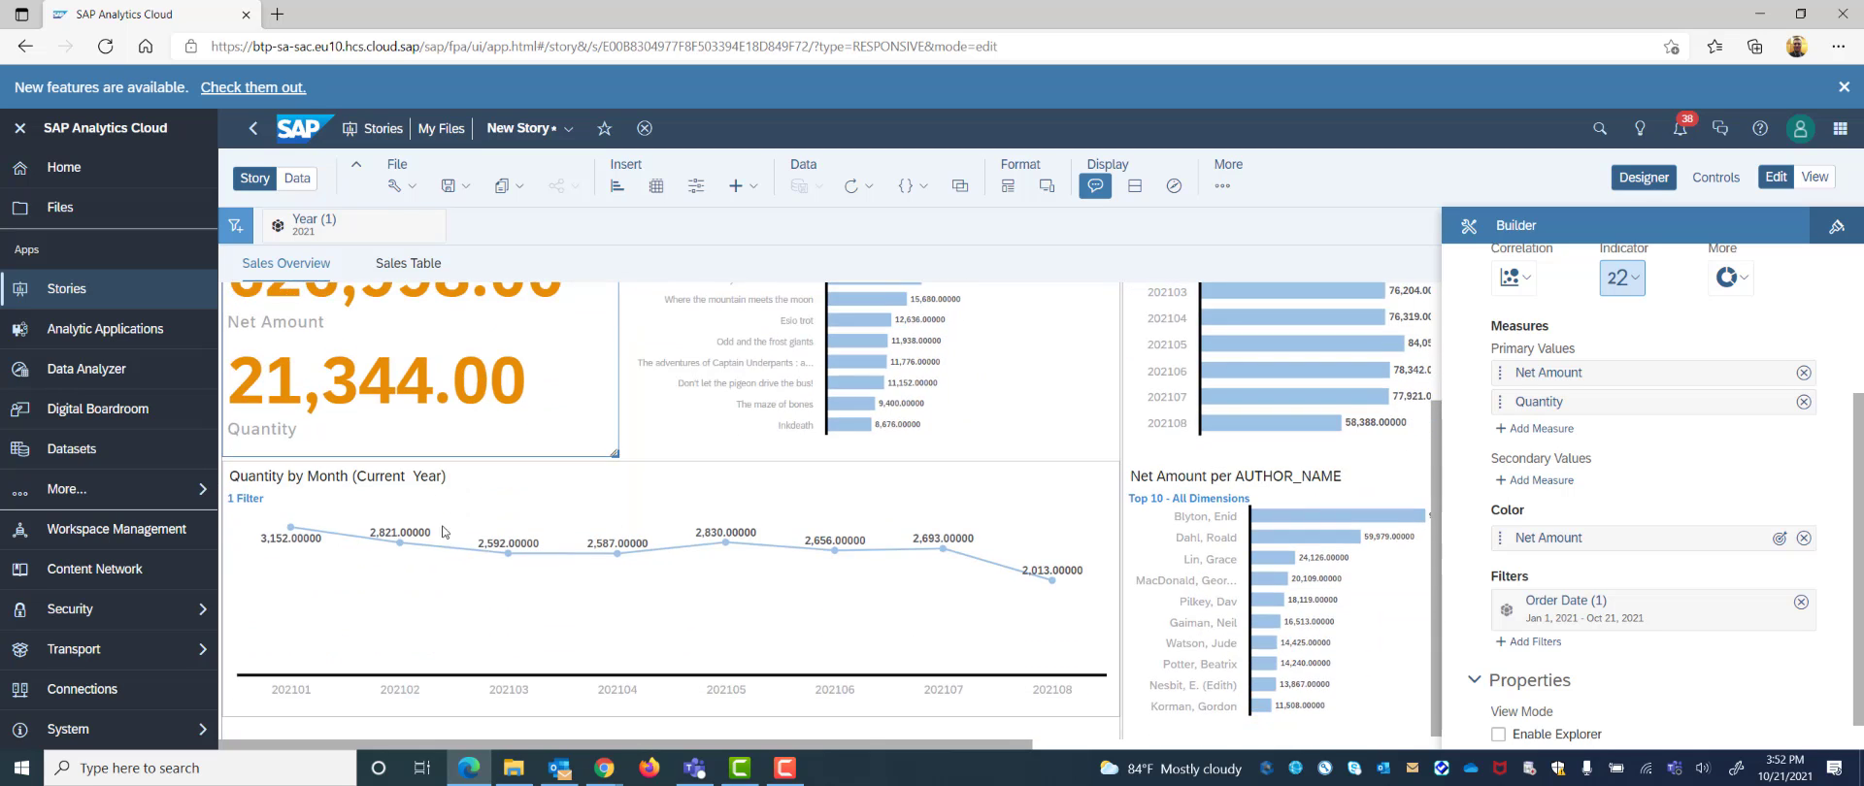
click(692, 616)
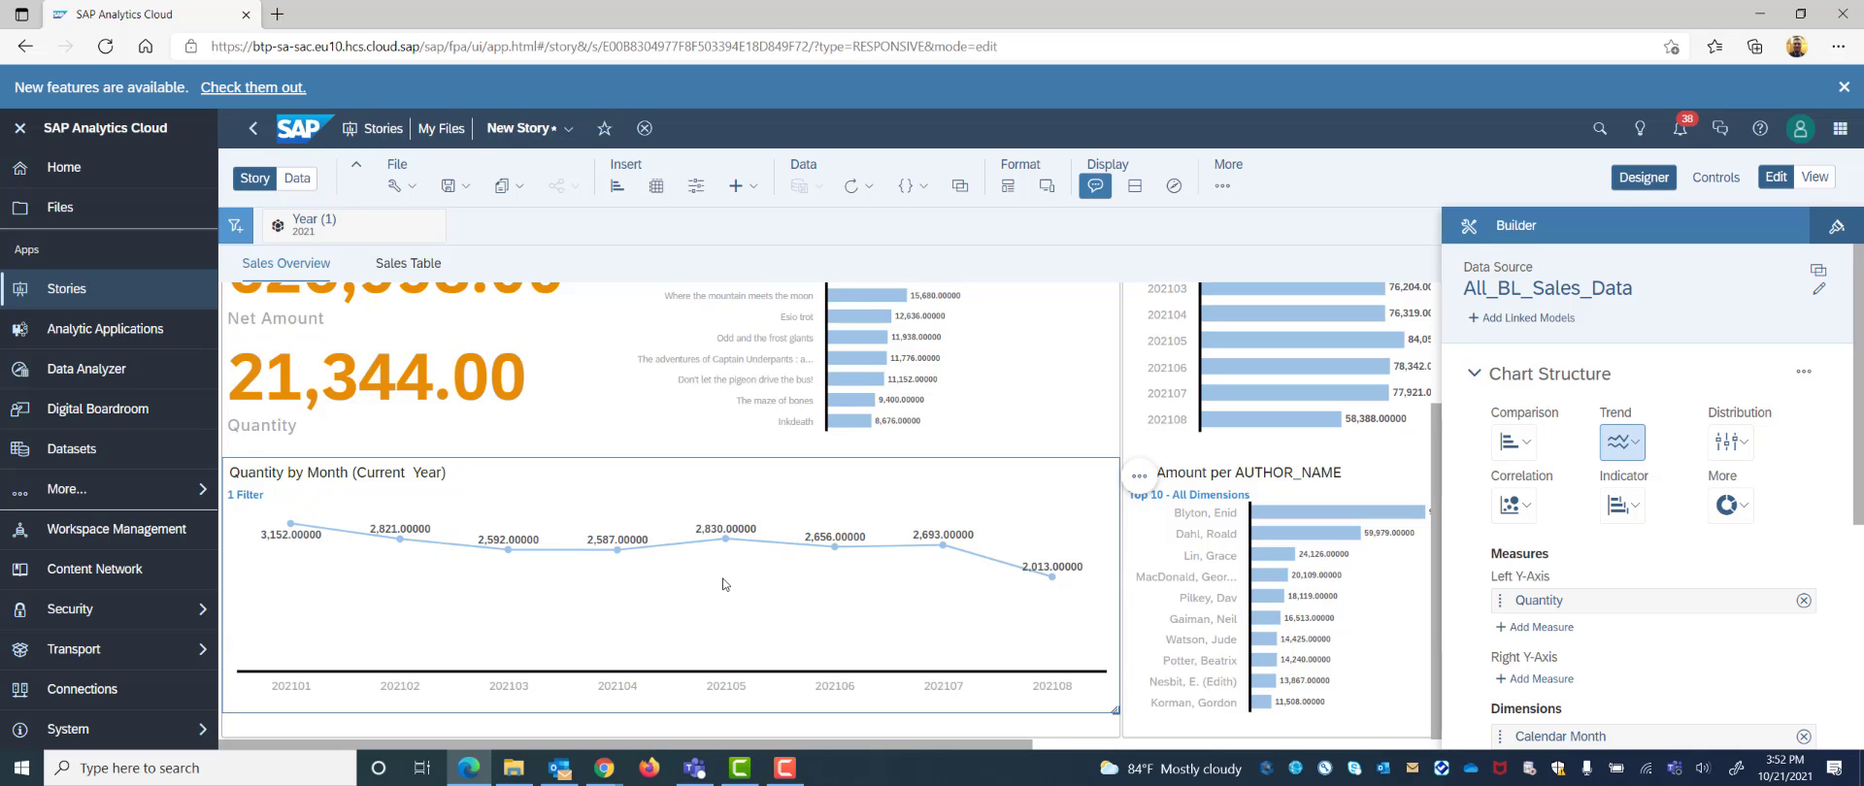
click(1142, 478)
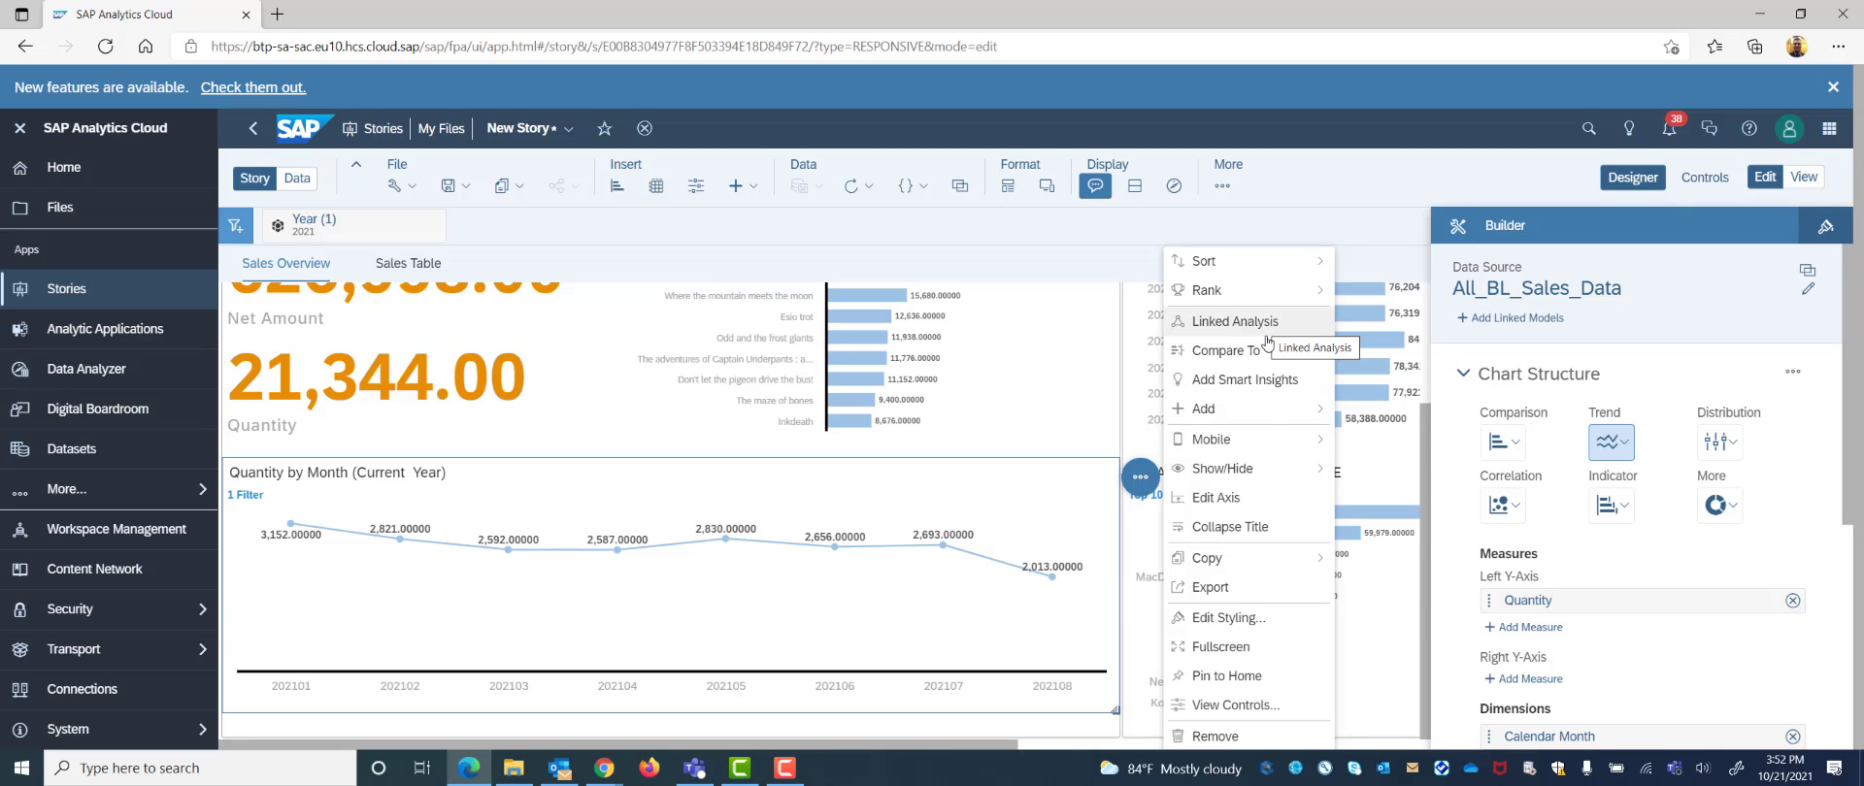
mouse_move(1264, 426)
click(1424, 453)
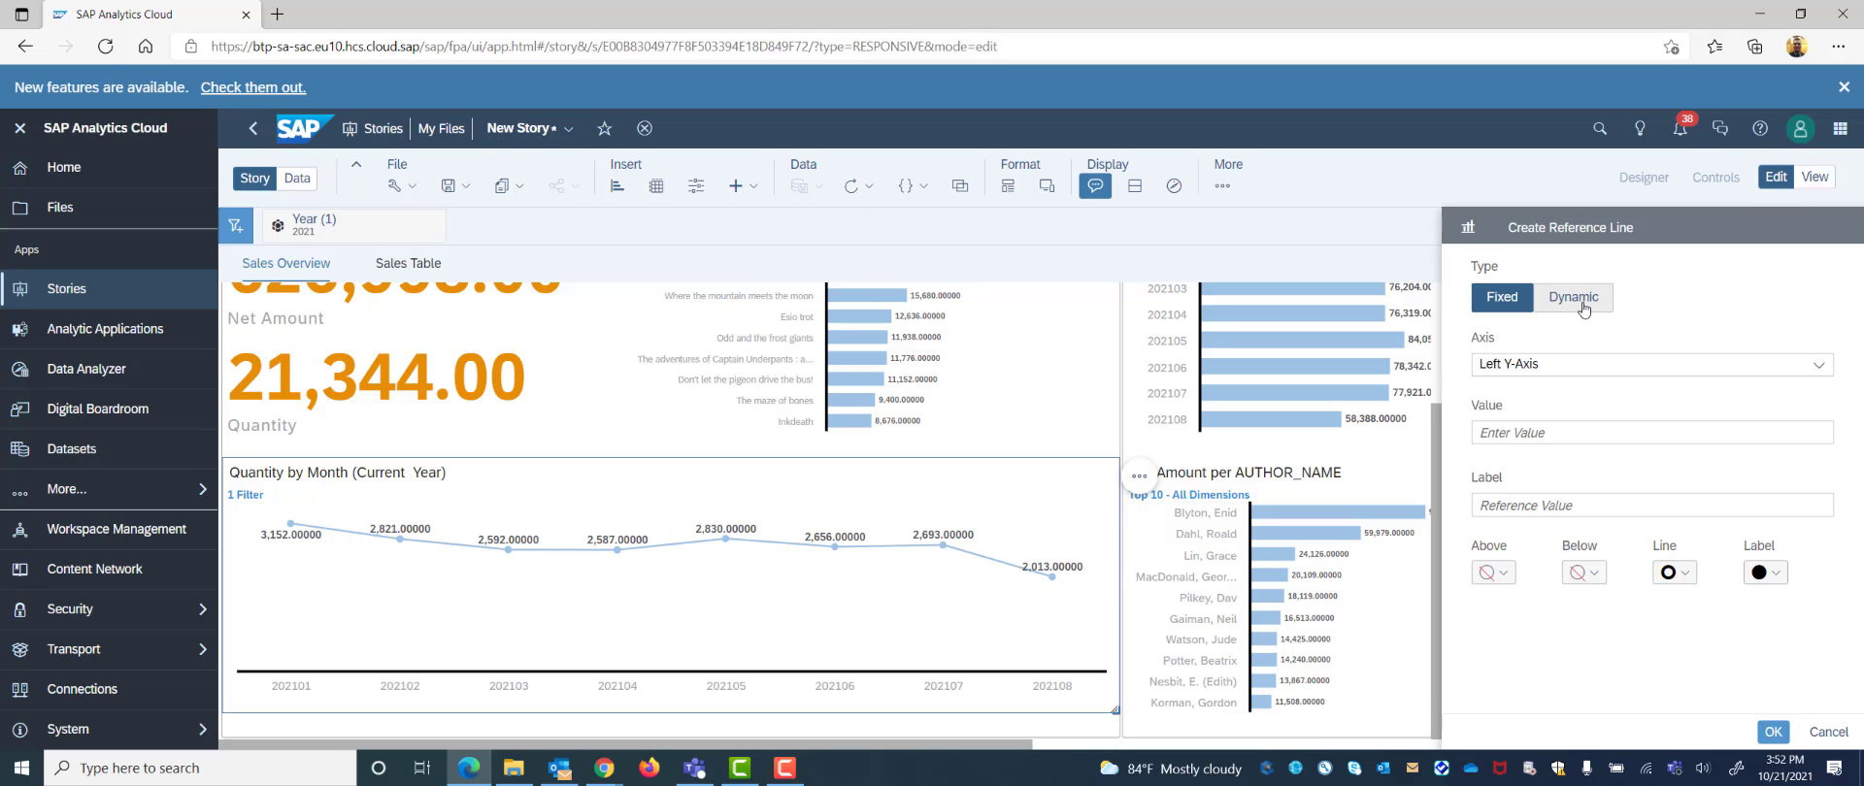
click(1582, 303)
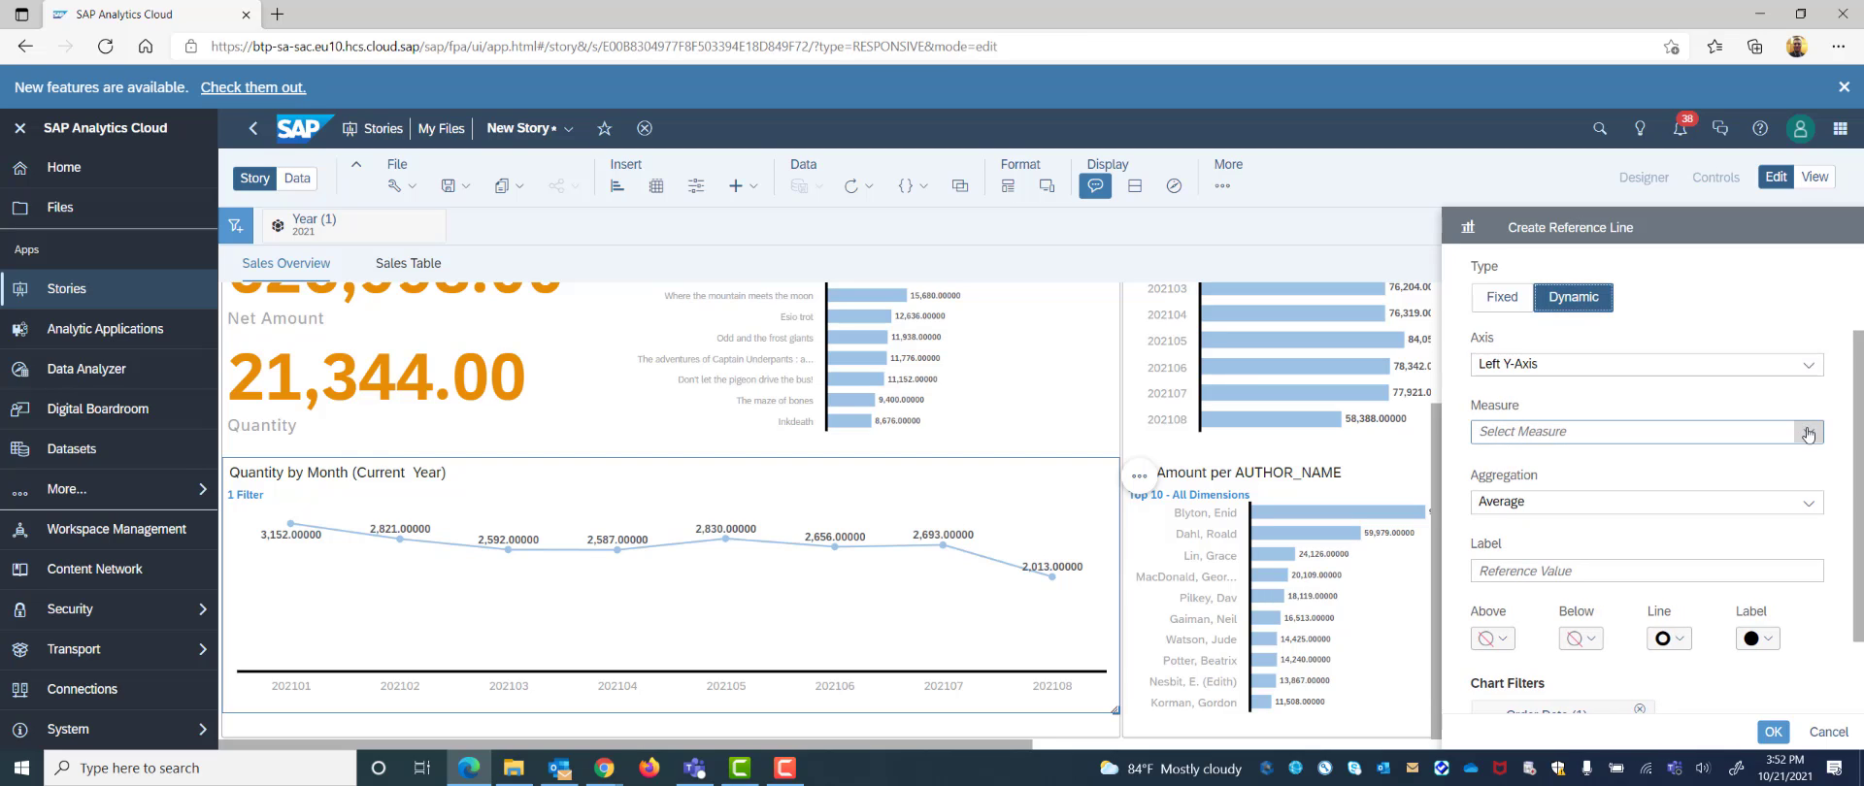
click(1539, 431)
click(1514, 457)
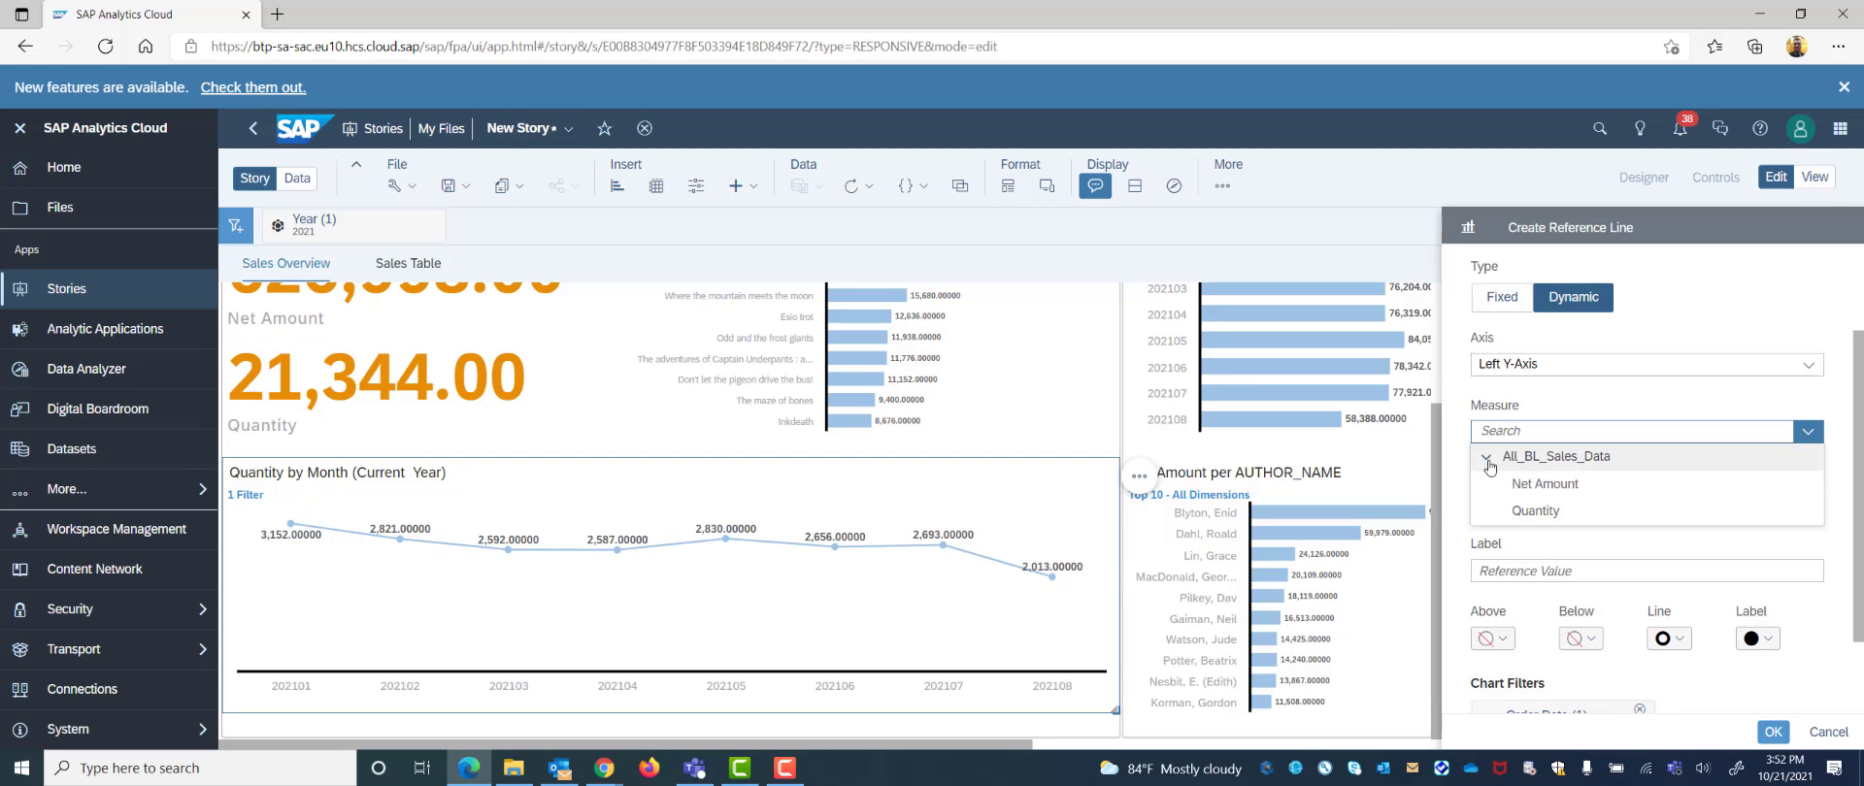
click(1520, 520)
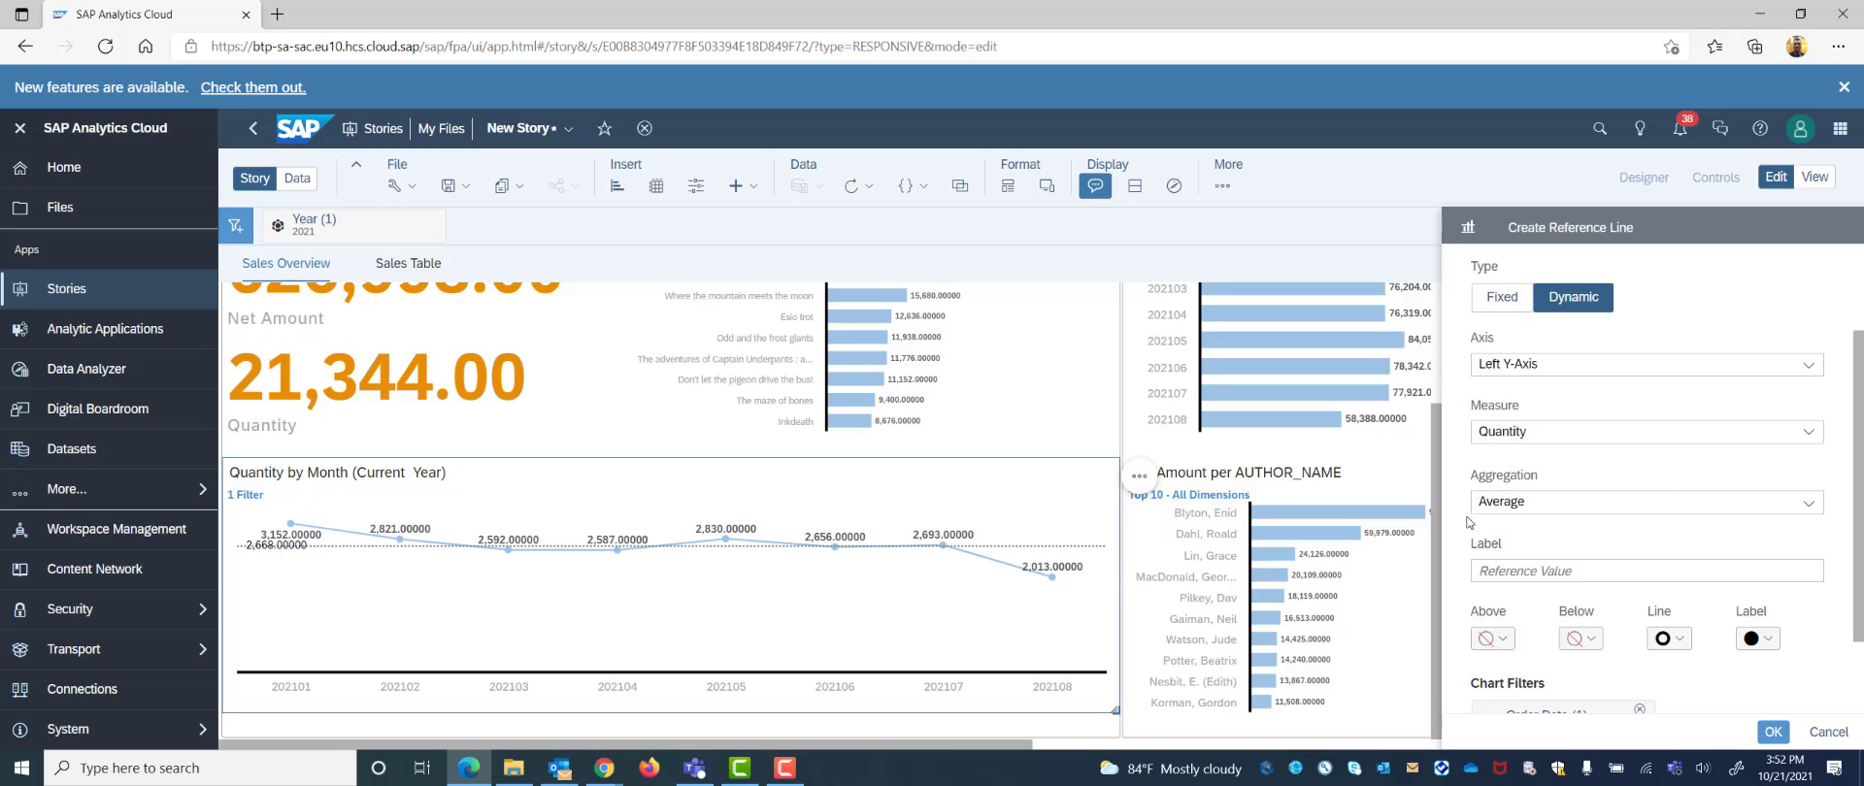
Shade the area below the average reference line in light red (hex fc8a8a) and close the reference line settings
scroll(1582, 606, down, 1)
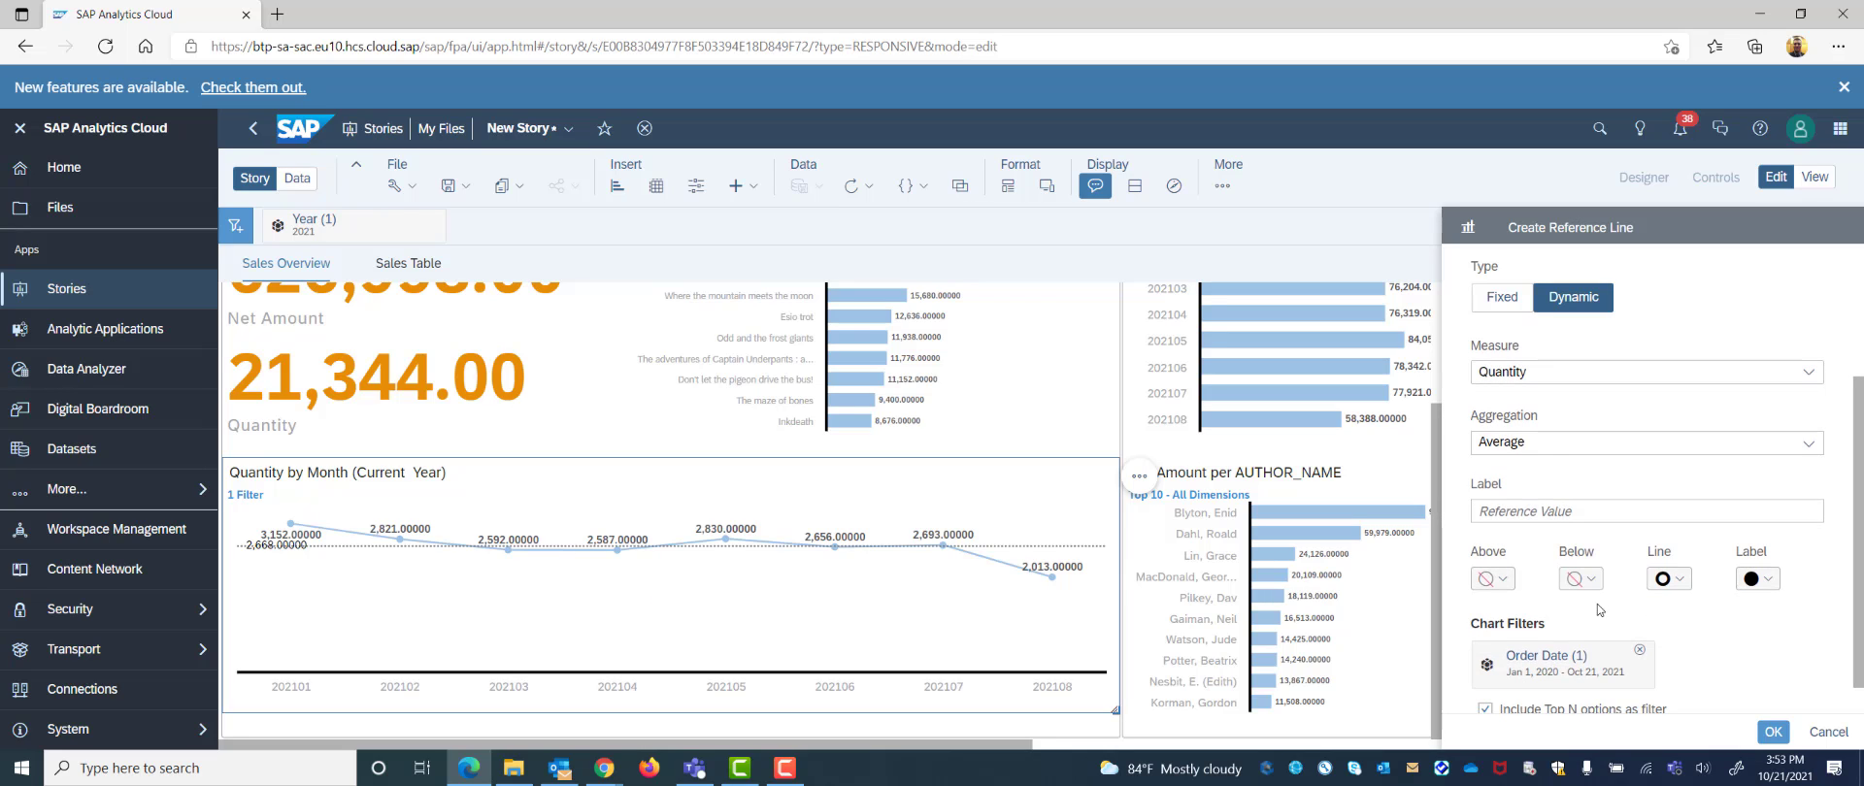
click(1593, 583)
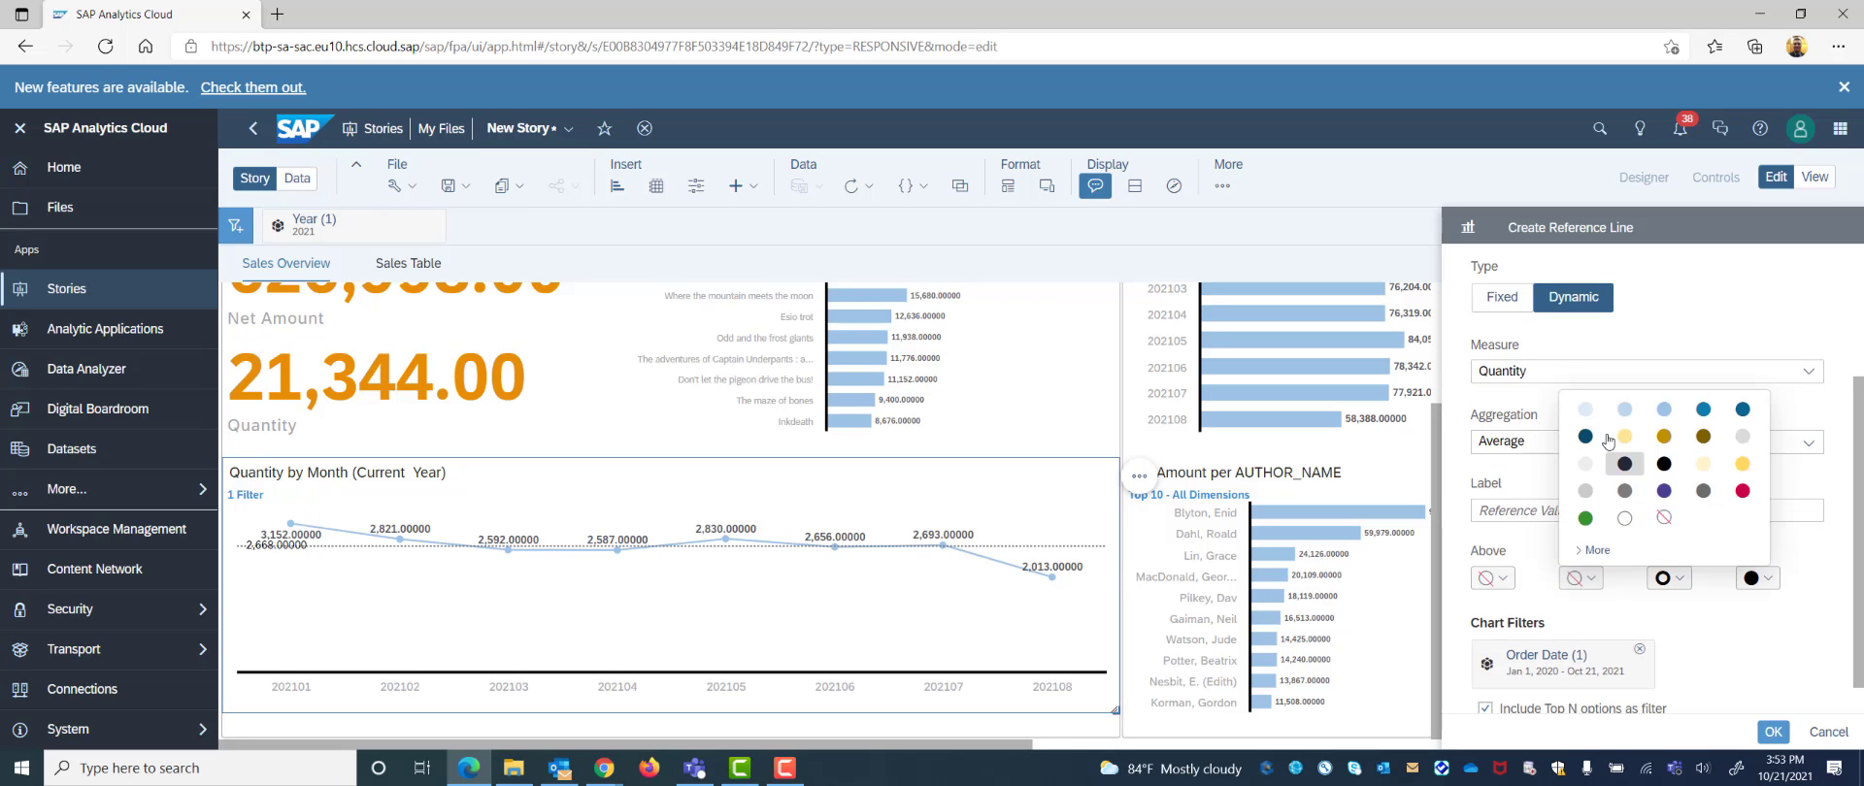
click(1592, 551)
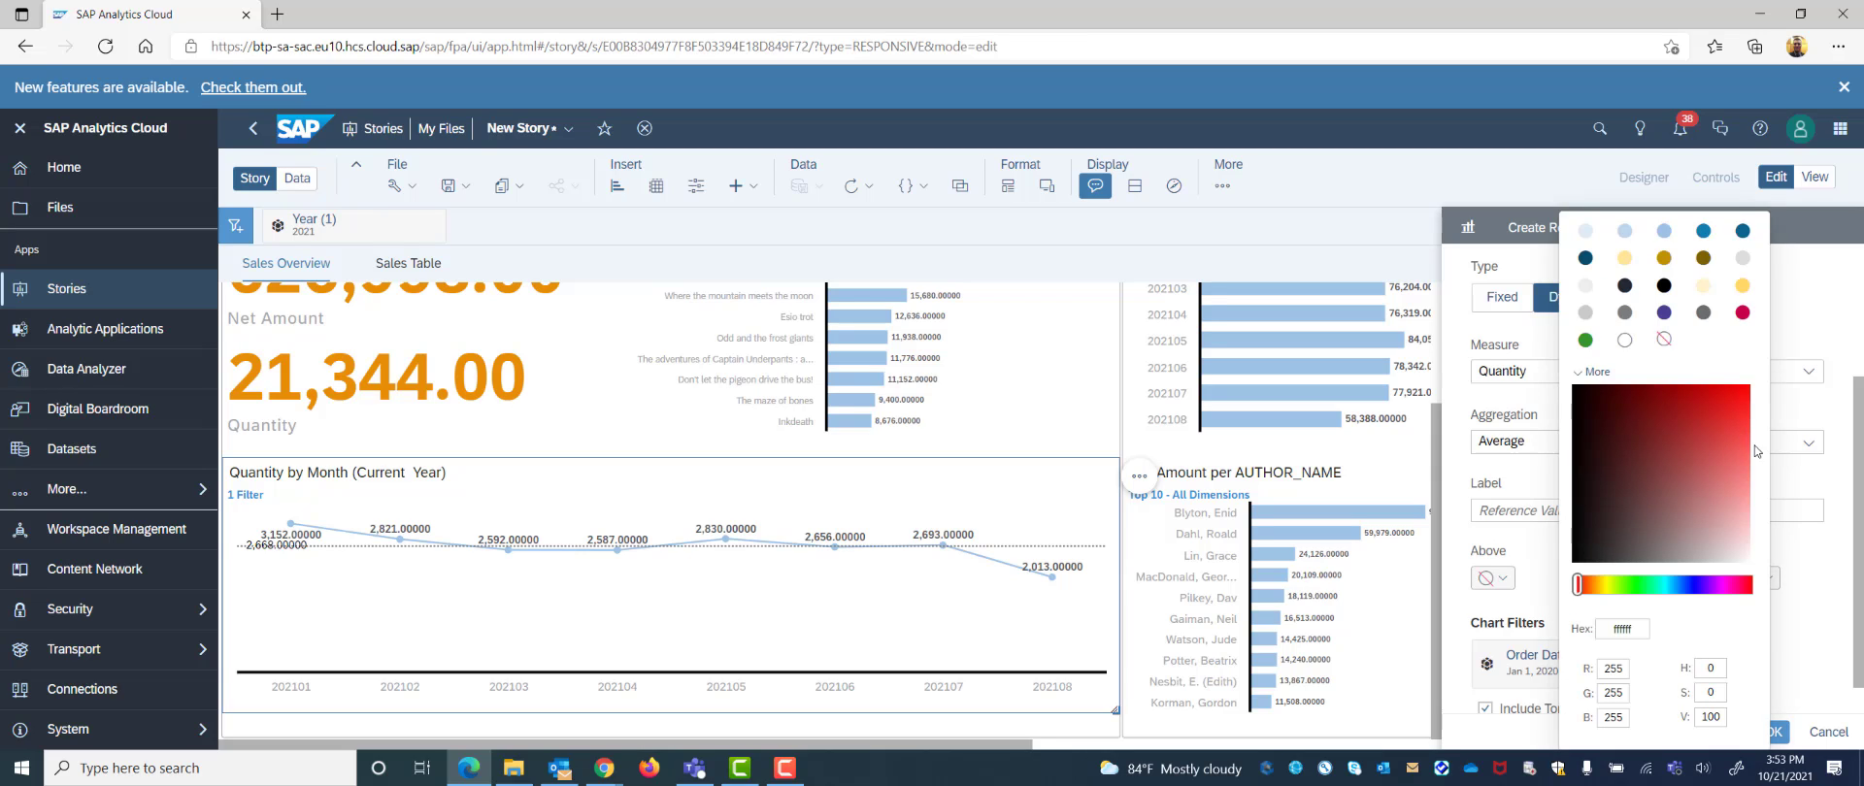
click(1742, 485)
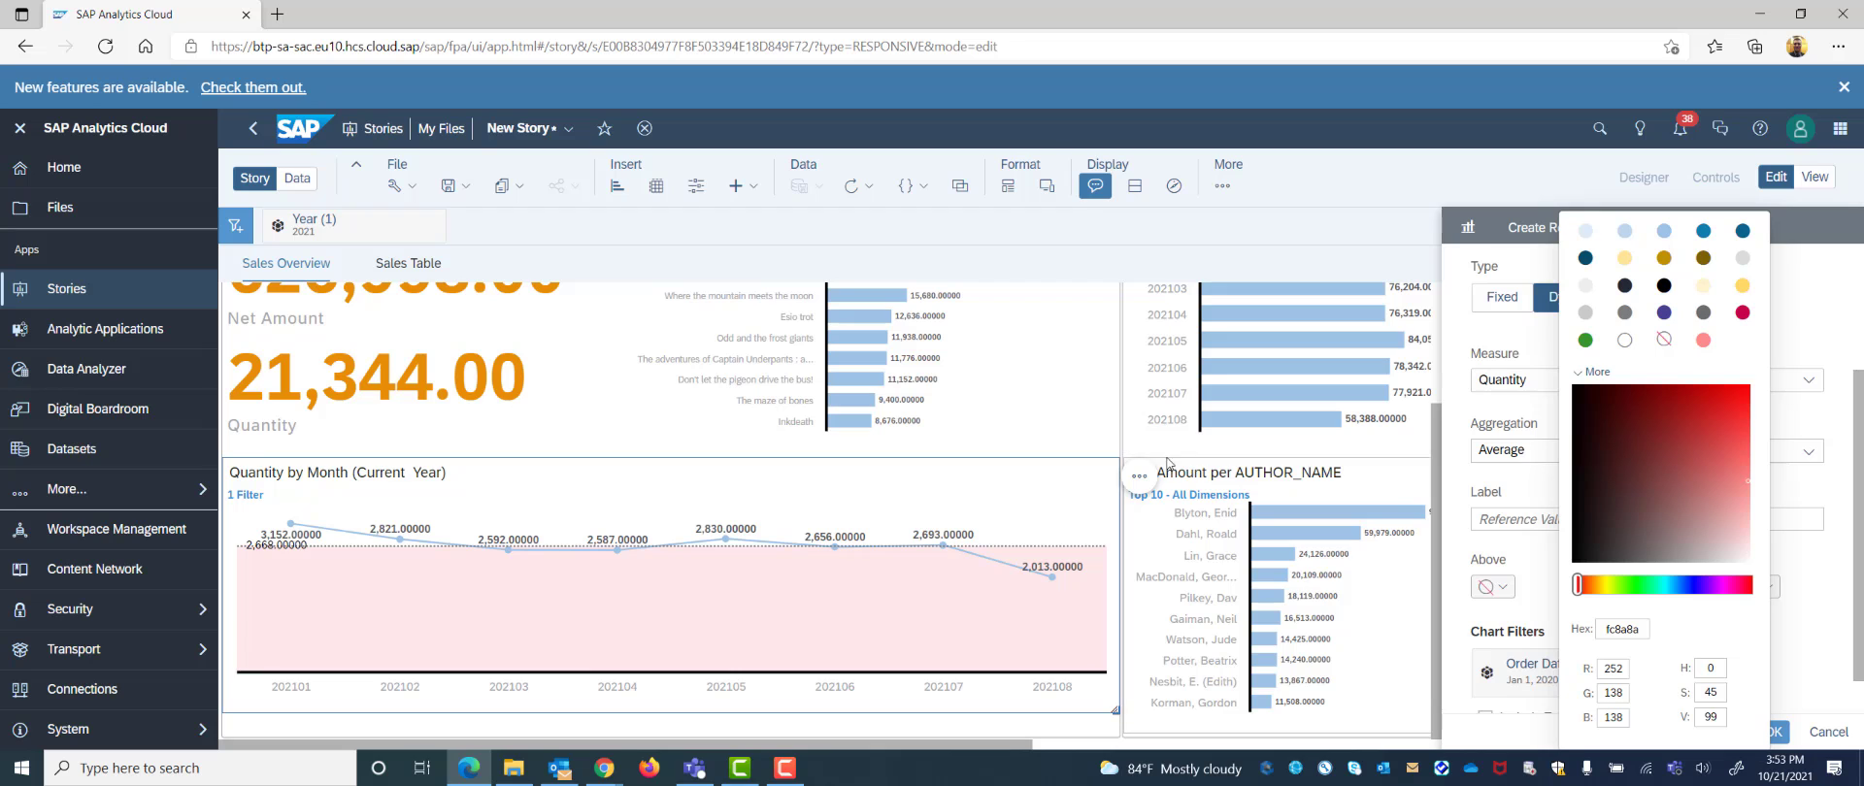
click(1099, 400)
Look over the Sales Overview page, from the KPI figures down to the shaded Quantity by Month chart
scroll(875, 590, up, 2)
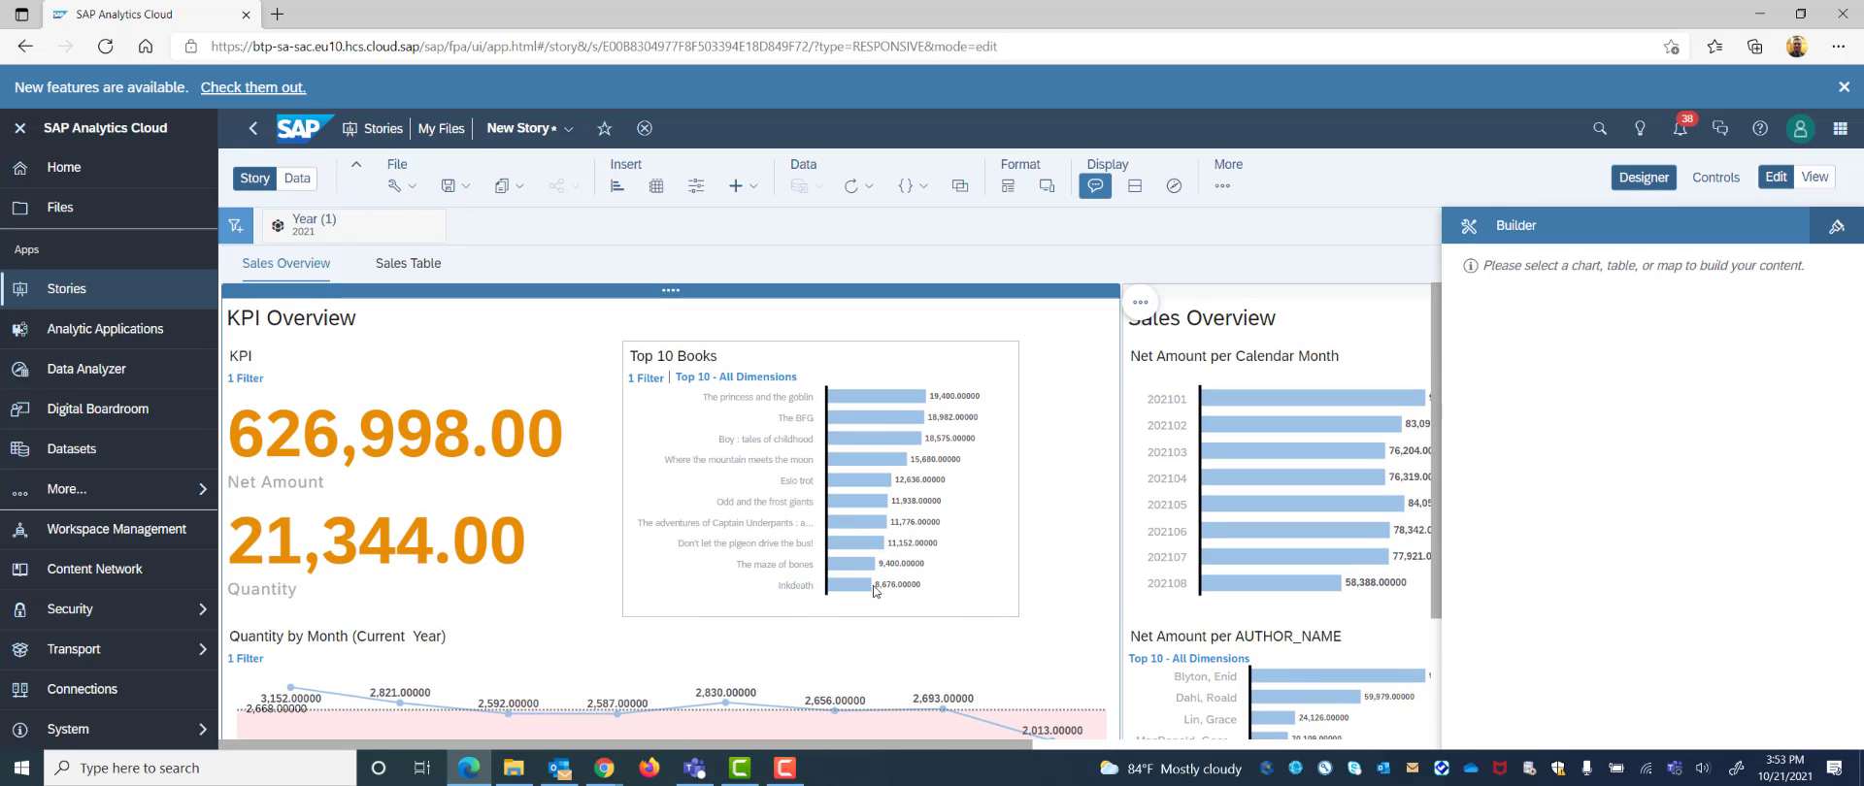
scroll(924, 579, down, 2)
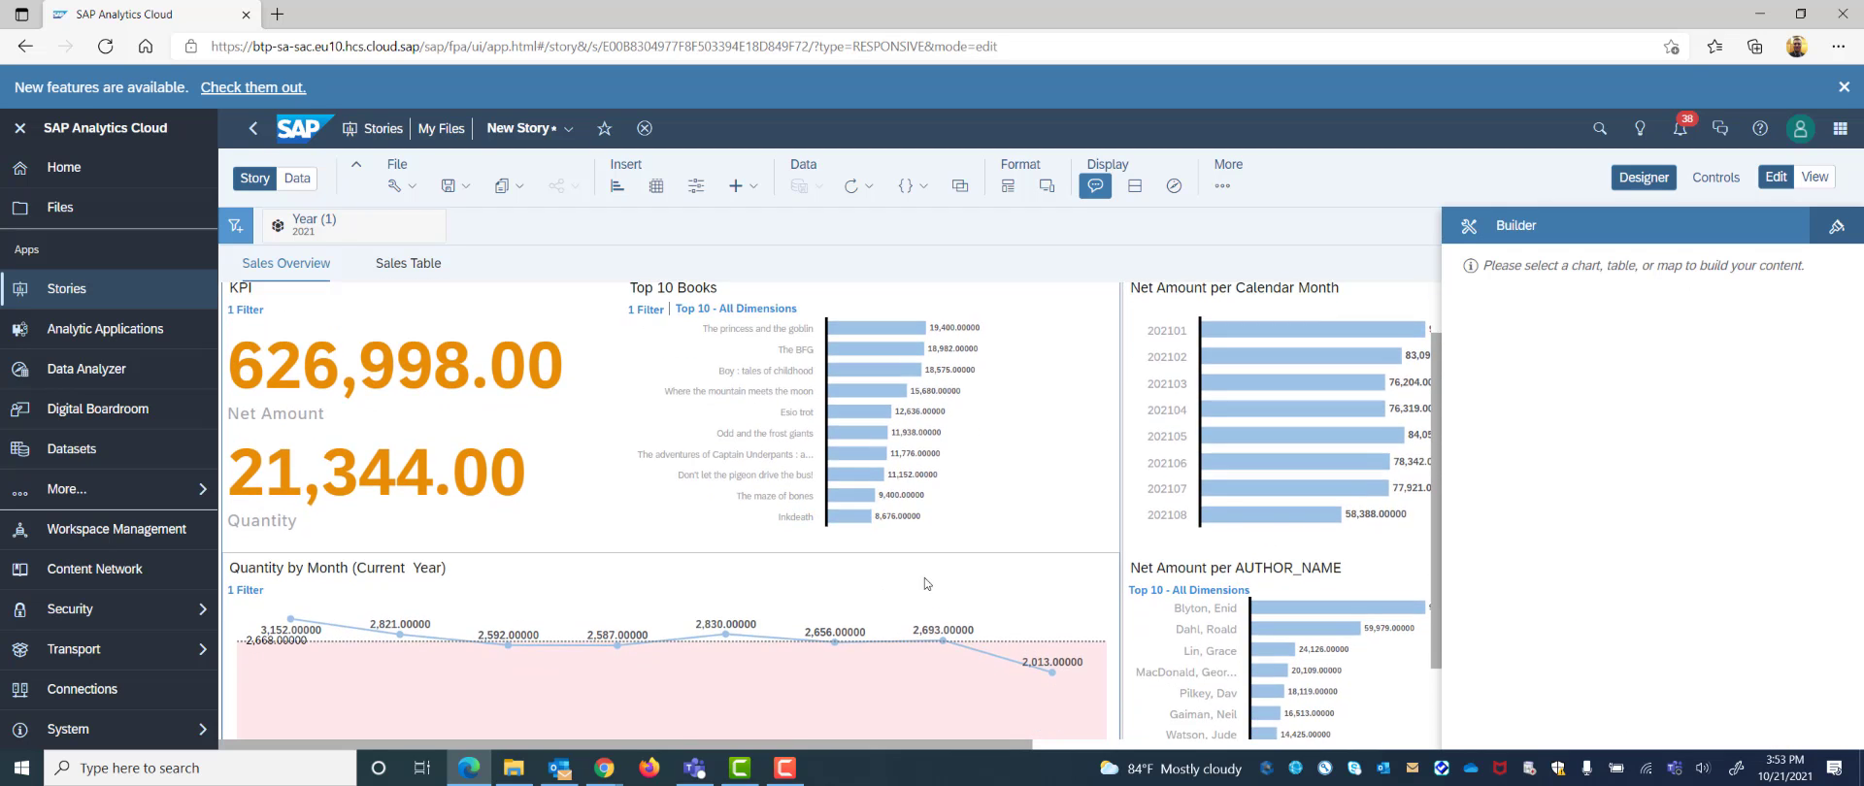
scroll(922, 575, up, 2)
mouse_move(922, 574)
scroll(922, 575, down, 2)
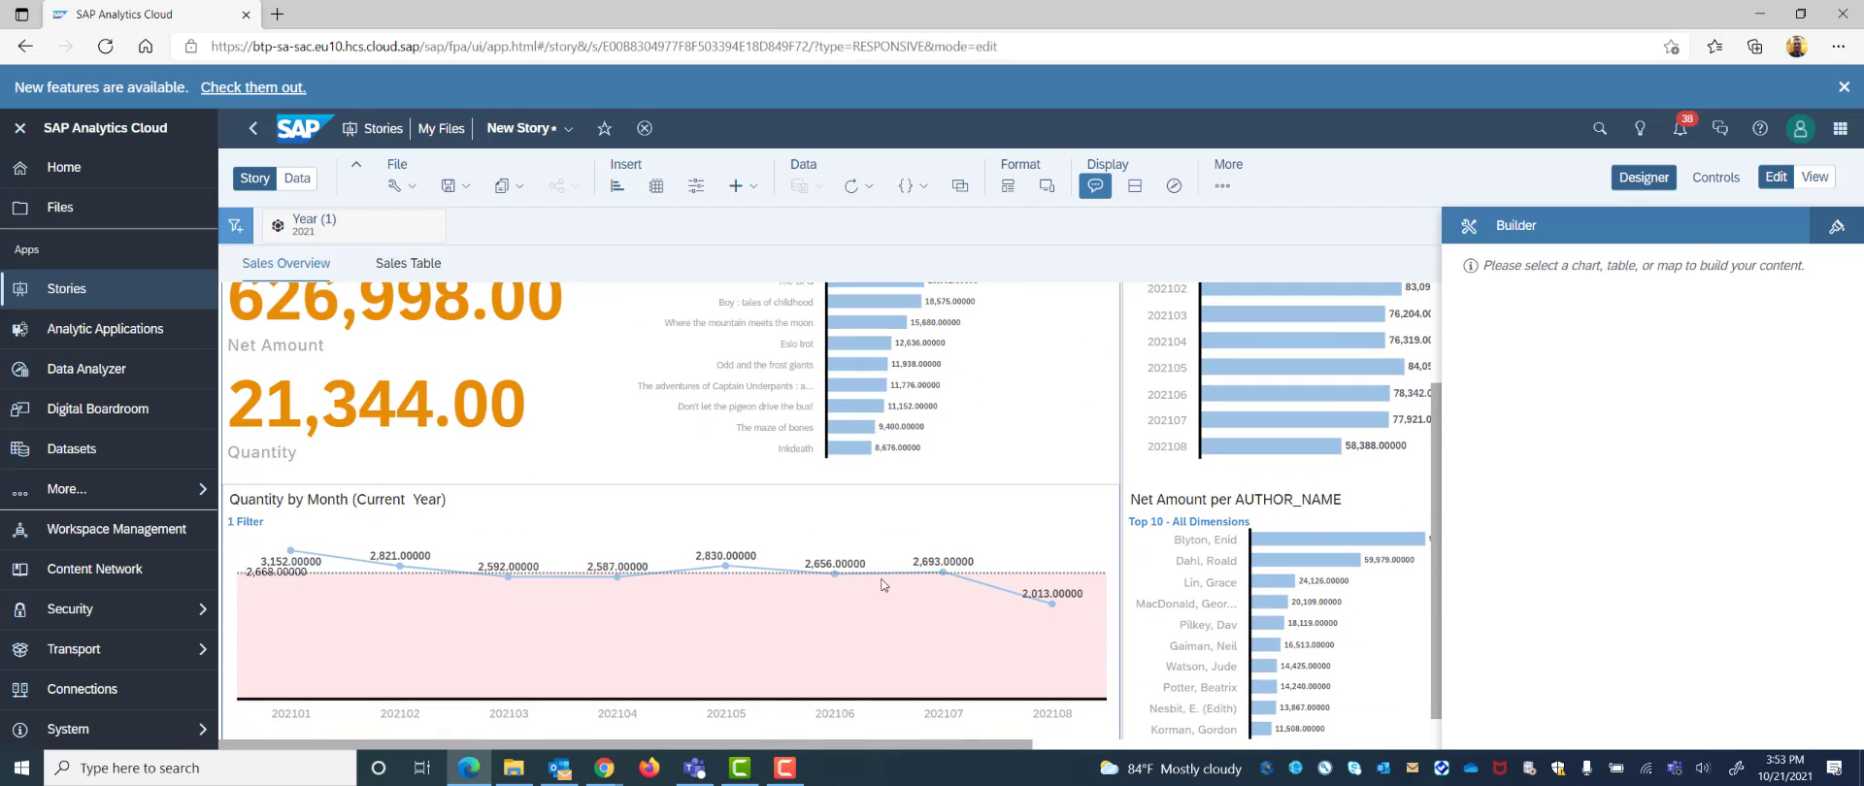
scroll(910, 584, up, 1)
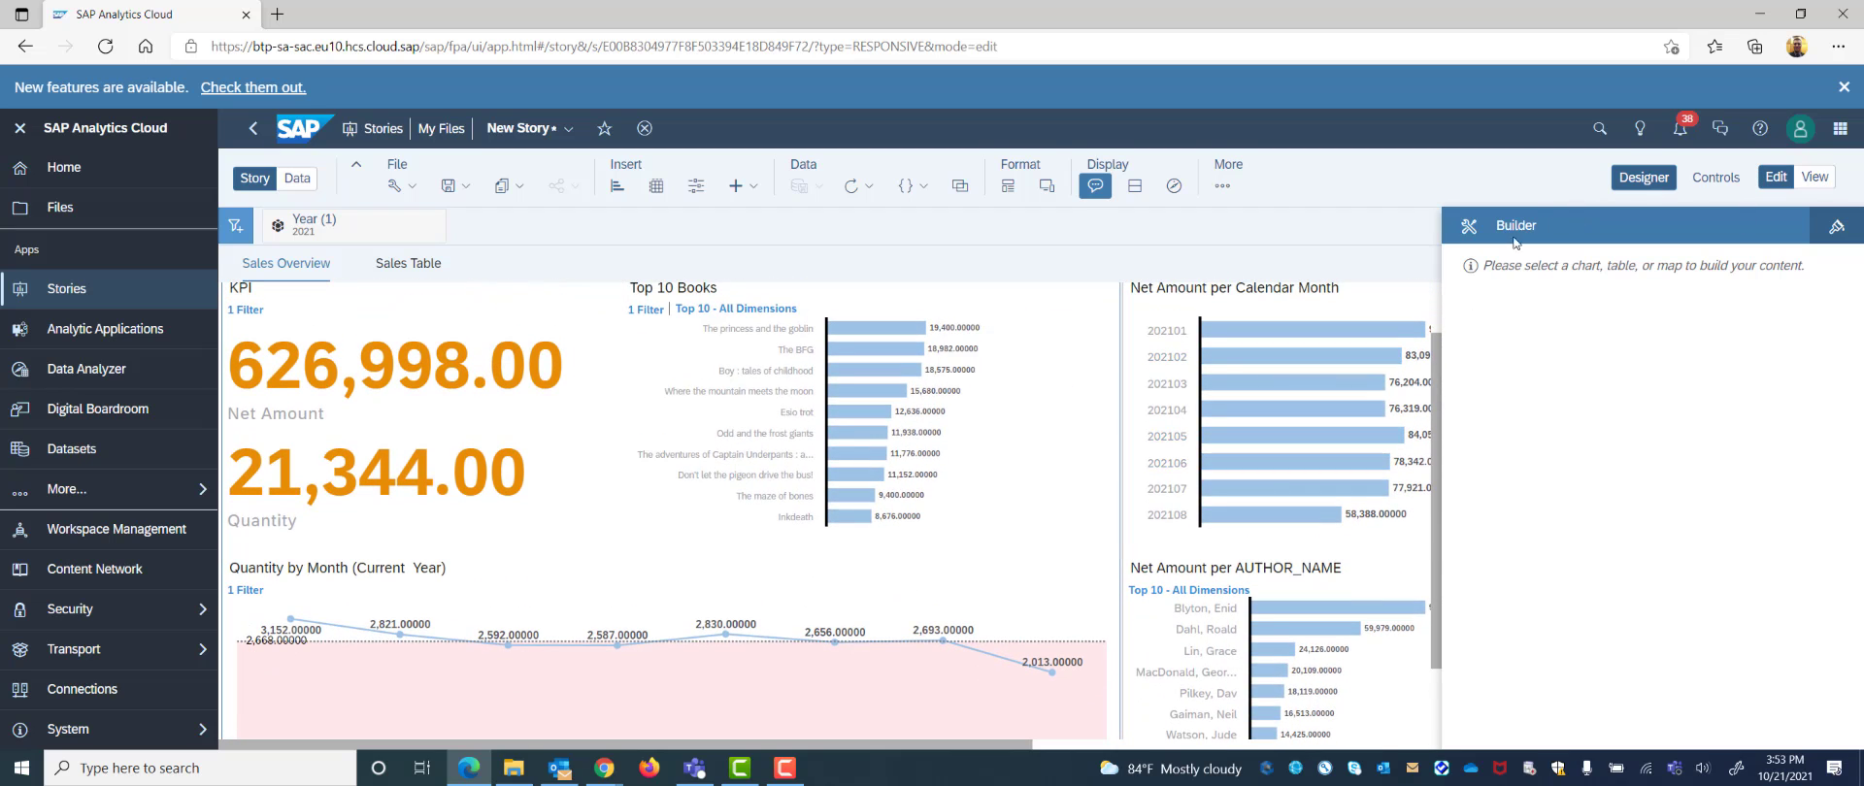
scroll(973, 510, down, 1)
scroll(972, 510, up, 2)
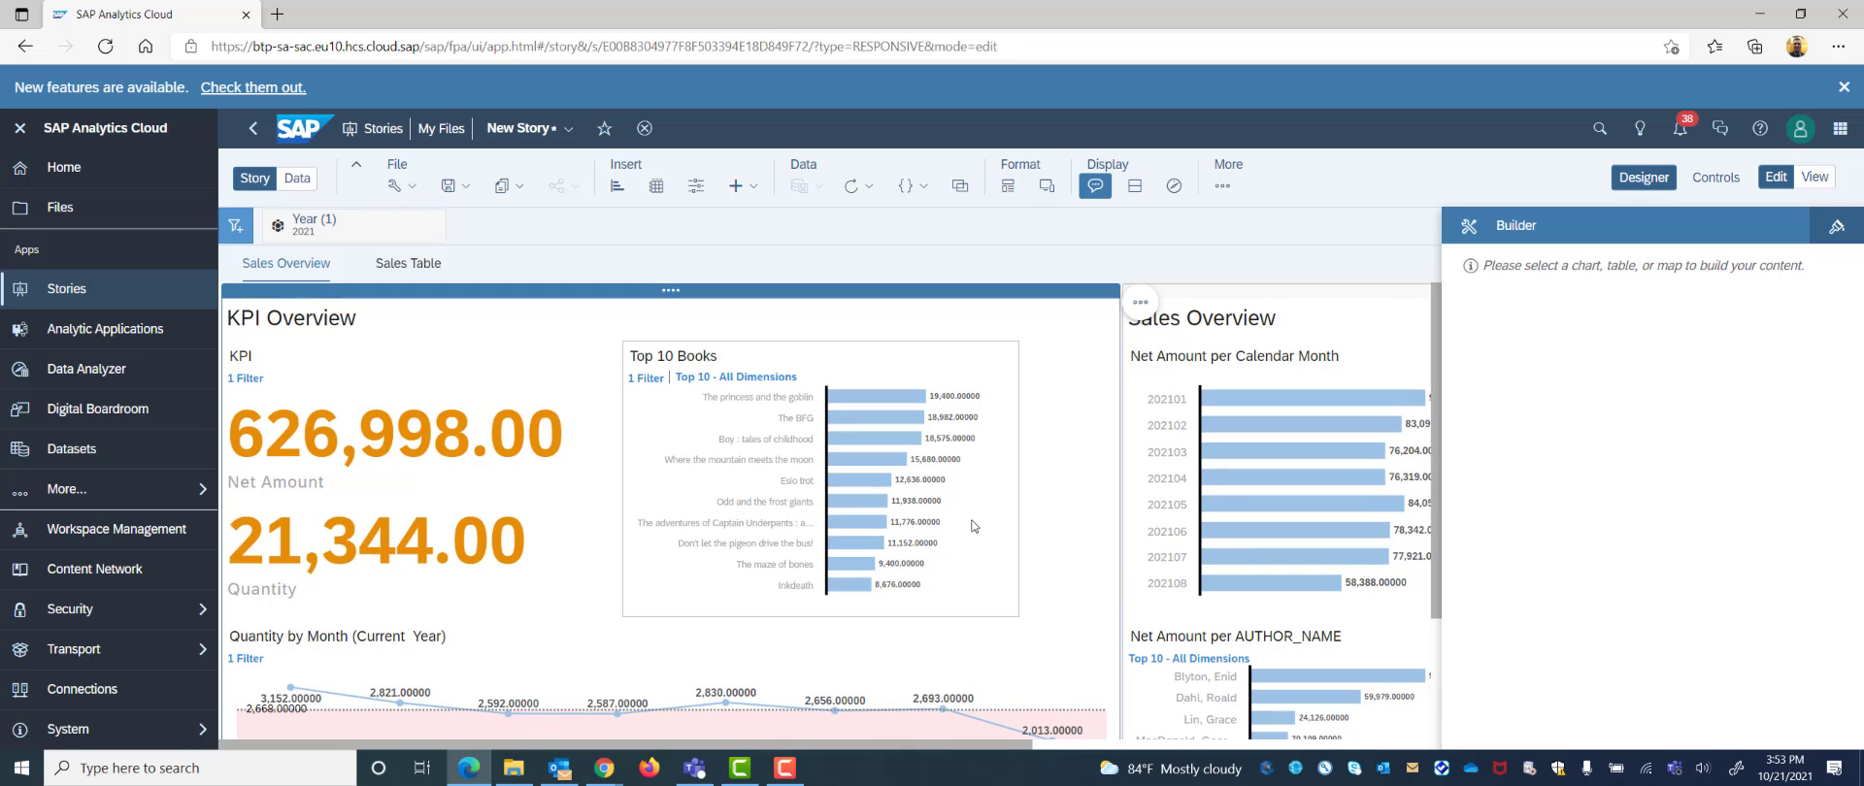
scroll(874, 554, down, 1)
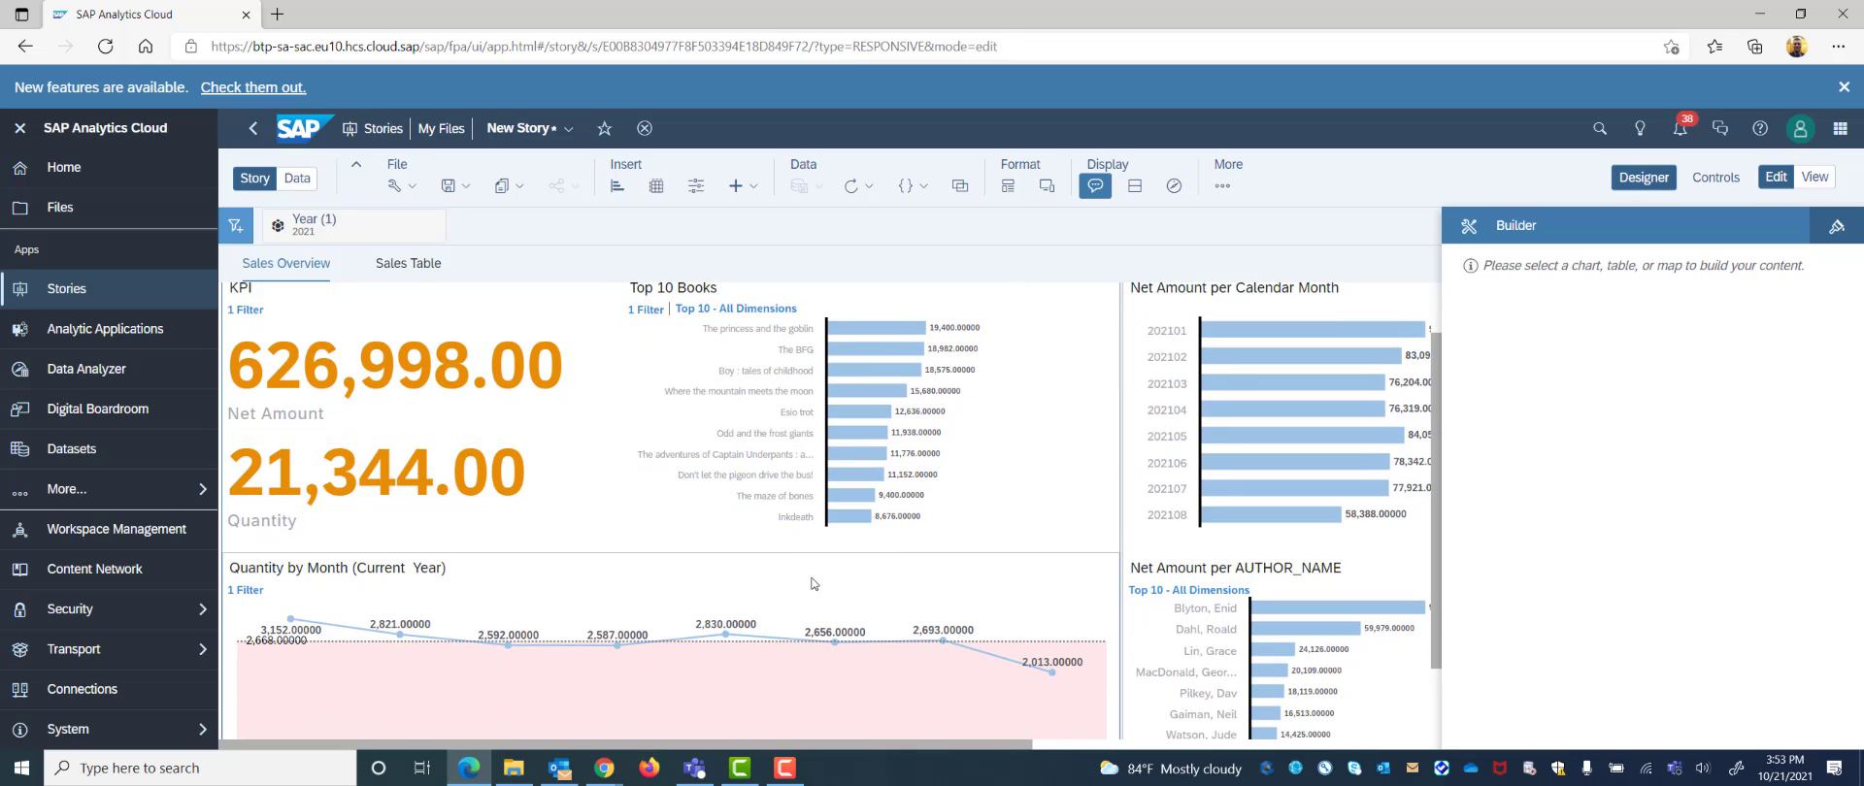
scroll(810, 574, down, 1)
scroll(815, 575, up, 2)
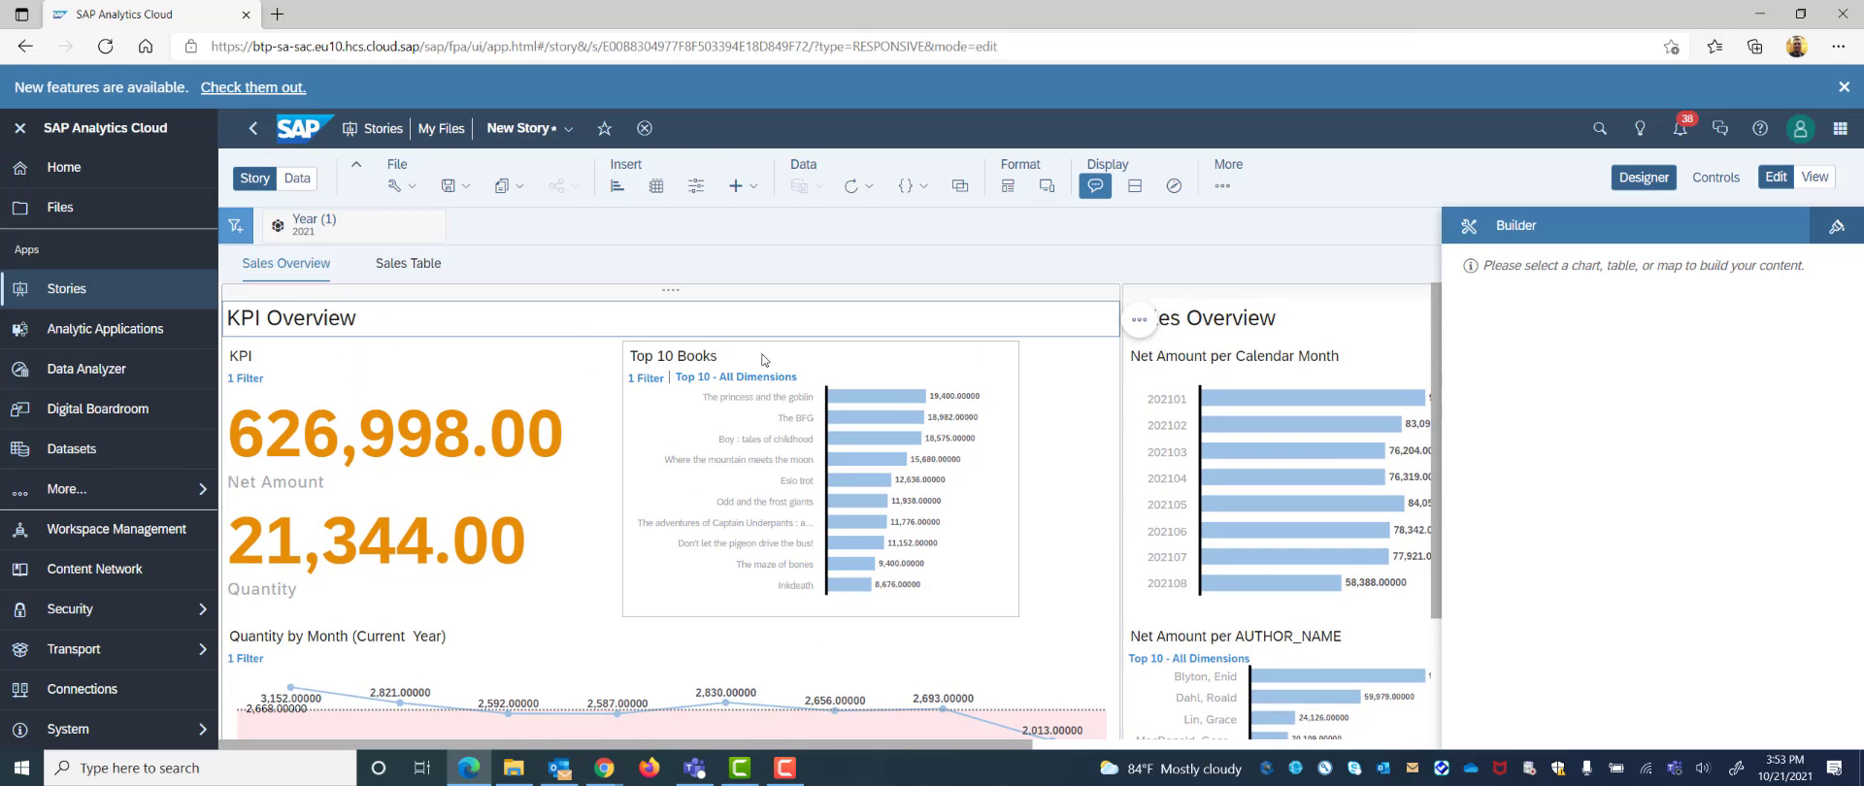
Give the KPI Overview and Sales Overview headers the same medium blue background color
click(1836, 225)
click(1520, 409)
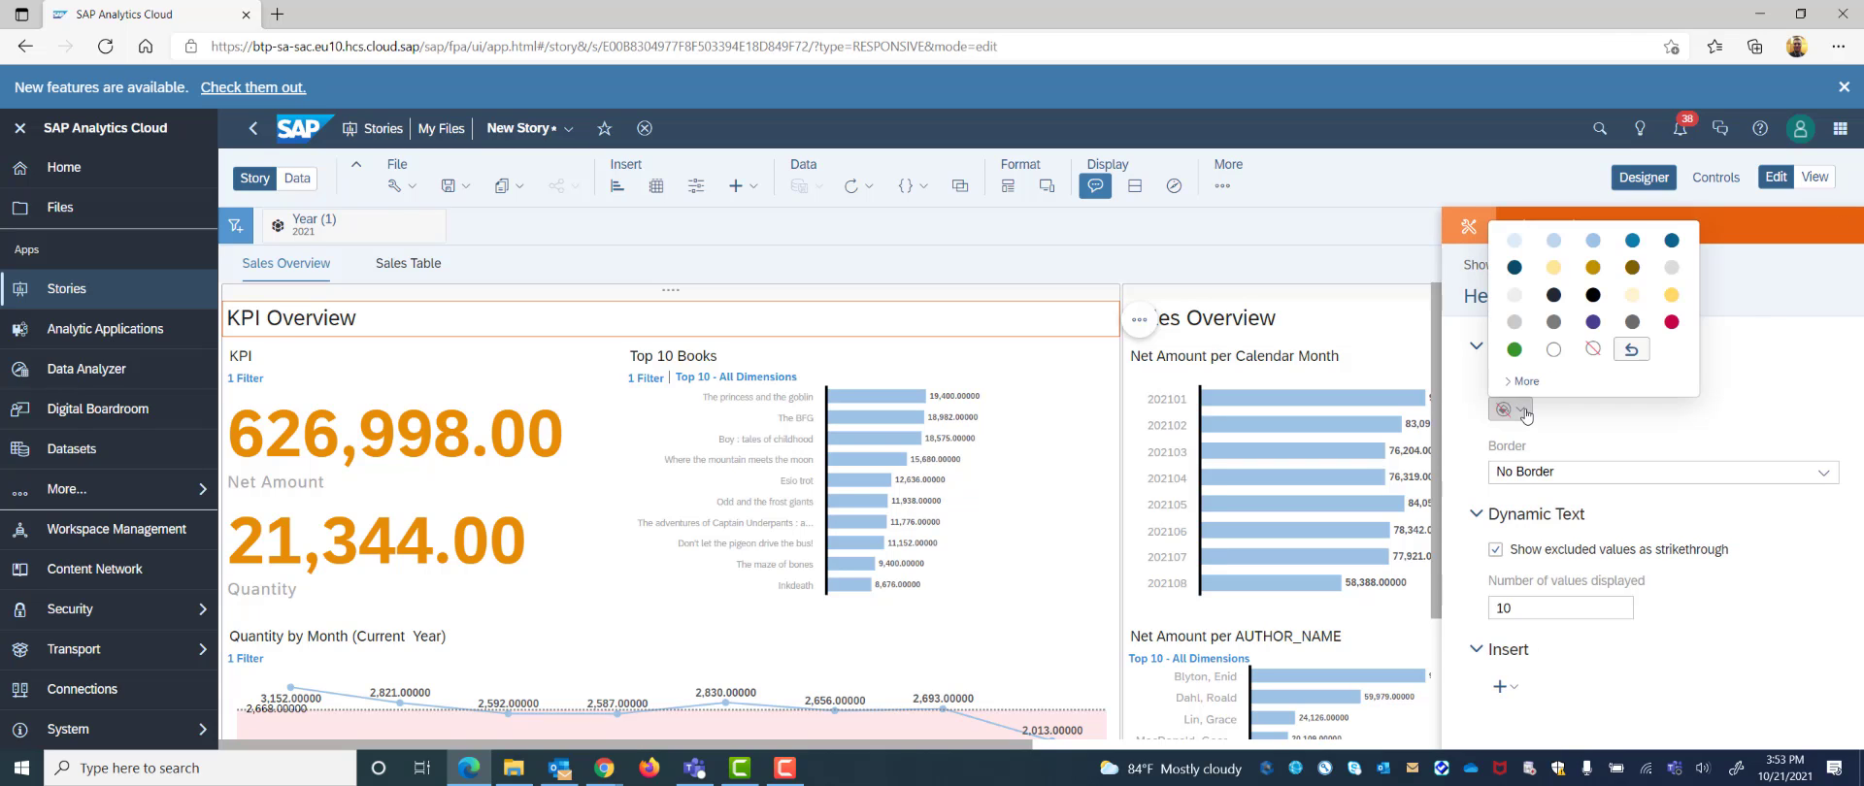
click(1632, 240)
click(1320, 323)
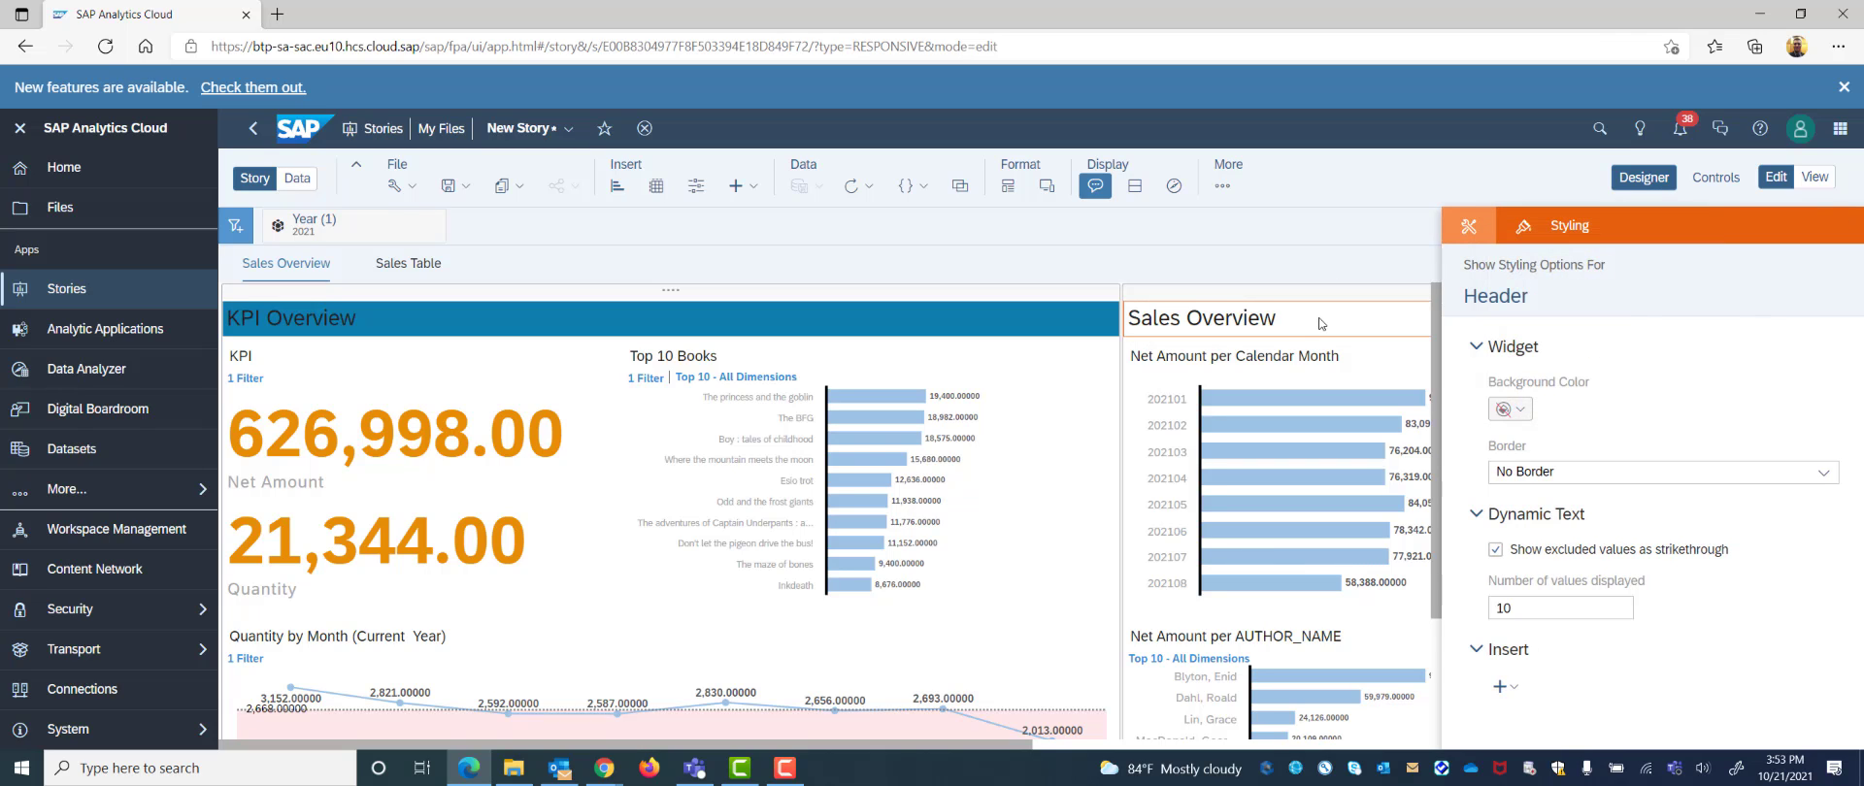
click(1516, 409)
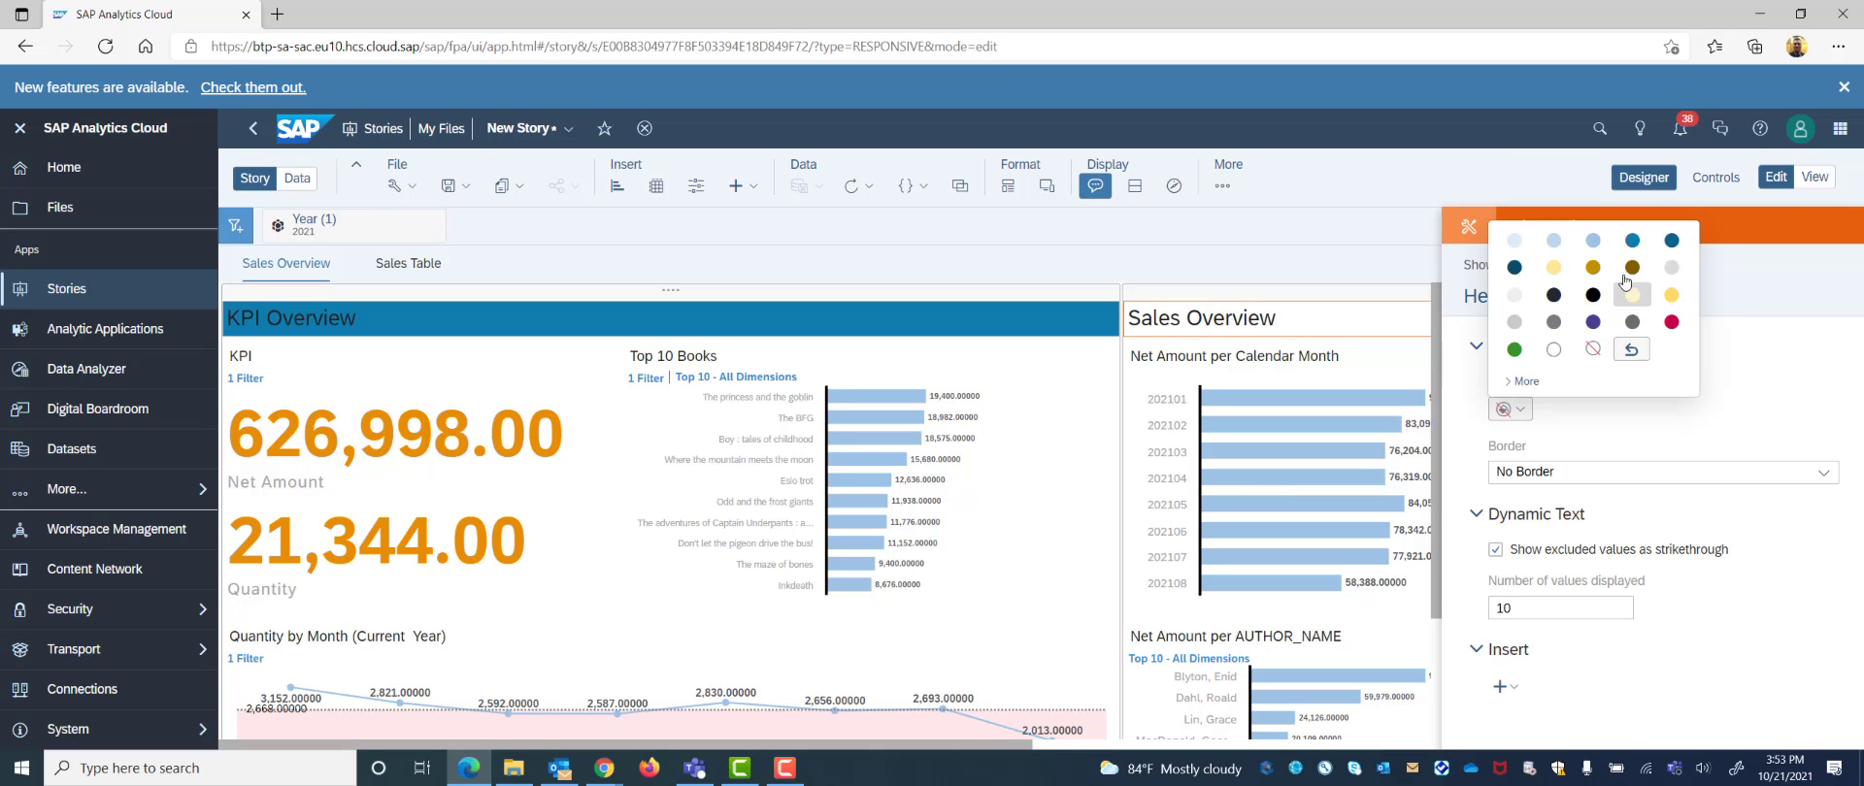
click(1631, 240)
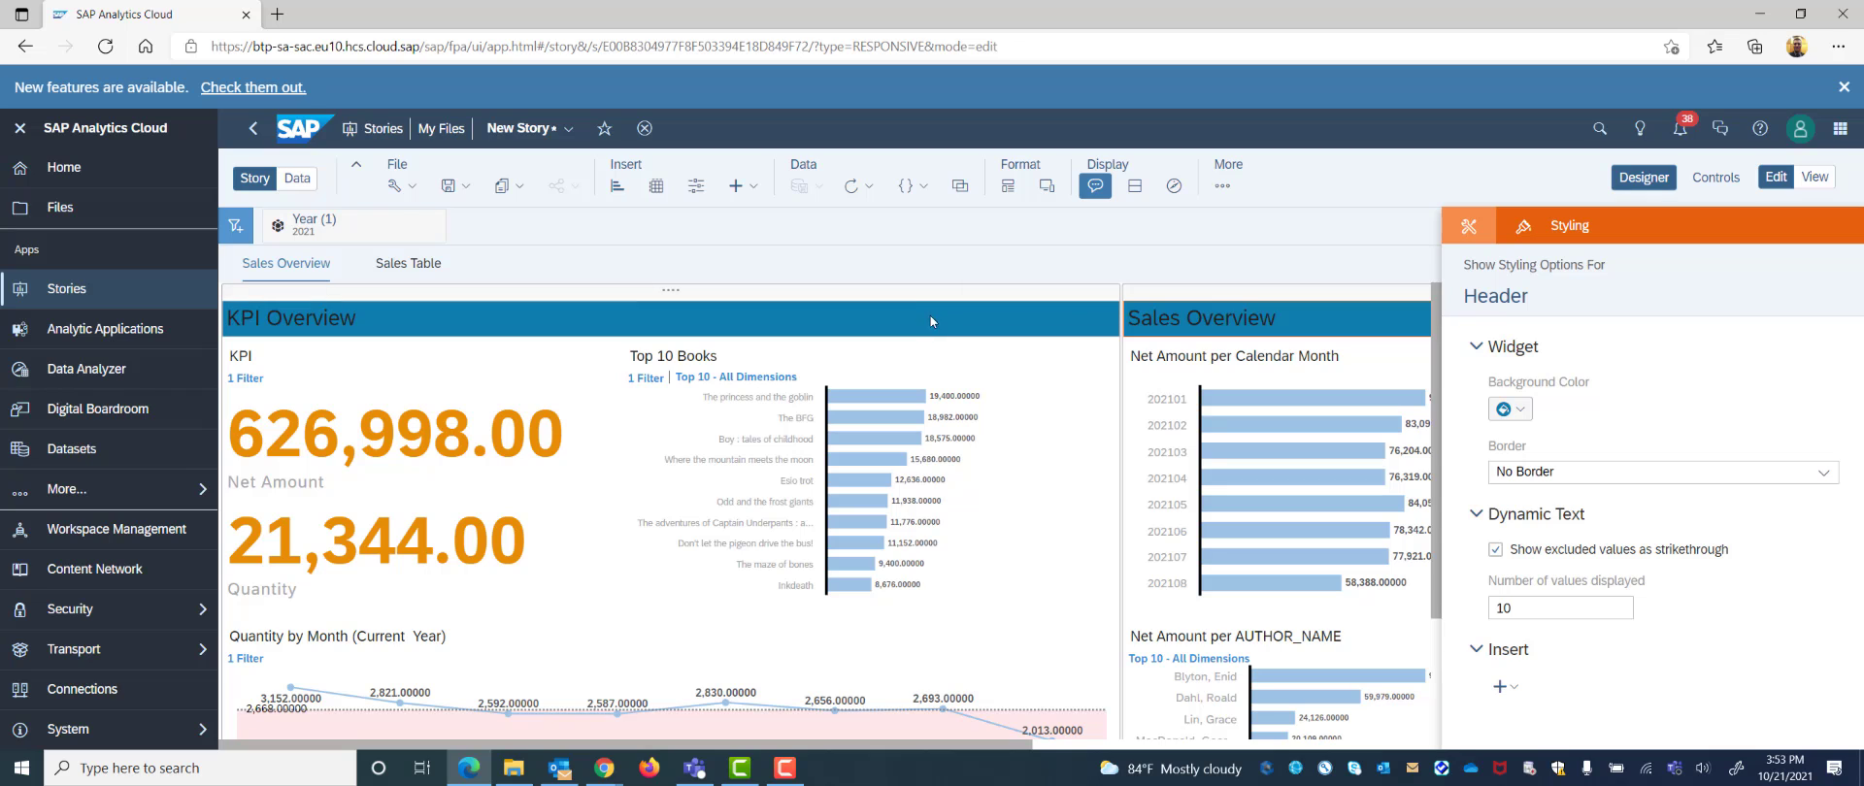
Apply the standard color palette that starts with purple to the Net Amount per Calendar Month chart
click(1356, 381)
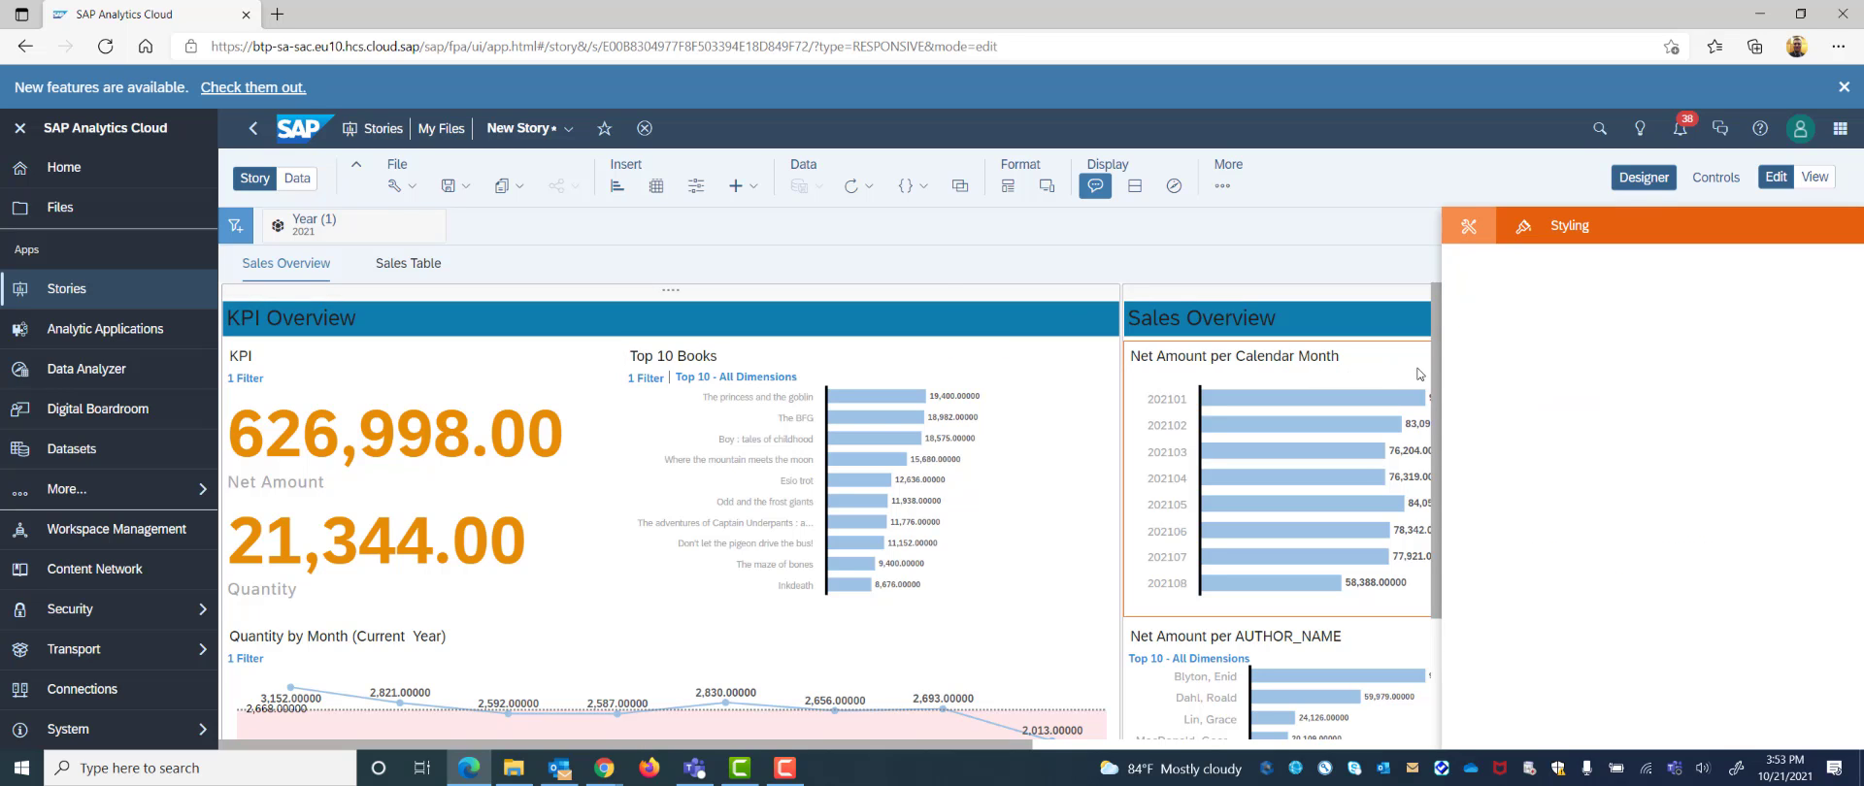
scroll(1612, 456, down, 10)
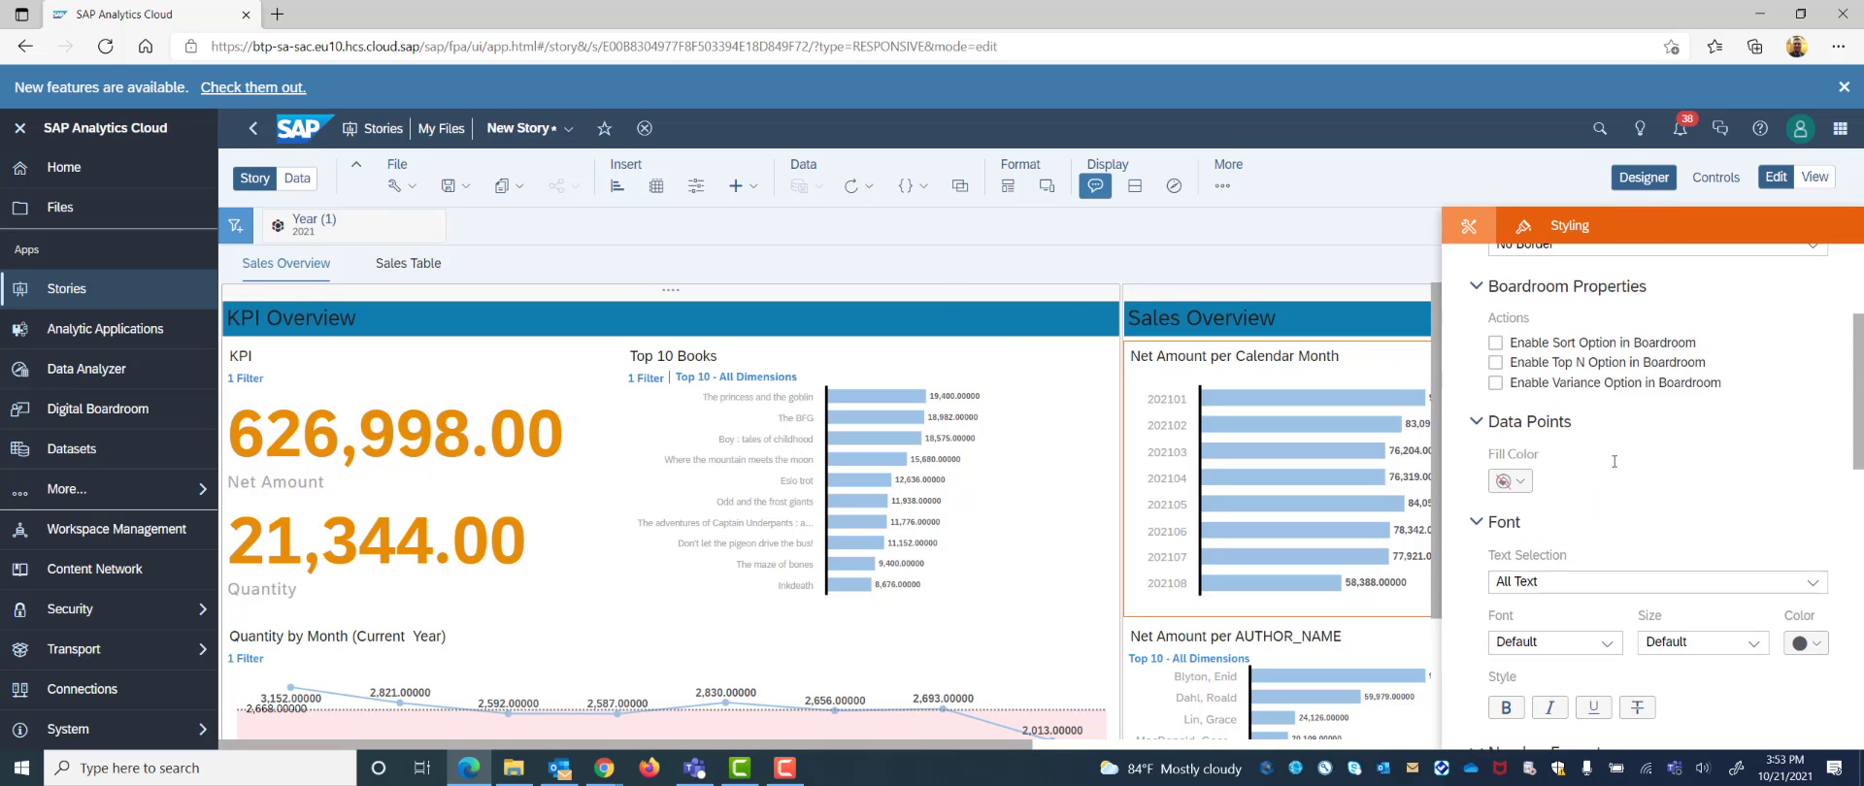
click(1468, 227)
scroll(1611, 466, down, 5)
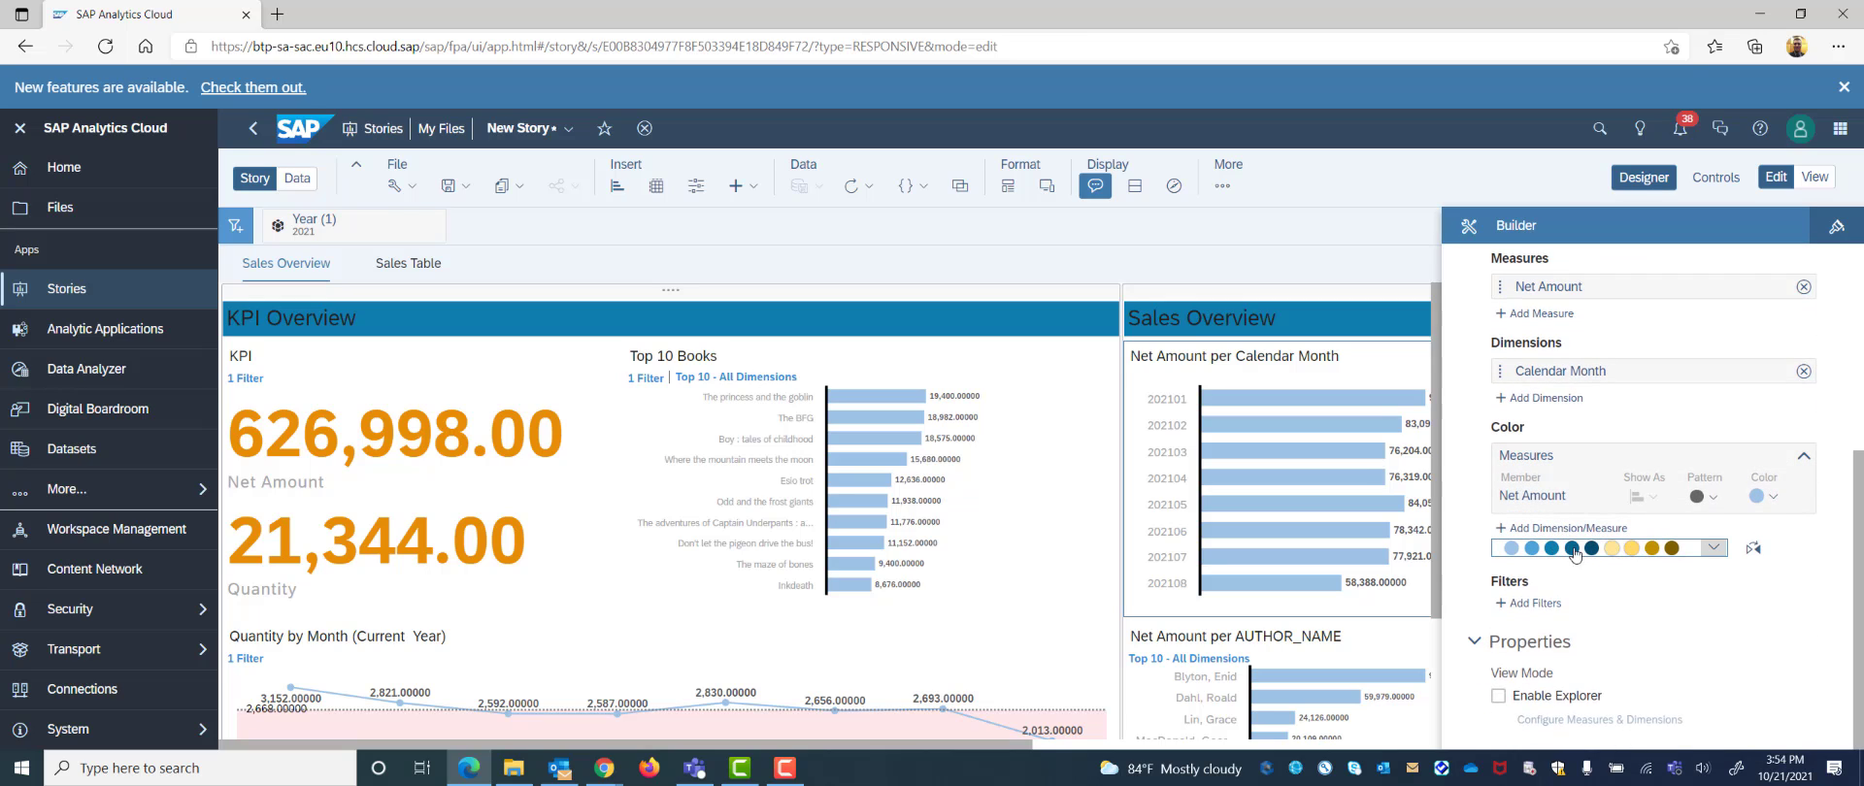
click(1713, 547)
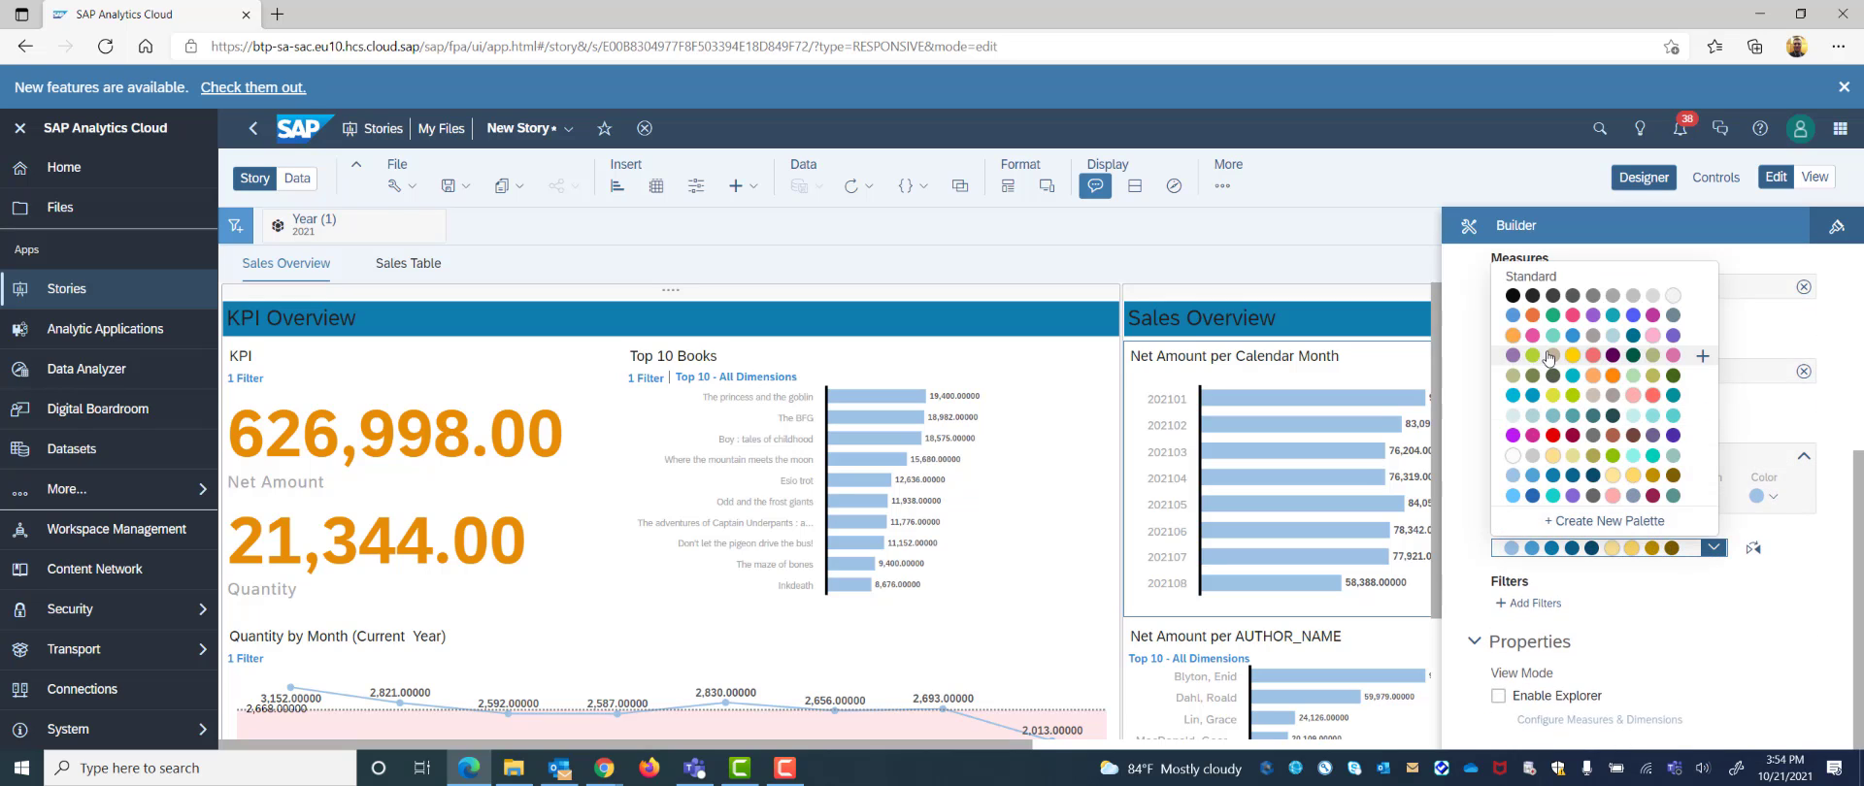
click(1611, 355)
Apply the same purple-first color palette to the Net Amount per AUTHOR_NAME chart
click(1381, 637)
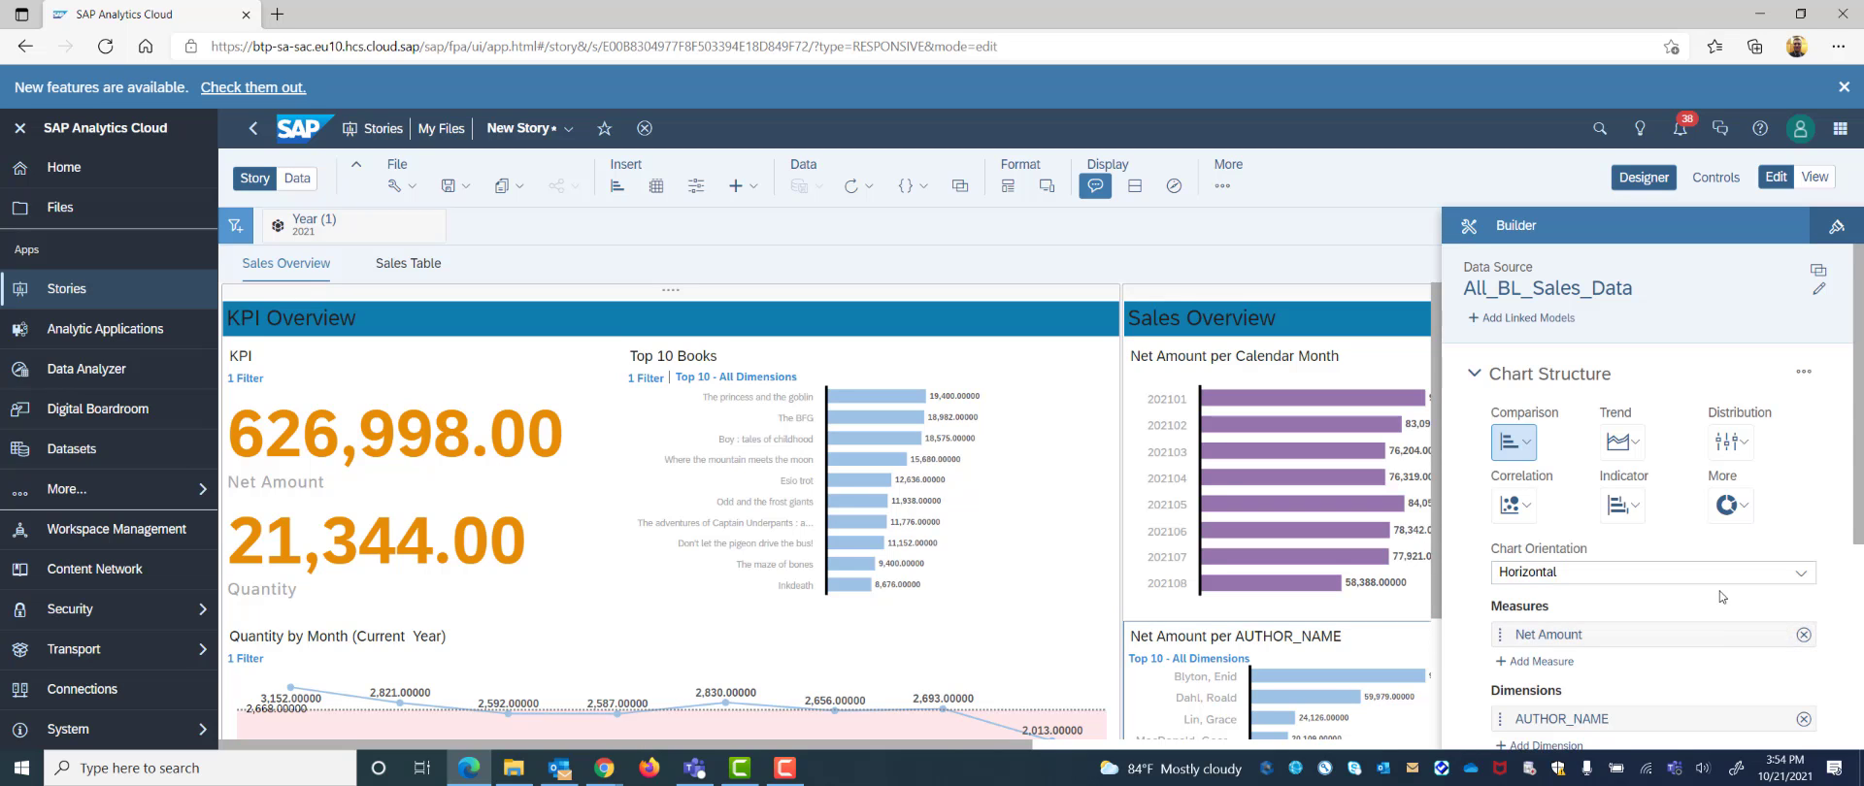
scroll(1723, 582, down, 3)
click(1714, 548)
click(1544, 406)
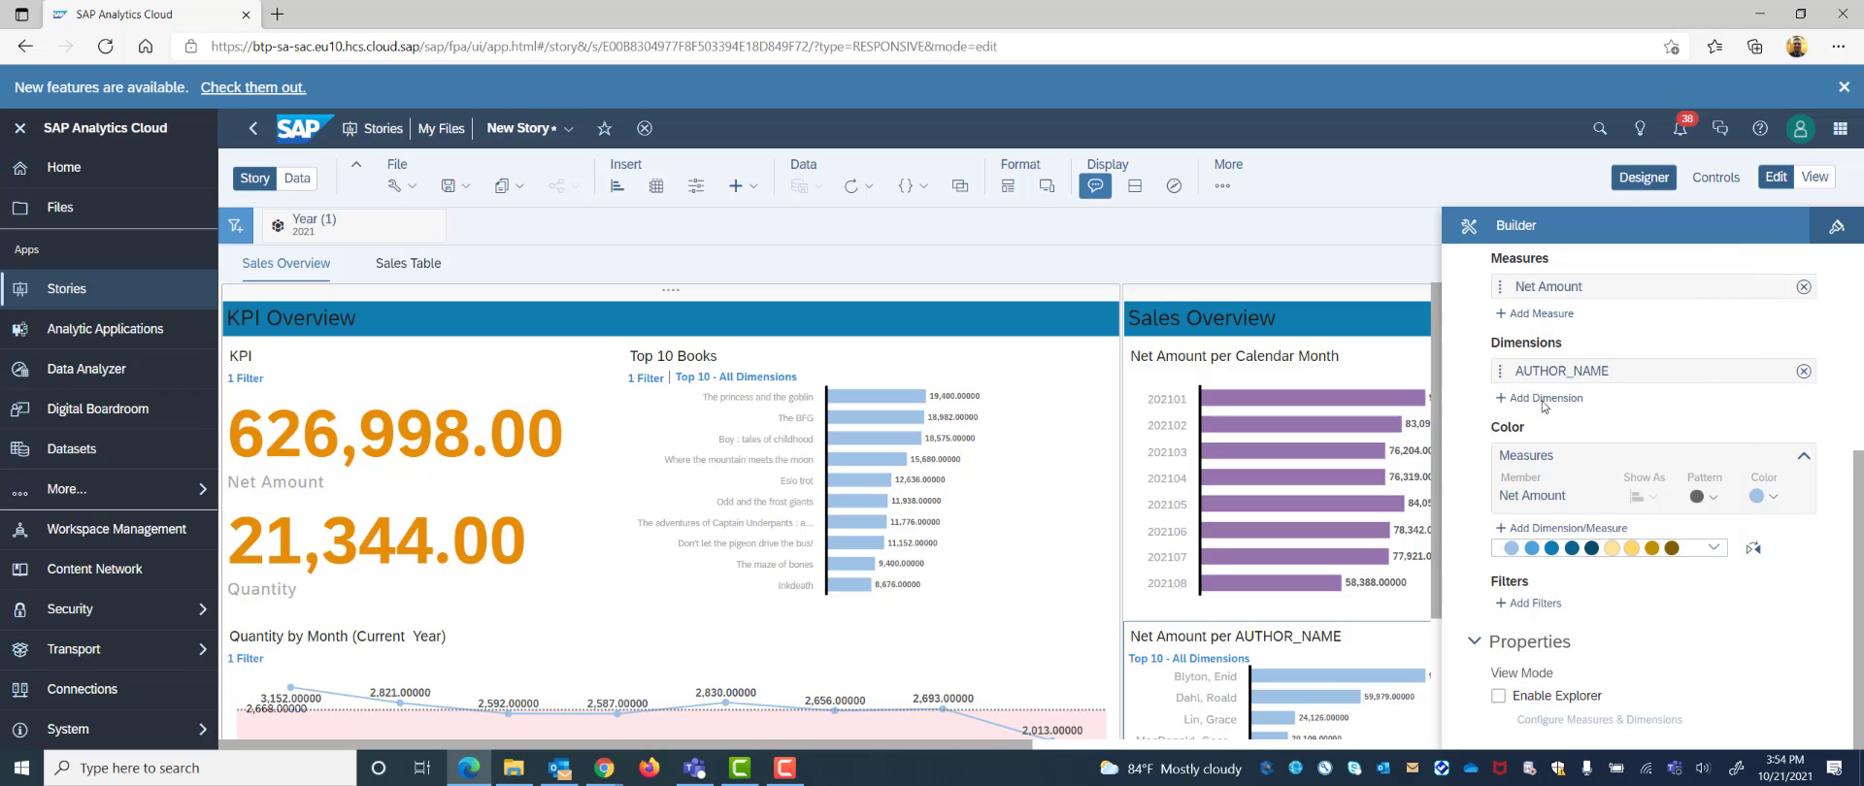
click(1715, 550)
click(1544, 398)
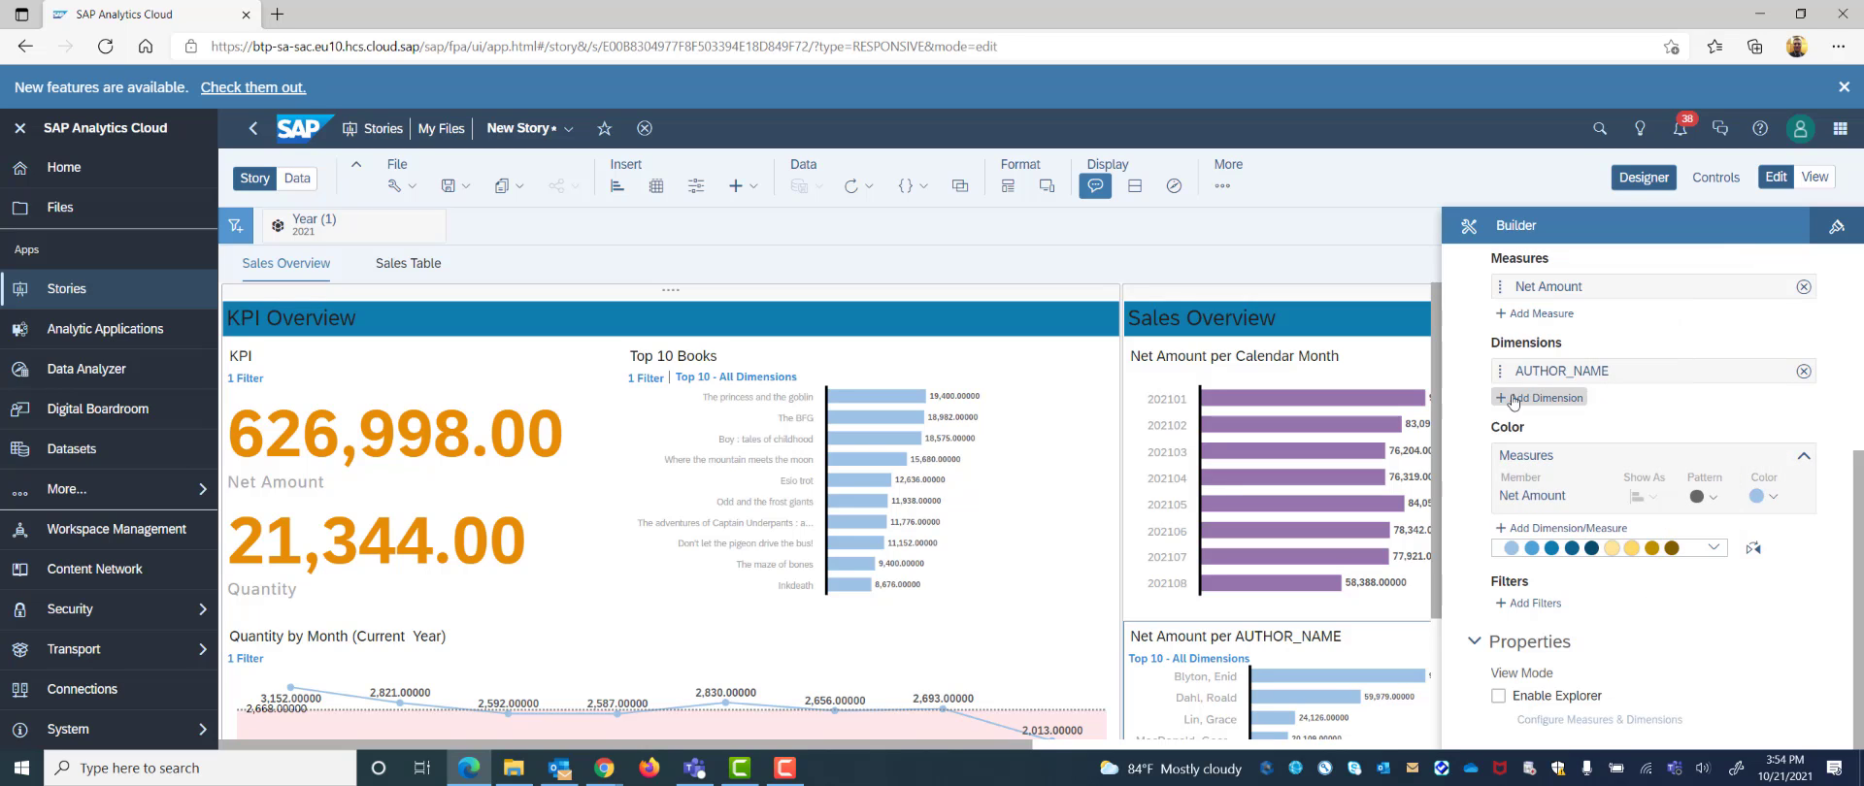
click(1716, 551)
click(1545, 355)
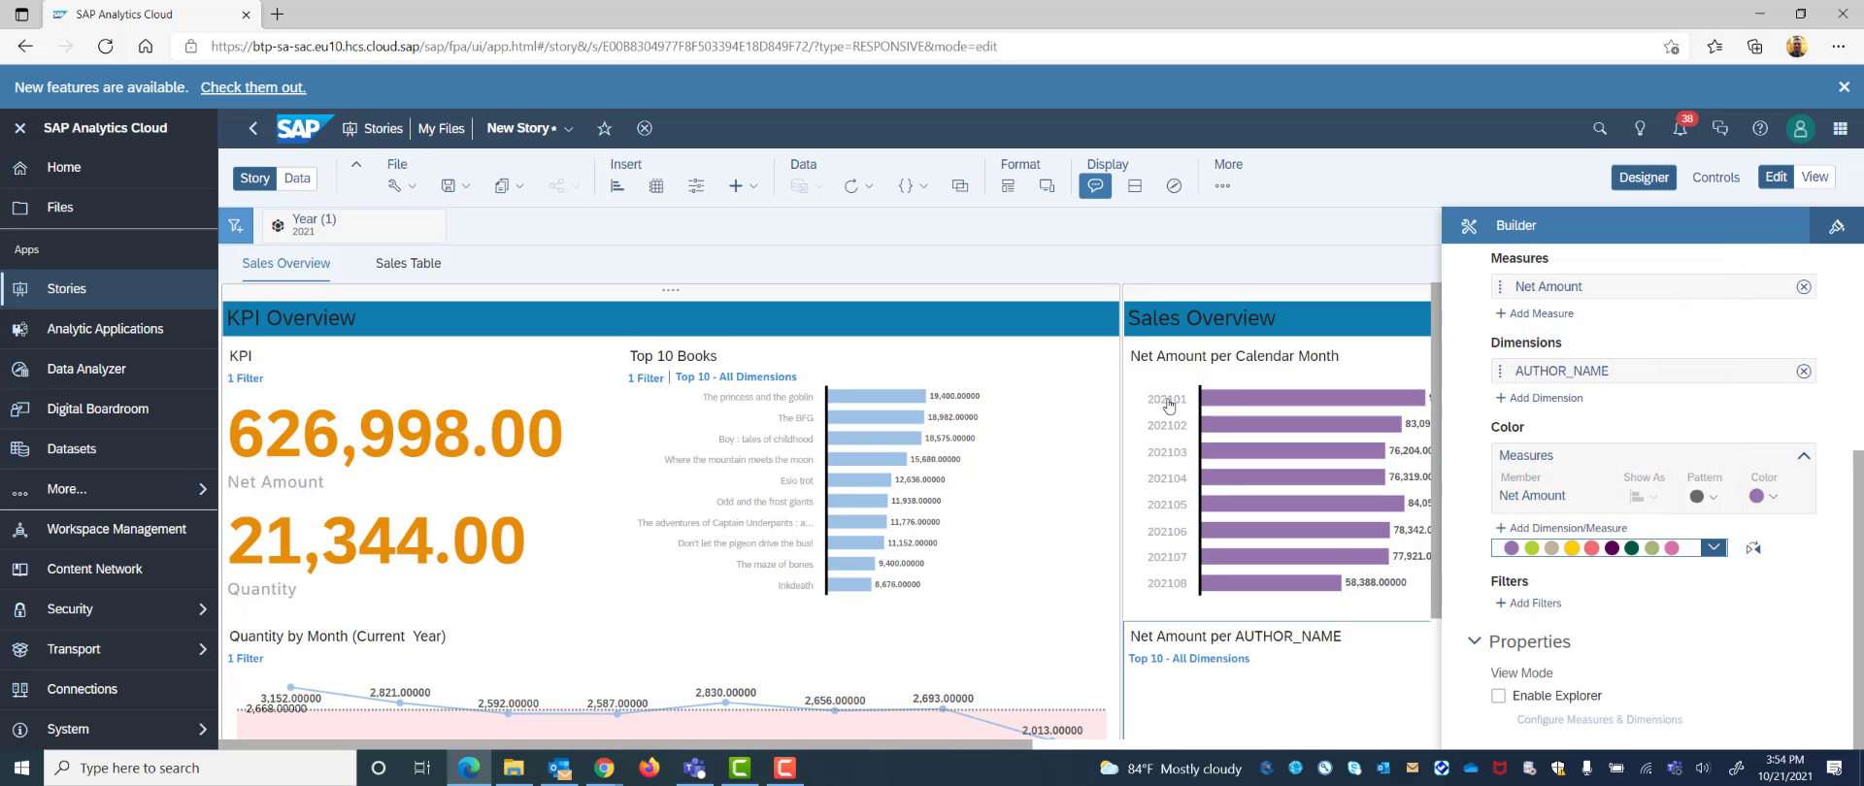
Apply the standard color palette that starts with purple to the Quantity per Calendar Month chart
drag(1010, 744, 1315, 743)
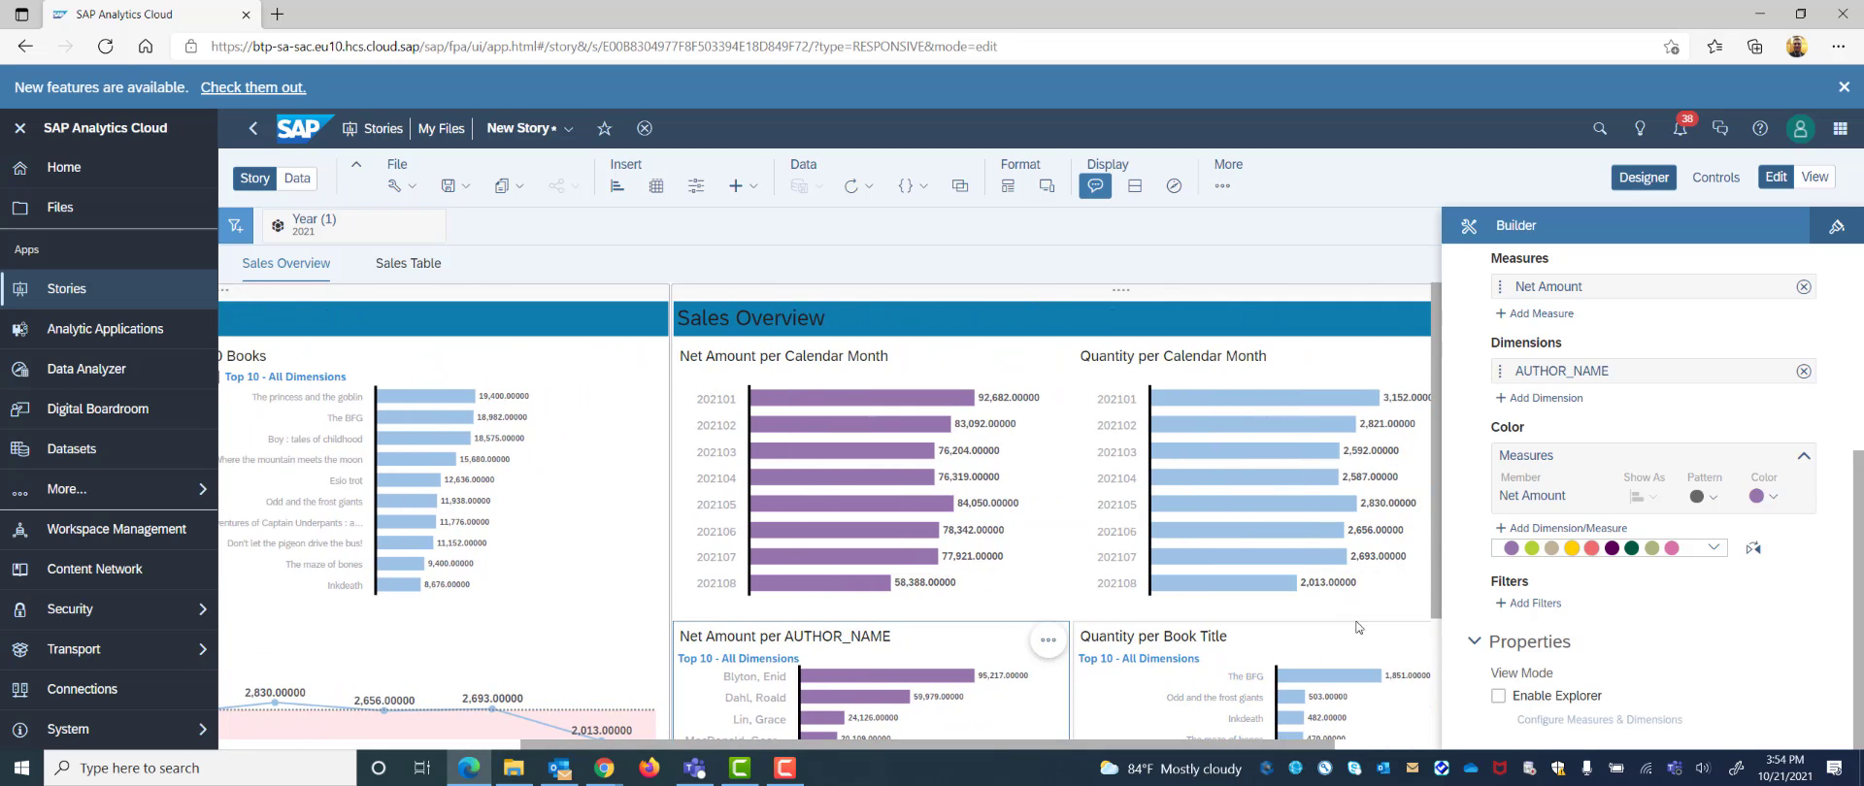
click(1388, 609)
scroll(1728, 563, down, 5)
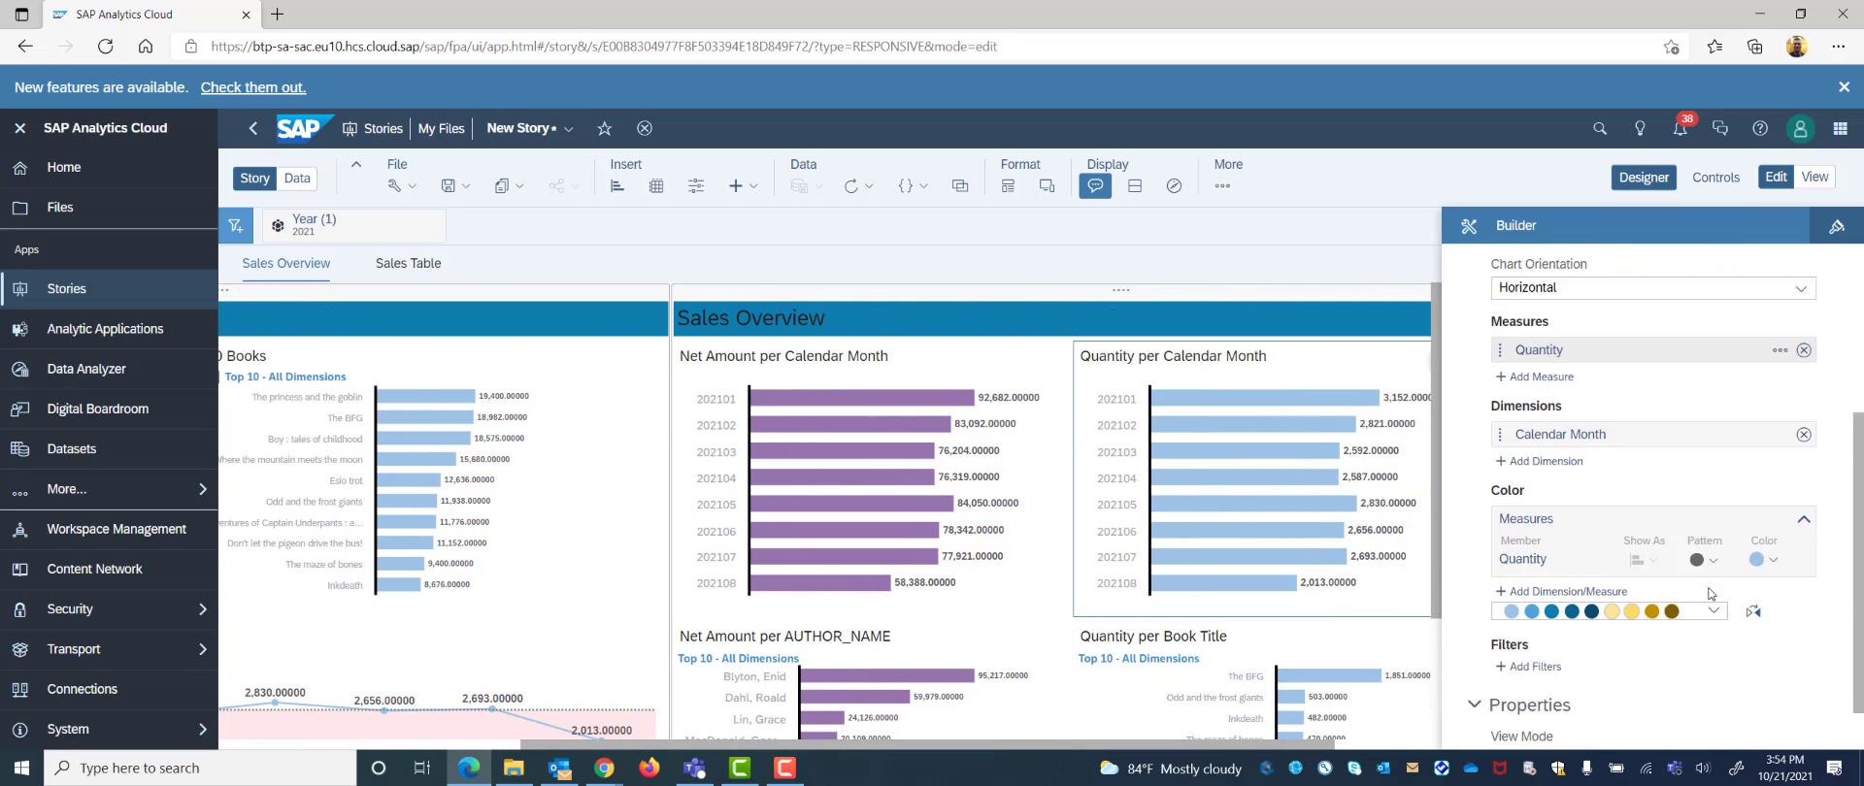
click(1714, 552)
click(1532, 437)
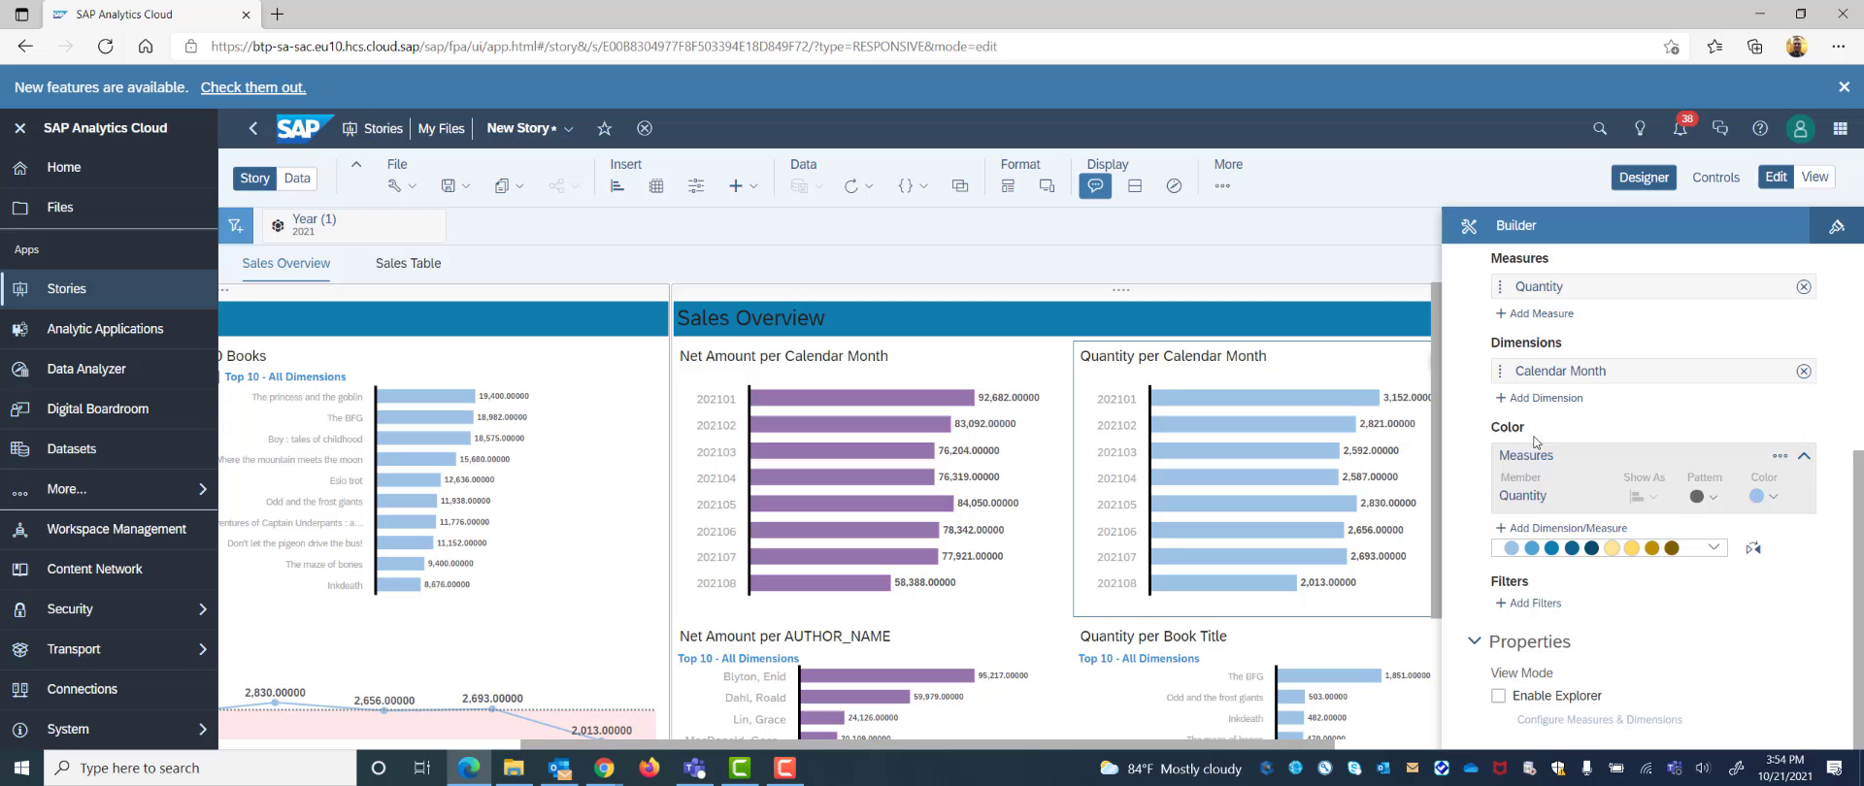
click(1714, 551)
click(1685, 355)
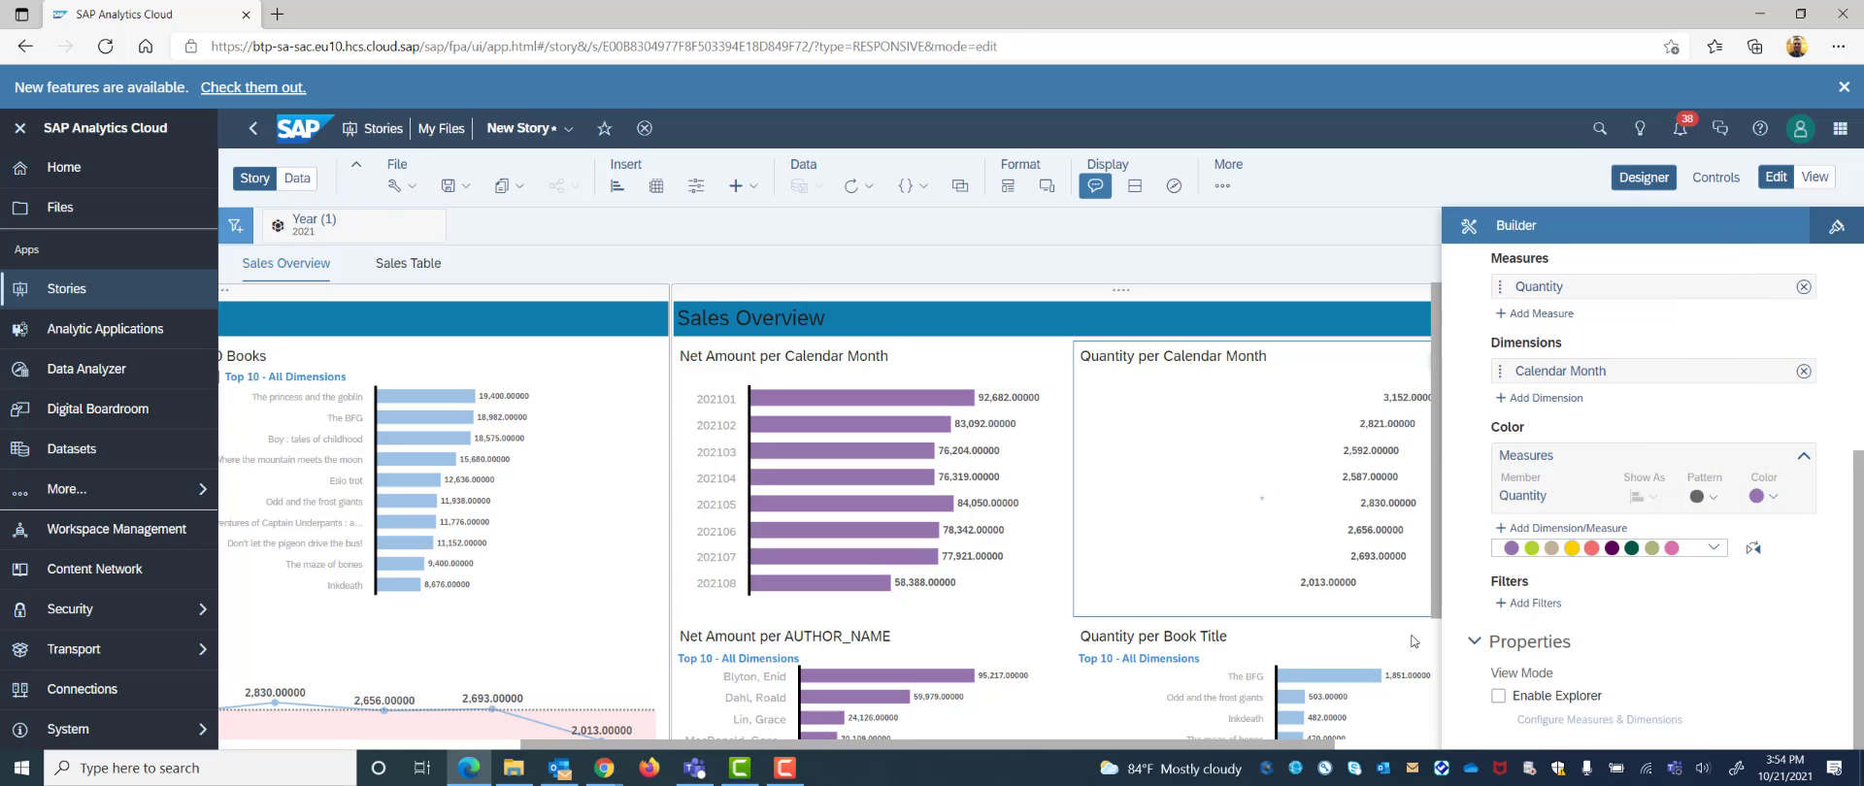
Apply the same purple-first color palette to the Quantity per Book Title chart
click(1308, 656)
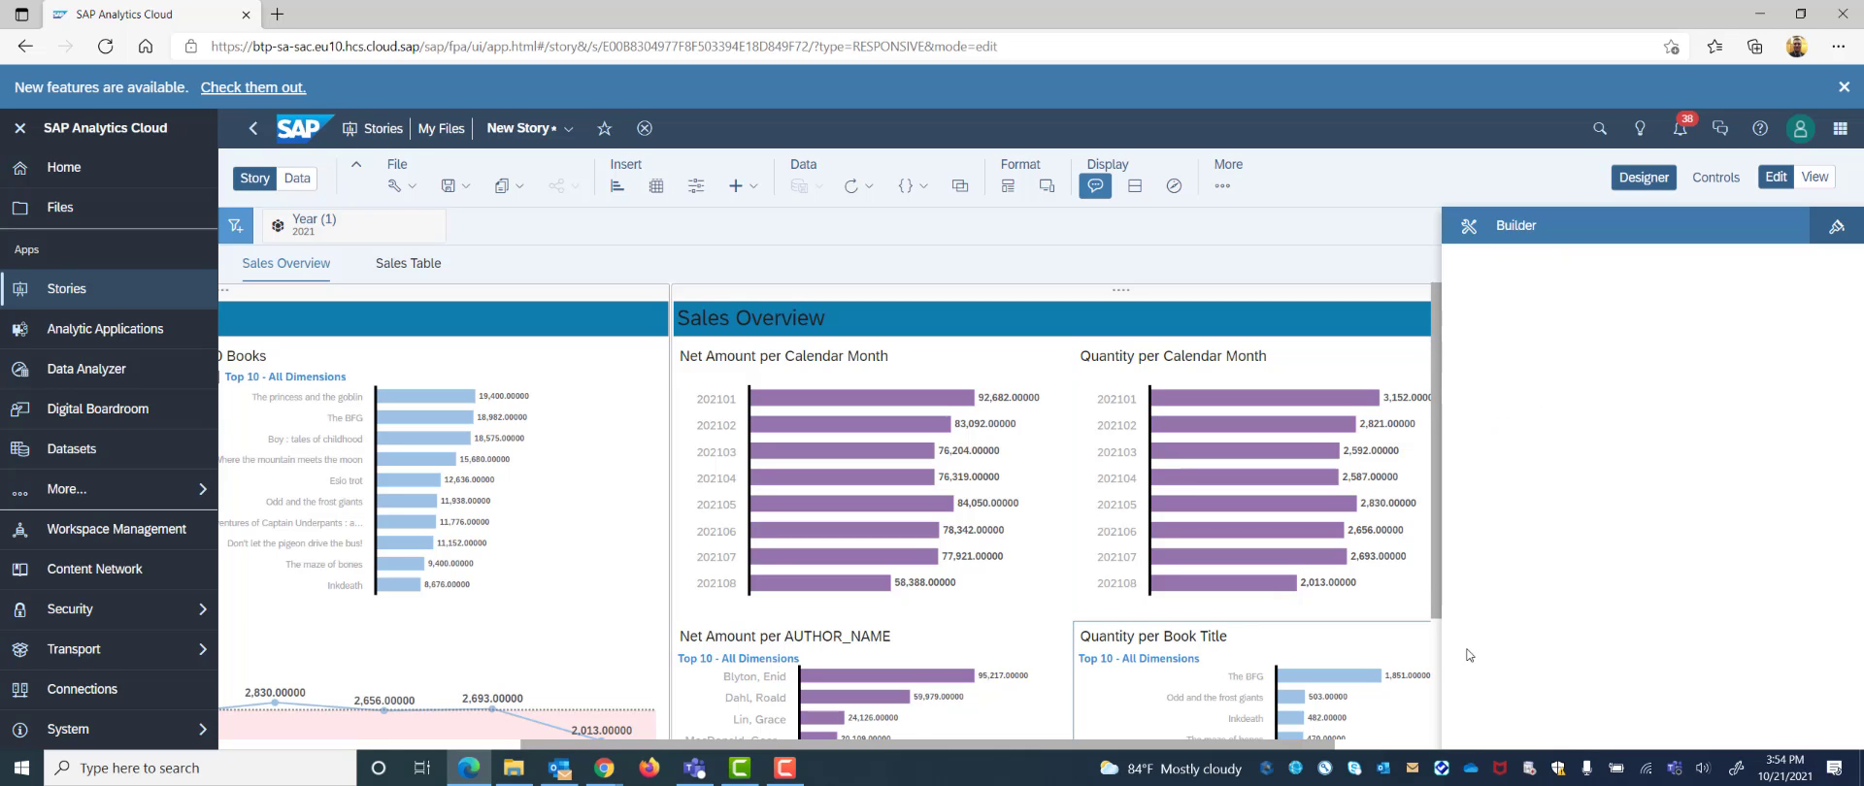
scroll(1602, 610, down, 2)
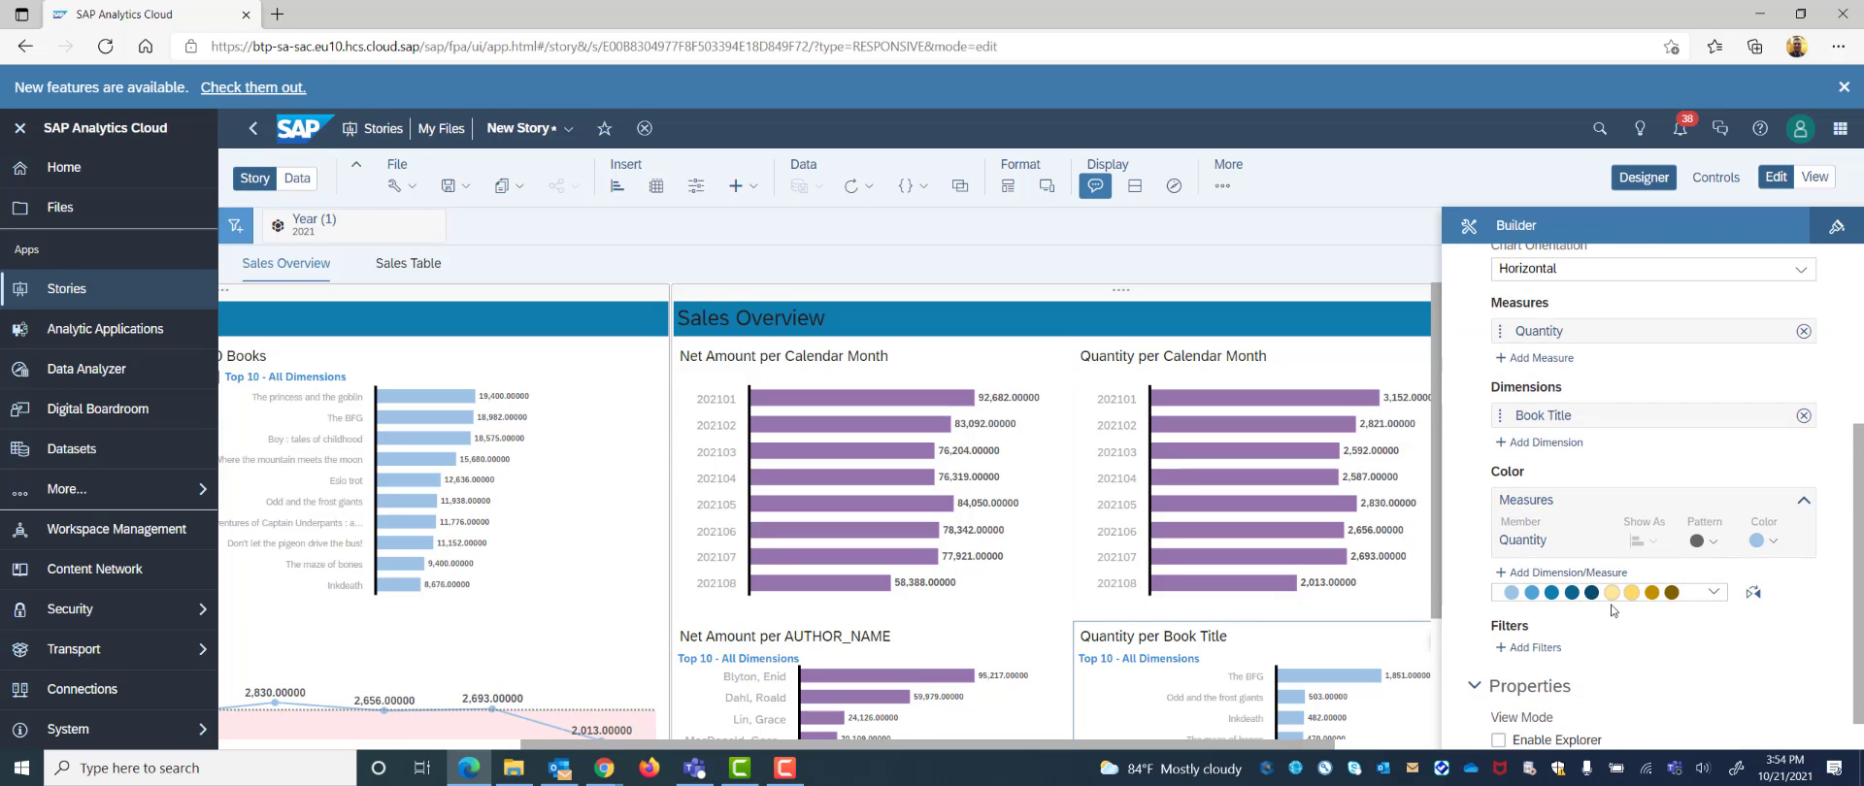
click(1714, 592)
click(1572, 399)
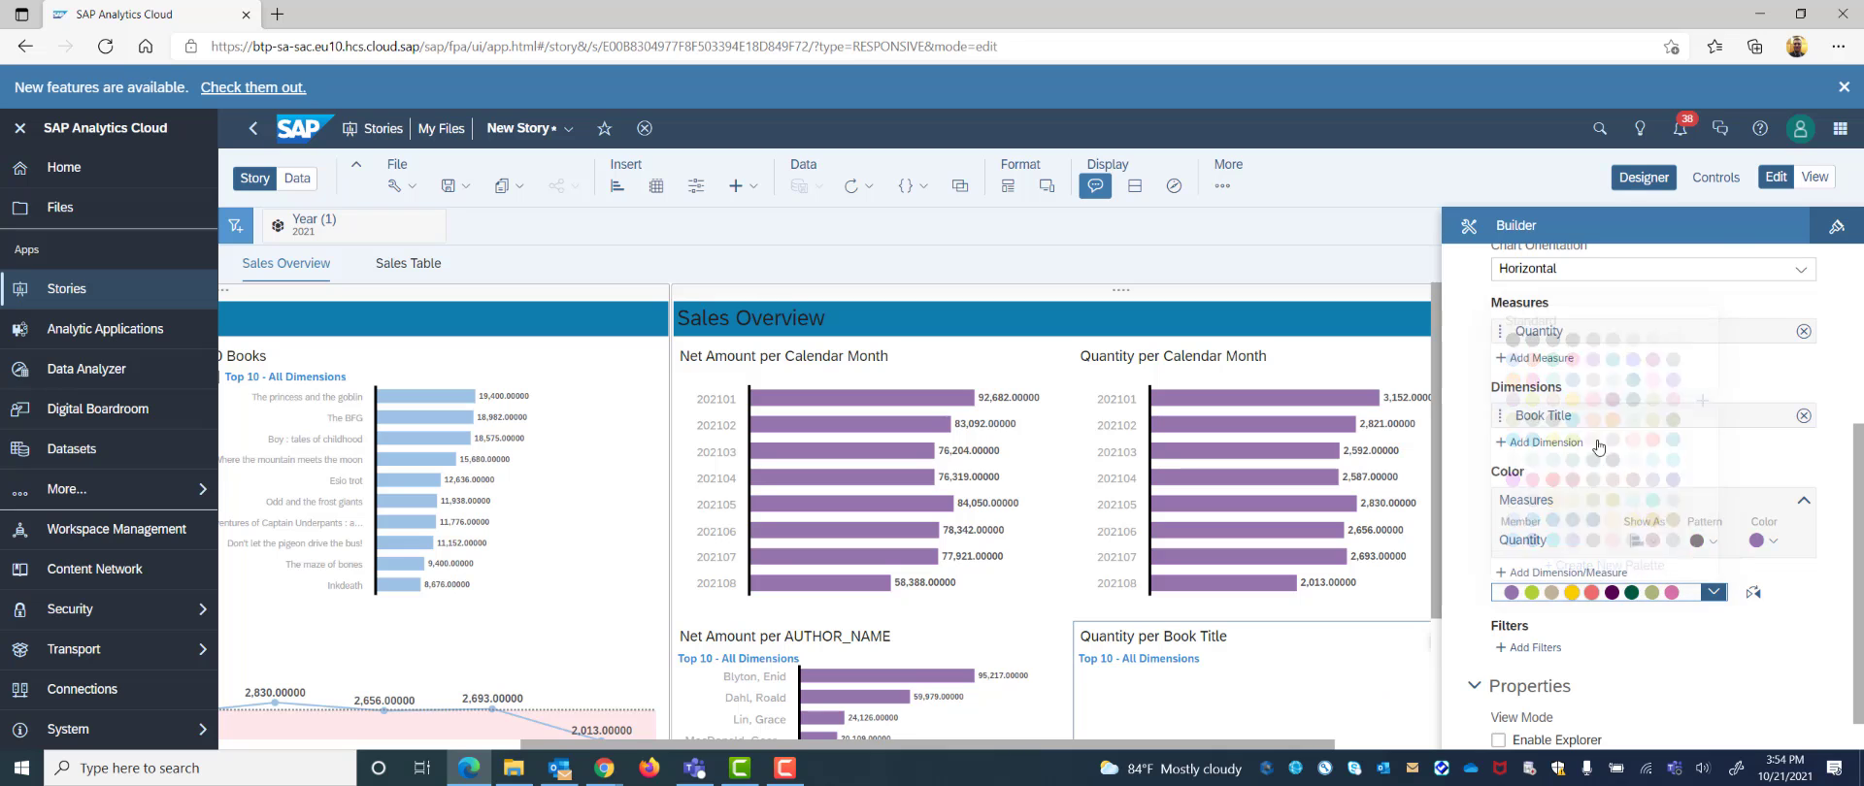
Look over the recolored charts, switch the story to view mode and check its list of pages
scroll(1288, 589, down, 2)
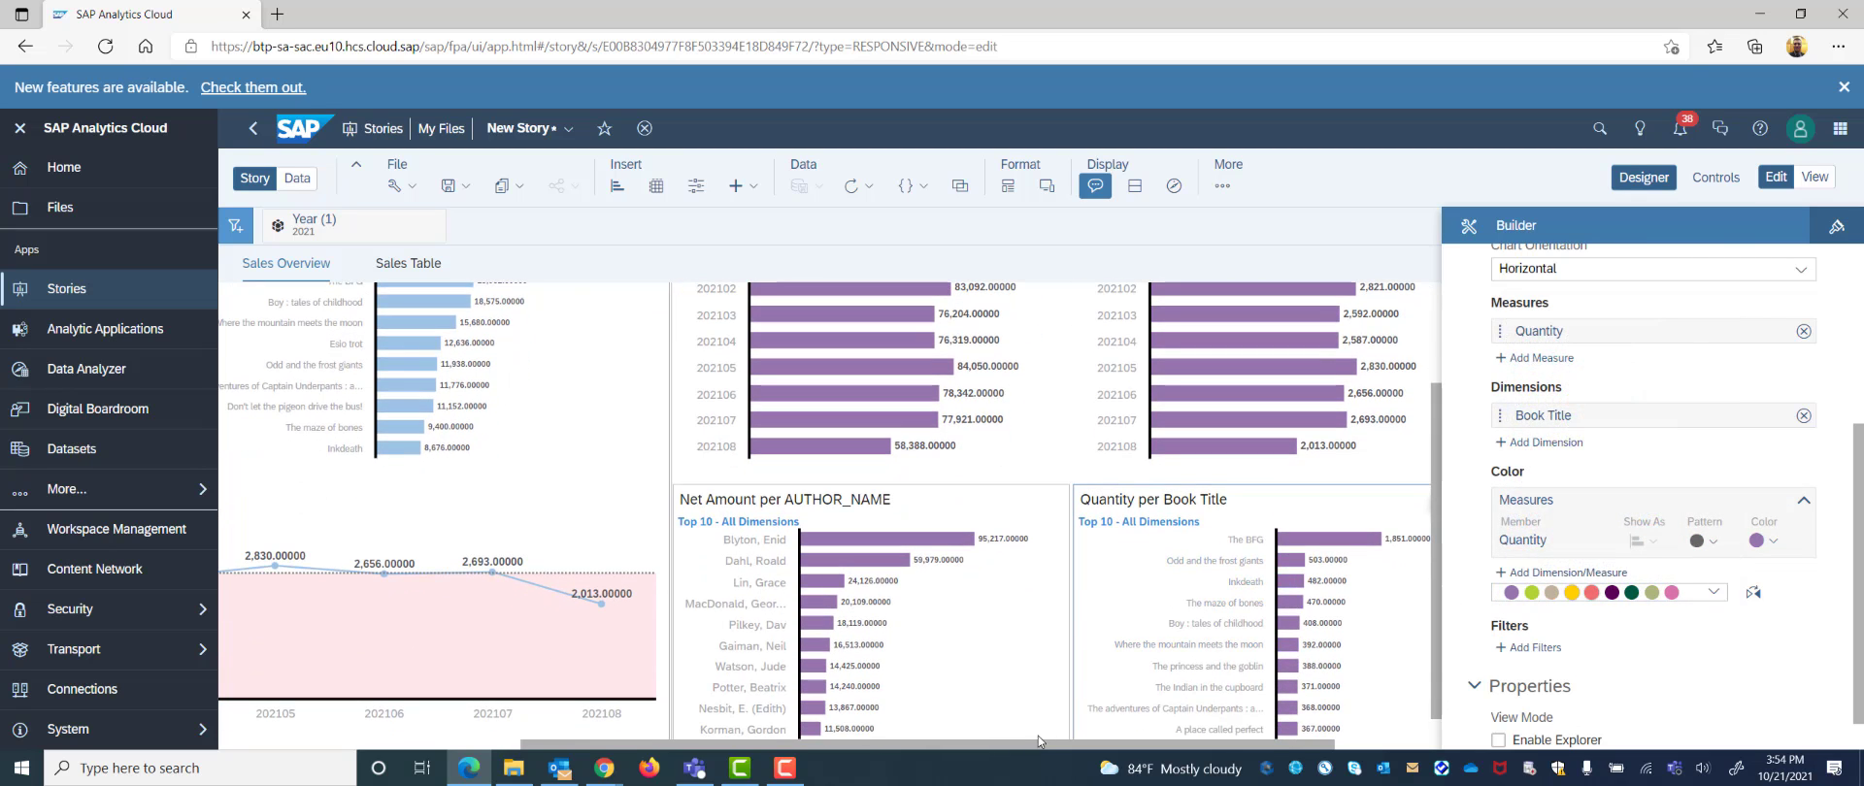
drag(1043, 745, 831, 712)
scroll(830, 713, up, 2)
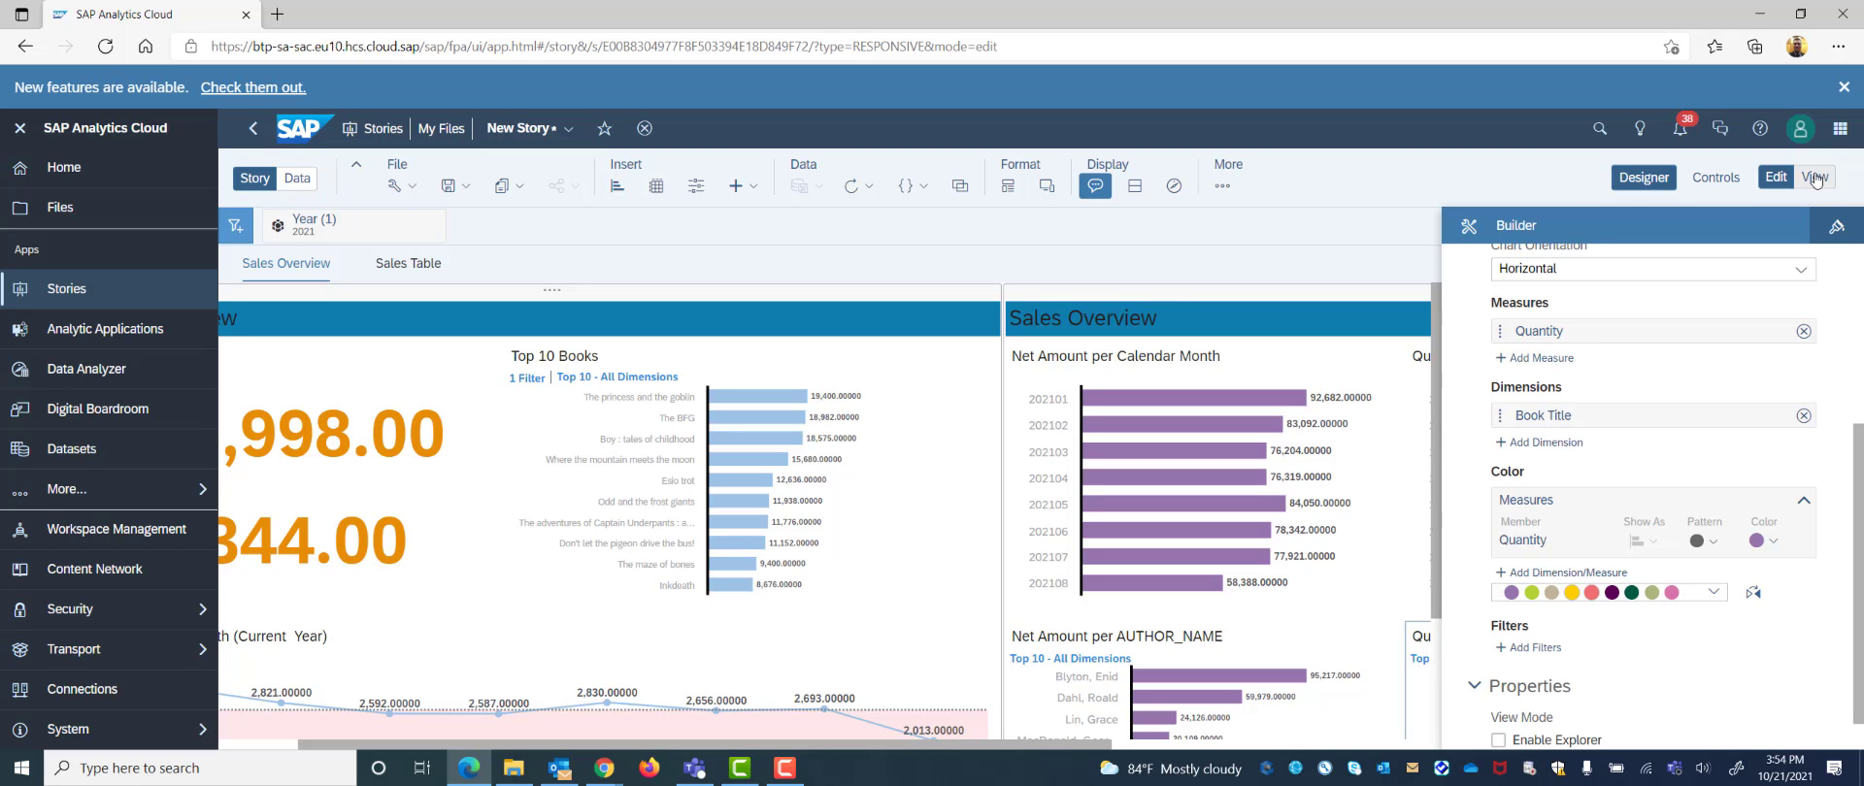
click(1815, 180)
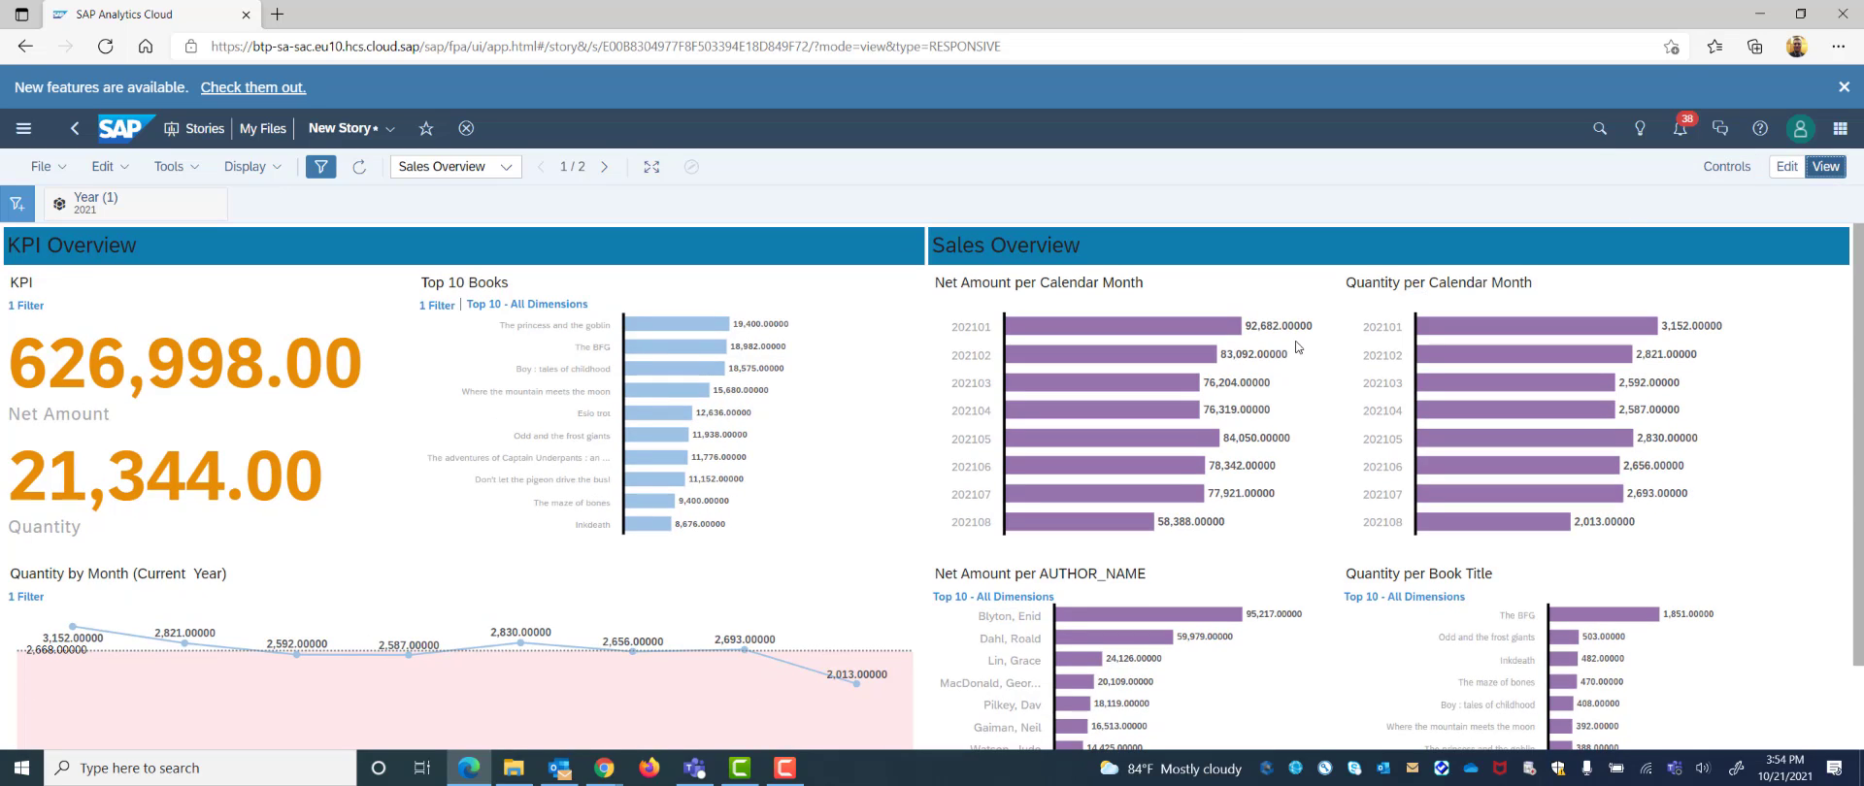
click(506, 167)
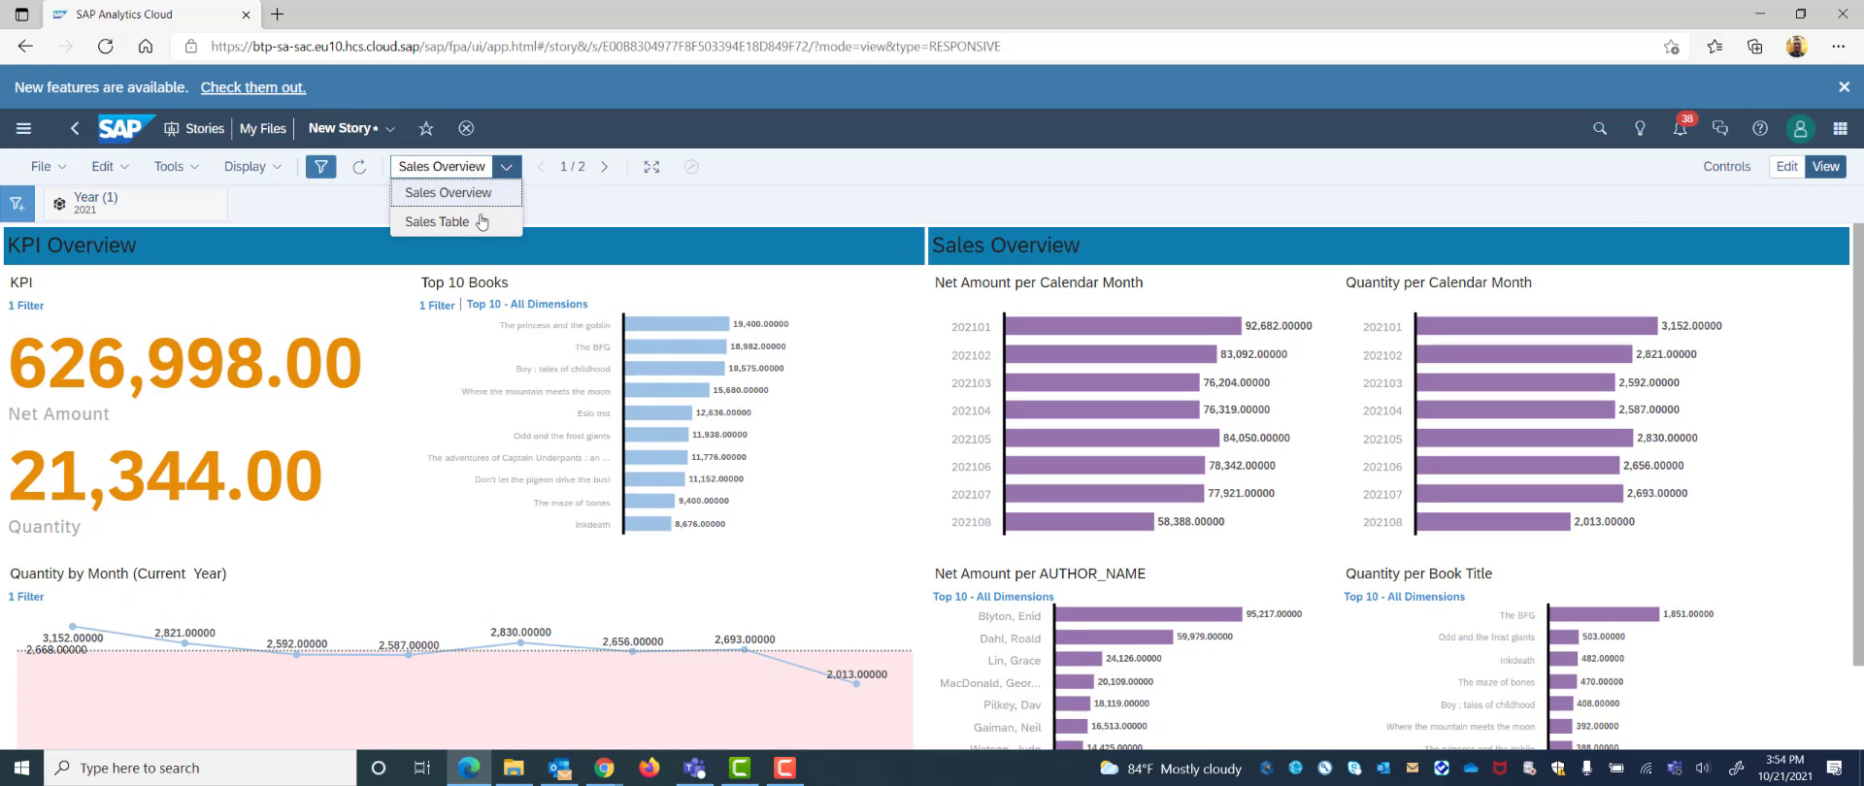
click(857, 174)
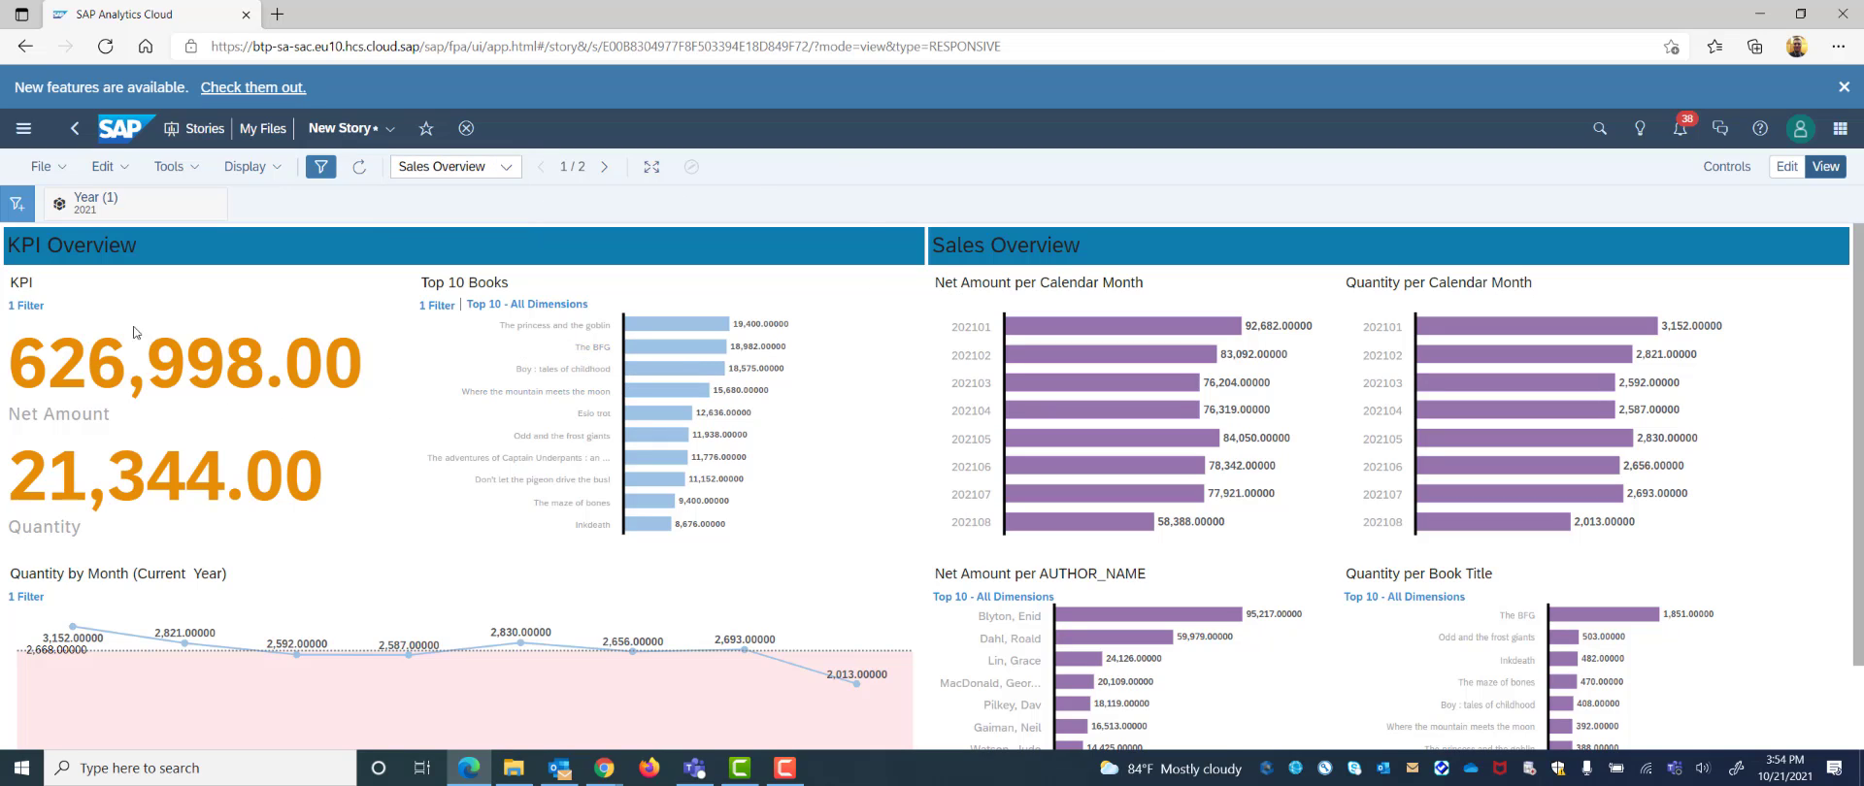
Select the top author in the Net Amount per AUTHOR_NAME chart and examine how the linked charts filter
scroll(1031, 381, down, 1)
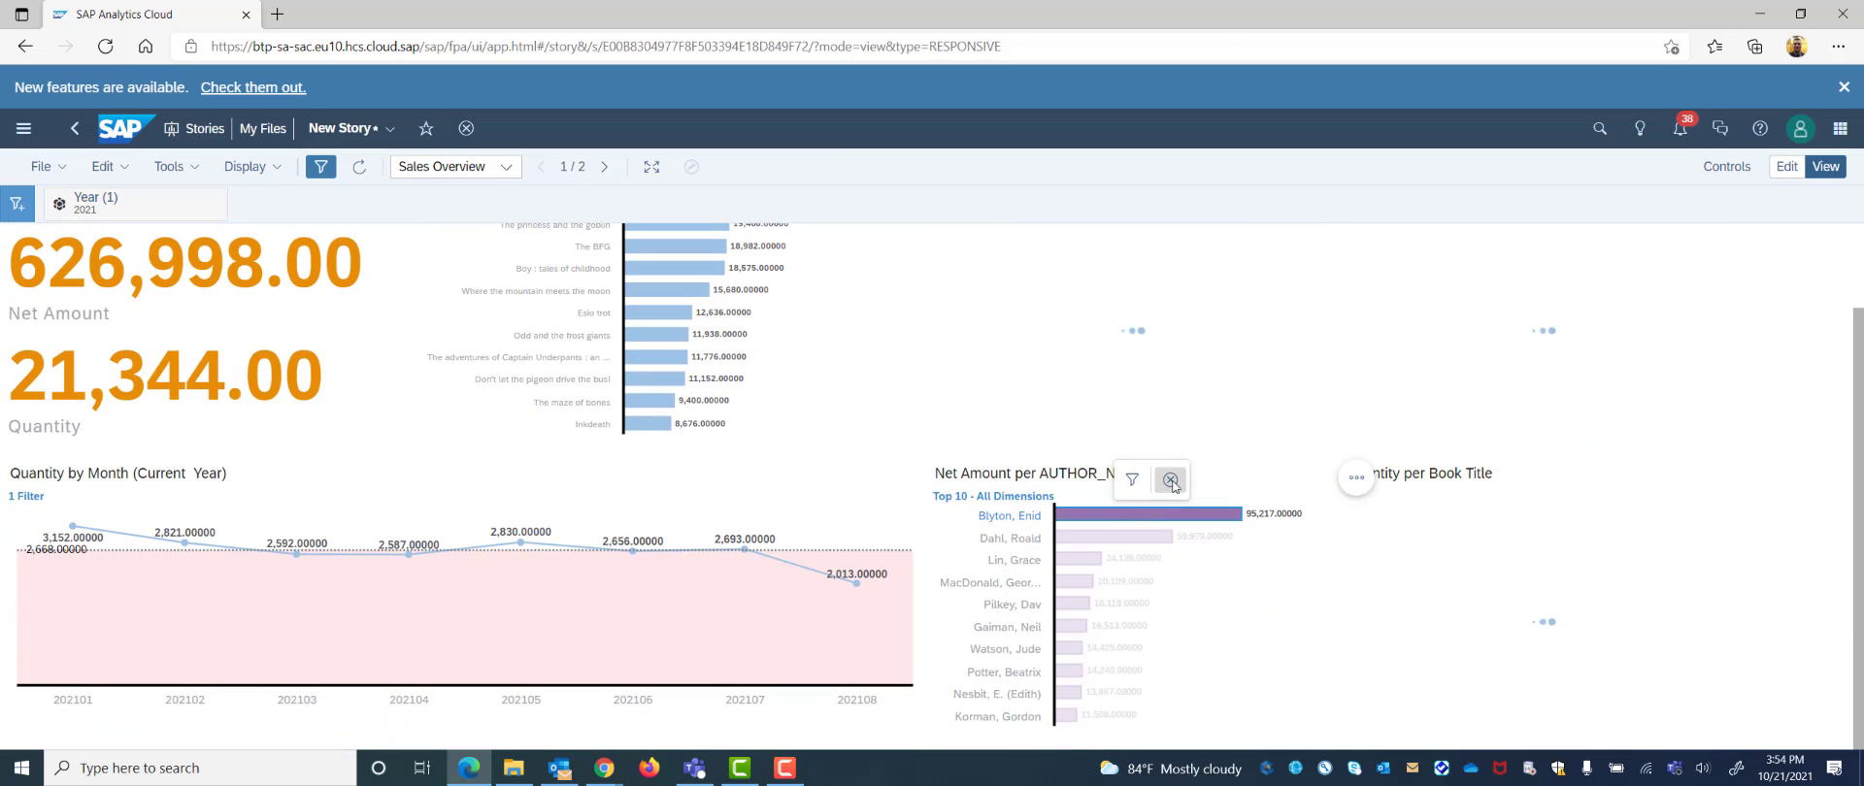
scroll(1214, 451, up, 1)
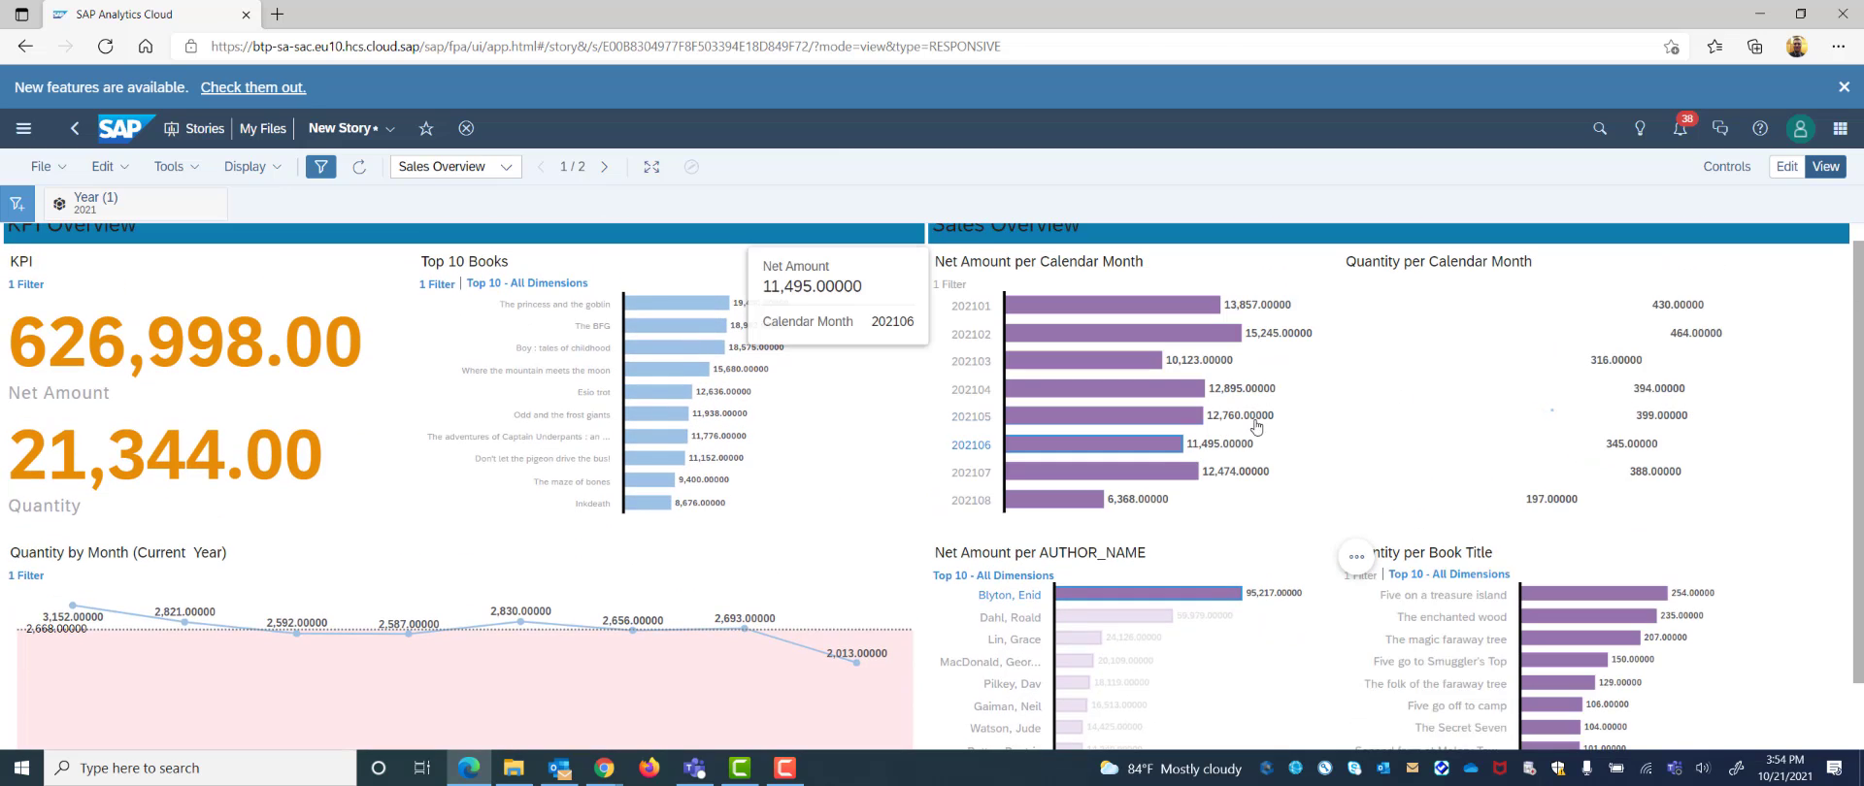
scroll(784, 555, down, 1)
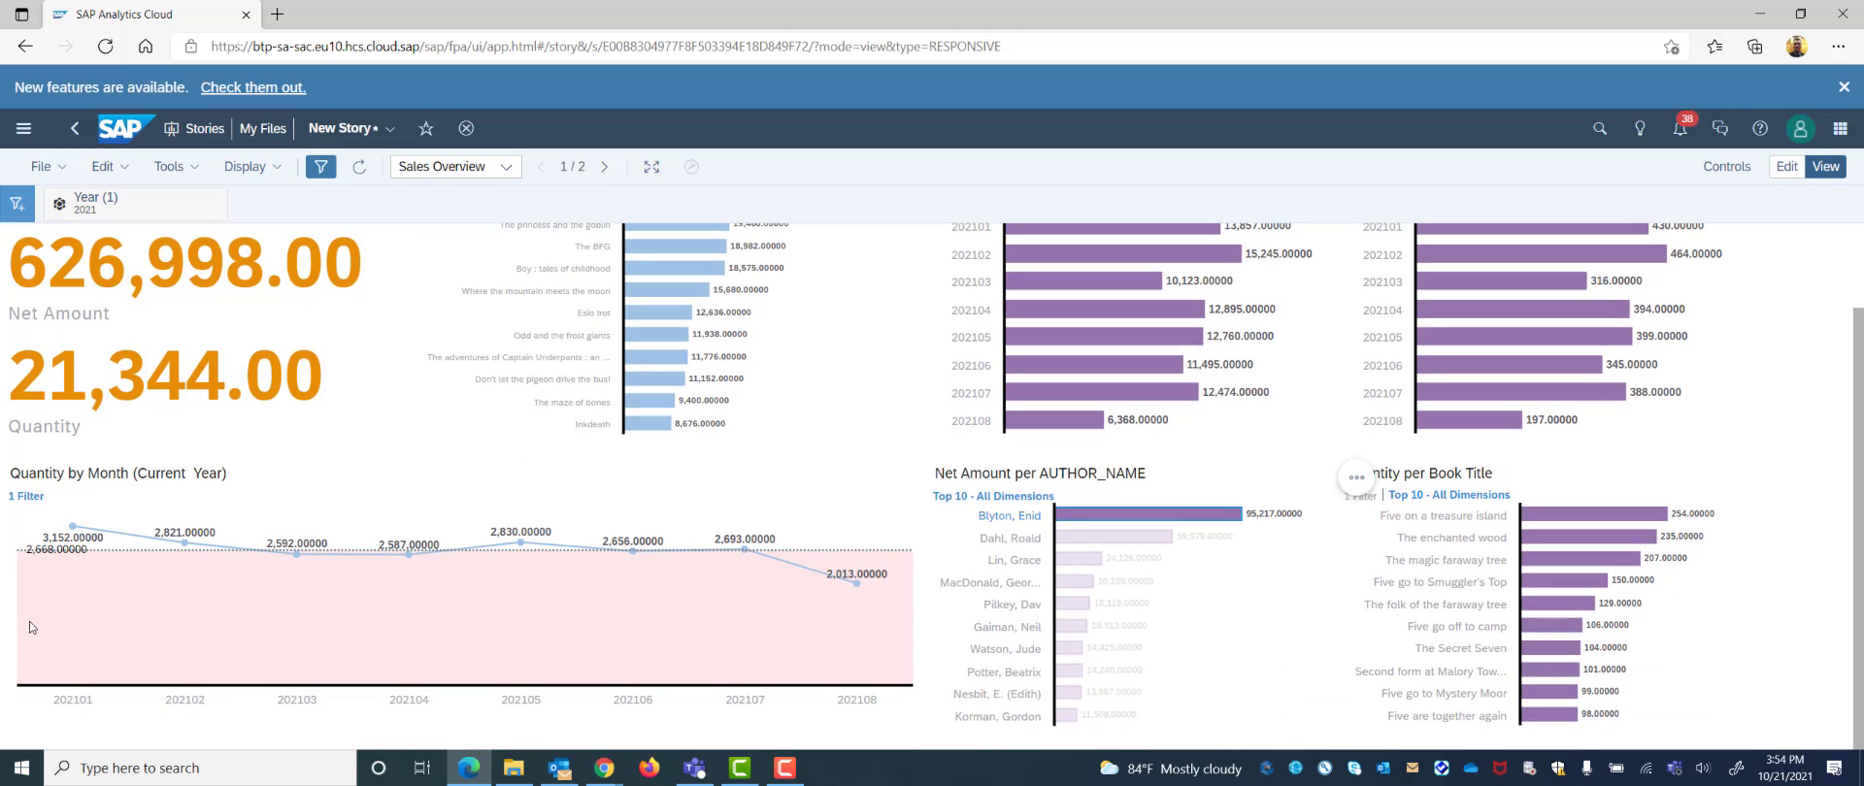
scroll(851, 481, up, 1)
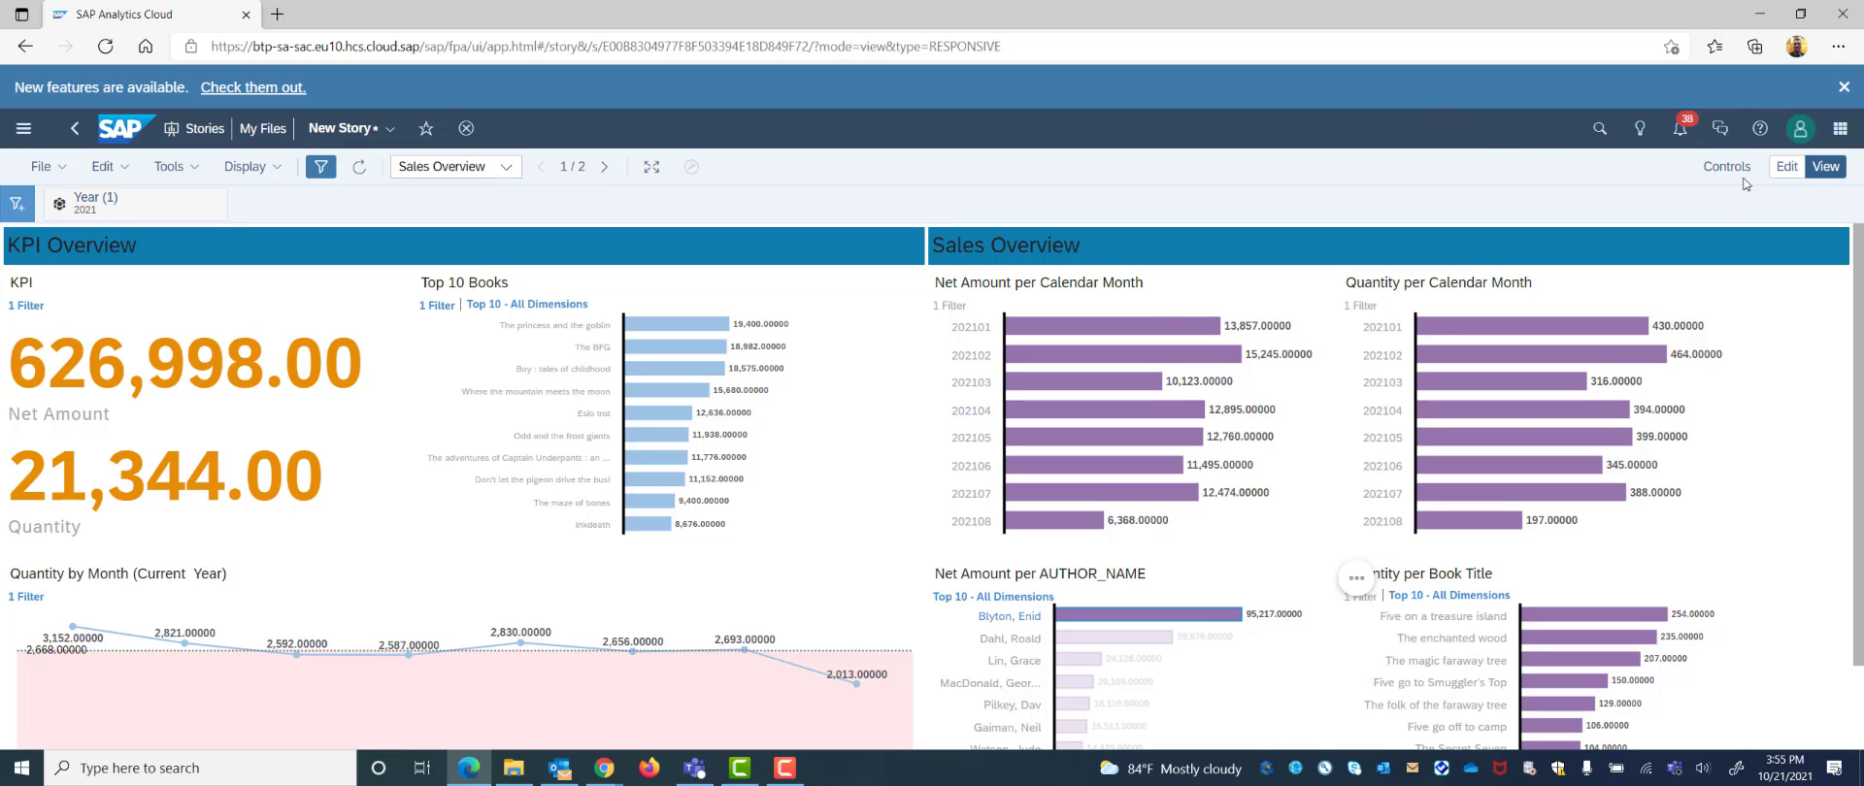
Return the story to edit mode and preview the Sales Overview page on an iOS small phone
click(1786, 166)
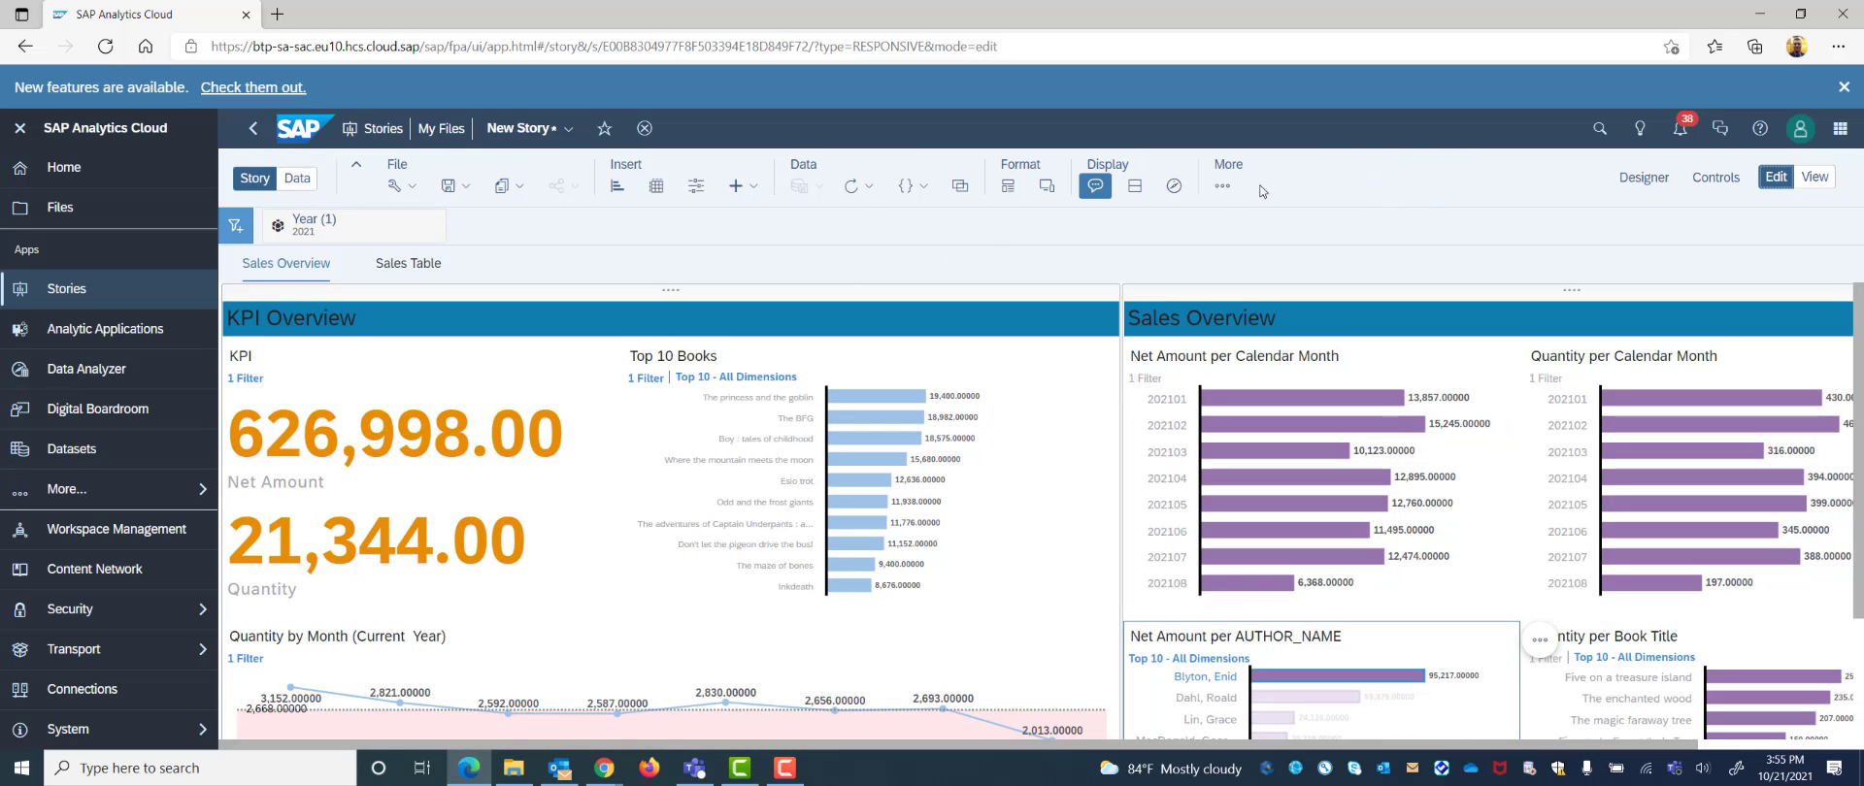
click(1048, 189)
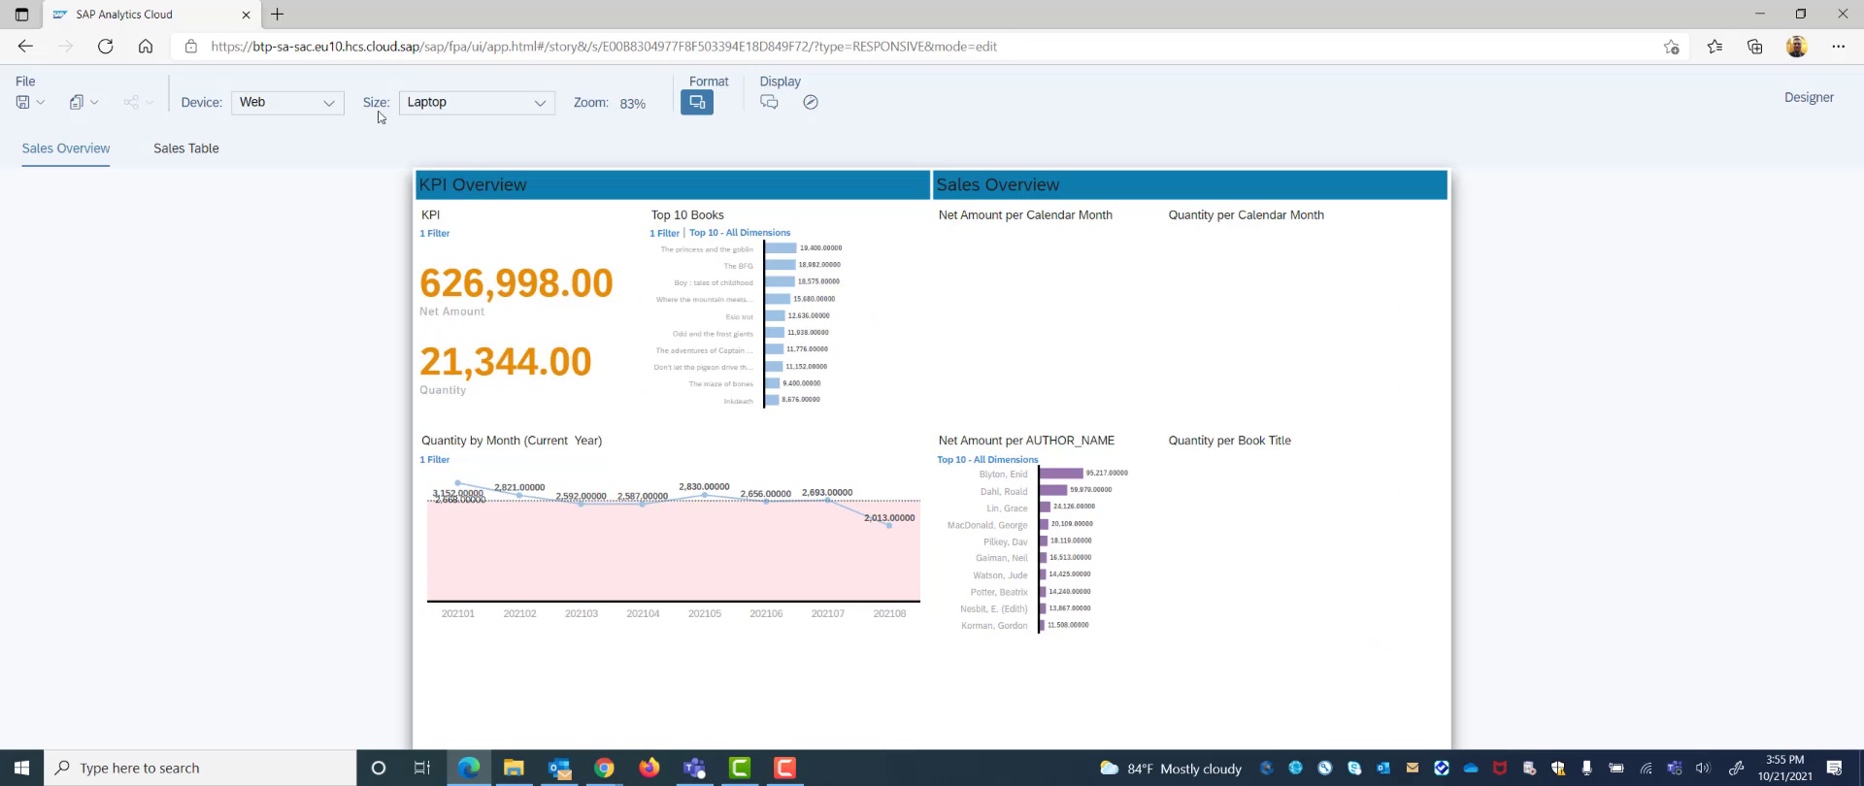
click(292, 102)
click(310, 157)
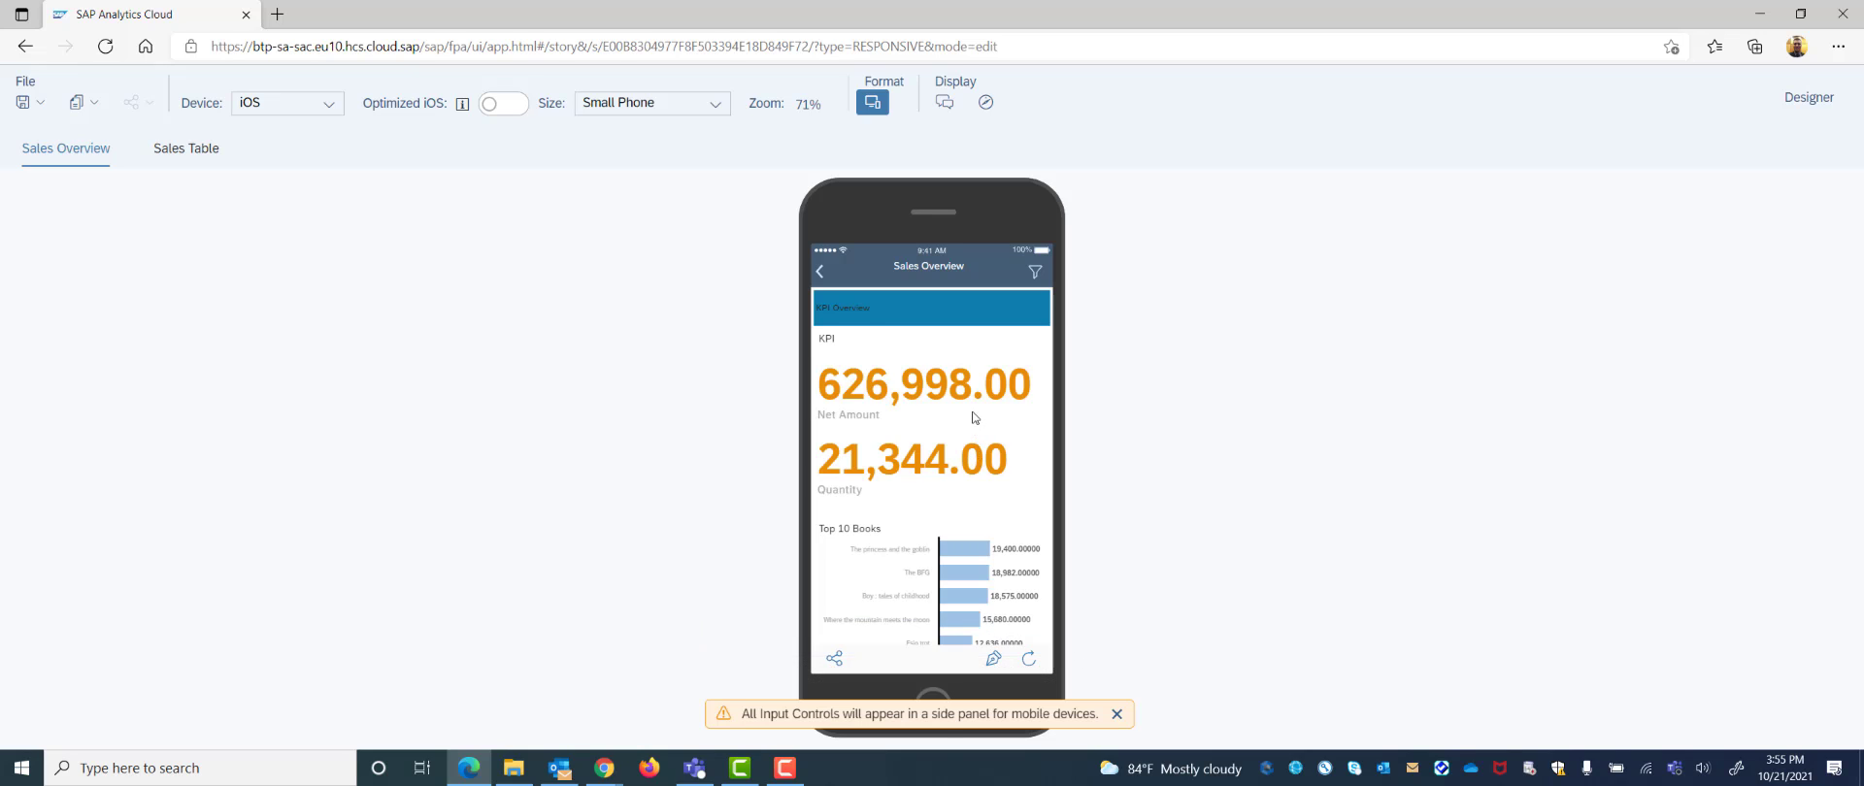
scroll(973, 410, down, 5)
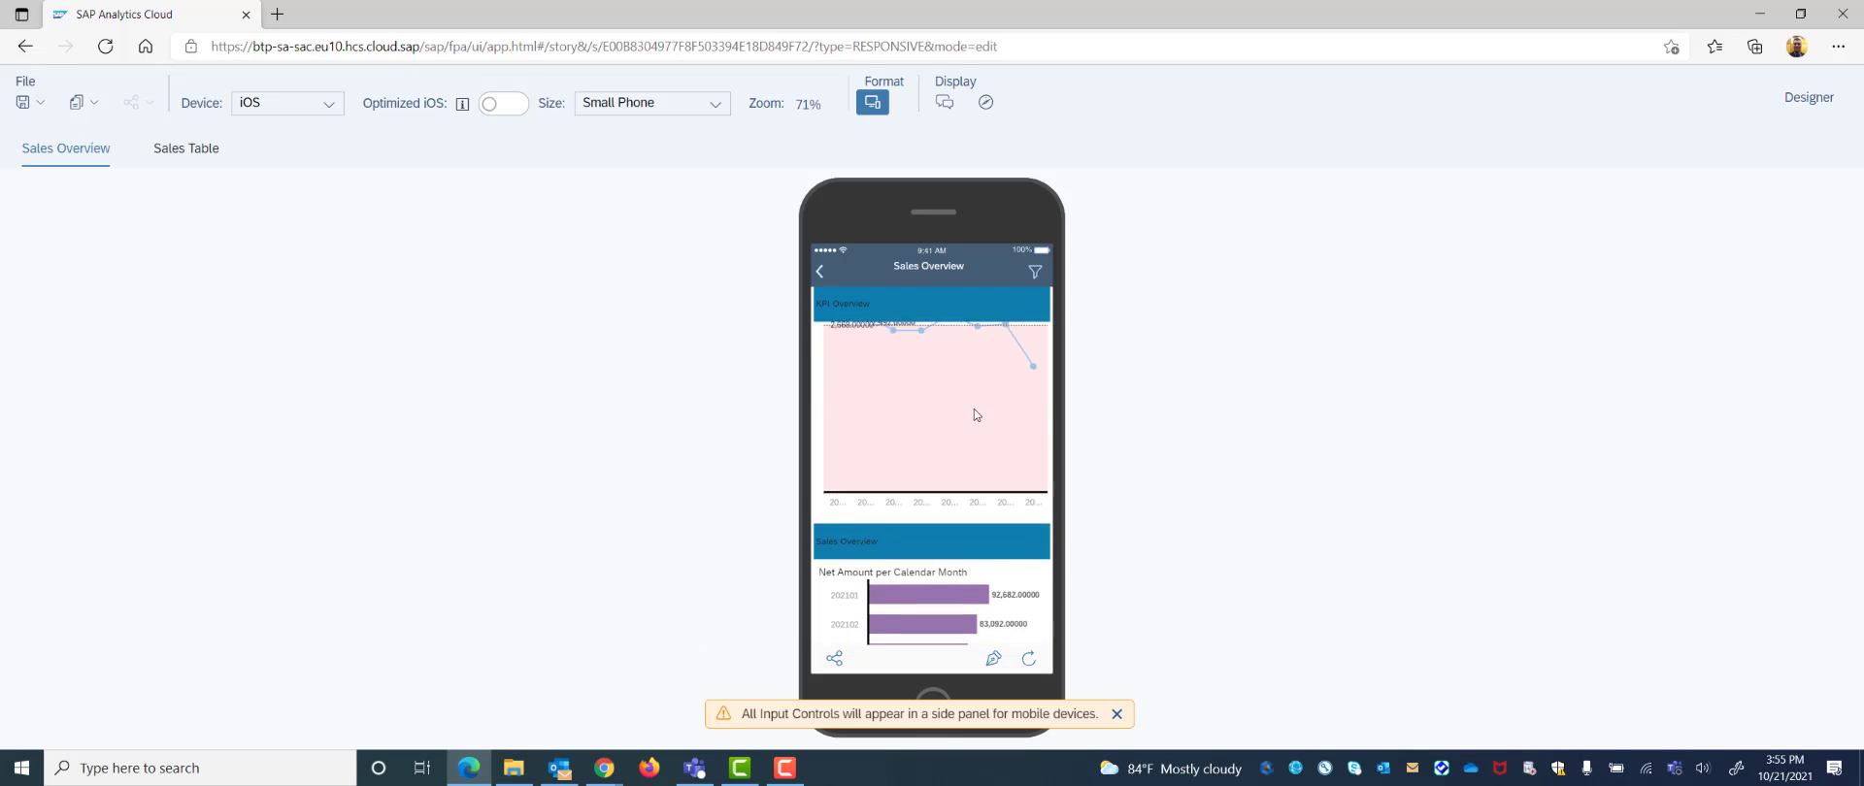
scroll(981, 417, up, 3)
Preview the page at the Large Tablet size and close the device preview
click(715, 102)
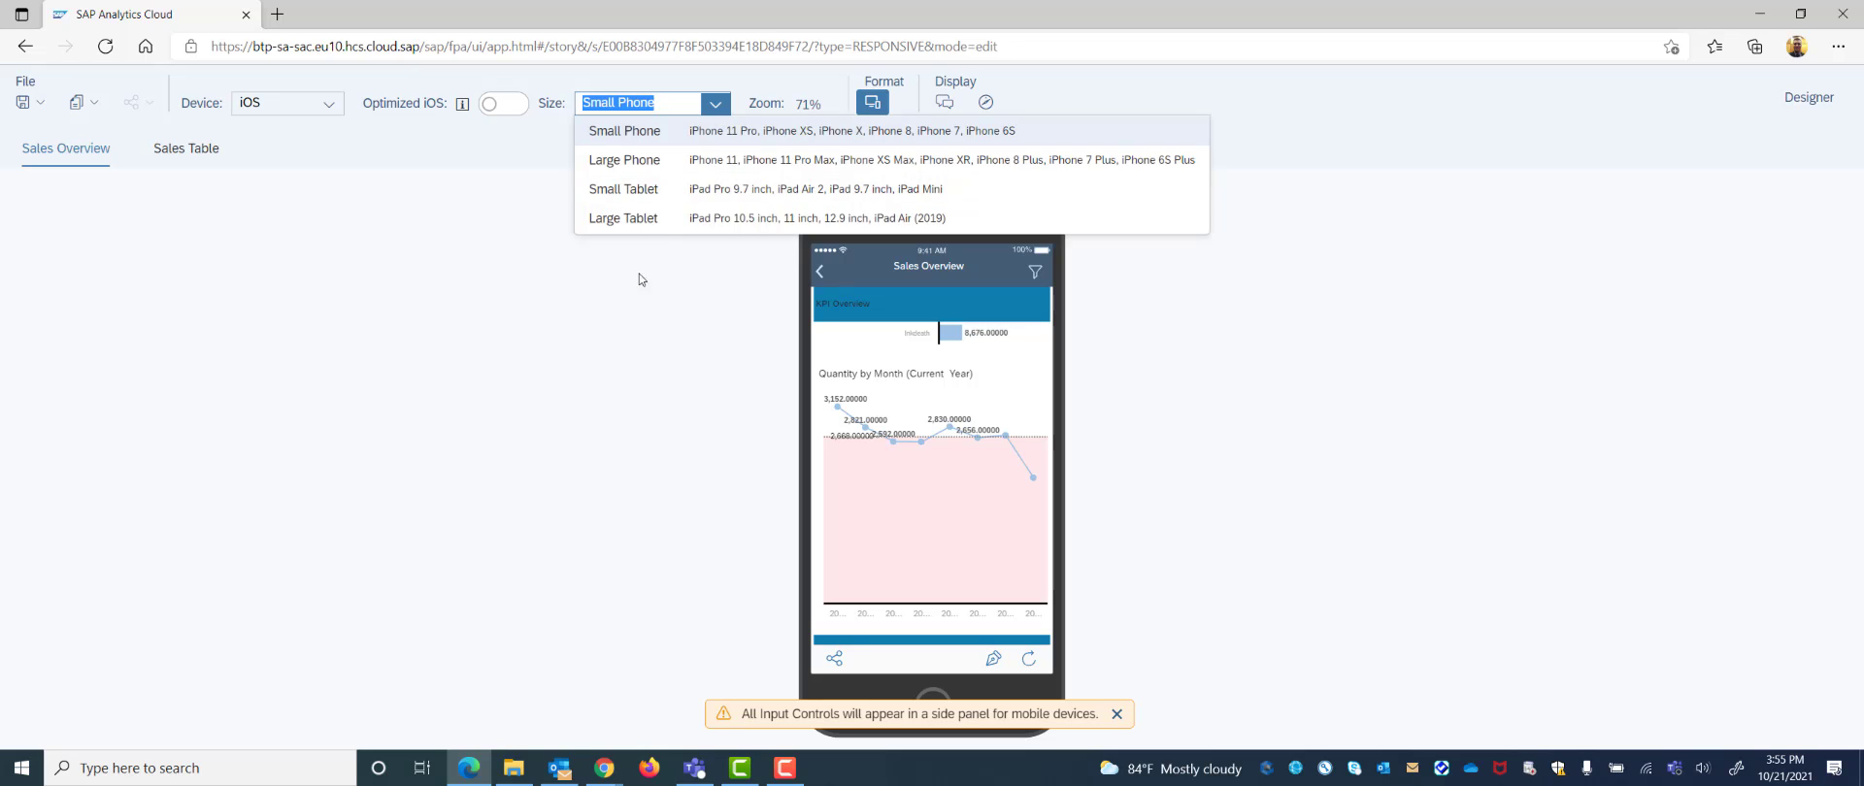
click(663, 226)
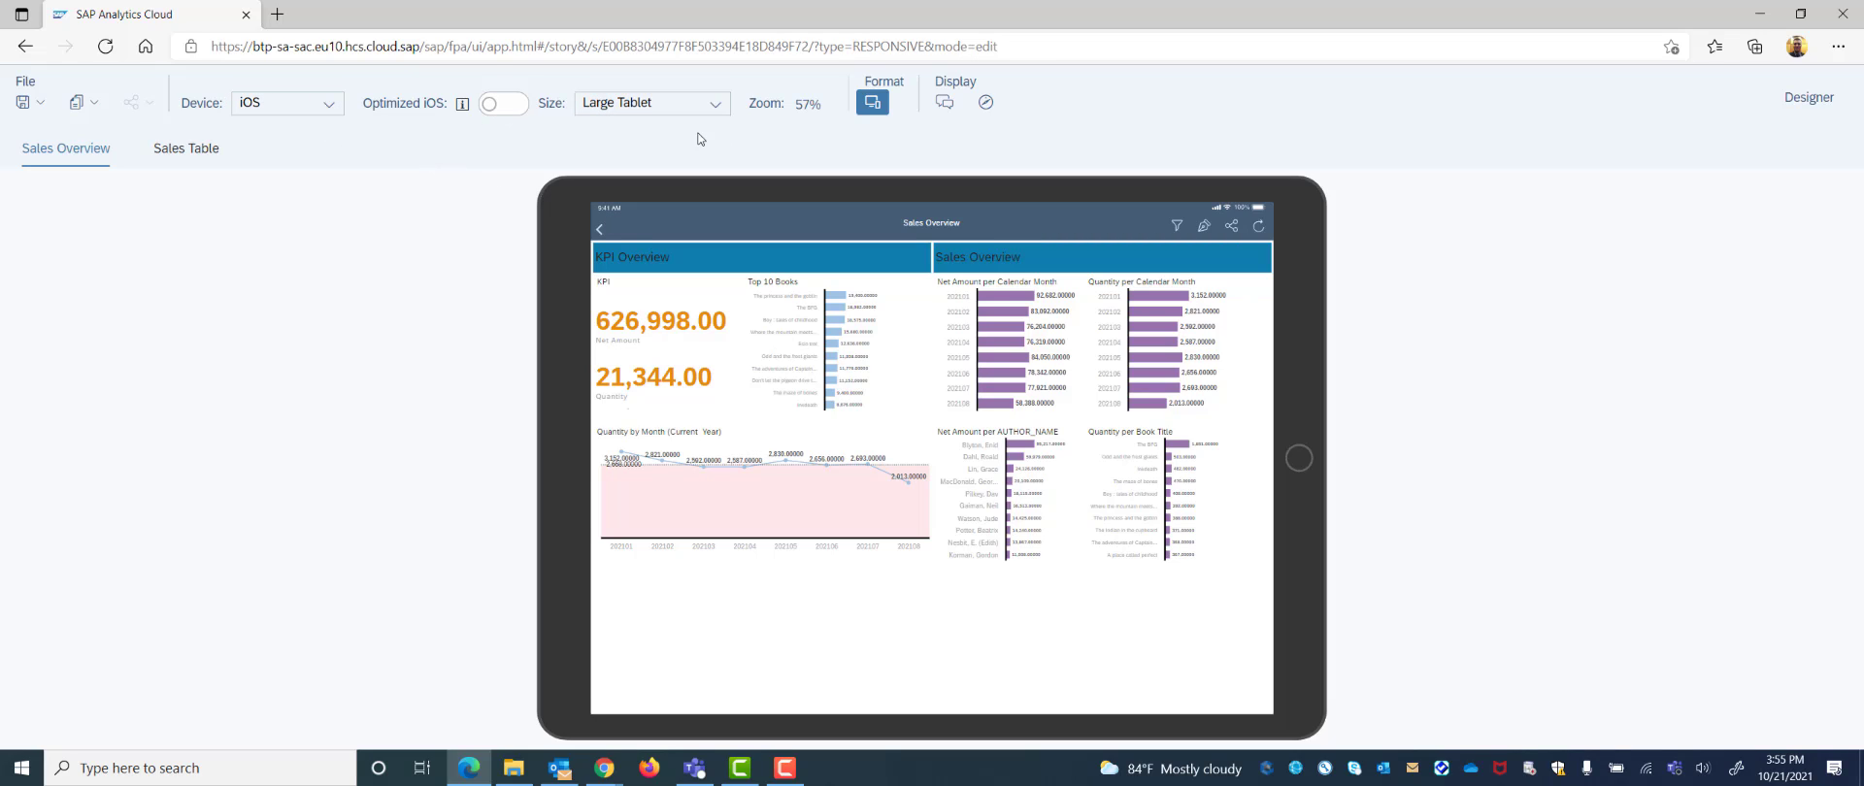
click(873, 104)
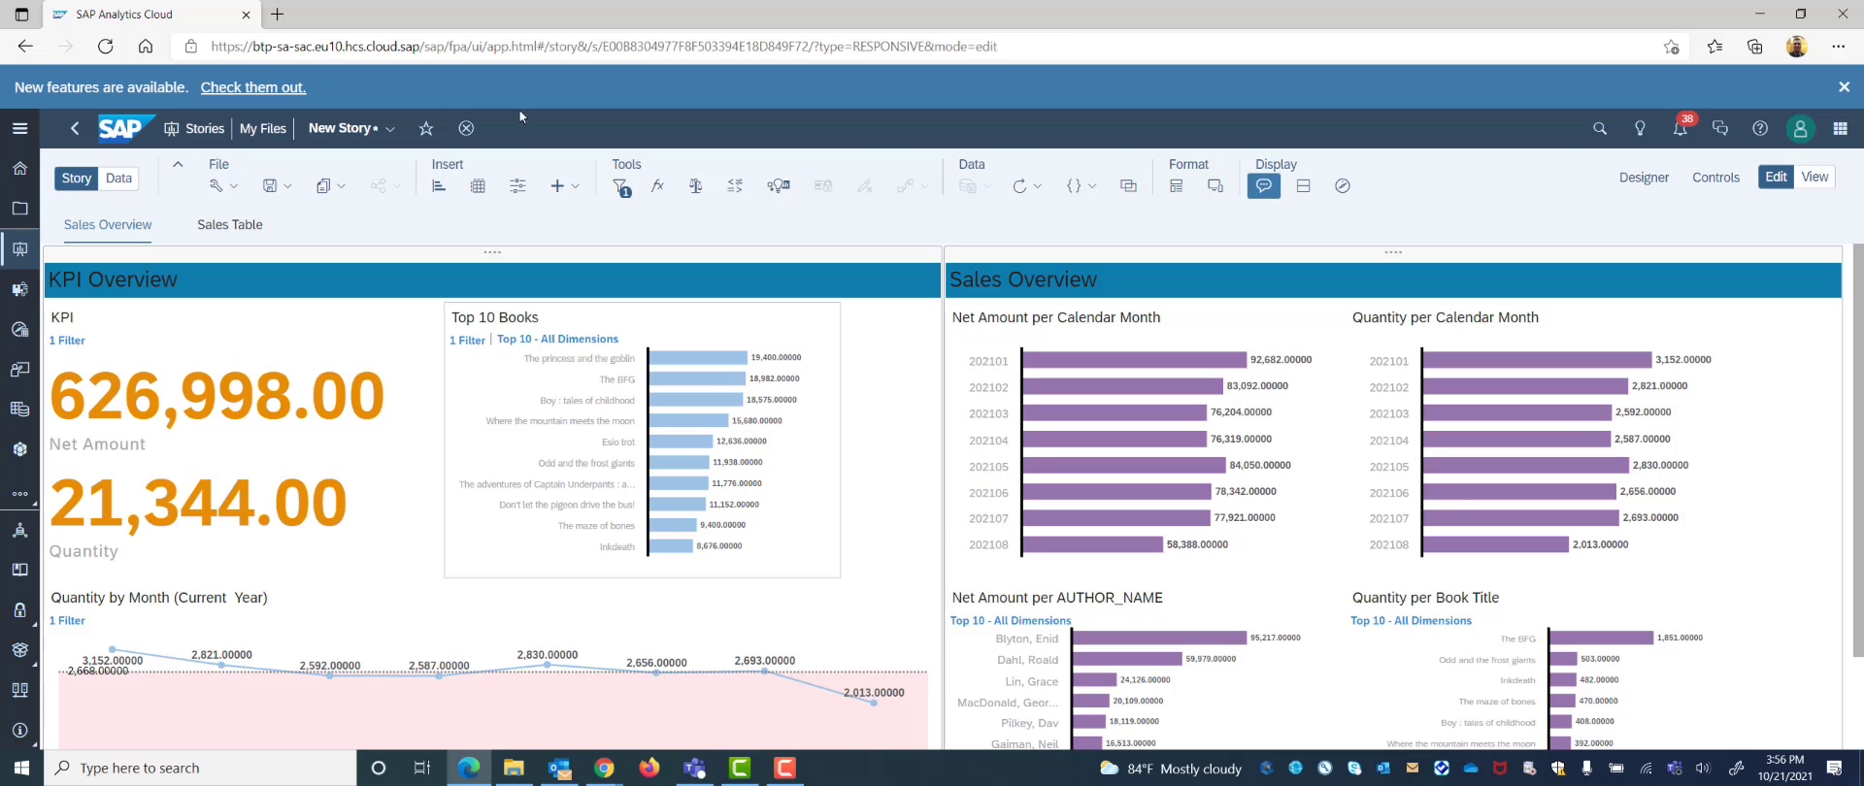
Start saving the story and choose the author's own folder under Public / Stories as its location
click(289, 191)
click(299, 210)
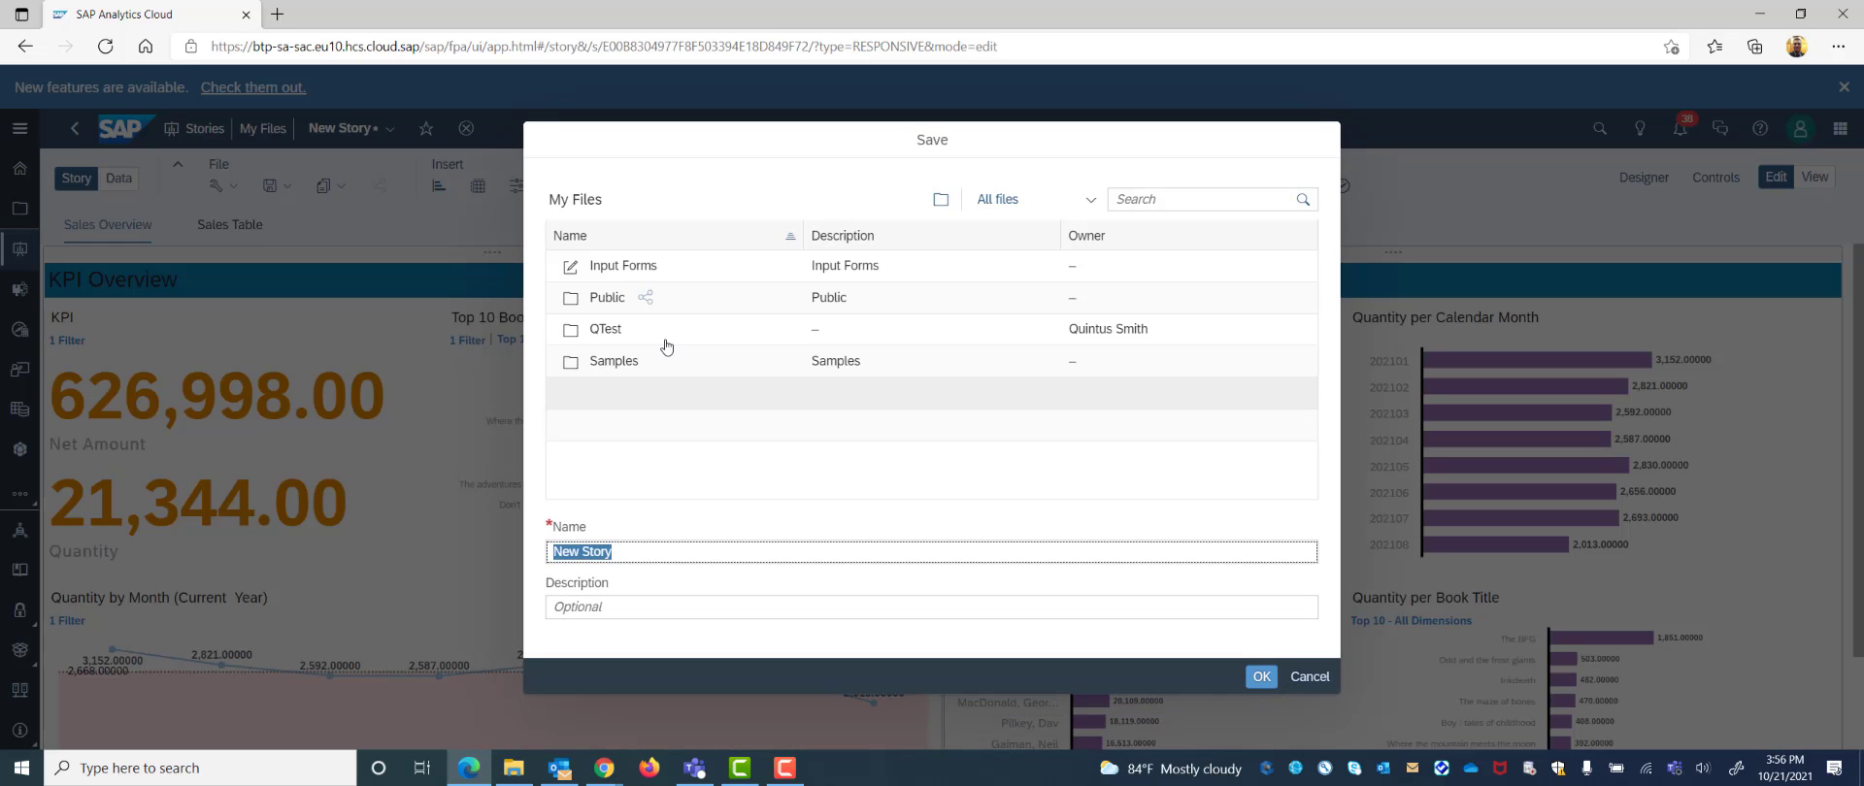
click(611, 301)
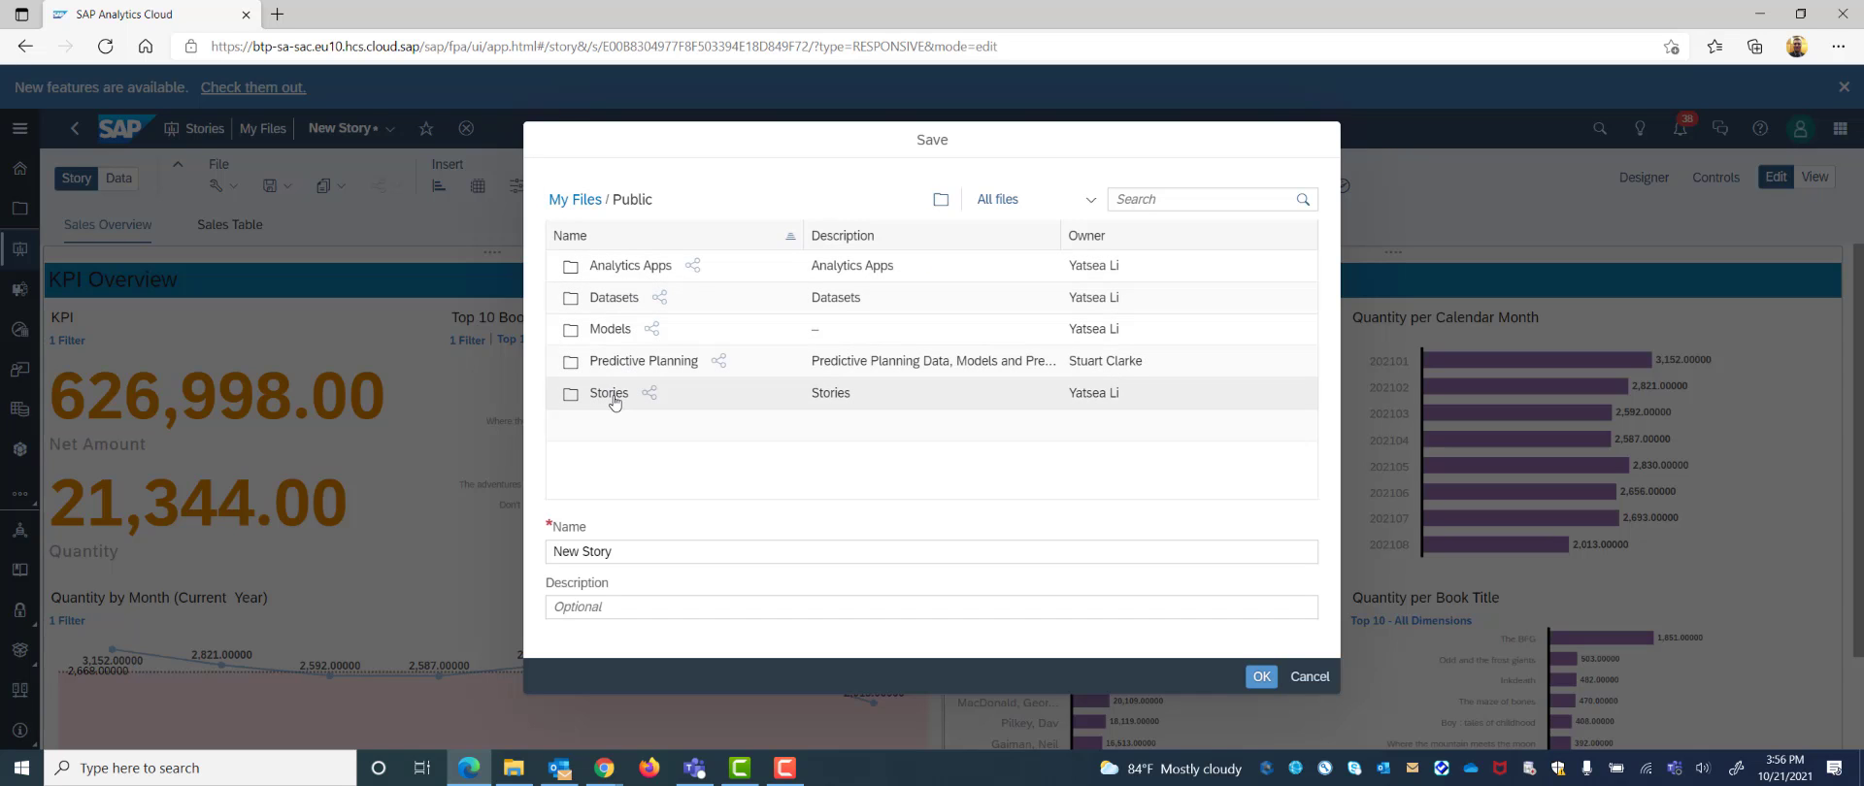
click(612, 396)
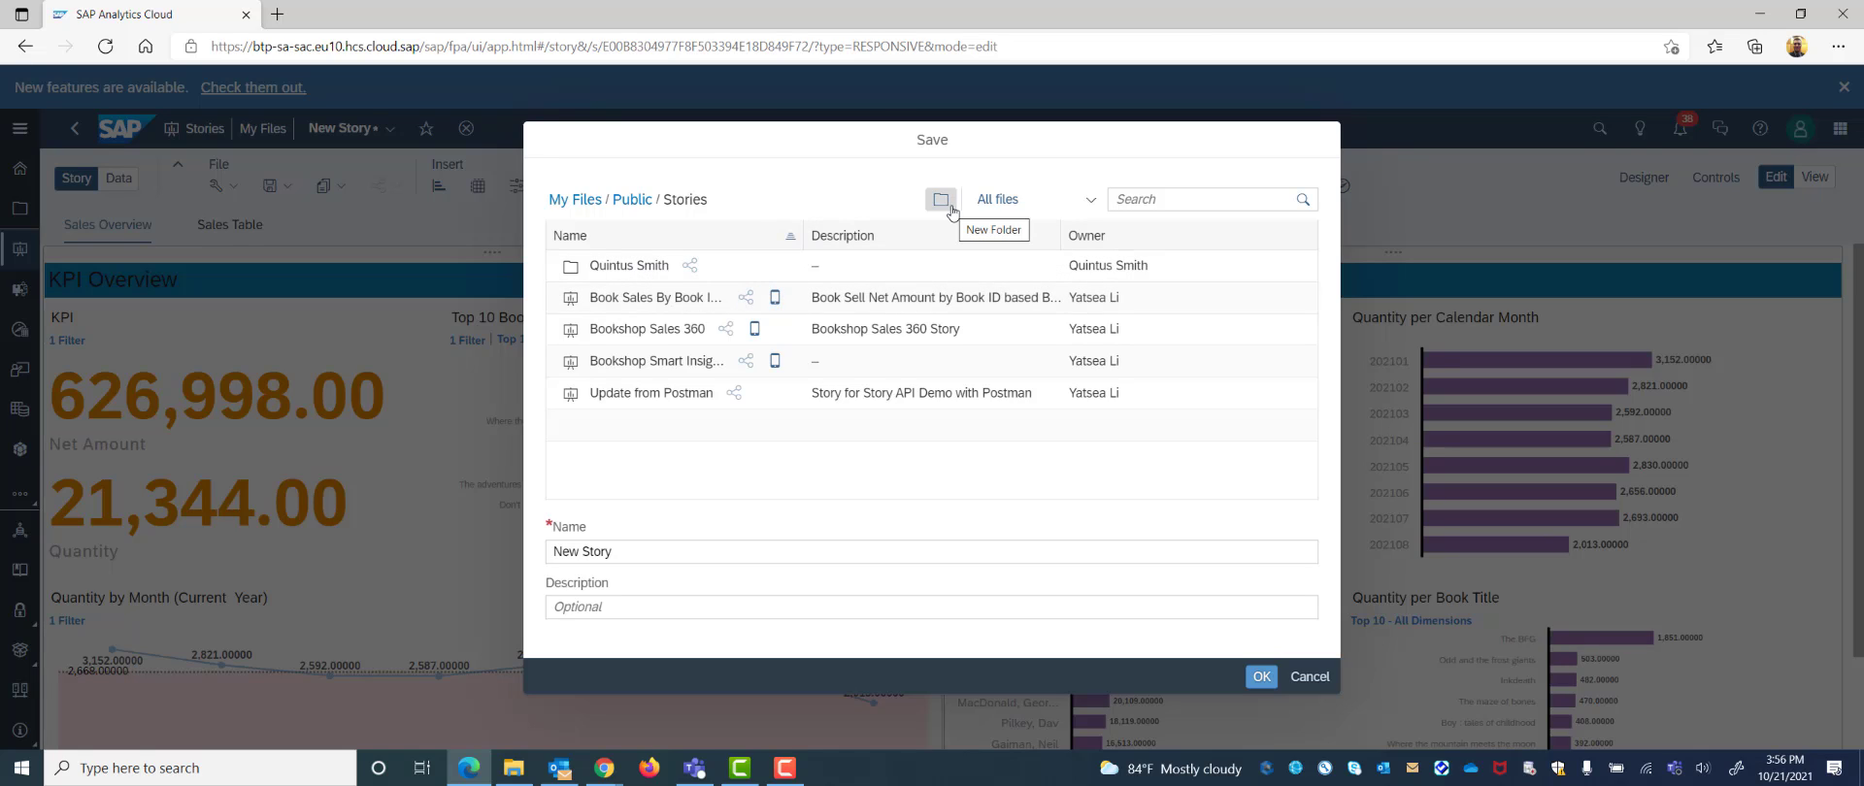
click(629, 266)
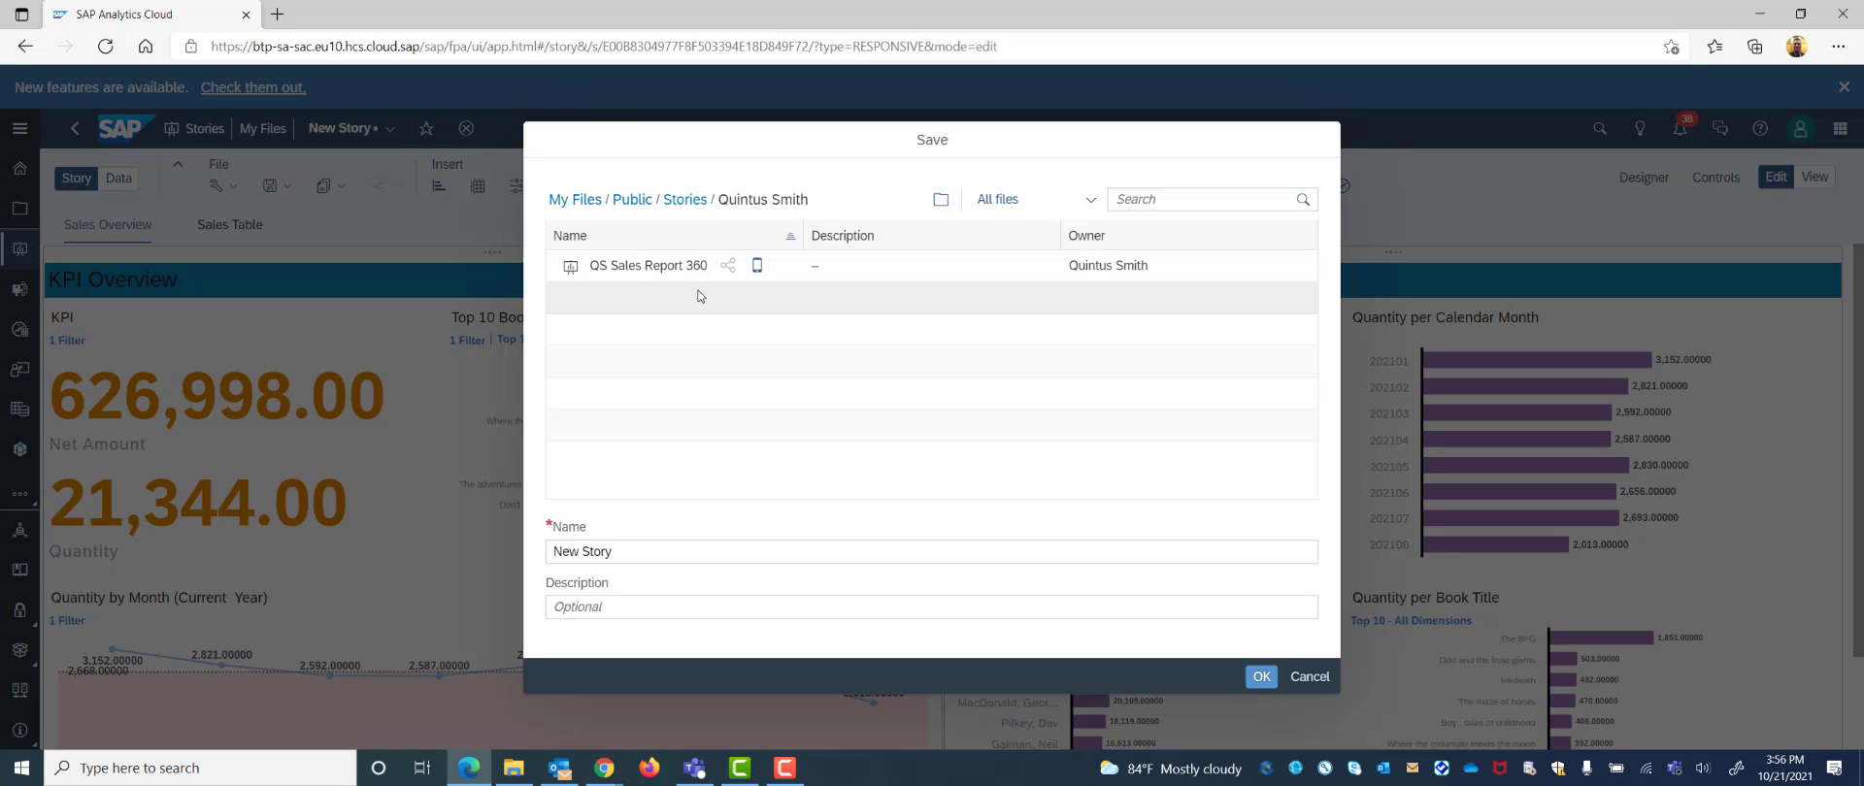
Name the story QS Demo Story and save it
drag(621, 552, 509, 545)
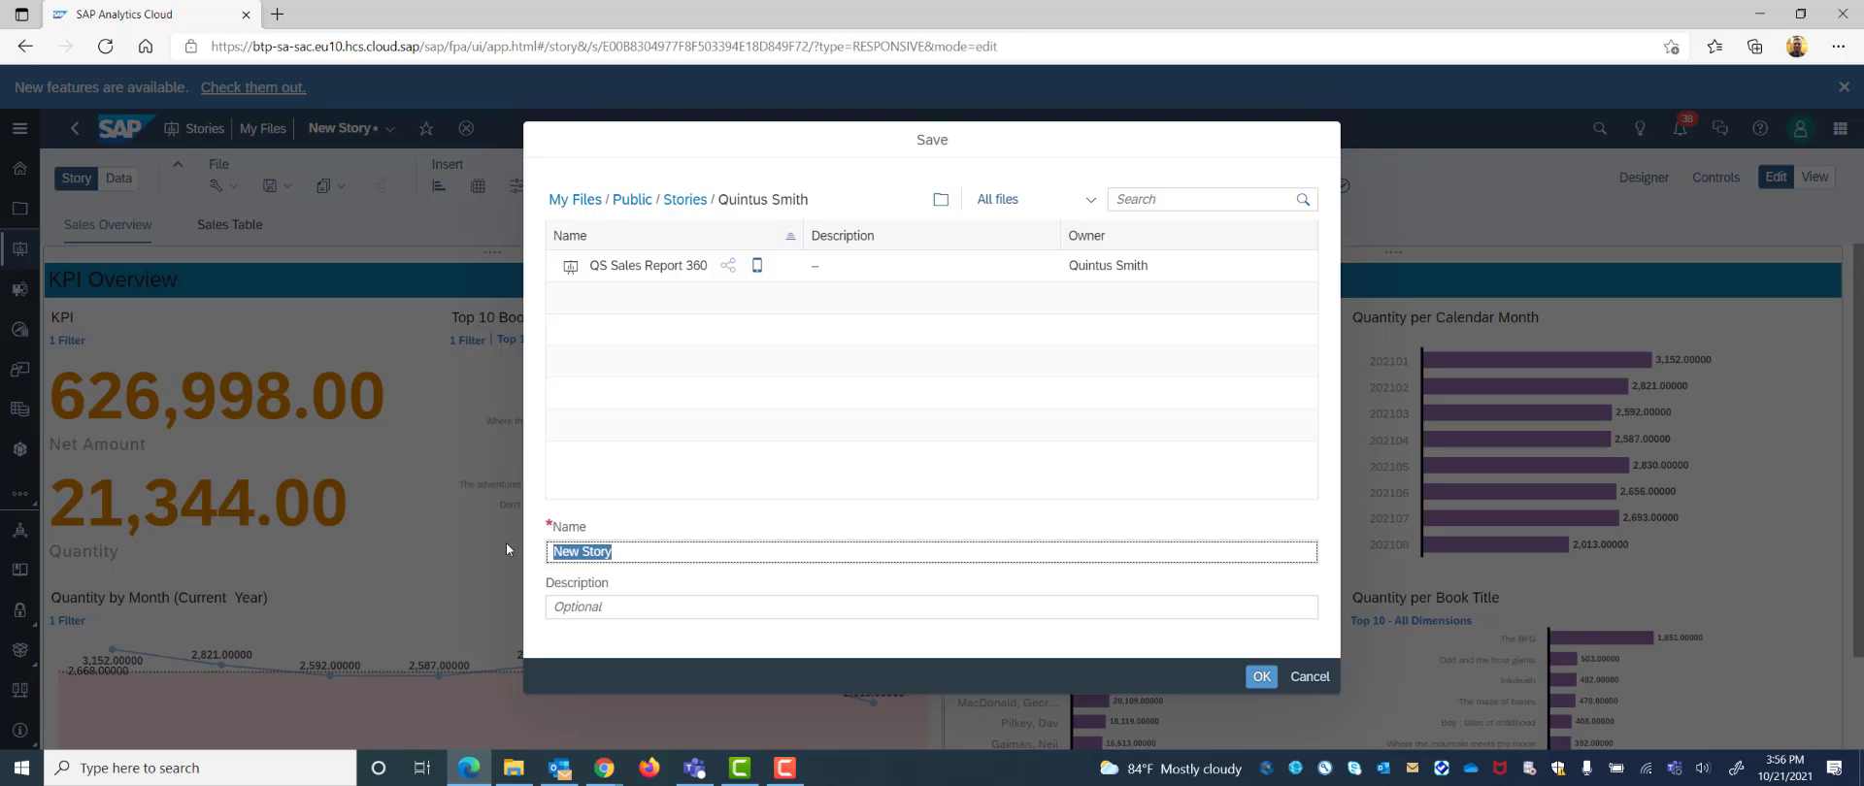
text(Qs)
key(BackSpace)
key(BackSpace)
text(S St)
key(BackSpace)
key(BackSpace)
text(Demo Story)
click(1257, 677)
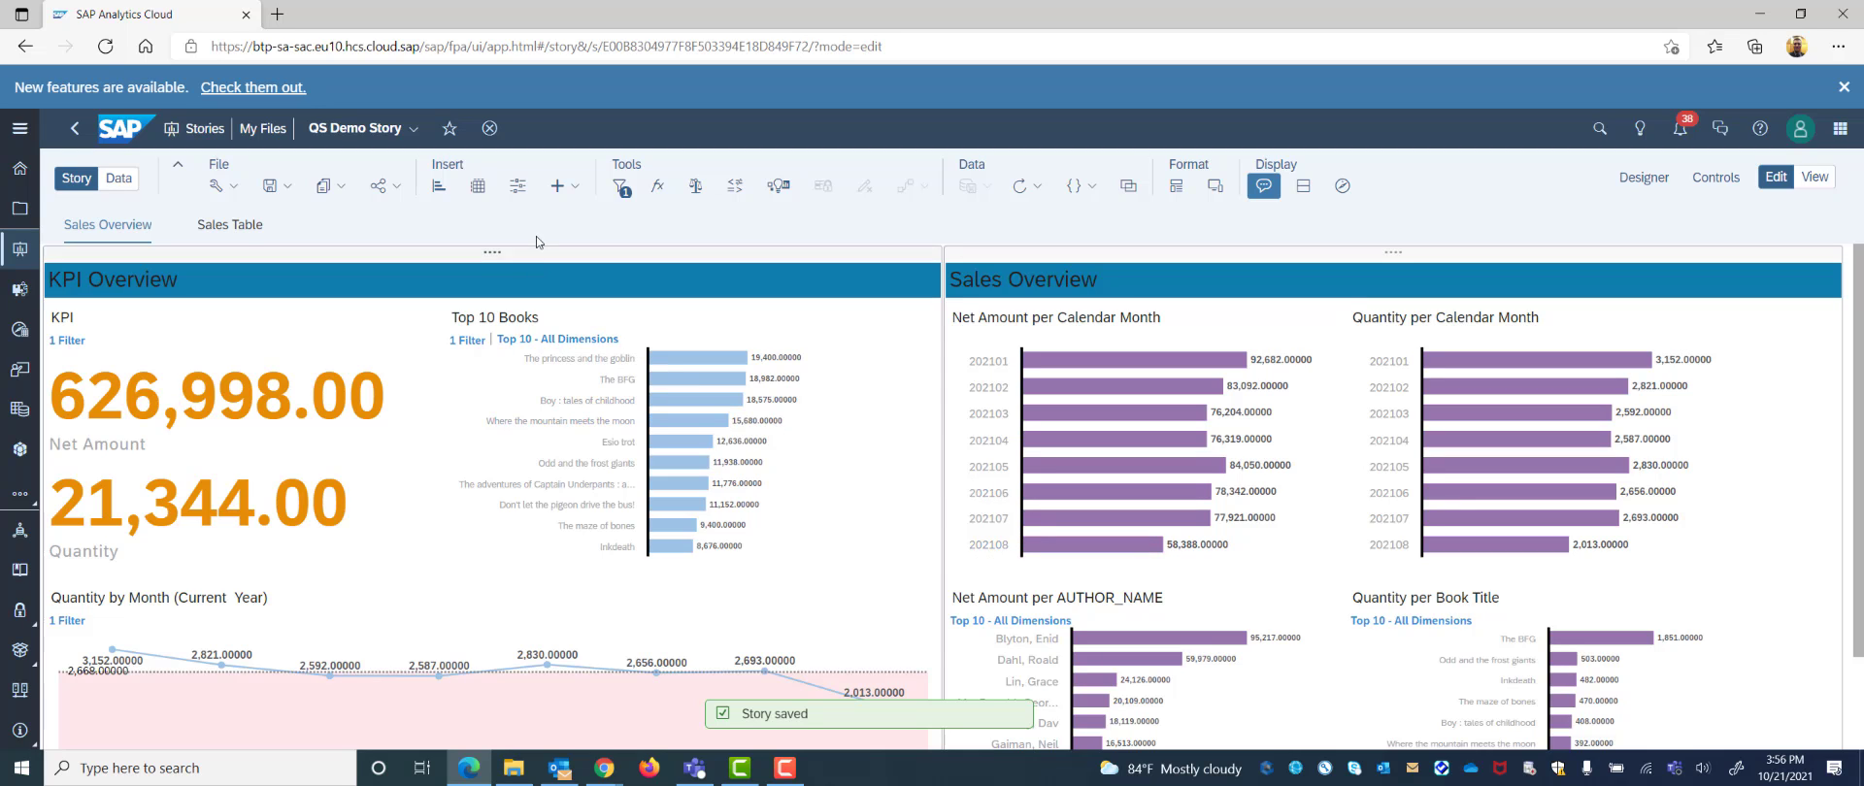
Leave the story and reopen QS Demo Story from its folder in Files
click(20, 248)
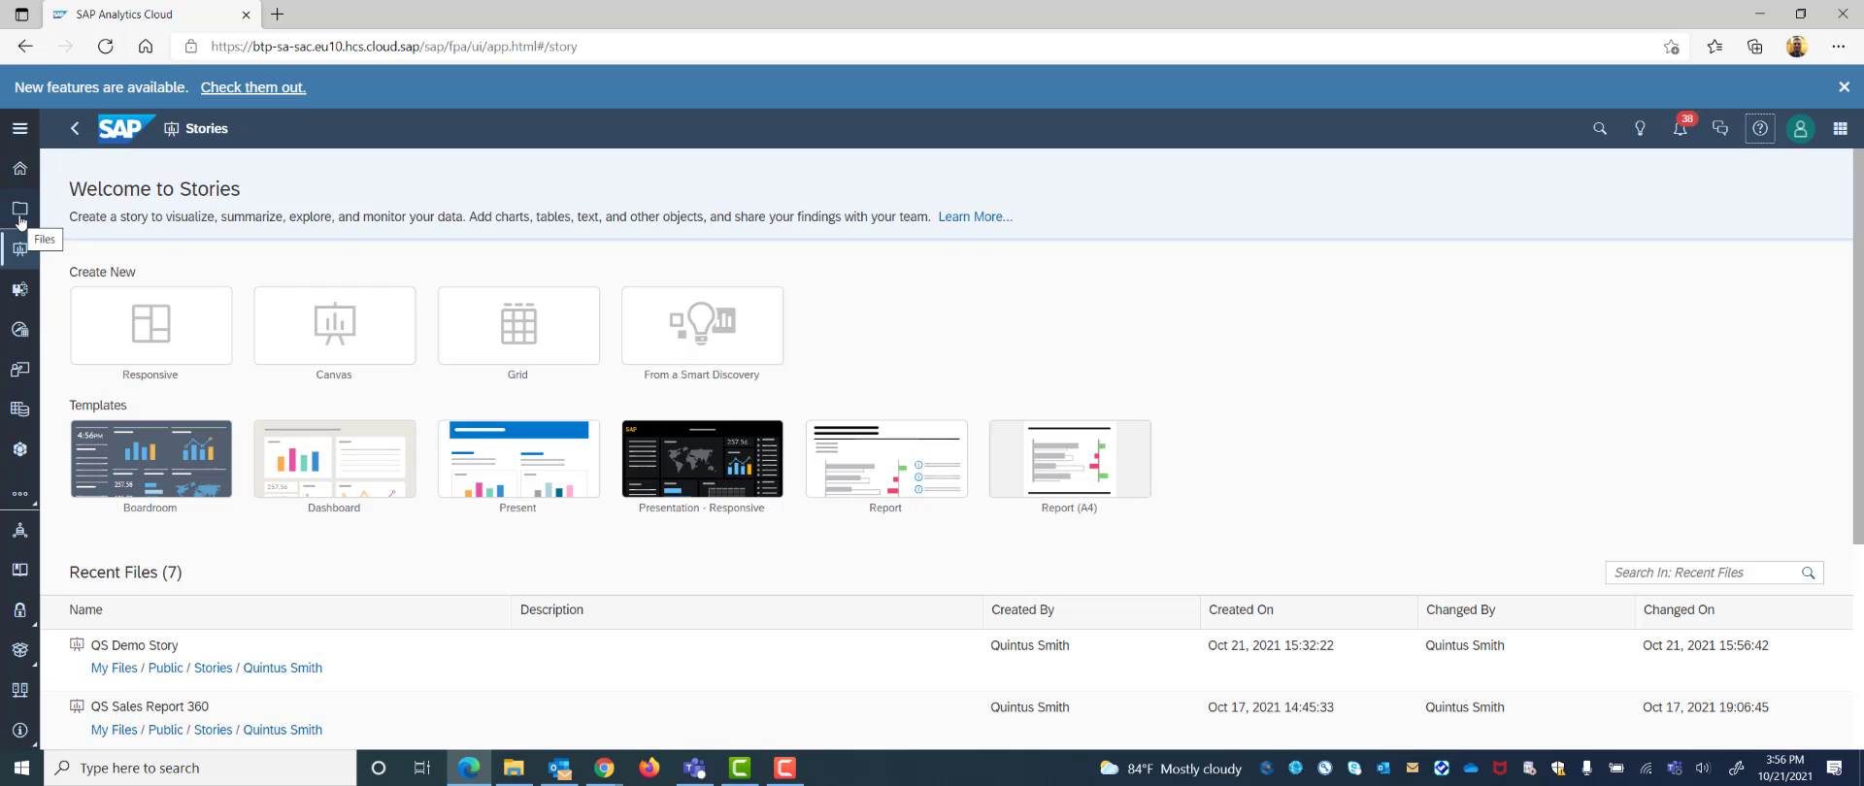
click(27, 216)
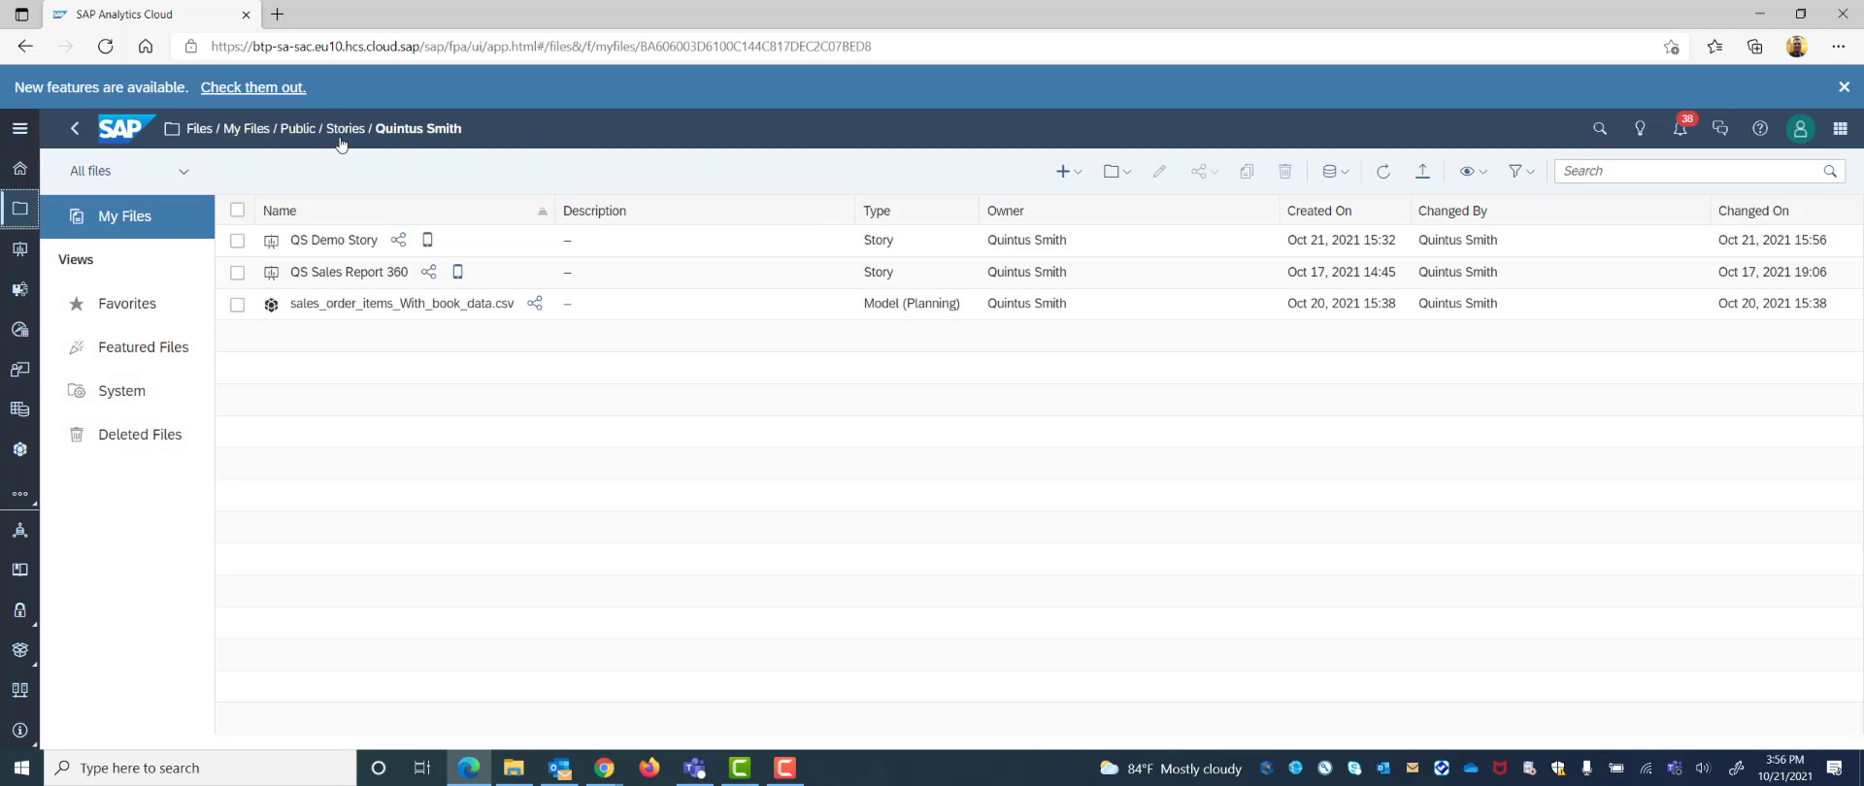
click(334, 243)
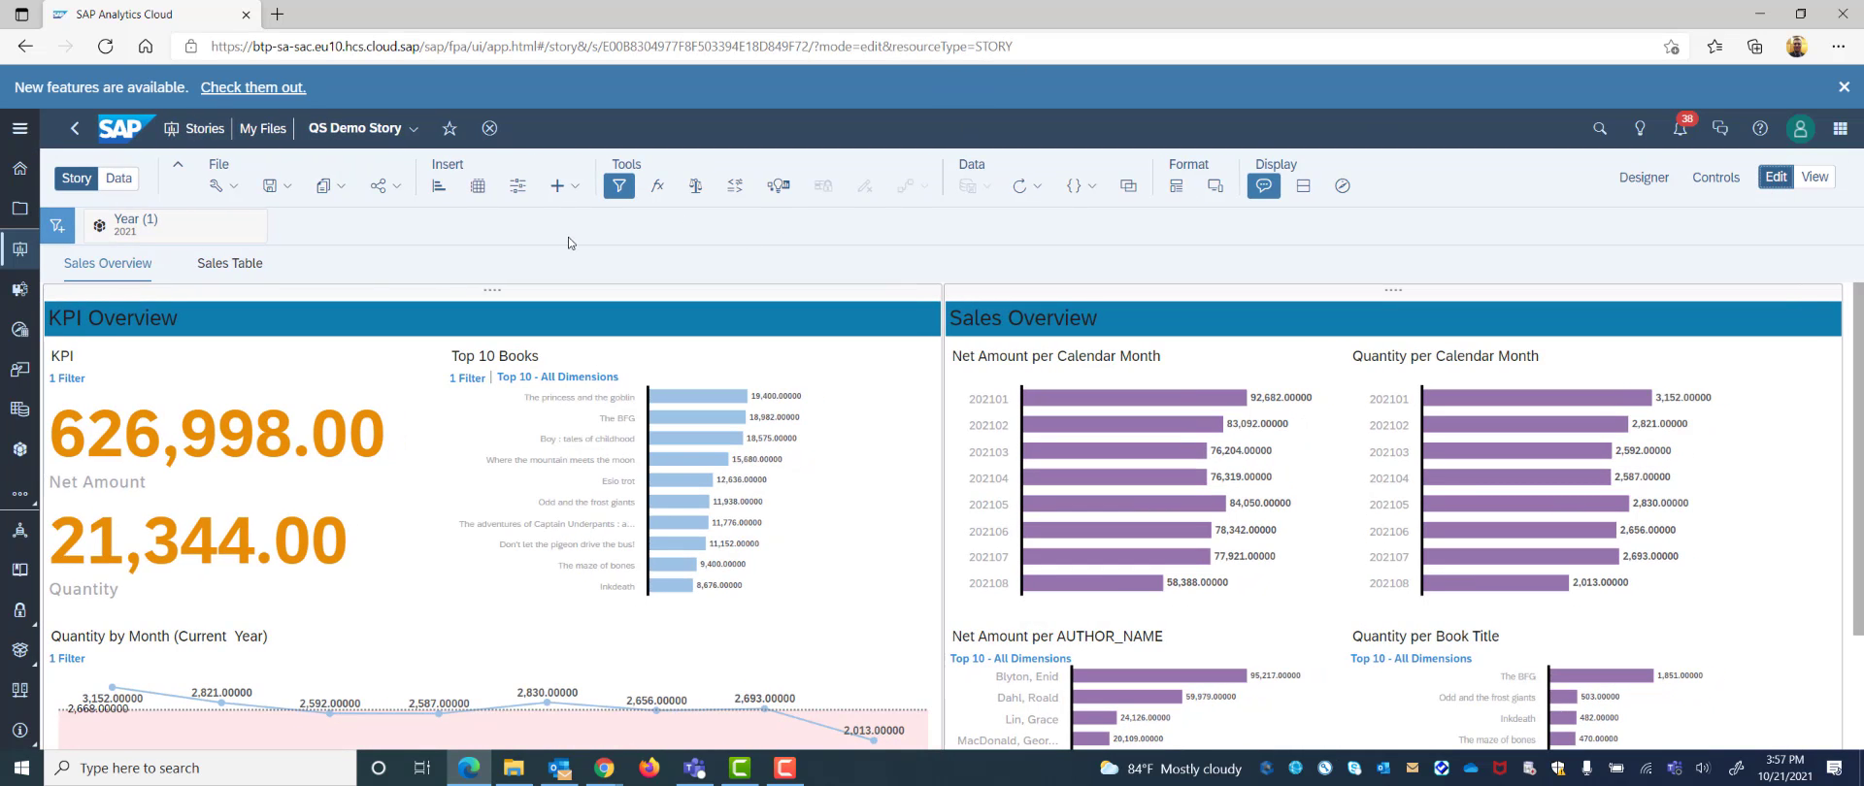
Examine the story's sharing options, including the access levels for users or teams and publishing to the catalog, without sharing it
click(397, 187)
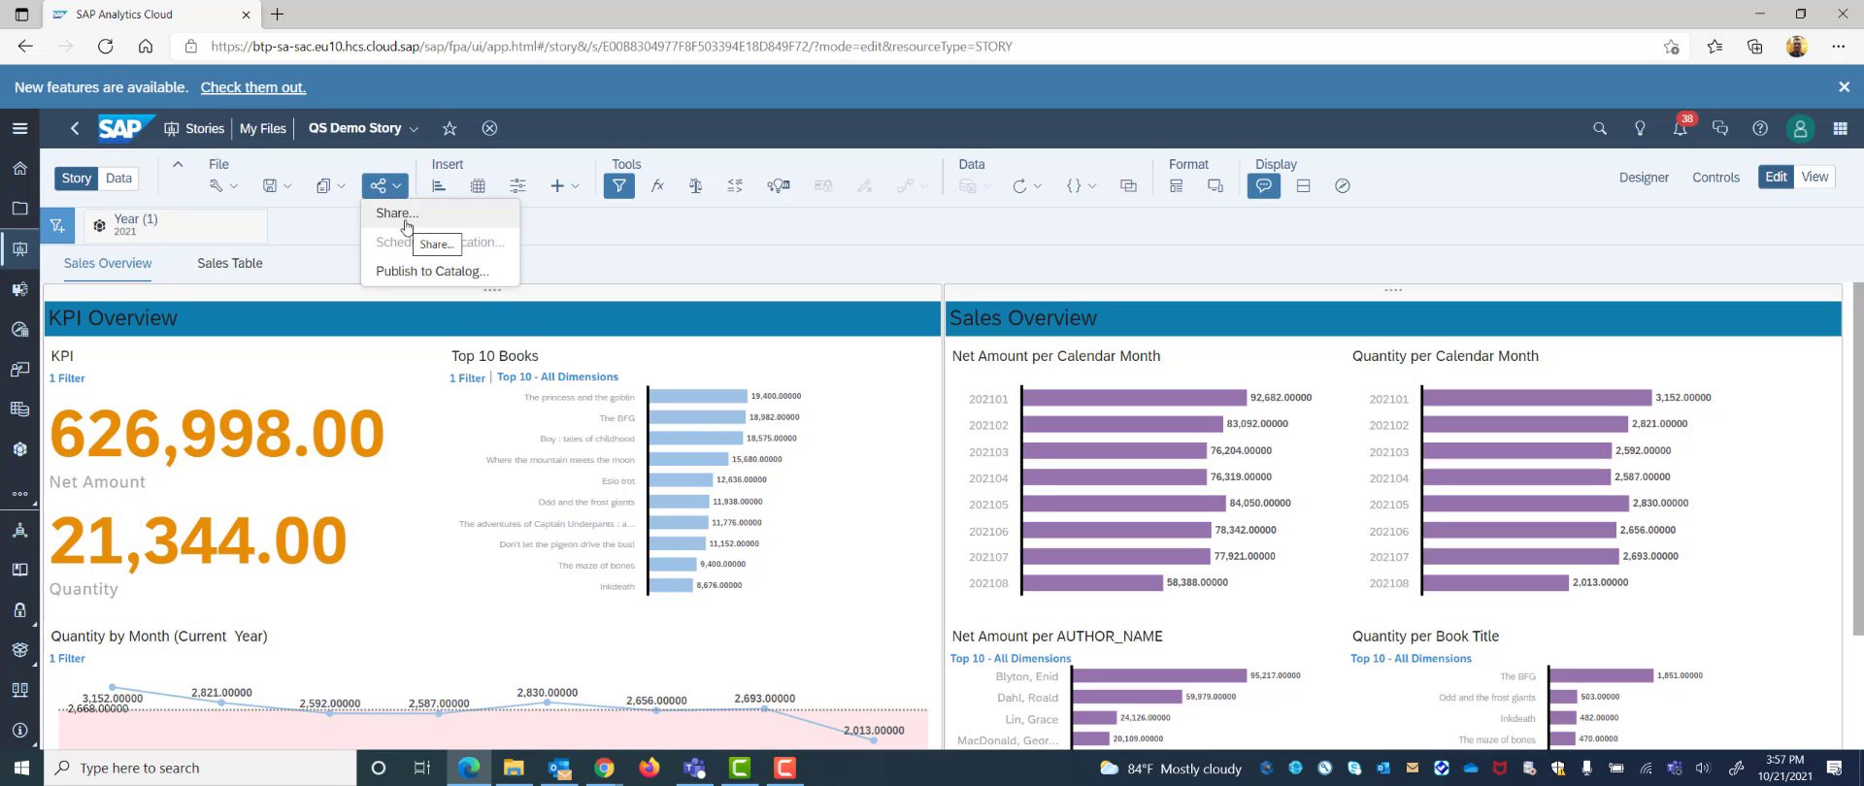
click(407, 223)
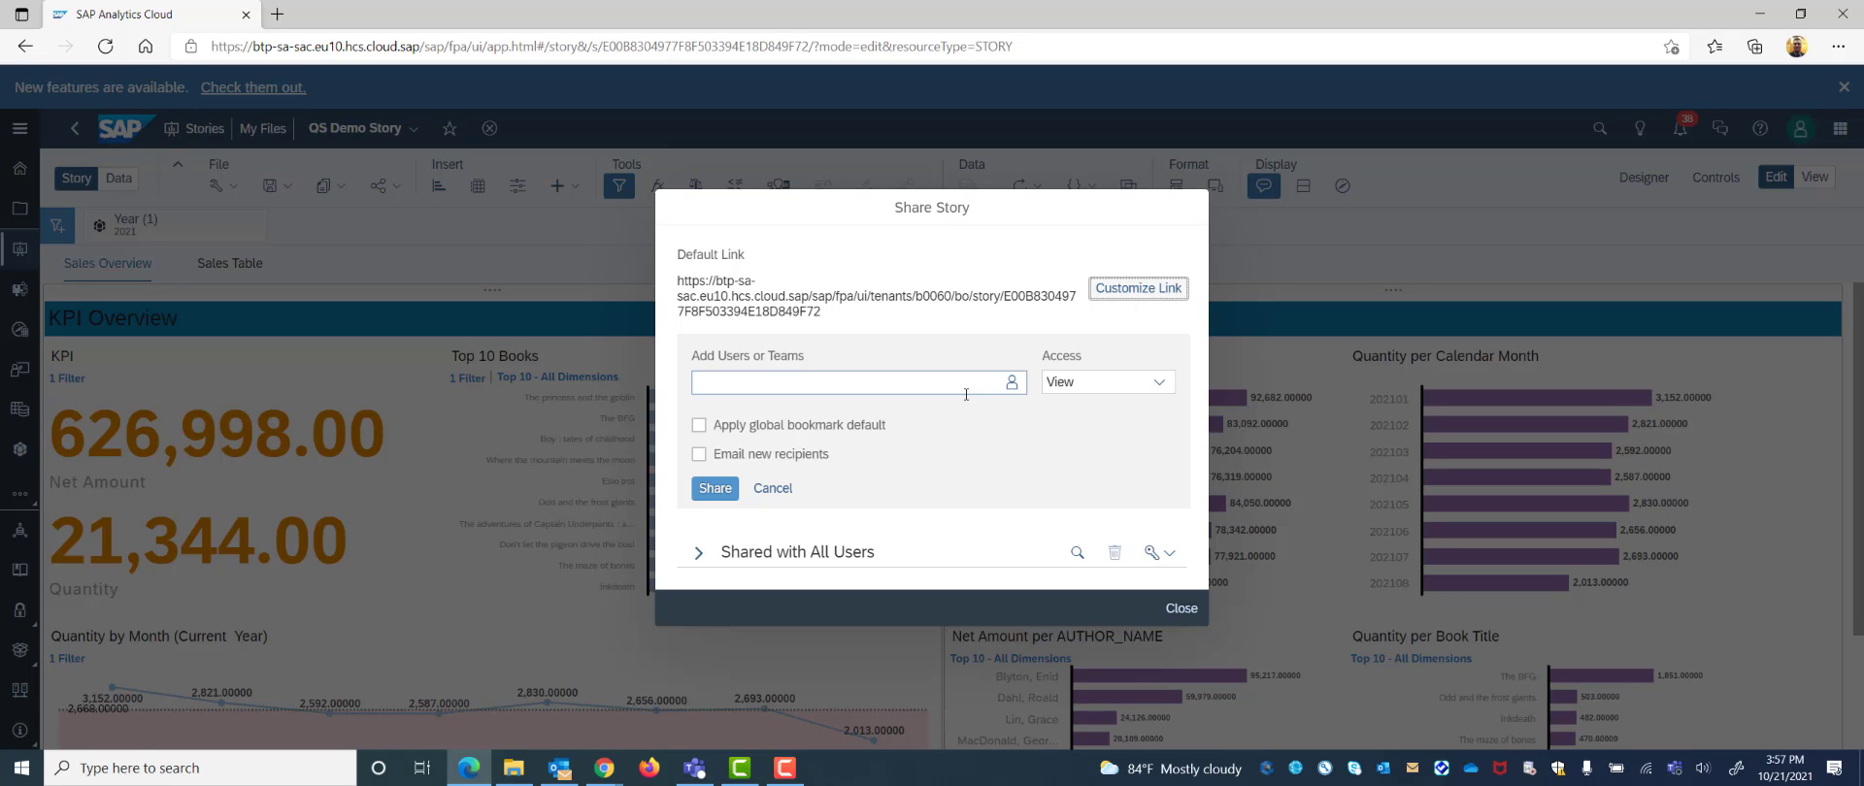
click(1160, 387)
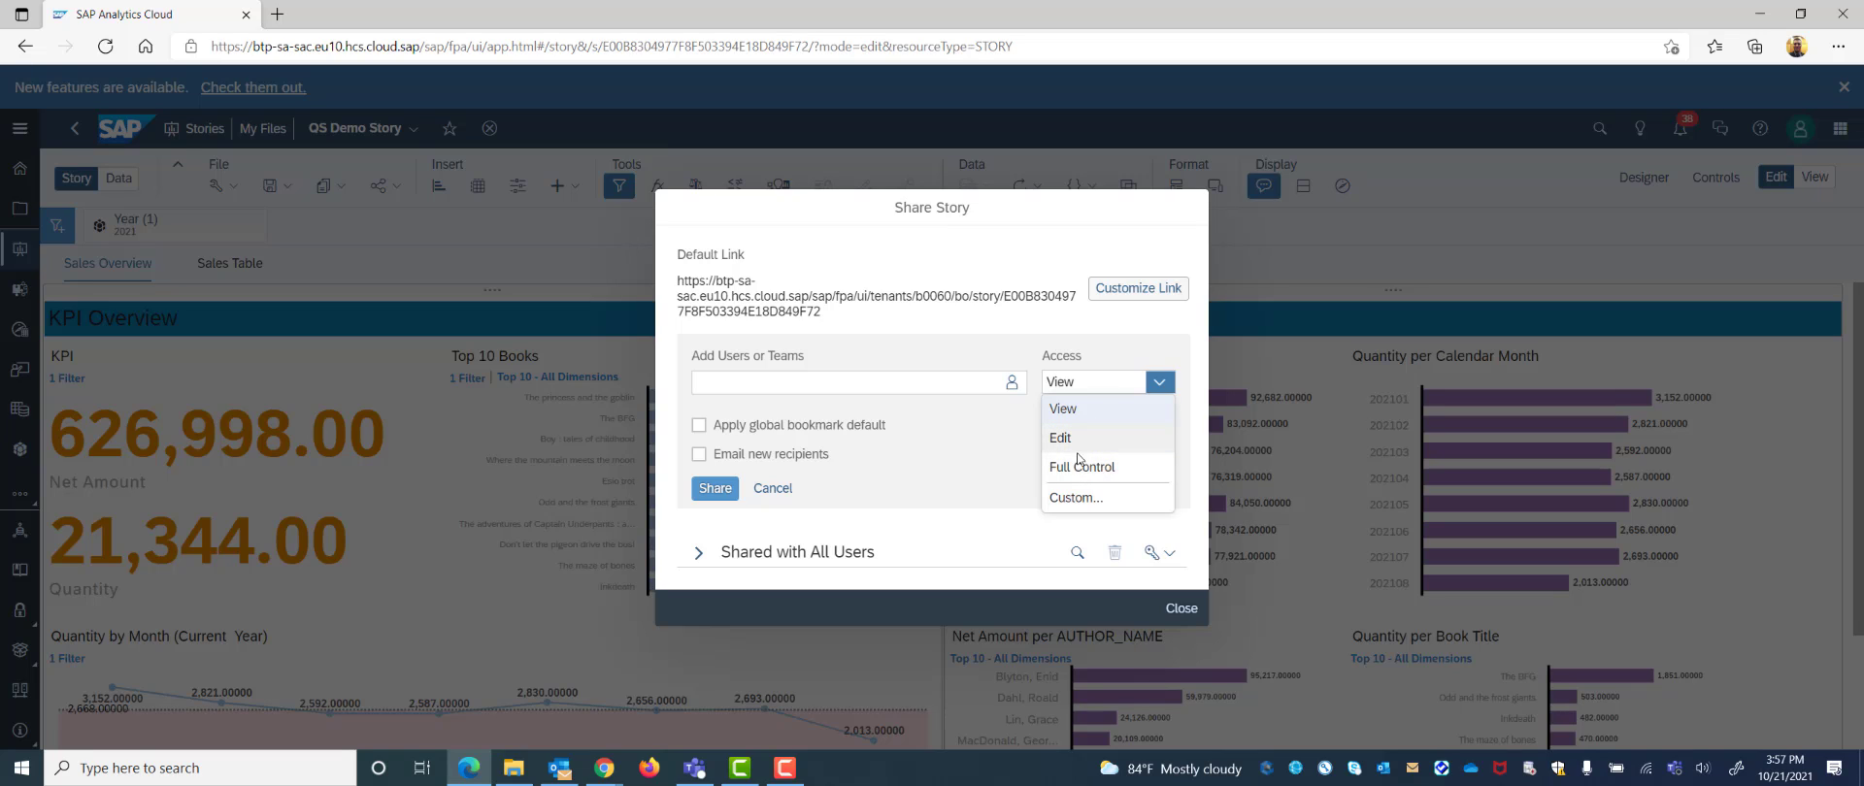
click(938, 495)
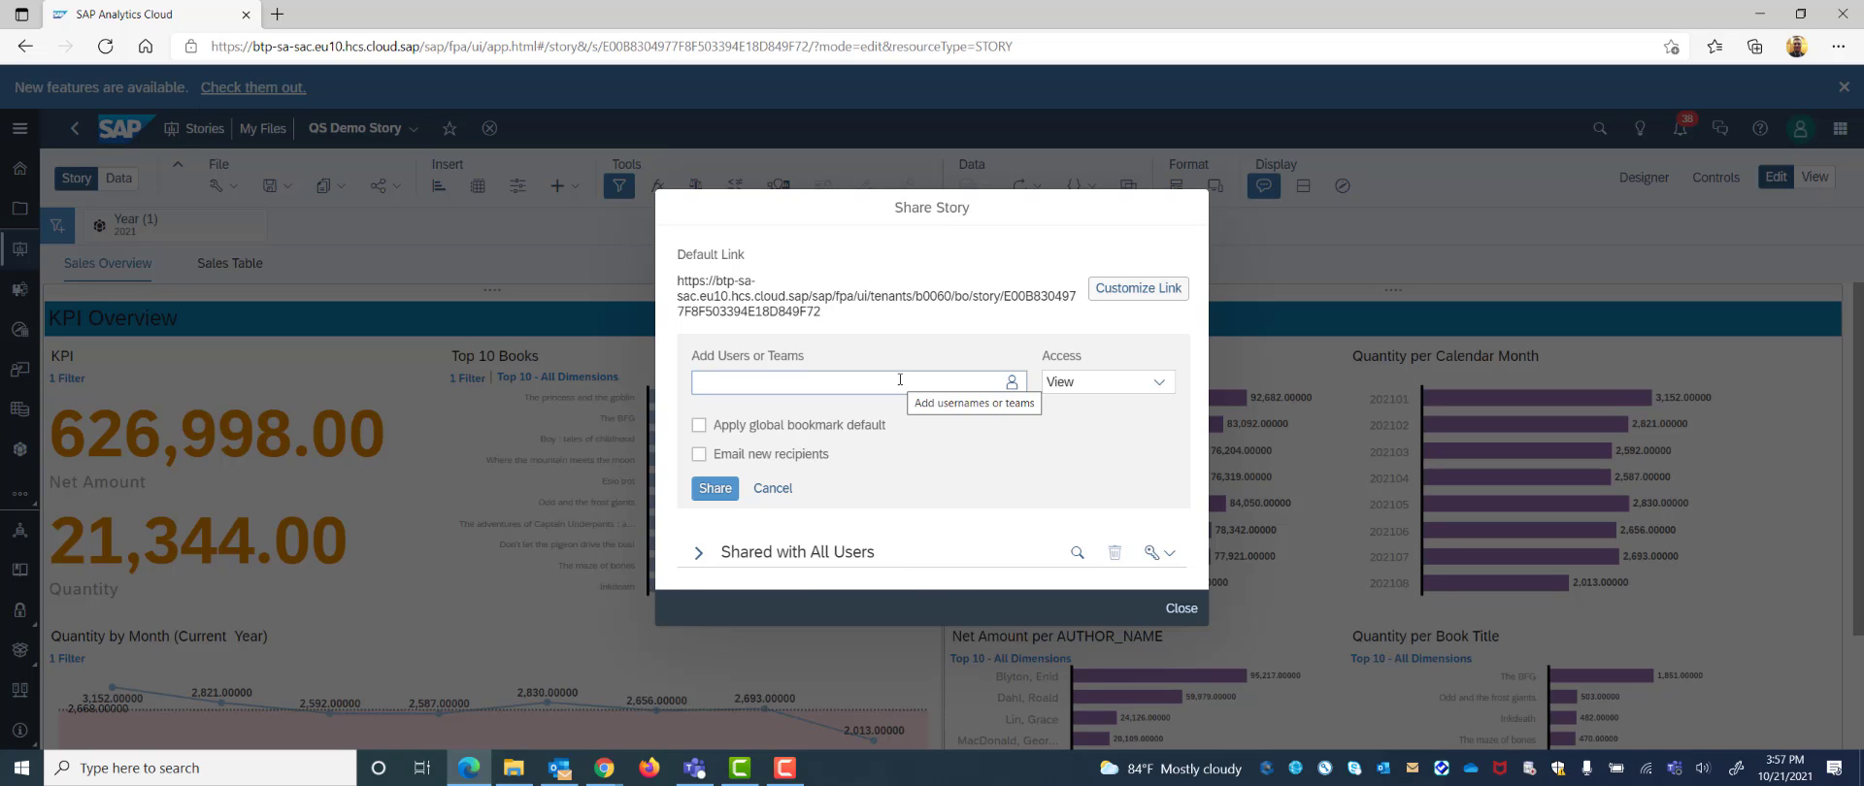
click(1181, 608)
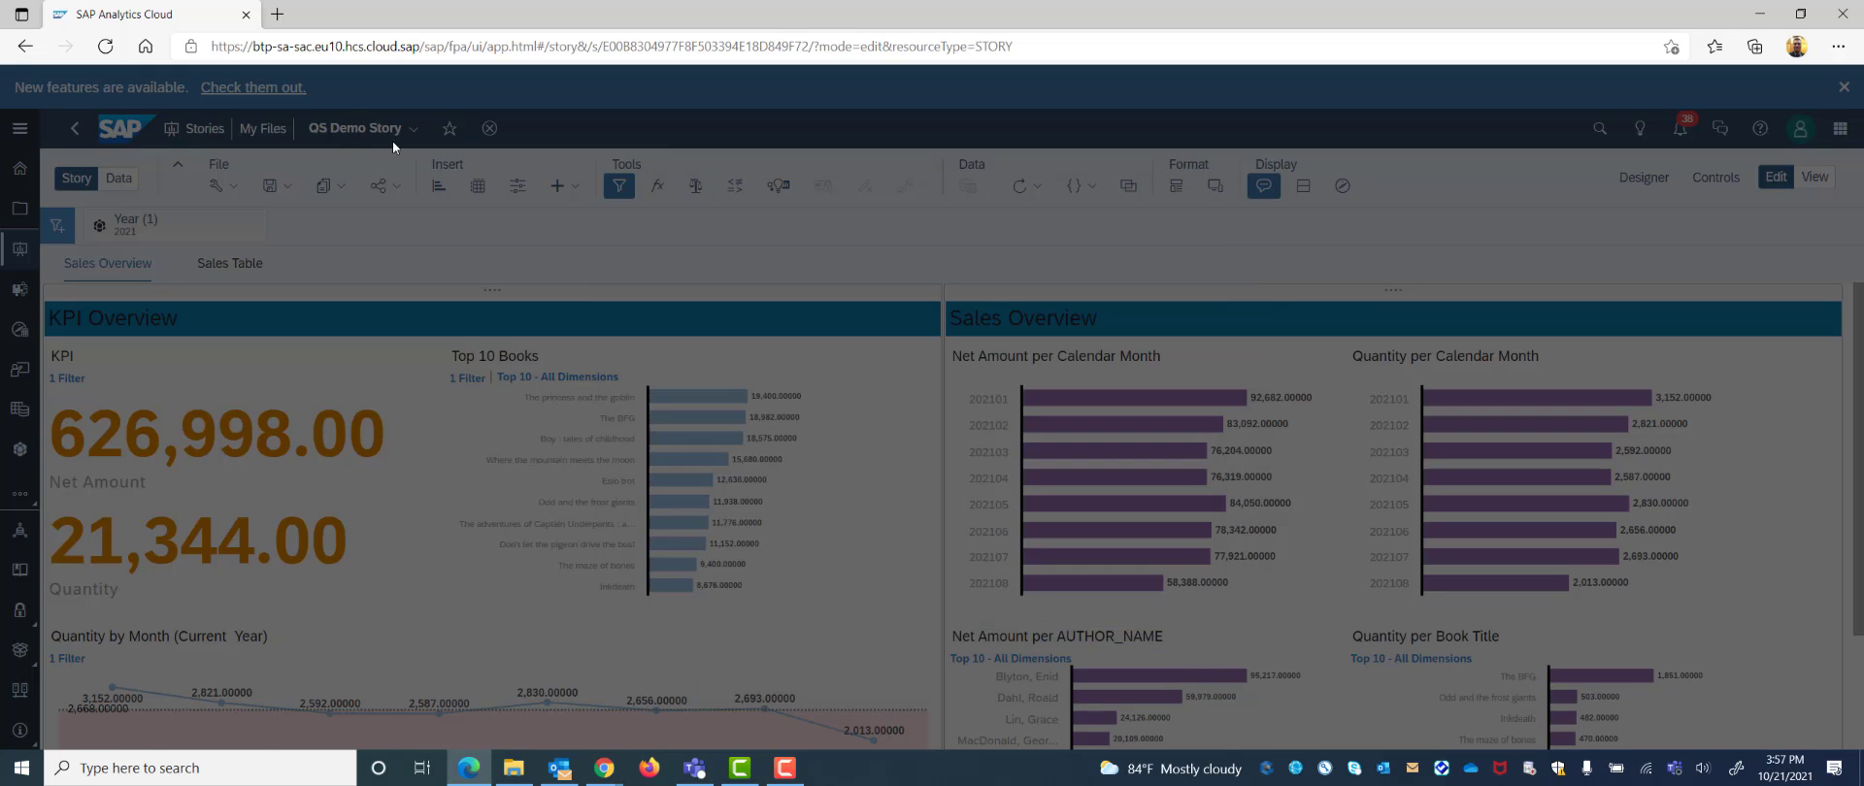
click(392, 194)
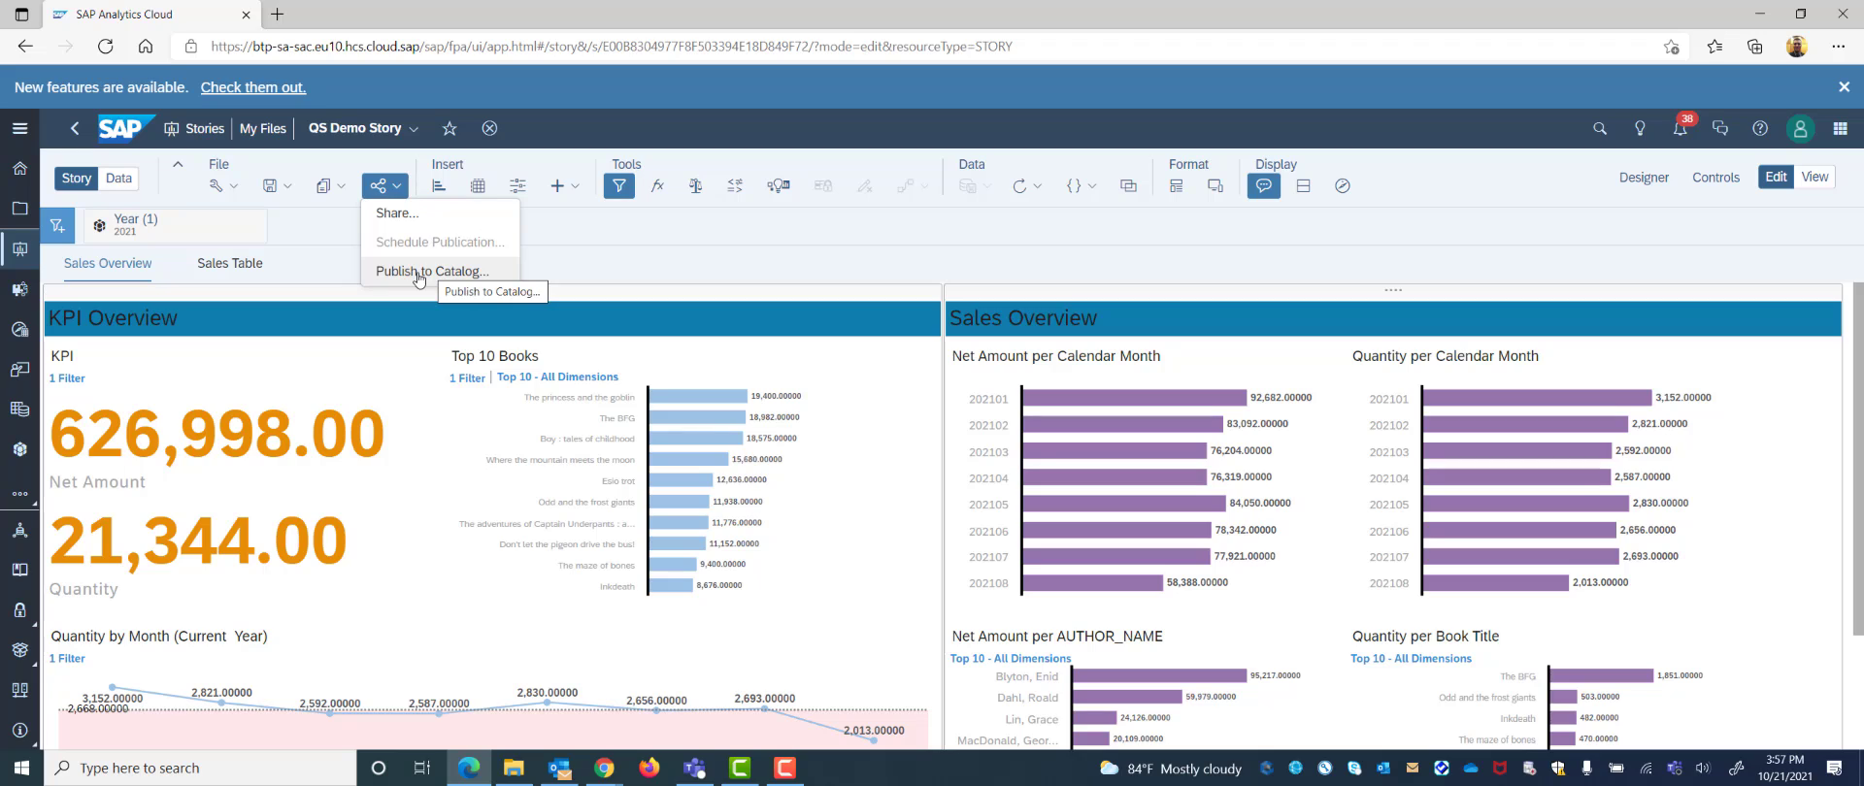
click(966, 239)
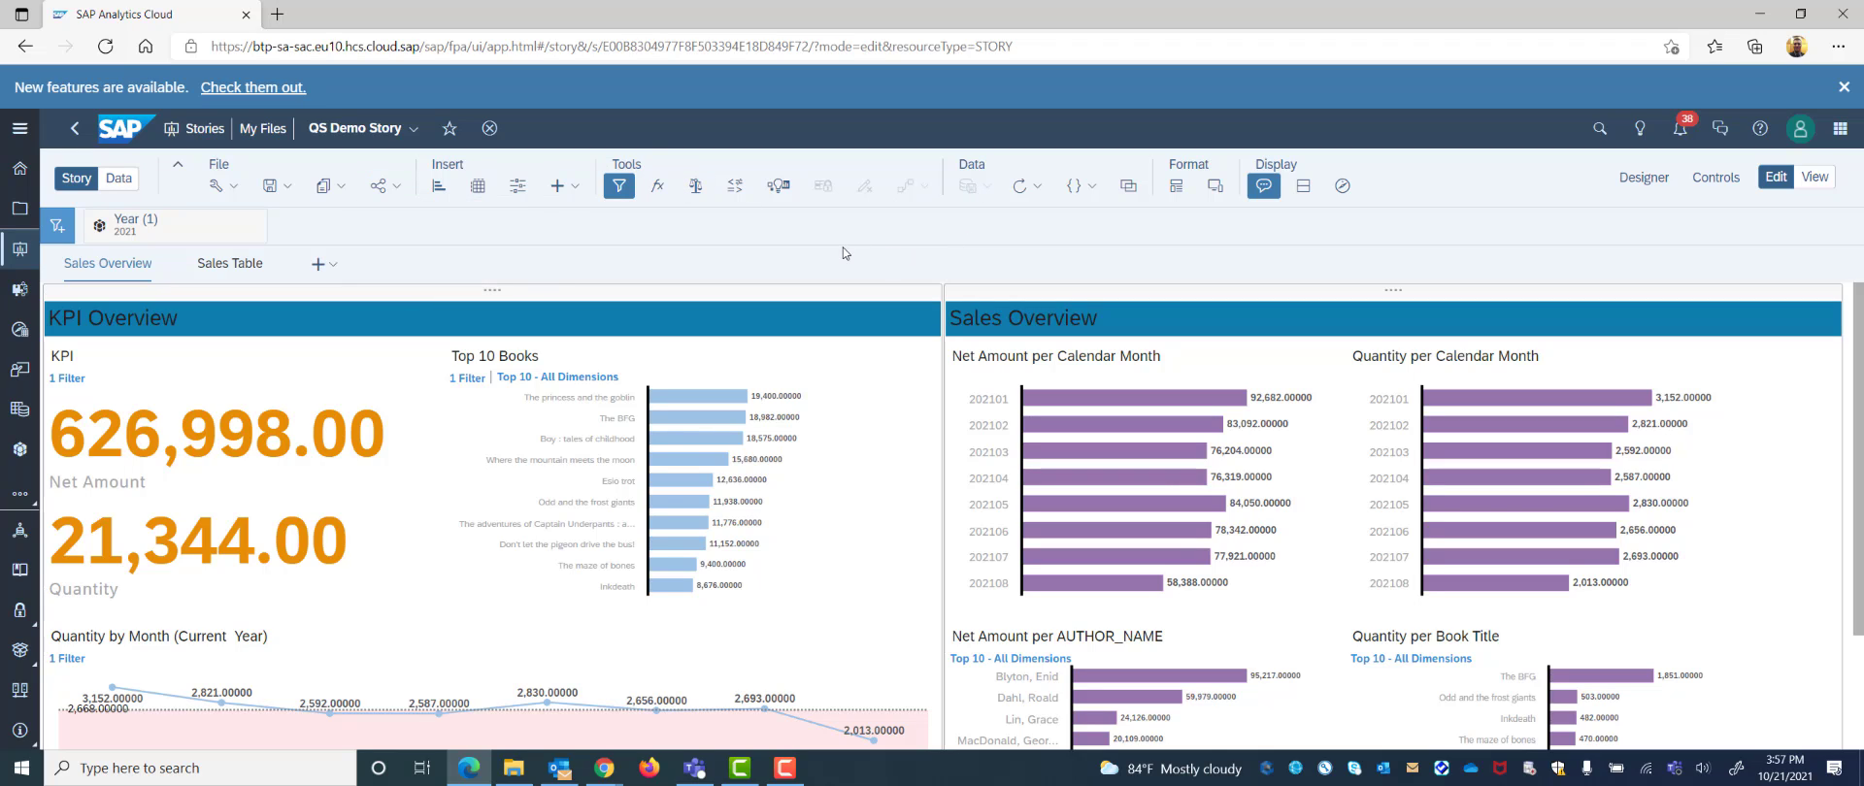